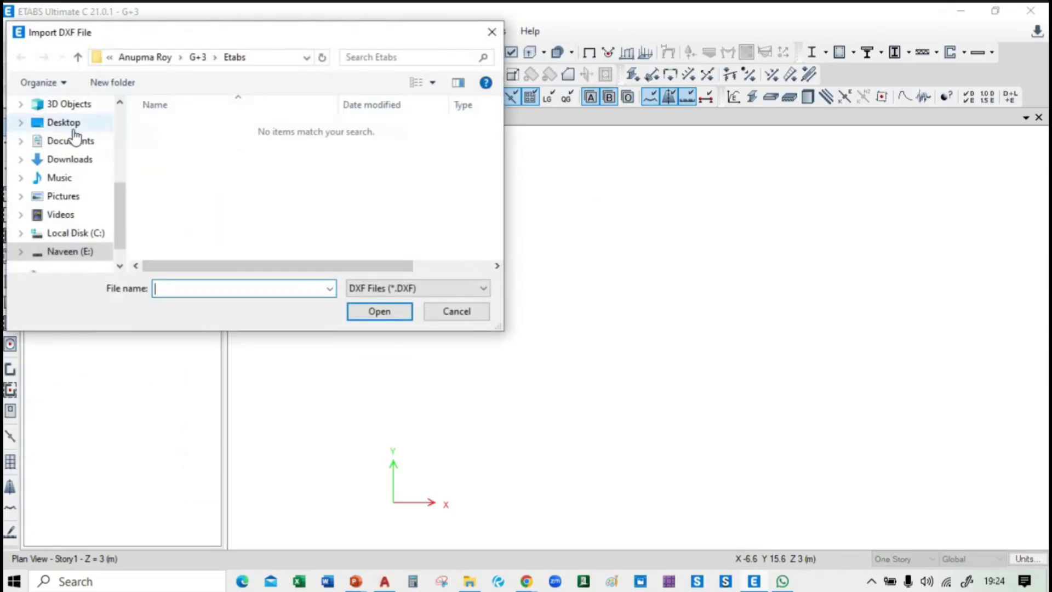
Step: Open the recent G+3 DXF file for import and assign the Center Line layer to the beams
scroll(70, 135, "up", 3)
left_click(67, 116)
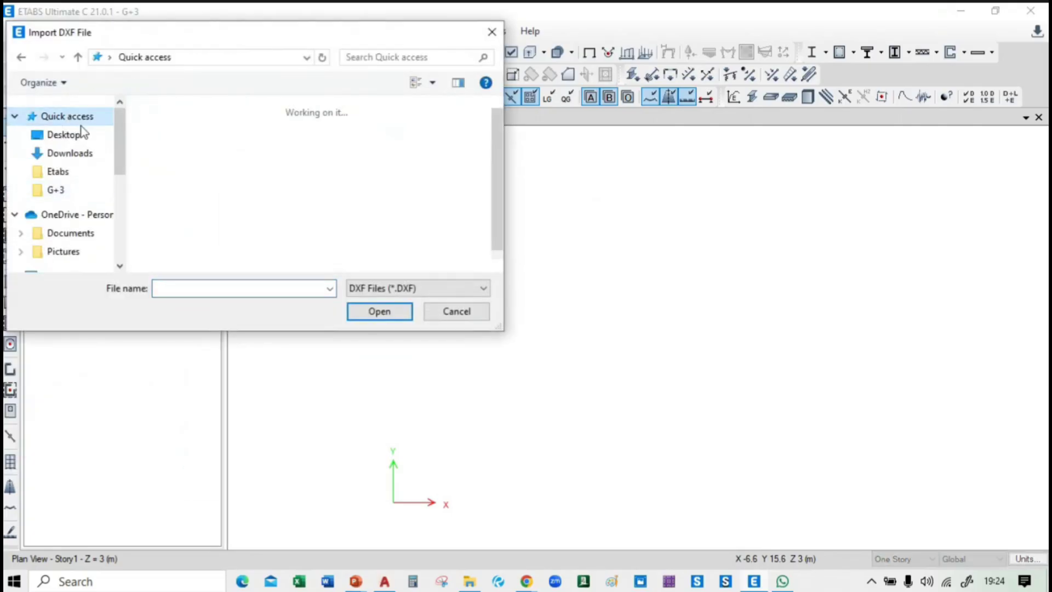
scroll(78, 199, "down", 2)
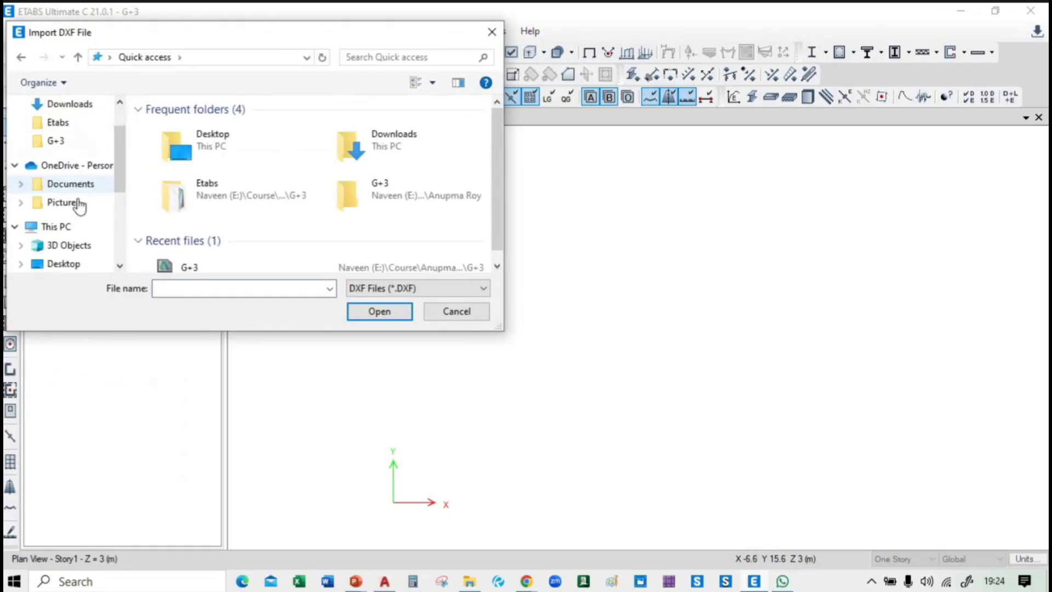
left_click(239, 264)
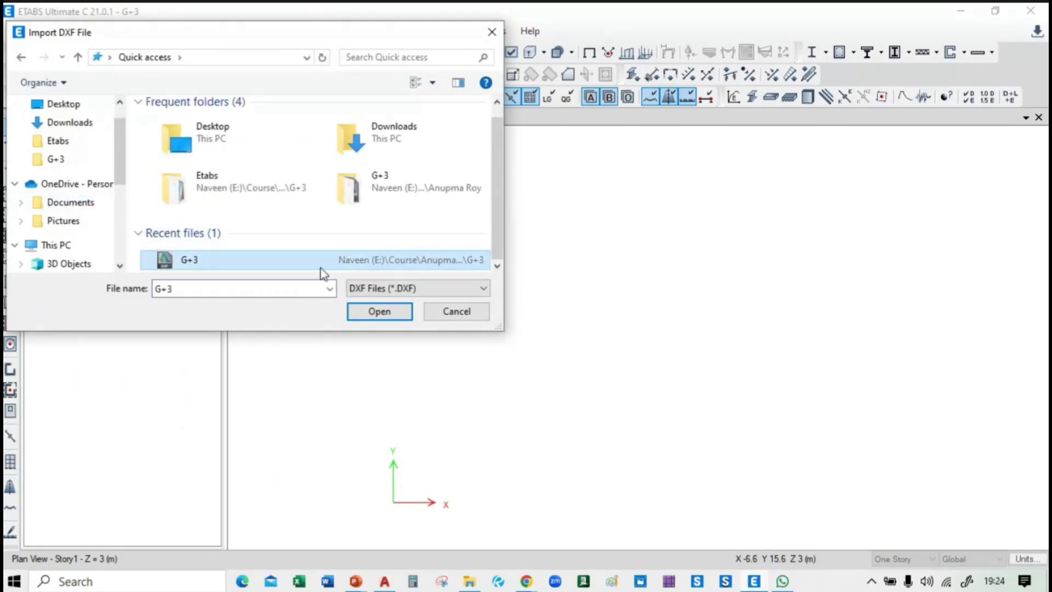
left_click(393, 311)
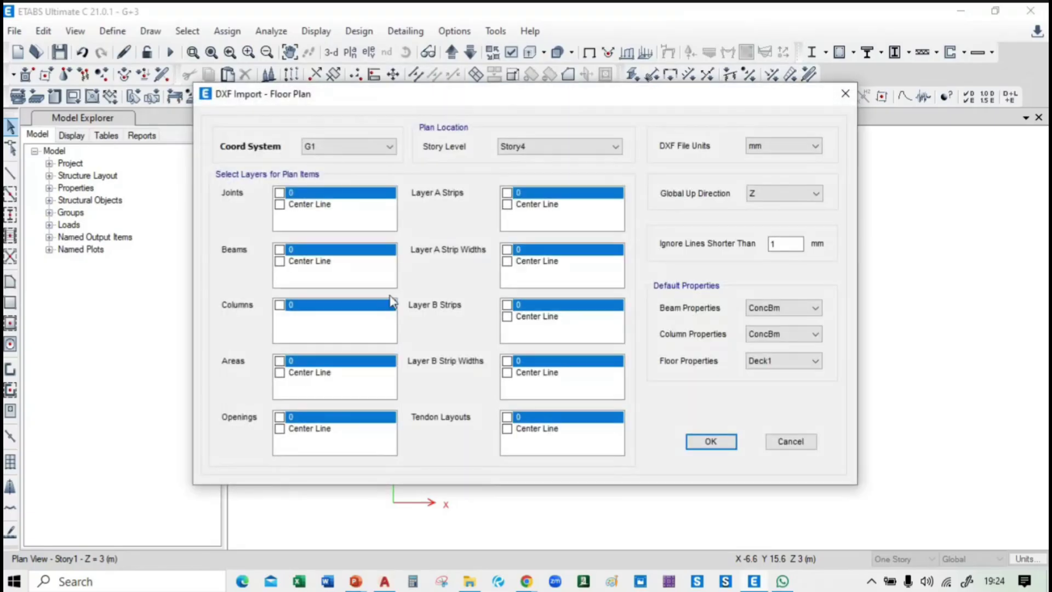
left_click(282, 263)
Step: Switch to AutoCAD and open the other recently used G+3 Residential building drawing
key("alt+Tab")
key("Tab")
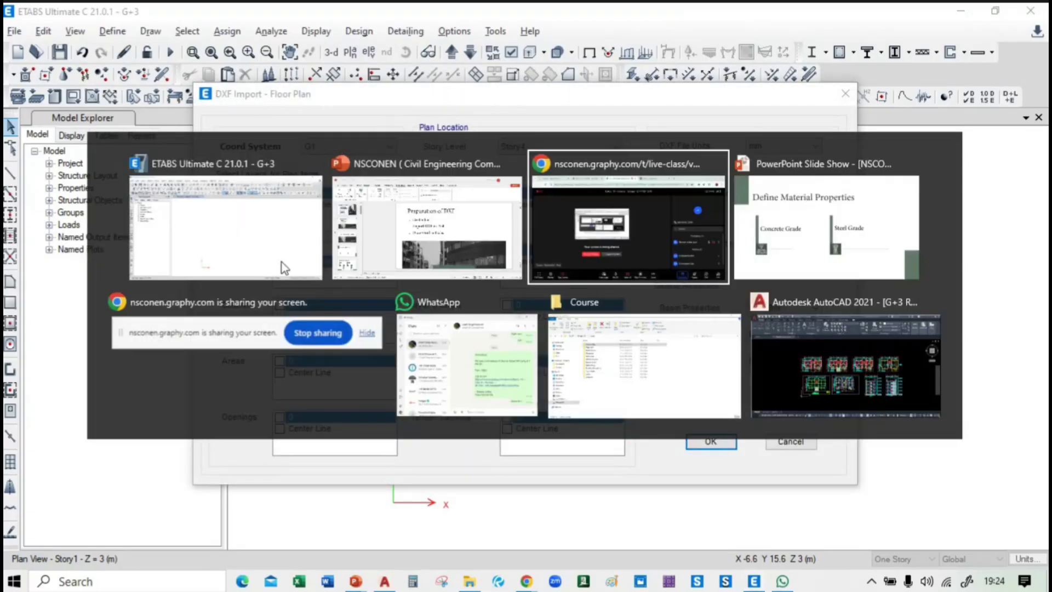
key("Tab")
key("Tab")
key("Tab")
key("Tab")
key("Tab")
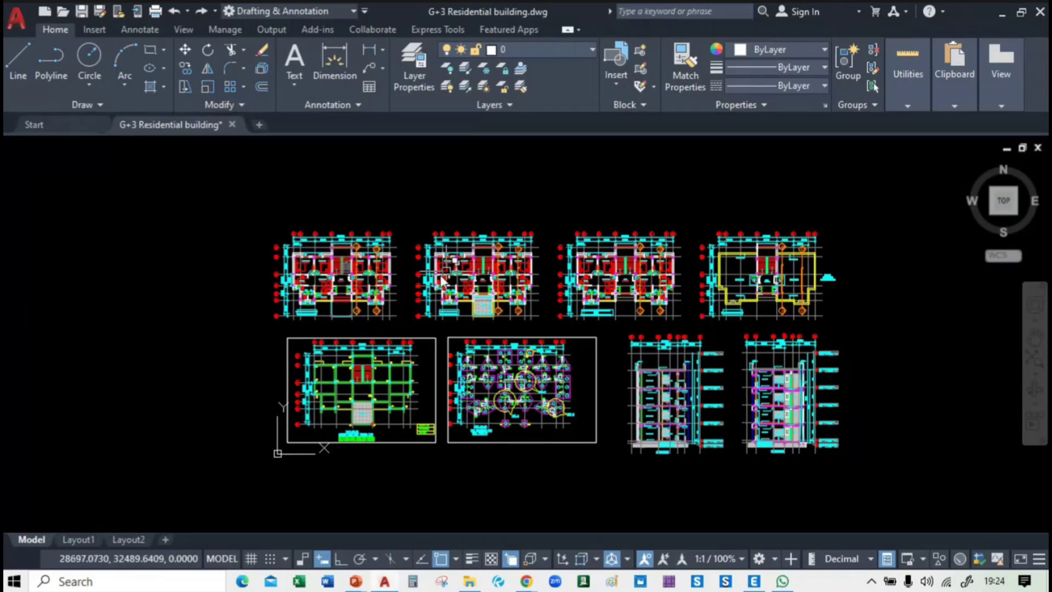
mouse_move(186, 359)
middle_mouse_down()
mouse_move(199, 216)
mouse_move(225, 297)
middle_mouse_up()
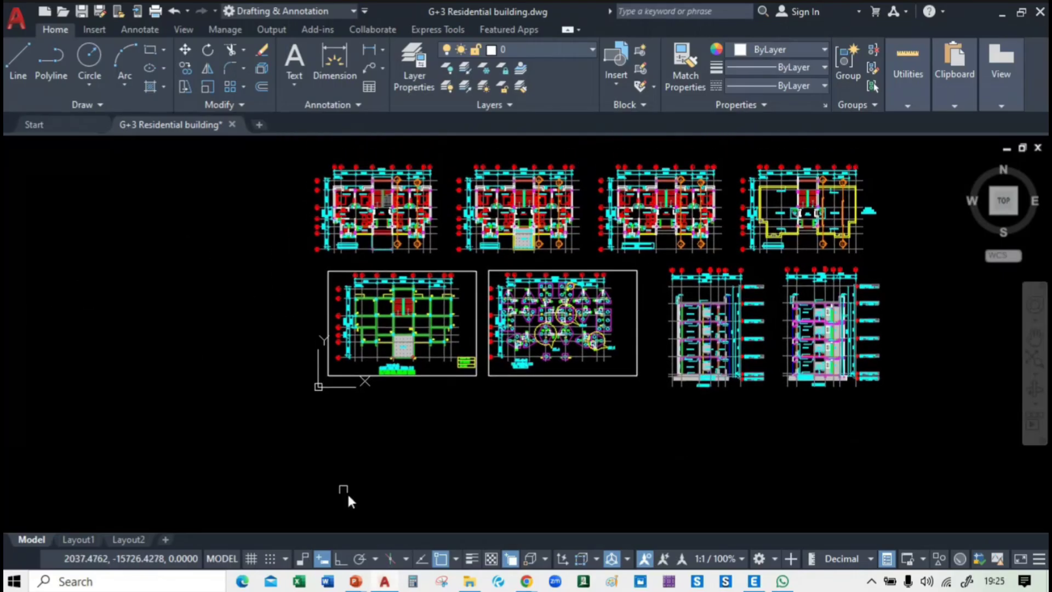
right_click(384, 582)
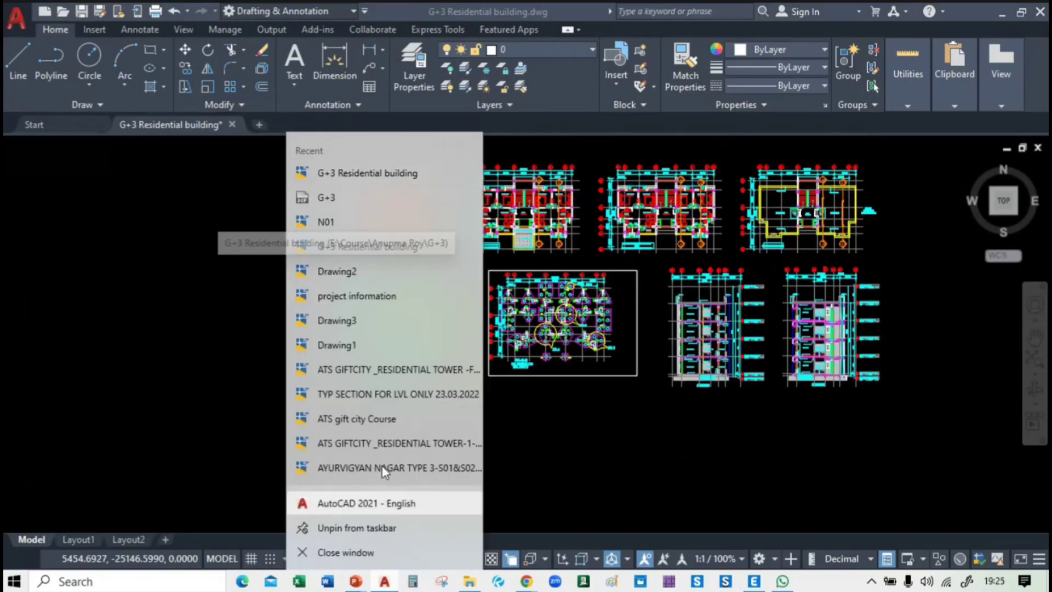
left_click(365, 247)
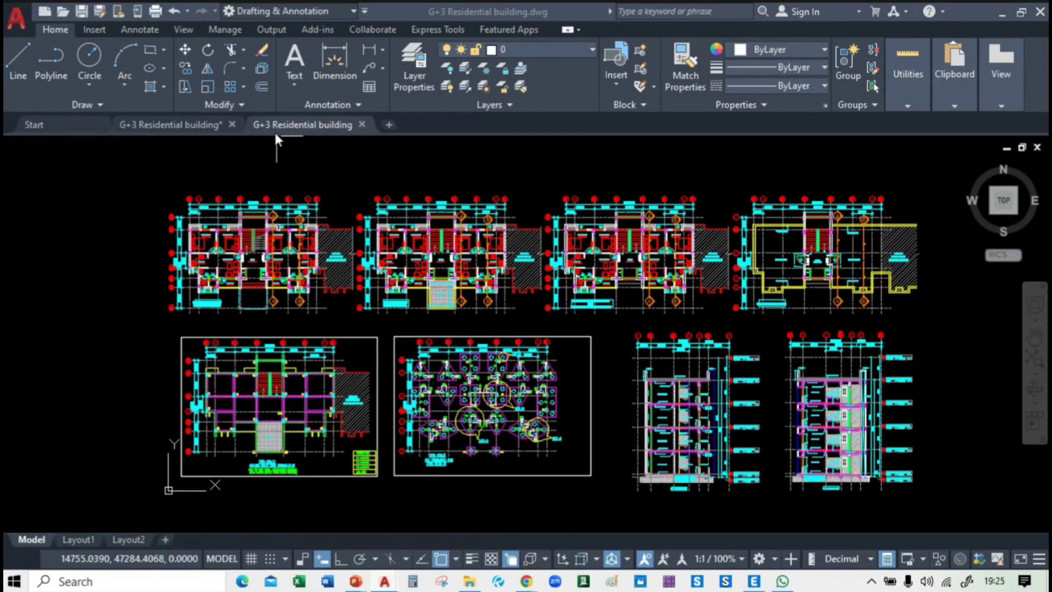
Step: Close the previously open, modified G+3 Residential building drawing without saving its changes
left_click(188, 124)
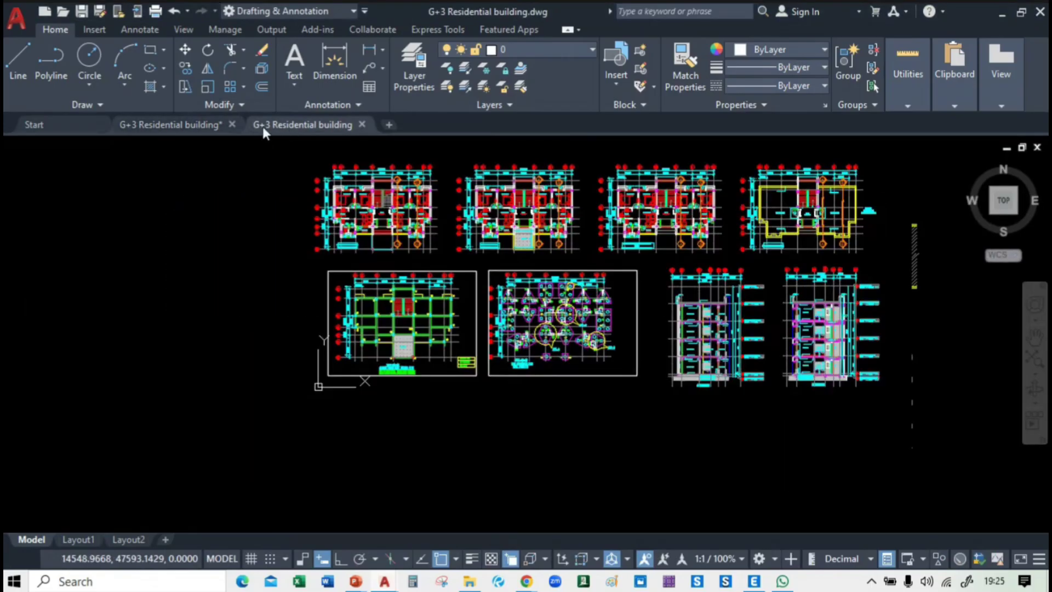
left_click(229, 128)
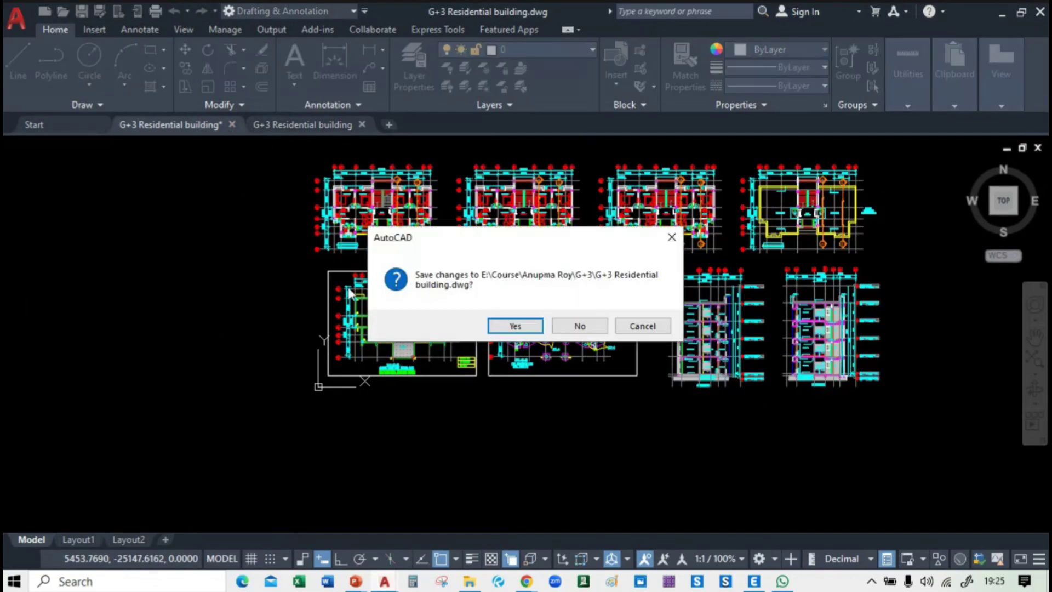
left_click(603, 326)
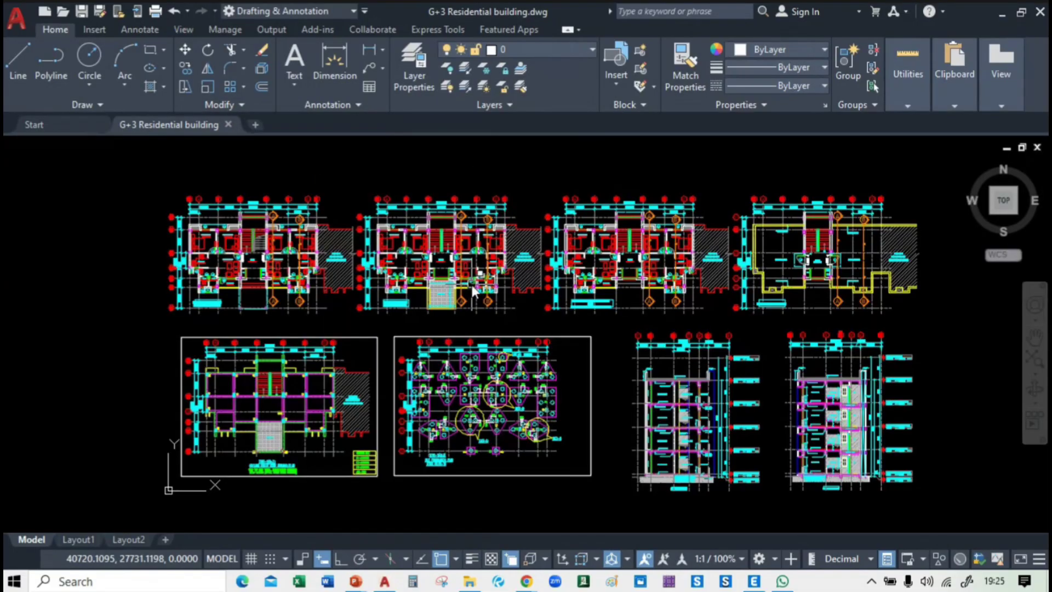
Step: Open the recent G+3.dxf from File Explorer and select the plan's upper-left horizontal center line to check its layer
mouse_move(474, 570)
left_click(438, 504)
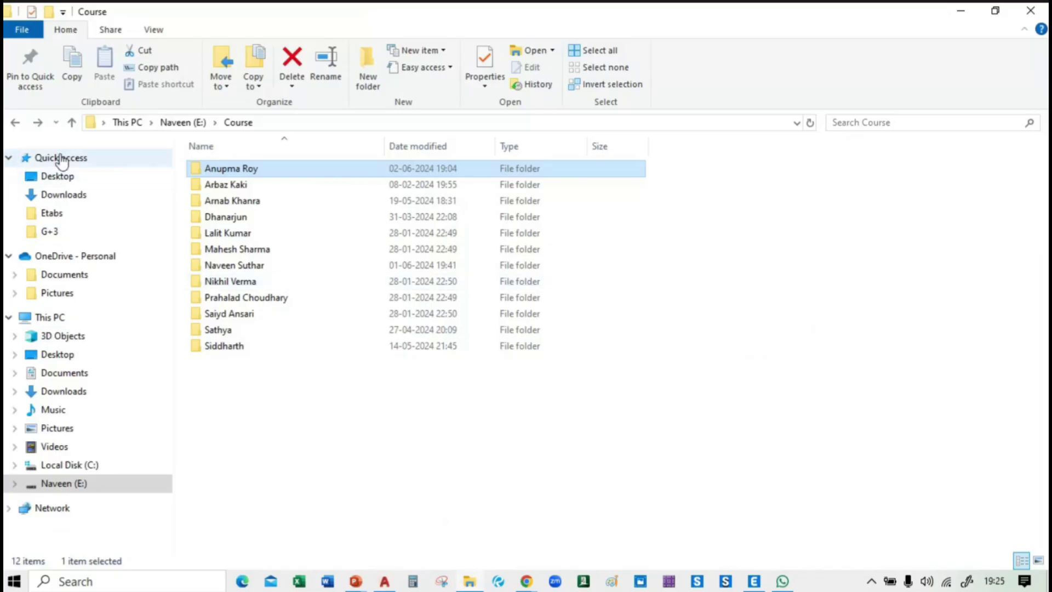
left_click(33, 159)
double_click(294, 273)
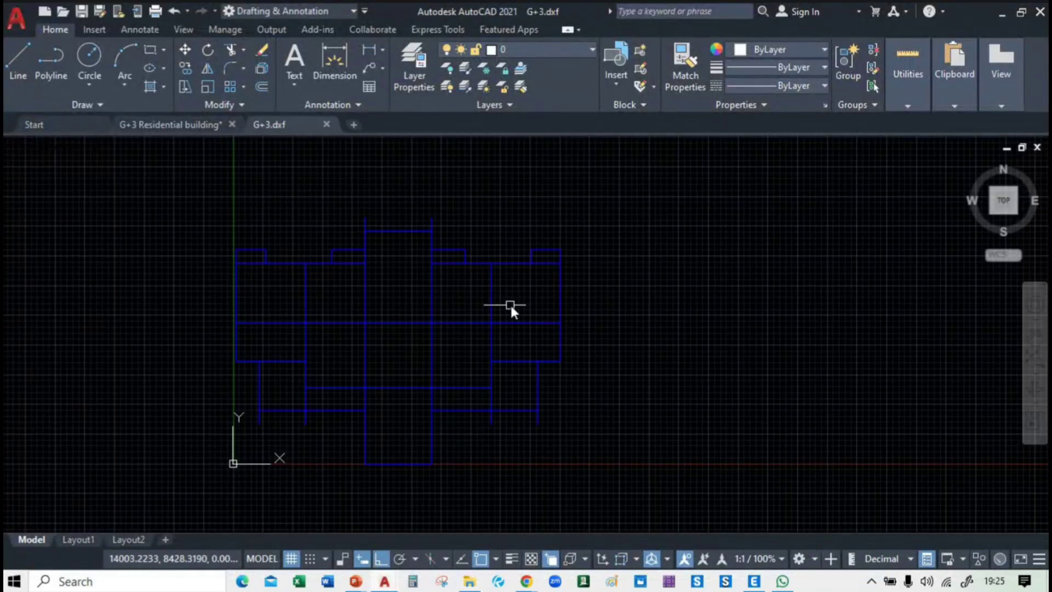
scroll(342, 287, "up", 6)
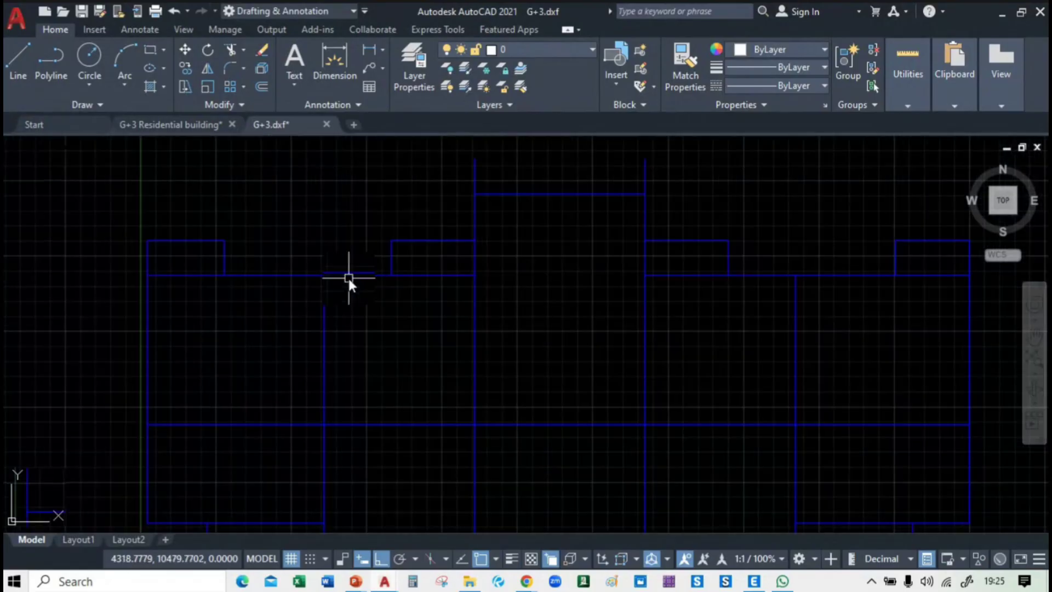
left_click(345, 272)
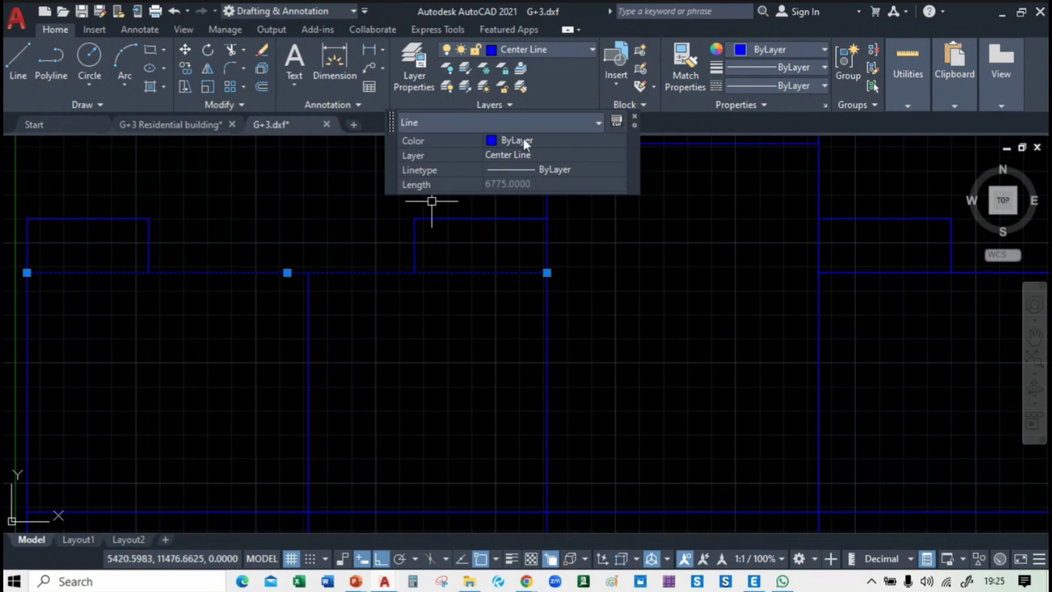
Step: Switch back to ETABS and set the DXF import to story level Story1, column property ConcCol and floor property Slab1
key("alt+Tab")
key("alt+Tab")
key("alt+Tab")
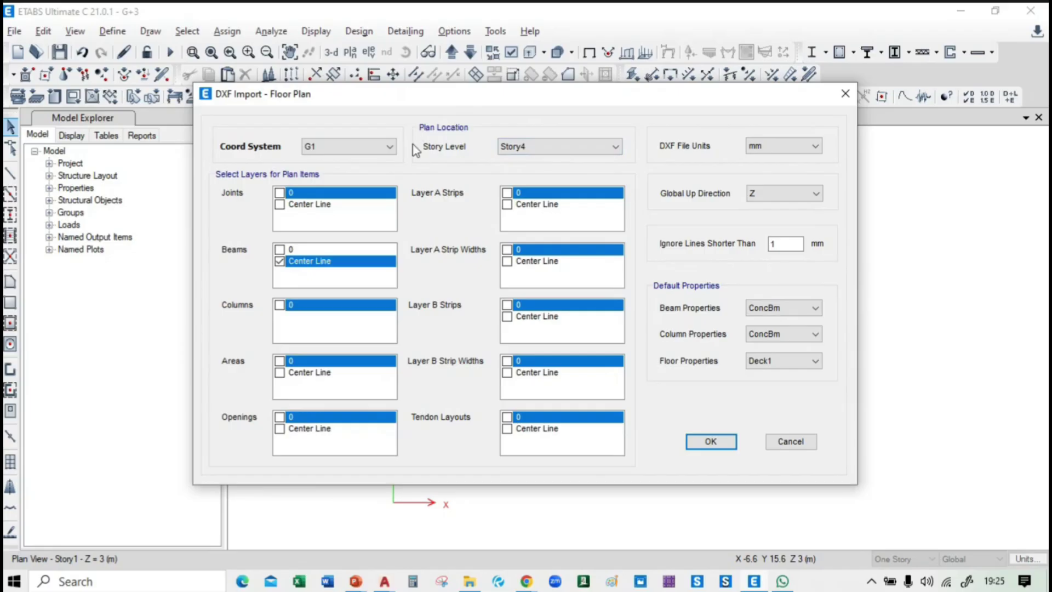
left_click(579, 146)
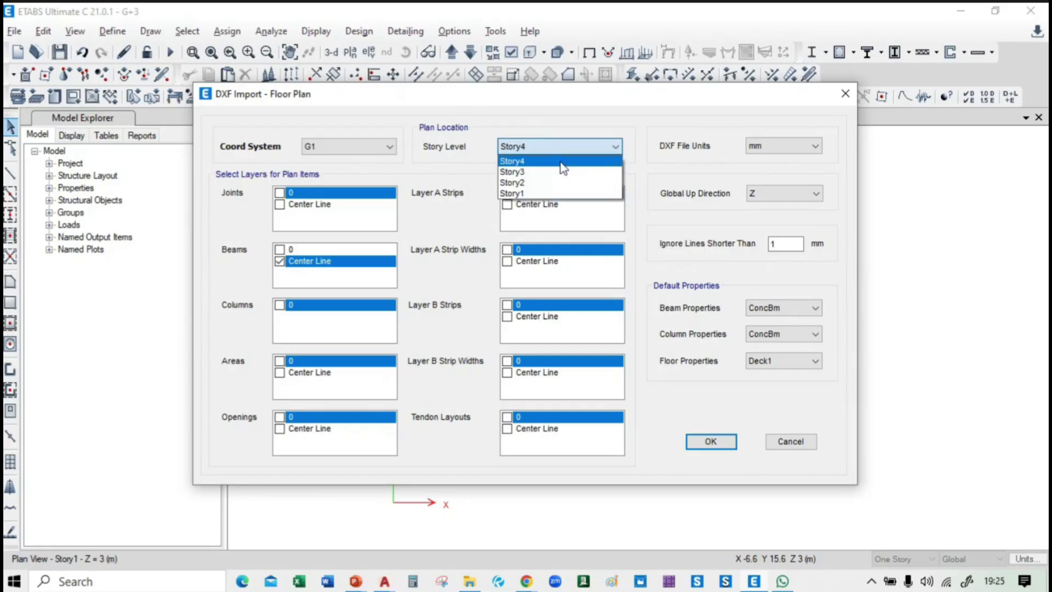
left_click(545, 196)
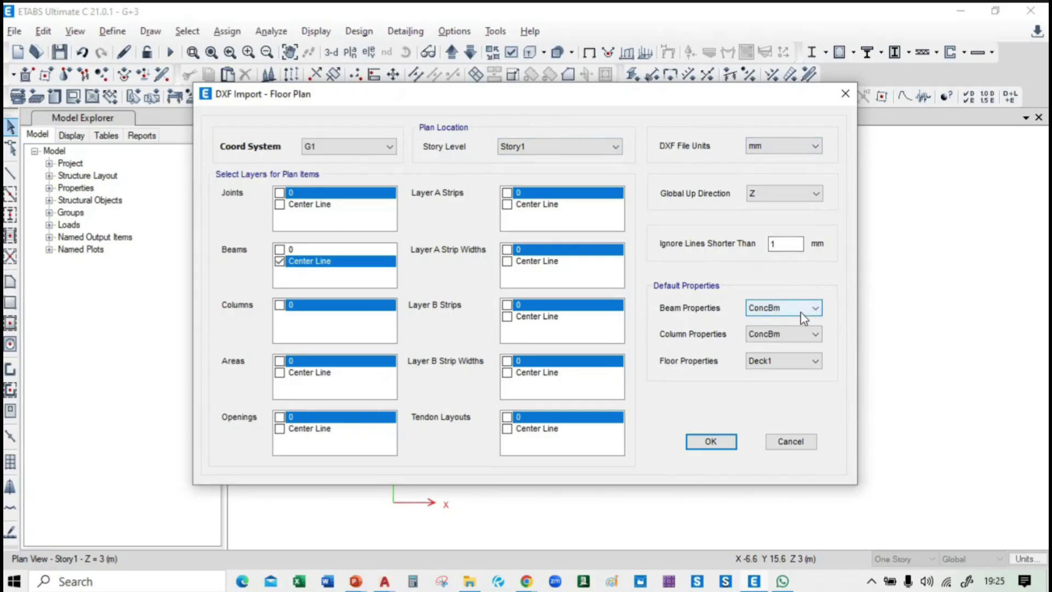
left_click(771, 335)
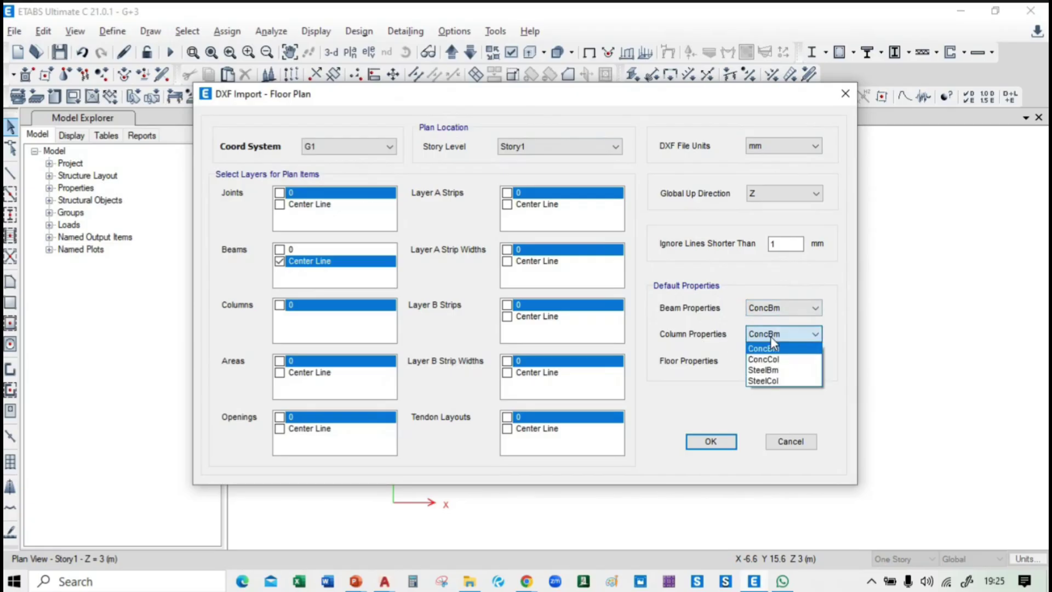
left_click(774, 360)
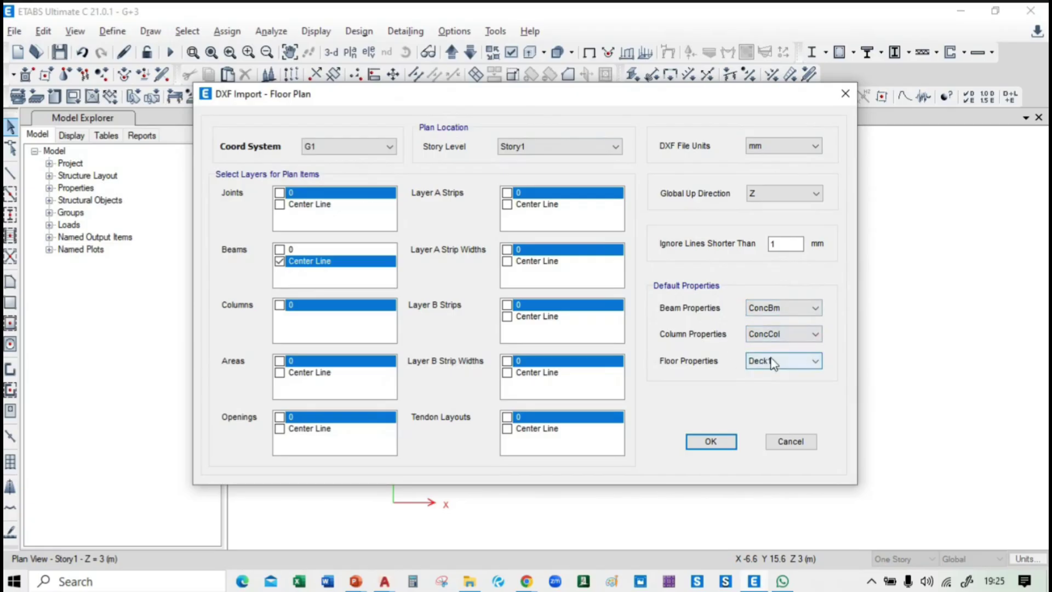
left_click(788, 361)
left_click(789, 396)
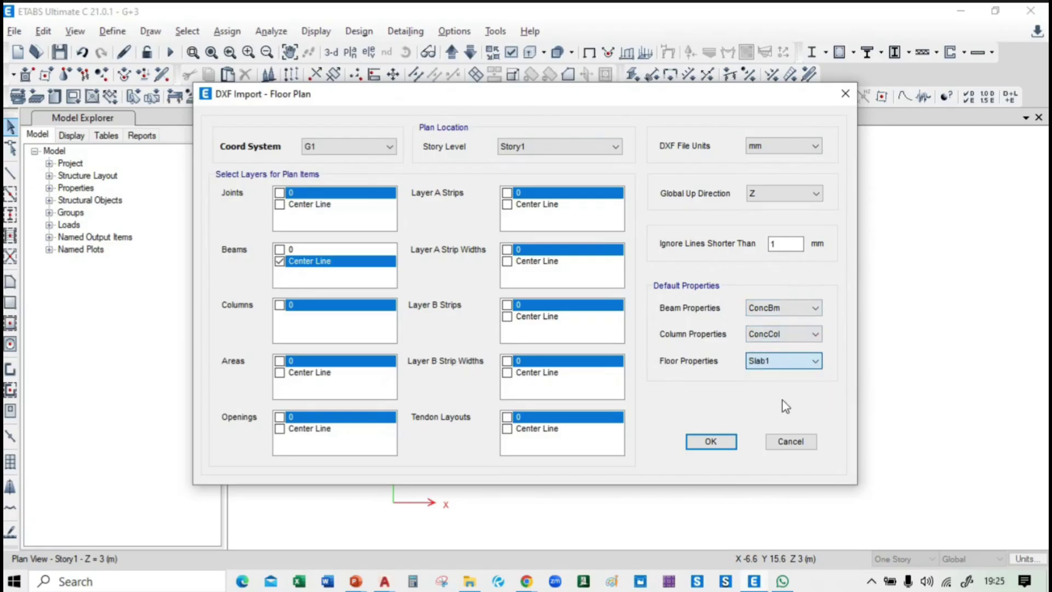
Step: Switch to AutoCAD and dimension the top edge of the upper-left projection to check the drawing's units
key("alt+Tab")
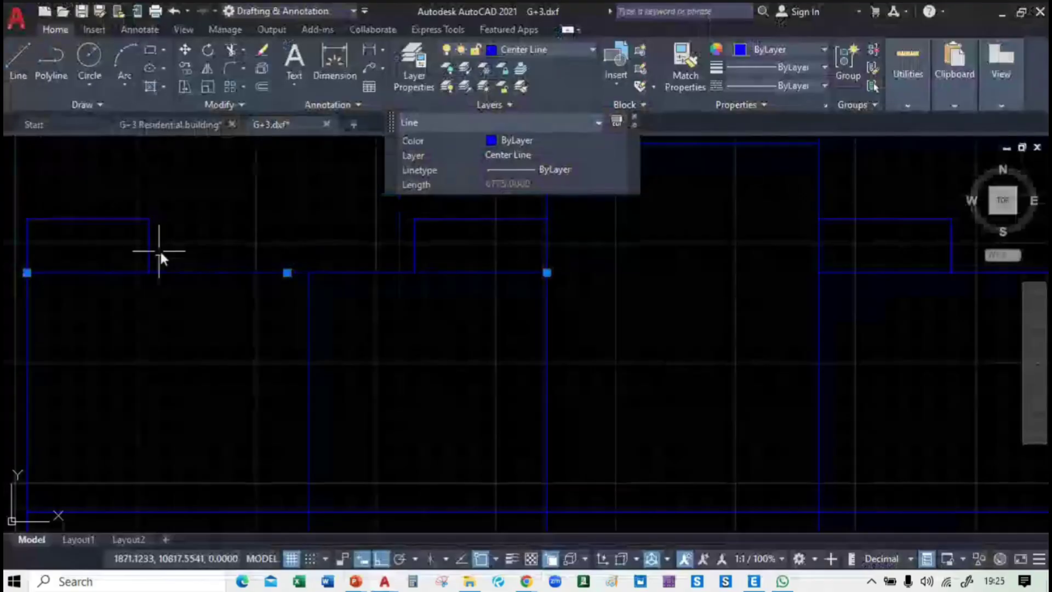
key("Escape")
middle_click_drag(228, 249, 322, 263)
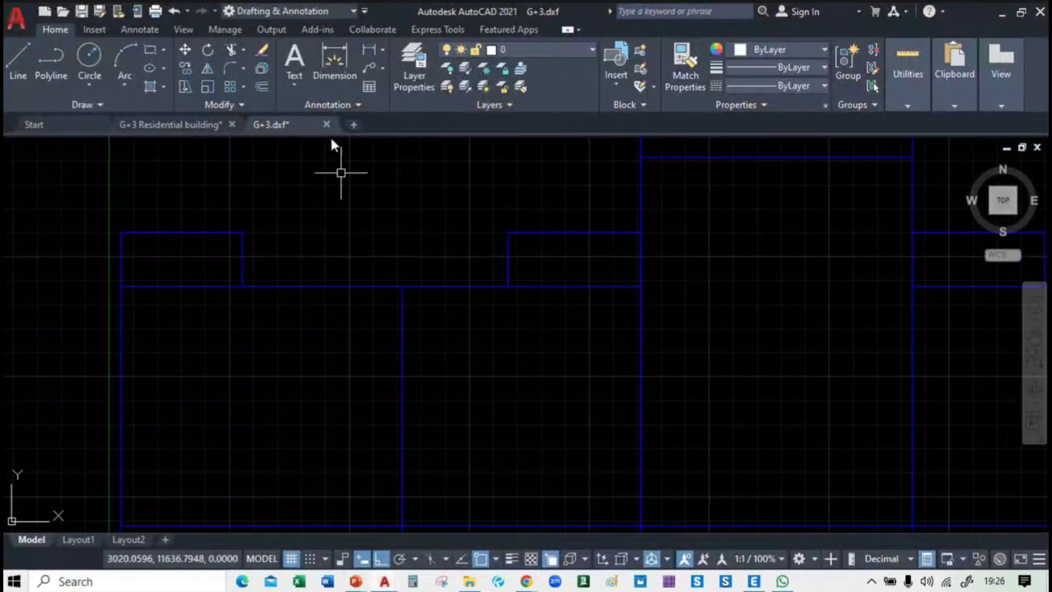
left_click(334, 64)
left_click(120, 230)
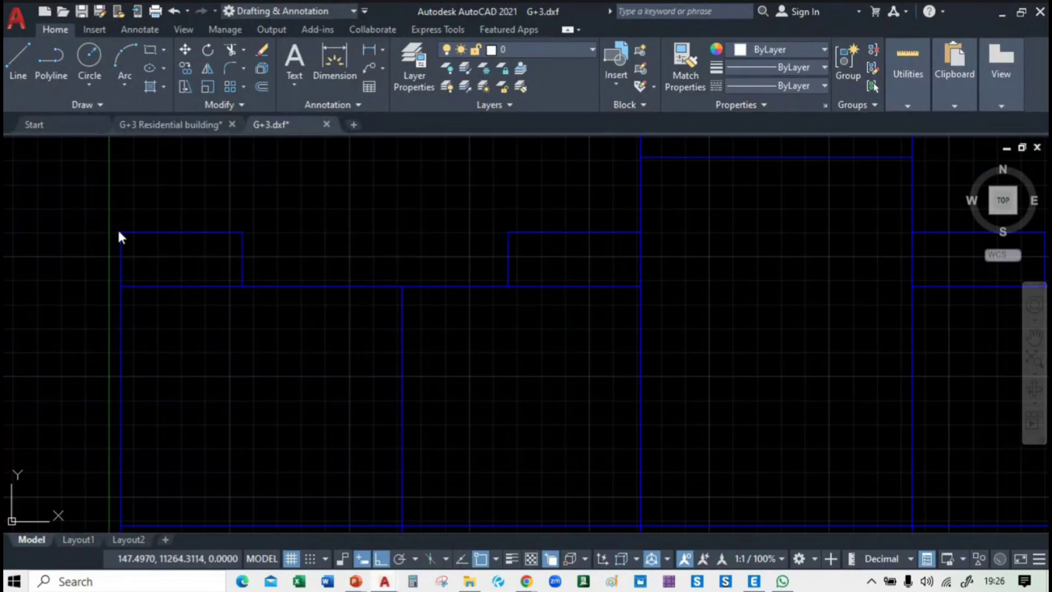
left_click(244, 233)
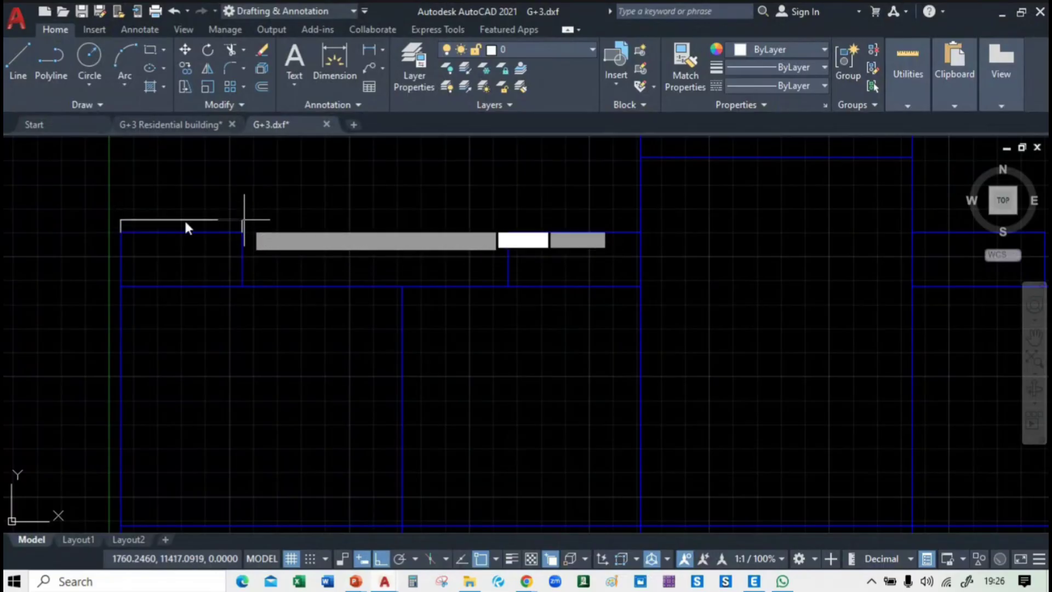
left_click(152, 220)
scroll(153, 222, "up", 10)
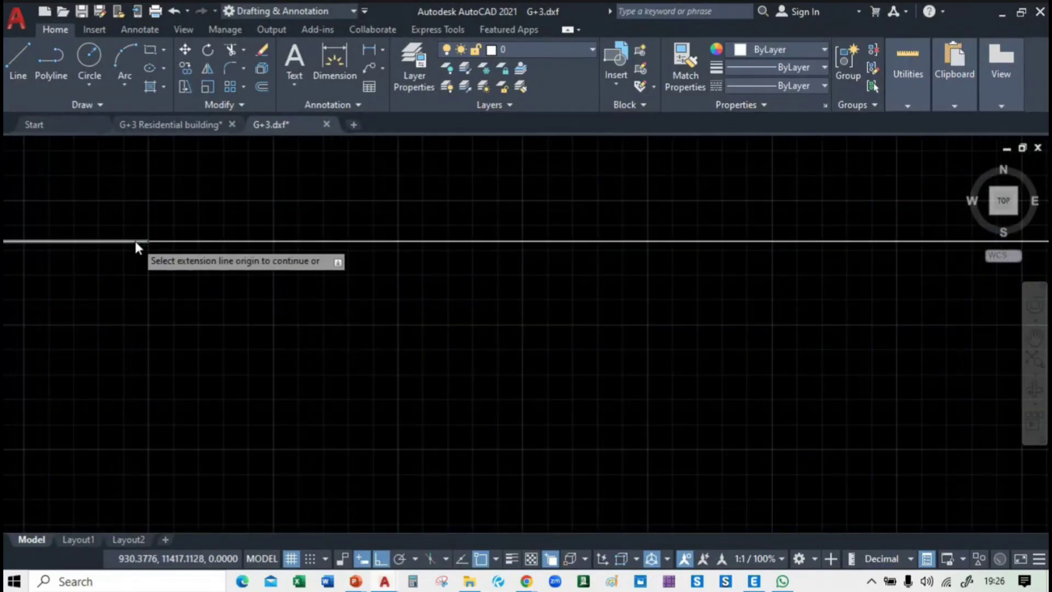
scroll(147, 242, "up", 10)
middle_click_drag(441, 293, 350, 431)
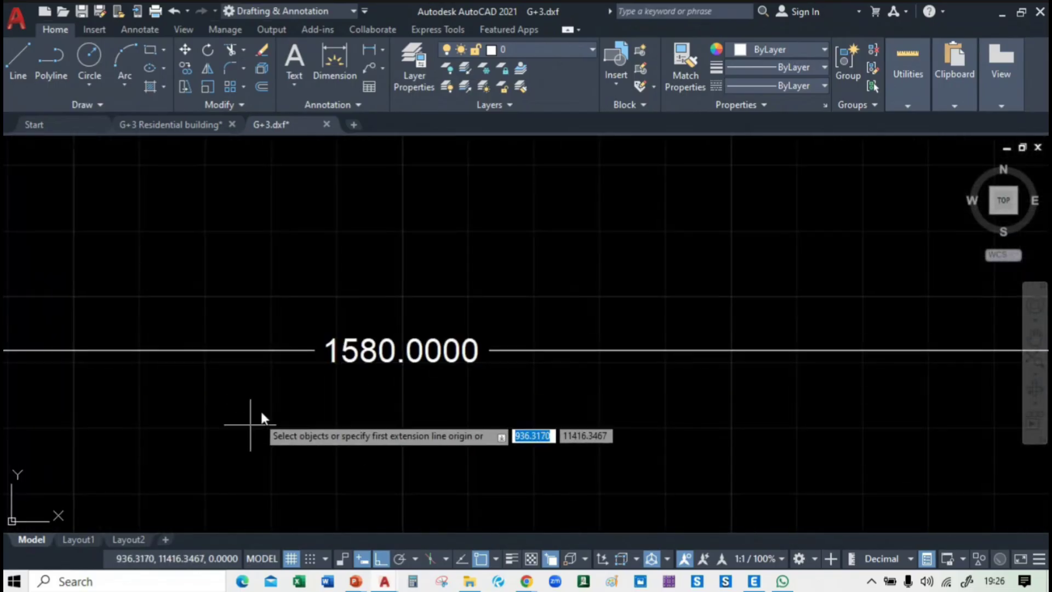
Step: Return to ETABS and try to import the floor plan with the chosen DXF settings
key("alt+Tab")
key("alt+Tab")
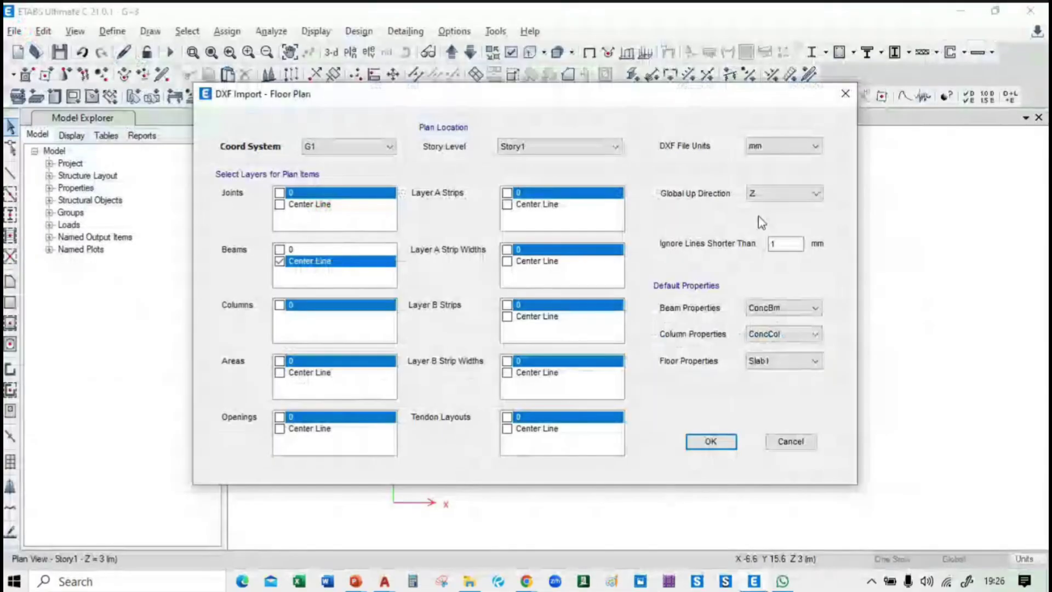
left_click(711, 442)
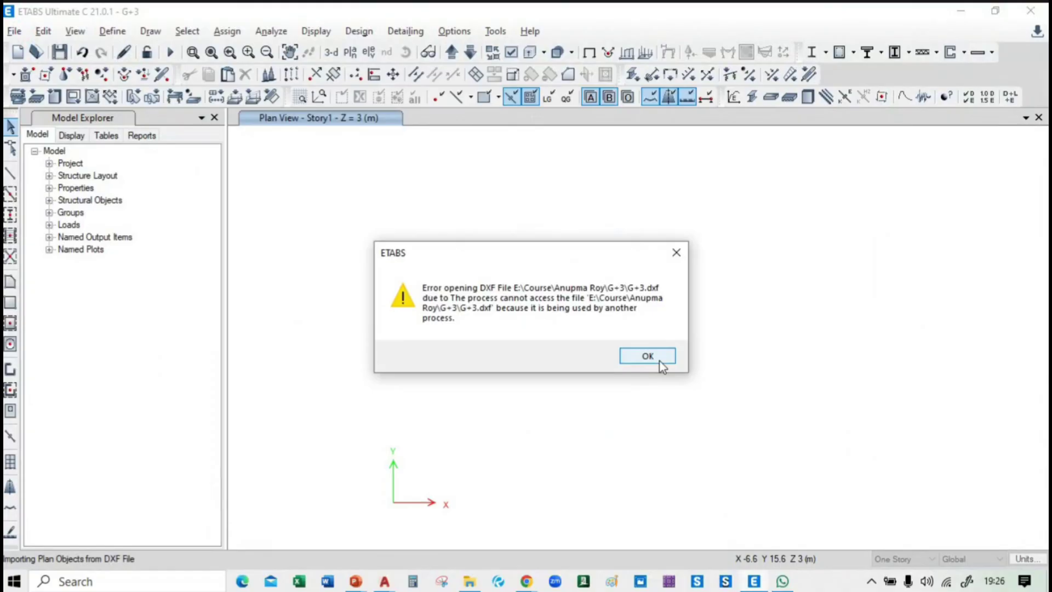
Step: Switch to G+3.dxf in AutoCAD and delete the dimension above the upper-left projection
mouse_move(384, 580)
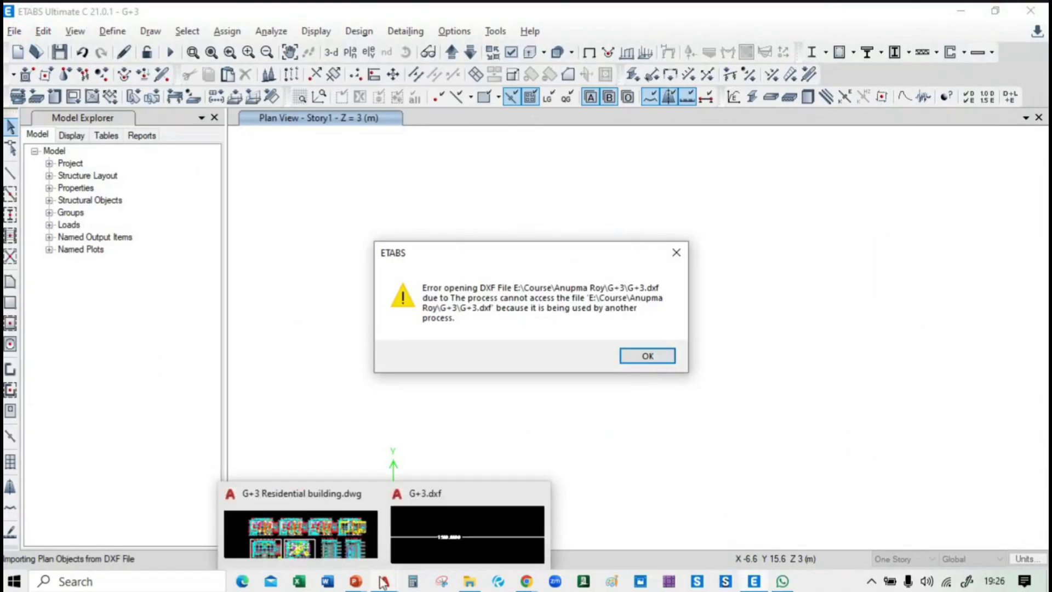
left_click(473, 520)
scroll(309, 248, "down", 6)
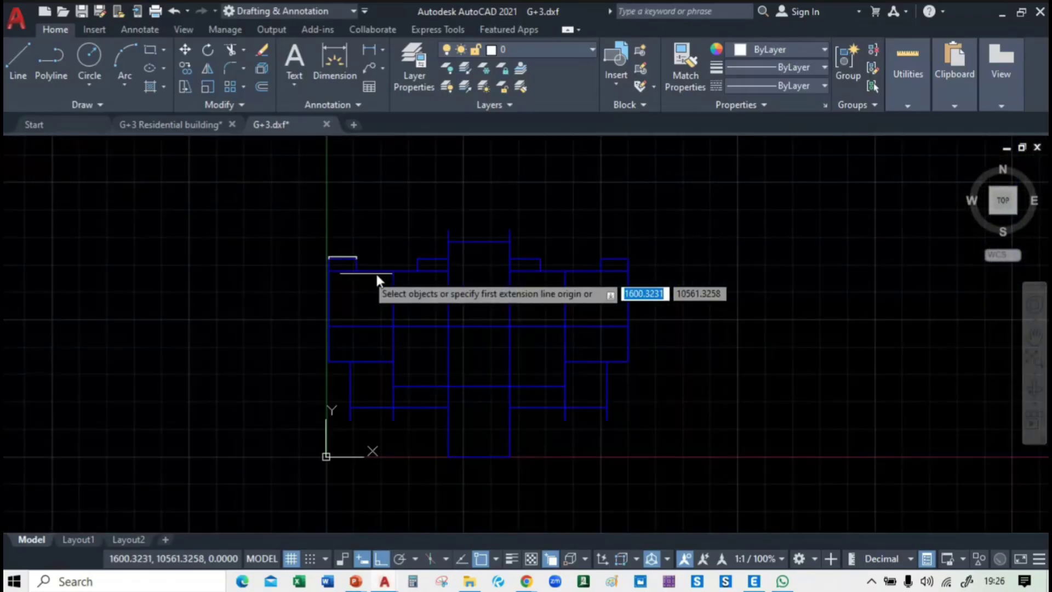
scroll(298, 184, "up", 5)
left_click(305, 253)
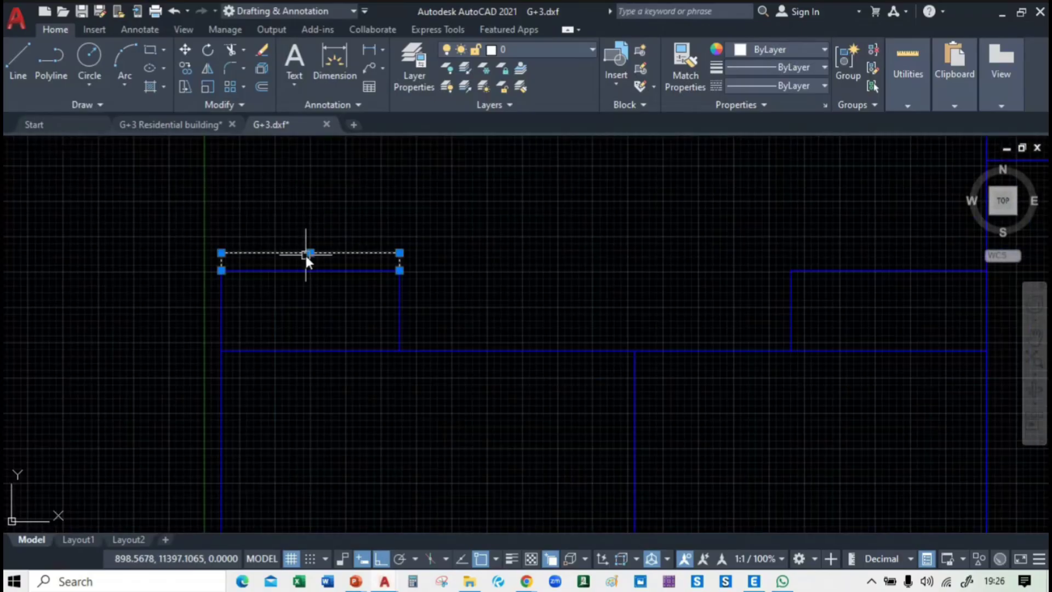
key("Delete")
Step: Copy the whole center-line plan from G+3.dxf and paste it beside the plan sheets in the G+3 Residential building drawing
scroll(297, 227, "down", 5)
left_click(233, 187)
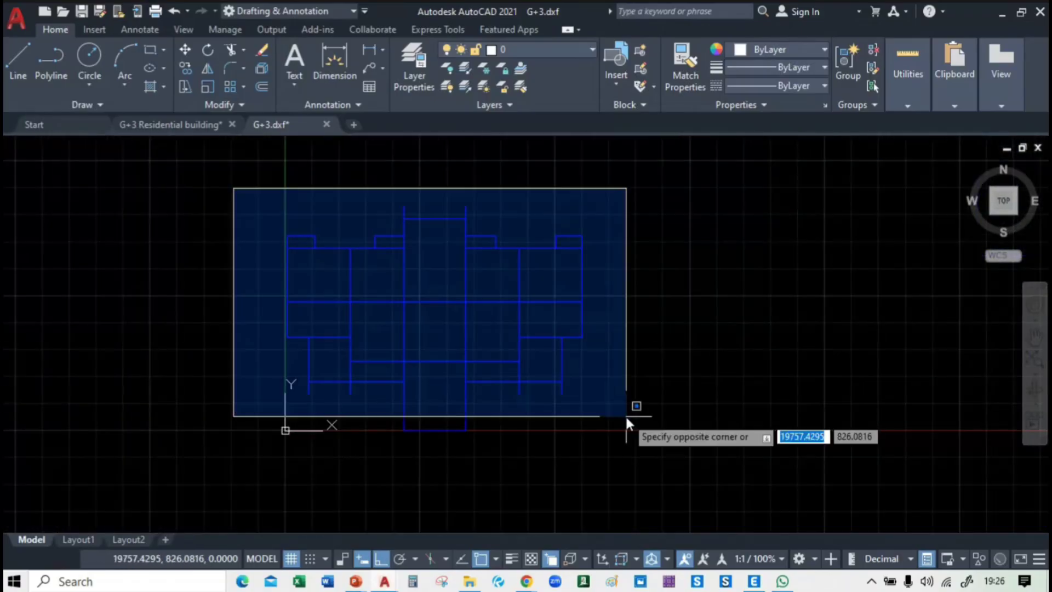
left_click(630, 463)
left_click(169, 124)
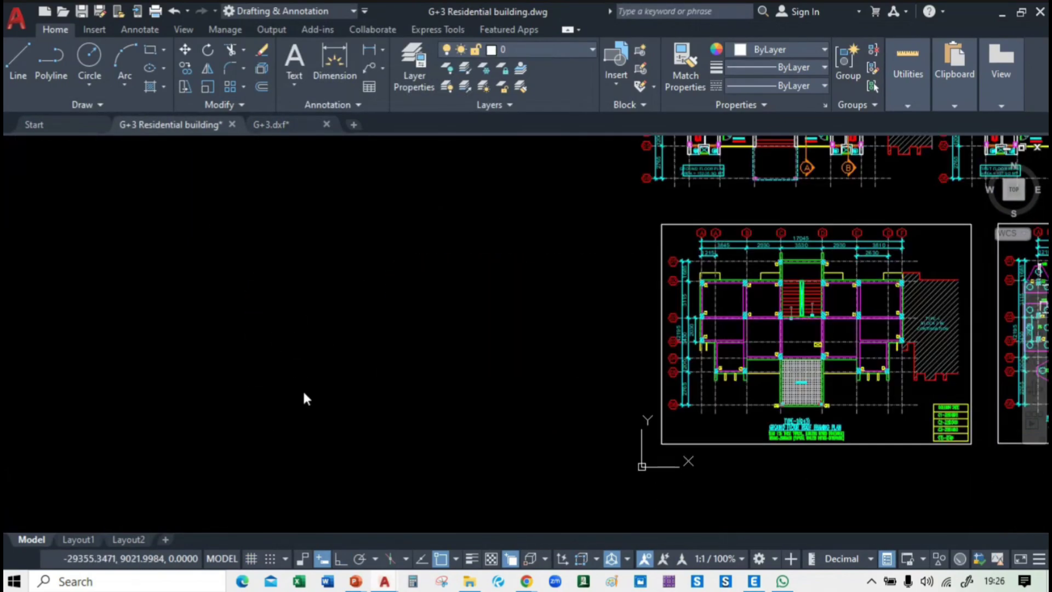
key("ctrl+v")
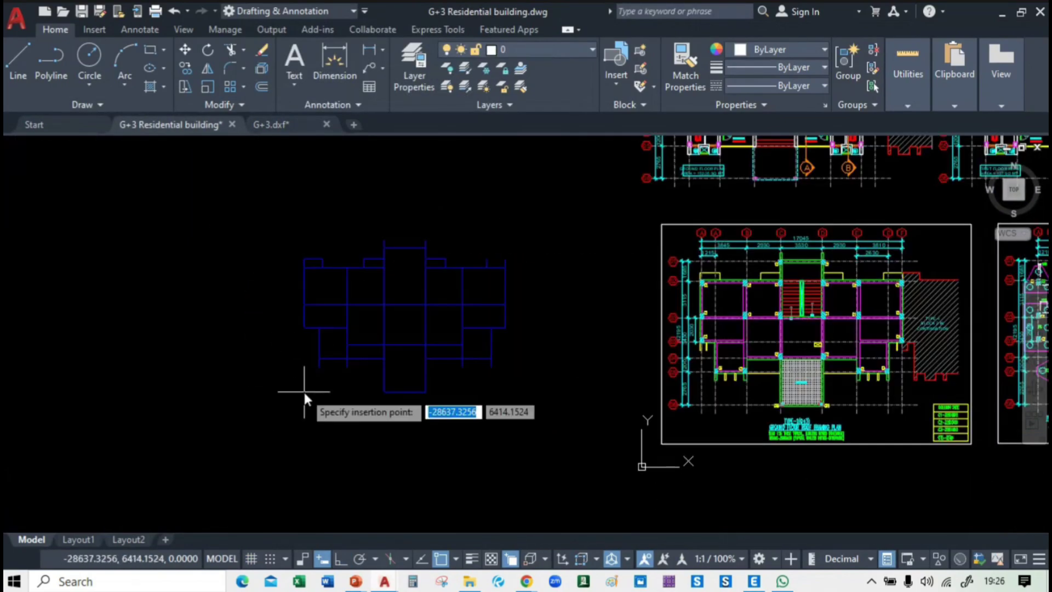
left_click(391, 406)
Step: Close the G+3.dxf drawing in AutoCAD to release the file for ETABS
left_click(301, 124)
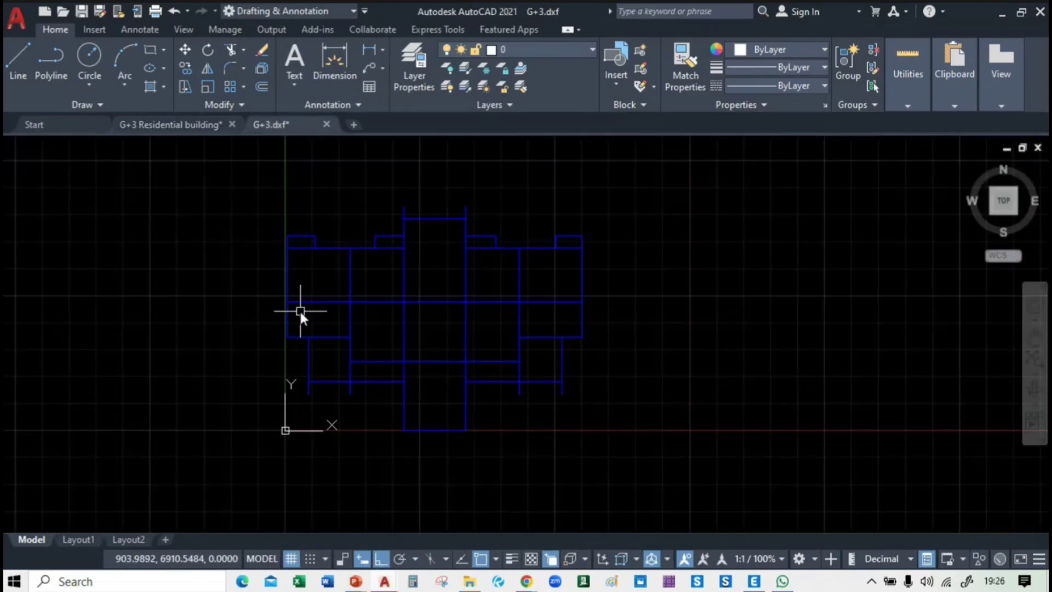
key("alt+Tab")
key("alt+Tab")
key("alt+Tab")
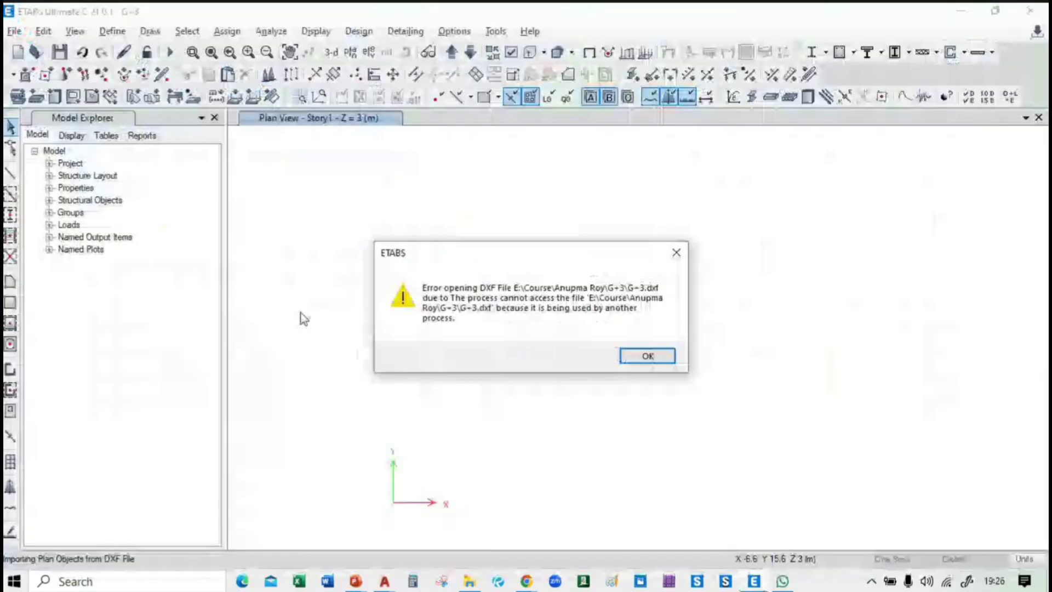
key("alt+Tab")
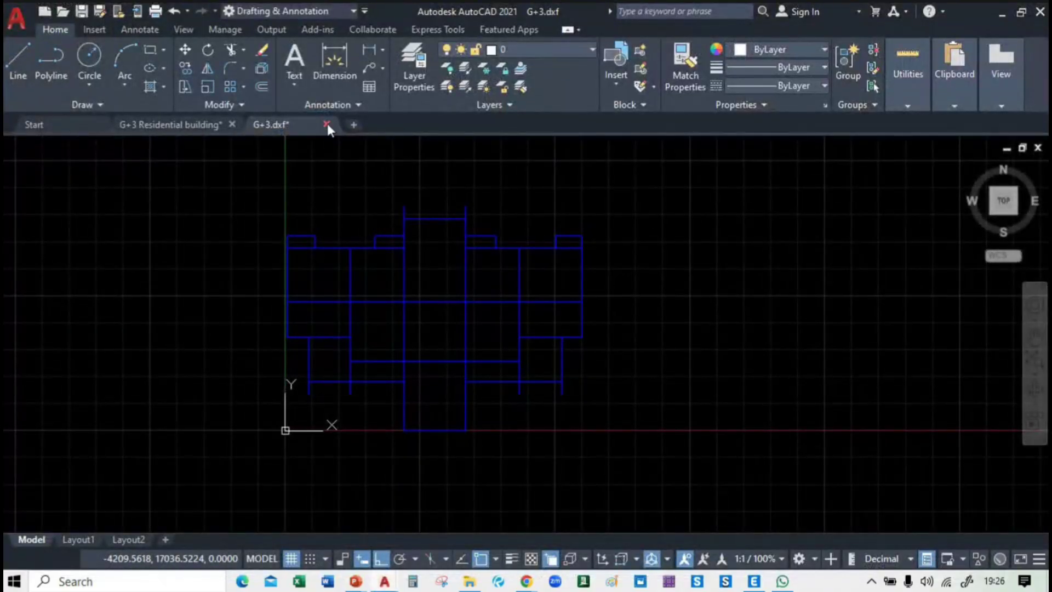
left_click(326, 125)
left_click(574, 323)
Step: Return to ETABS, dismiss the file error and select G+3.dxf for a new DXF floor plan import
key("alt+Tab")
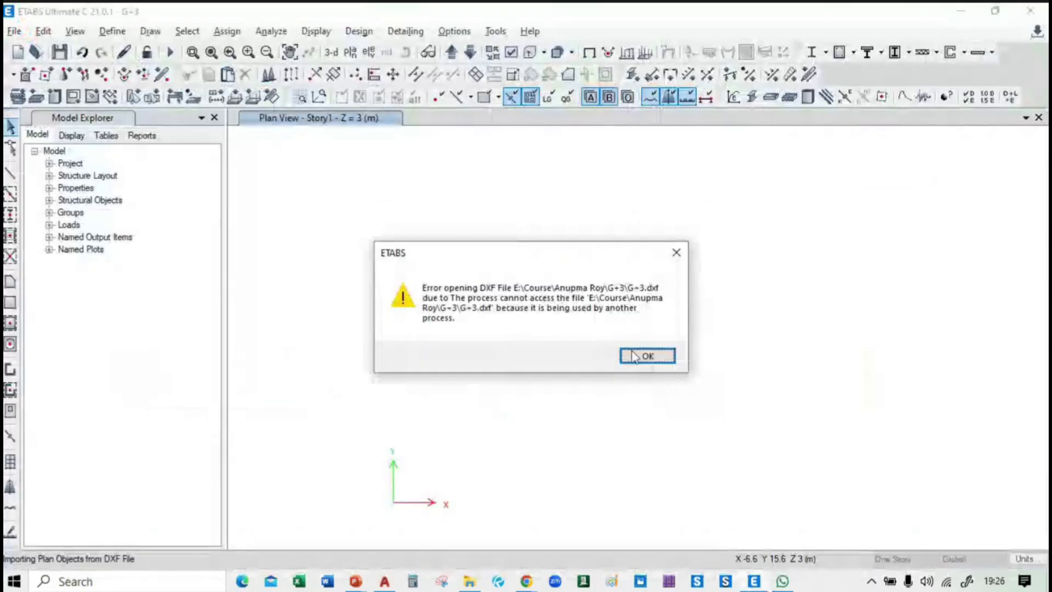
left_click(646, 354)
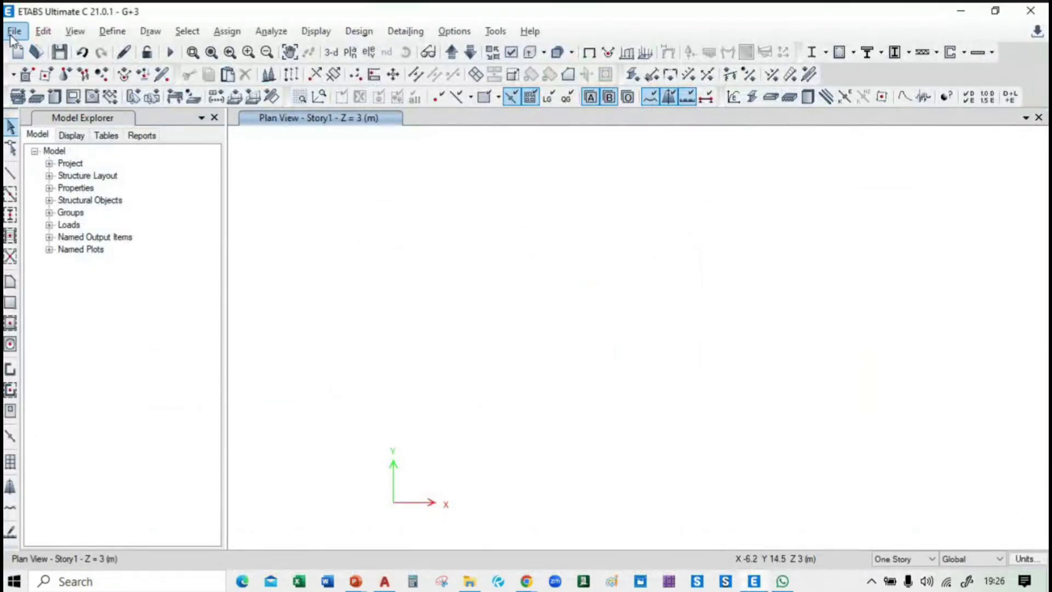
left_click(14, 31)
mouse_move(61, 162)
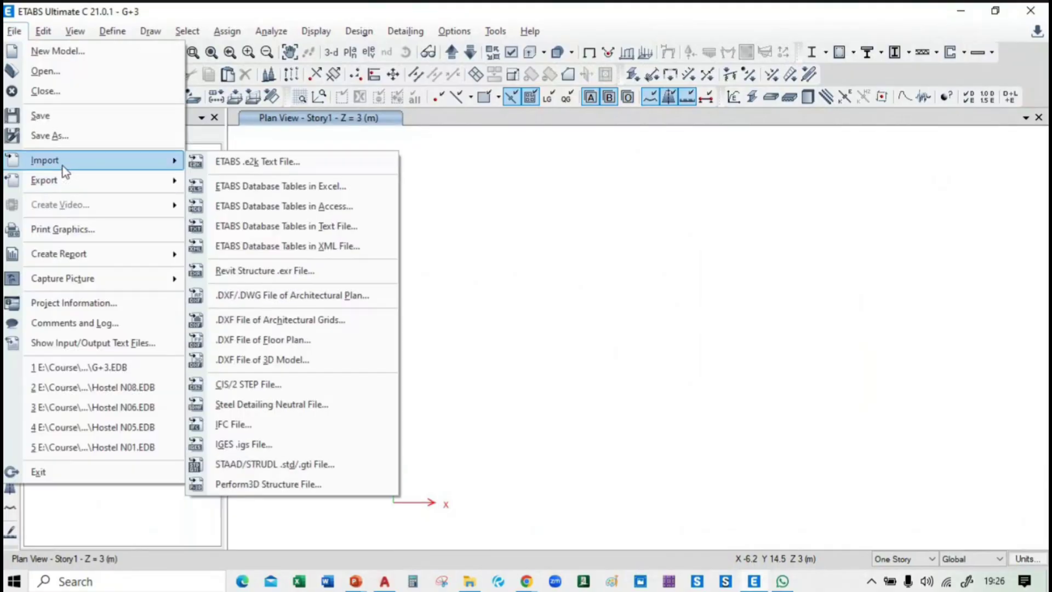
left_click(350, 341)
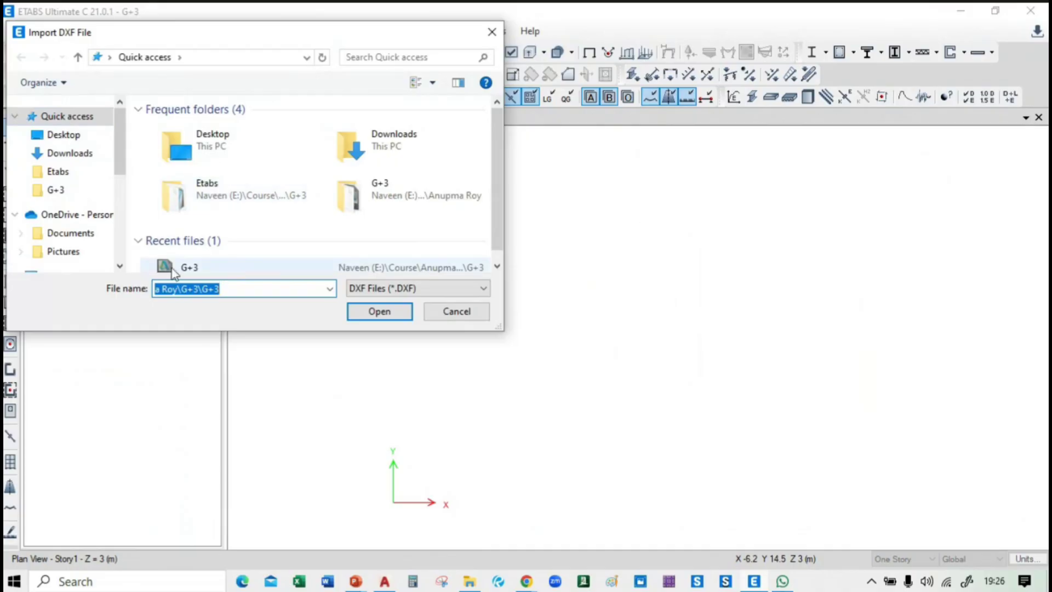
left_click(226, 265)
left_click(388, 314)
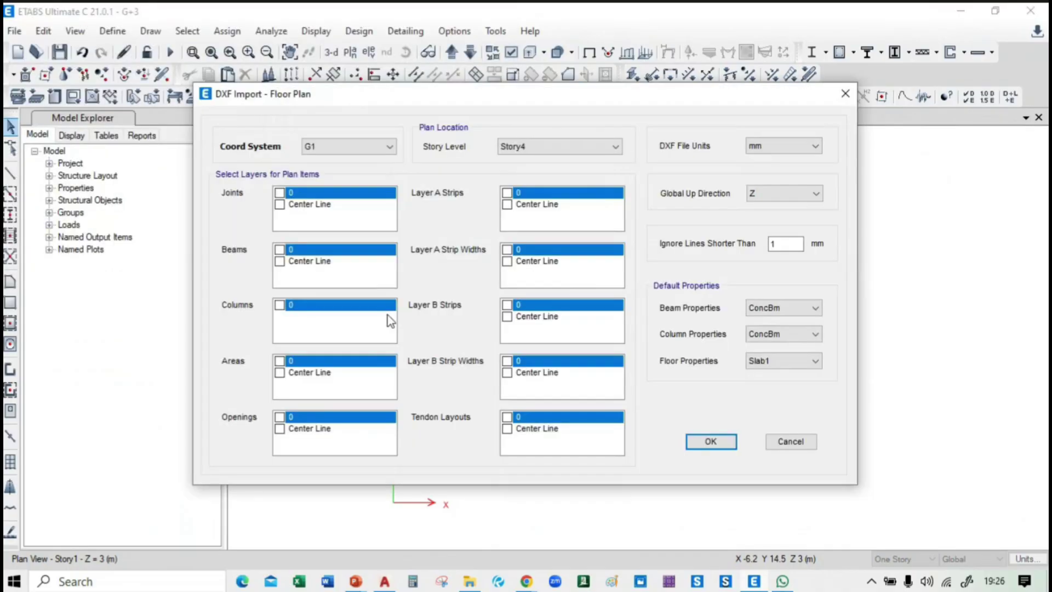
Step: Import the Center Line layer as beams at story level Story1, with column properties set to ConcCol
left_click(280, 263)
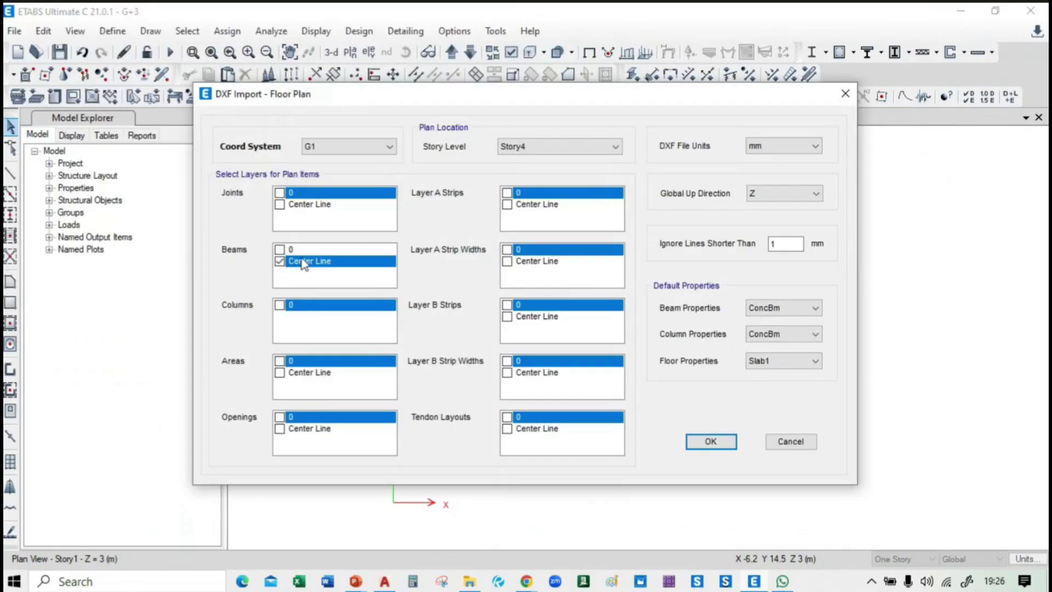
left_click(565, 146)
left_click(566, 194)
left_click(795, 333)
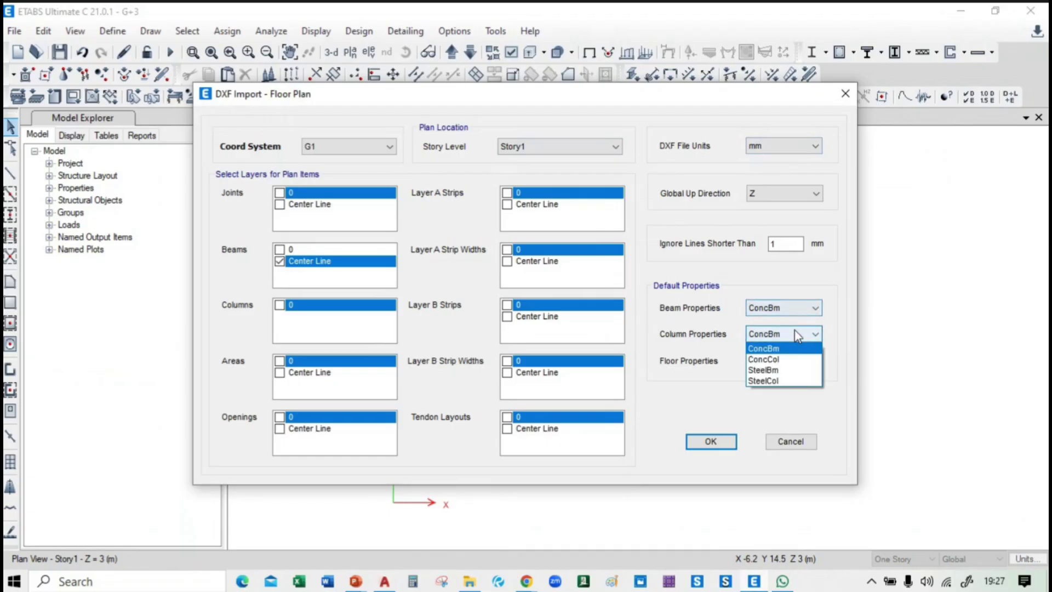
left_click(791, 365)
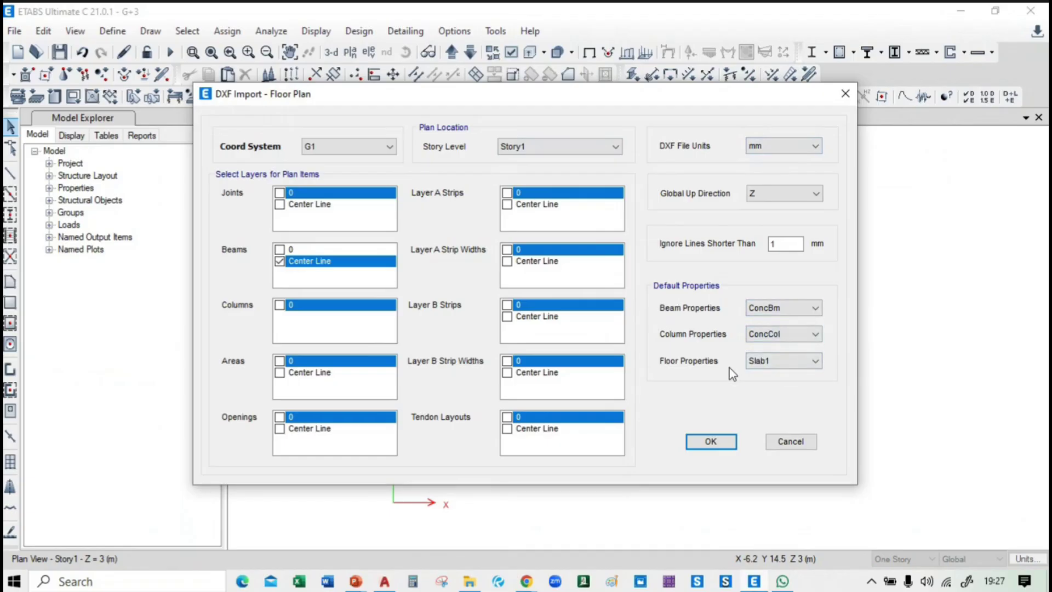
left_click(712, 442)
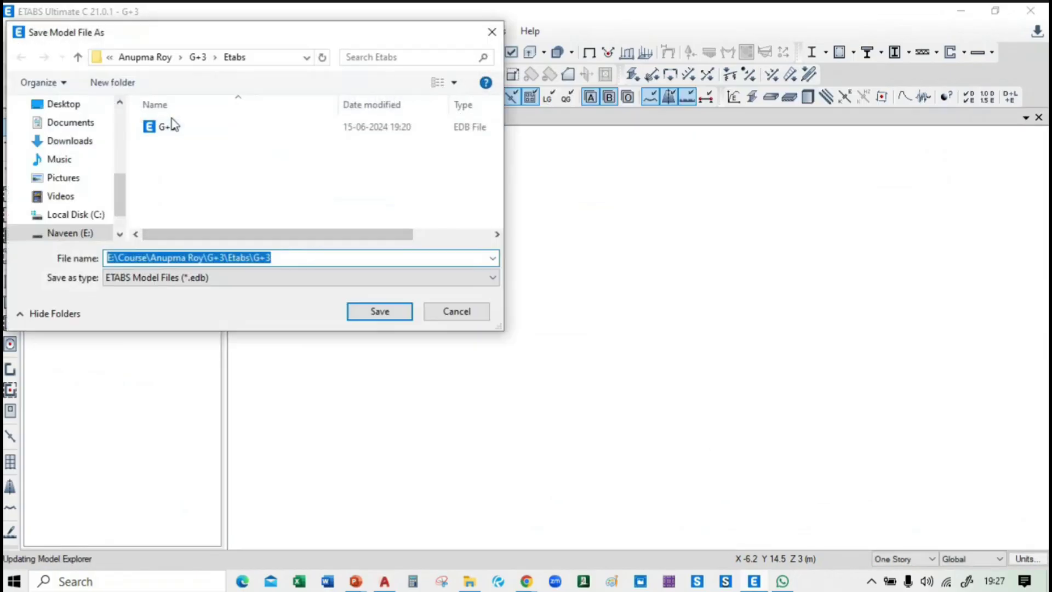
Step: Save the ETABS model as G+3 N01 in the Etabs folder
left_click(173, 126)
left_click(199, 258)
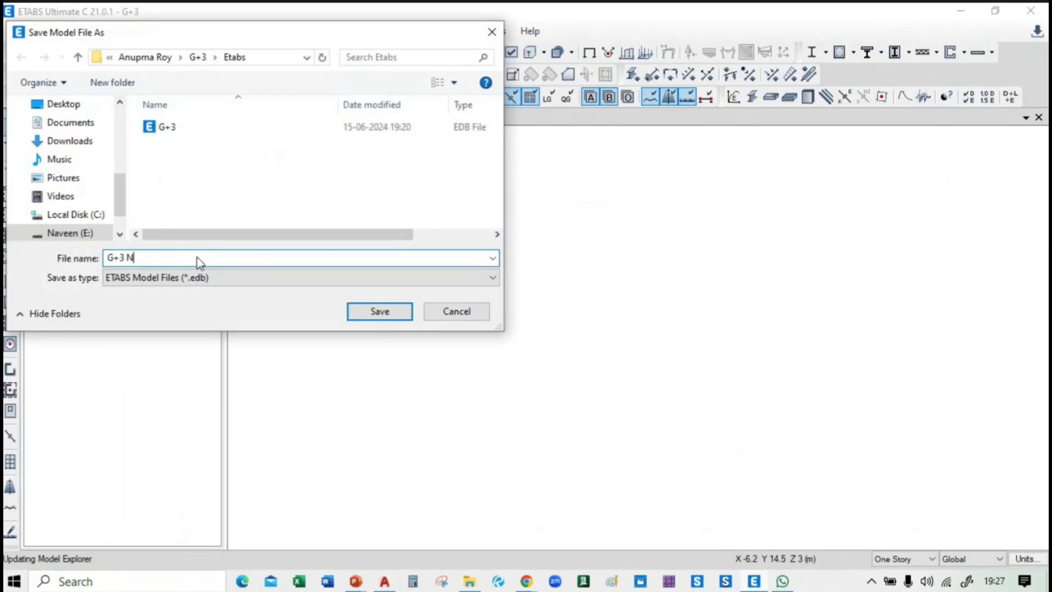
type("N01")
left_click(382, 315)
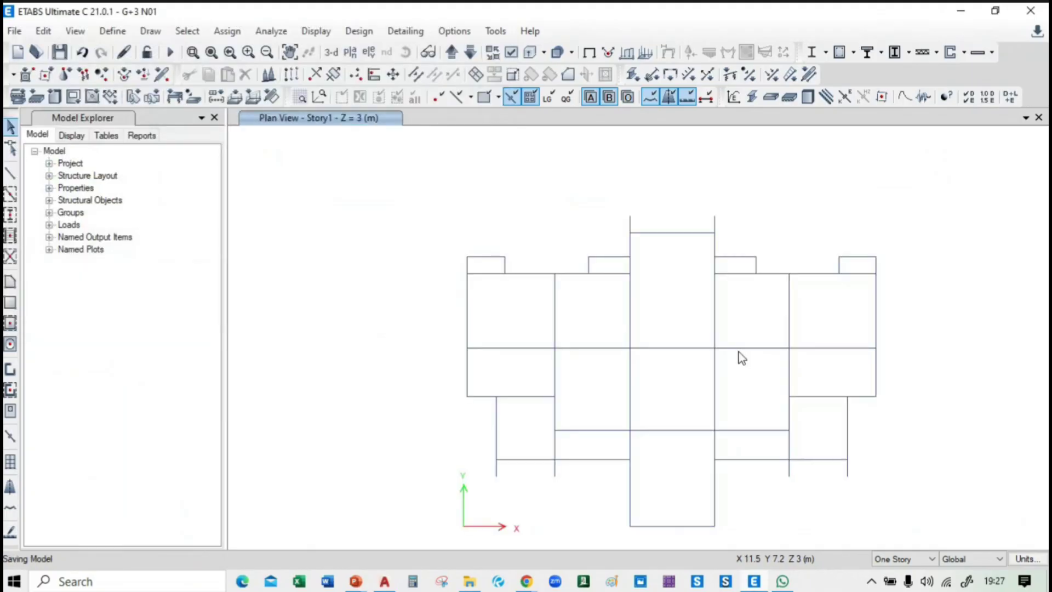
middle_click_drag(742, 357, 661, 295)
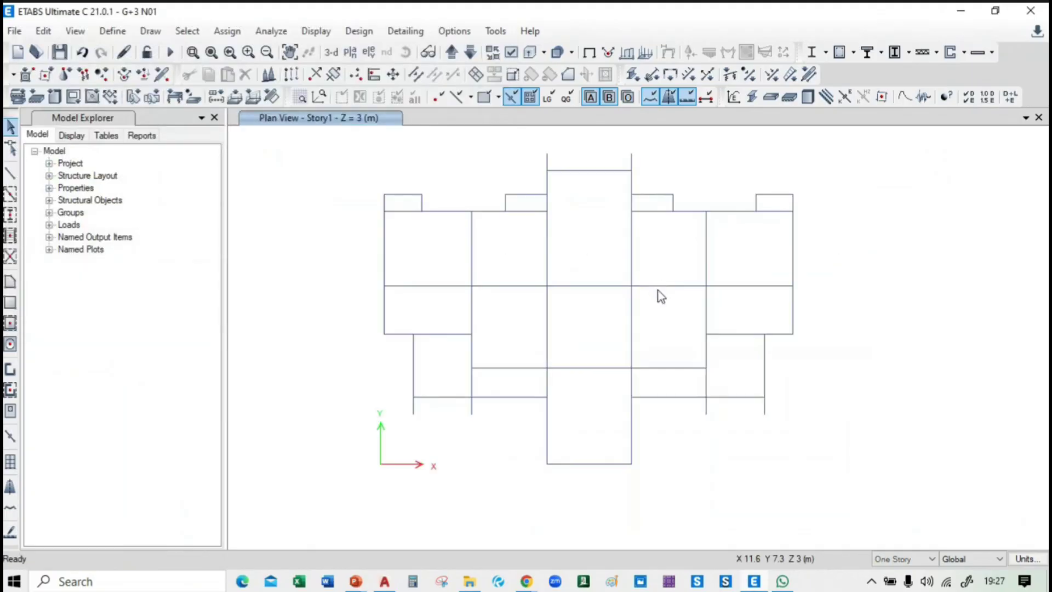
middle_click_drag(674, 326, 697, 376)
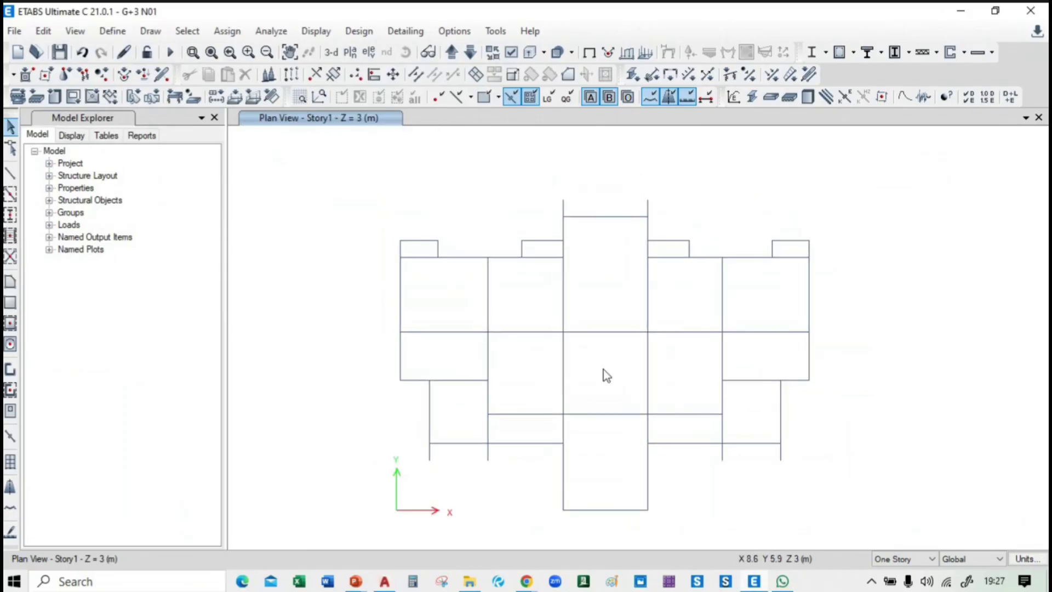
middle_click_drag(603, 369, 579, 357)
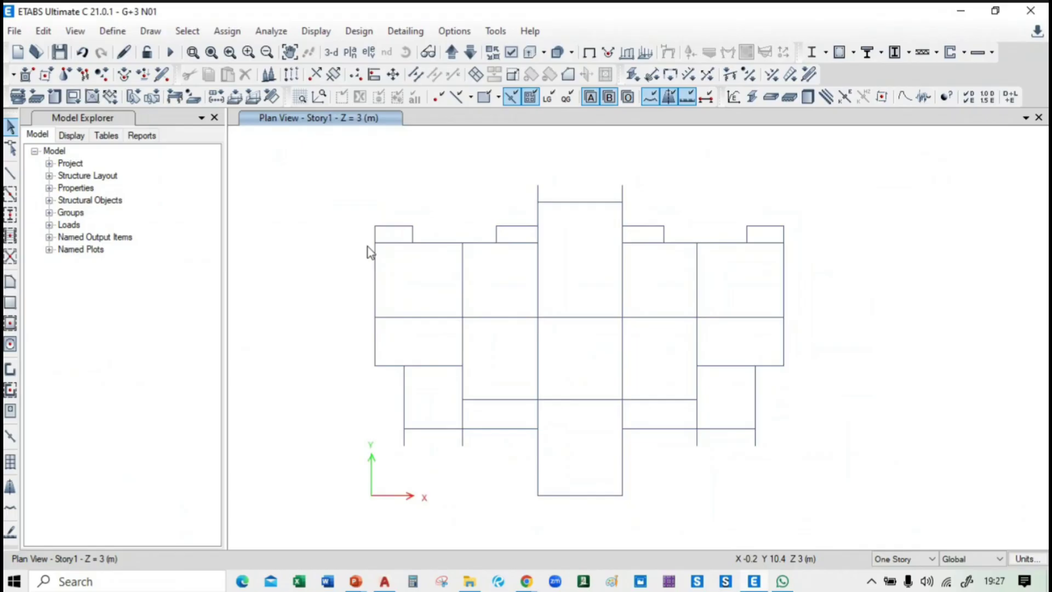
key("alt+Tab")
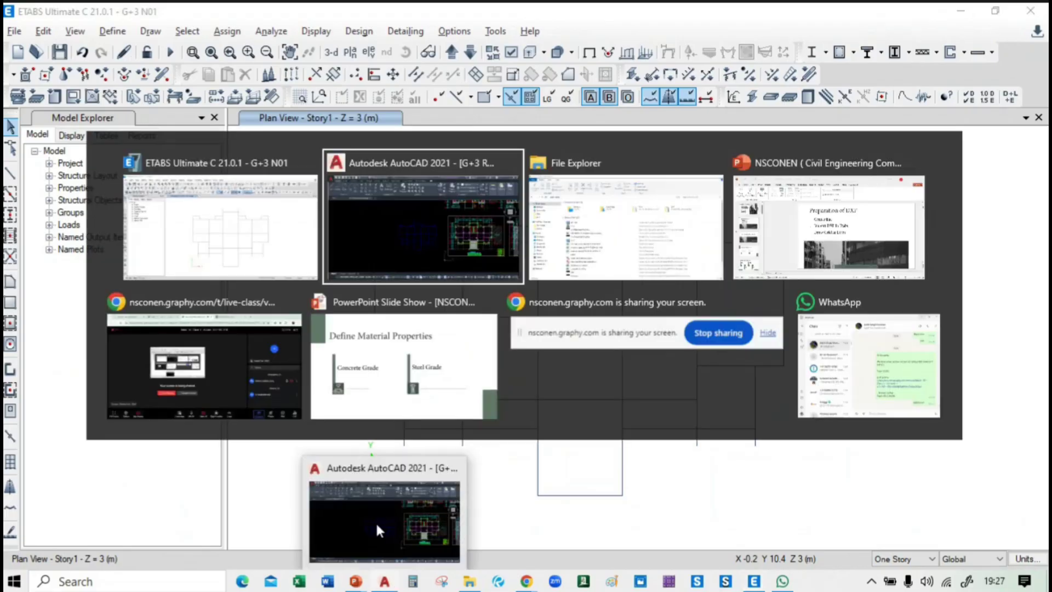
key("Escape")
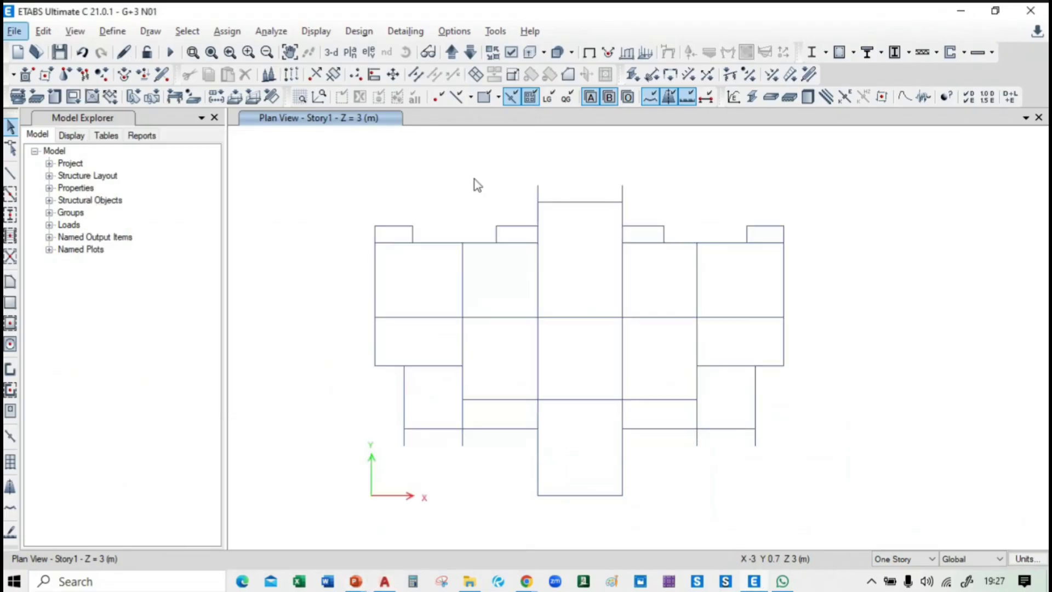
Step: Switch to the PowerPoint slide show, view the Define Material Properties slide and return to ETABS
left_click(428, 509)
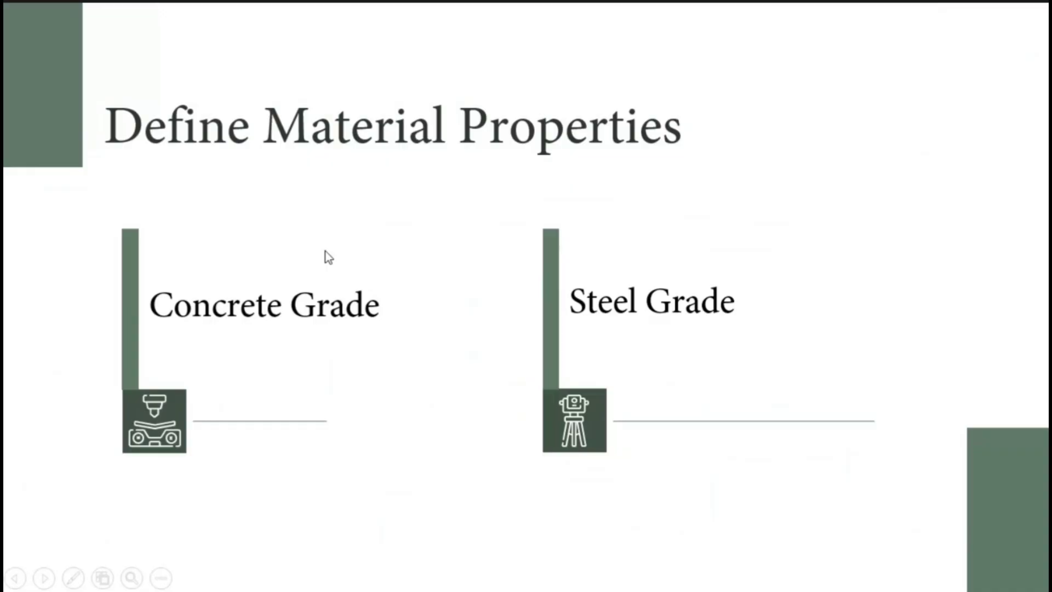
key("Right")
key("Right")
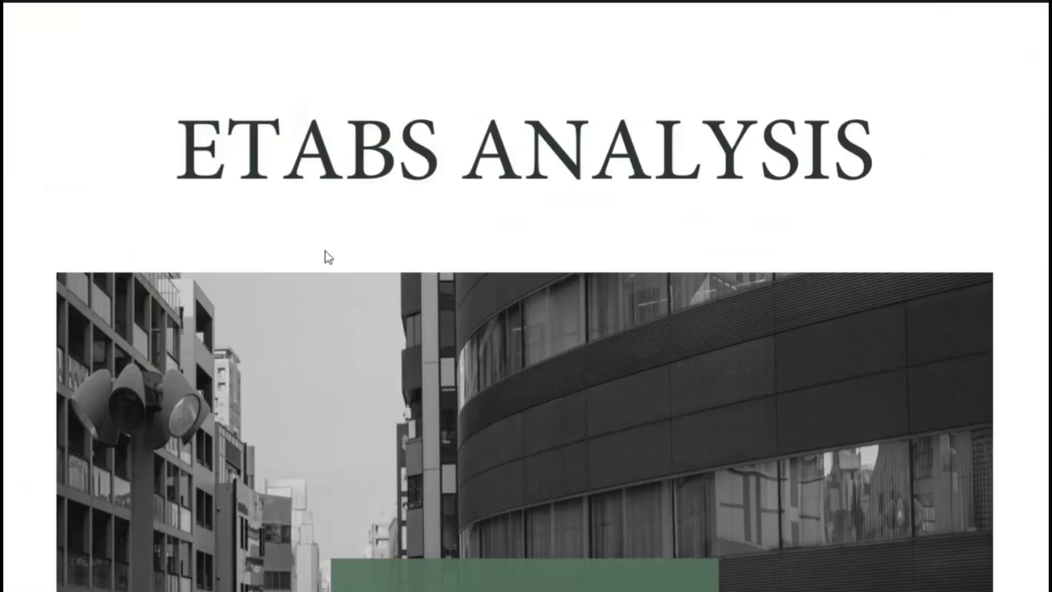
key("Right")
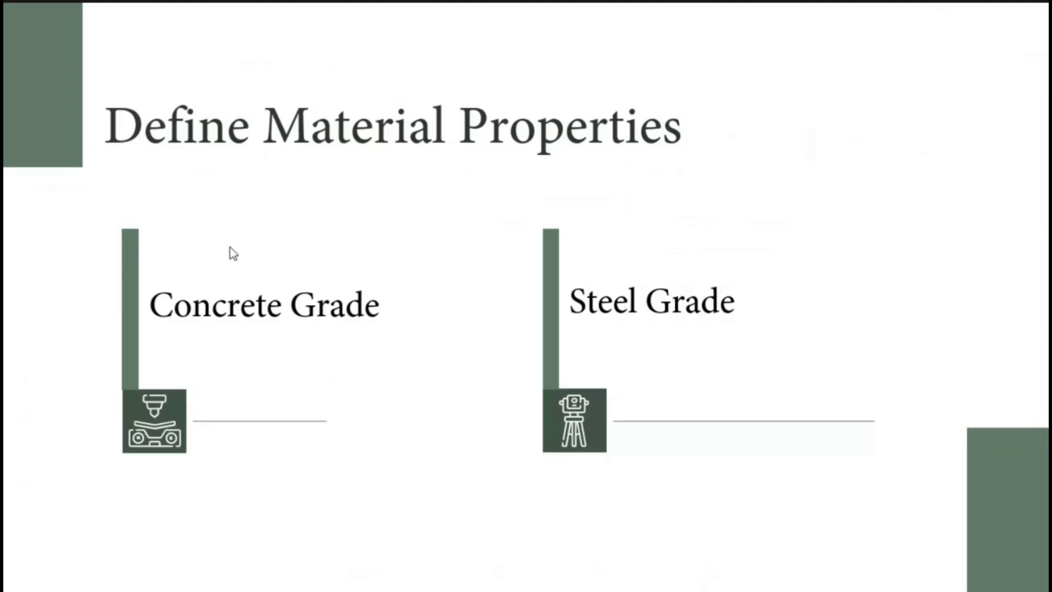
key("alt+Tab")
key("alt+Tab")
left_click(417, 240)
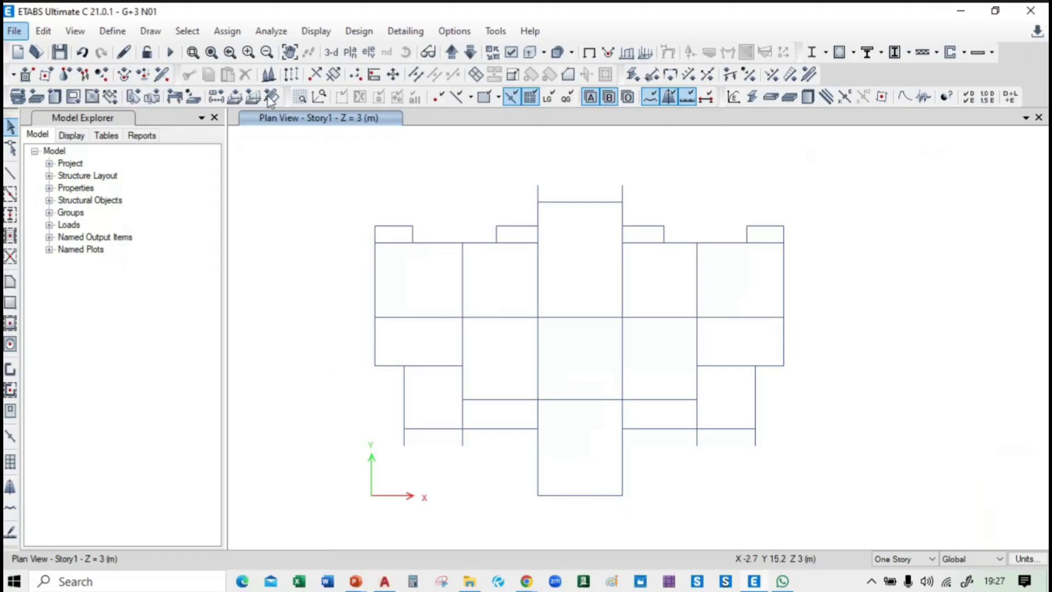
left_click(112, 30)
mouse_move(162, 81)
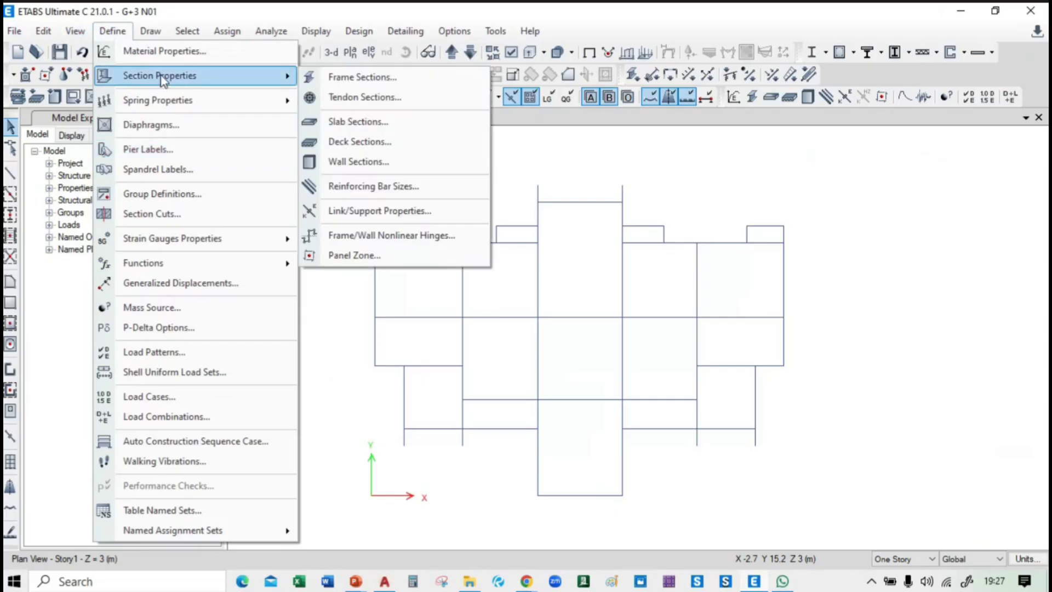
left_click(406, 75)
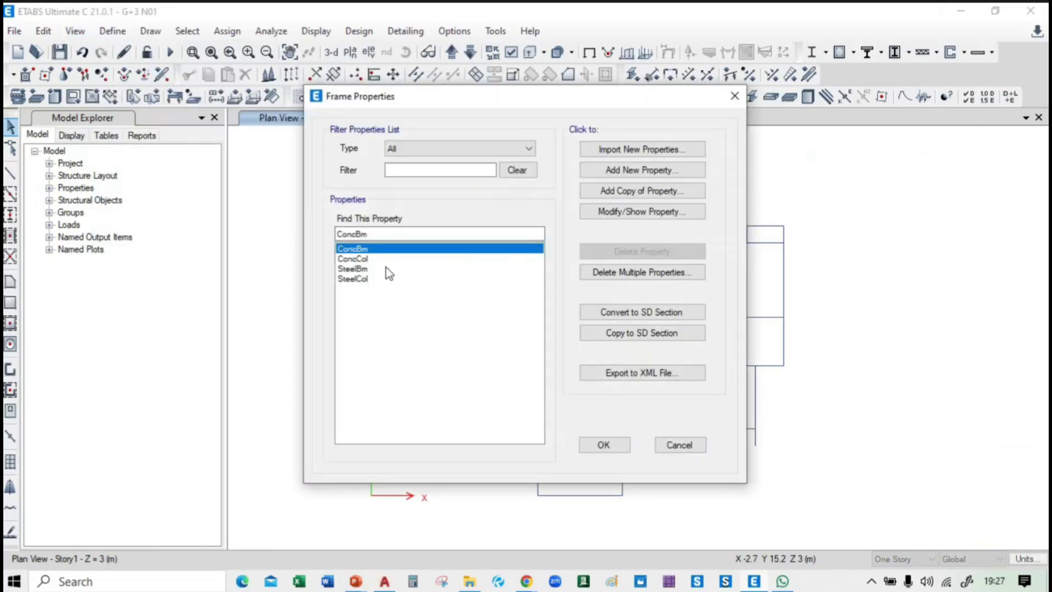
key("alt+Tab")
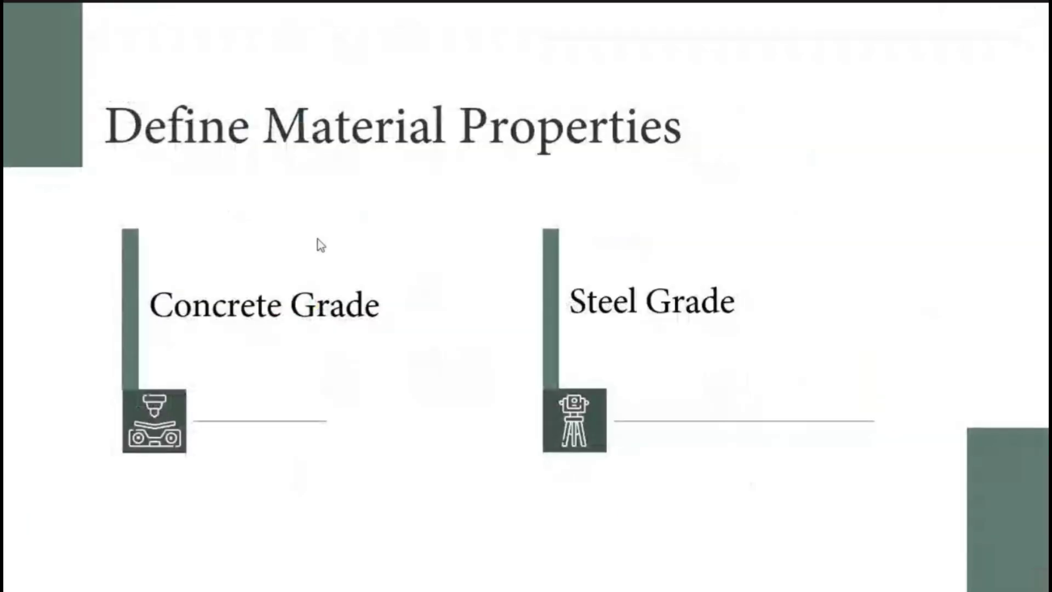
key("alt+Tab")
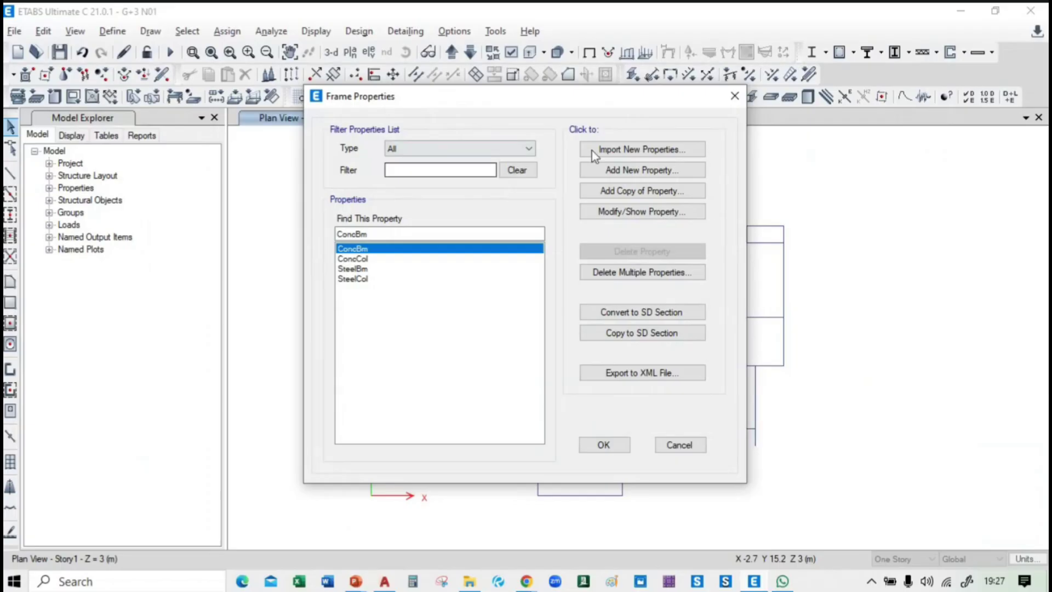
left_click(735, 93)
Step: Add a concrete material for region India, Indian standard, grade M25, keeping its default properties
left_click(112, 31)
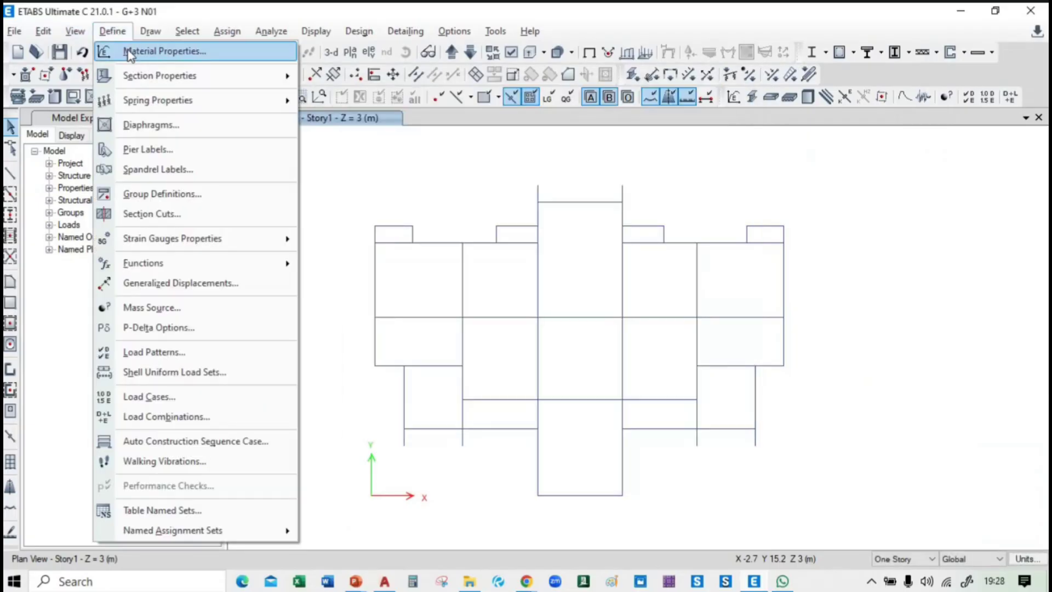
left_click(161, 49)
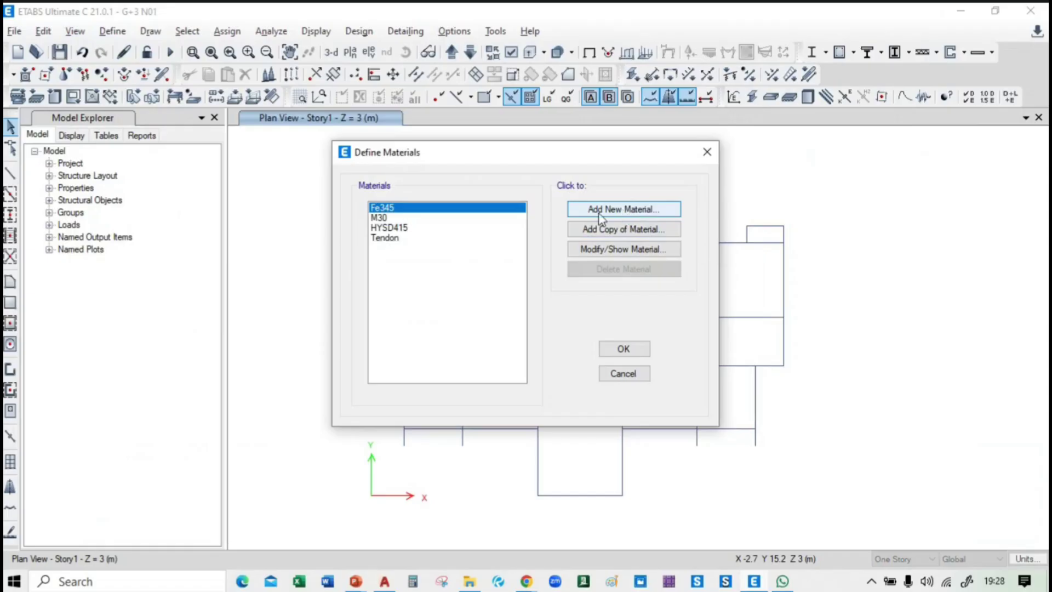
left_click(630, 211)
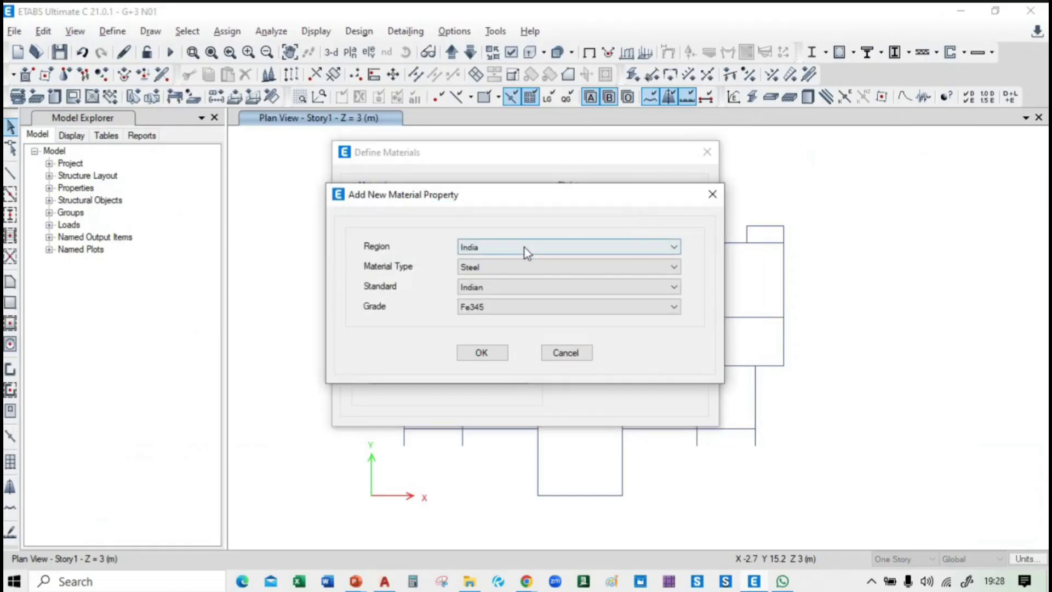
left_click(505, 267)
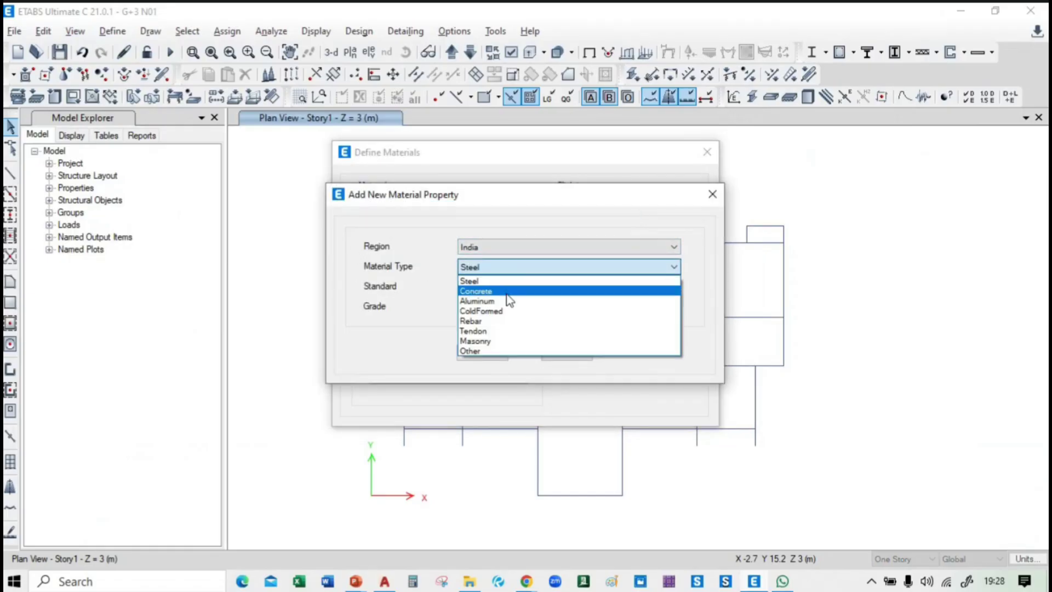
left_click(505, 289)
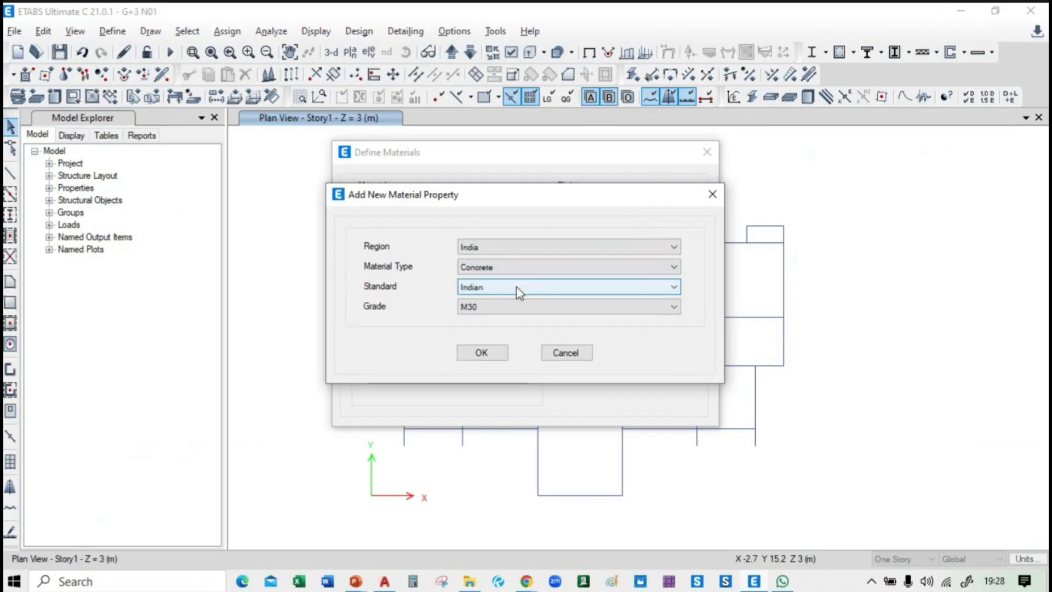
left_click(516, 310)
left_click(510, 340)
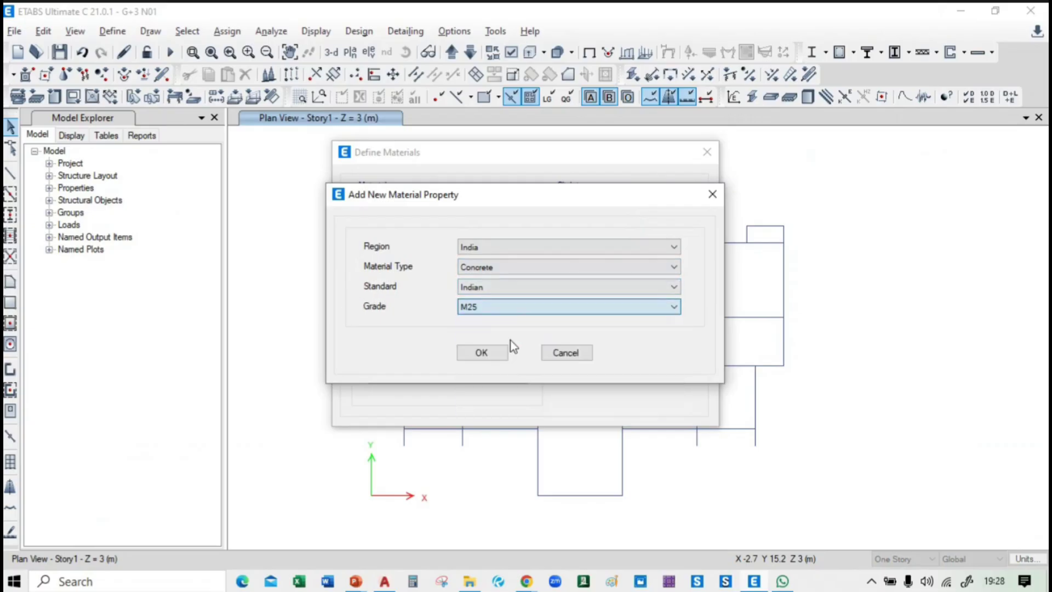
left_click(481, 353)
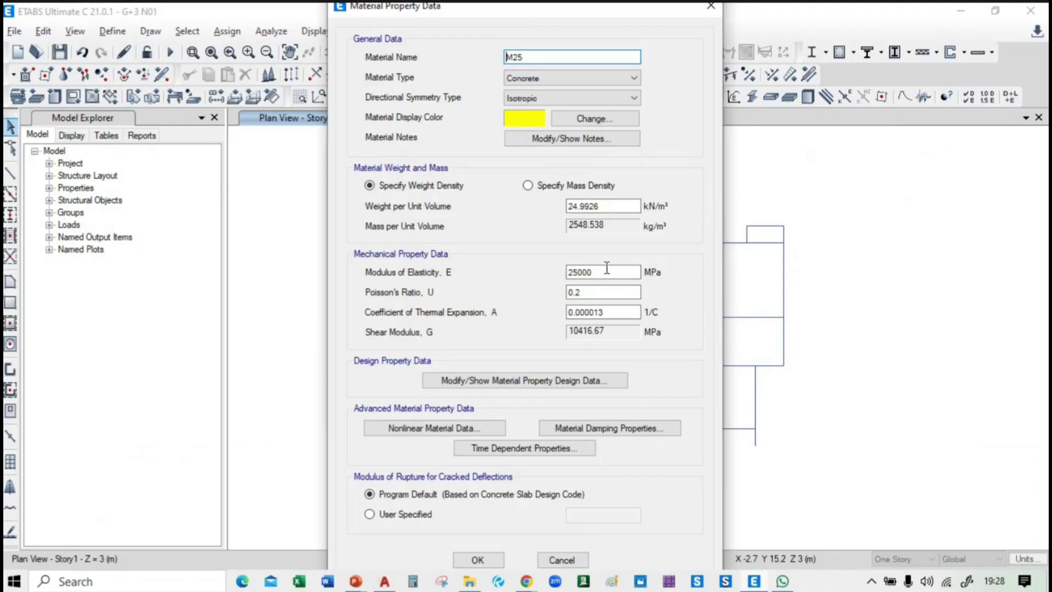
left_click(580, 293)
left_click(601, 313)
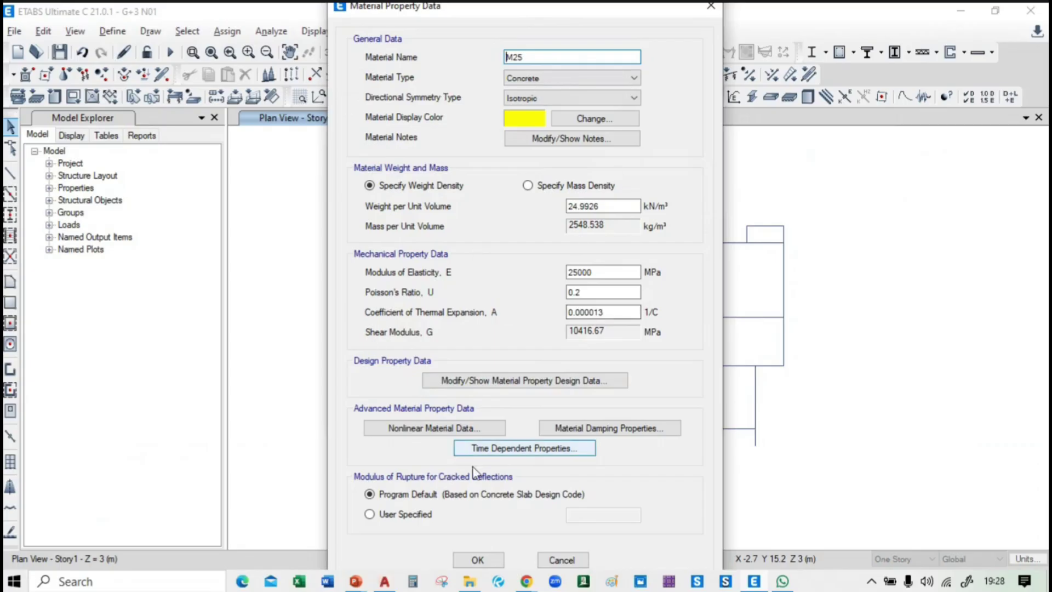
left_click(477, 560)
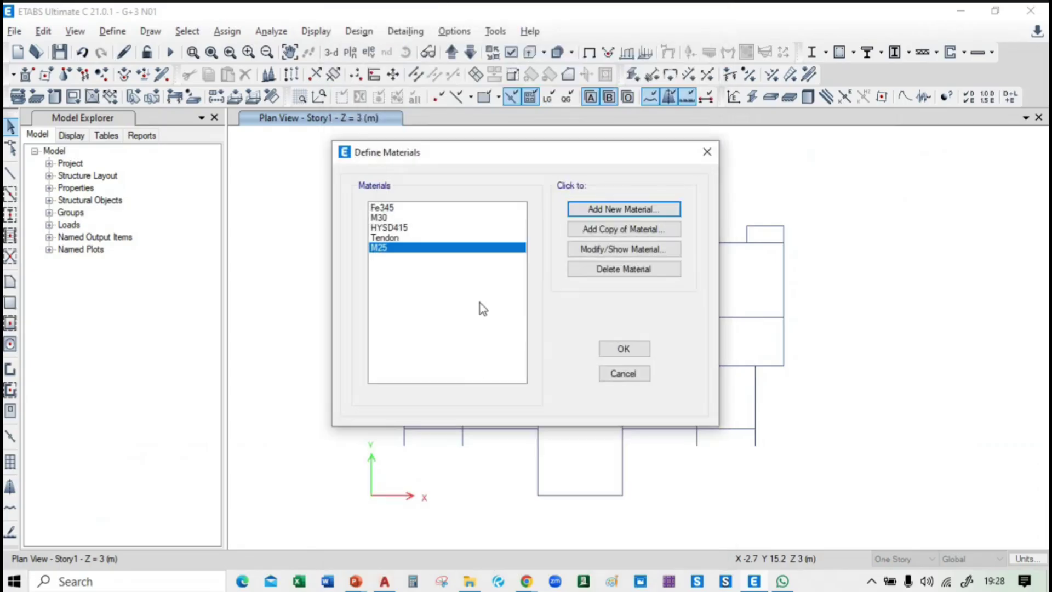
Step: Add another Indian-standard concrete material of grade M30 with its default properties
left_click(639, 212)
left_click(575, 306)
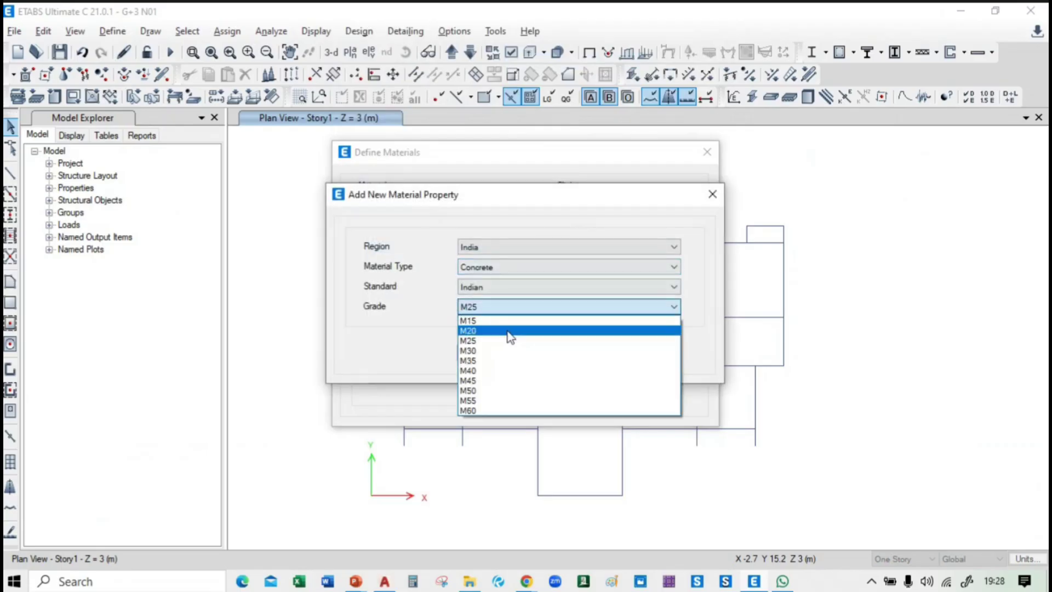
left_click(509, 351)
left_click(490, 353)
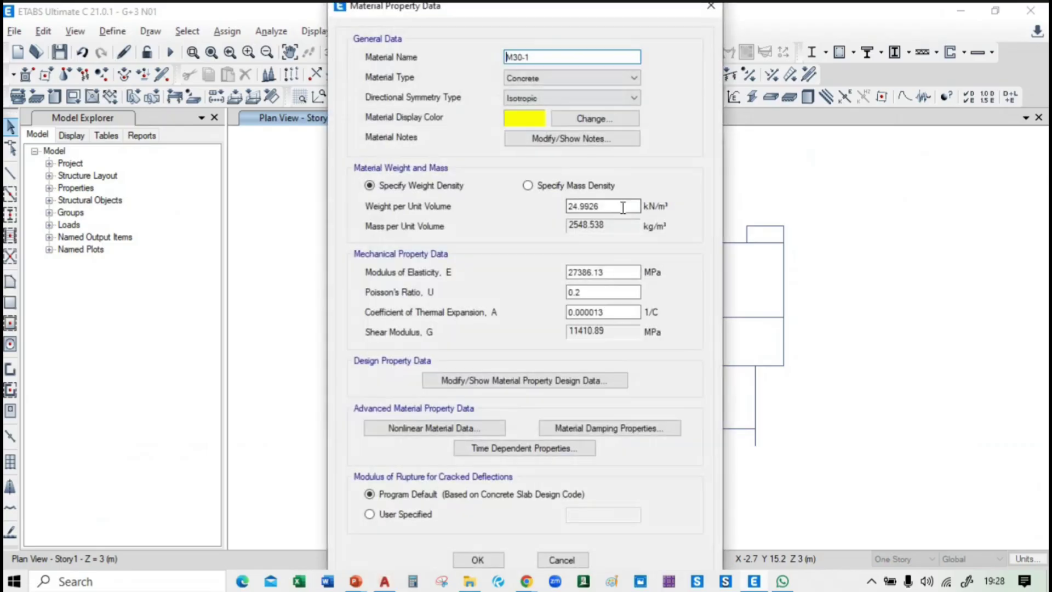
left_click(499, 559)
Step: Add an Indian-standard concrete material of grade M40 with default properties and accept the material definitions
left_click(607, 208)
left_click(518, 308)
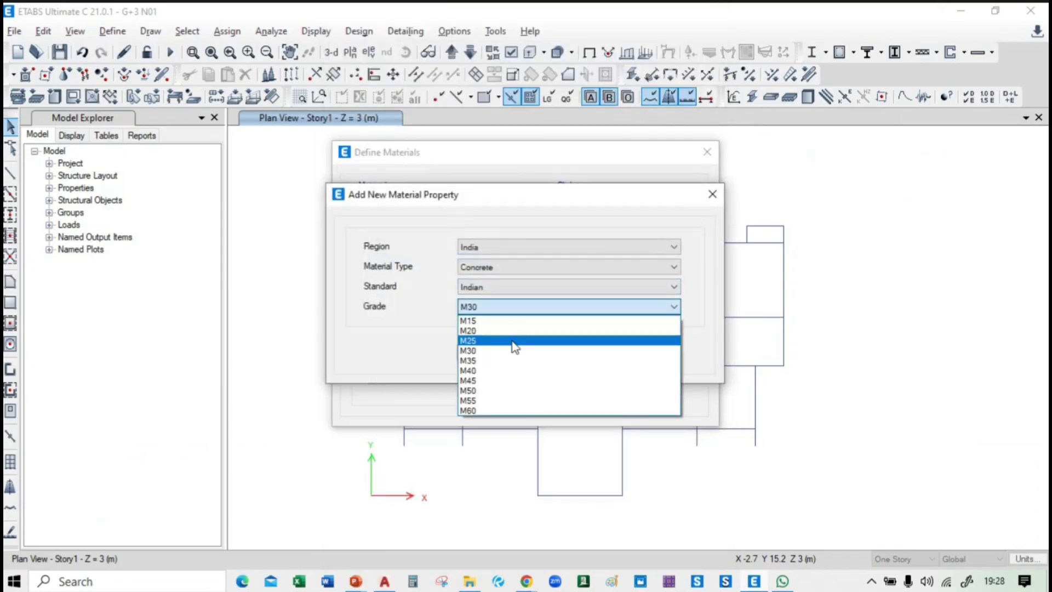
left_click(509, 371)
left_click(494, 353)
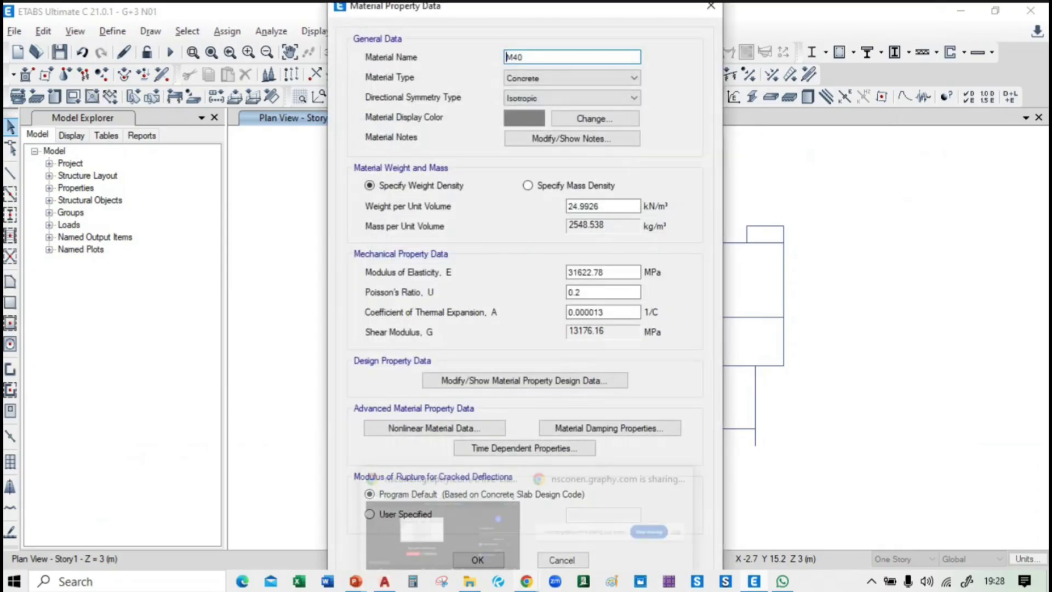
left_click(477, 559)
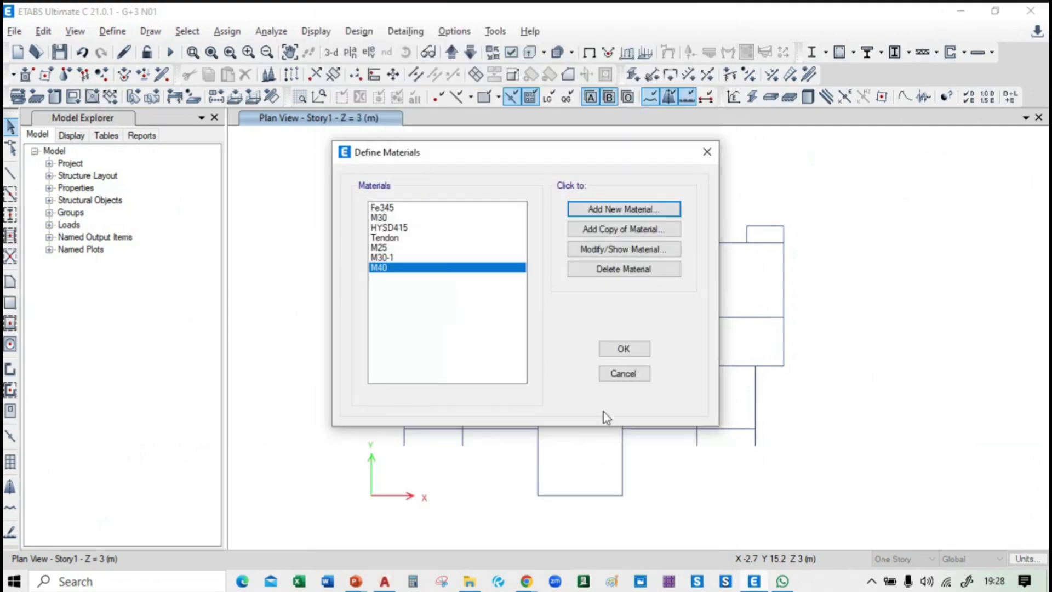
left_click(624, 348)
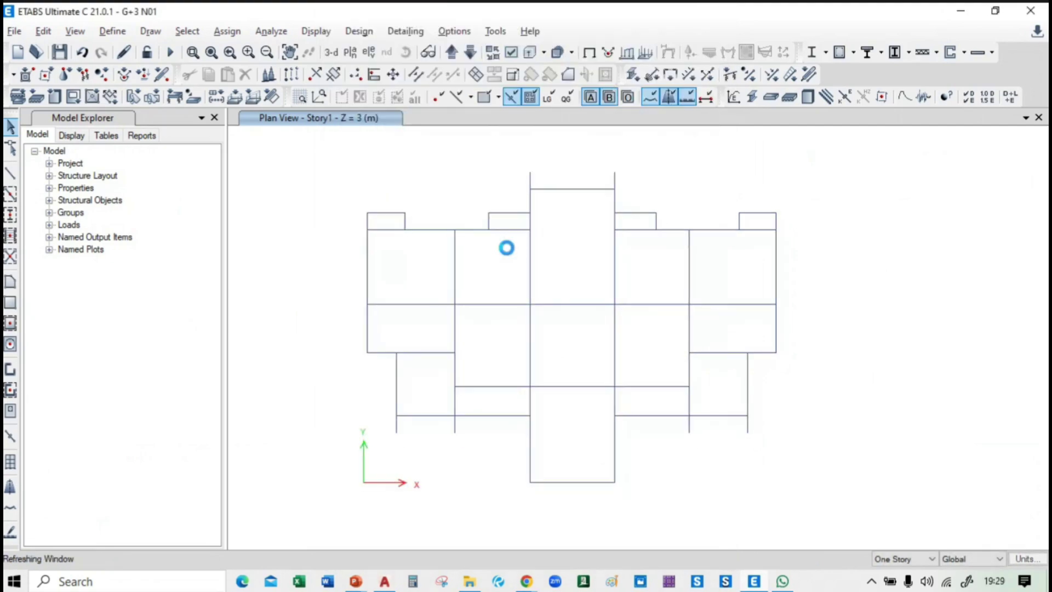
Step: Check the Define Material Properties slide, return to ETABS and add an Indian rebar material of HYSD Grade 415
key("alt+Tab")
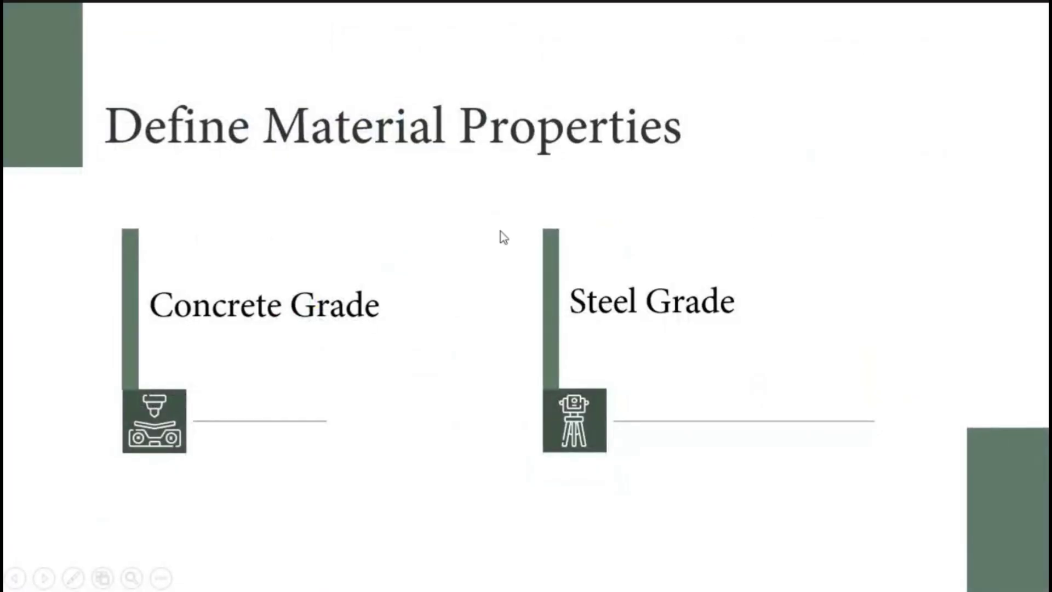
key("alt+Tab")
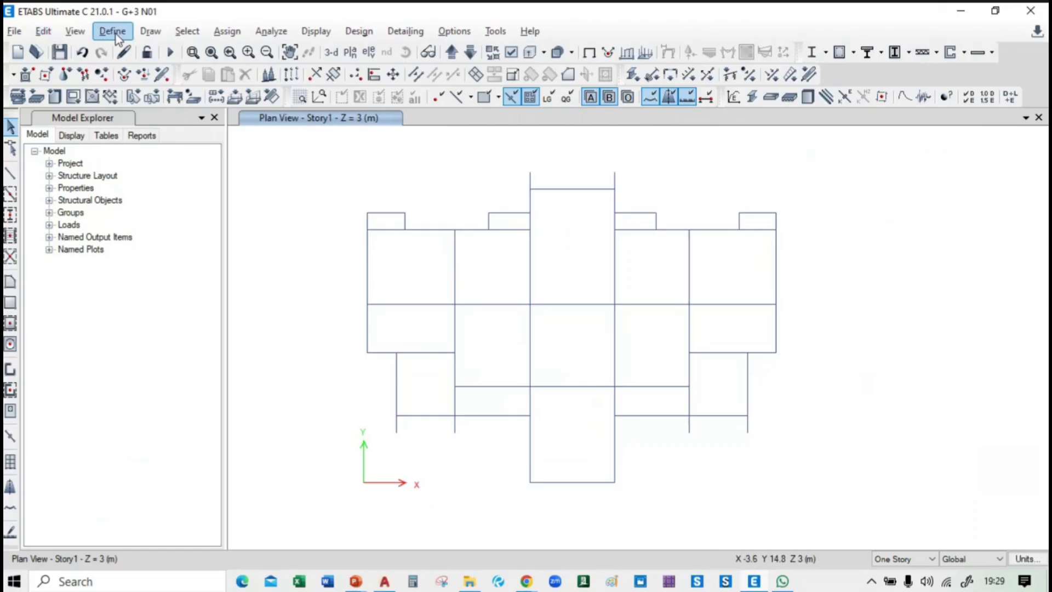
left_click(112, 31)
left_click(159, 51)
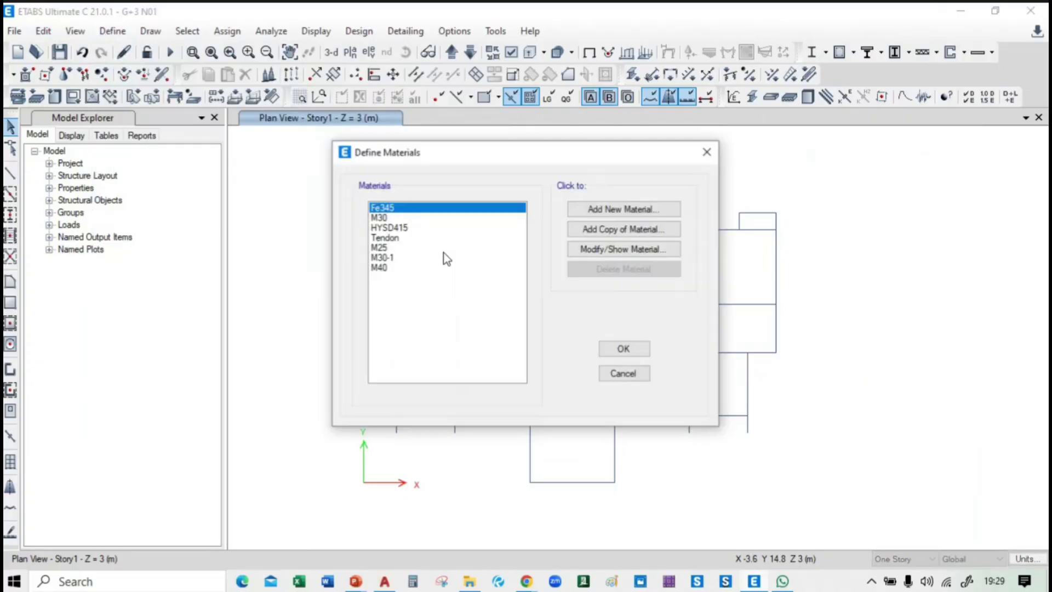
left_click(624, 209)
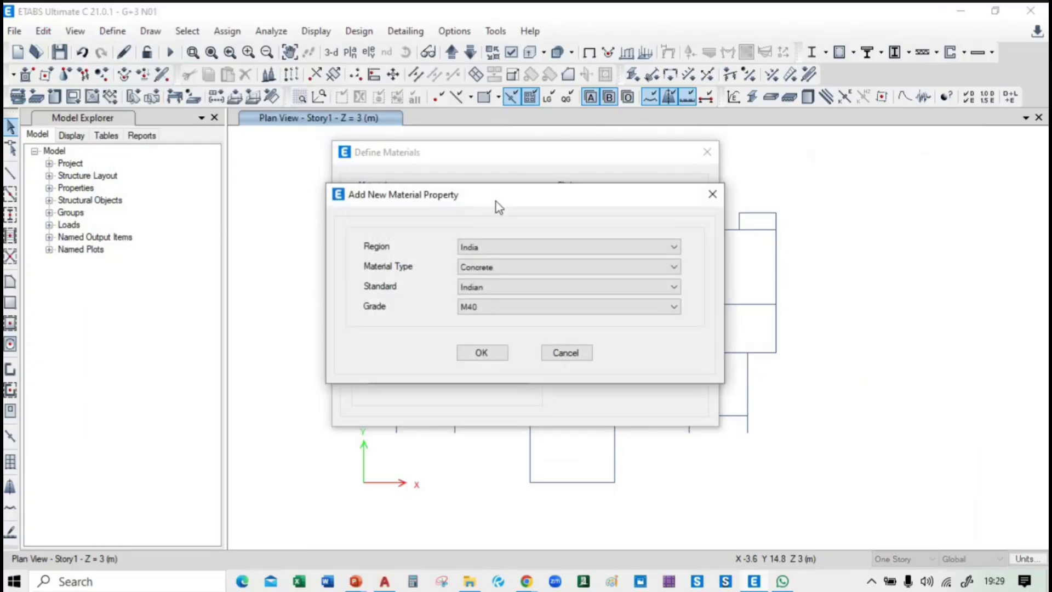
left_click(492, 268)
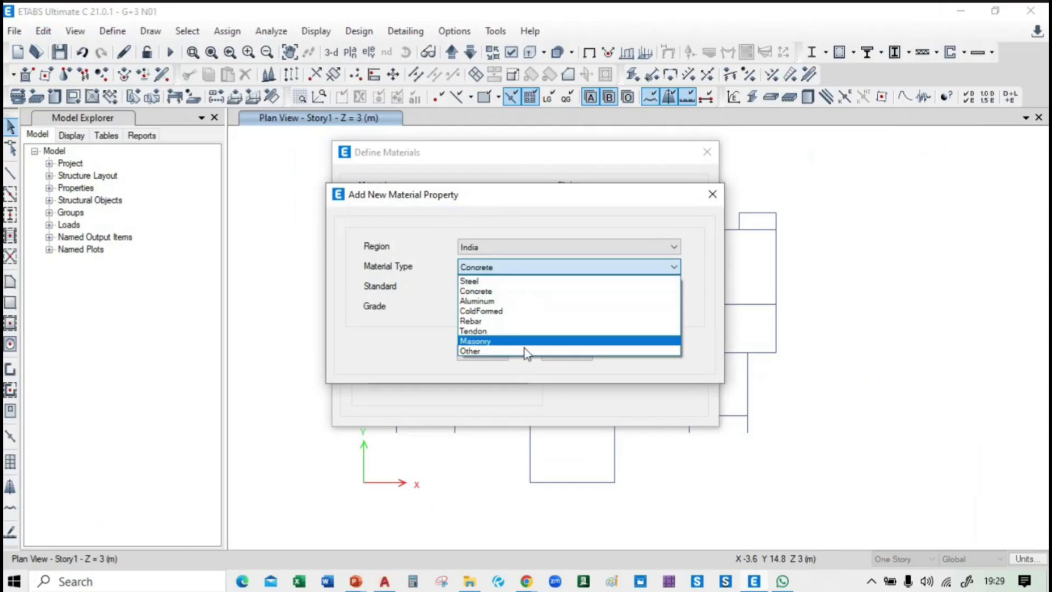
left_click(489, 322)
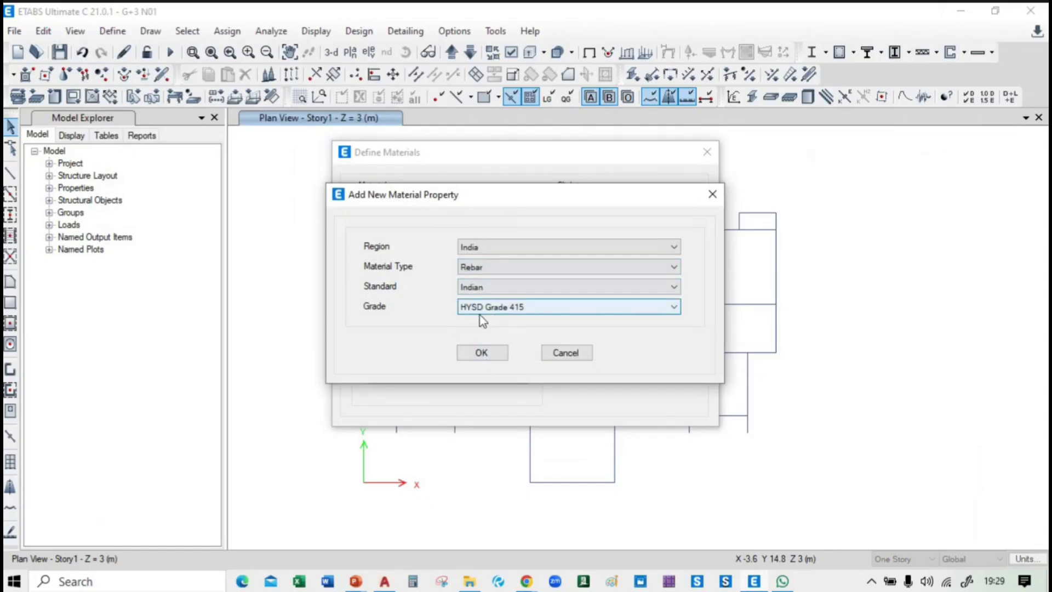
left_click(482, 353)
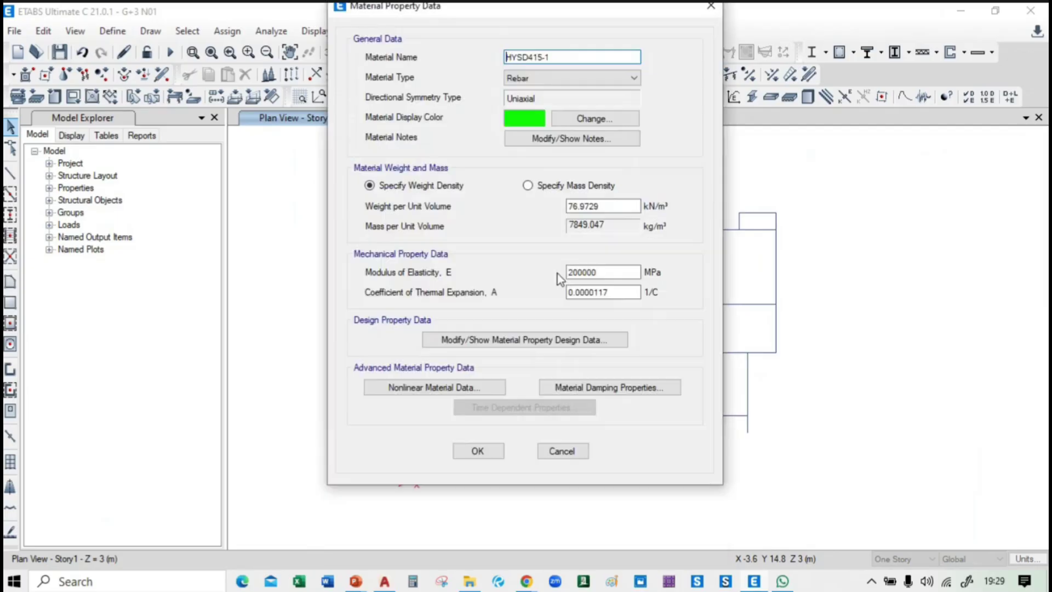
left_click(475, 449)
Step: Add an Indian rebar material of HYSD Grade 500 with default properties and accept the material definitions
left_click(618, 210)
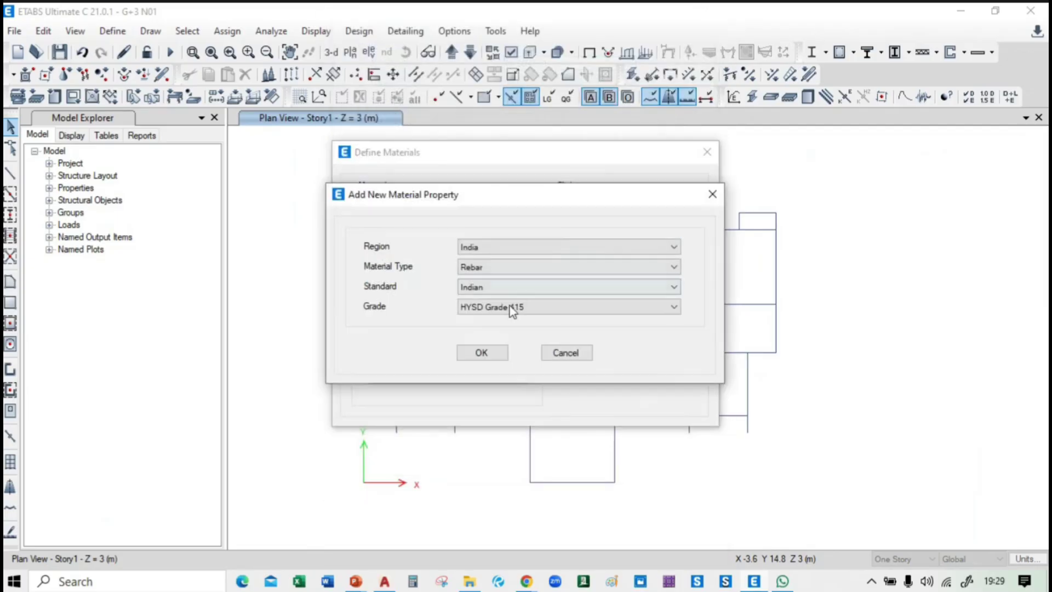
left_click(510, 306)
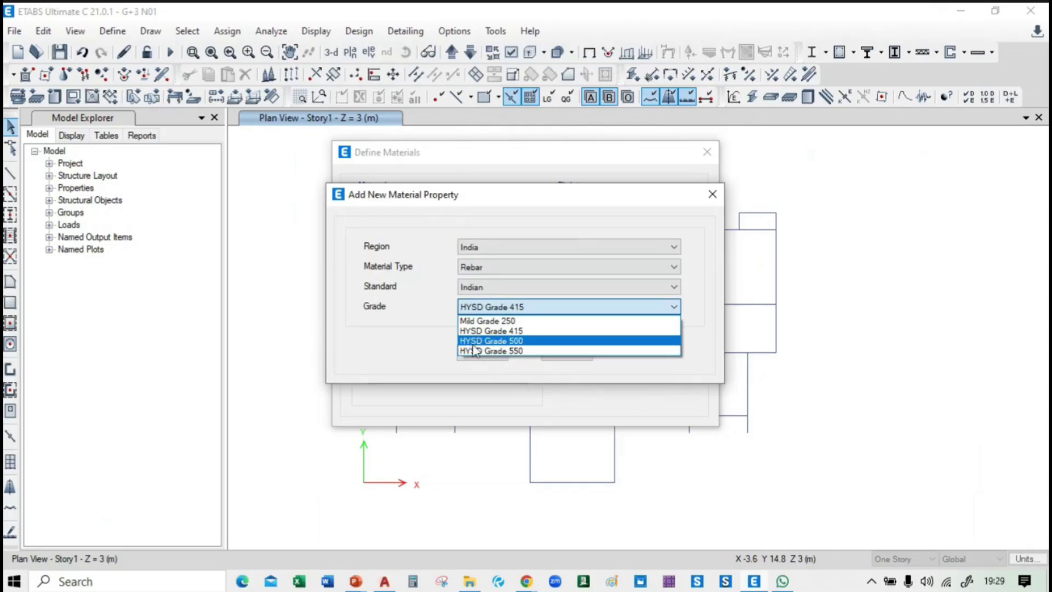
left_click(477, 340)
left_click(482, 354)
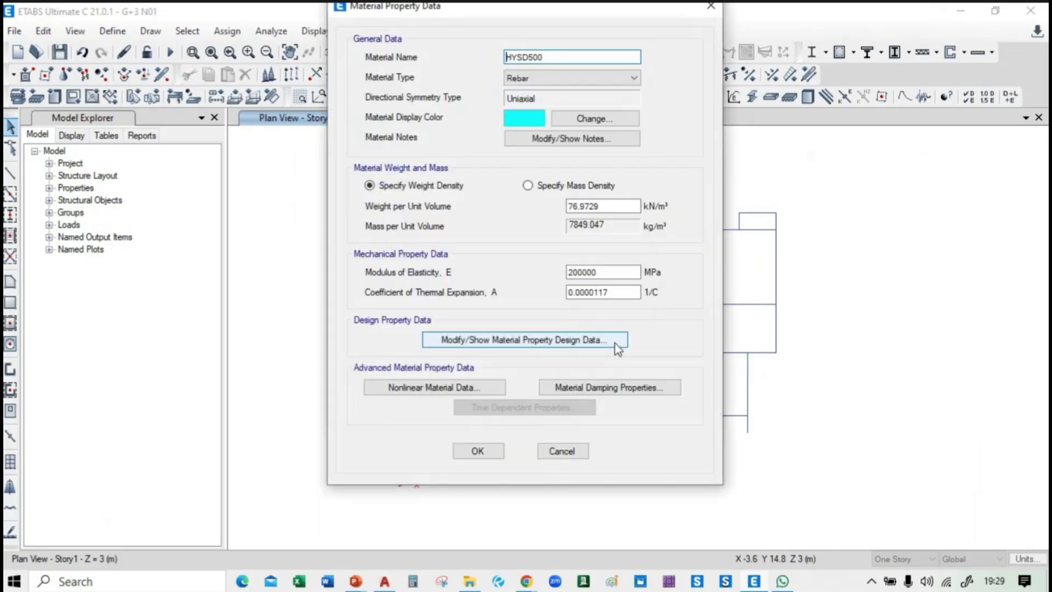
left_click(474, 452)
left_click(624, 349)
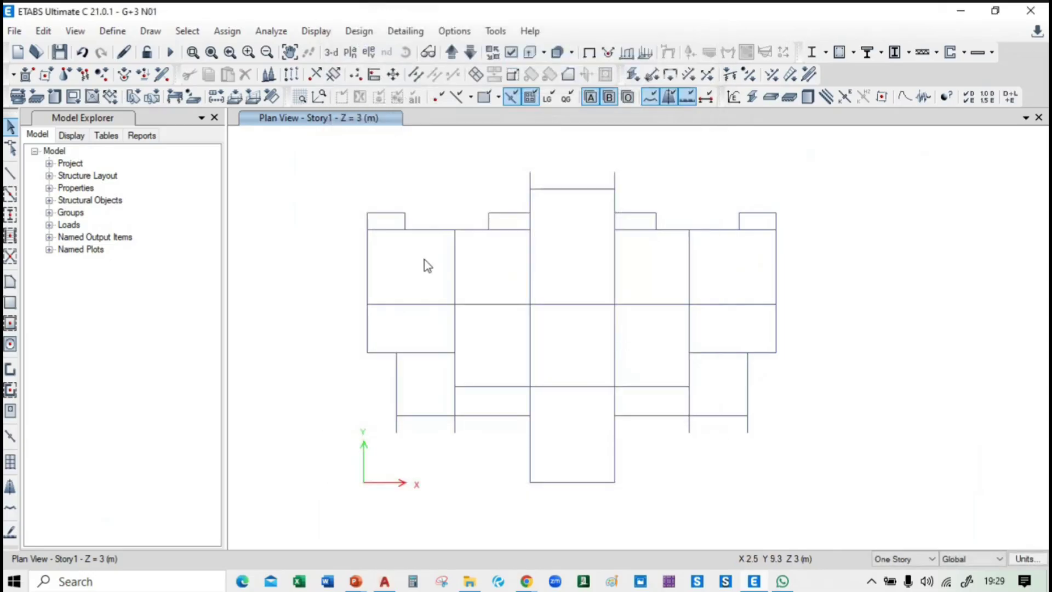
Step: Switch to the PowerPoint slide show, advance to the Define Section properties slide and return to ETABS
key("alt+Tab")
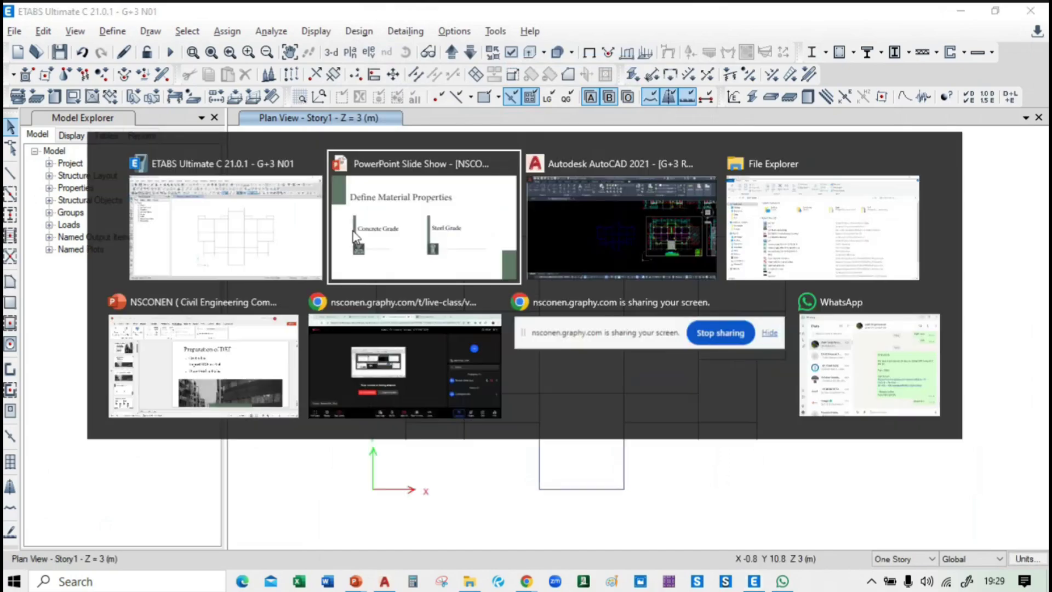
key("Right")
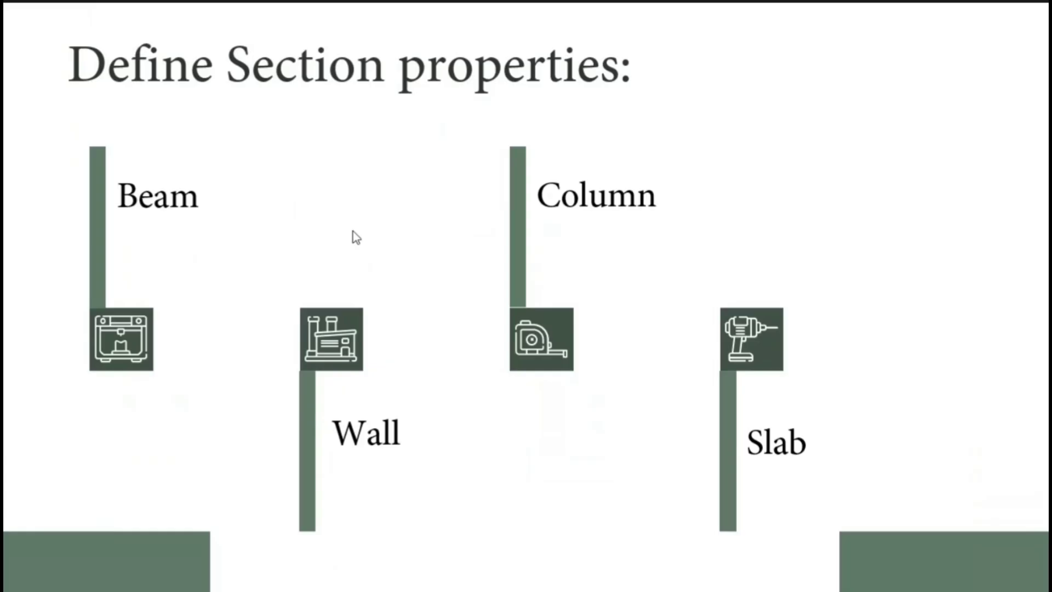
key("alt+Tab")
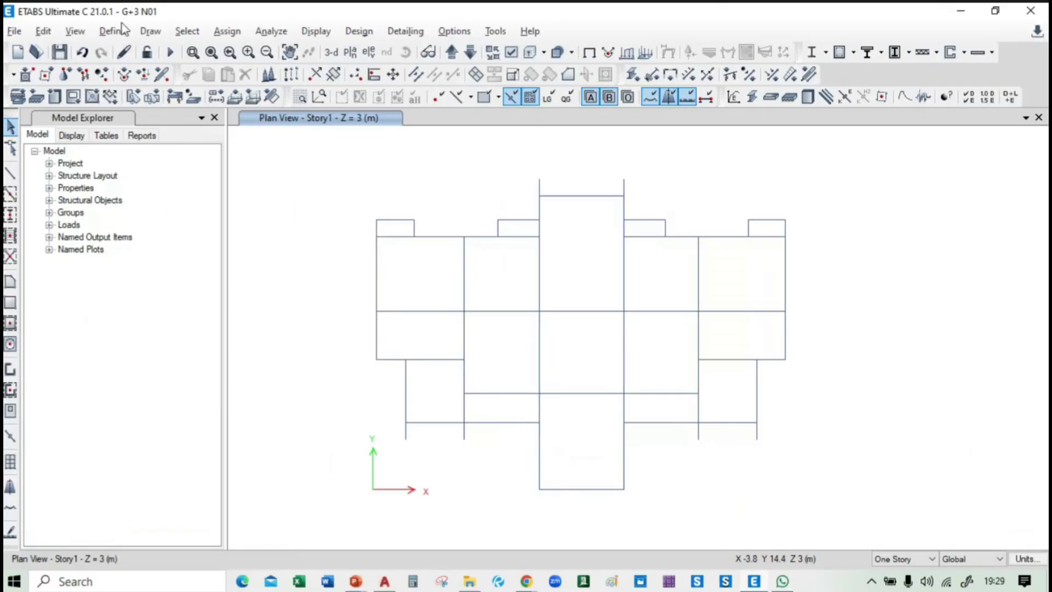
Step: Start a new Concrete Rectangular frame section property and begin its name with B
left_click(114, 33)
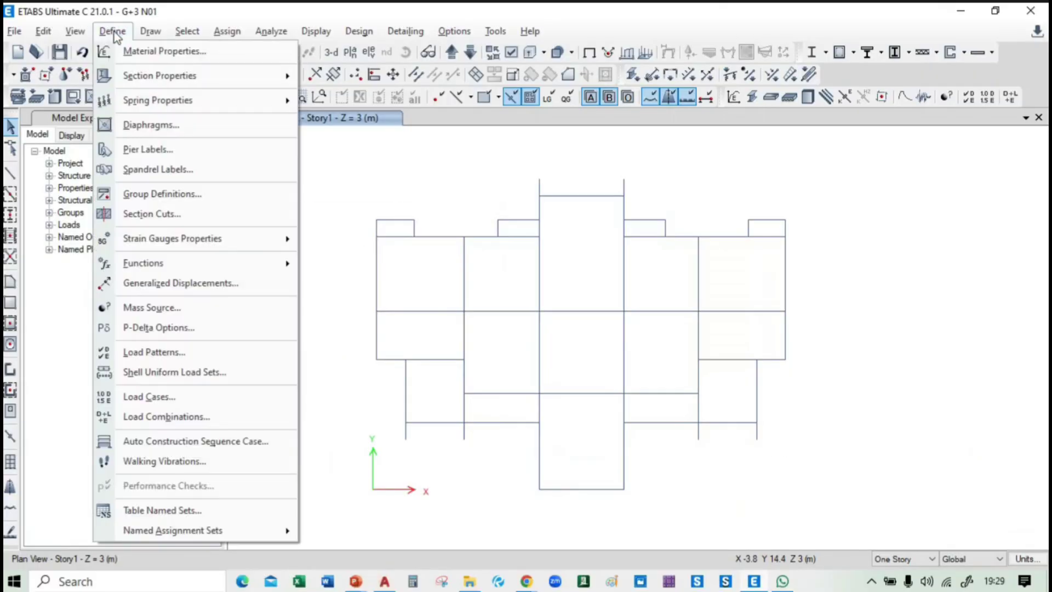
mouse_move(153, 75)
left_click(396, 81)
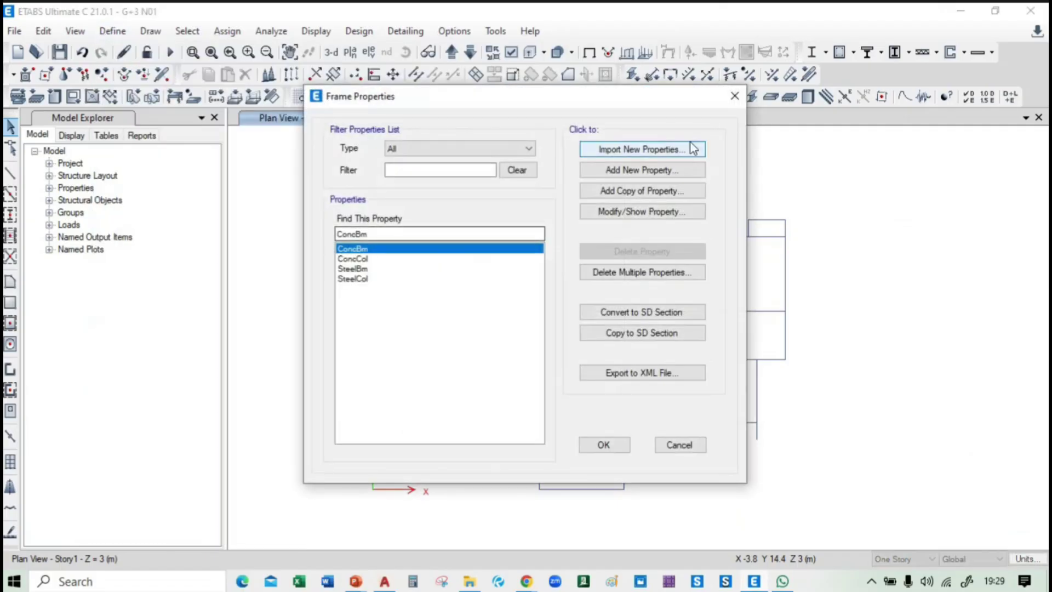
left_click(653, 171)
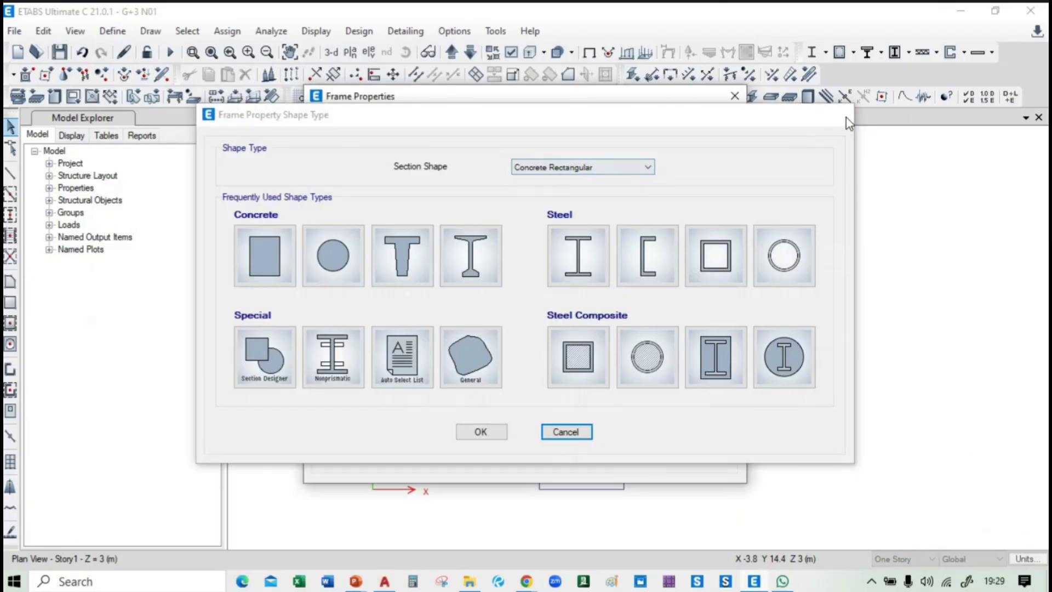
left_click(838, 117)
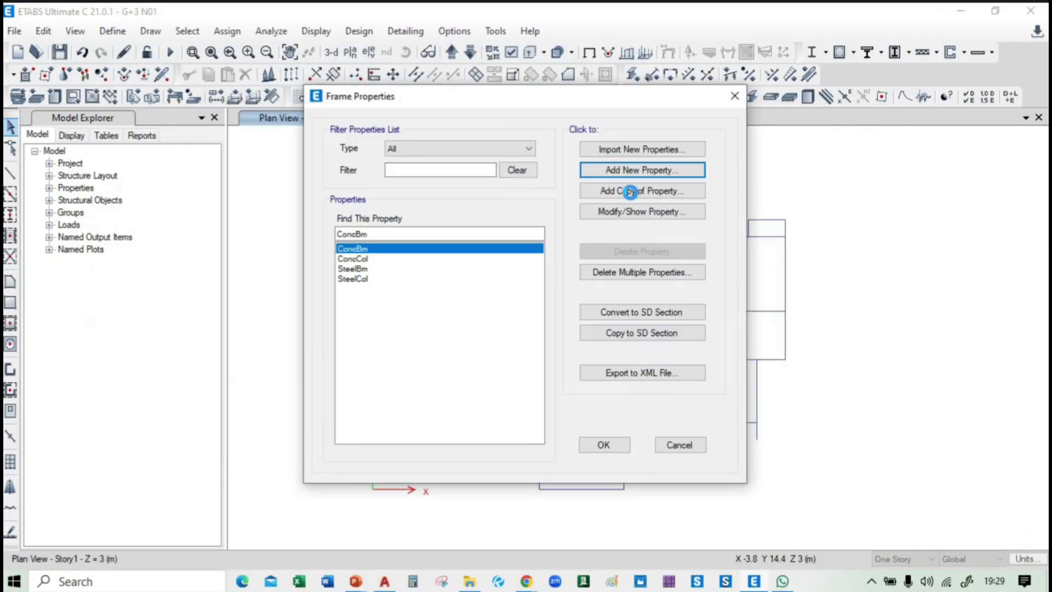
left_click(630, 191)
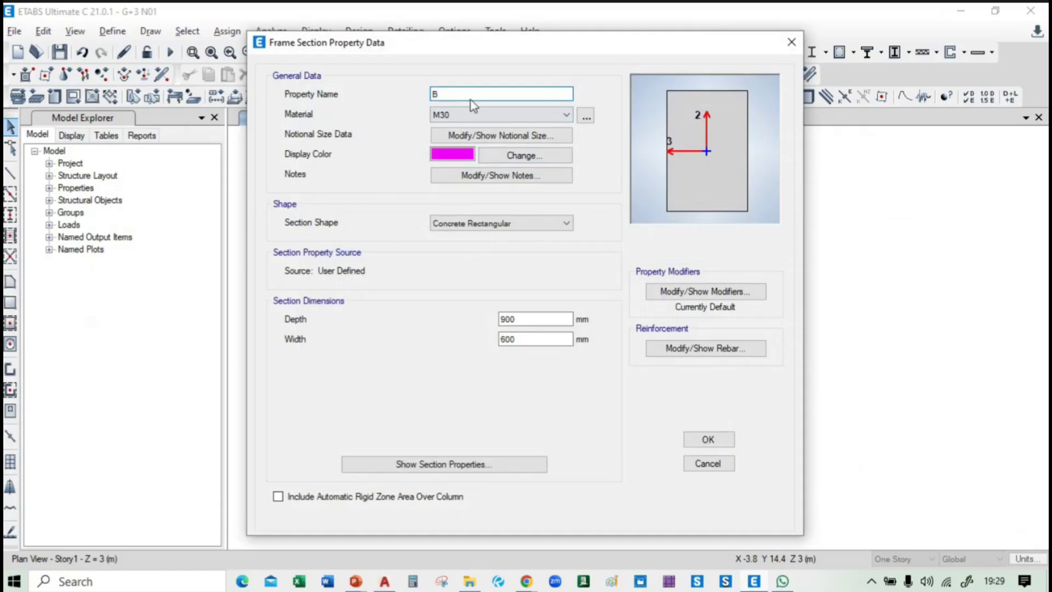
Step: Switch to the AutoCAD drawing and change the beam size note under the ground floor roof framing plan to 230X450
key("alt+Tab")
key("alt+Tab")
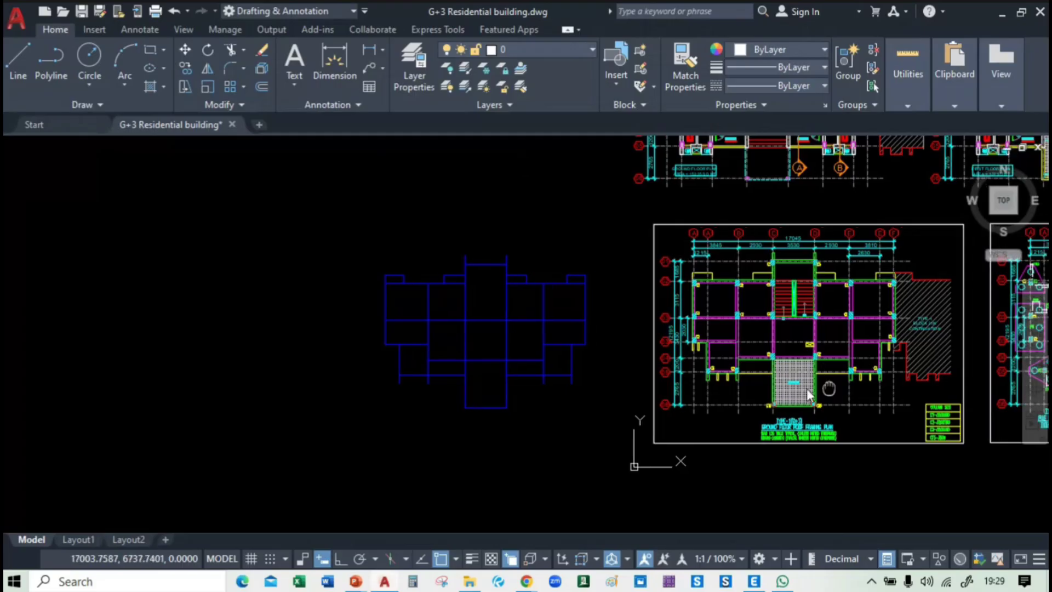
middle_click_drag(806, 389, 534, 405)
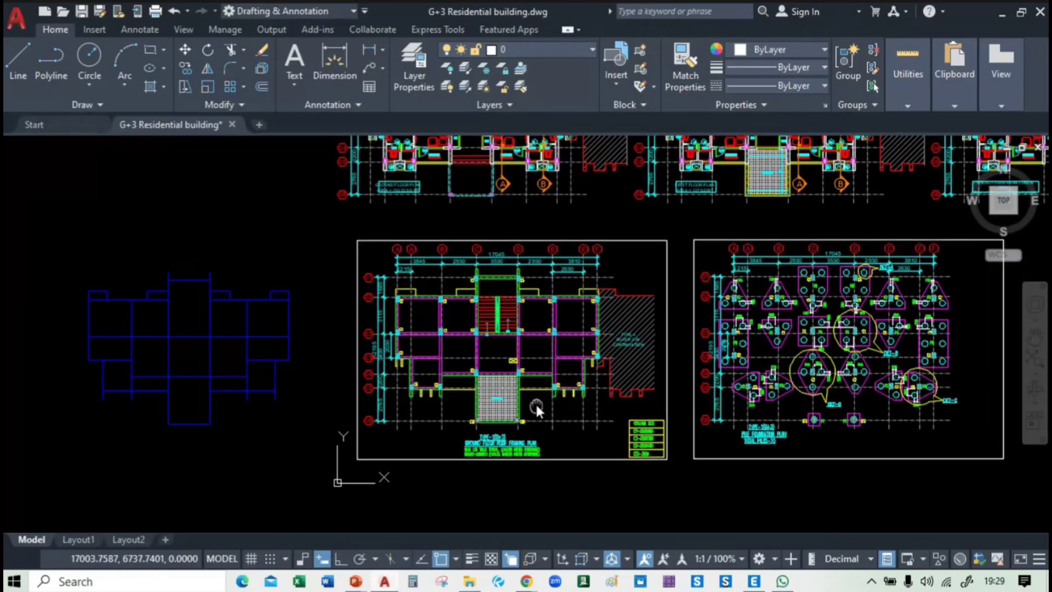
scroll(465, 455, "up", 10)
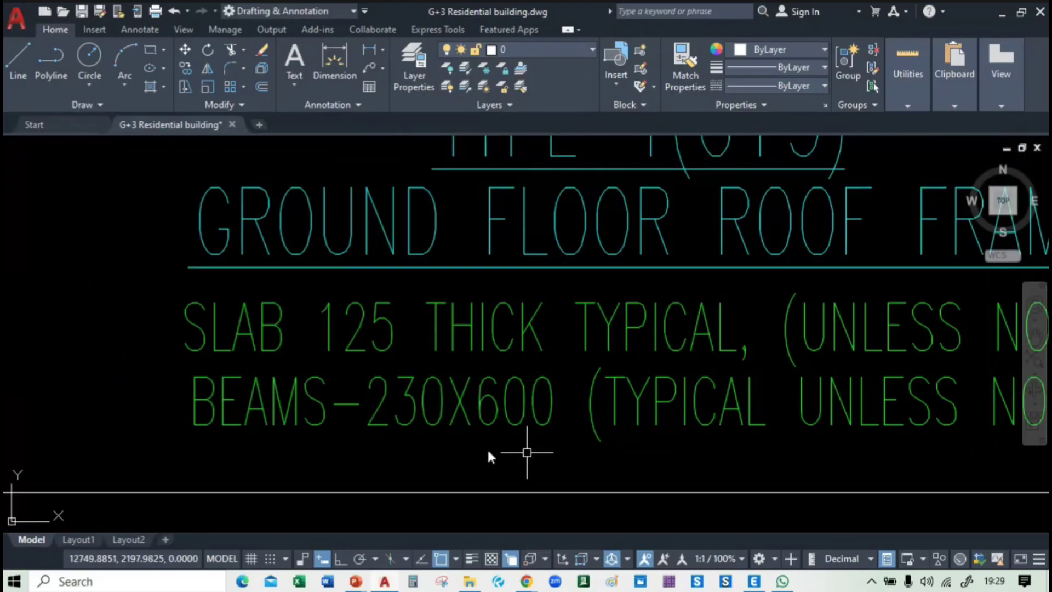
left_click(492, 407)
left_click(507, 413)
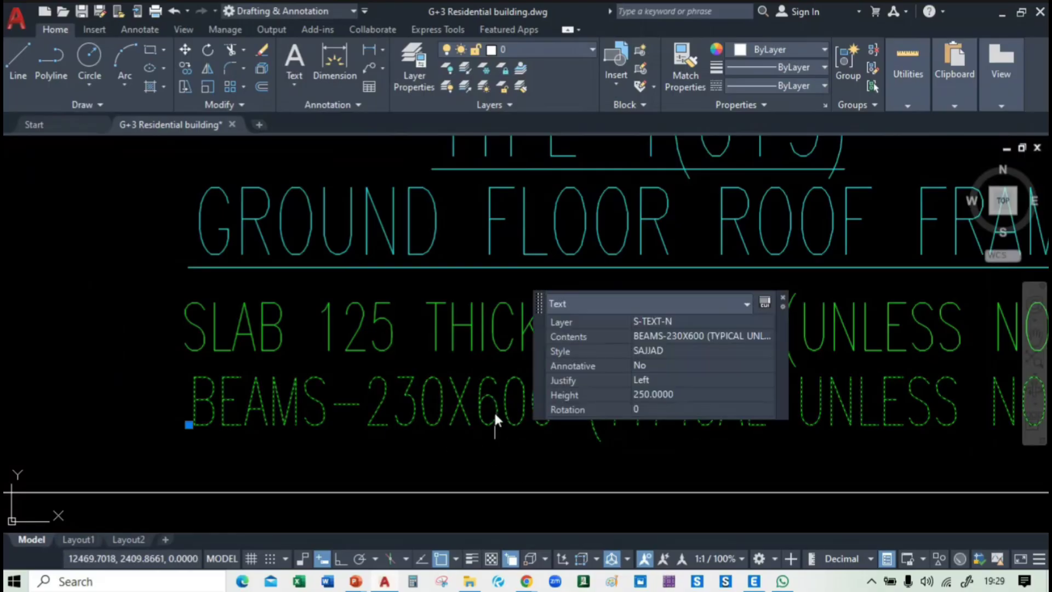
double_click(494, 410)
left_click(534, 400)
key("Delete")
key("BackSpace")
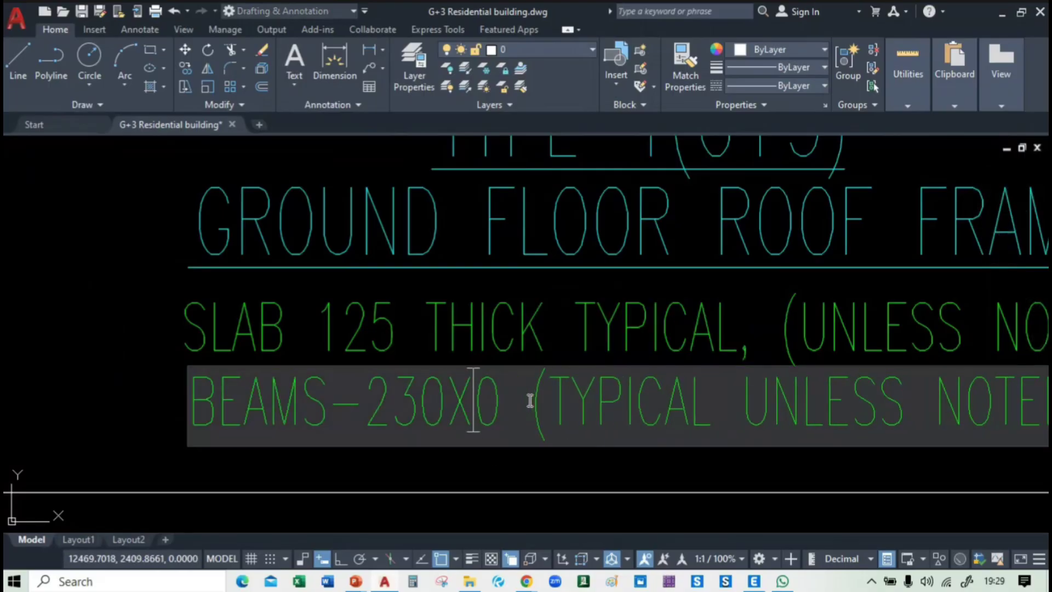
type("45")
left_click(535, 465)
scroll(536, 463, "down", 5)
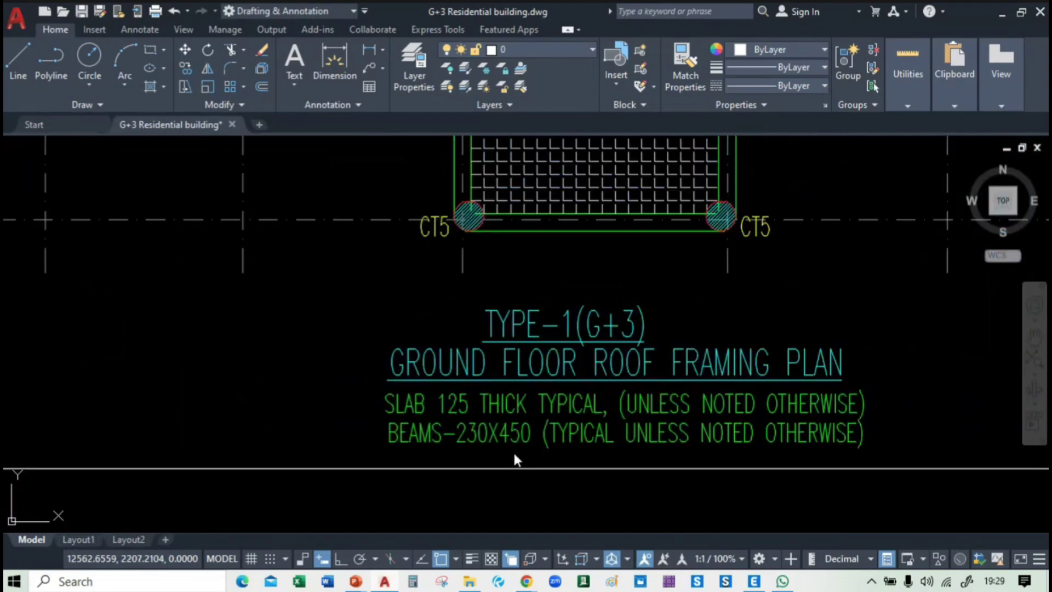
Step: Return to ETABS, name the beam section B 230X450 M25 and give it material M25, width 230 mm and depth 450 mm
key("alt+Tab")
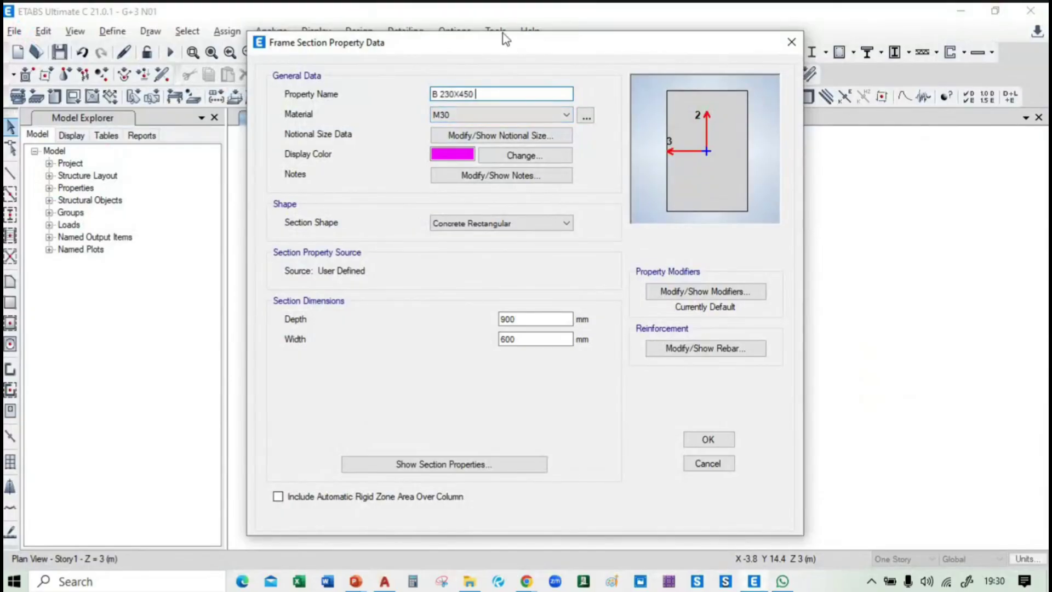
type("M25")
left_click(476, 116)
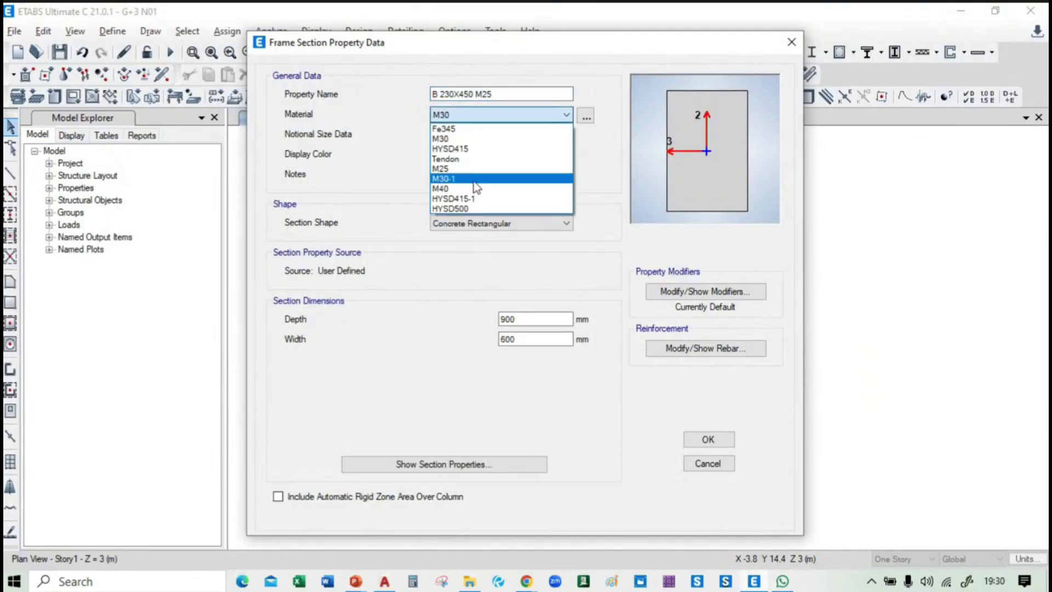
left_click(457, 169)
left_click_drag(511, 339, 456, 341)
type("230")
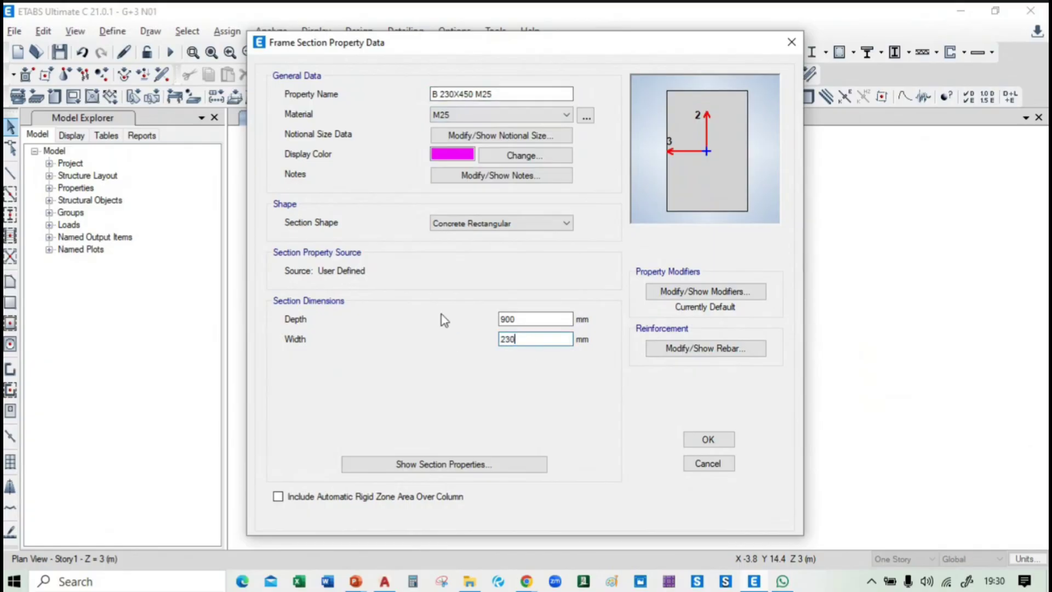
left_click_drag(544, 320, 451, 319)
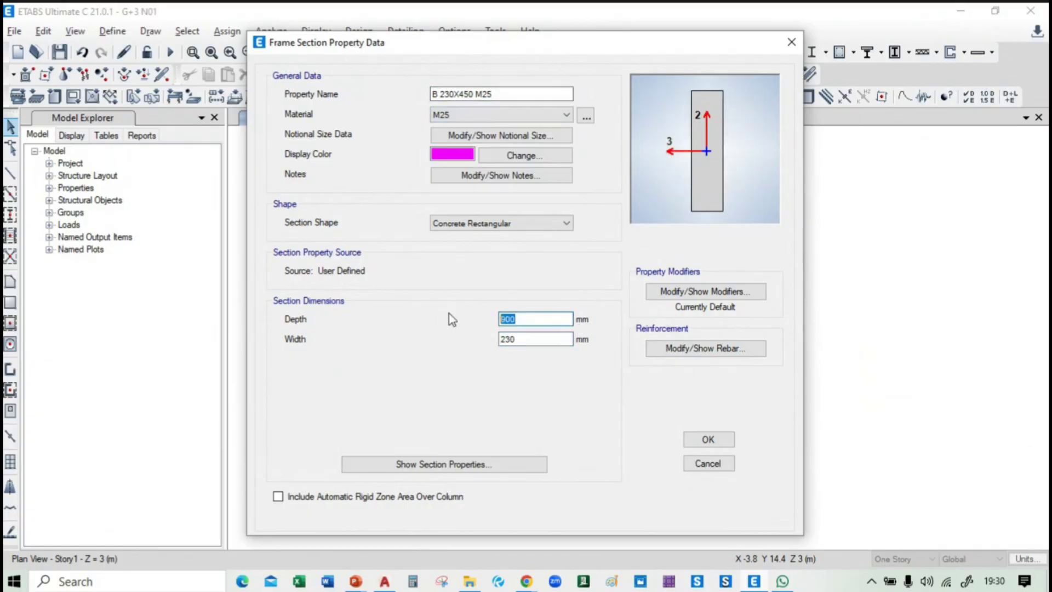
type("450")
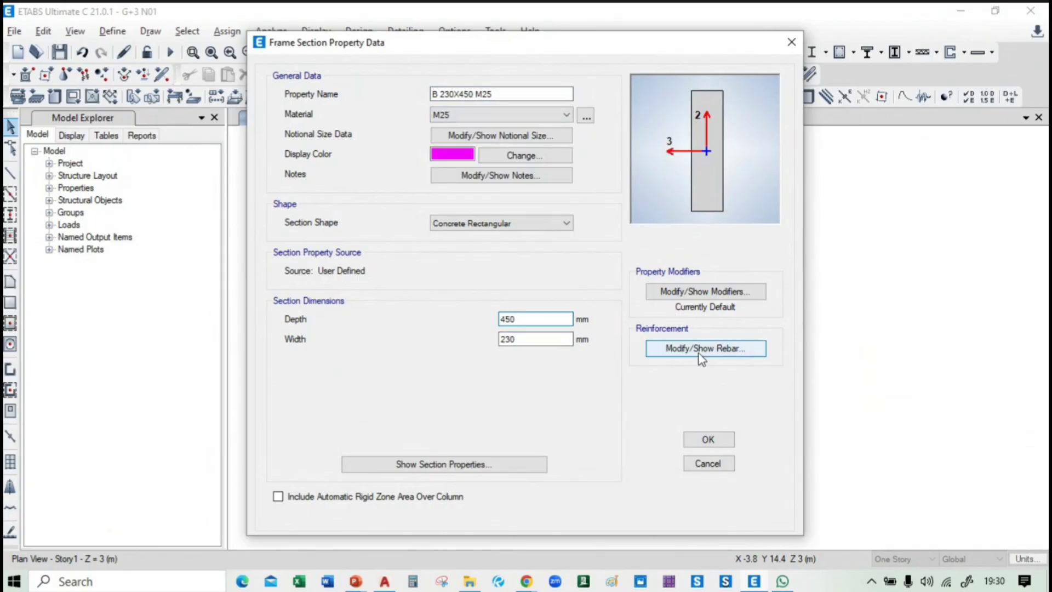
Step: Set the beam's reinforcement to M3 Design Only with HYSD500 longitudinal bars and accept the section
left_click(694, 356)
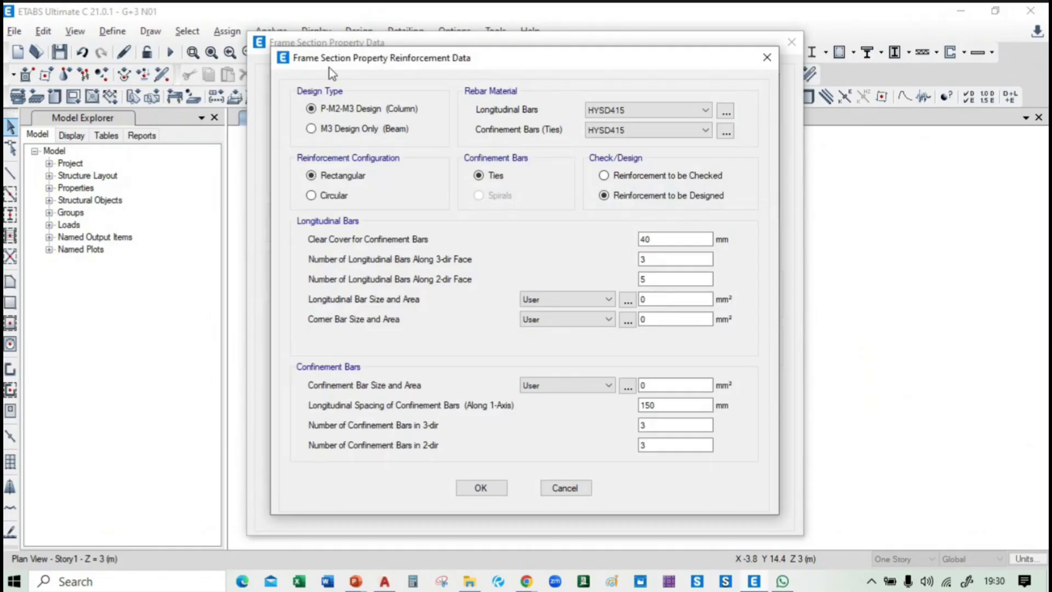
left_click_drag(409, 58, 415, 159)
left_click(427, 130)
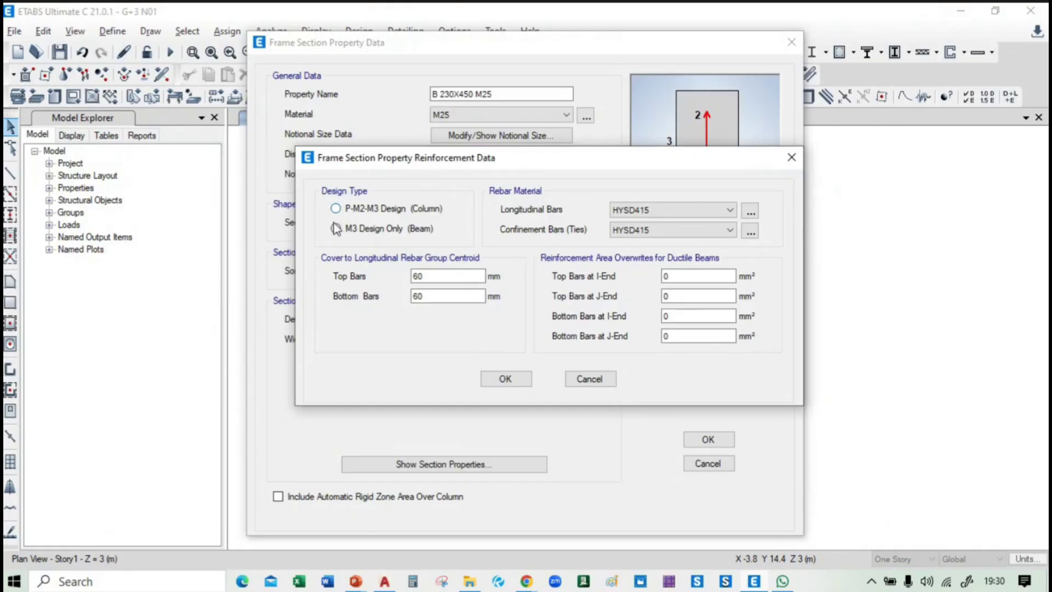
left_click(664, 213)
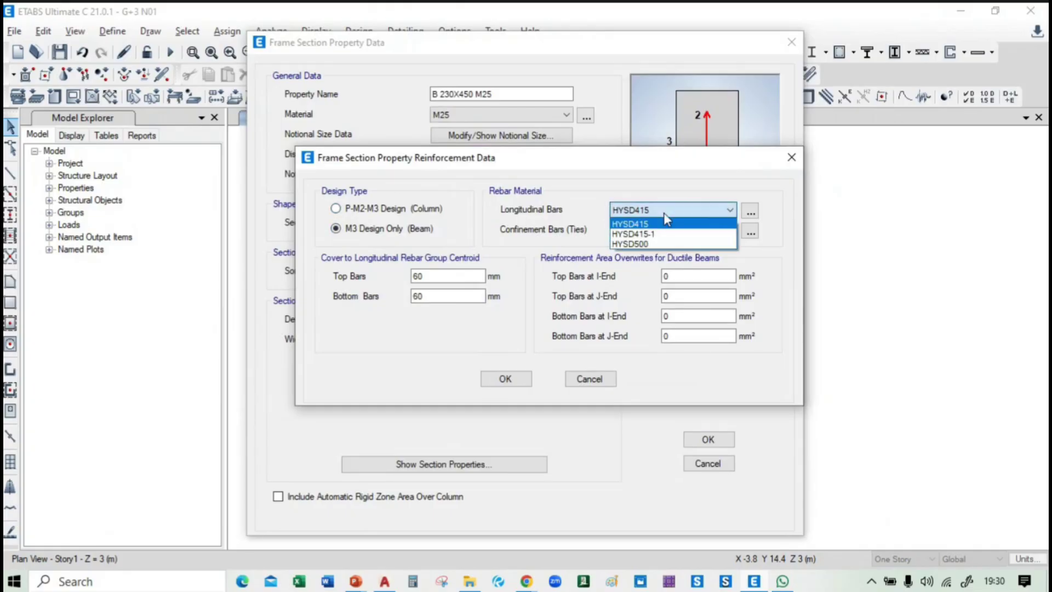
left_click(631, 245)
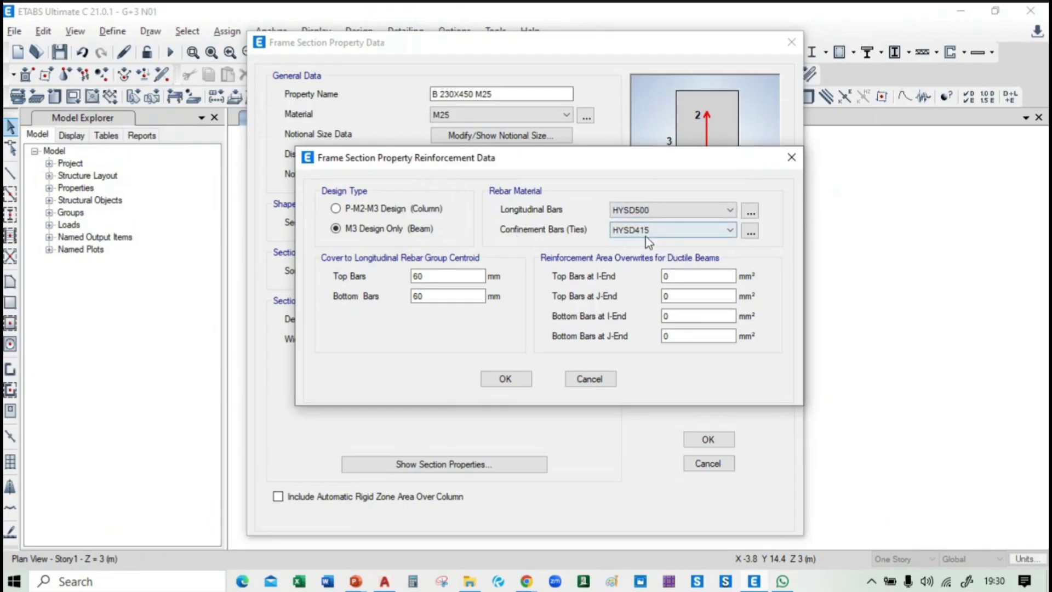
left_click(506, 379)
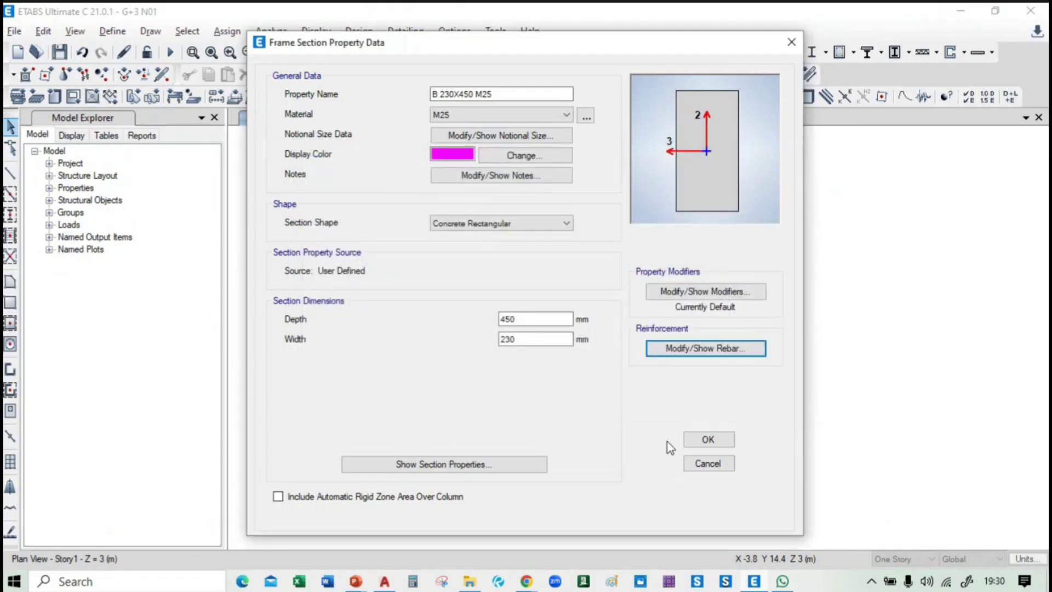
left_click(707, 439)
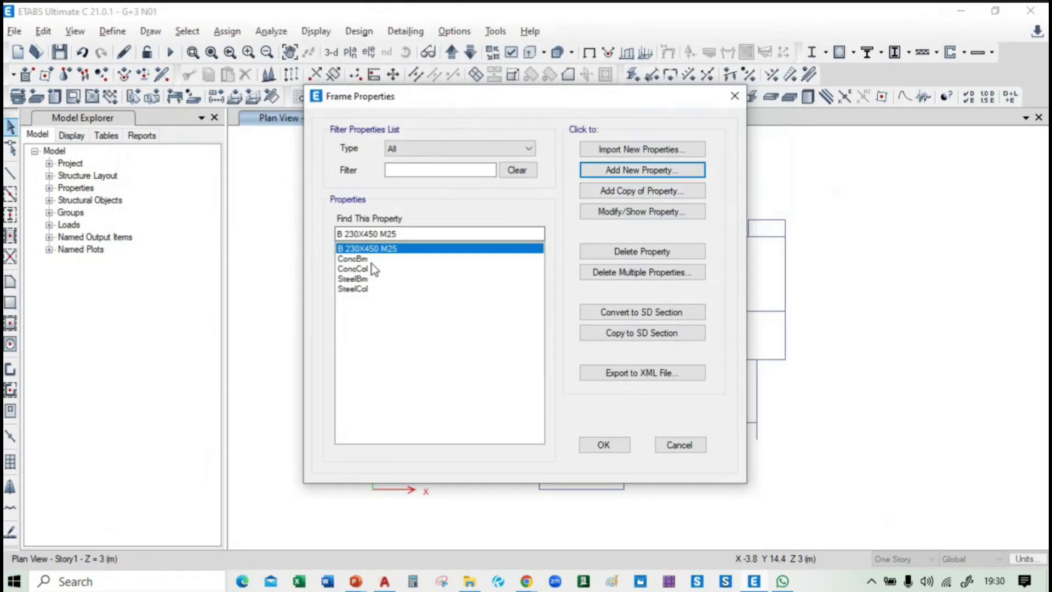
Step: Check the Define Section properties slide, return to ETABS and start a copy of ConcCol with its name beginning C1
left_click(385, 269)
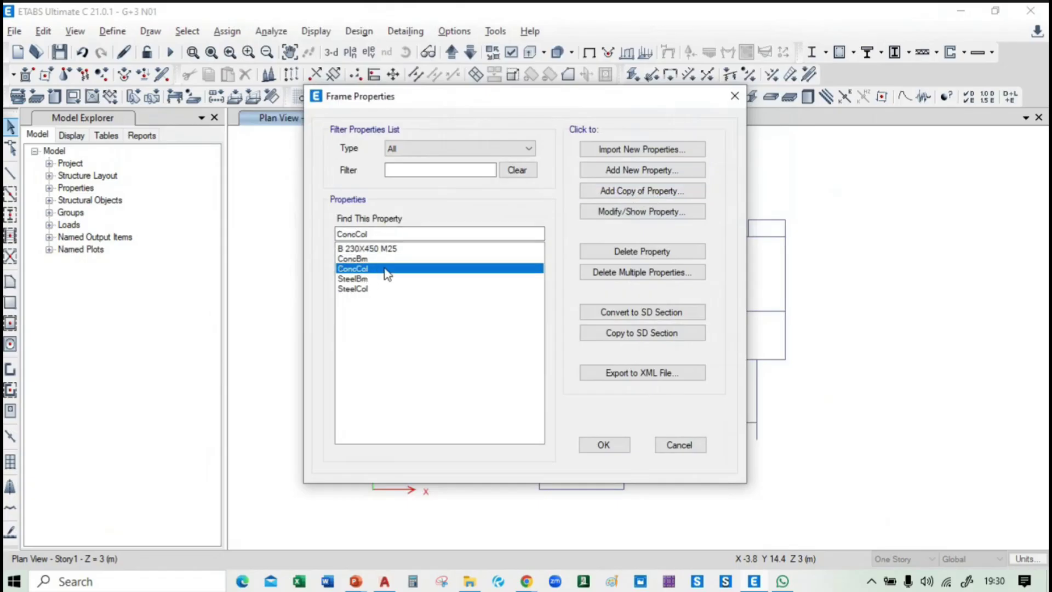
key("alt+Tab")
key("alt+Tab")
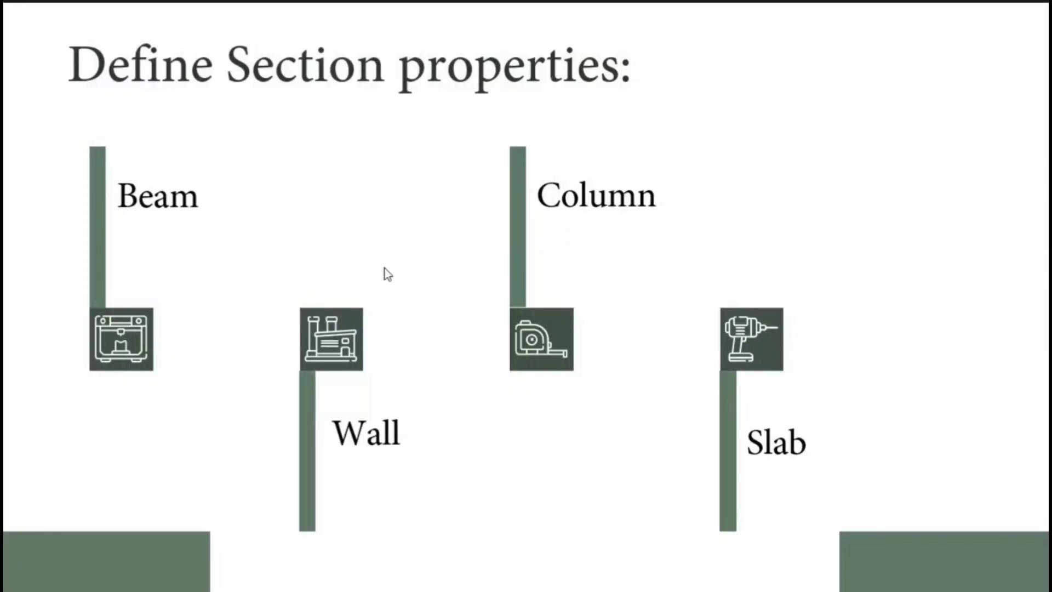
key("alt+Tab")
key("alt+Tab")
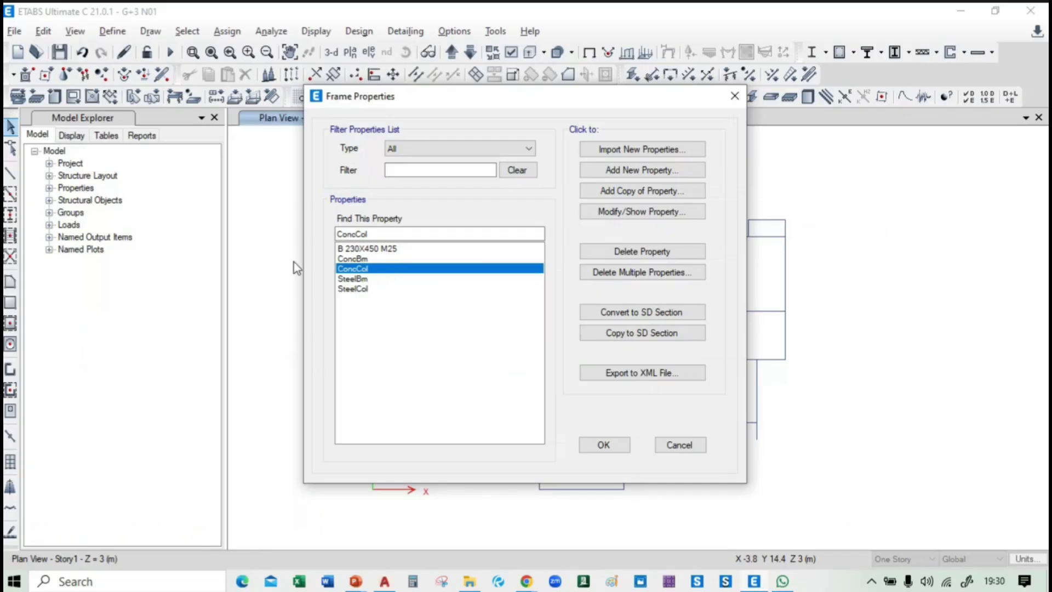
left_click(656, 190)
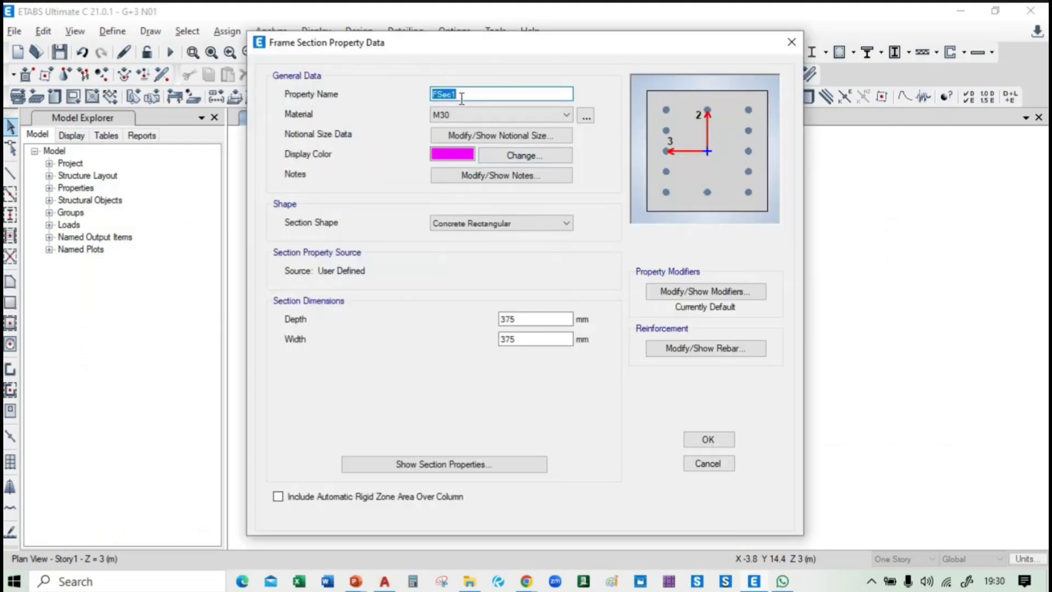
type("C1")
Step: Switch to AutoCAD, look over the drawing sheets and open the other G+3 Residential building drawing containing columns C1 and C2
key("alt+Tab")
key("alt+Tab")
key("alt+Tab")
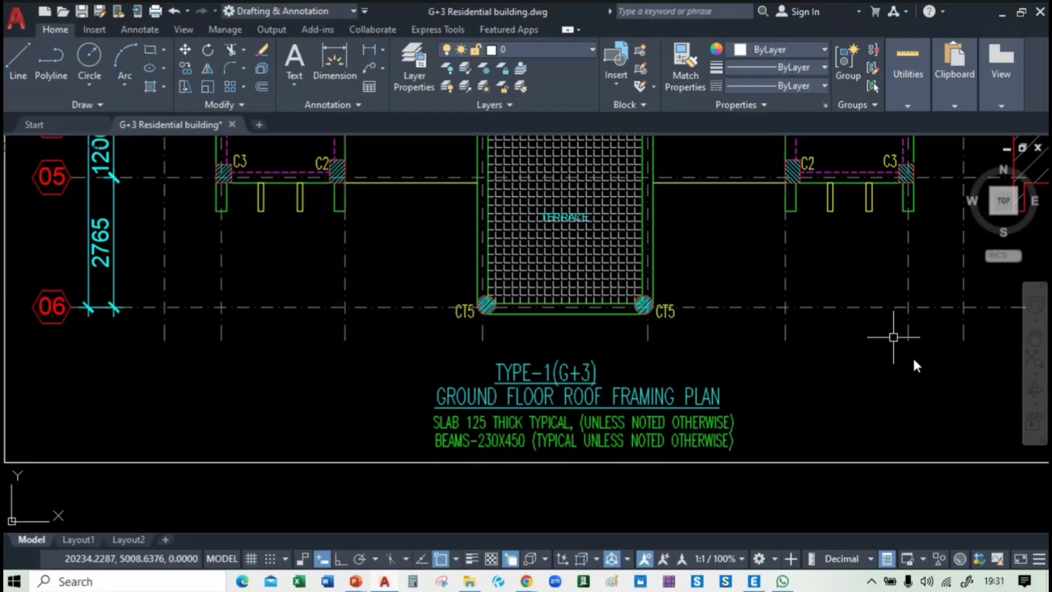
middle_click_drag(911, 356, 920, 525)
scroll(405, 342, "down", 3)
scroll(392, 286, "down", 5)
middle_click_drag(609, 321, 336, 380)
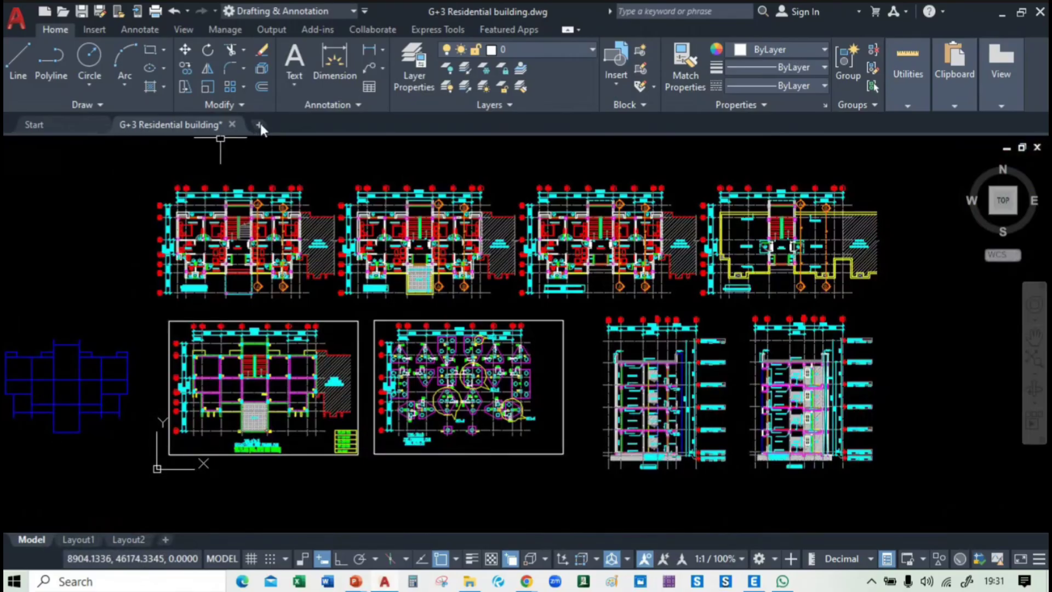
right_click(385, 585)
left_click(376, 202)
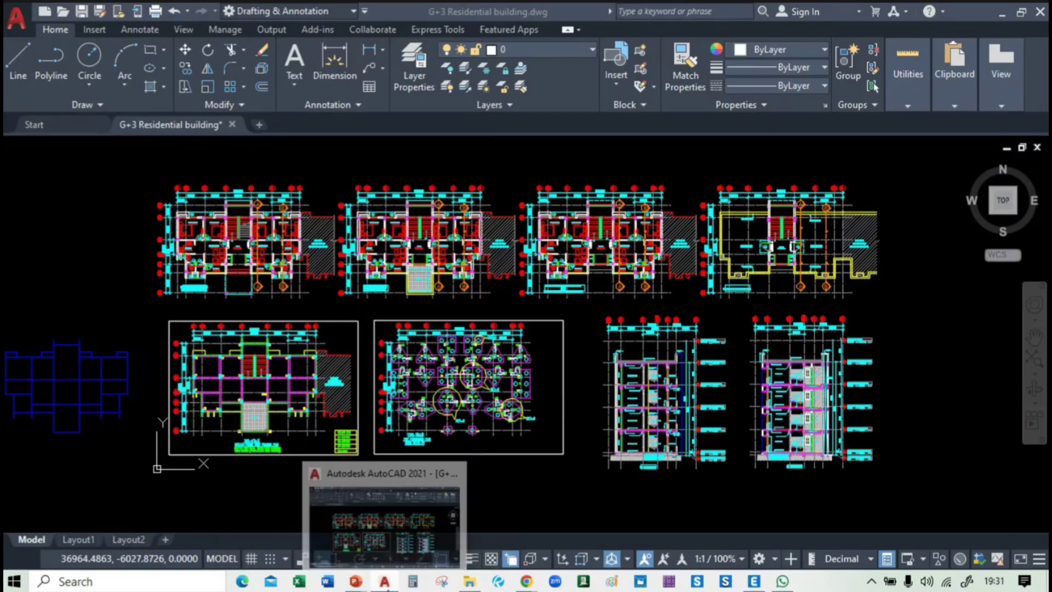
right_click(383, 581)
left_click(362, 221)
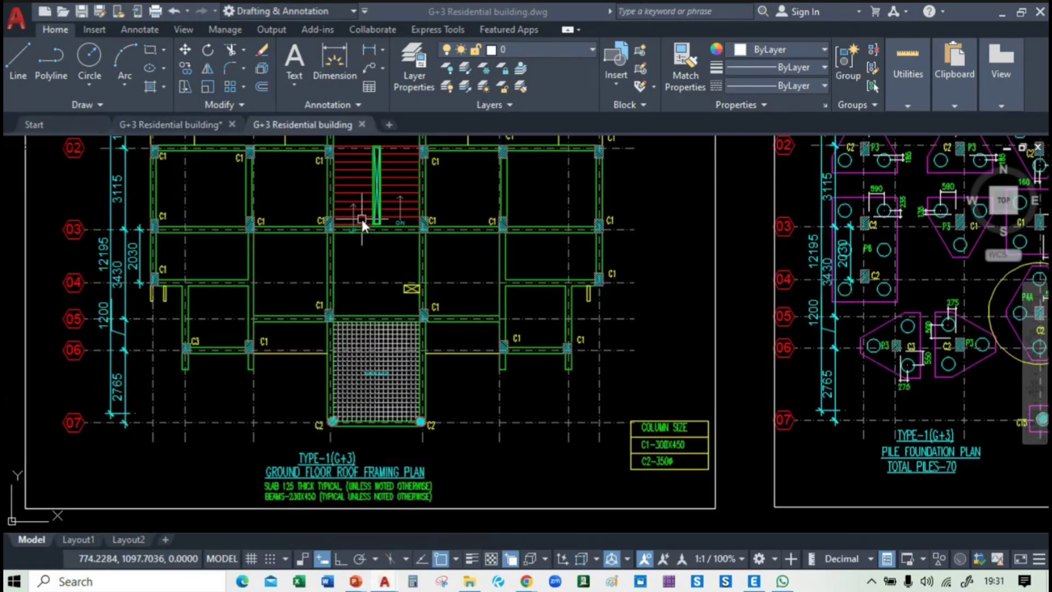
Step: Check the framing plan notes in the newly opened drawing and close the earlier G+3 Residential building drawing
scroll(583, 472, "up", 7)
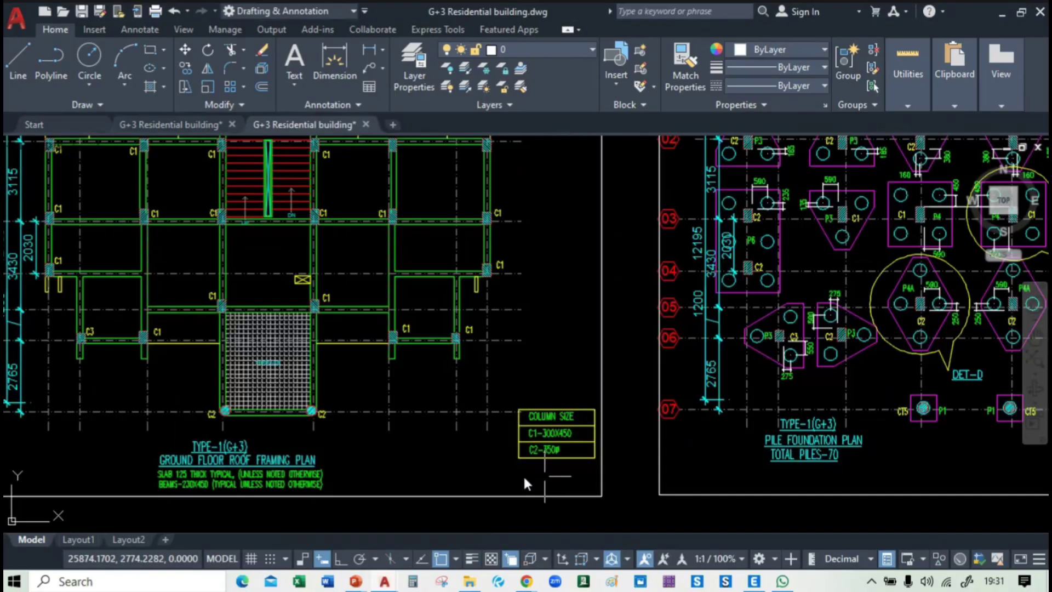
mouse_move(512, 474)
middle_mouse_down()
mouse_move(583, 347)
mouse_move(607, 344)
middle_mouse_up()
scroll(307, 372, "up", 6)
middle_click_drag(268, 324, 322, 431)
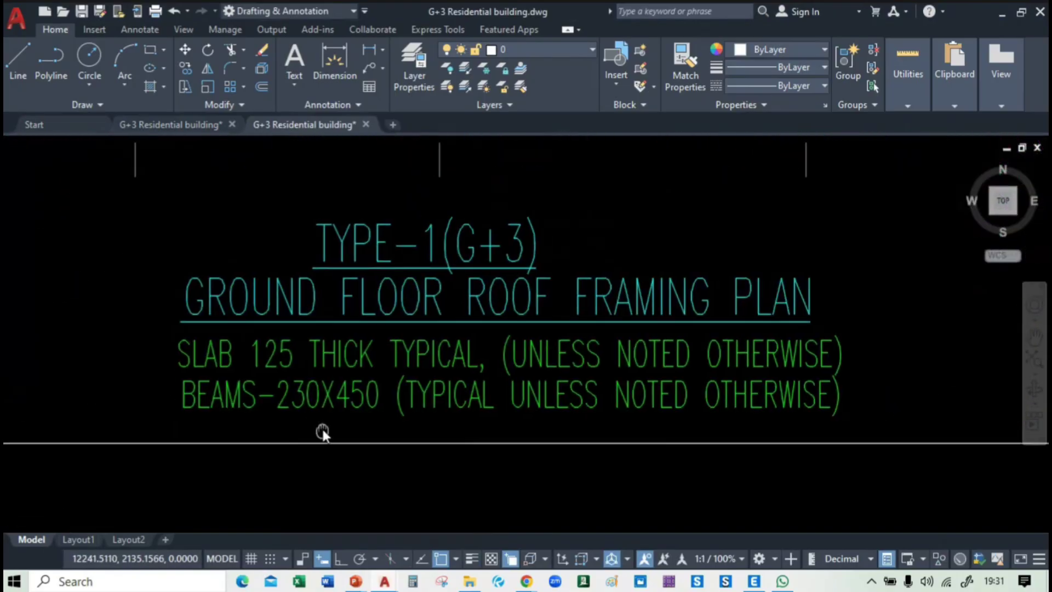
left_click(232, 125)
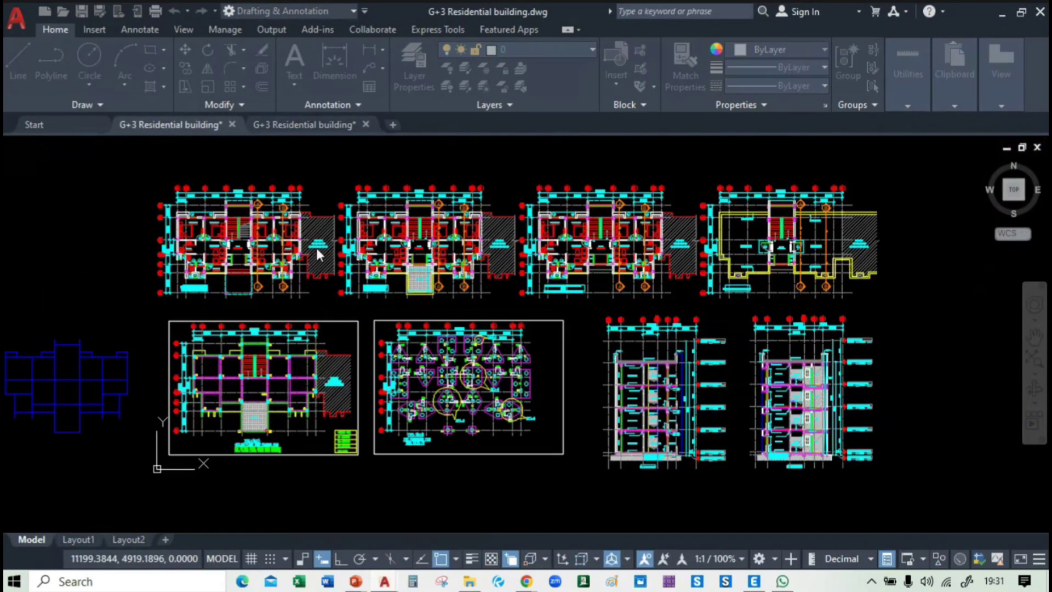
left_click(570, 324)
Step: Change the C2 column diameter in the drawing's column size table to 400
middle_click_drag(803, 413, 33, 484)
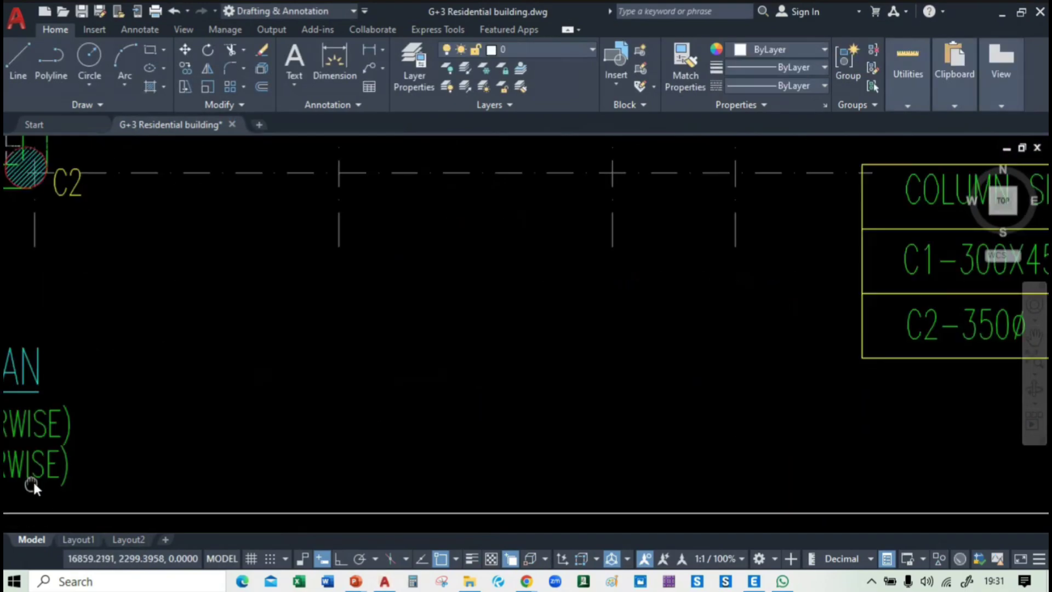
middle_click_drag(877, 363, 255, 439)
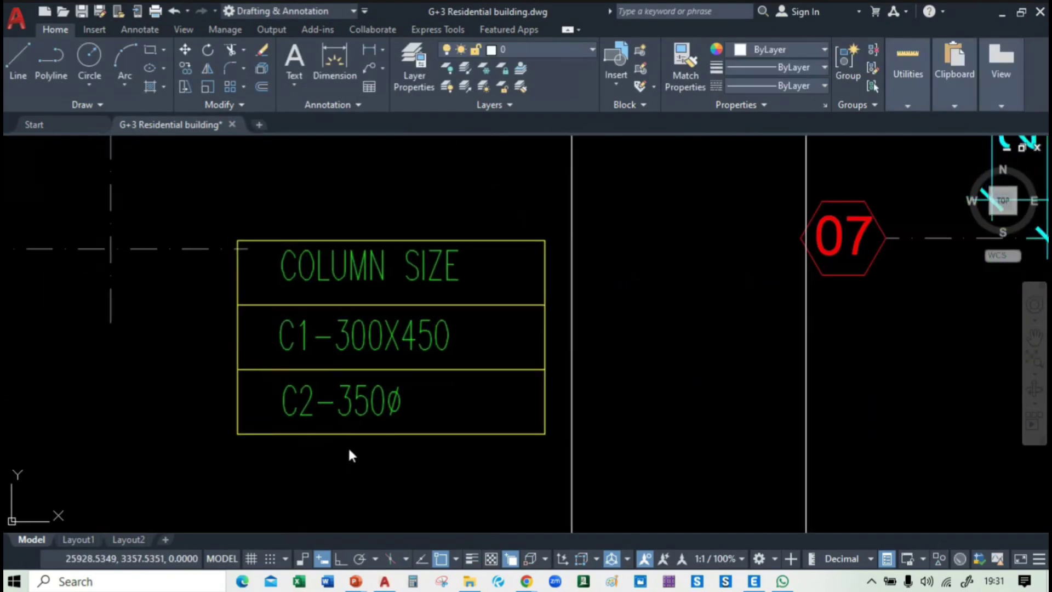
key("alt+Tab")
left_click(213, 218)
double_click(351, 408)
left_click(385, 406)
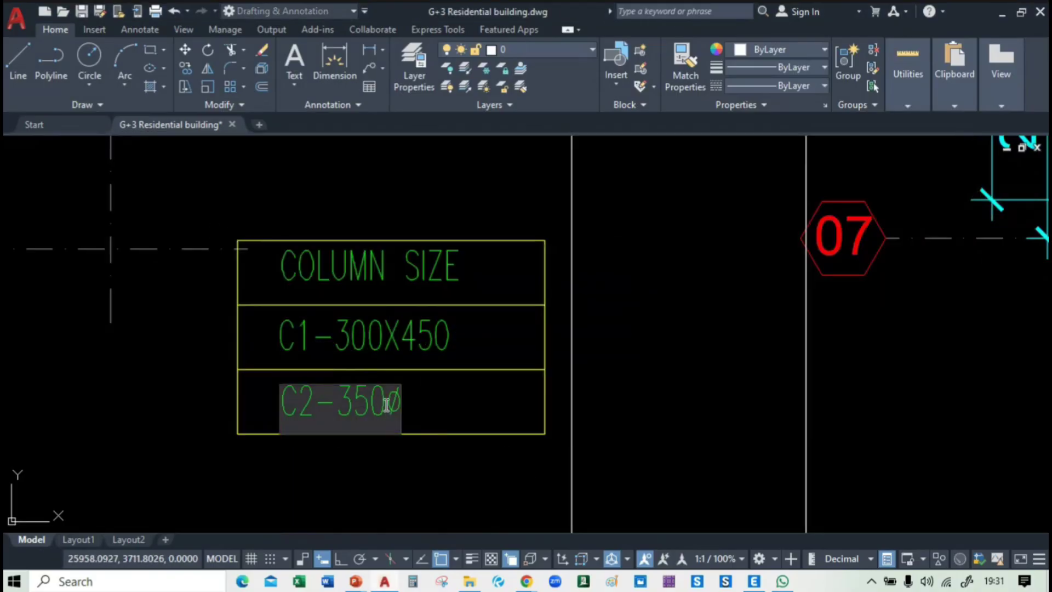
key("BackSpace")
key("BackSpace")
key("BackSpace")
type("400")
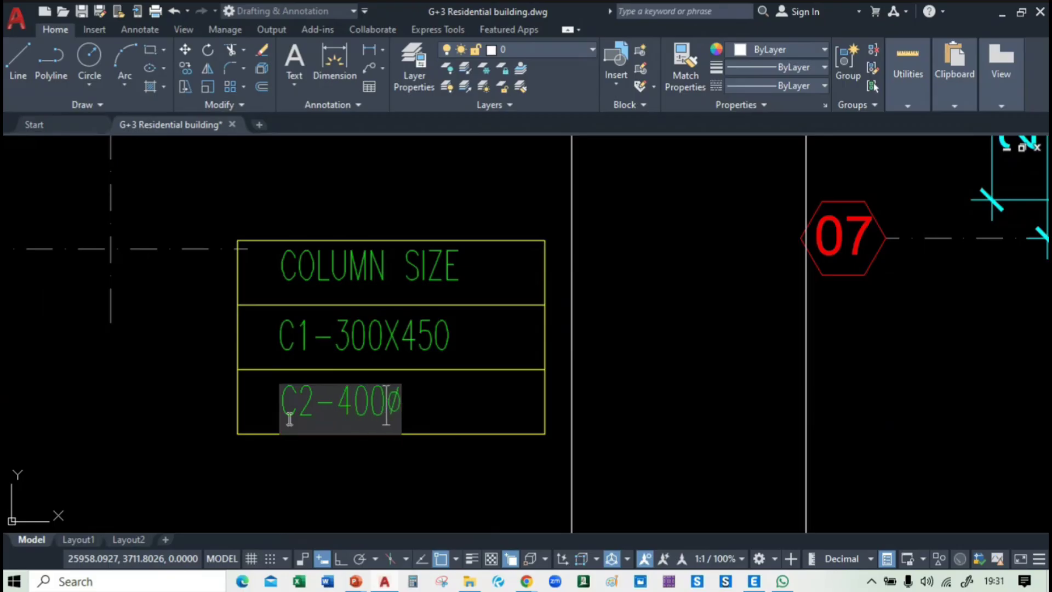
left_click(94, 434)
key("Escape")
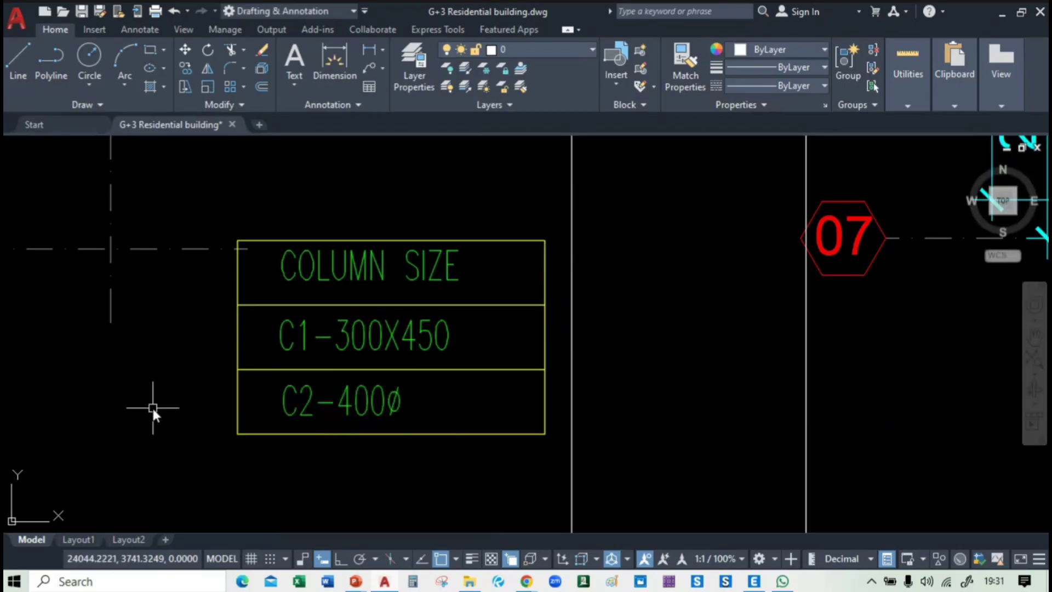
Step: Switch back to ETABS, name the column section C1 300X450 and set its width to 300 mm and depth to 450 mm
key("alt+Tab")
key("alt+Tab")
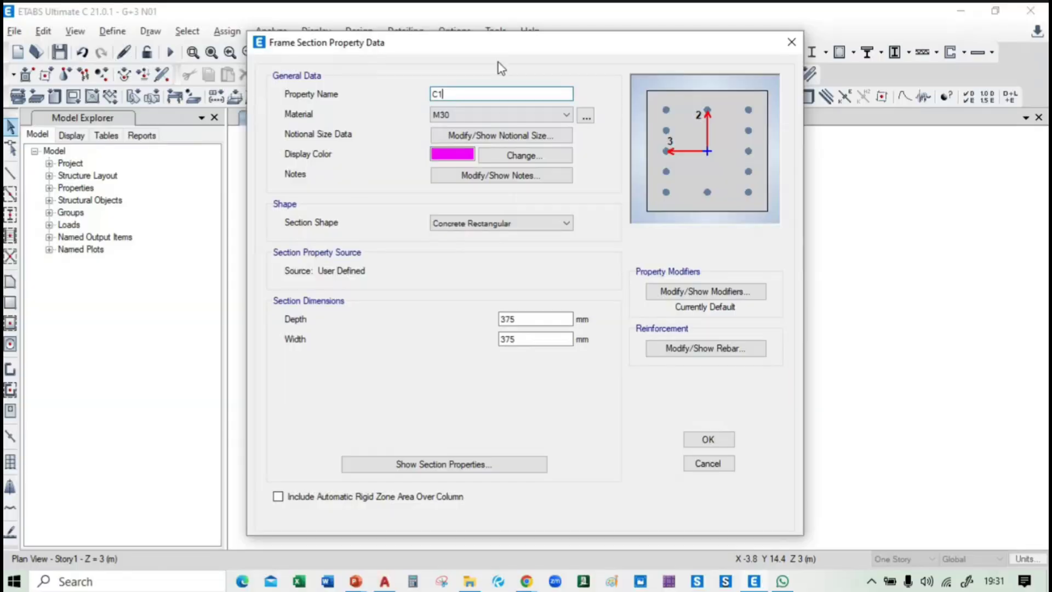
type("300x")
key("BackSpace")
type("X450")
left_click_drag(525, 340, 456, 346)
type("300")
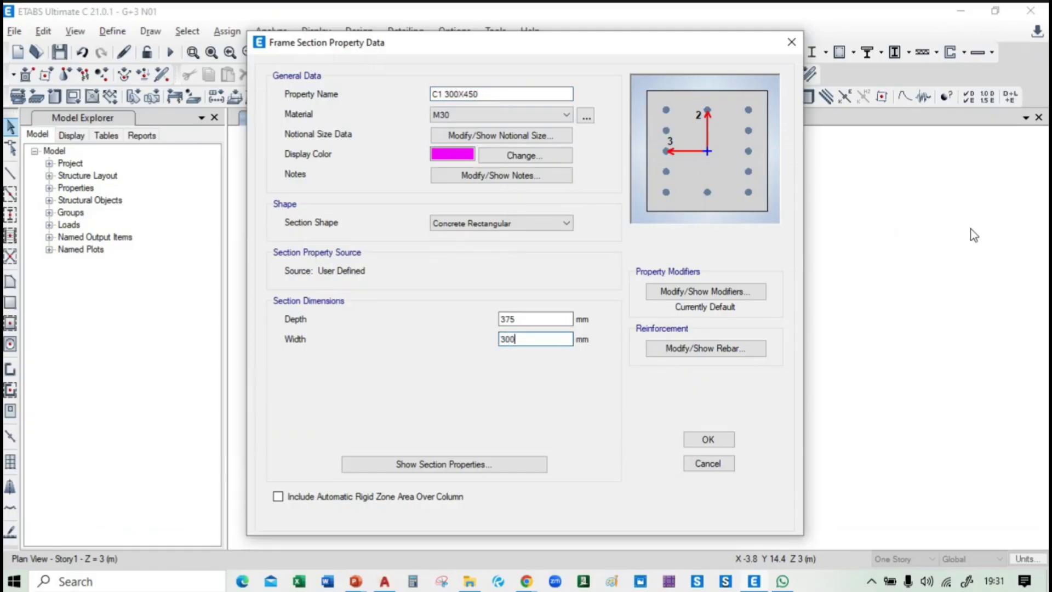
left_click_drag(526, 320, 461, 317)
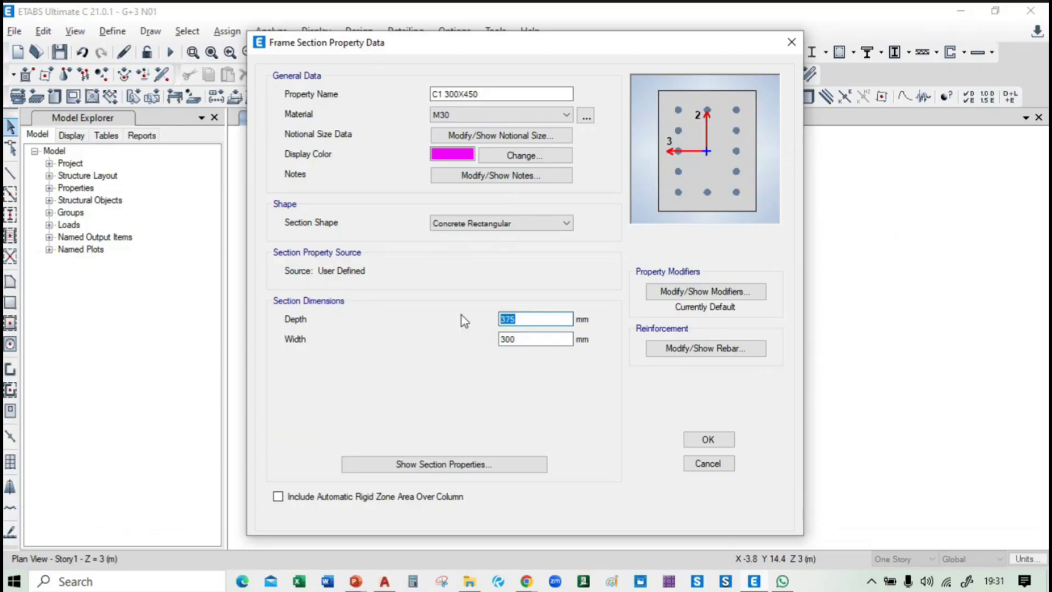
type("450")
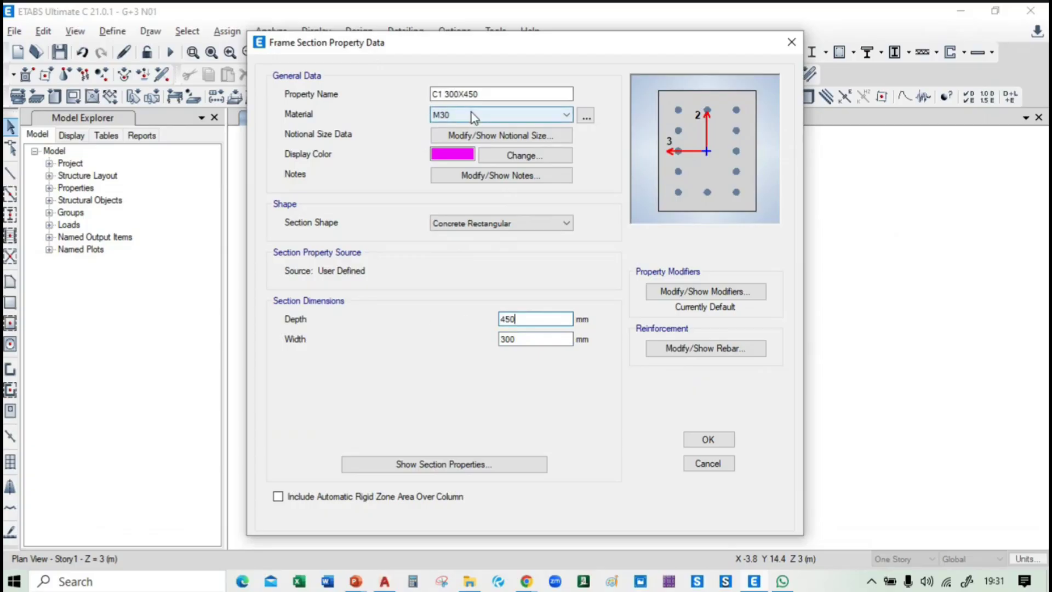
Step: Set the column section's material to M25 and extend its property name to C1 300X450 M25
left_click(471, 113)
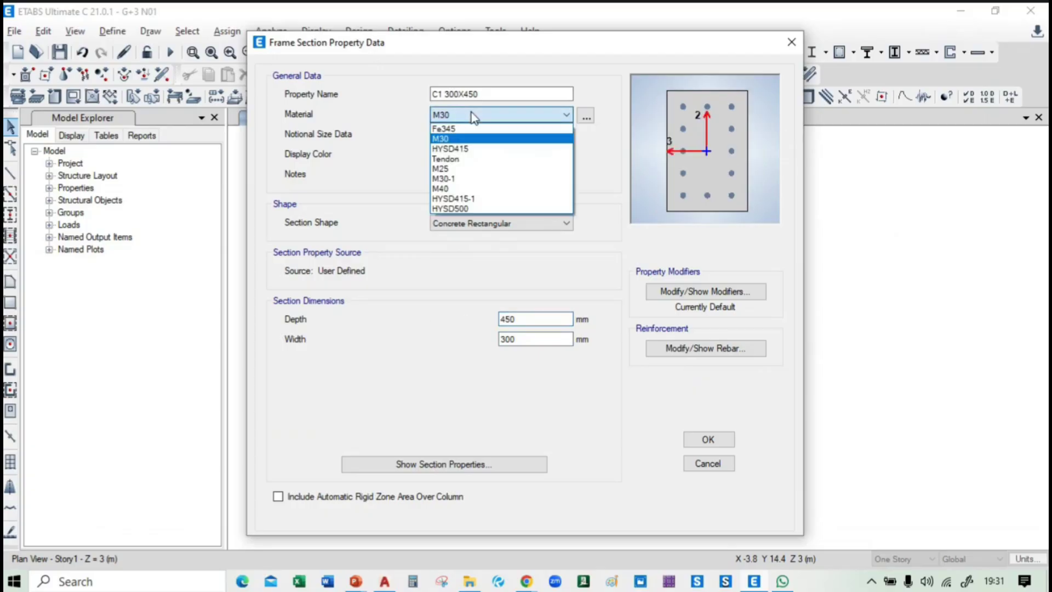
left_click(471, 179)
left_click(509, 115)
left_click(465, 168)
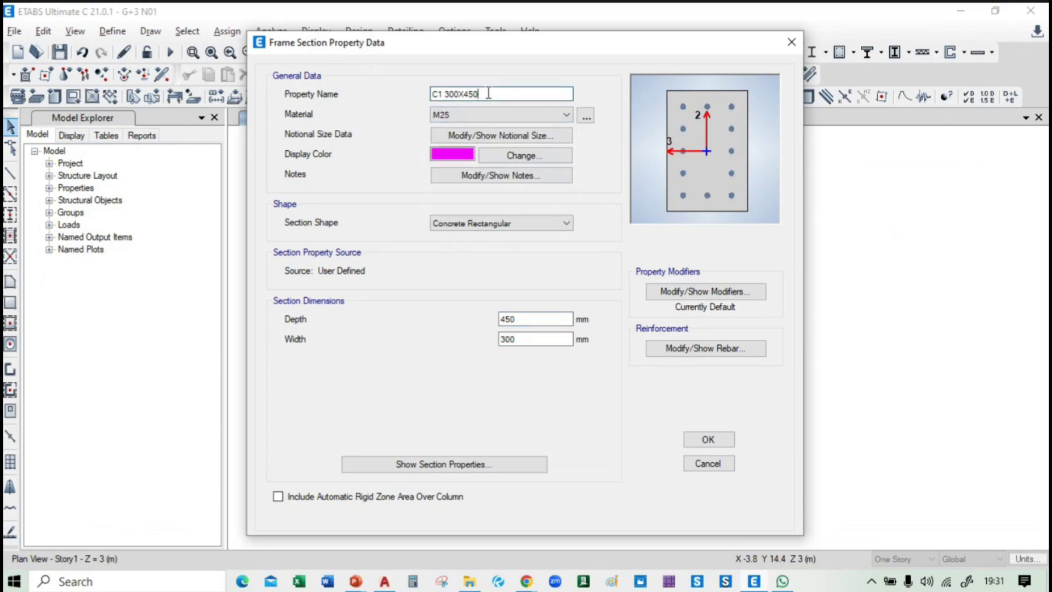
type("M25")
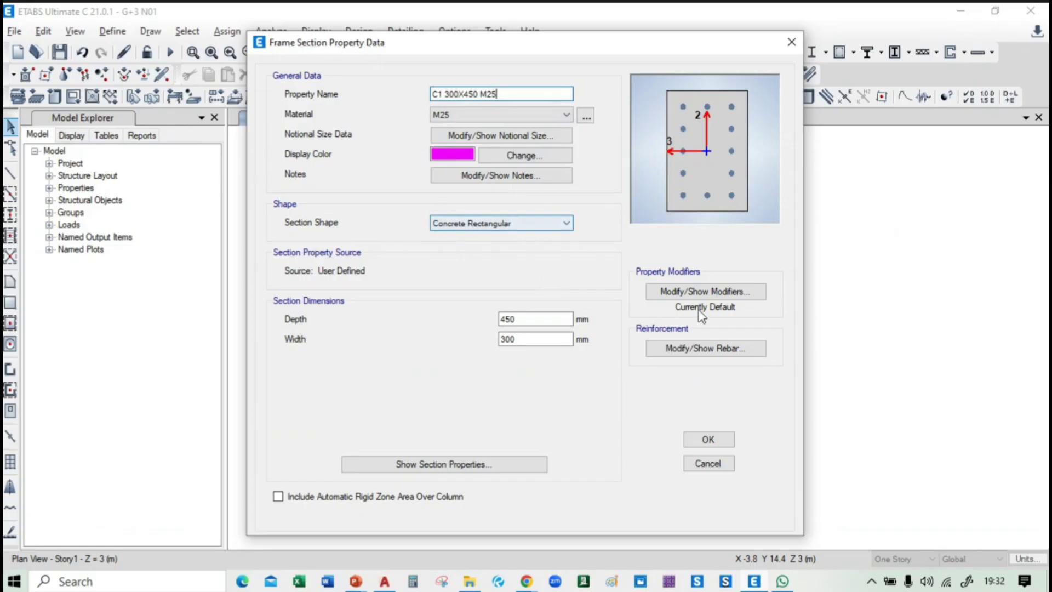
Step: Set the column's longitudinal rebar material to HYSD500 with 4 bars along the 2-dir face, and save the section
left_click(708, 350)
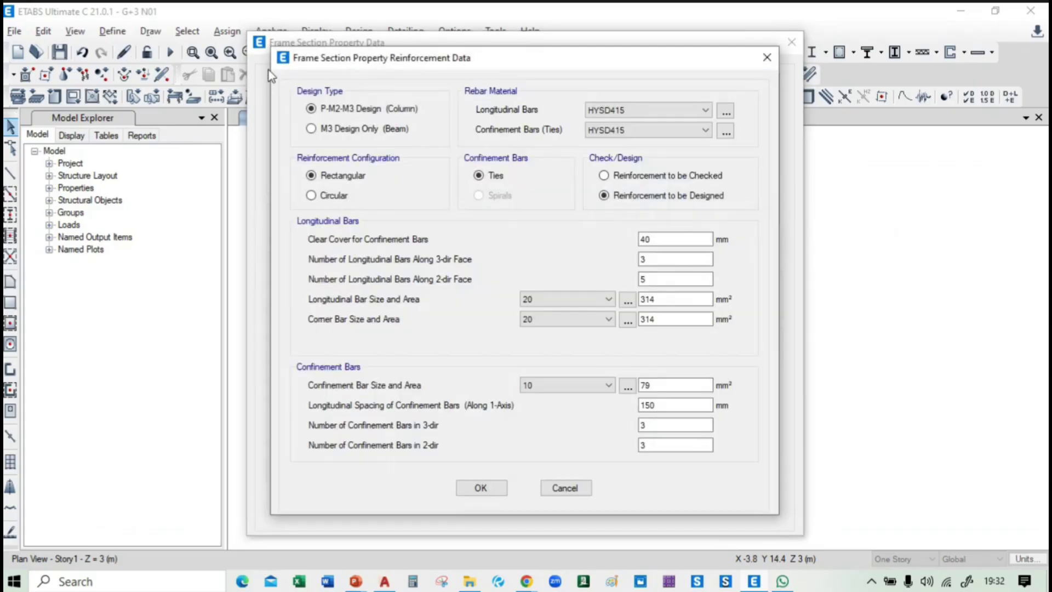
left_click(626, 110)
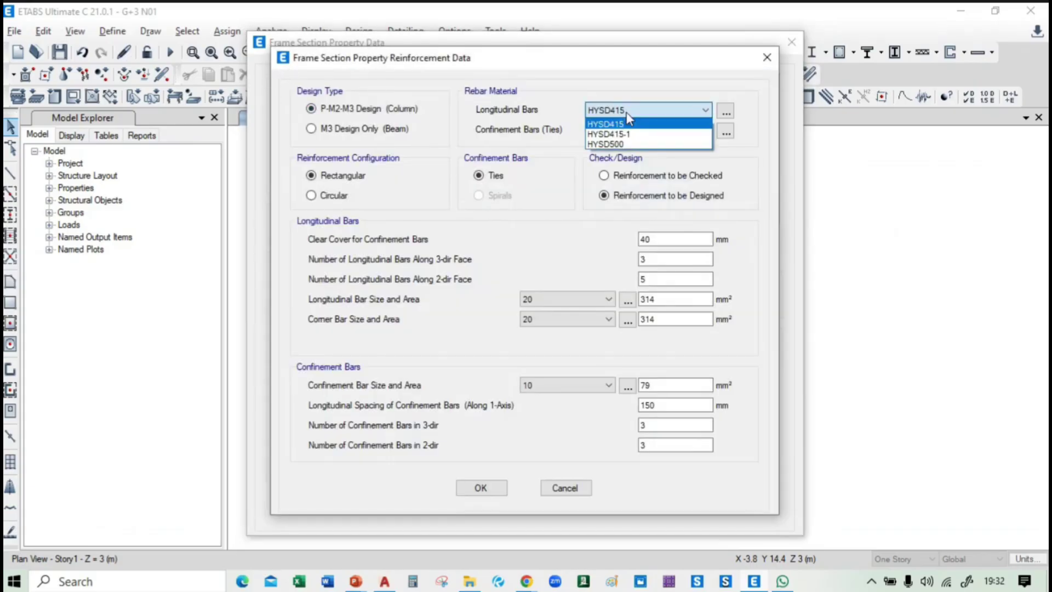
left_click(605, 144)
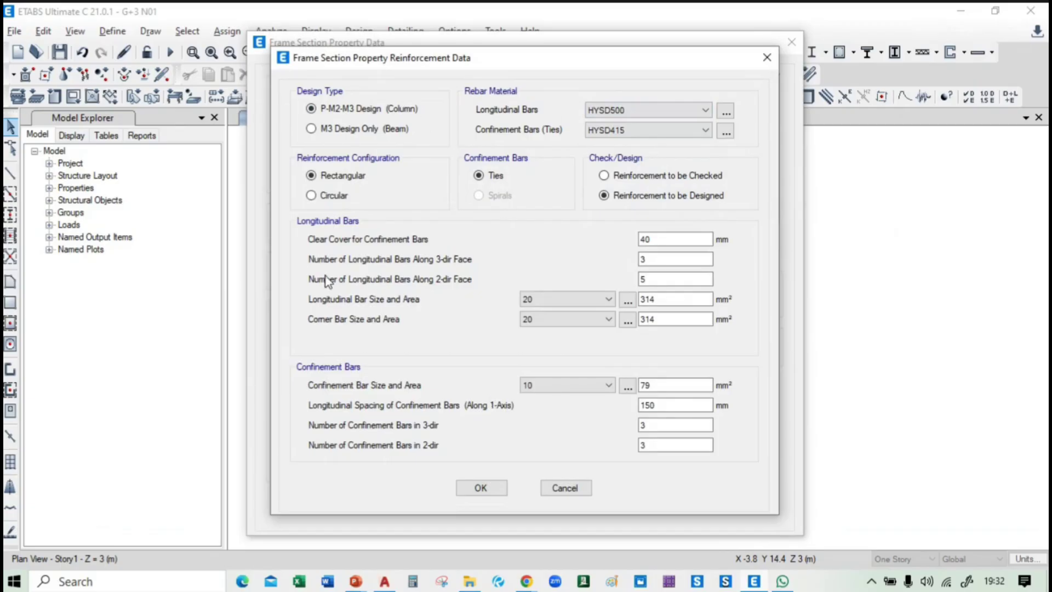
left_click_drag(586, 74, 374, 76)
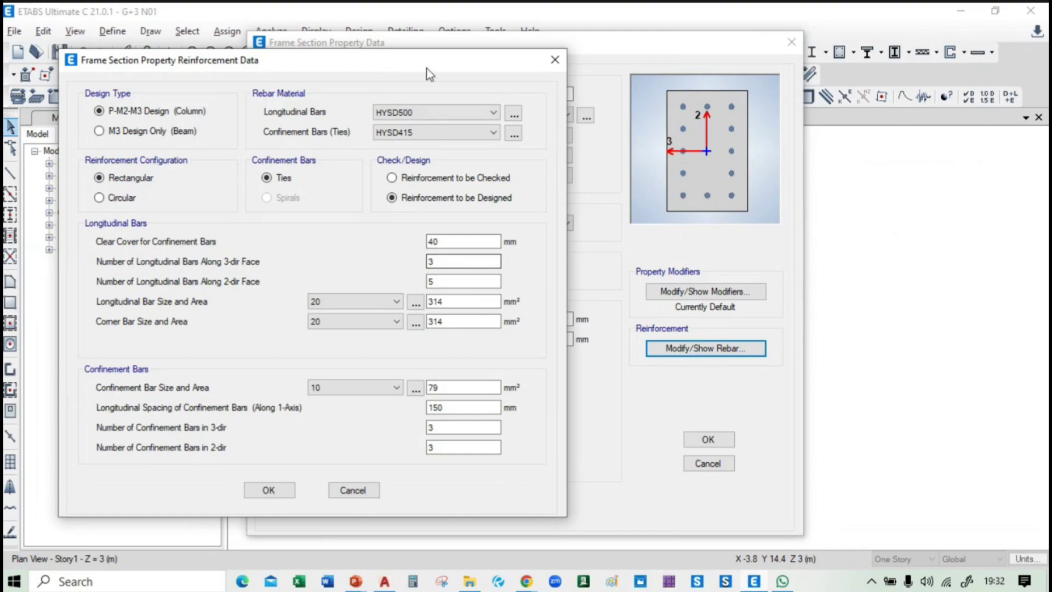
left_click_drag(425, 57, 339, 59)
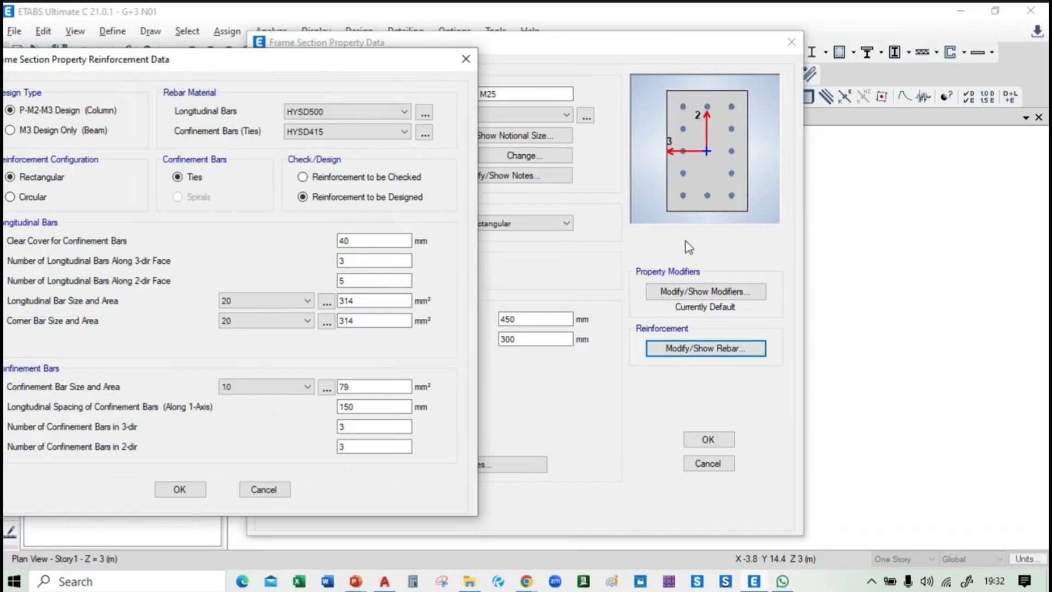
double_click(352, 281)
left_click(181, 489)
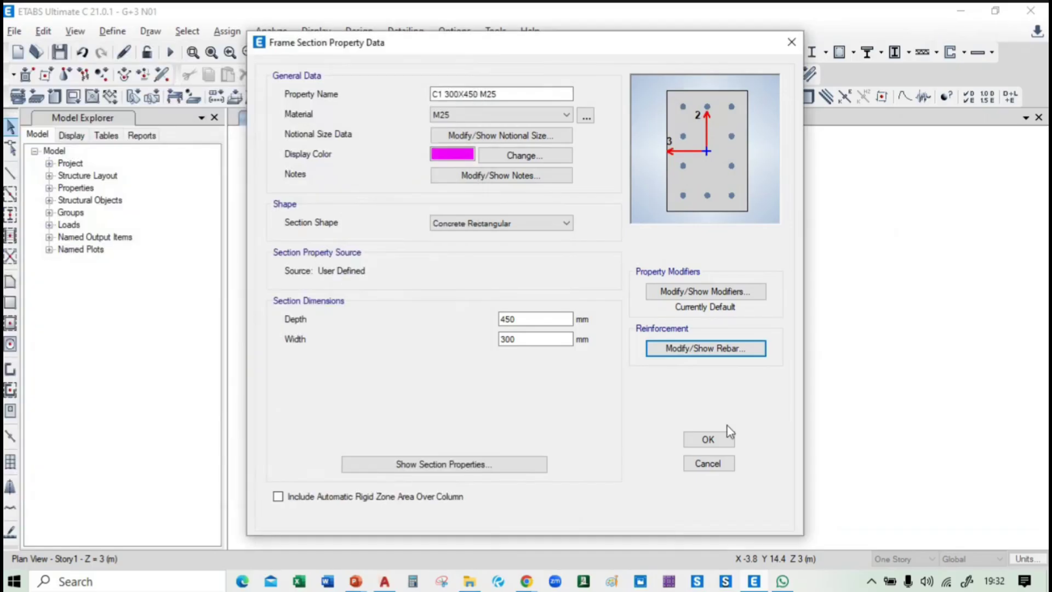
left_click(709, 439)
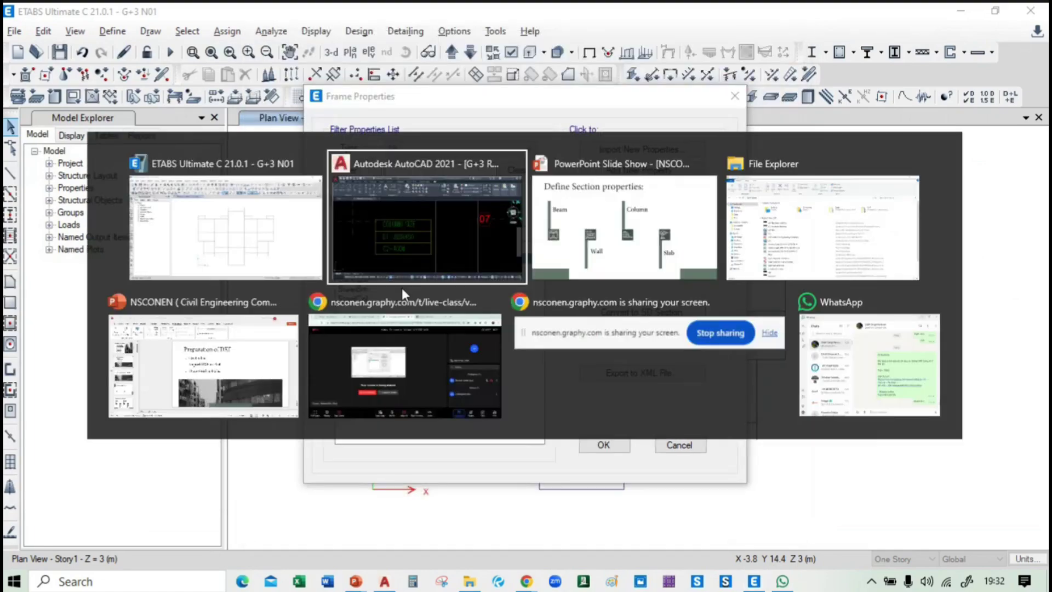
Step: Check the Define Section properties slide, return to ETABS and accept the frame properties list
key("alt+Tab")
key("alt+Tab")
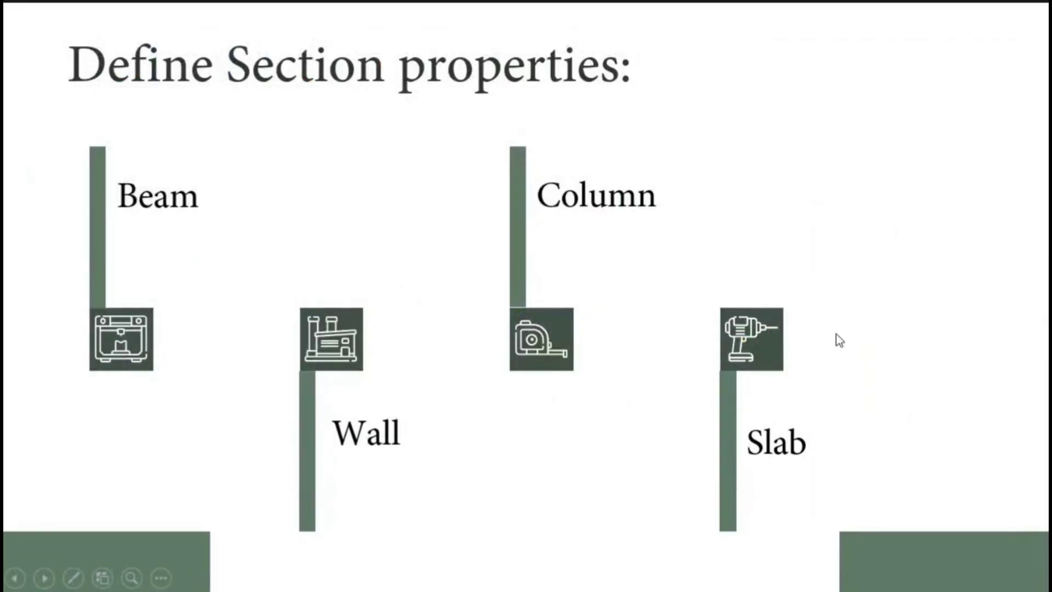
key("alt+Tab")
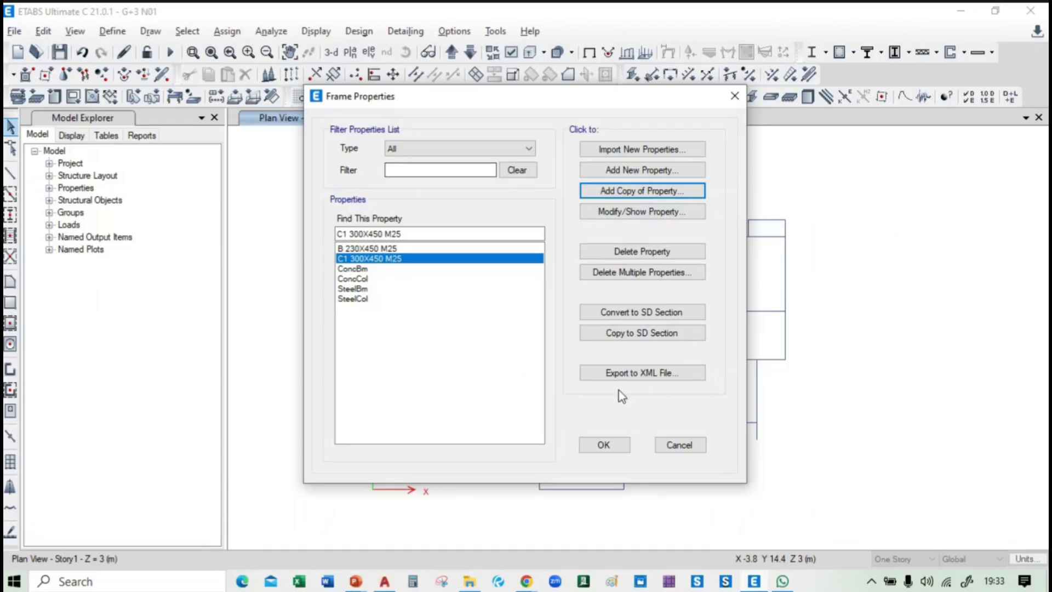
left_click(599, 443)
Step: Open the slab section definitions and start a renamed copy of Slab1
left_click(107, 32)
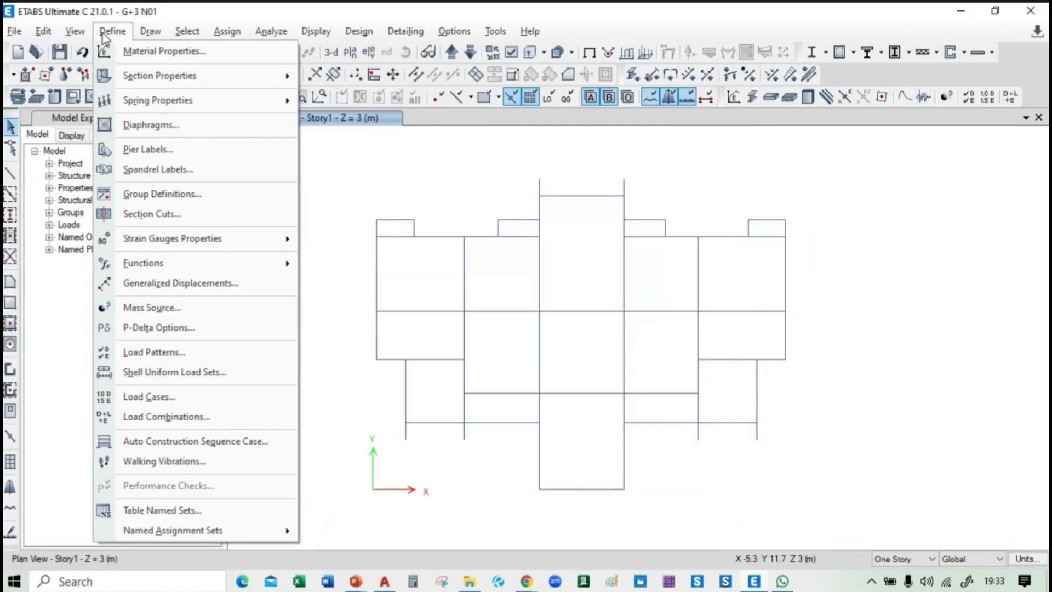
mouse_move(140, 77)
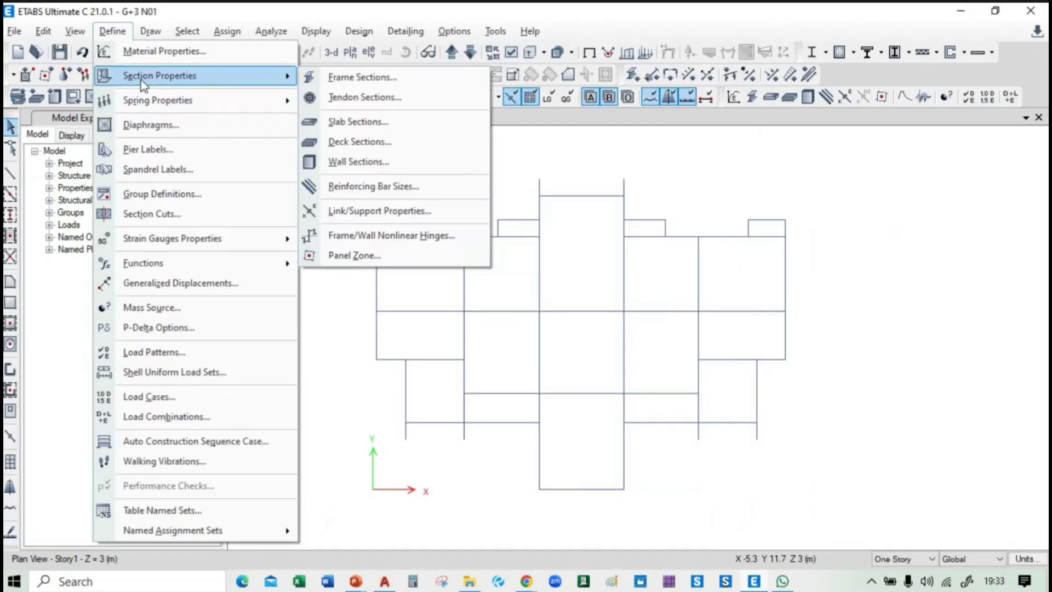
left_click(356, 122)
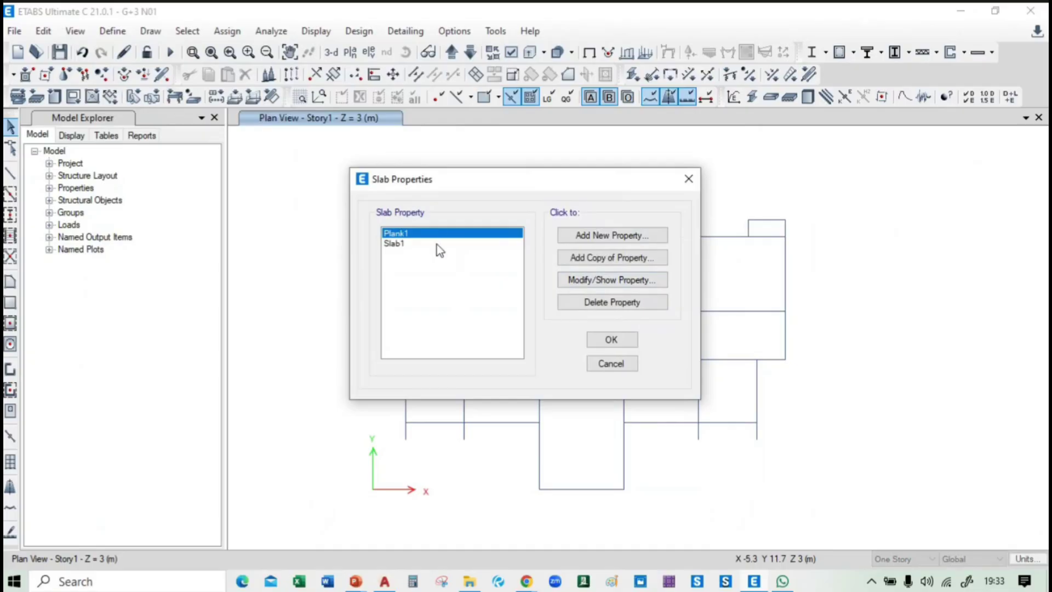
left_click(412, 244)
left_click(616, 258)
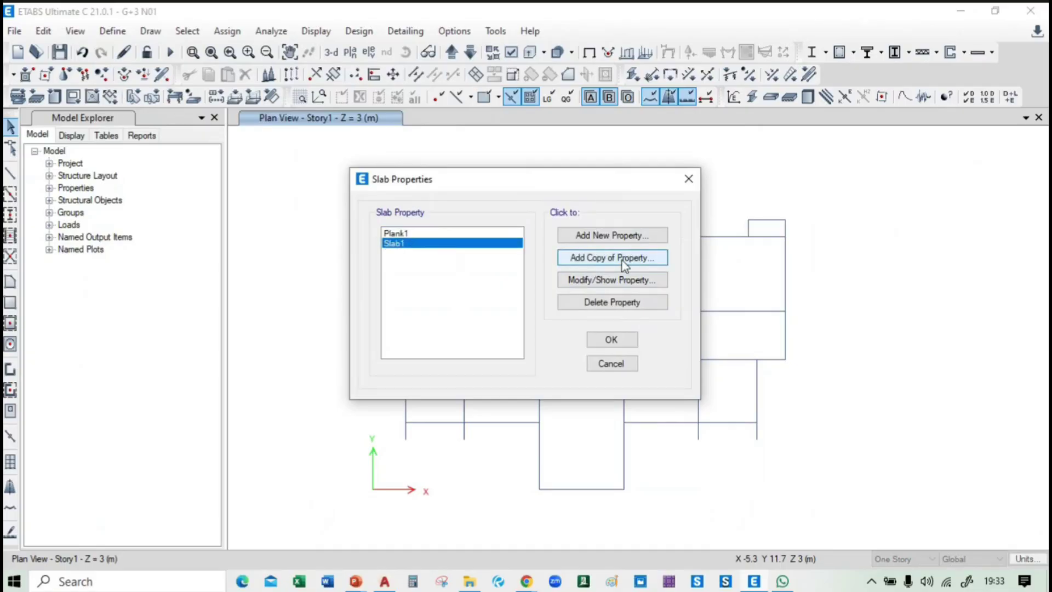
left_click(555, 125)
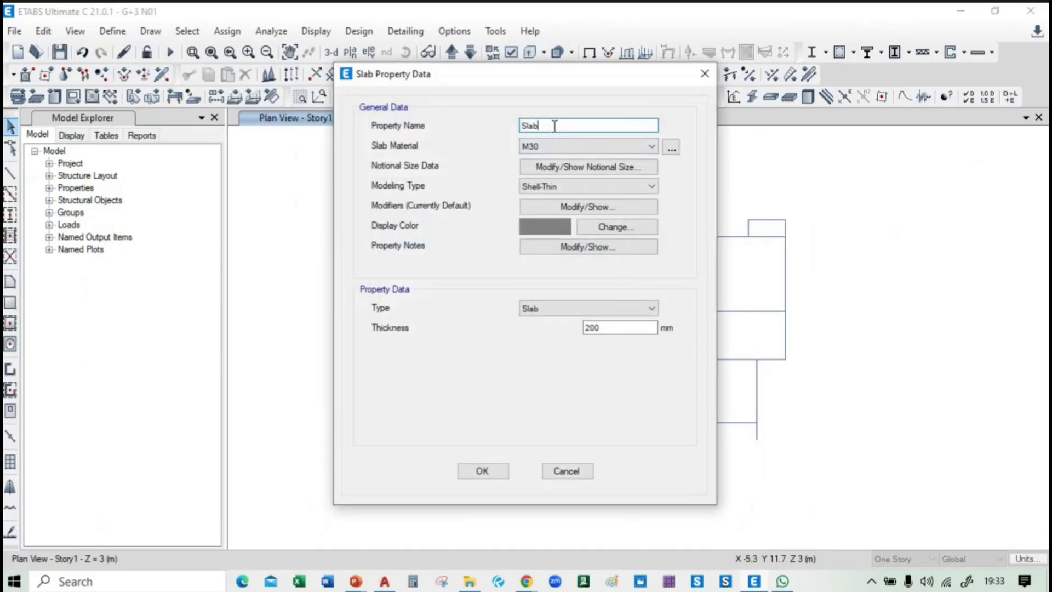
type("120")
Step: Check the typical slab thickness note under the AutoCAD ground floor roof framing plan and return to ETABS
key("alt+Tab")
key("alt+Tab")
scroll(281, 436, "down", 5)
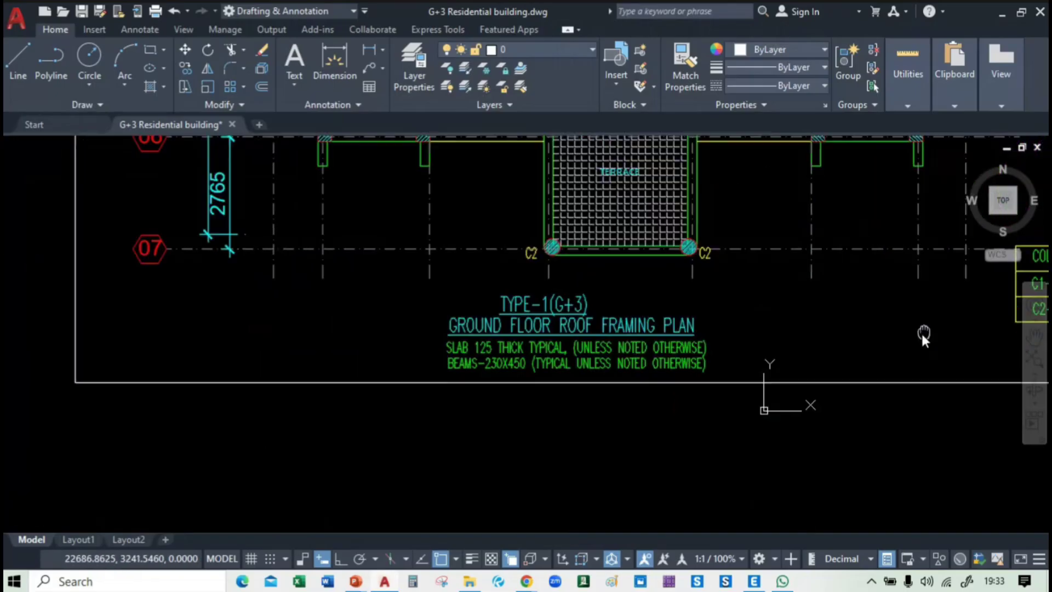
scroll(434, 404, "up", 5)
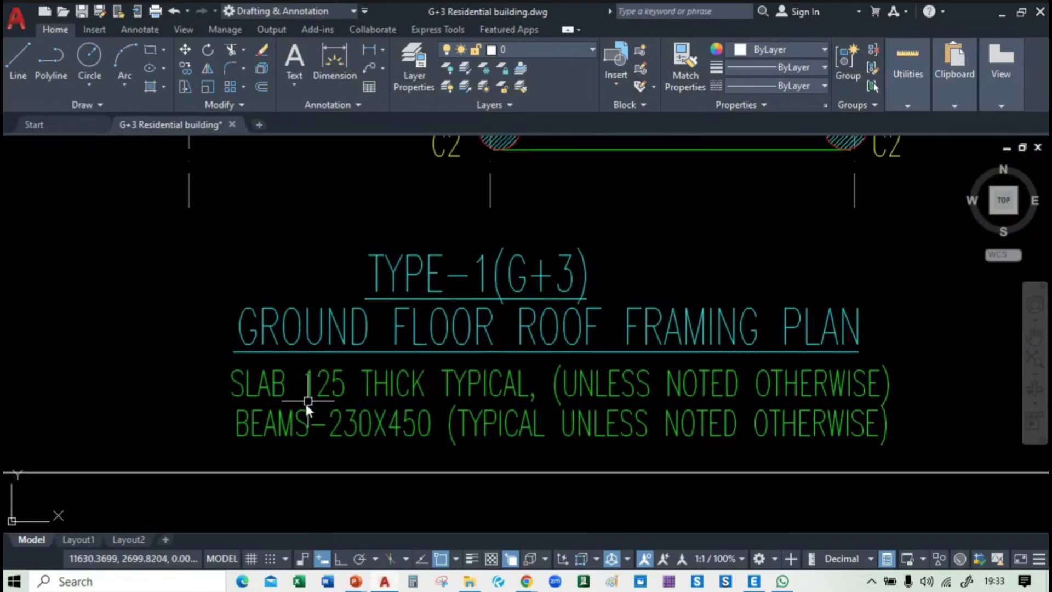
key("alt+Tab")
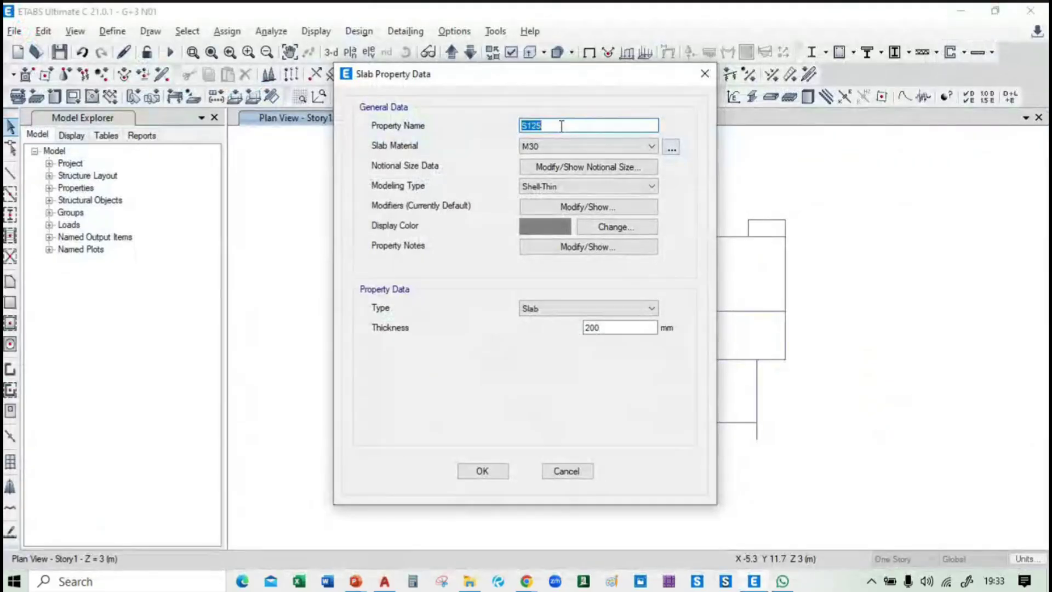
Step: Define the copied slab as S125 M25 with M25 material and a thickness of 125 mm
left_click(562, 126)
left_click(580, 147)
left_click(579, 200)
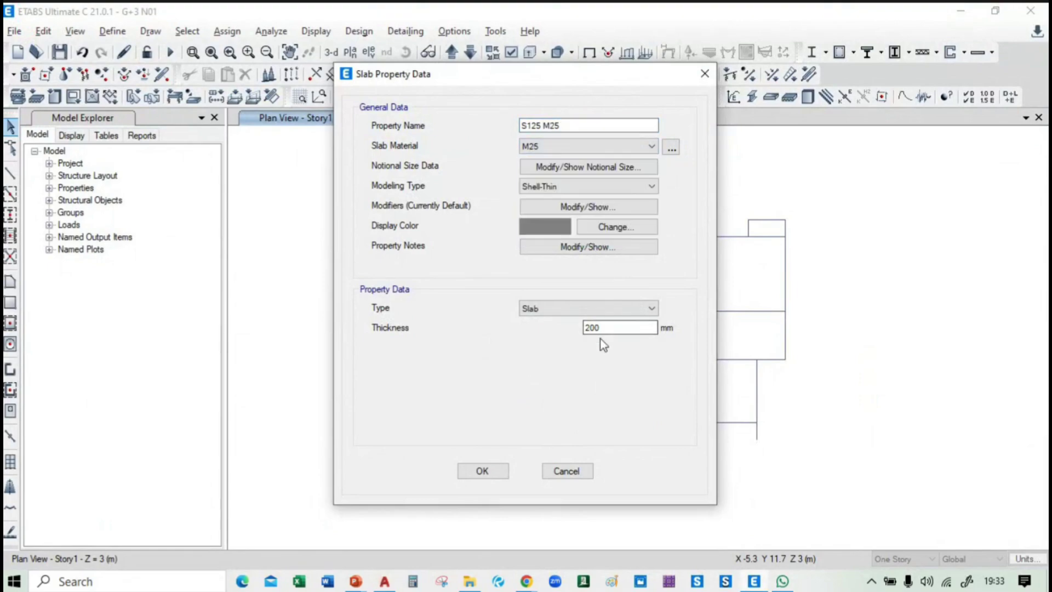
double_click(603, 327)
type("125")
left_click(483, 470)
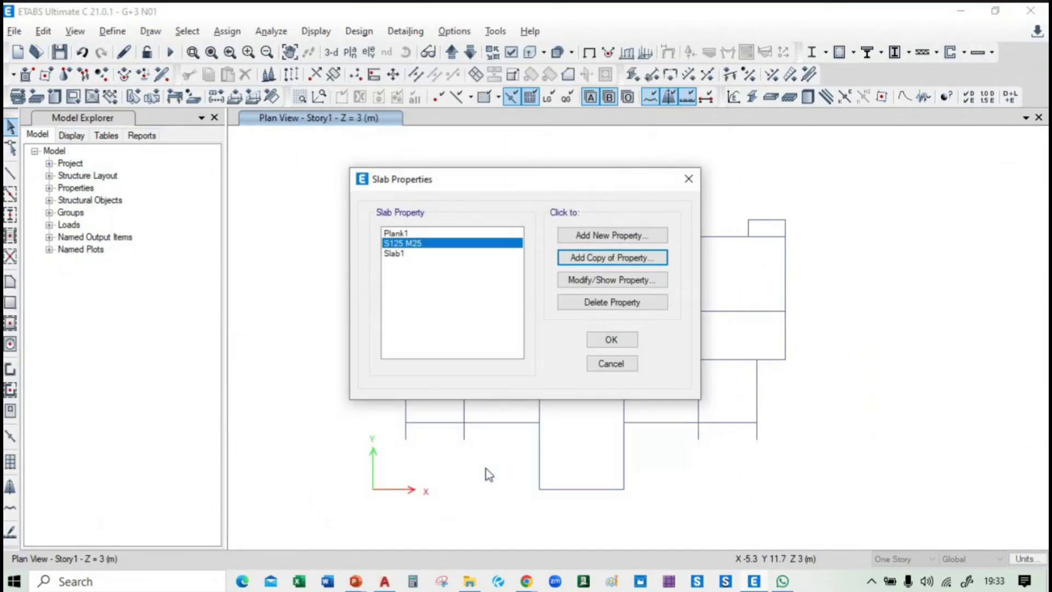
Step: Delete the default slab properties Plank1 and Slab1 and accept the slab properties list
left_click(457, 233)
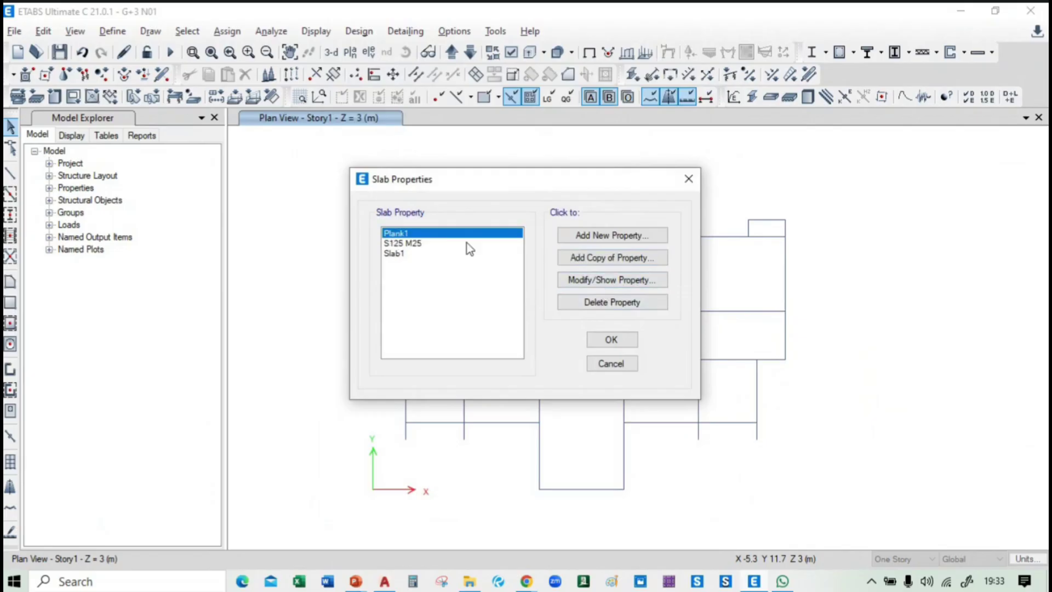
left_click(603, 303)
left_click(547, 346)
left_click(393, 243)
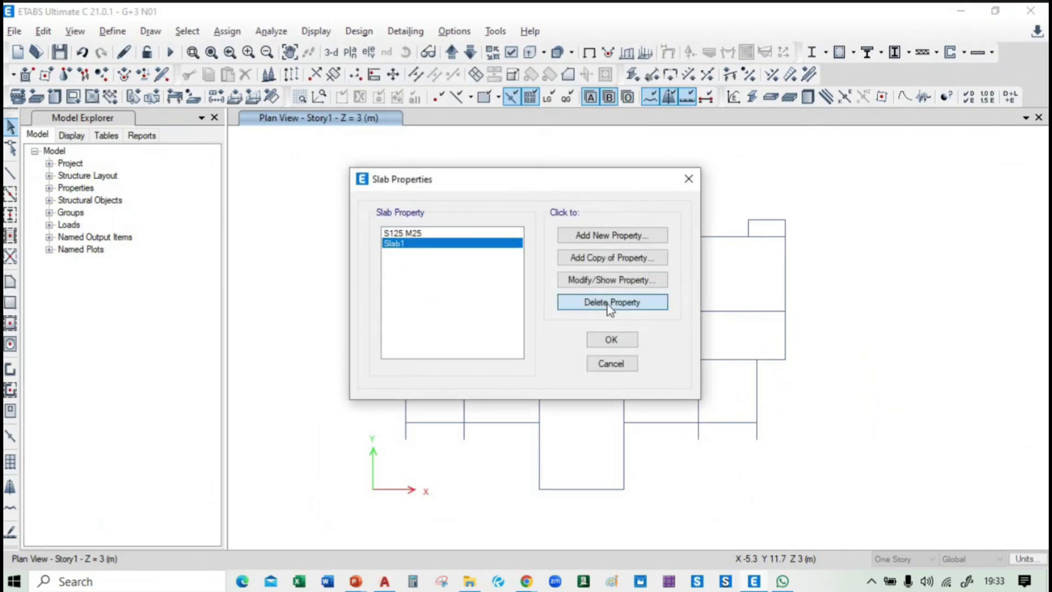
left_click(607, 303)
left_click(556, 350)
left_click(611, 340)
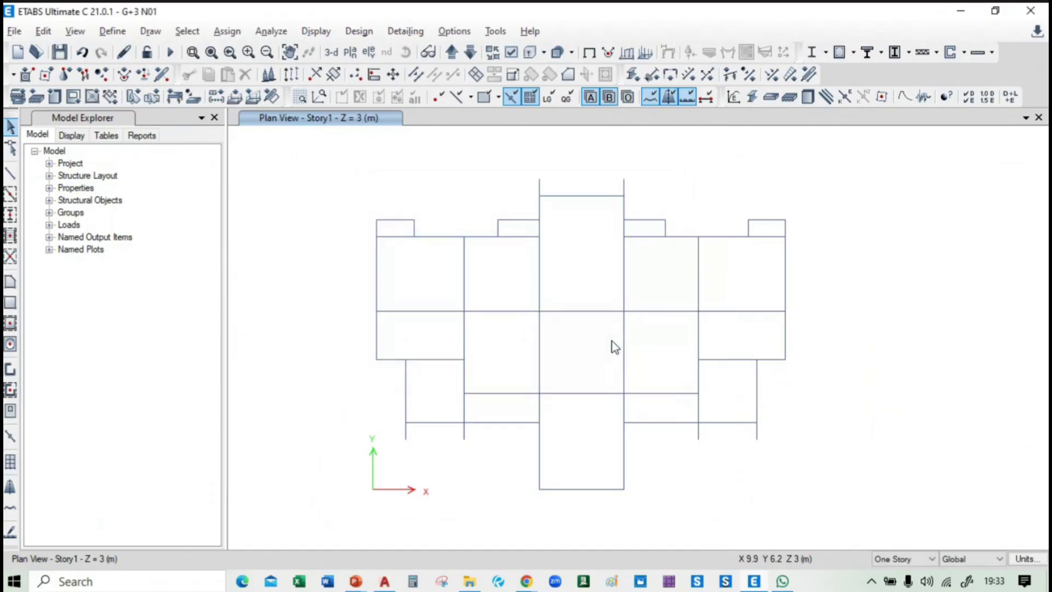
Step: Switch to the PowerPoint slide show and advance to the slide on assigning beams and drawing columns and floors
key("alt+Tab")
key("alt+Tab")
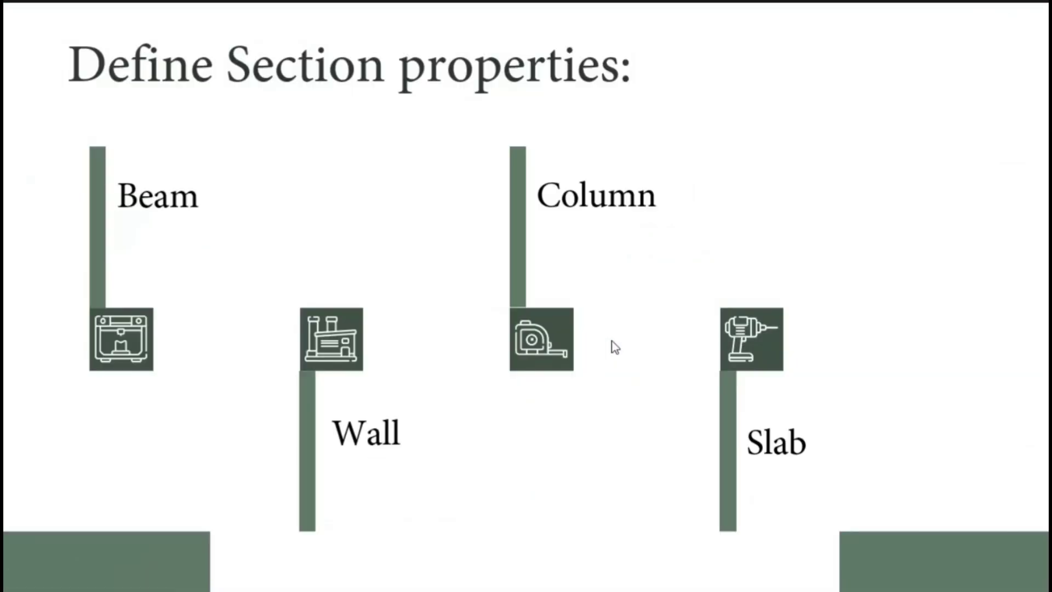
left_click(611, 340)
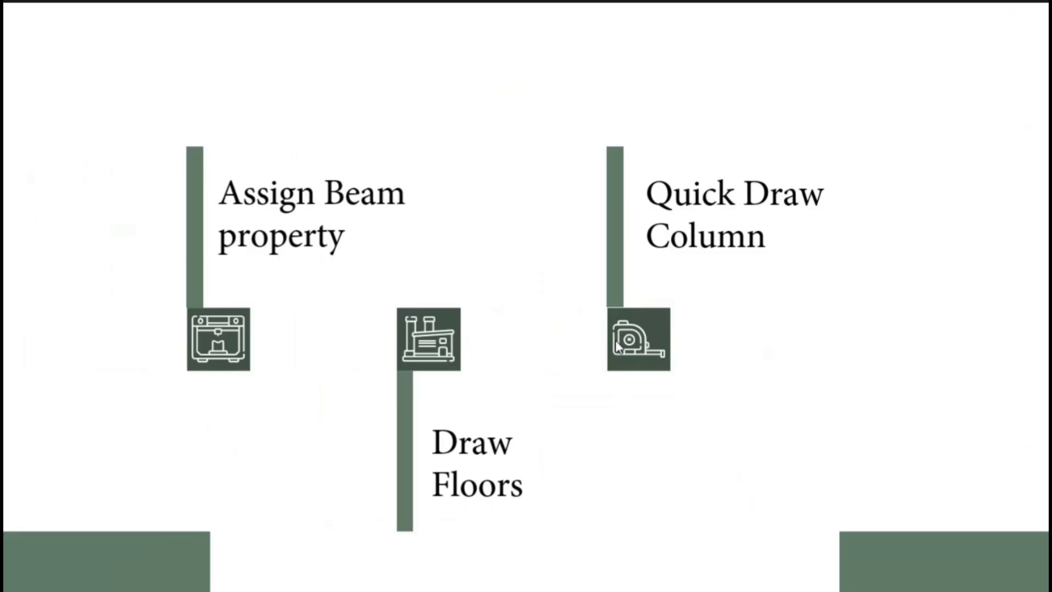
Step: Switch to AutoCAD and examine the slab and beam notes below the ground floor roof framing plan
key("alt+Tab")
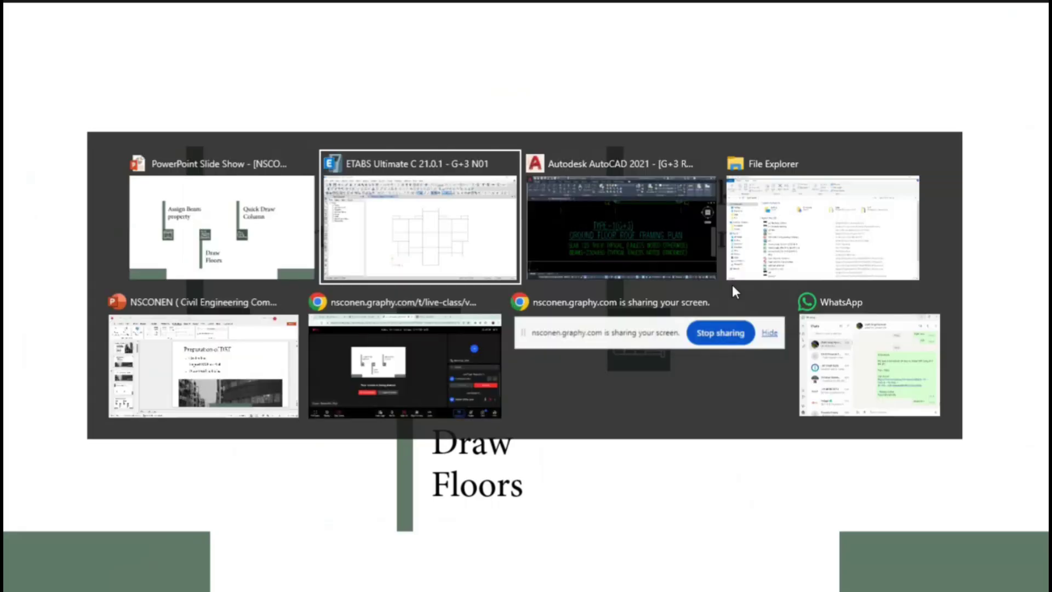
key("alt+Tab")
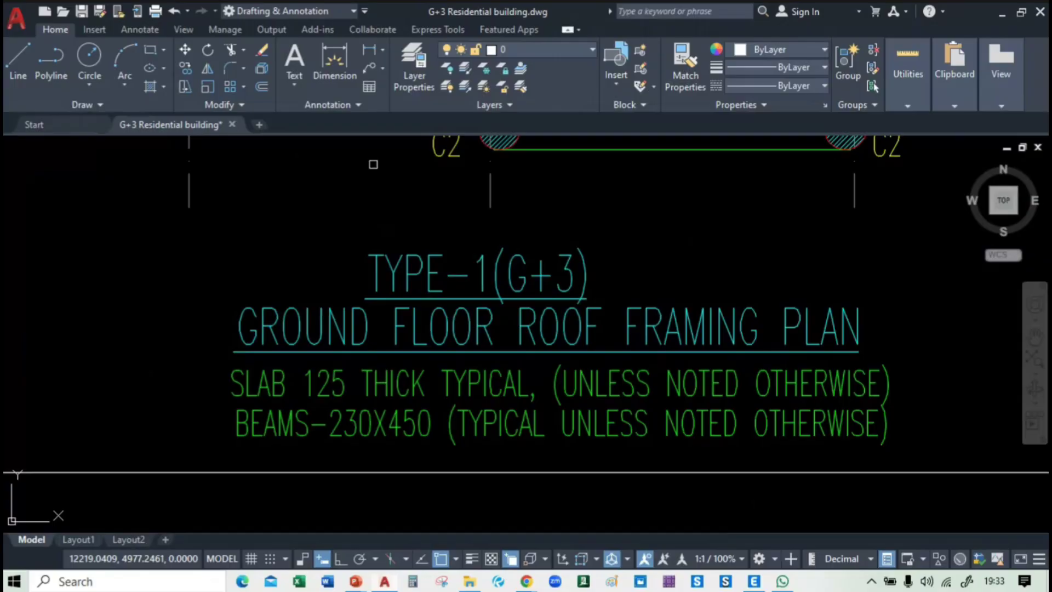
mouse_move(344, 454)
middle_mouse_down()
mouse_move(268, 409)
mouse_move(276, 442)
middle_mouse_up()
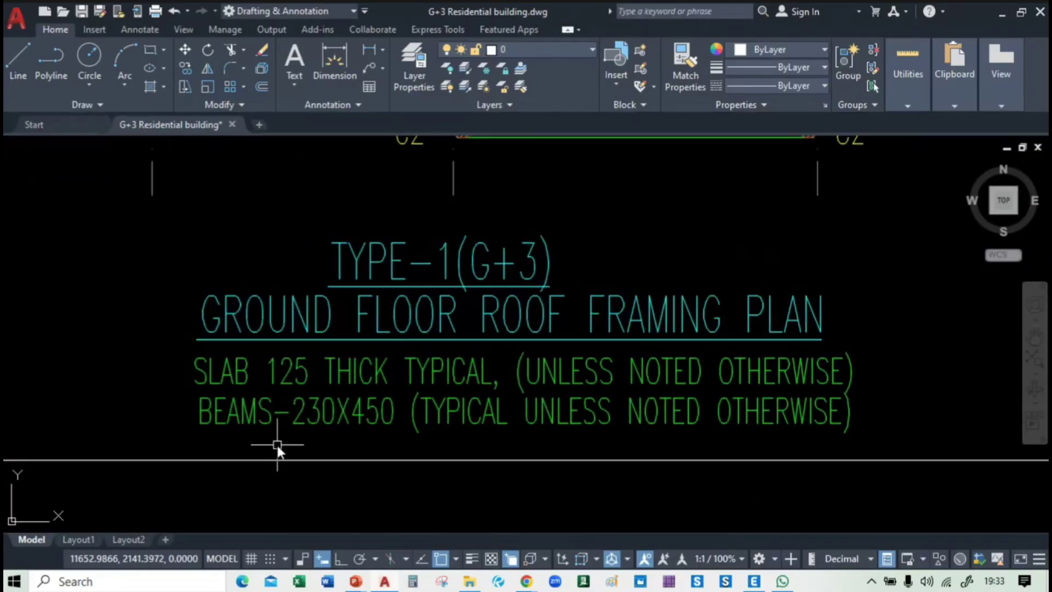
scroll(386, 440, "down", 7)
mouse_move(554, 231)
middle_mouse_down()
mouse_move(571, 399)
mouse_move(531, 217)
middle_mouse_up()
scroll(367, 413, "up", 5)
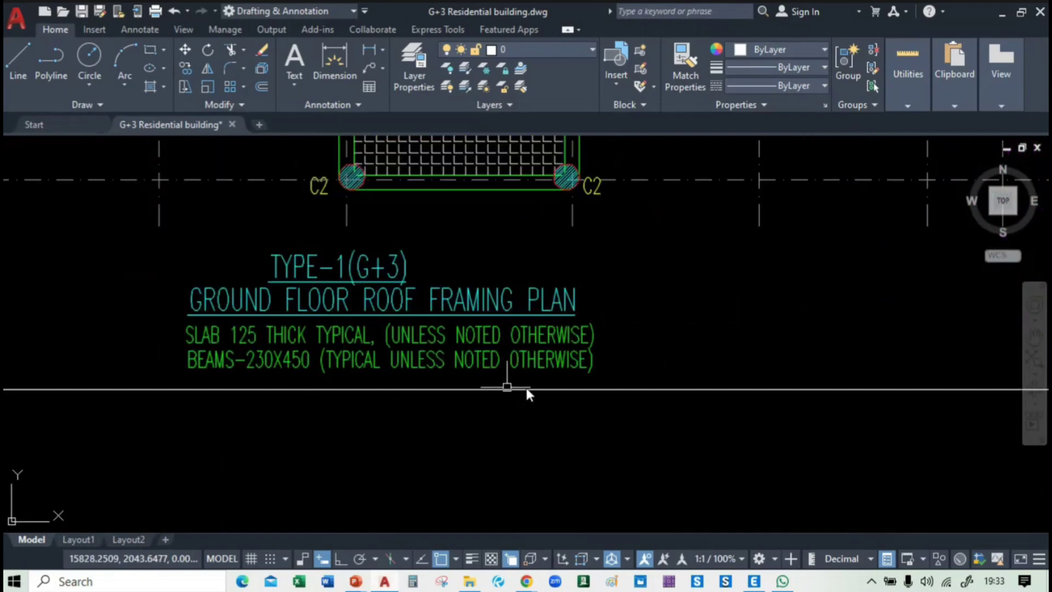
Step: Examine the beam lines and C1 columns around the staircase in the ground floor roof framing plan
mouse_move(526, 389)
middle_mouse_down()
mouse_move(691, 344)
mouse_move(707, 322)
mouse_move(714, 472)
middle_mouse_up()
scroll(387, 376, "down", 5)
middle_click_drag(432, 256, 433, 159)
middle_click_drag(359, 298, 349, 478)
scroll(419, 268, "up", 5)
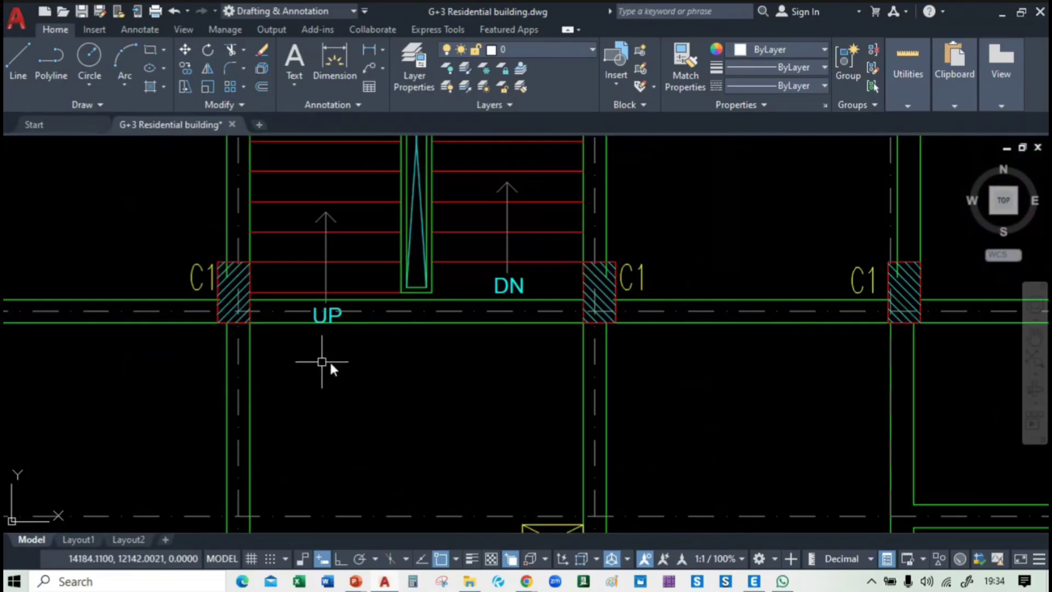
middle_click_drag(322, 361, 329, 311)
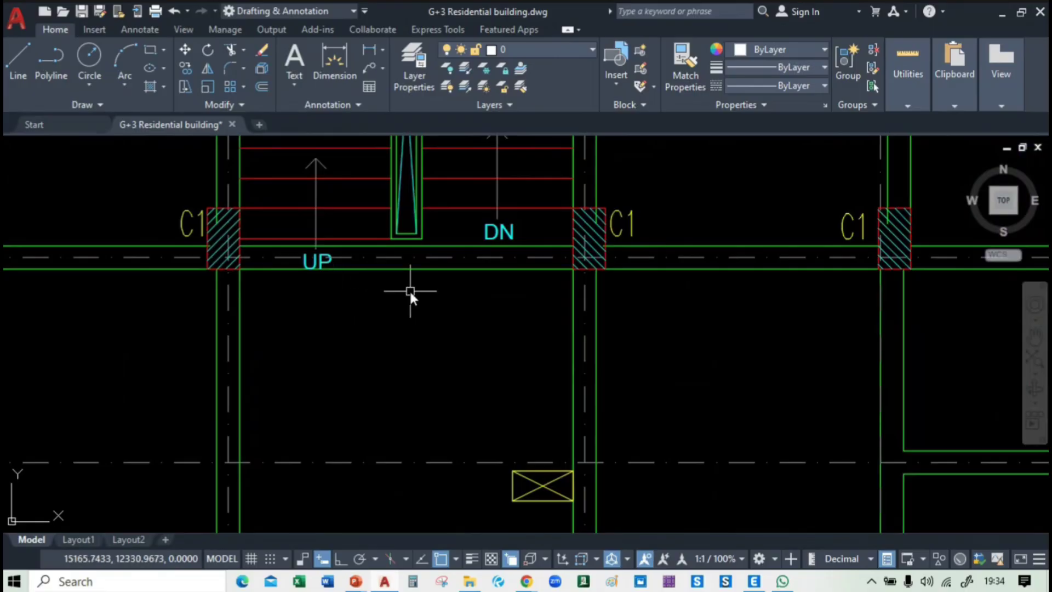
scroll(409, 288, "down", 6)
scroll(407, 288, "up", 10)
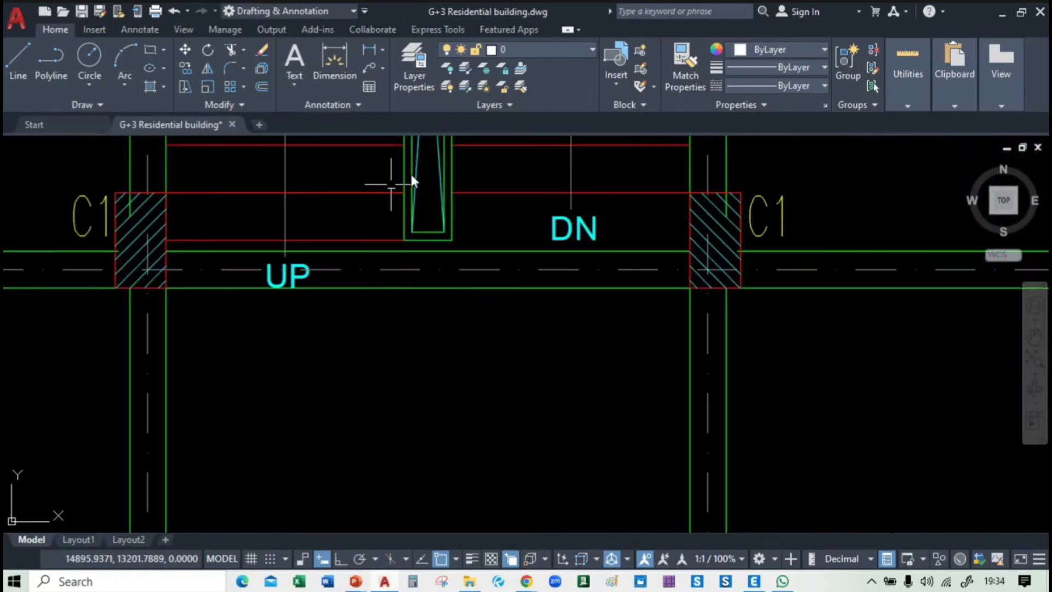
scroll(411, 183, "down", 4)
middle_click_drag(410, 190, 455, 317)
middle_click_drag(412, 408, 422, 155)
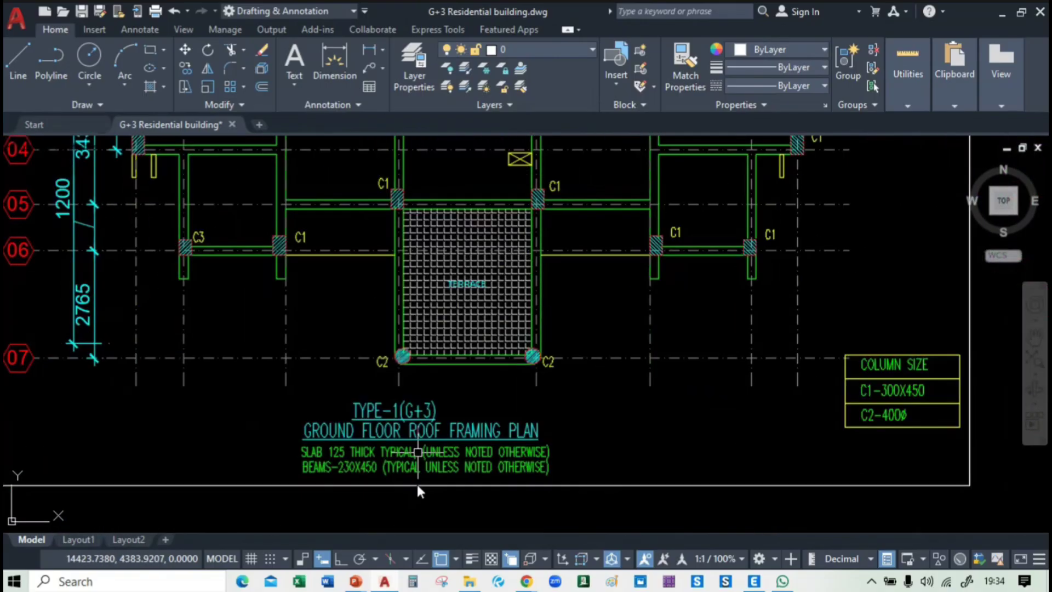
Step: Compare the typical slab and beam size notes with the beam layout of the framing plan
scroll(416, 482, "up", 6)
mouse_move(477, 497)
middle_mouse_down()
mouse_move(566, 413)
mouse_move(726, 456)
middle_mouse_up()
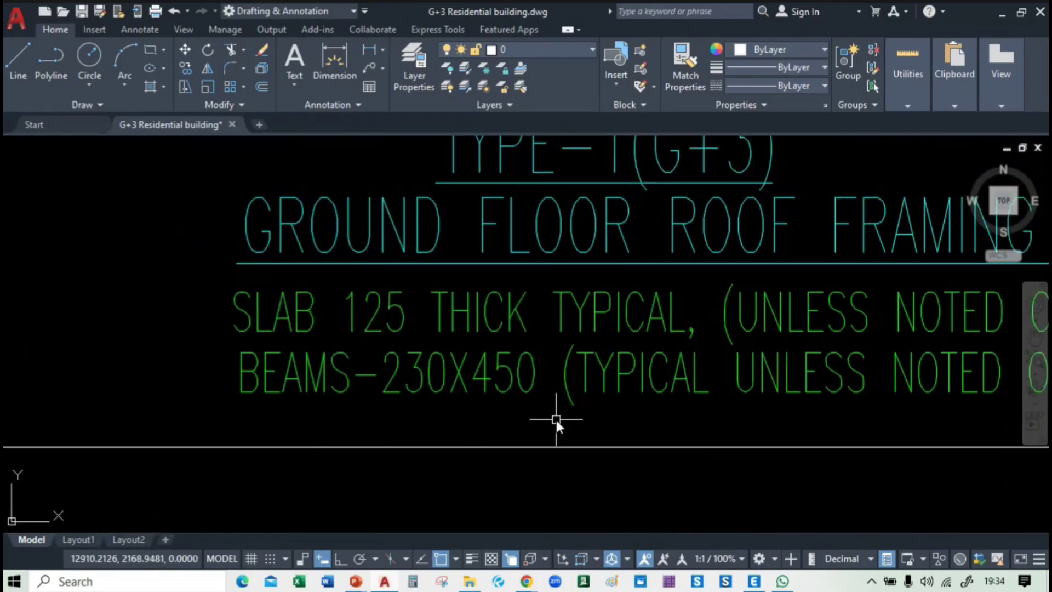
scroll(416, 423, "down", 6)
mouse_move(645, 273)
middle_mouse_down()
mouse_move(565, 406)
mouse_move(530, 520)
middle_mouse_up()
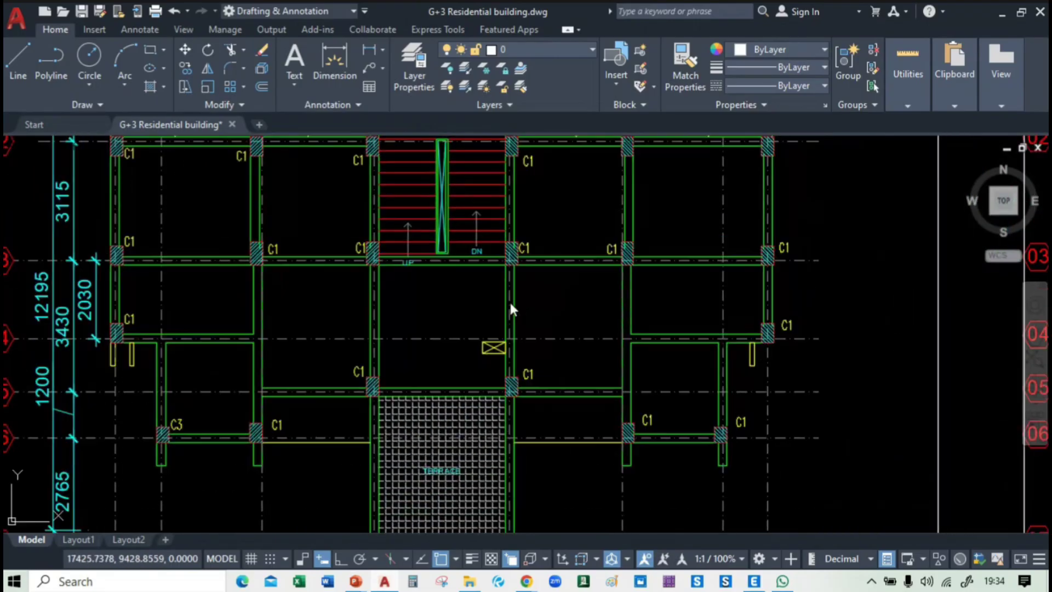
middle_click_drag(473, 254, 445, 326)
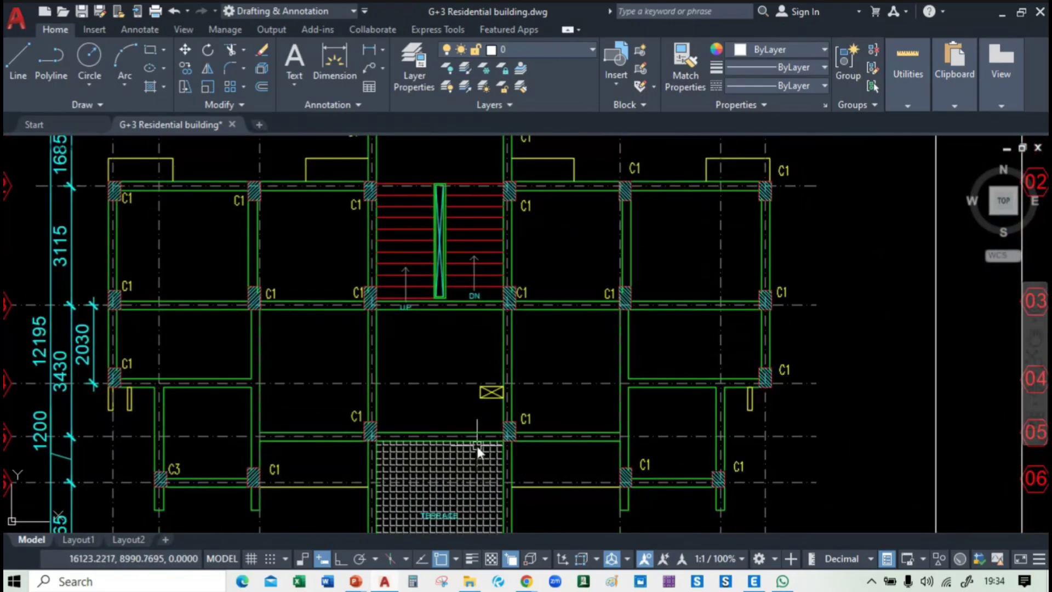
middle_click_drag(478, 446, 486, 198)
scroll(323, 451, "up", 4)
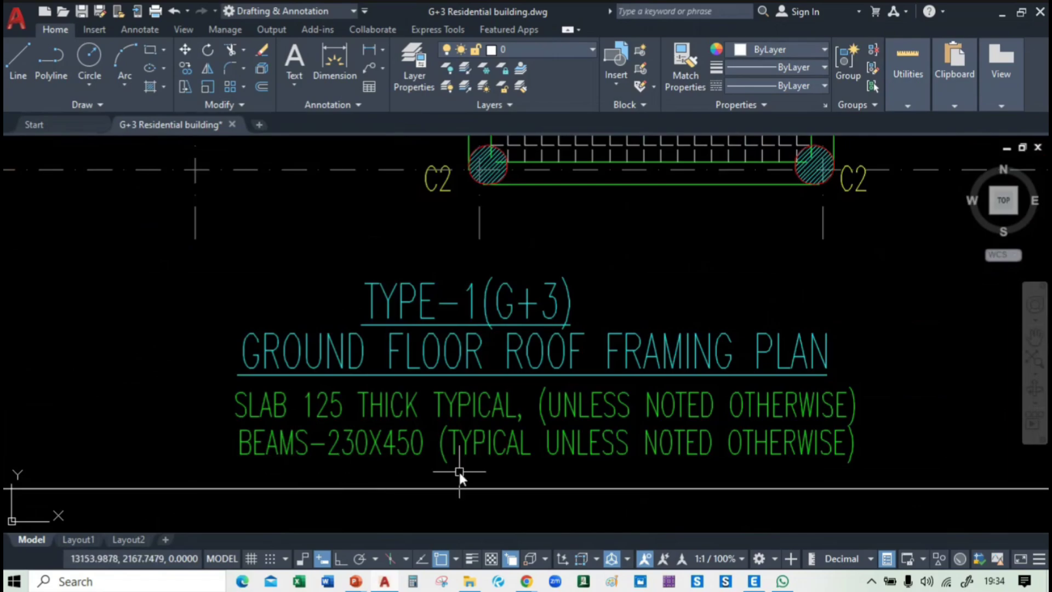
Step: Switch to ETABS, select all the frames in the Story1 plan and assign them the B 230X450 M25 section
key("alt+Tab")
key("alt+Tab")
key("alt+shift+Tab")
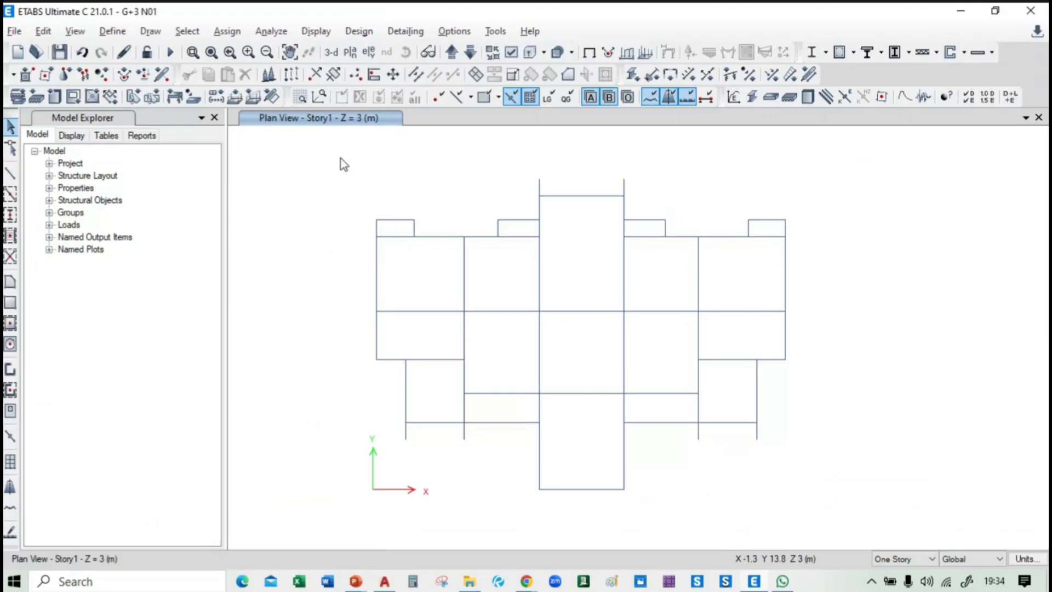
left_click_drag(333, 146, 850, 505)
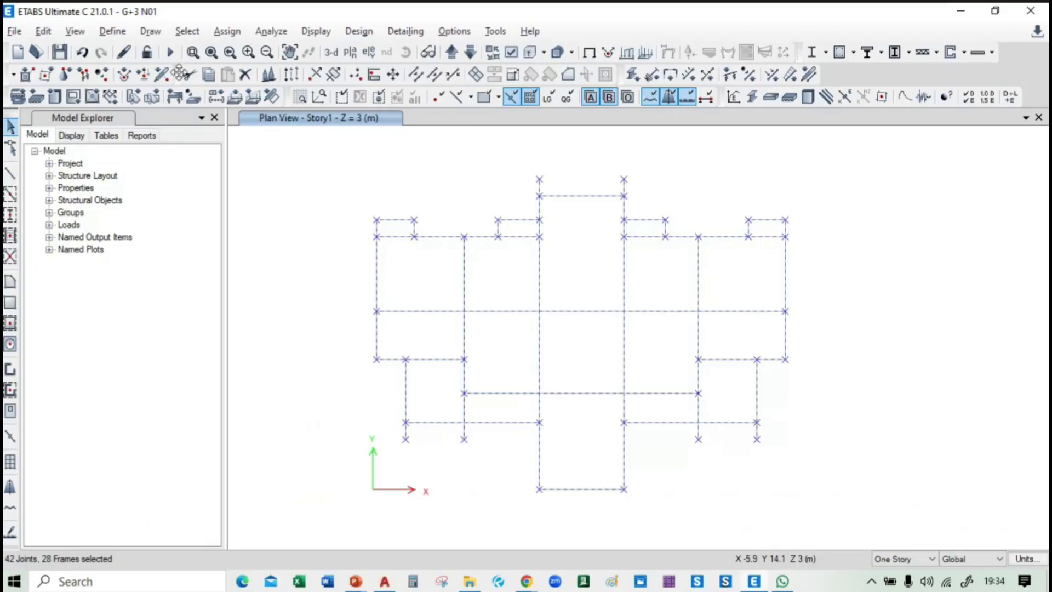
left_click(220, 35)
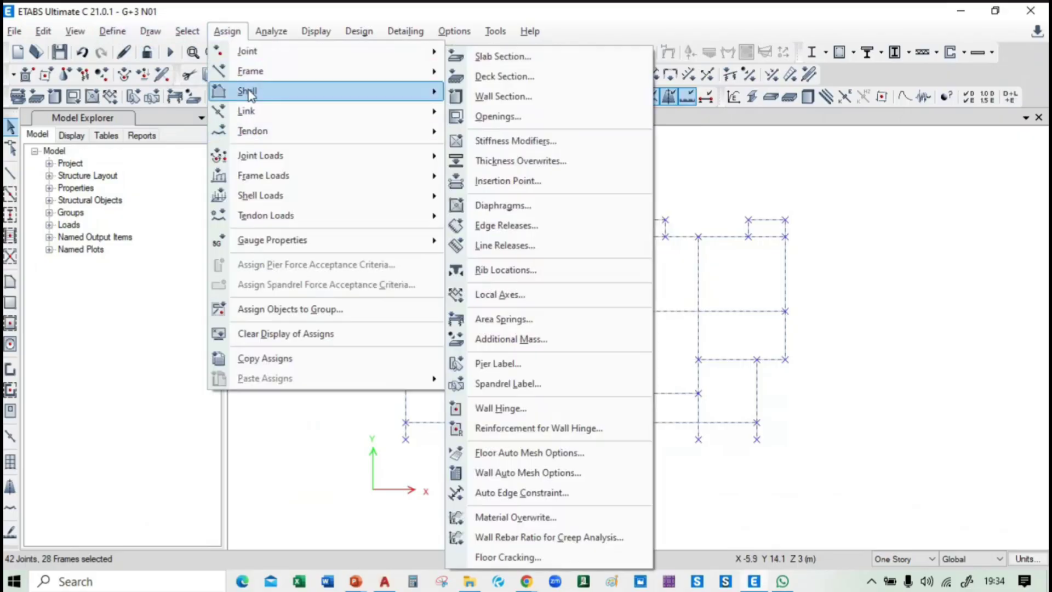
mouse_move(357, 76)
left_click(543, 78)
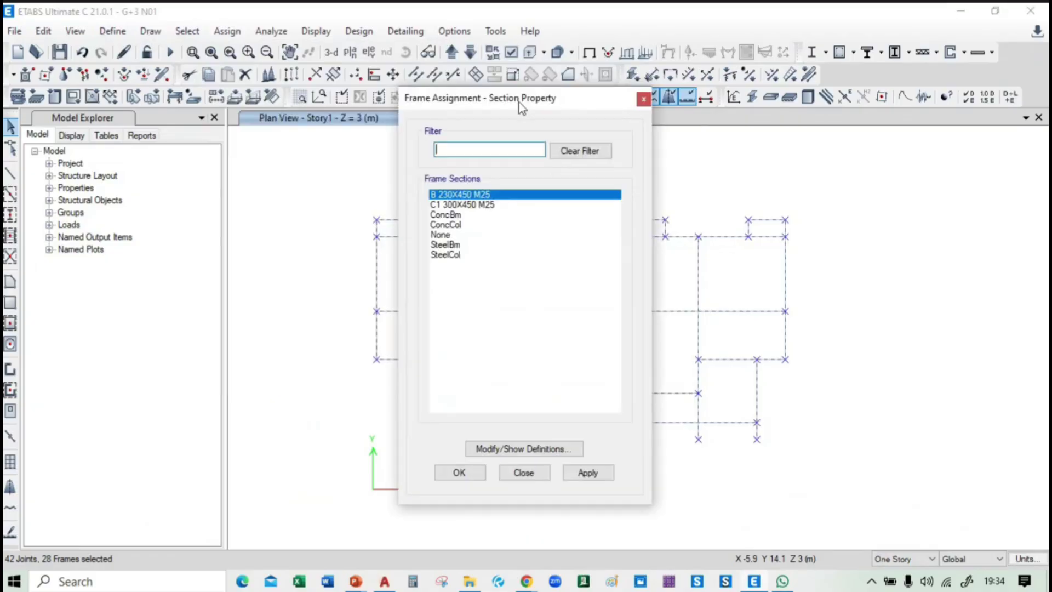
left_click_drag(520, 96, 274, 96)
left_click(342, 471)
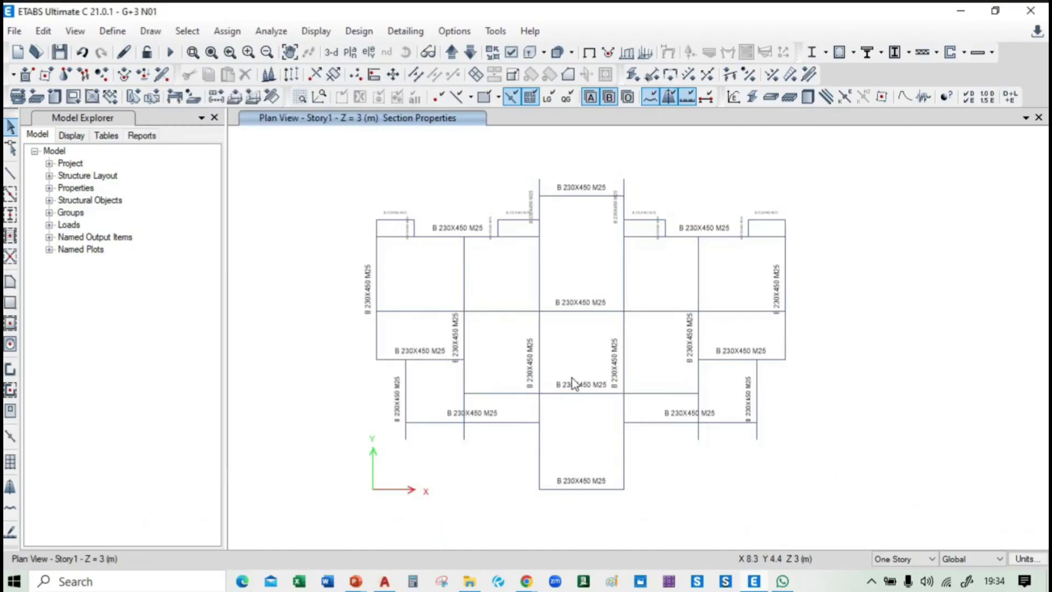
Step: Inspect the section labels on the Story1 beams and clear the section property display
scroll(534, 304, "up", 3)
scroll(482, 331, "down", 3)
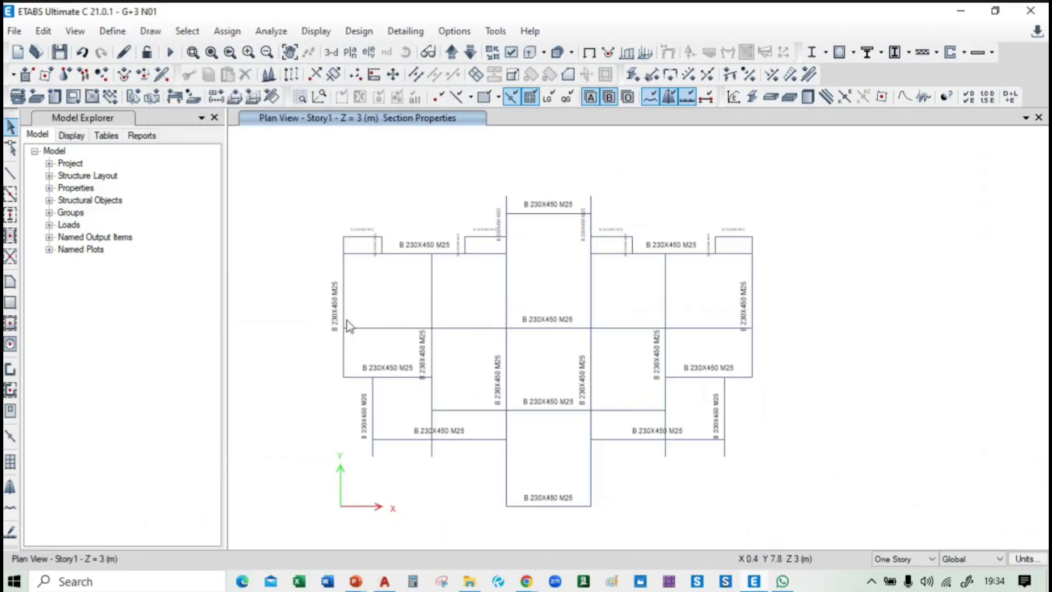
scroll(354, 310, "up", 3)
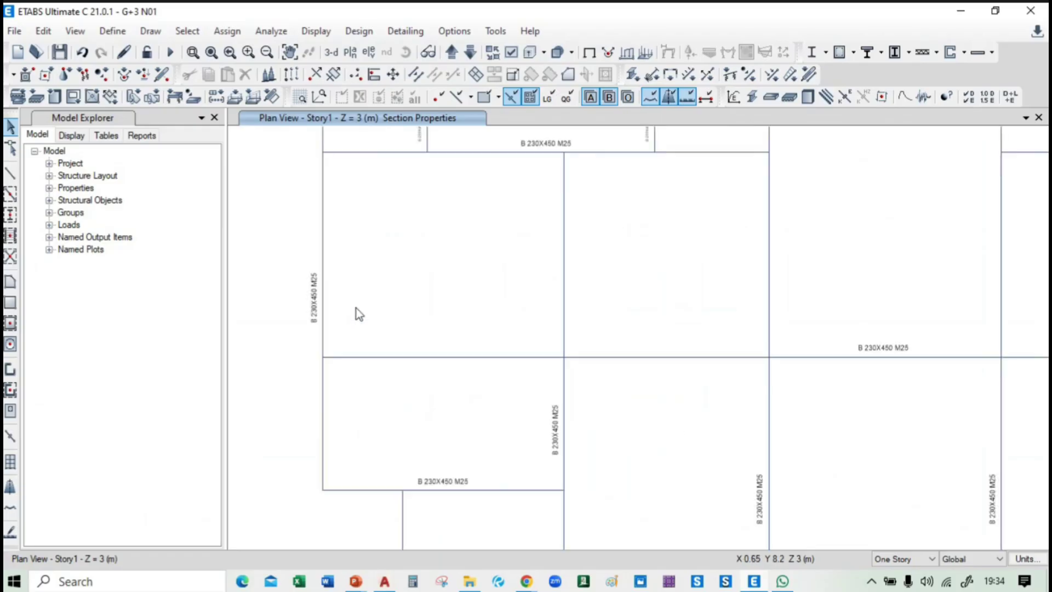
scroll(358, 313, "down", 3)
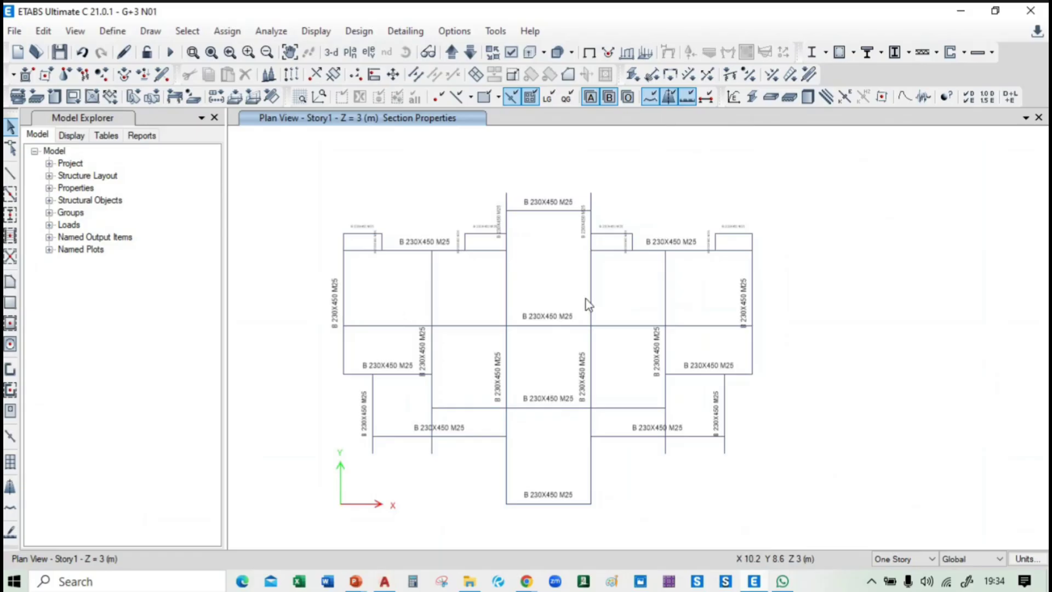
left_click(589, 53)
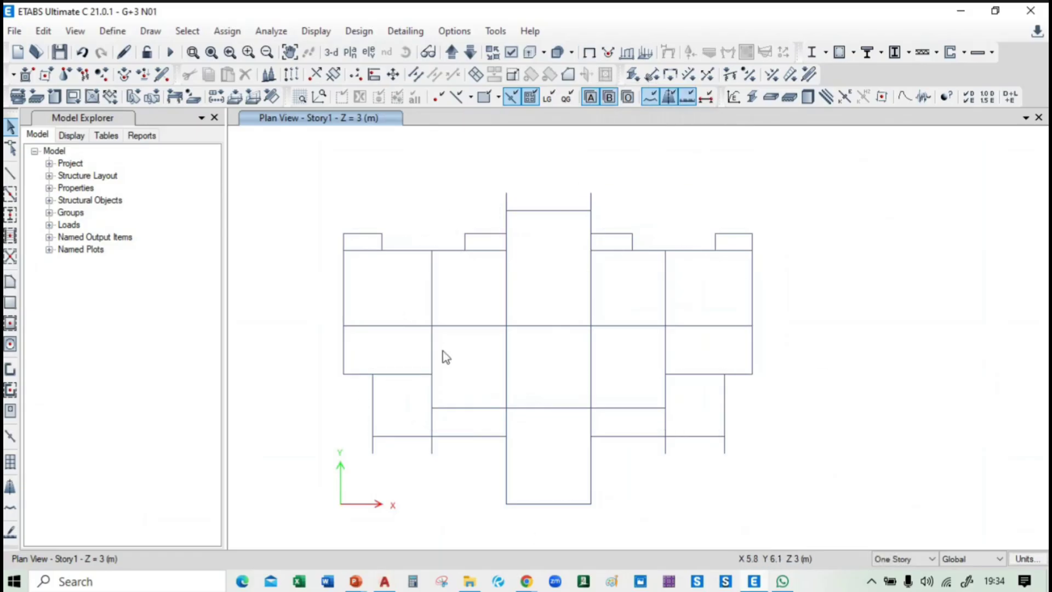
Step: Switch to the PowerPoint slide show to review the beam, floor and column modeling slide, and return to ETABS
middle_click_drag(567, 276, 566, 257)
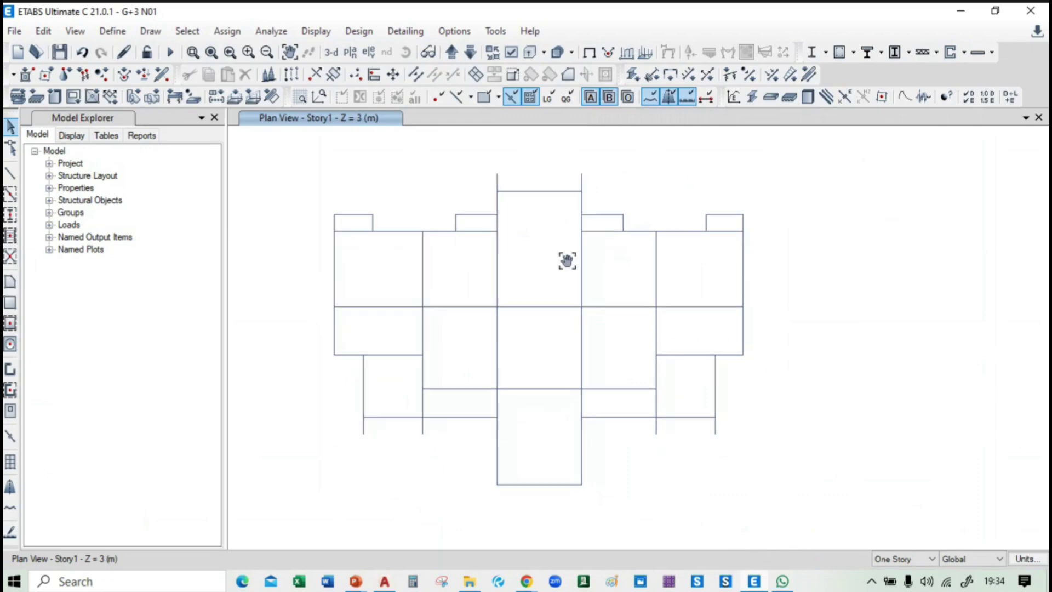
key("super+Tab")
left_click(559, 252)
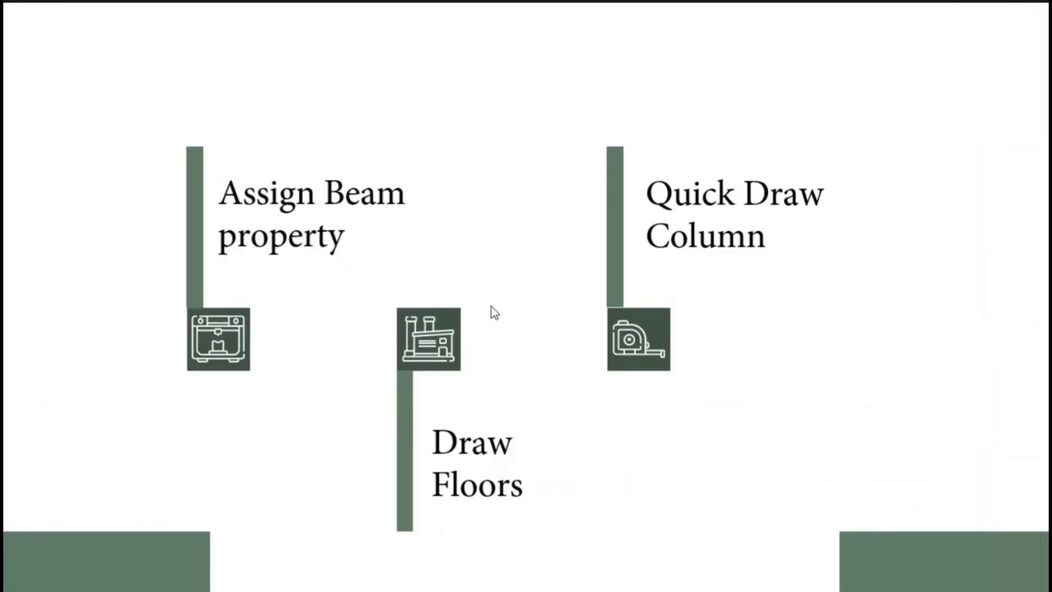
key("super+Tab")
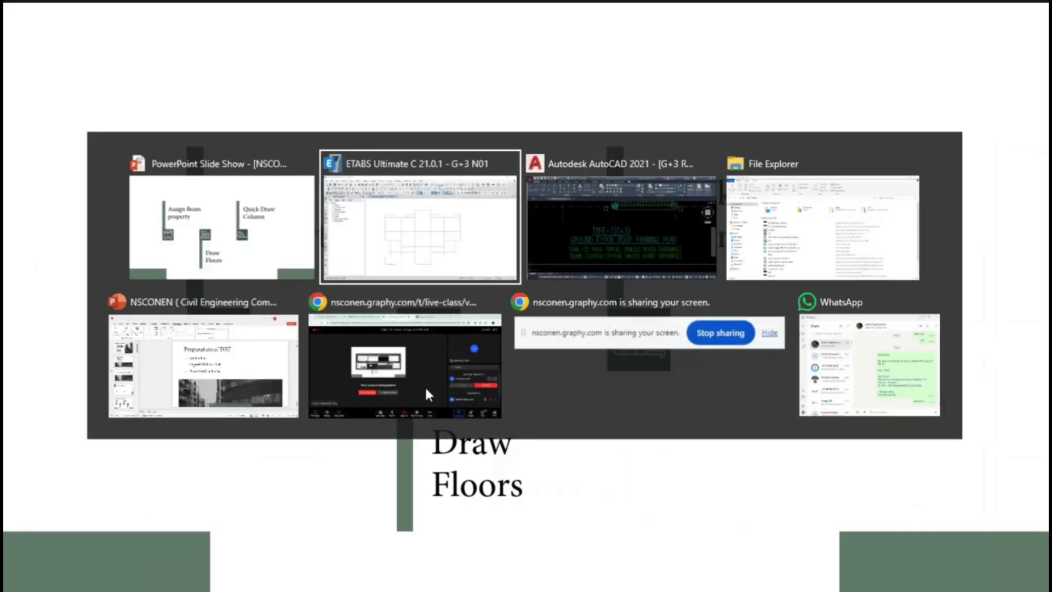
left_click(379, 204)
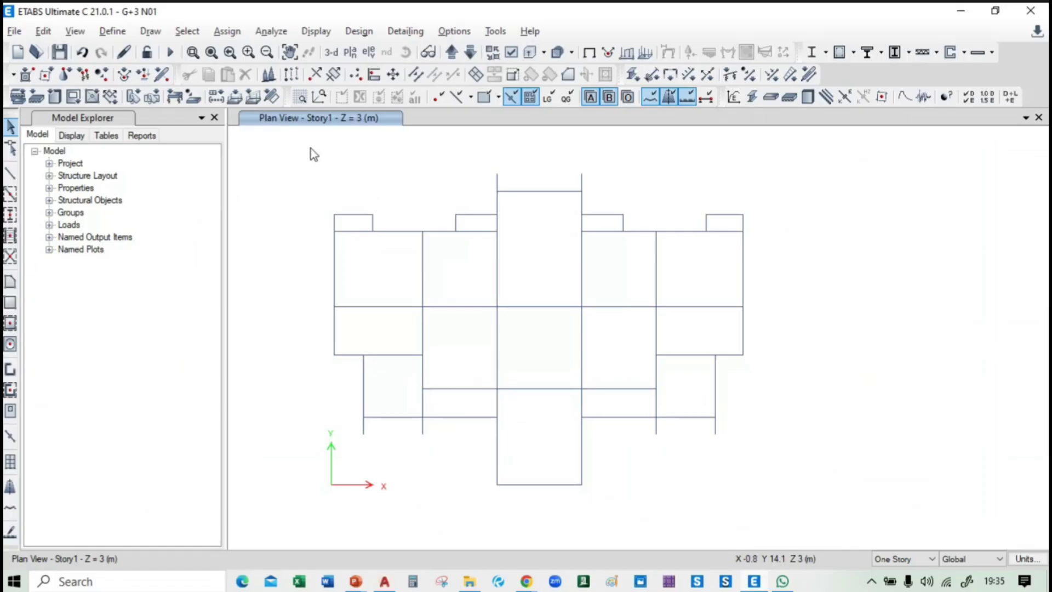
Step: Select the whole Story1 plan and divide the frames by breaking them at intersections with selected frames and joints
left_click_drag(310, 148, 781, 508)
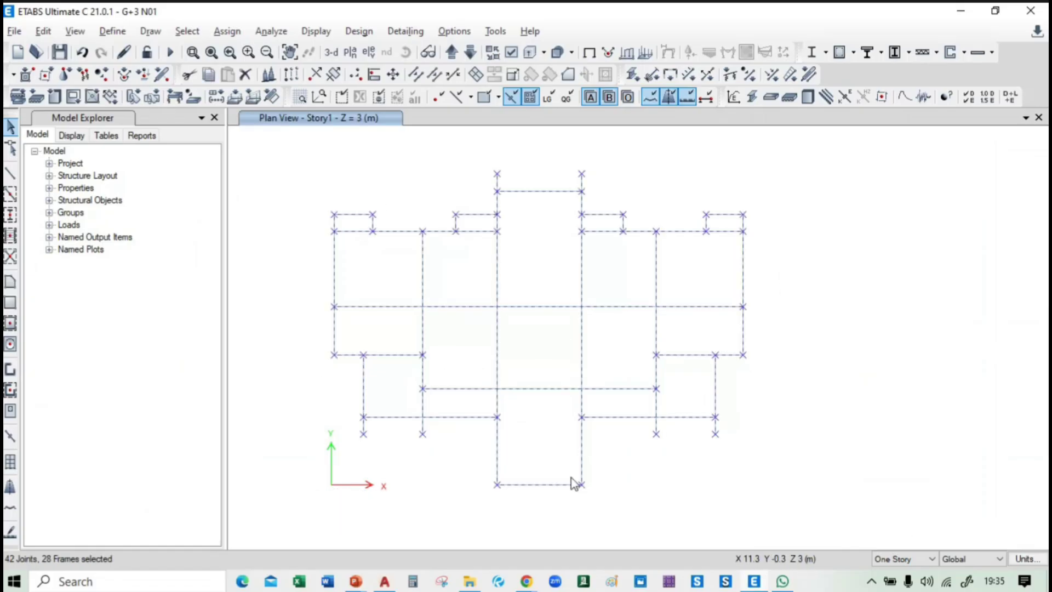
left_click(418, 77)
left_click_drag(465, 213, 179, 206)
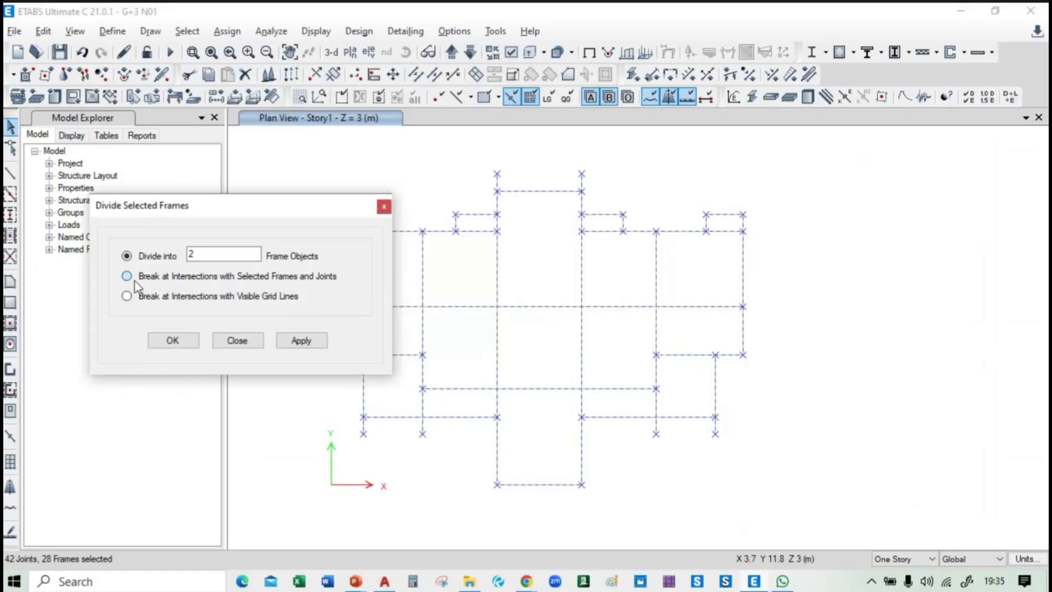
left_click(135, 280)
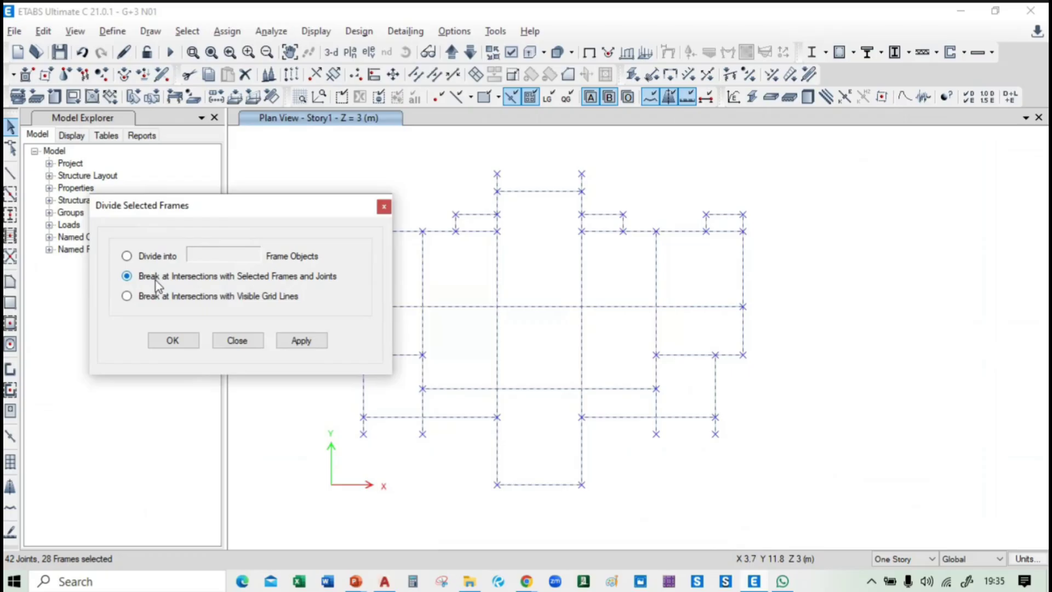
left_click(300, 342)
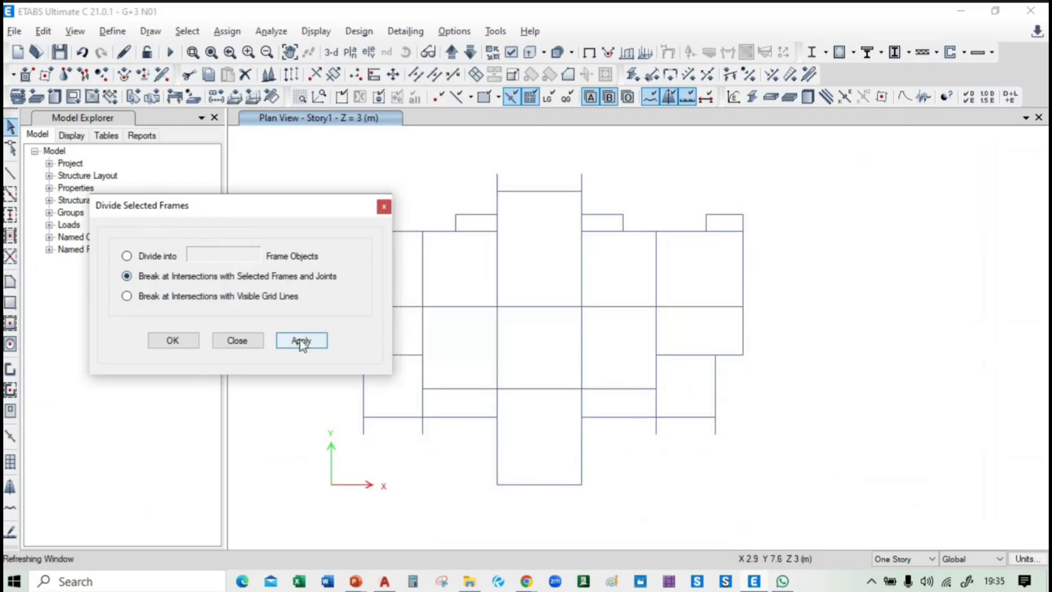
left_click(173, 340)
Step: Draw one rectangular floor object enclosing the entire Story1 beam layout with a margin on every side
key("alt+Tab")
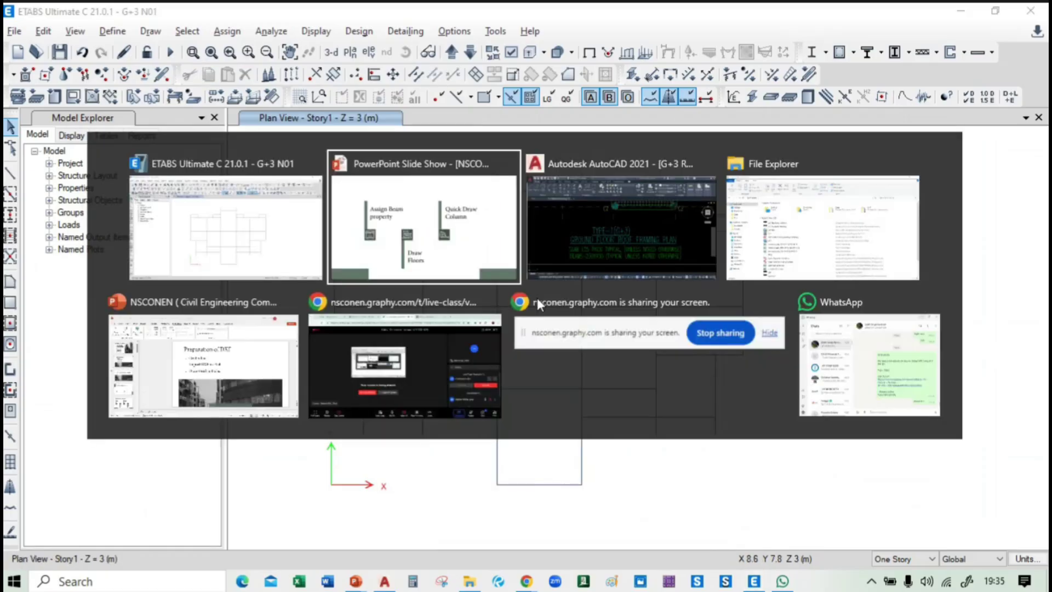
key("alt+Tab")
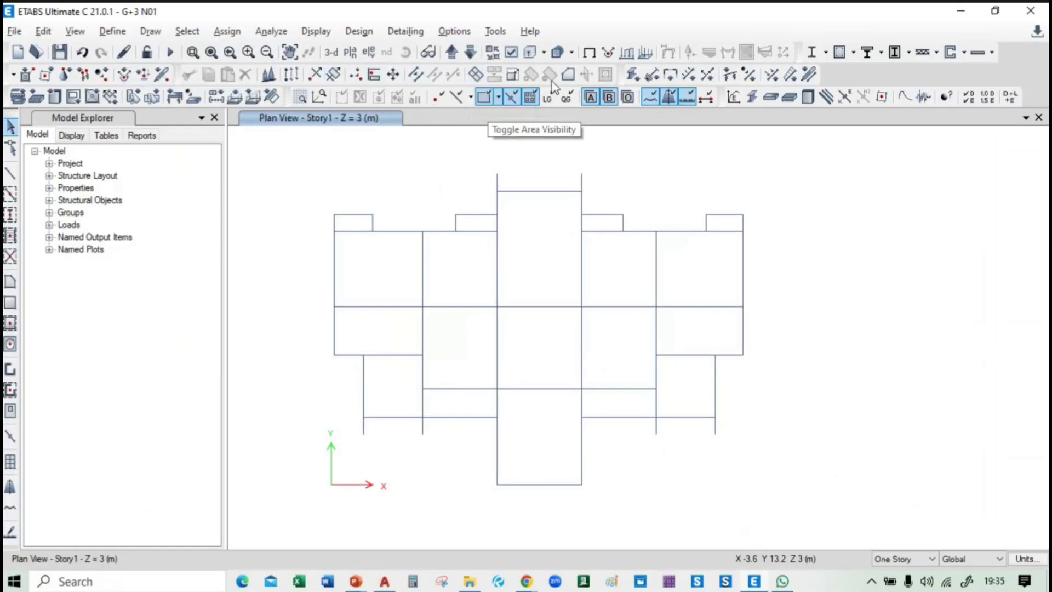
left_click(11, 307)
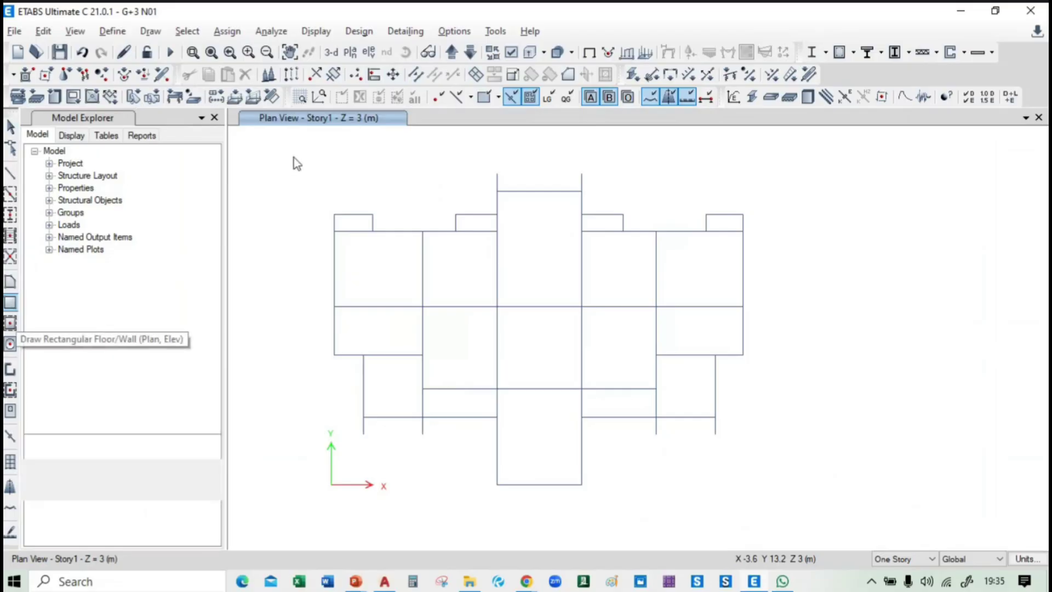
mouse_move(293, 157)
left_mouse_down()
mouse_move(764, 503)
mouse_move(827, 528)
mouse_move(800, 496)
left_mouse_up()
key("Escape")
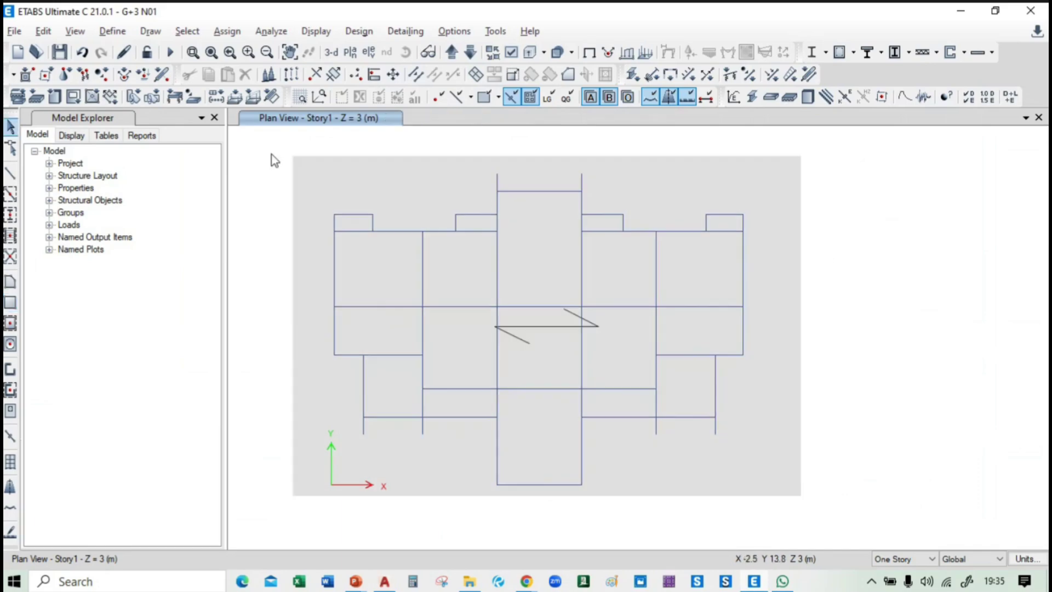
Step: Select the whole plan and cookie cut the floor at the selected frame objects, with Extend Frames to Shell Edges disabled
mouse_move(271, 144)
left_mouse_down()
mouse_move(798, 520)
mouse_move(863, 545)
mouse_move(850, 524)
left_mouse_up()
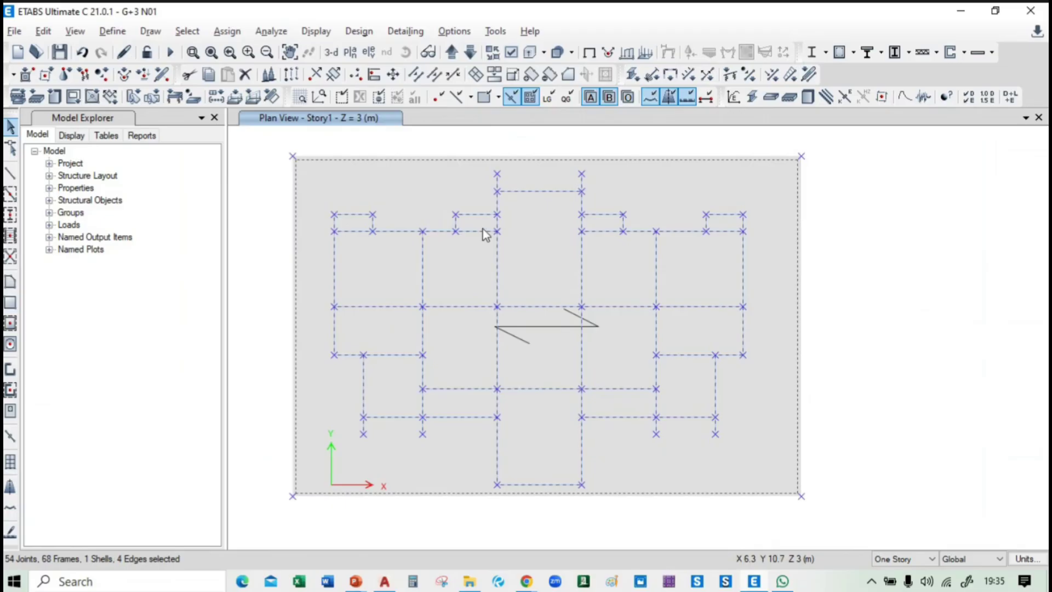
left_click(480, 80)
left_click_drag(491, 178, 255, 159)
left_click(100, 211)
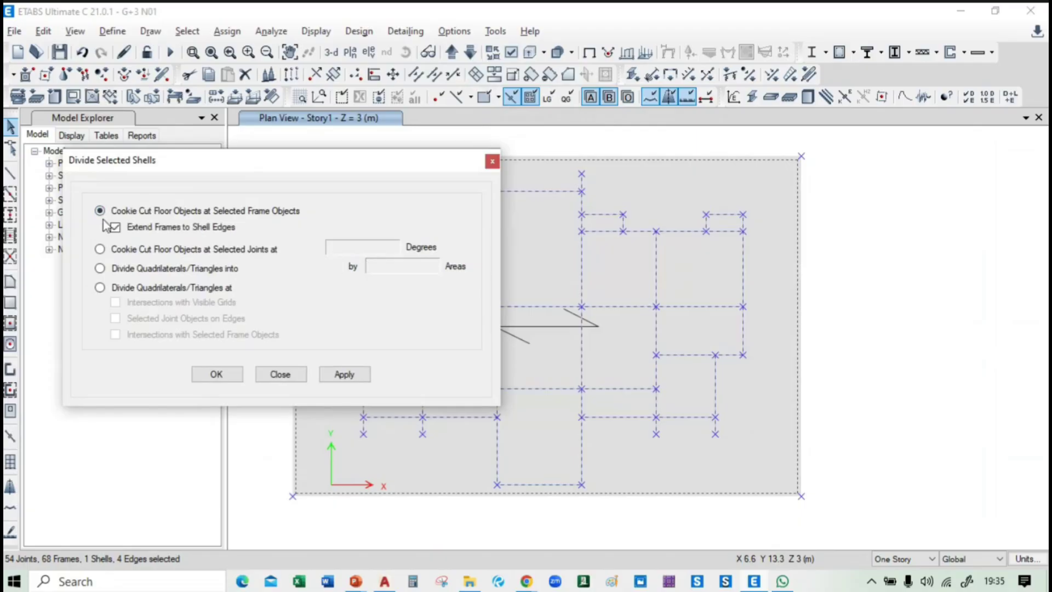
left_click(362, 377)
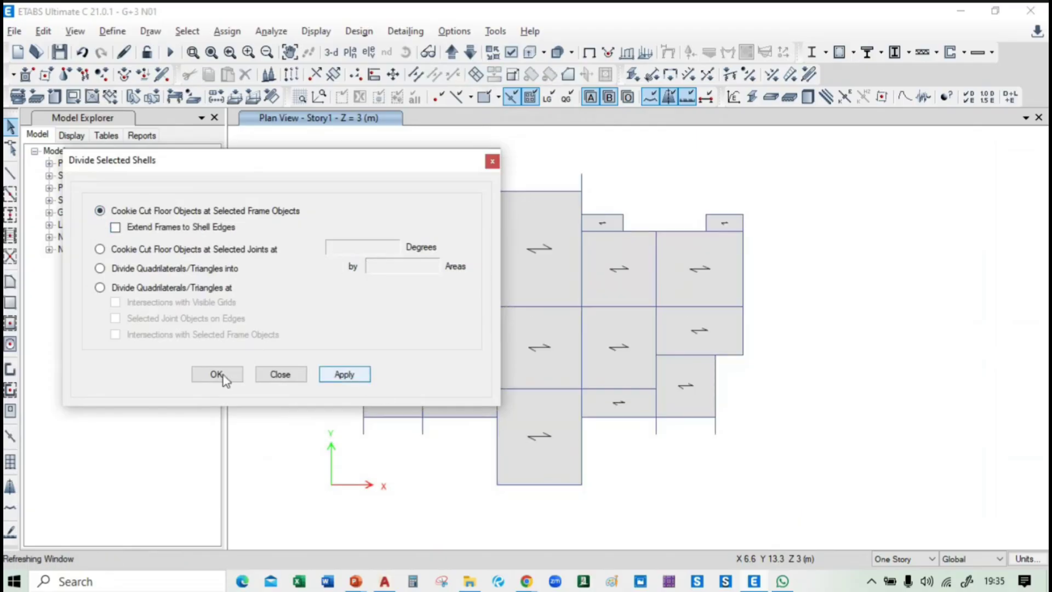
left_click(222, 374)
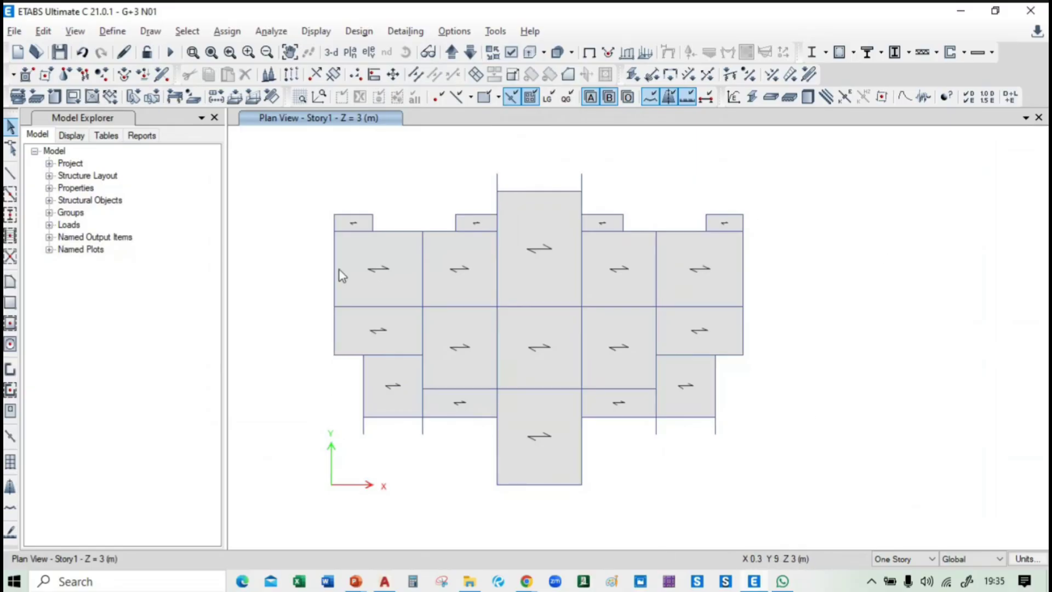
Step: Select the leftmost middle-row floor panel to check that it is a separate shell
middle_click_drag(340, 270, 344, 271)
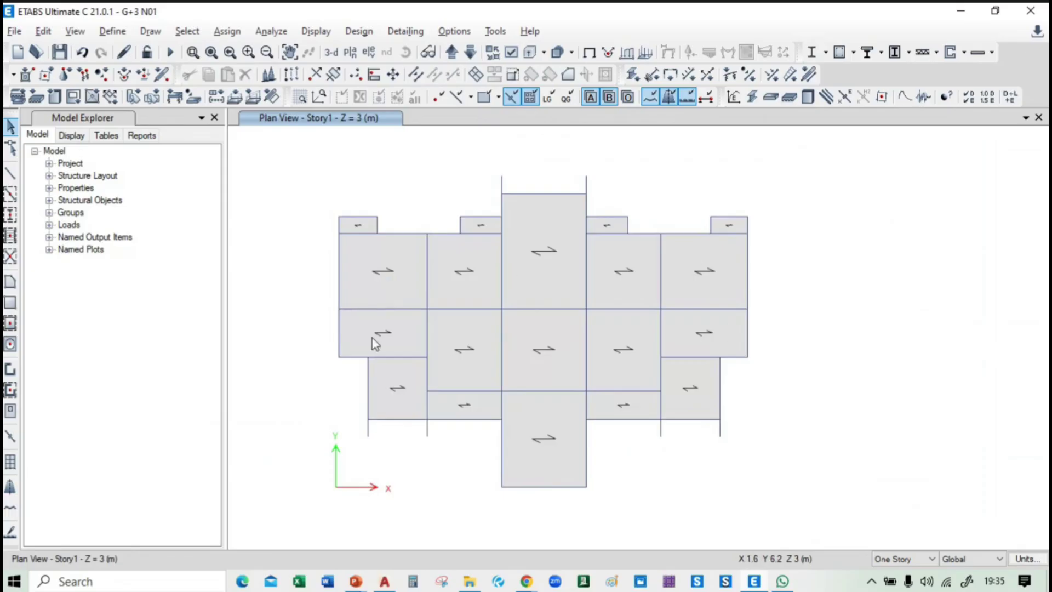
left_click(388, 340)
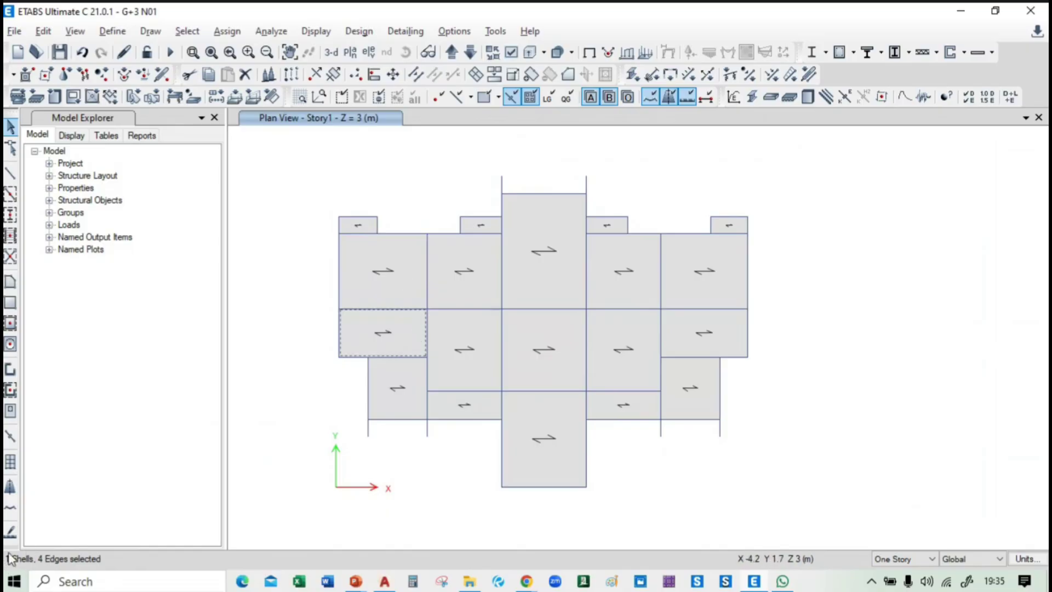
Step: Select the remaining Story1 floor panels one by one to check that each is a separate shell, and clear the selection
left_click(419, 255)
left_click(480, 273)
left_click(481, 332)
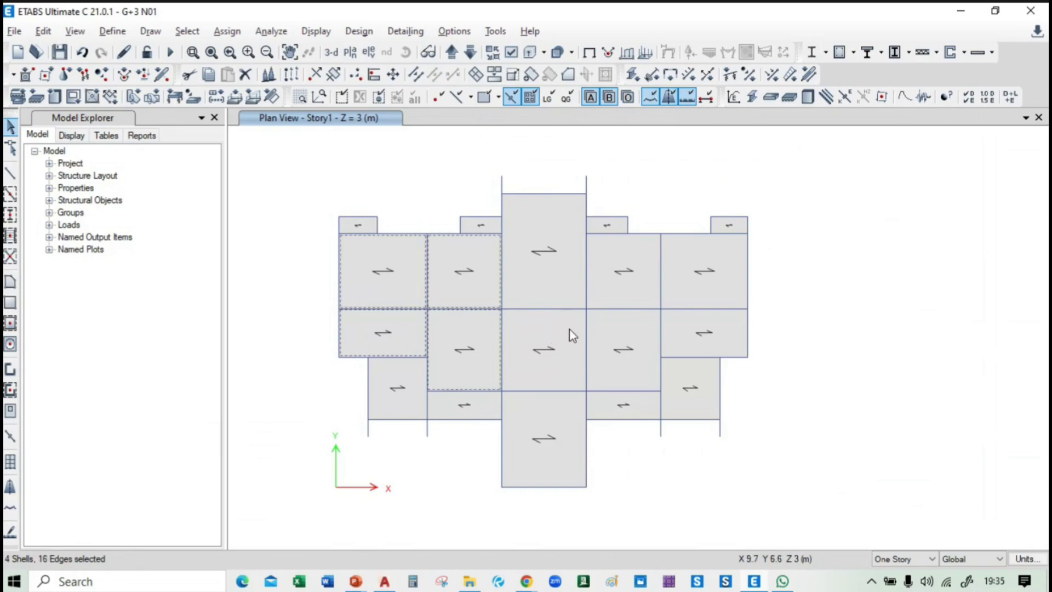
left_click(570, 330)
left_click(566, 273)
left_click(657, 277)
left_click(643, 345)
left_click(687, 255)
left_click(688, 402)
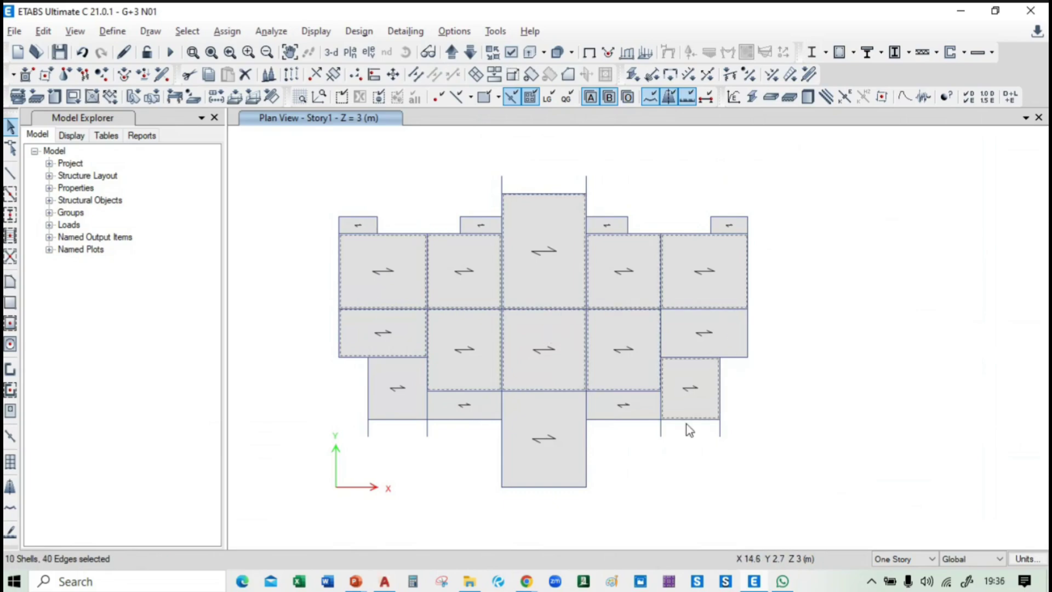
left_click(569, 430)
left_click(470, 406)
left_click(386, 364)
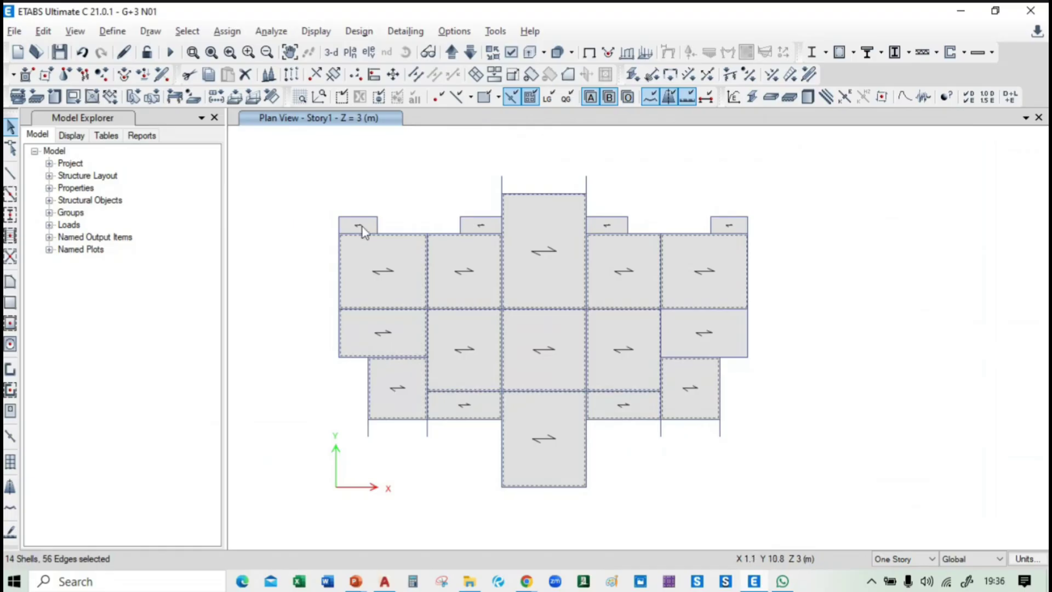
left_click(476, 228)
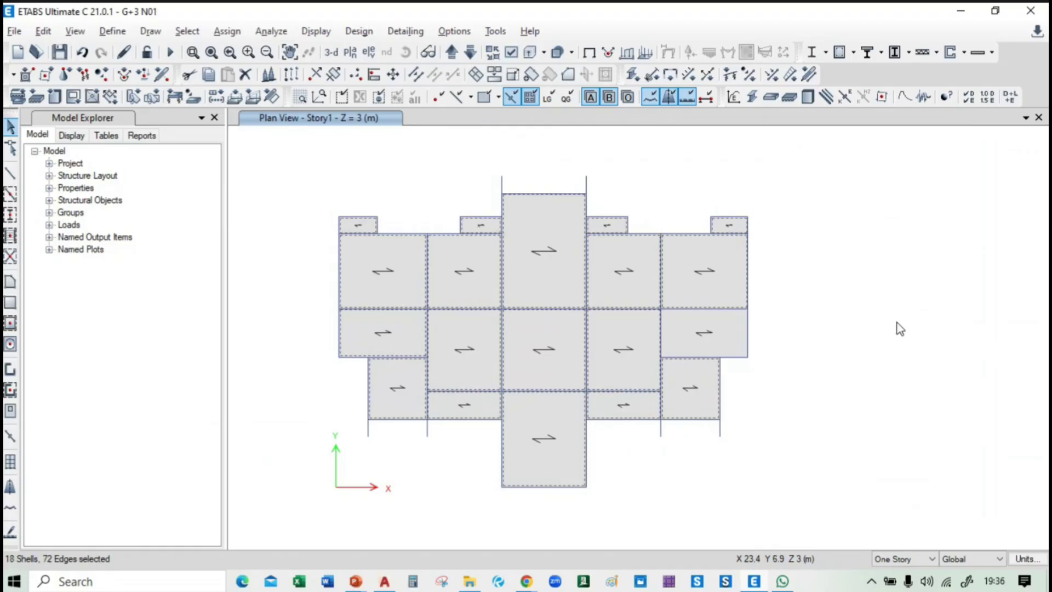
key("ctrl+q")
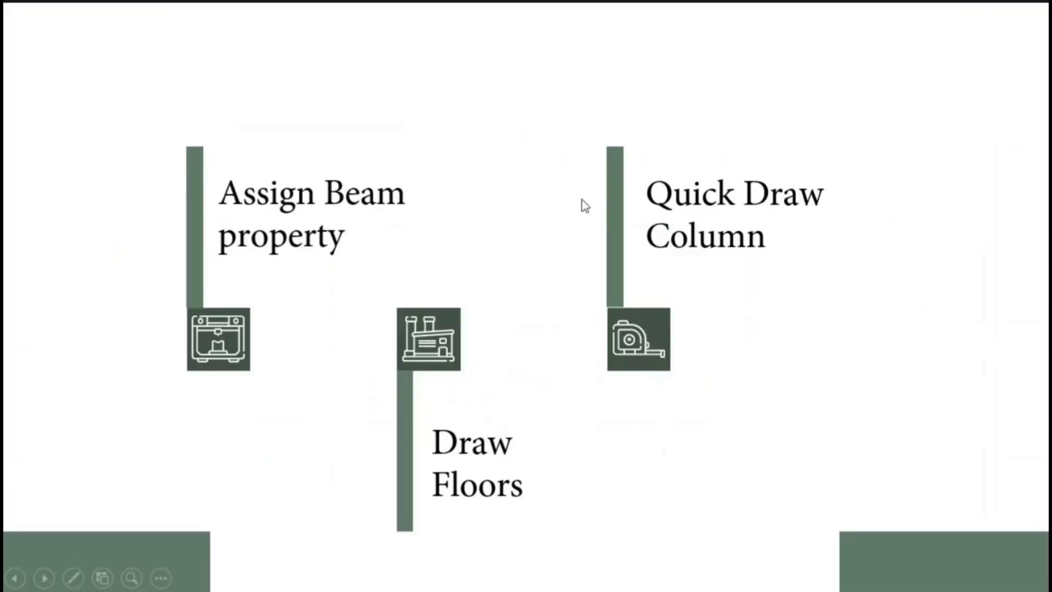
key("alt+Tab")
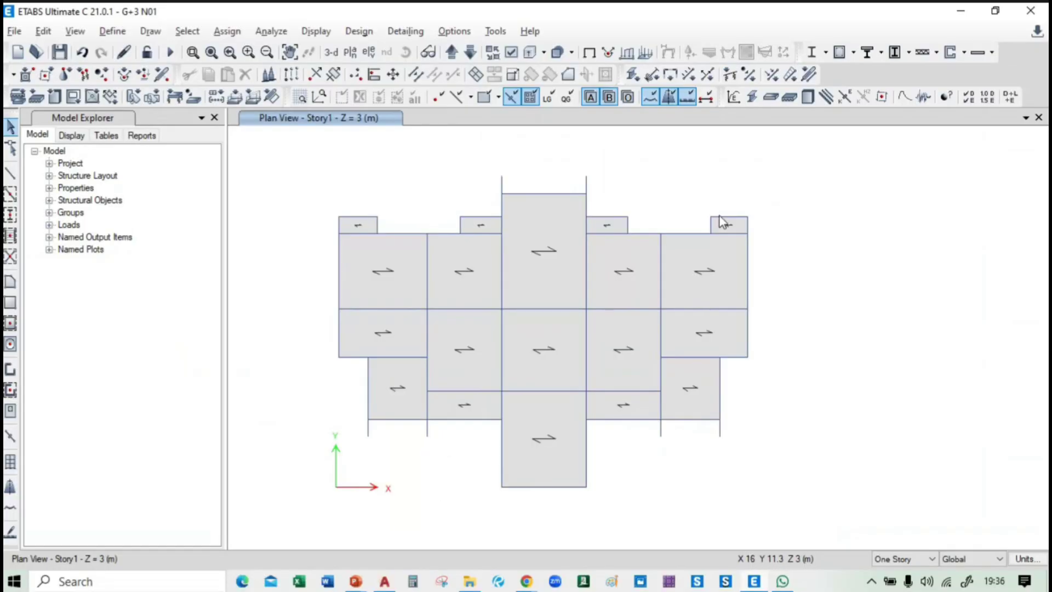
Step: Start Quick Draw Columns with the section property C1 300X450 M25
left_click(11, 229)
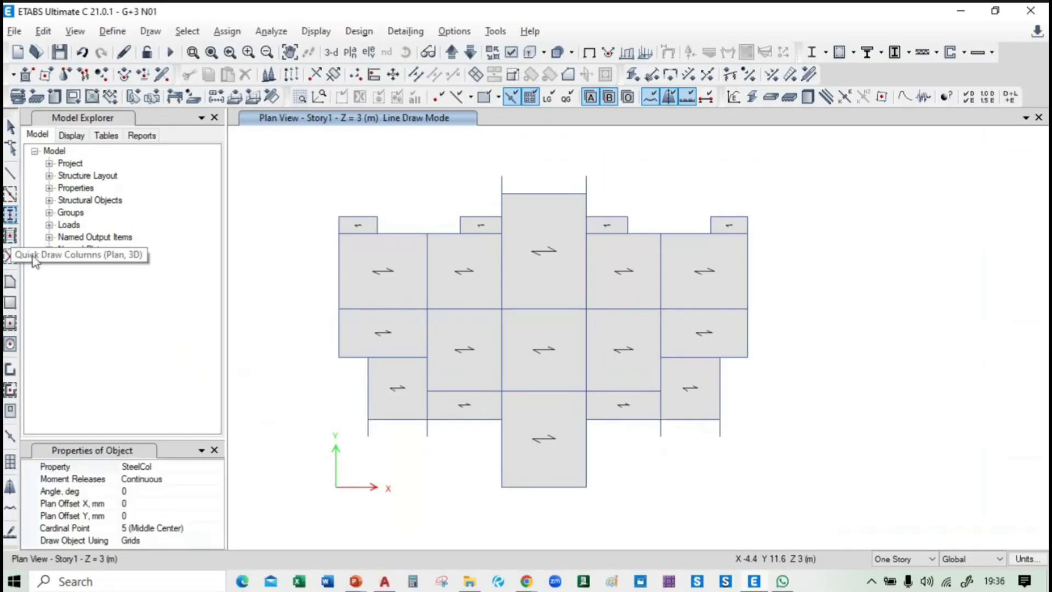
left_click(187, 469)
left_click(195, 469)
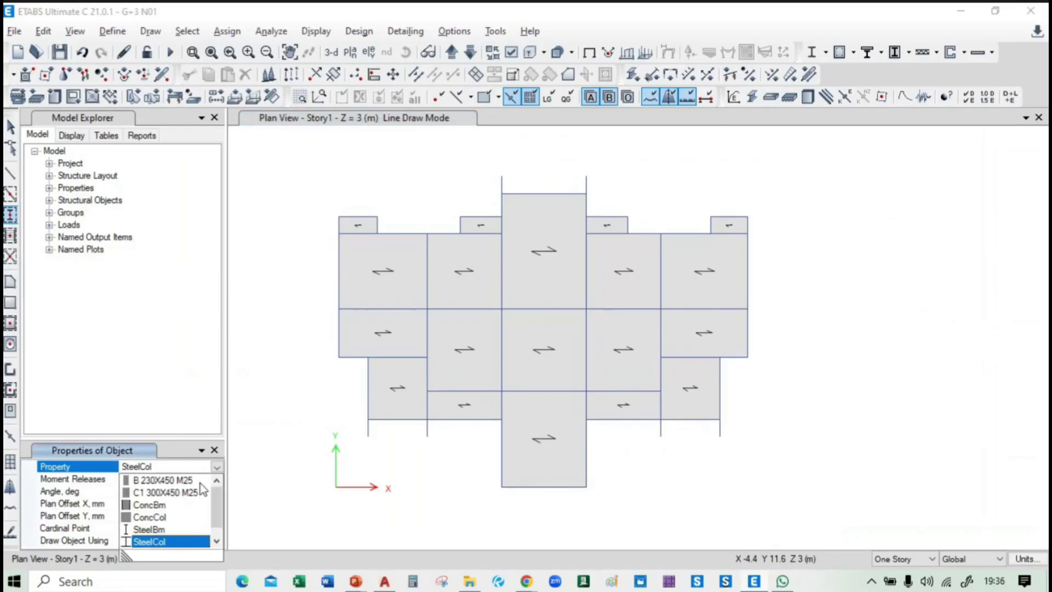
left_click(170, 493)
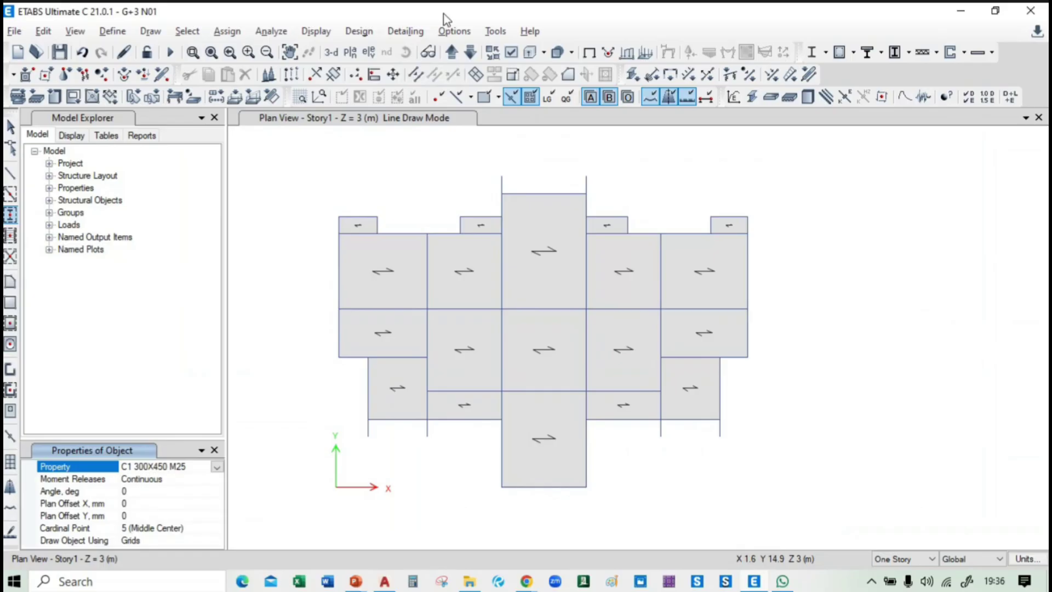
Step: Arrange ETABS side by side with the AutoCAD G+3 Residential building drawing, showing the left part of the ground floor roof framing plan
key("super+Right")
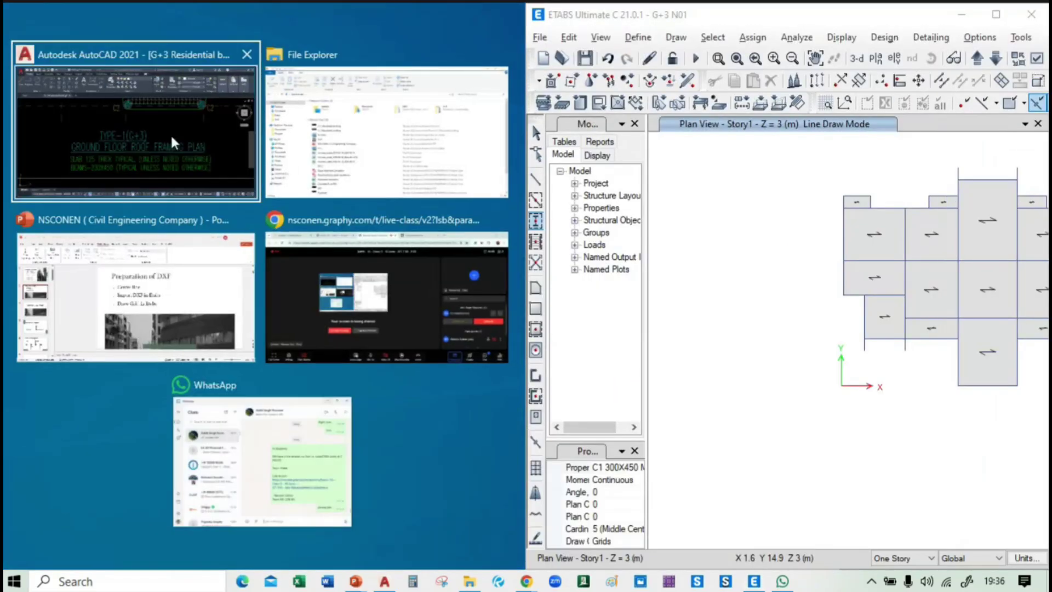
left_click(173, 142)
scroll(348, 291, "down", 2)
scroll(329, 291, "down", 8)
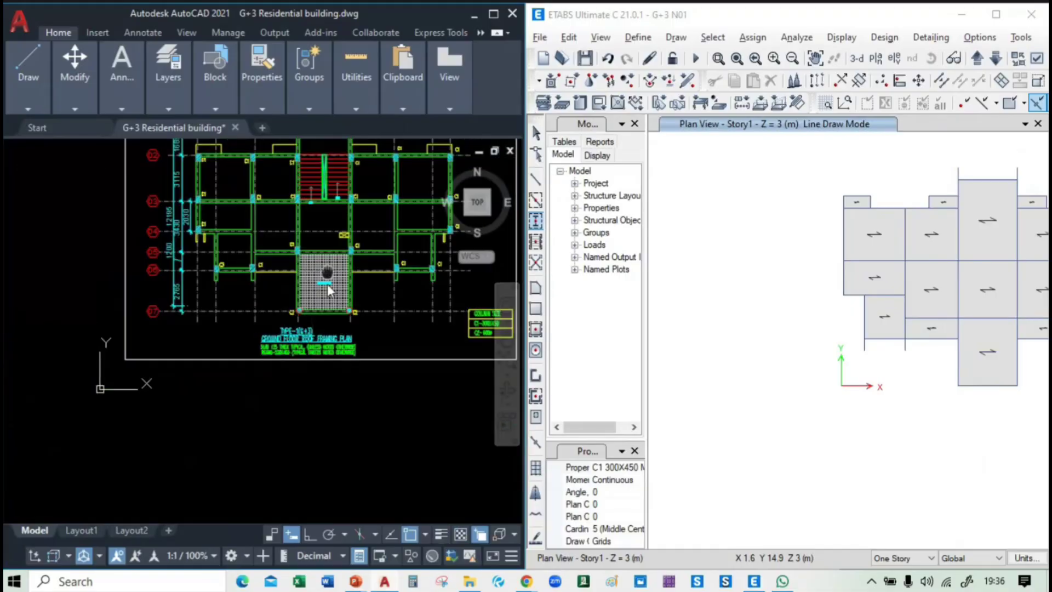
middle_click_drag(328, 278, 382, 385)
scroll(272, 326, "up", 5)
scroll(915, 277, "up", 1)
middle_click_drag(915, 276, 801, 389)
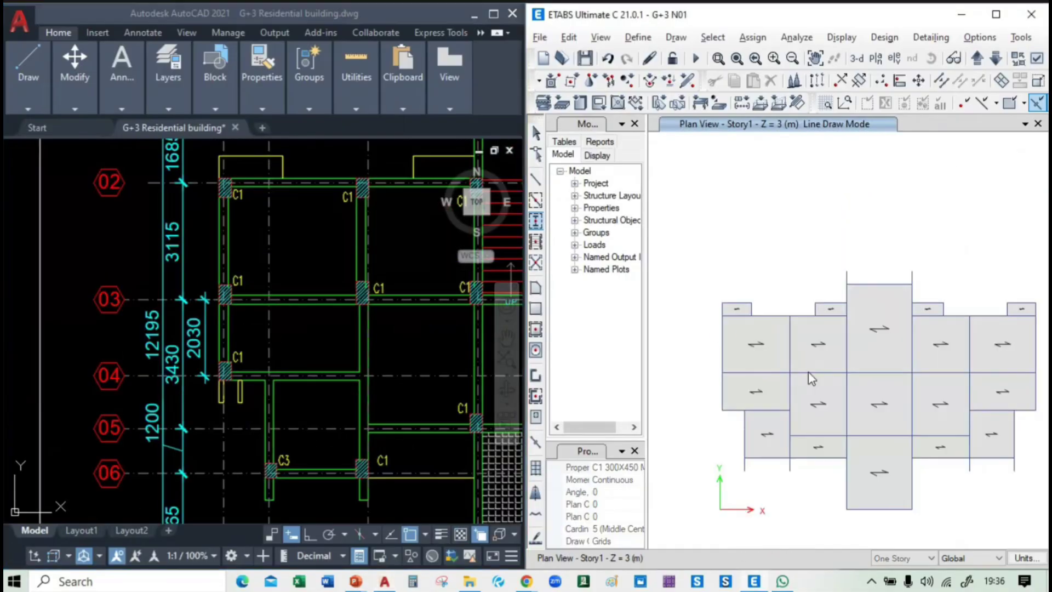
Step: Set the column angle to 90 degrees and place C1 columns at the three joints along the plan's left edge
scroll(719, 355, "up", 3)
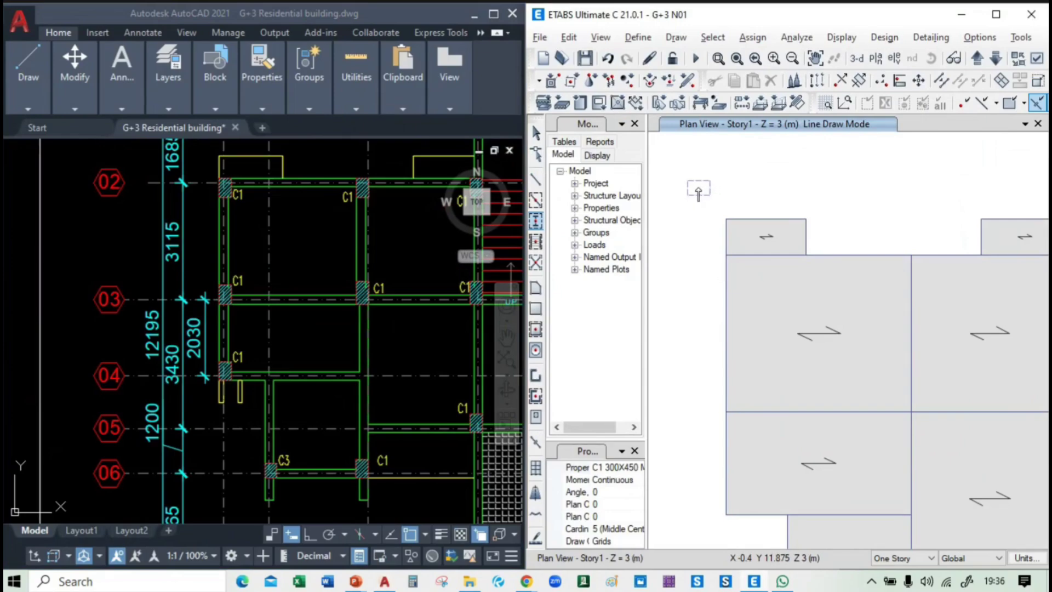
left_click(597, 491)
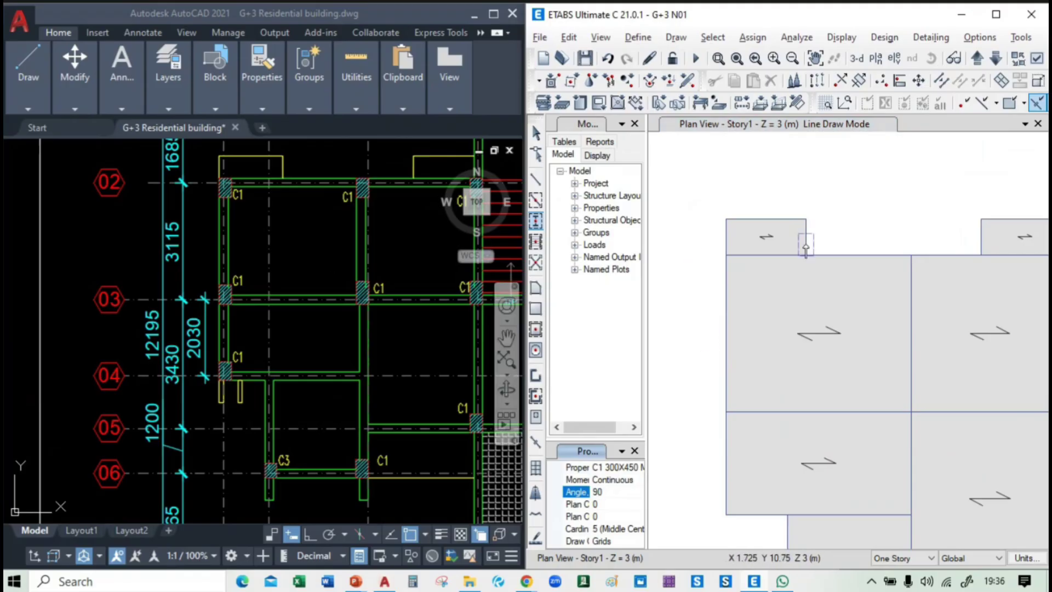
left_click(732, 257)
left_click(731, 412)
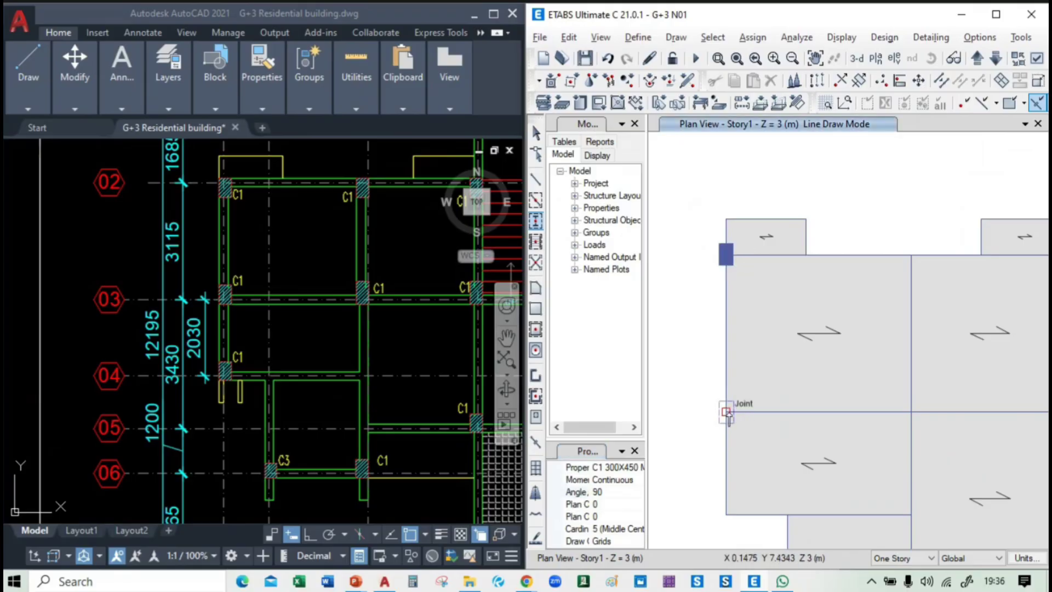
left_click(728, 515)
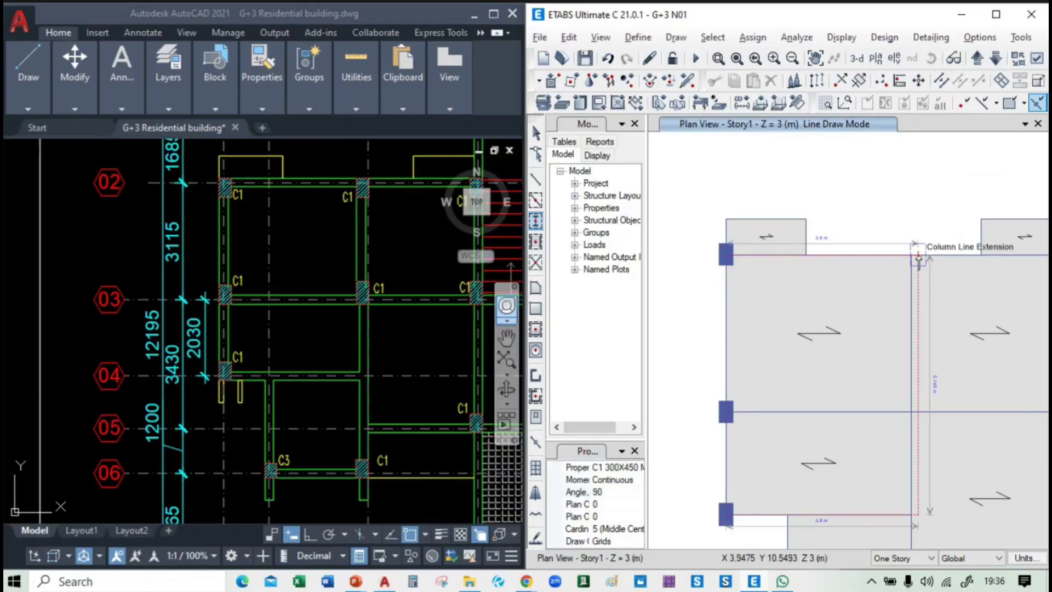
Step: Place C1 columns at the two upper joints of the second beam line and both bottom corners of the lower-left bay
left_click(910, 253)
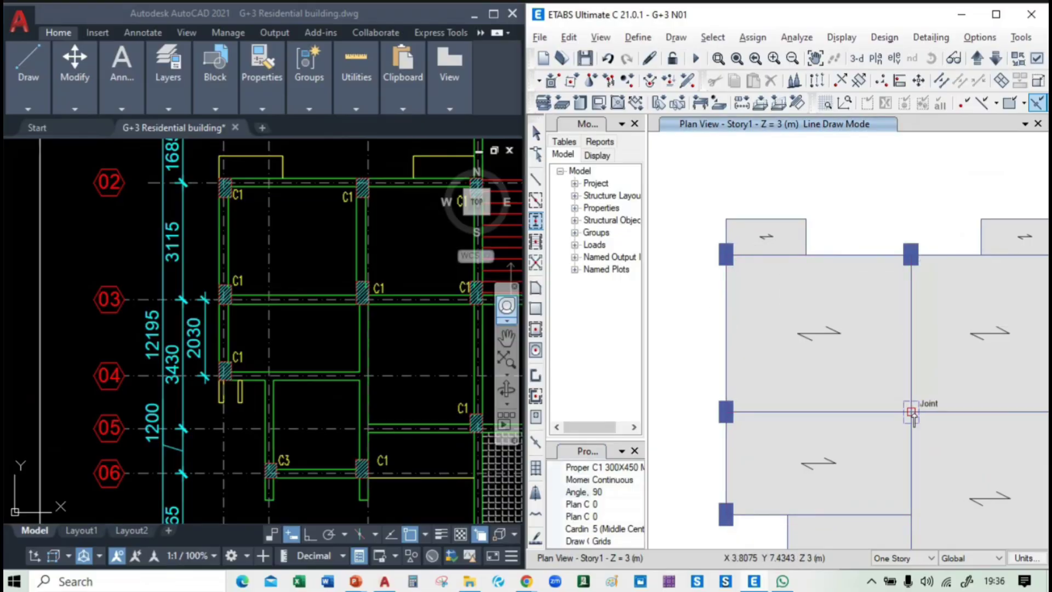
left_click(911, 411)
scroll(735, 262, "down", 2)
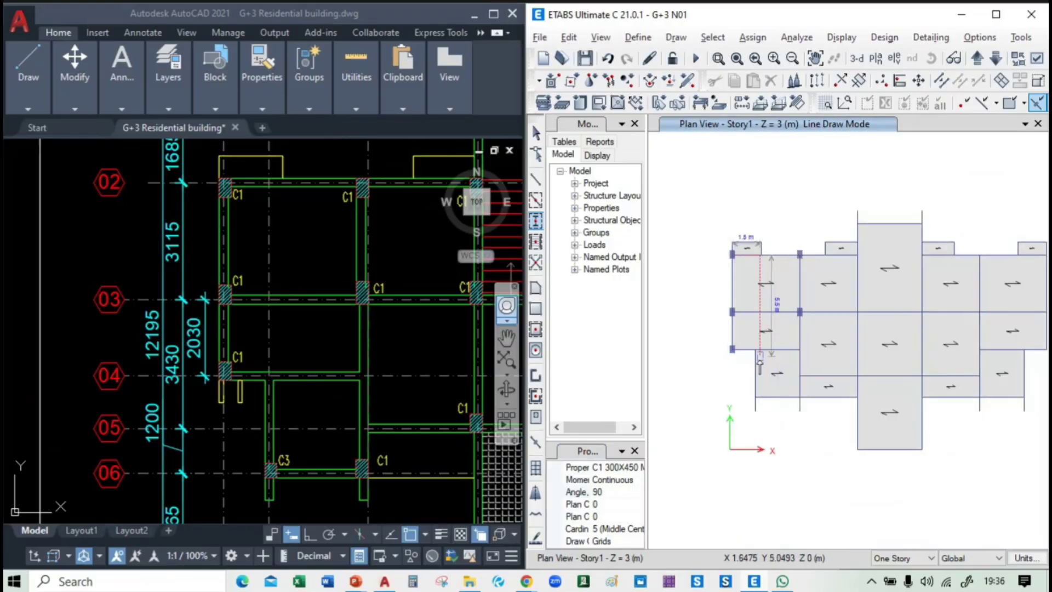
scroll(756, 411, "up", 3)
left_click(746, 387)
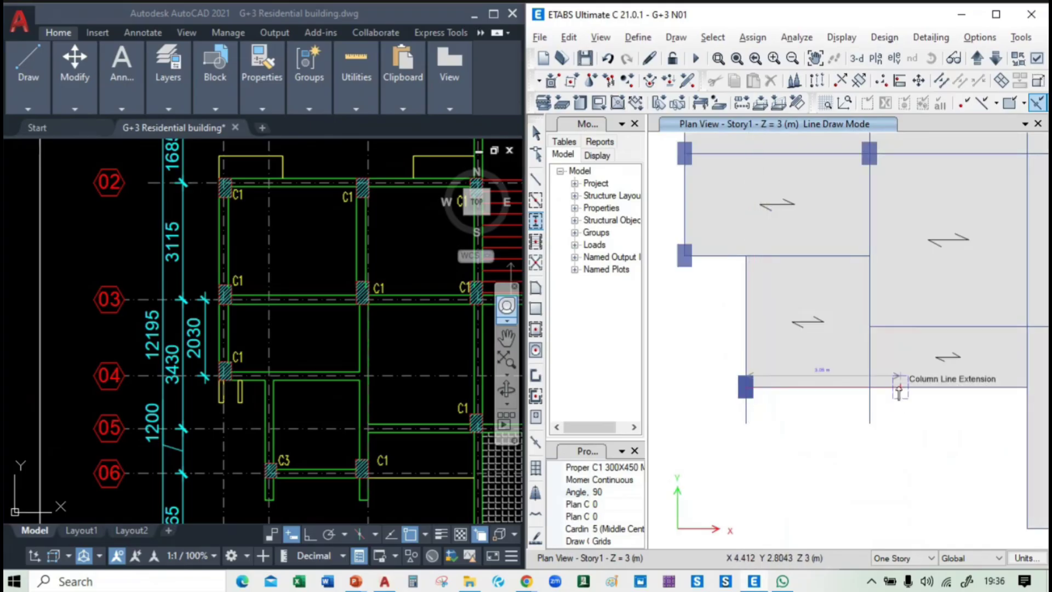
left_click(870, 388)
Step: Place four C1 columns up the left side of the central bay, on lines 05, 03 and 02 and at the topmost beam
middle_click_drag(964, 300, 818, 304)
left_click(880, 332)
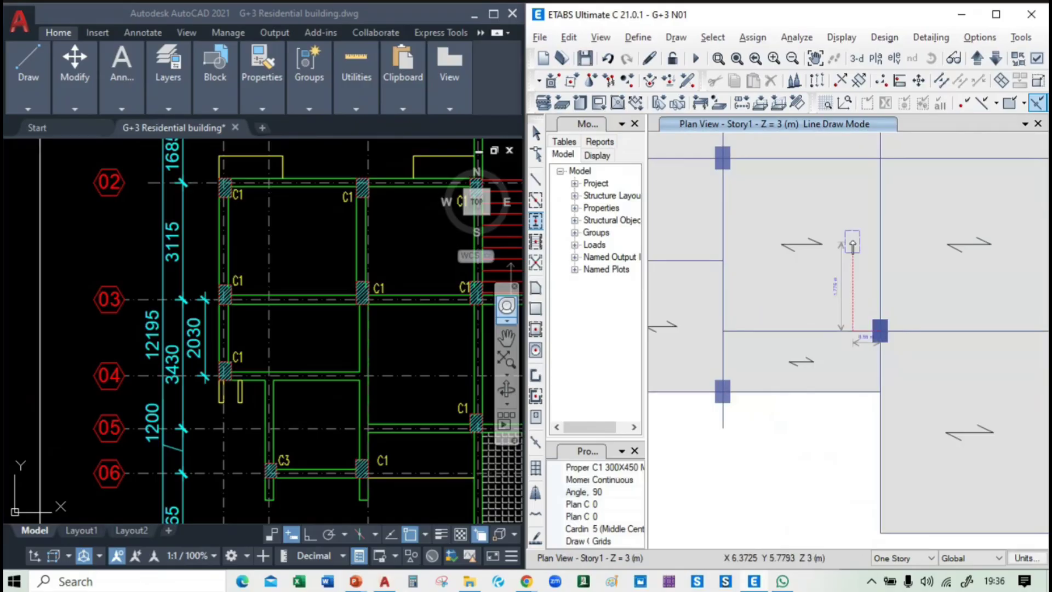
middle_click_drag(861, 228, 864, 392)
left_click(881, 324)
middle_click_drag(889, 224, 891, 436)
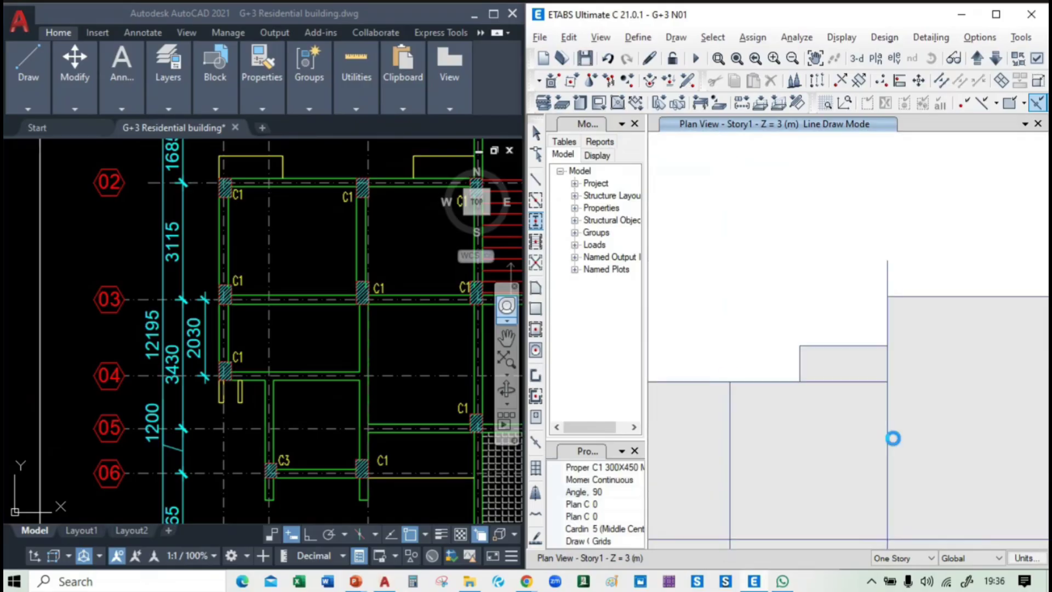
left_click(315, 267)
mouse_move(395, 246)
middle_mouse_down()
mouse_move(237, 287)
mouse_move(235, 306)
middle_mouse_up()
left_click(886, 382)
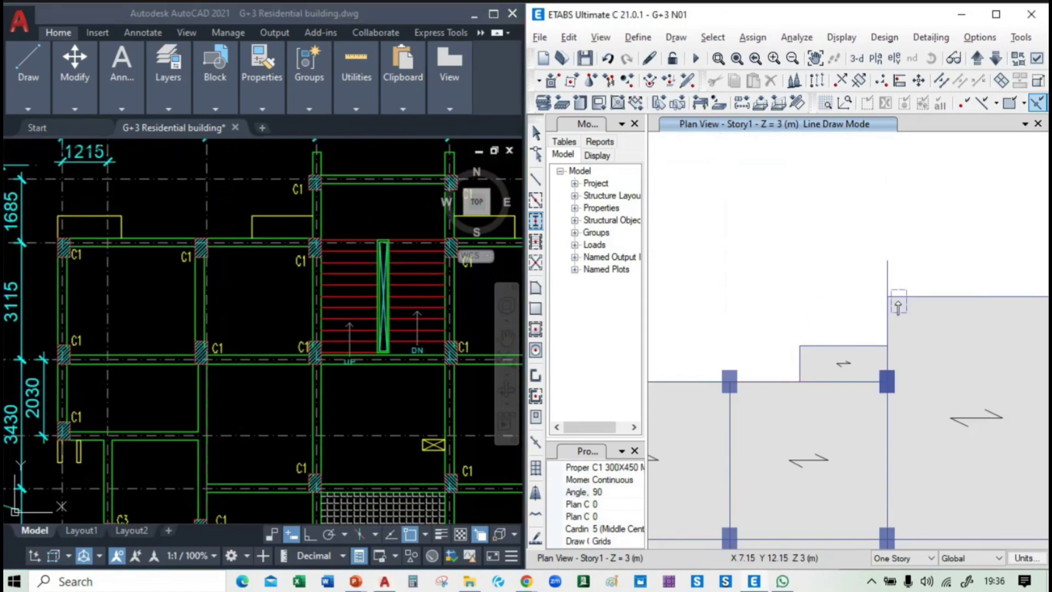
left_click(887, 296)
Step: Place four C1 columns down the right side of the central bay, mirroring those on its left side
middle_click_drag(371, 297, 248, 315)
middle_click_drag(932, 310, 586, 311)
left_click(717, 295)
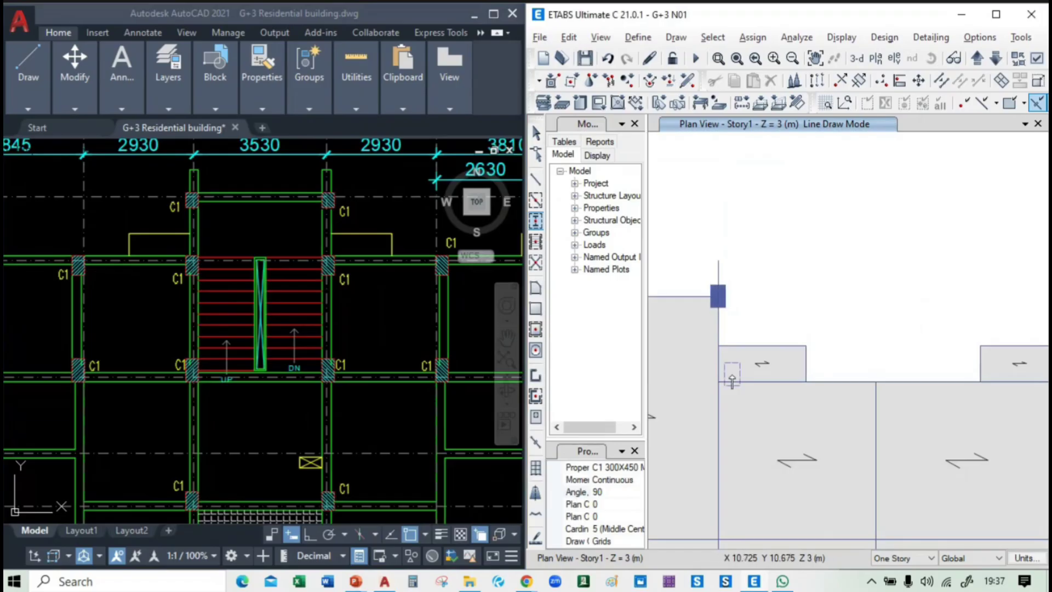
left_click(717, 382)
middle_click_drag(775, 460, 871, 294)
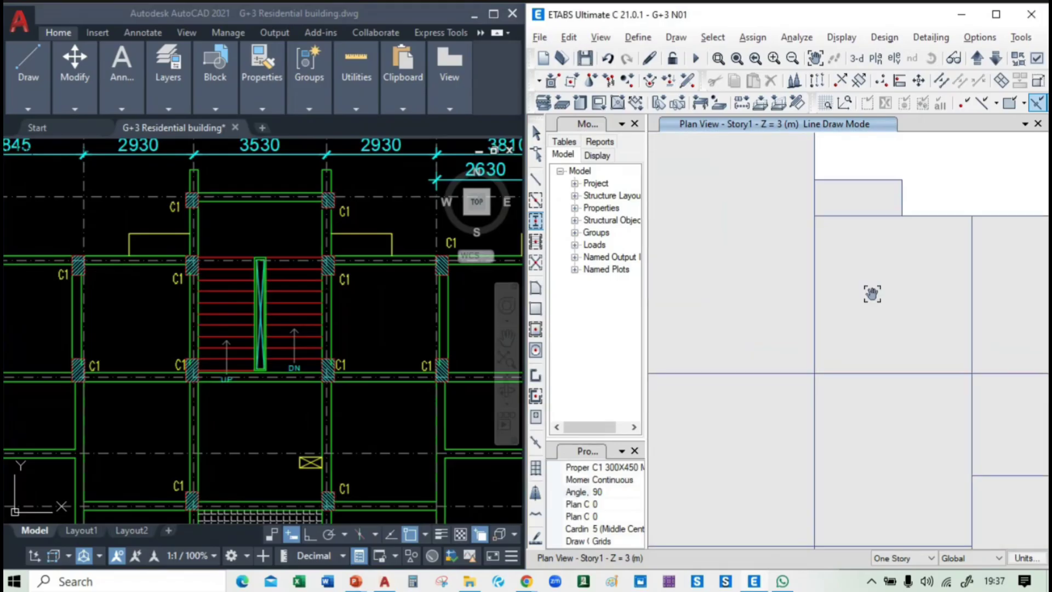
left_click(815, 373)
scroll(868, 311, "down", 3)
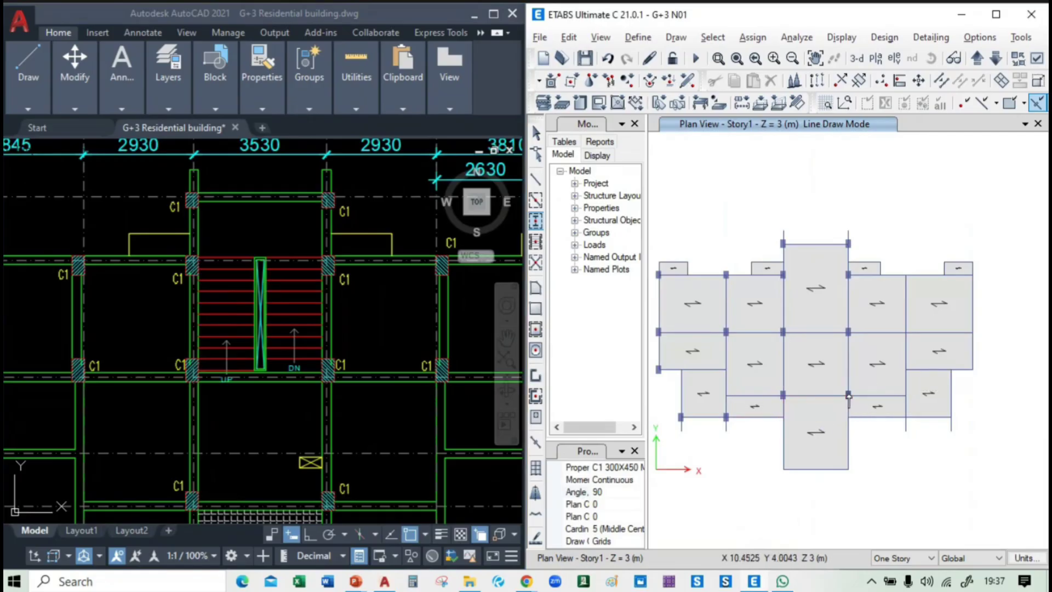
Step: Place C1 columns at the two upper joints of the beam line right of the central bay and three joints along the plan's right edge
middle_click_drag(931, 320, 829, 357)
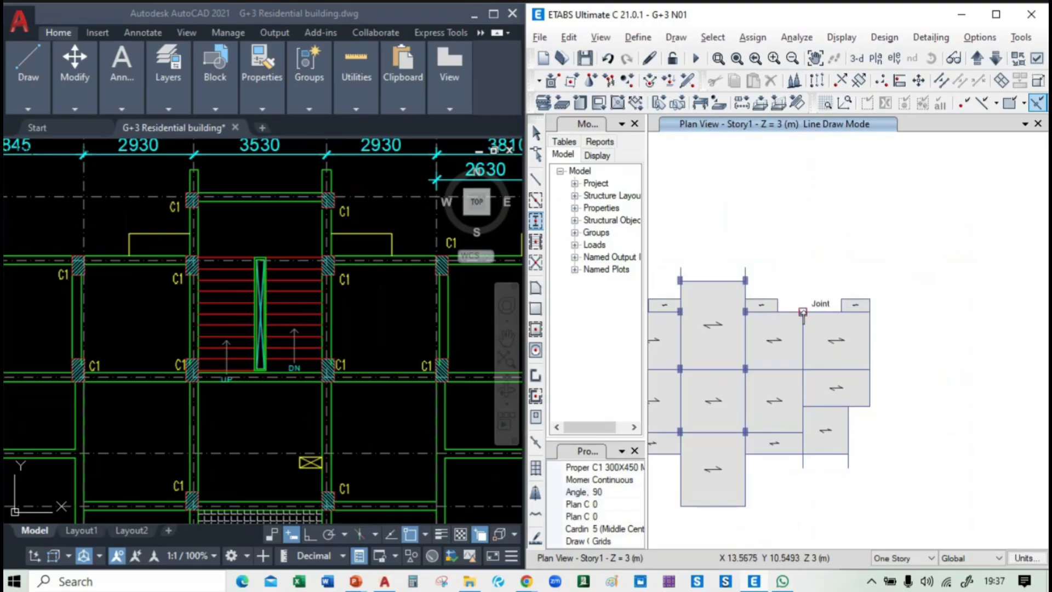
left_click(802, 312)
left_click(802, 368)
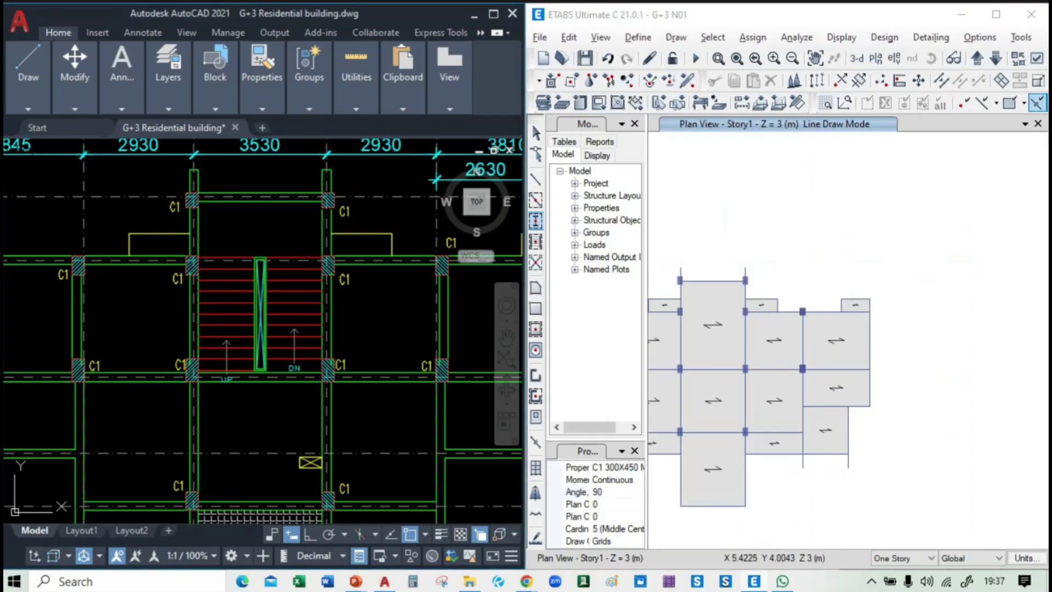
middle_click_drag(371, 406, 238, 348)
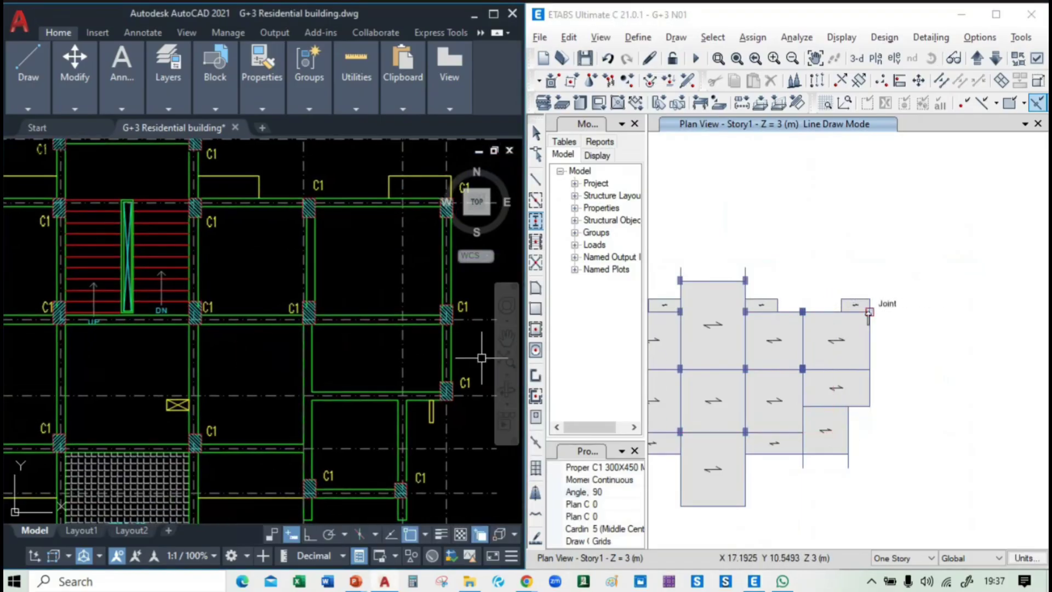
left_click(869, 312)
left_click(869, 368)
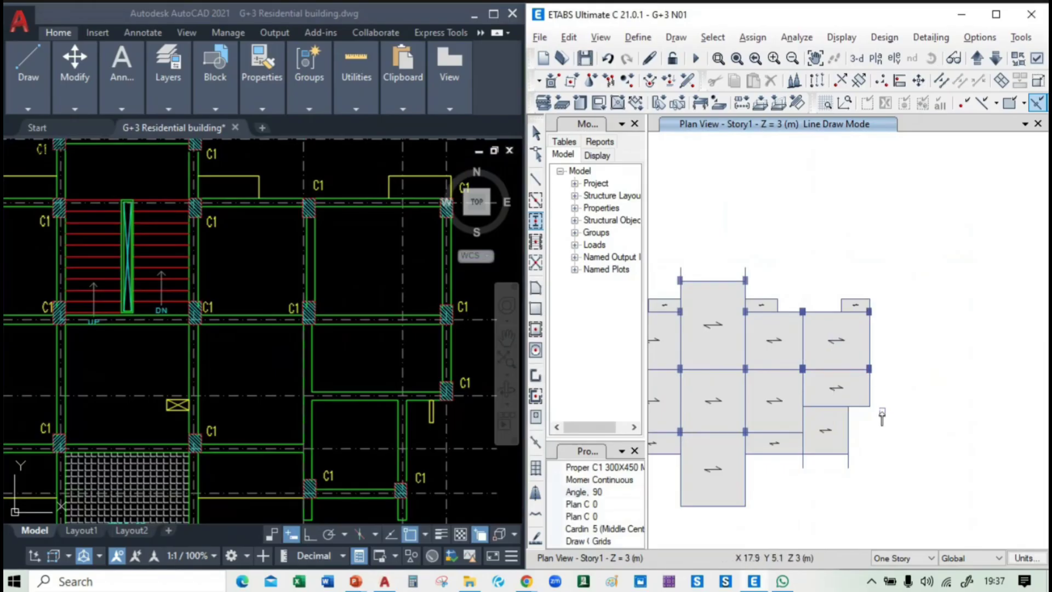
left_click(868, 406)
Step: Place C1 columns at both bottom corners of the lower-right bay, check the C2 column locations in the AutoCAD plan, and end column drawing
left_click(358, 473)
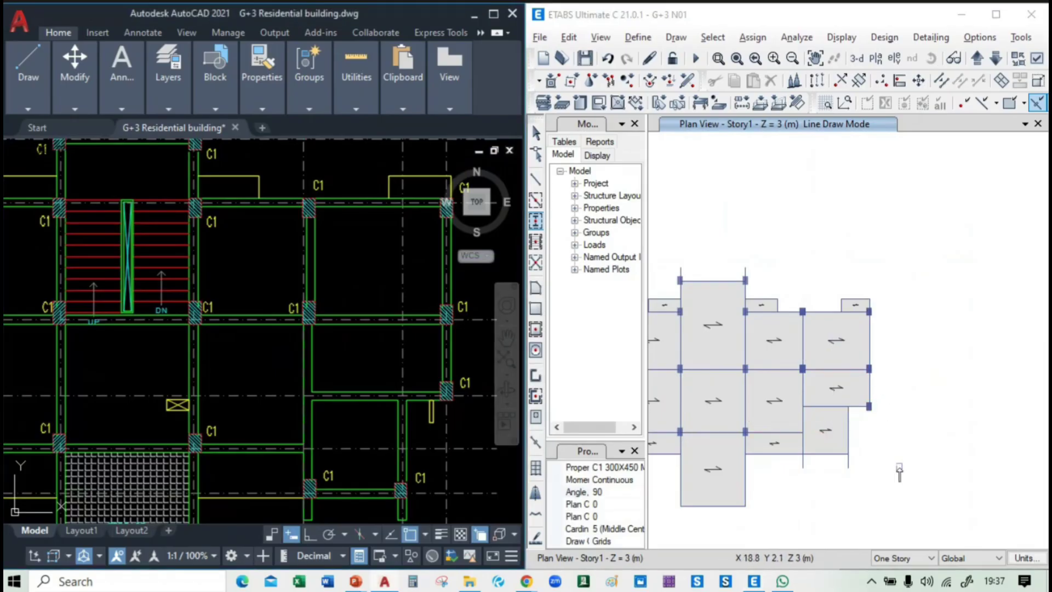
left_click(801, 455)
left_click(847, 454)
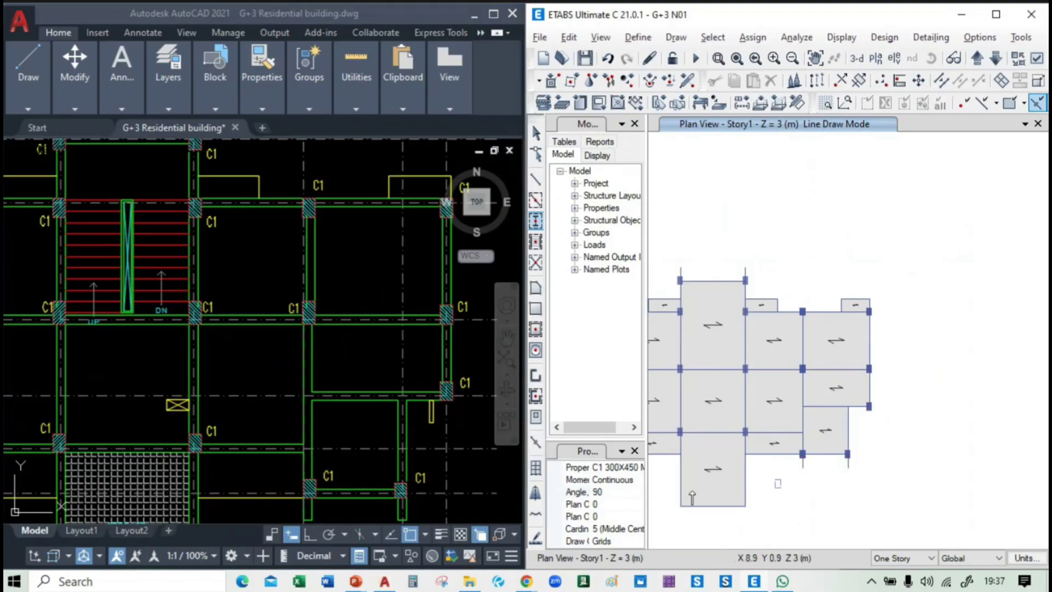
scroll(307, 440, "down", 2)
middle_click_drag(308, 439, 385, 253)
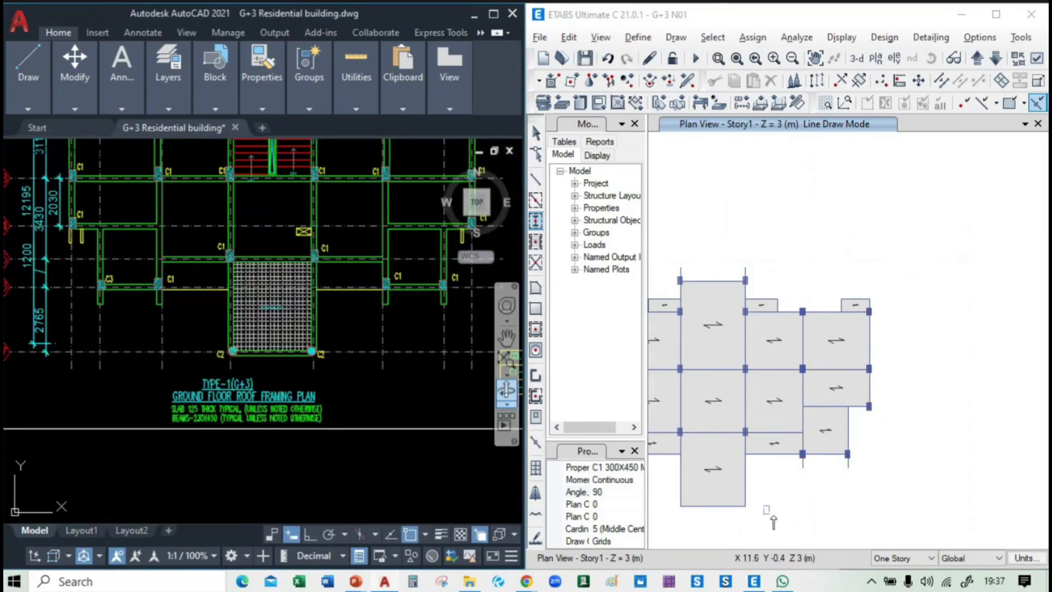
middle_click_drag(806, 522, 921, 467)
key("Escape")
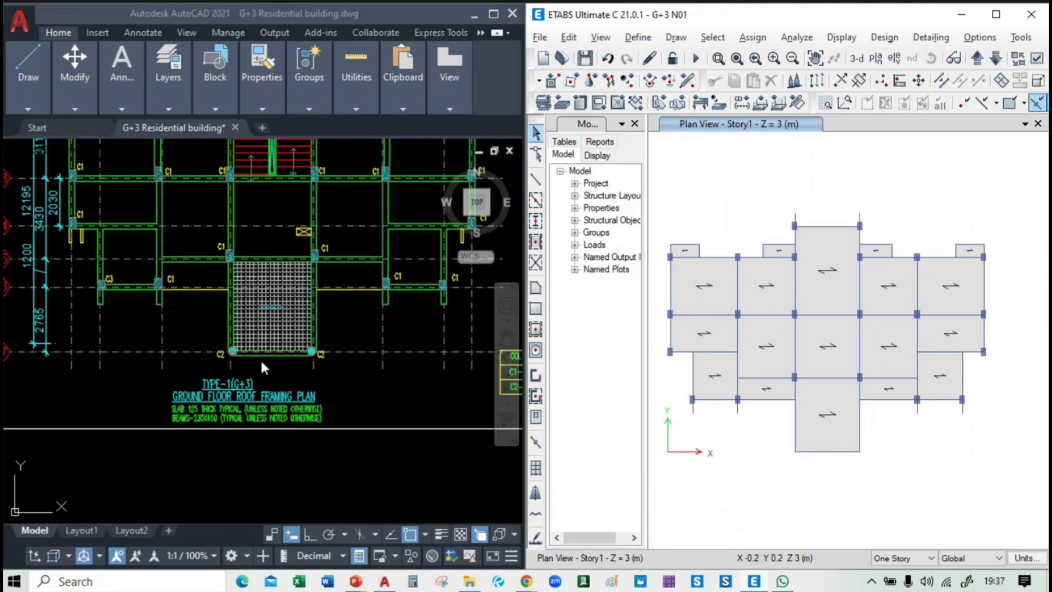
Step: Maximize the ETABS window and add a copy of the C1 300X450 M25 frame section
left_click(996, 14)
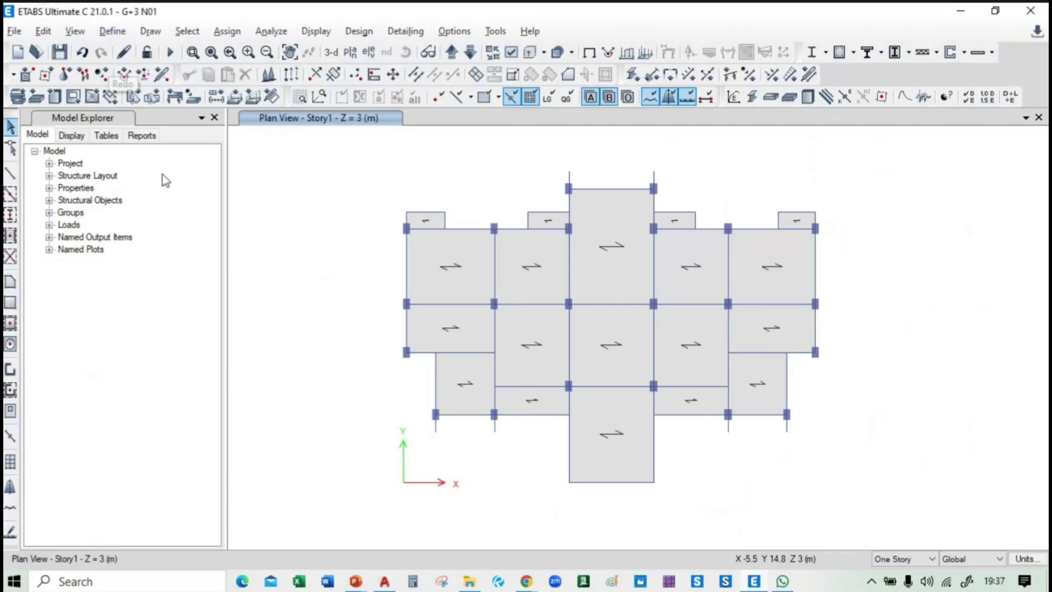
left_click(112, 32)
mouse_move(164, 74)
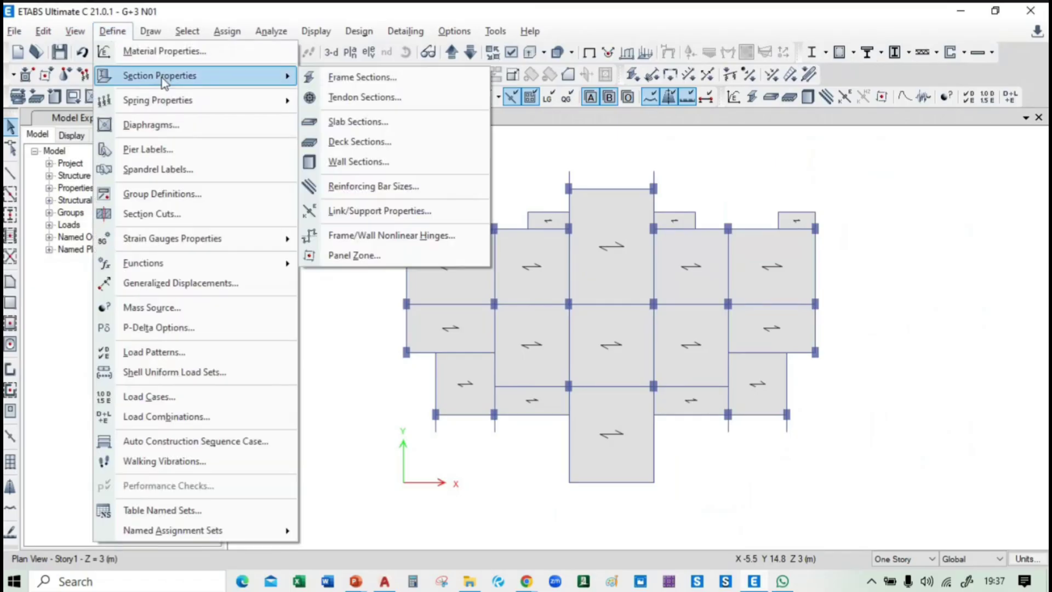
left_click(395, 77)
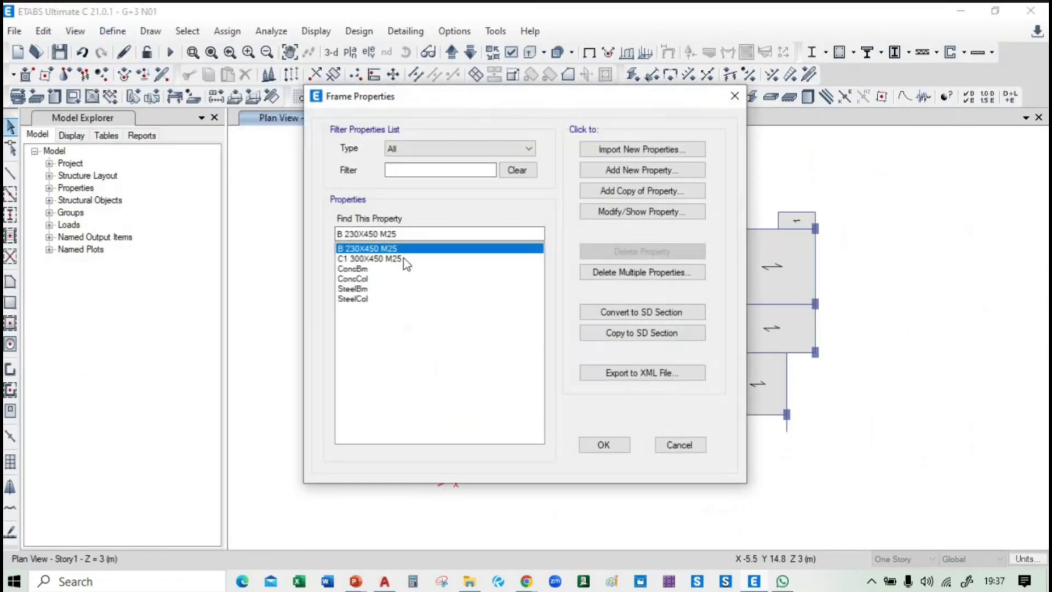
left_click(403, 258)
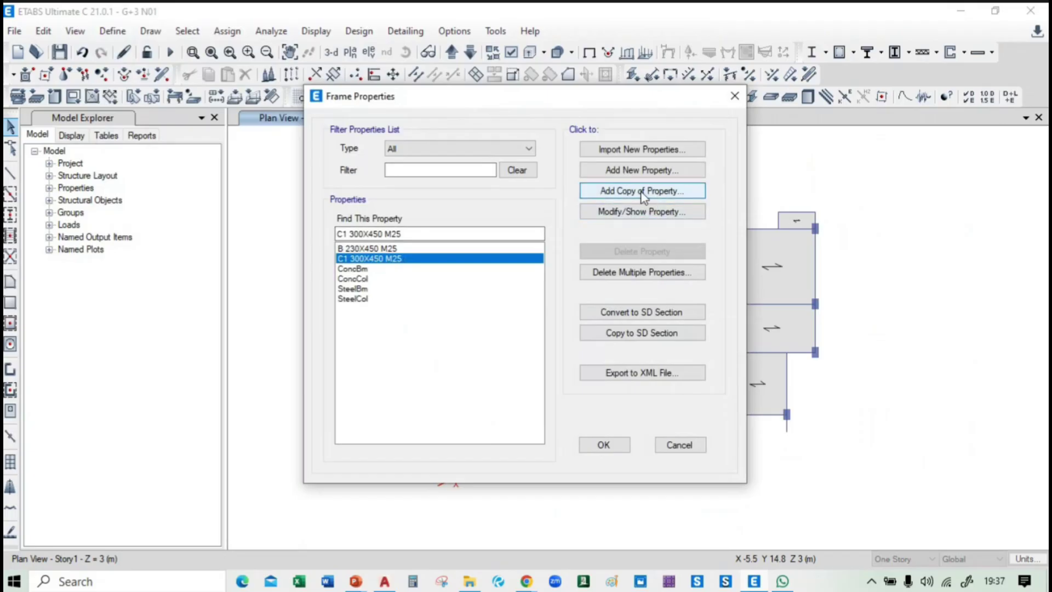
left_click(640, 190)
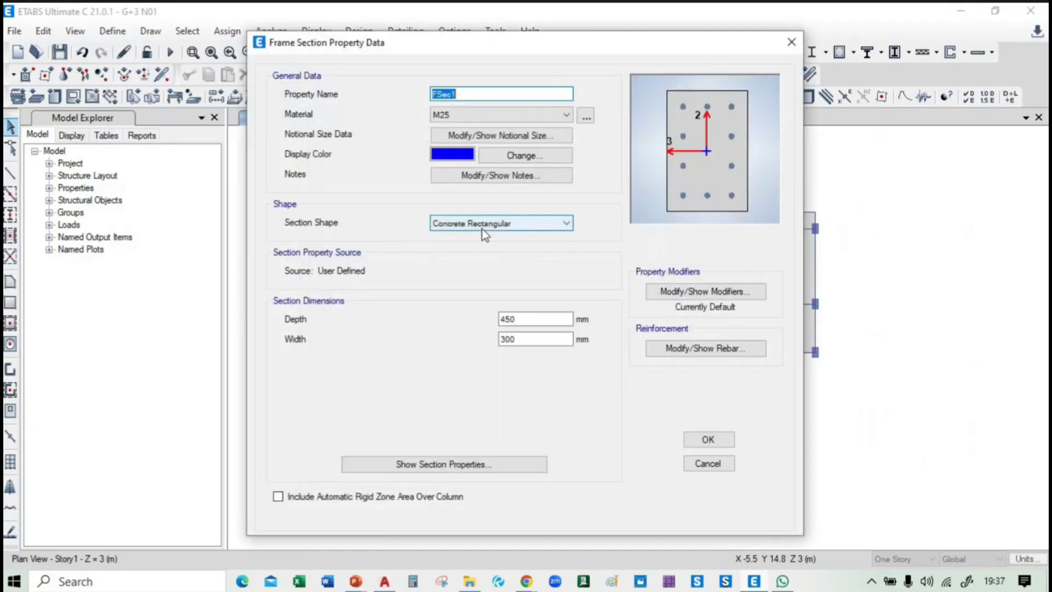
Step: Make the copied section a Concrete Circle named C2 400 M25 with a 400 mm diameter, and open its reinforcement data
left_click(482, 225)
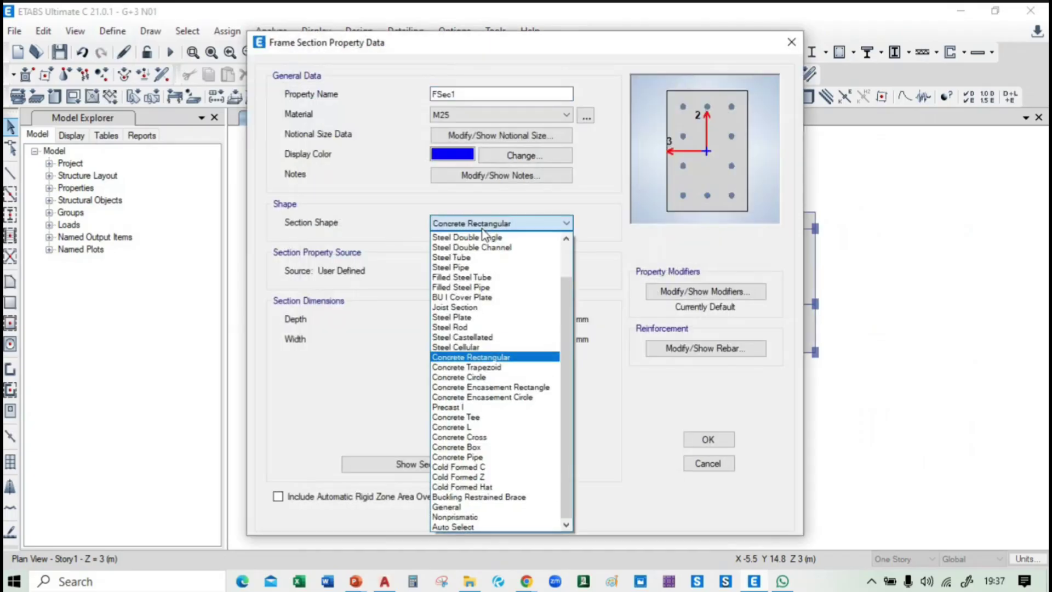
left_click(473, 378)
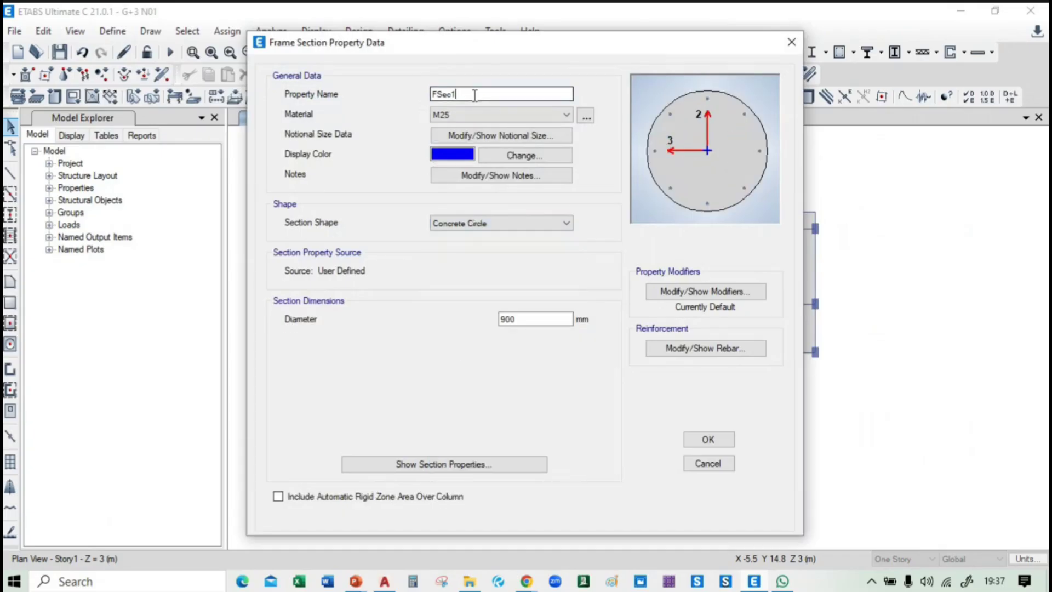
left_click_drag(472, 93, 429, 102)
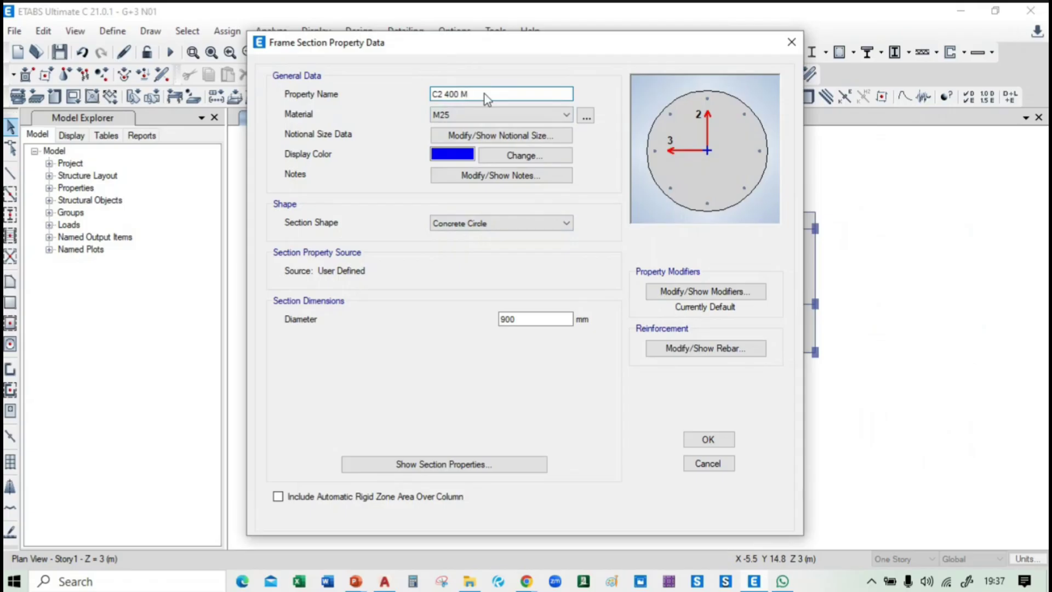
left_click_drag(526, 318, 486, 316)
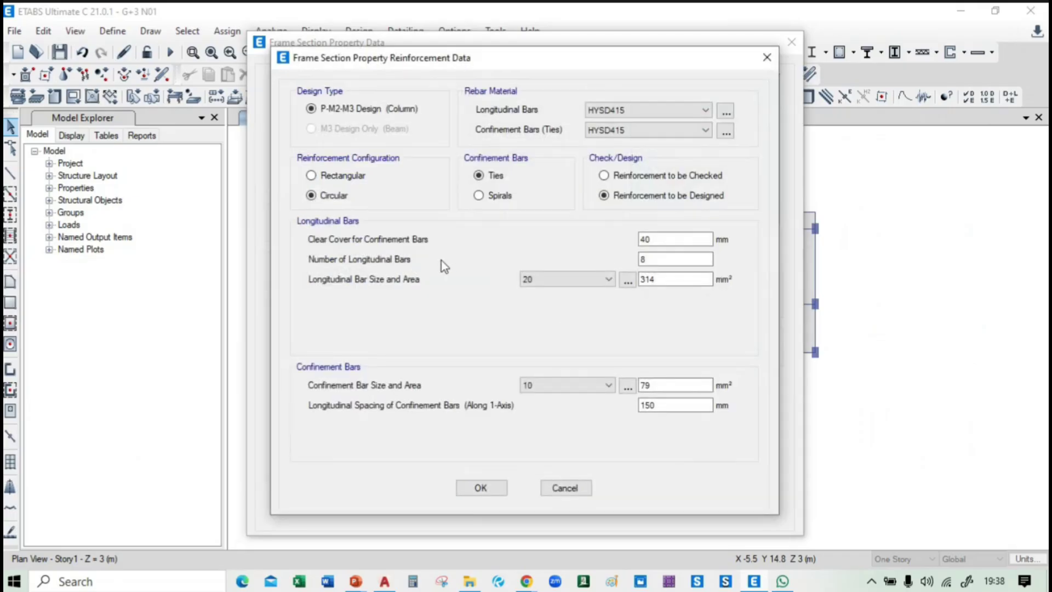
Step: Switch to Calculator and compute the circular column's circumference as 2 × 3.14 × 200
left_click(414, 582)
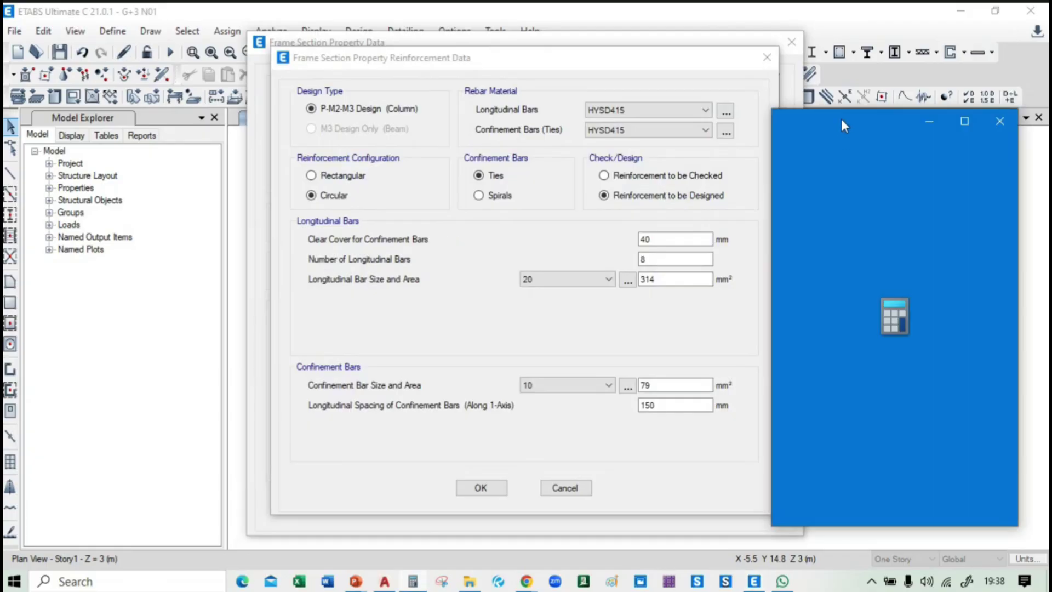
left_click_drag(844, 121, 167, 120)
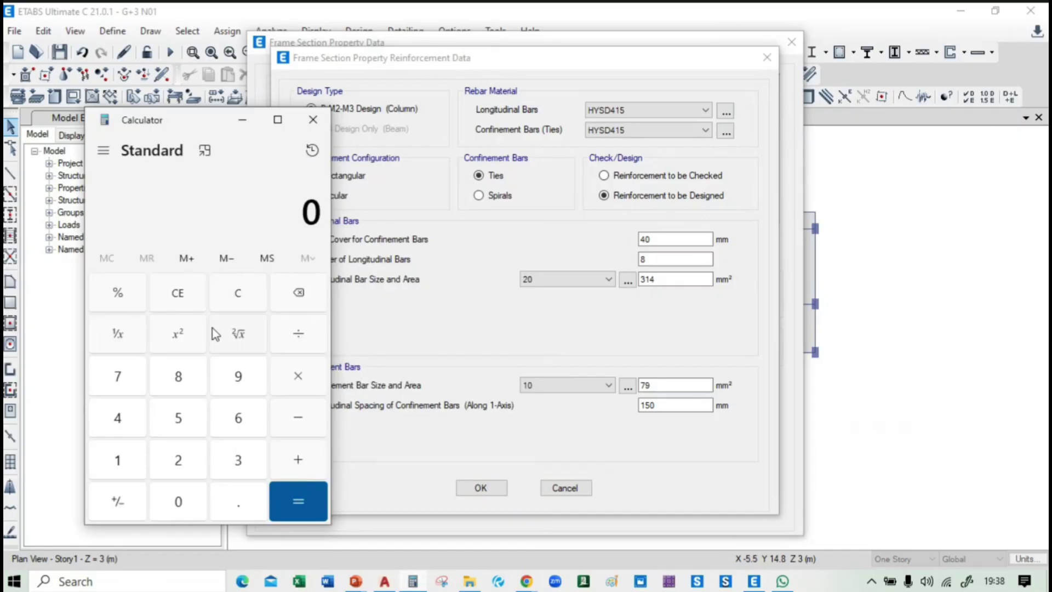
left_click(181, 459)
left_click(303, 383)
left_click(238, 470)
left_click(234, 502)
left_click(119, 466)
left_click(116, 430)
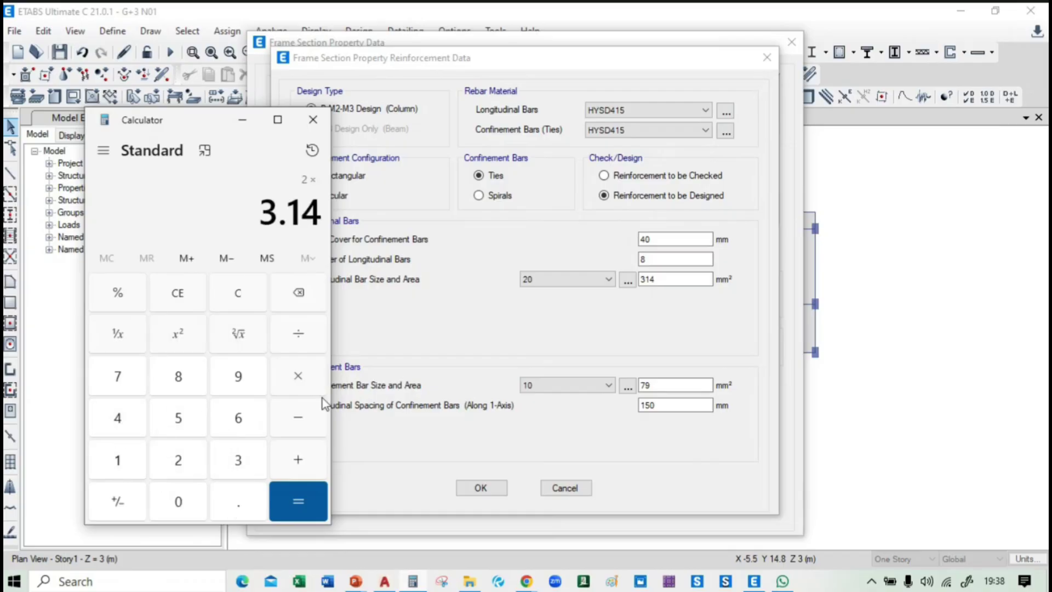
left_click(301, 378)
left_click(183, 457)
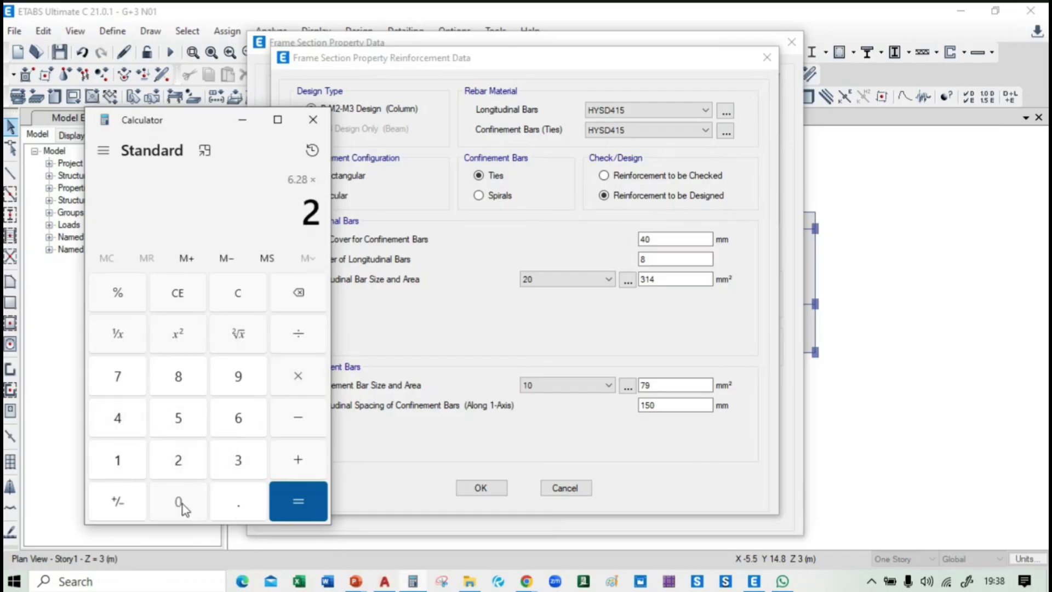
left_click(182, 503)
left_click(182, 502)
left_click(301, 500)
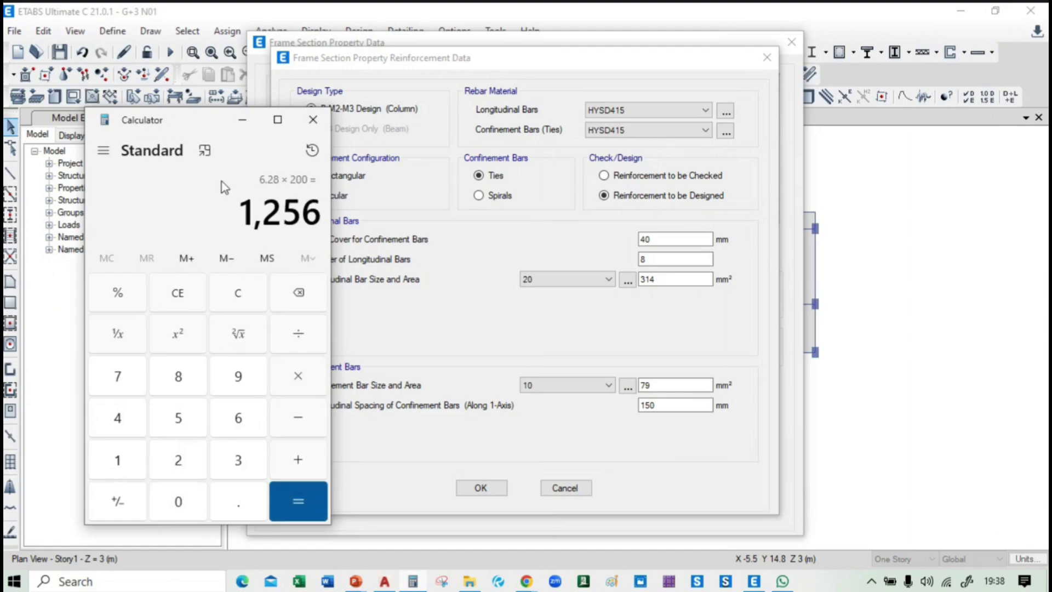
Step: Divide the circumference by 100 to get the number of bars, and close the calculator
left_click(299, 337)
left_click(120, 465)
left_click(178, 501)
left_click(178, 501)
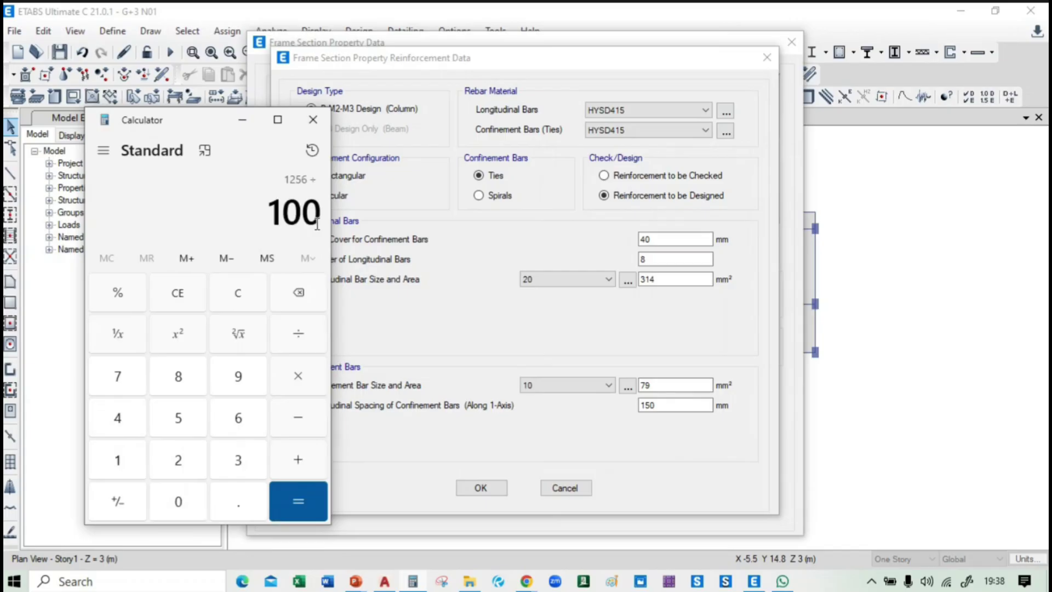
left_click(311, 496)
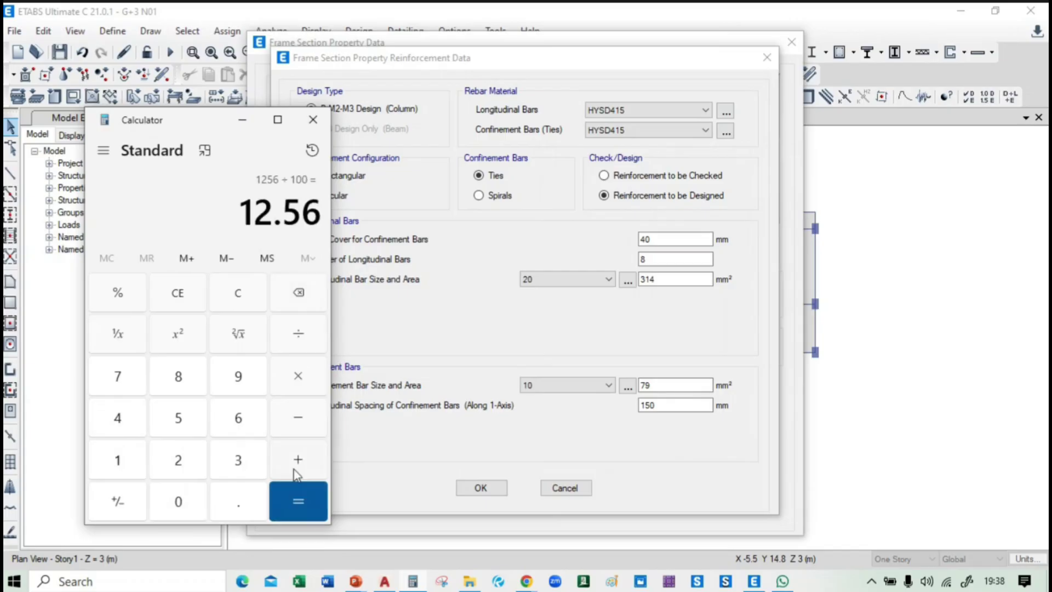
left_click(313, 119)
Step: Set the C2 column's number of longitudinal bars to 12 and accept the new frame section
left_click(642, 257)
type("102")
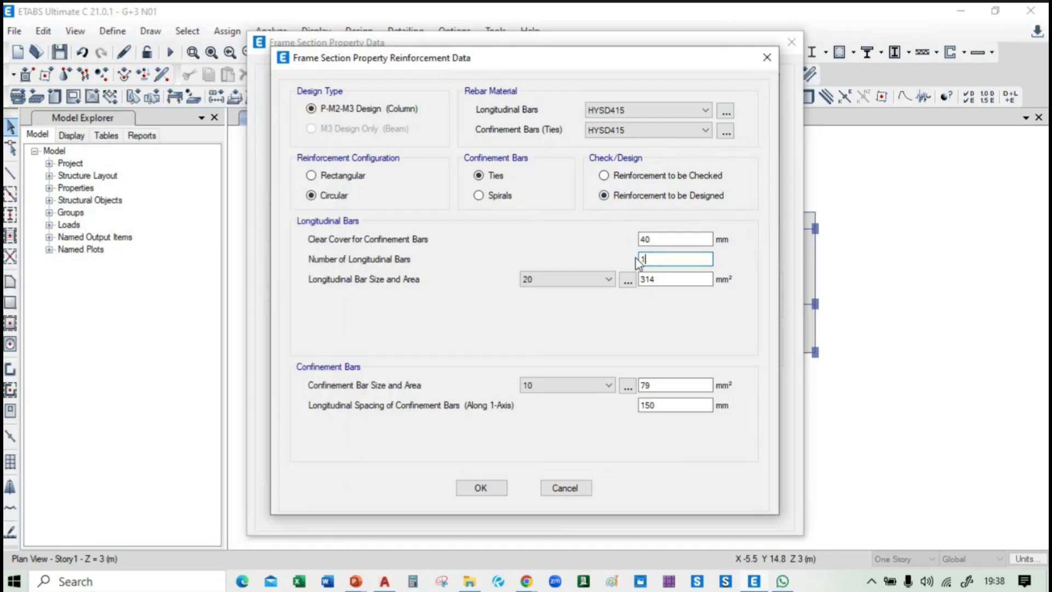
left_click(480, 488)
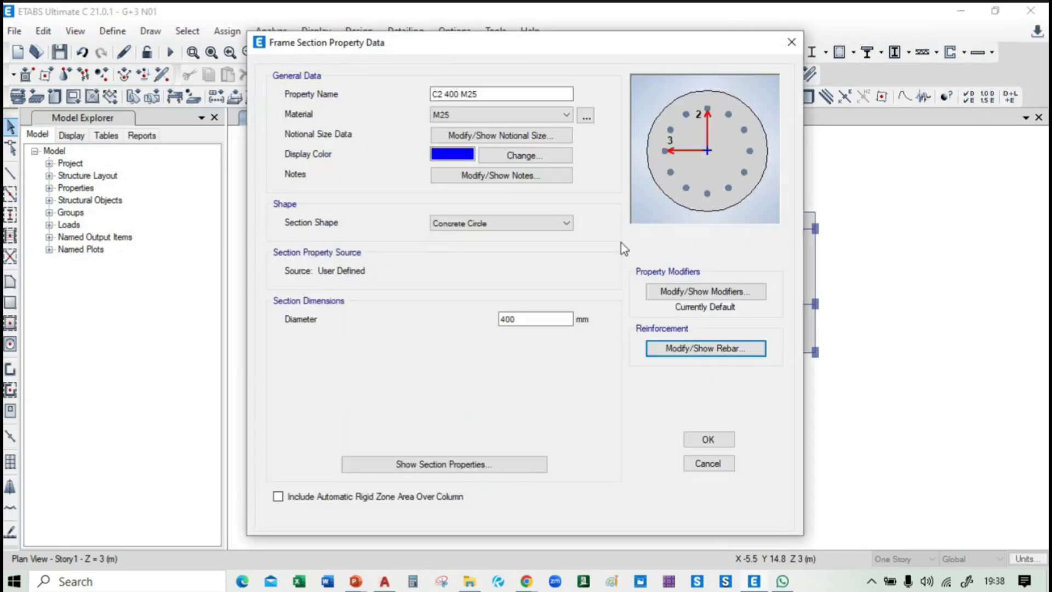
left_click(708, 440)
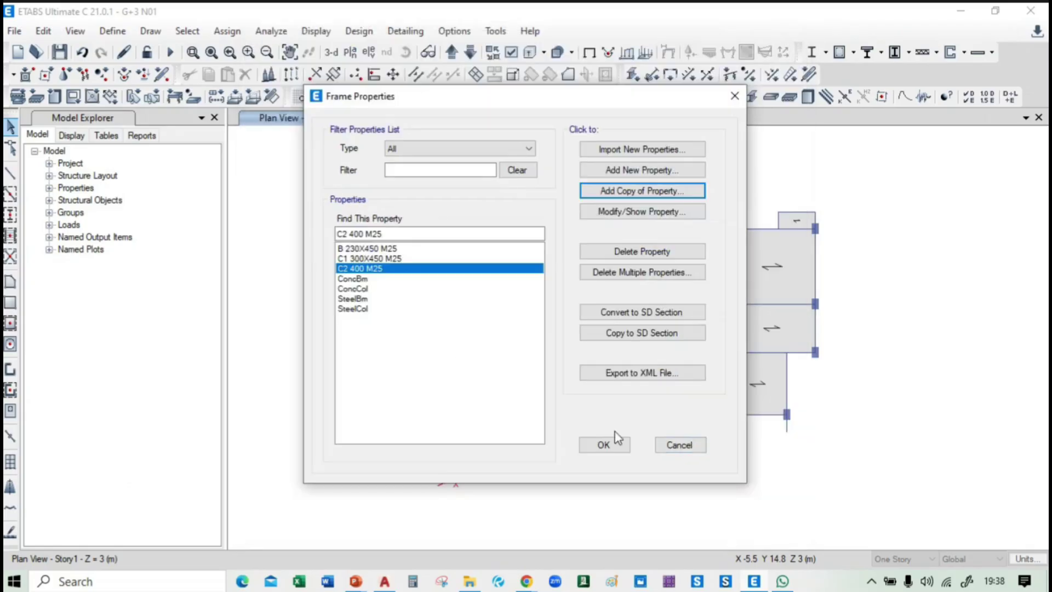
left_click(613, 446)
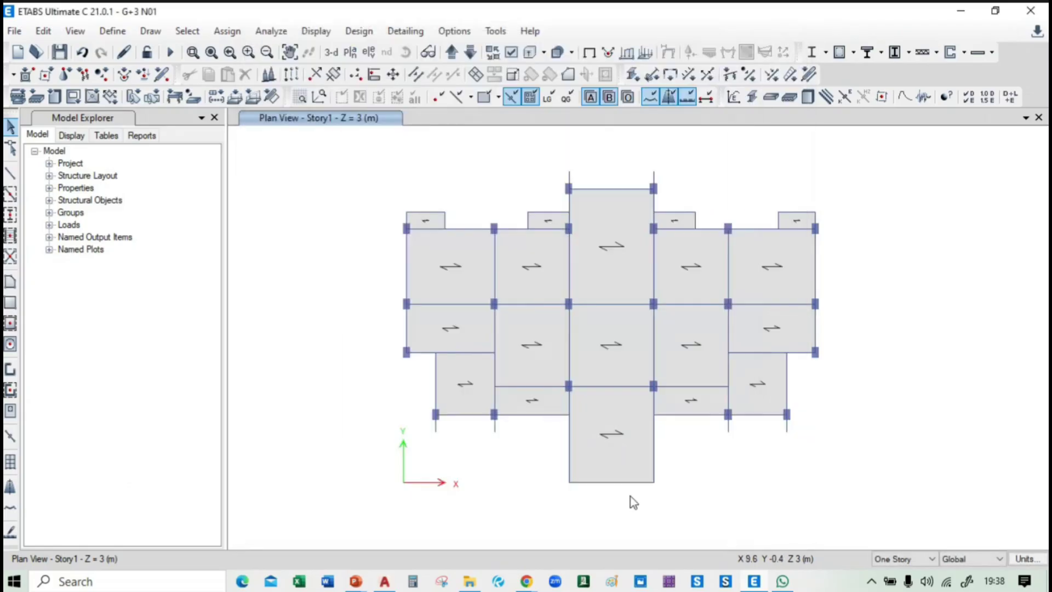
Step: Place C2 400 M25 columns at both lower corners of the central bay's bottom slab, and end column drawing
scroll(630, 496, "up", 5)
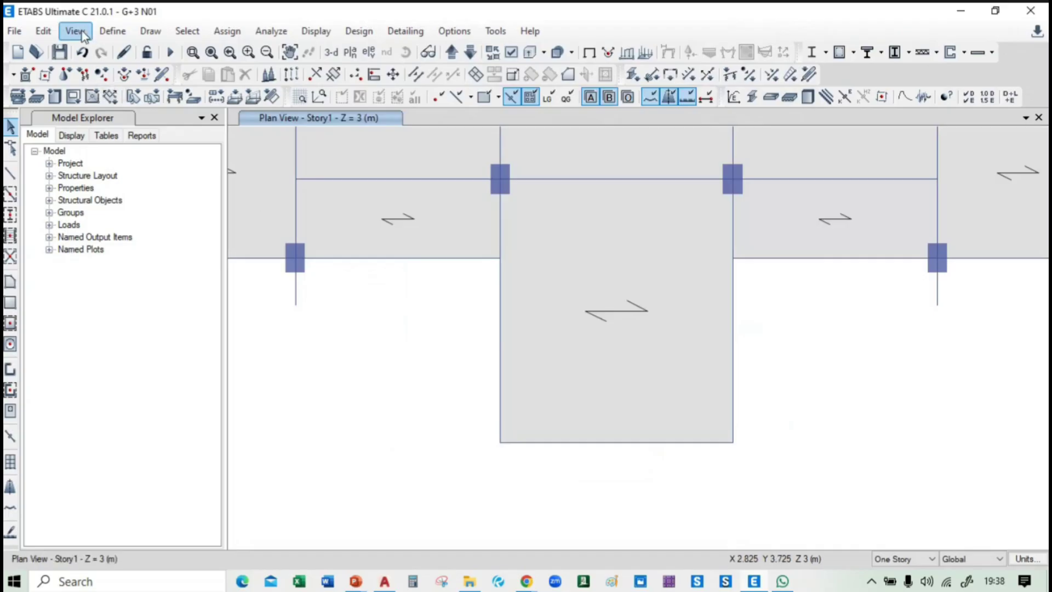
left_click(112, 31)
left_click(108, 34)
left_click(10, 215)
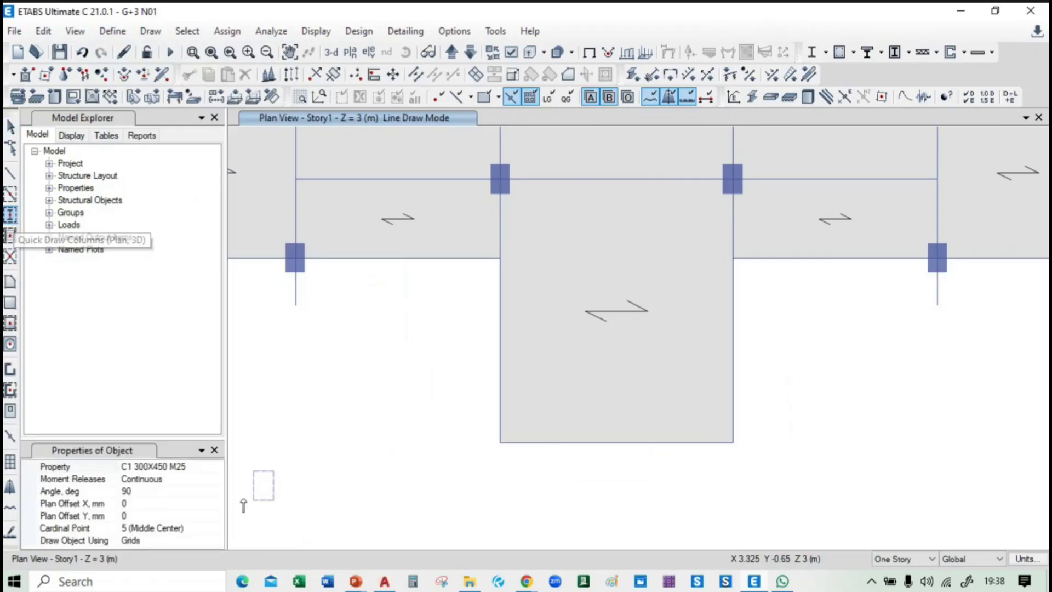
left_click(217, 466)
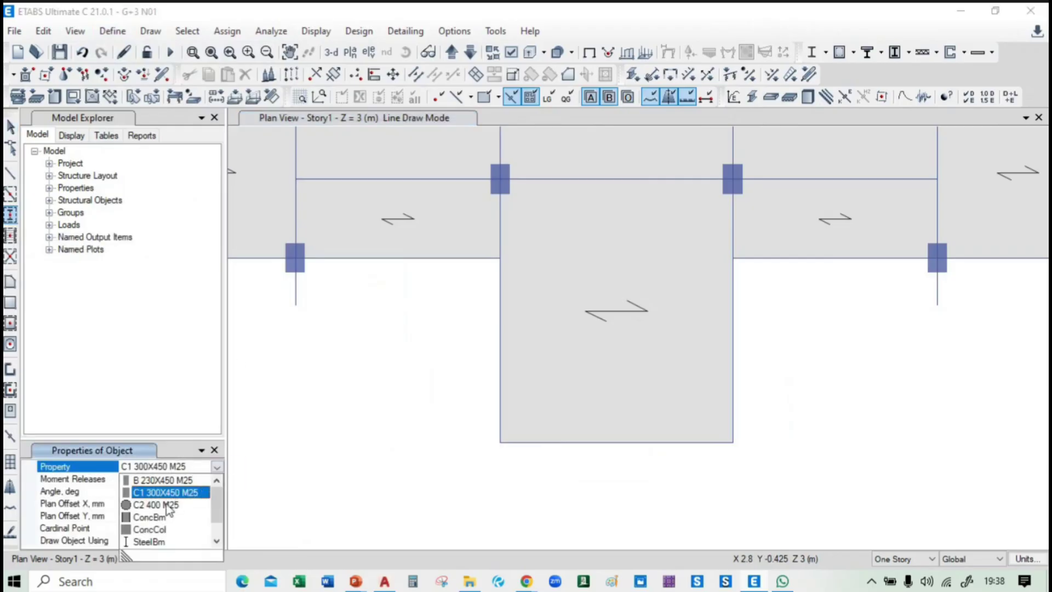
left_click(170, 503)
left_click(500, 441)
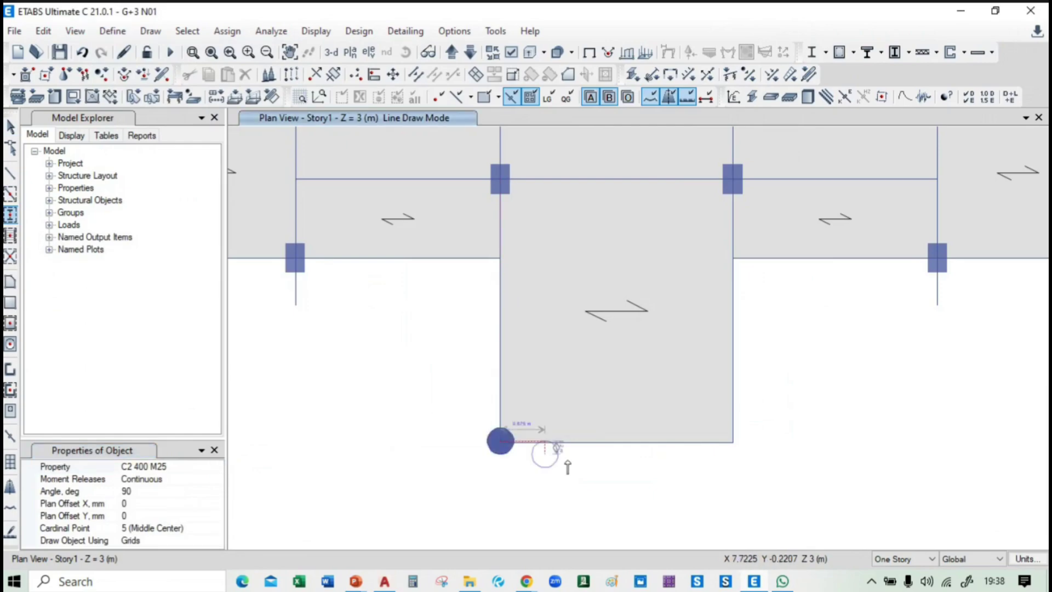
left_click(734, 441)
key("Escape")
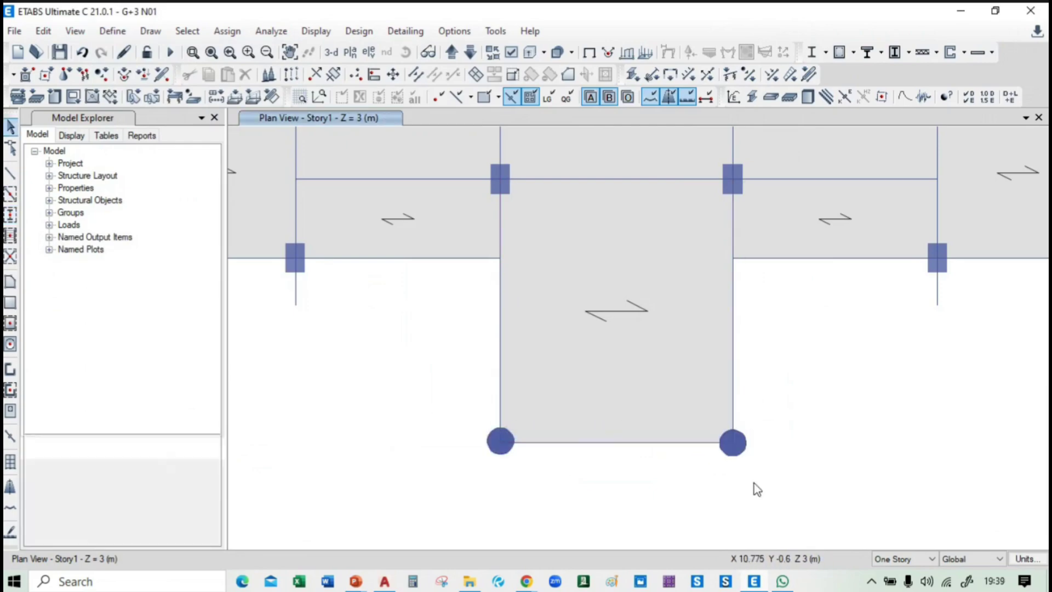
Step: Compare the Story1 plan with the ground floor roof framing plan in AutoCAD, and return to ETABS
scroll(591, 396, "down", 4)
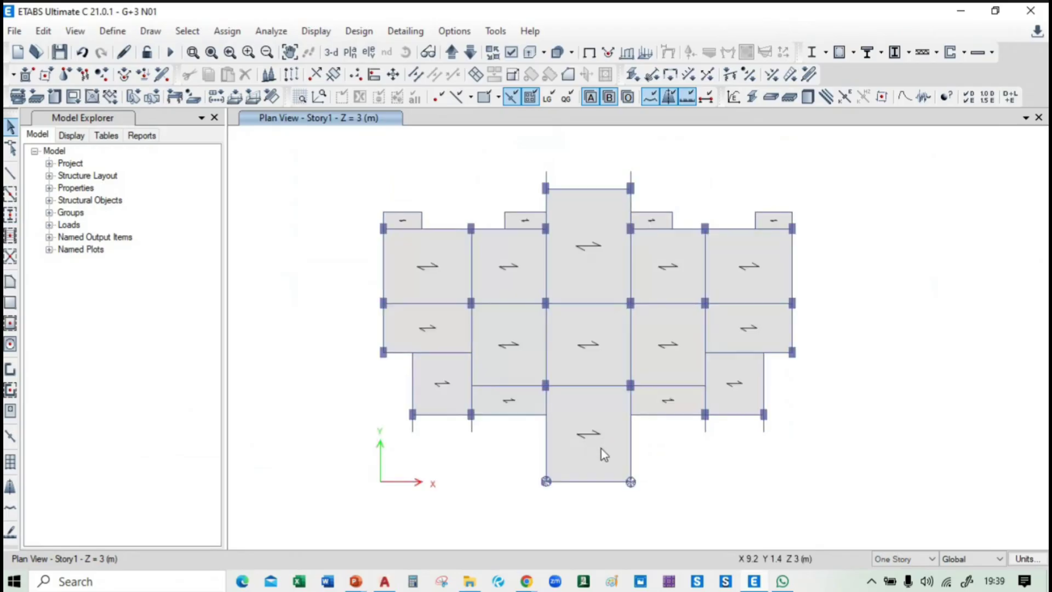
key("alt+Tab")
scroll(335, 343, "down", 2)
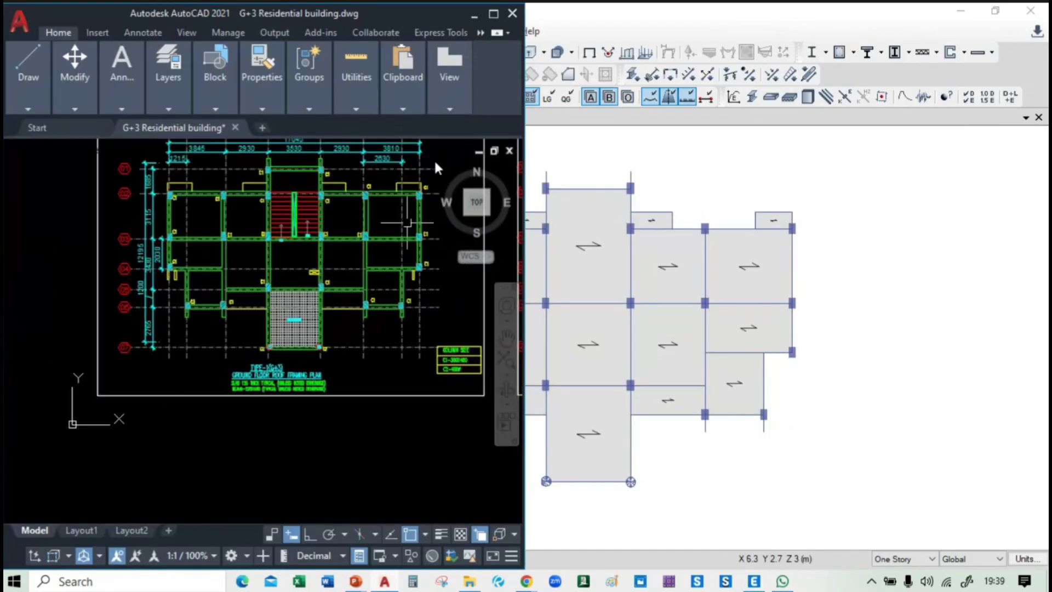
left_click(495, 13)
scroll(607, 237, "up", 3)
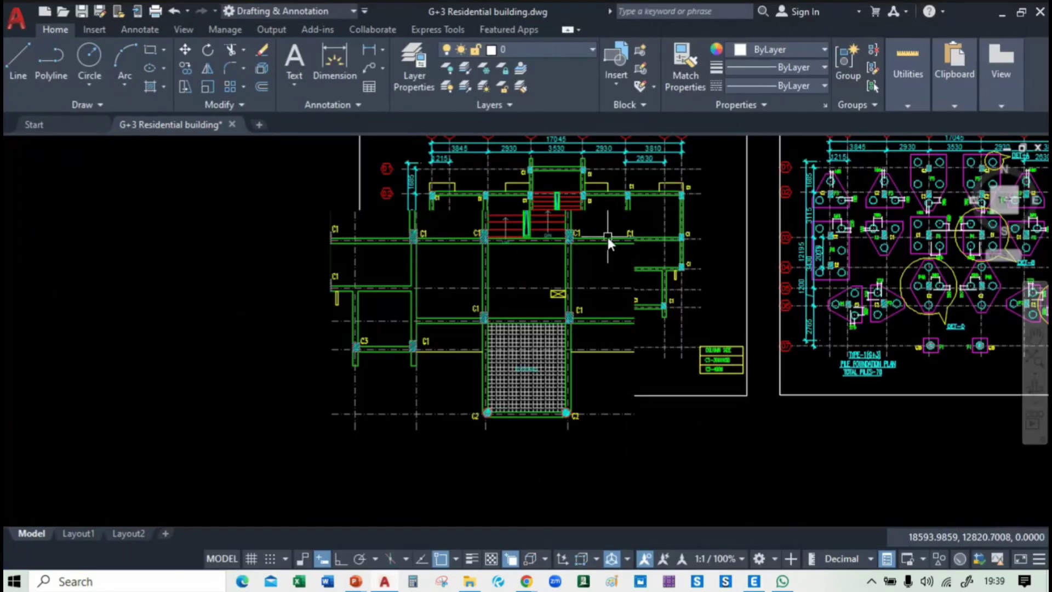
key("alt+Tab")
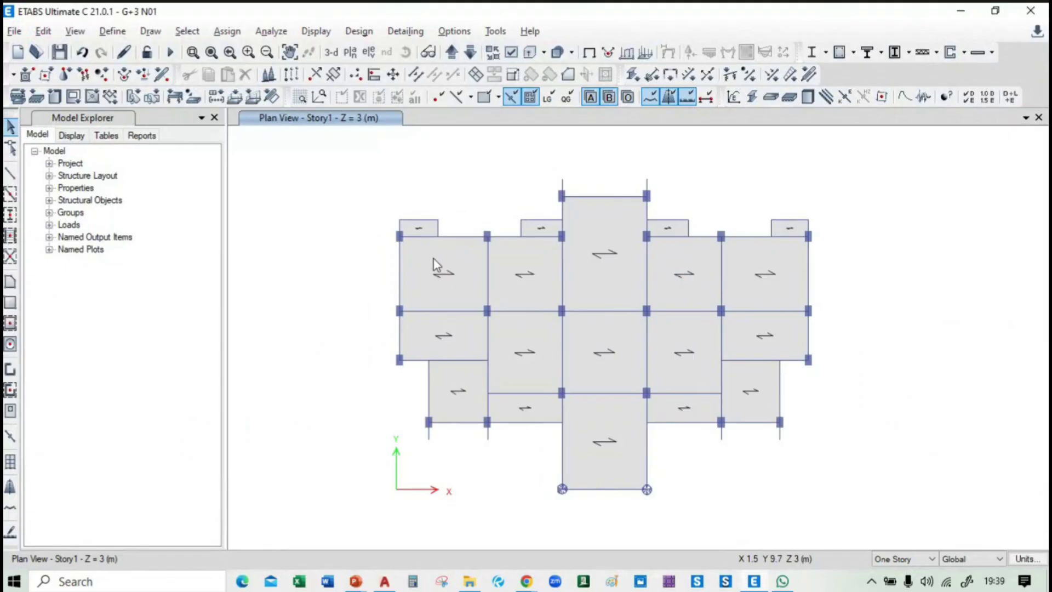
key("alt+Tab")
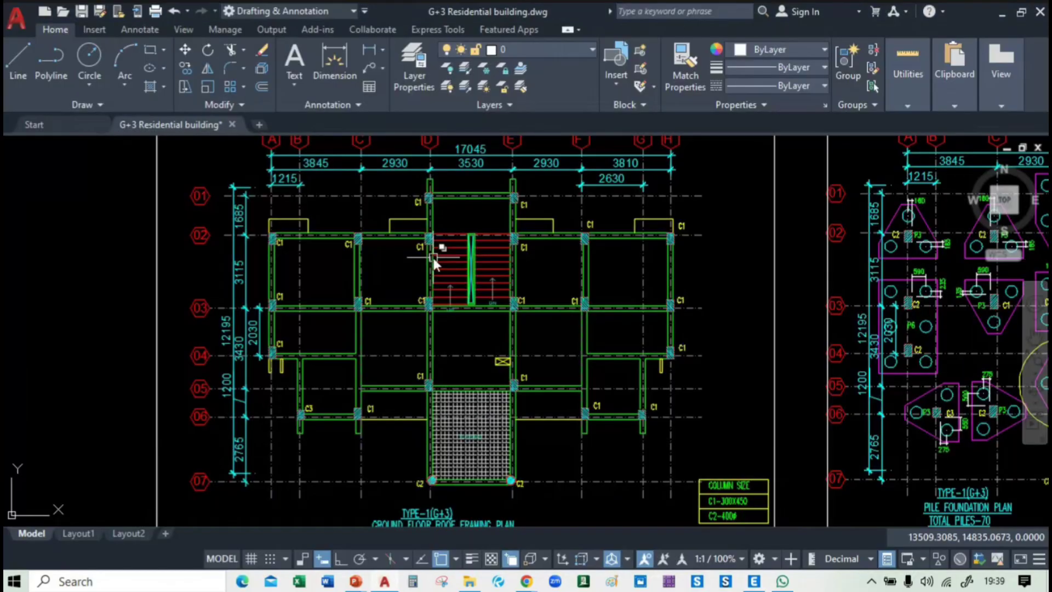
key("alt+Tab")
left_click(433, 259)
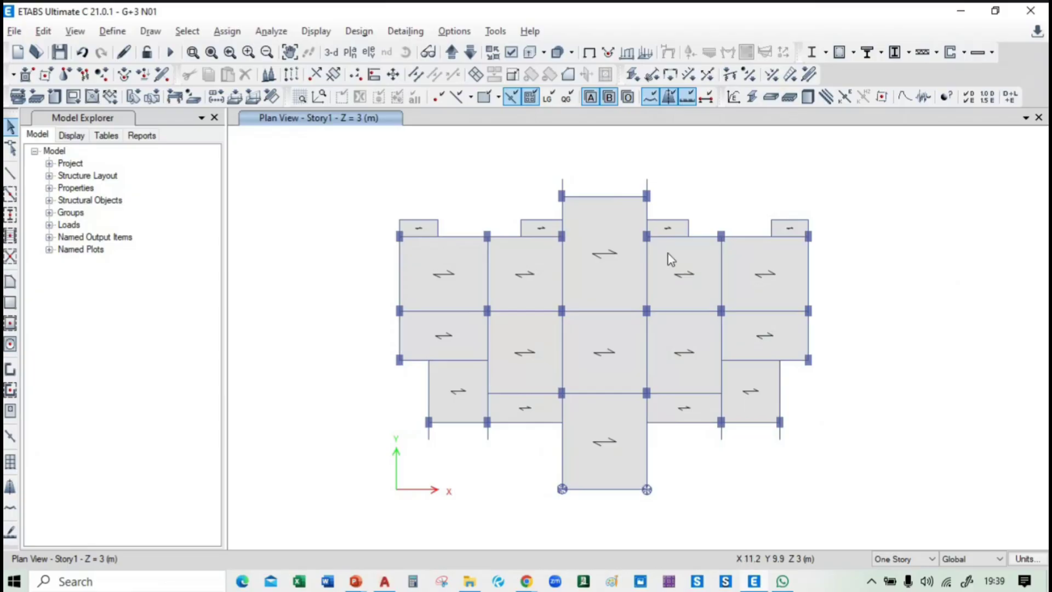
Step: Select all floor objects in the model by object type
left_click(187, 31)
mouse_move(211, 51)
left_click(419, 162)
left_click(449, 232)
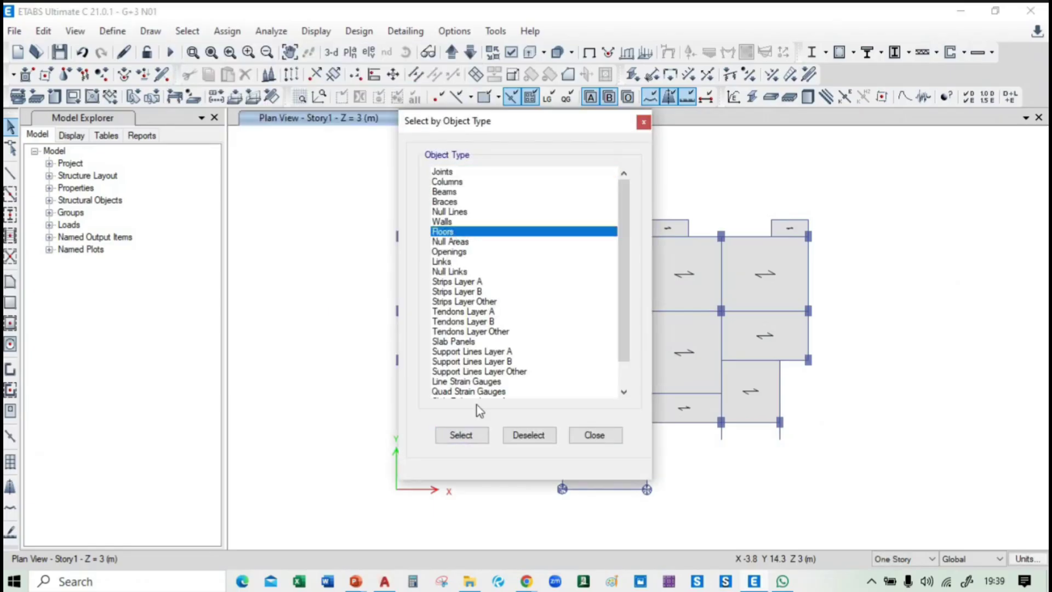
left_click(462, 435)
Step: Assign the S125 M25 slab section to the selected floors and restore the plain model display
left_click(226, 31)
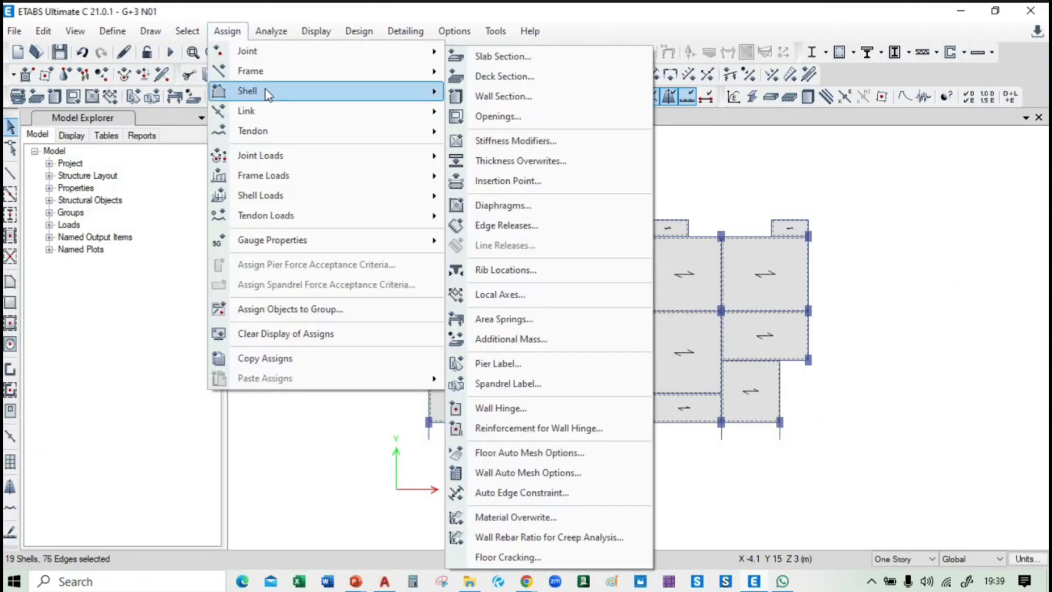
mouse_move(319, 88)
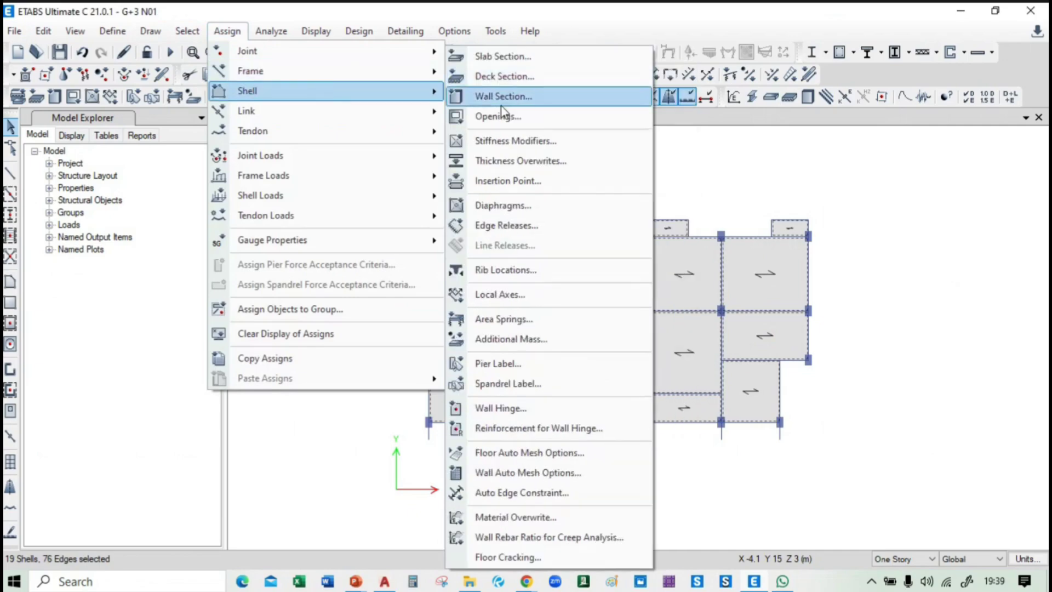
left_click(503, 57)
left_click_drag(518, 143, 203, 125)
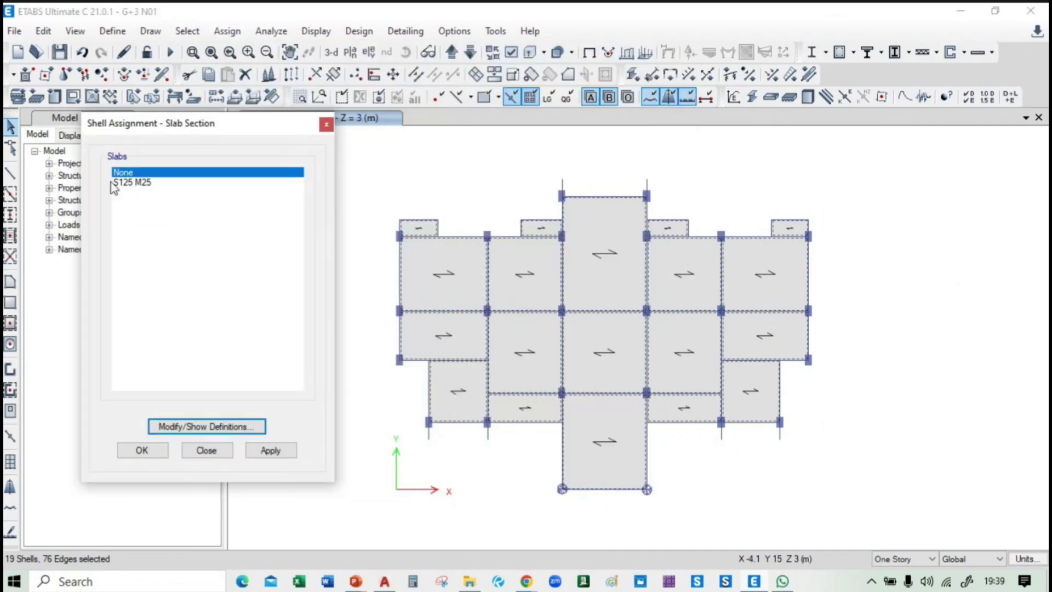
left_click(123, 182)
left_click(277, 452)
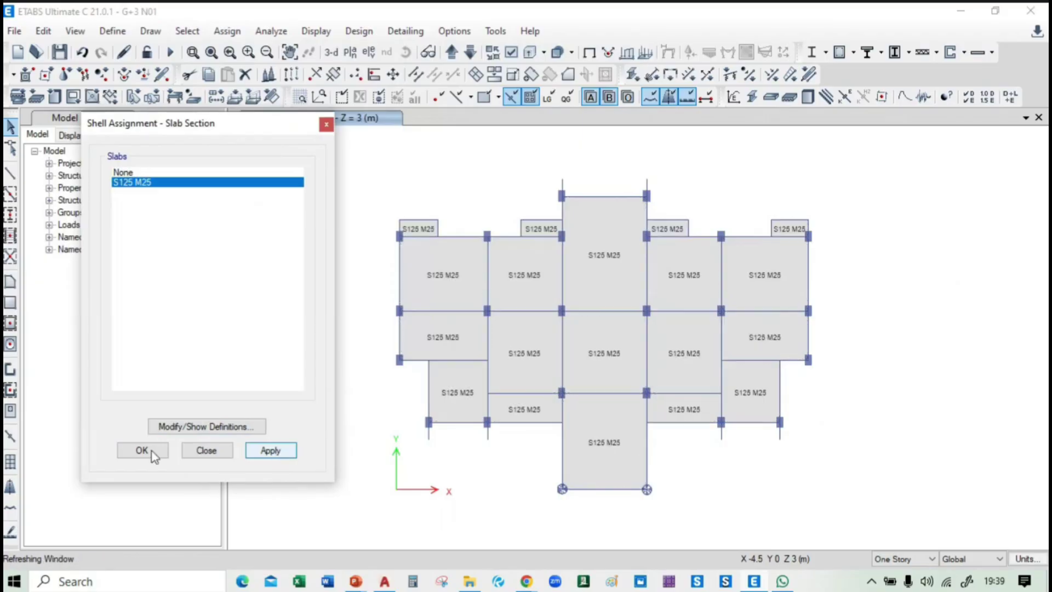
left_click(206, 458)
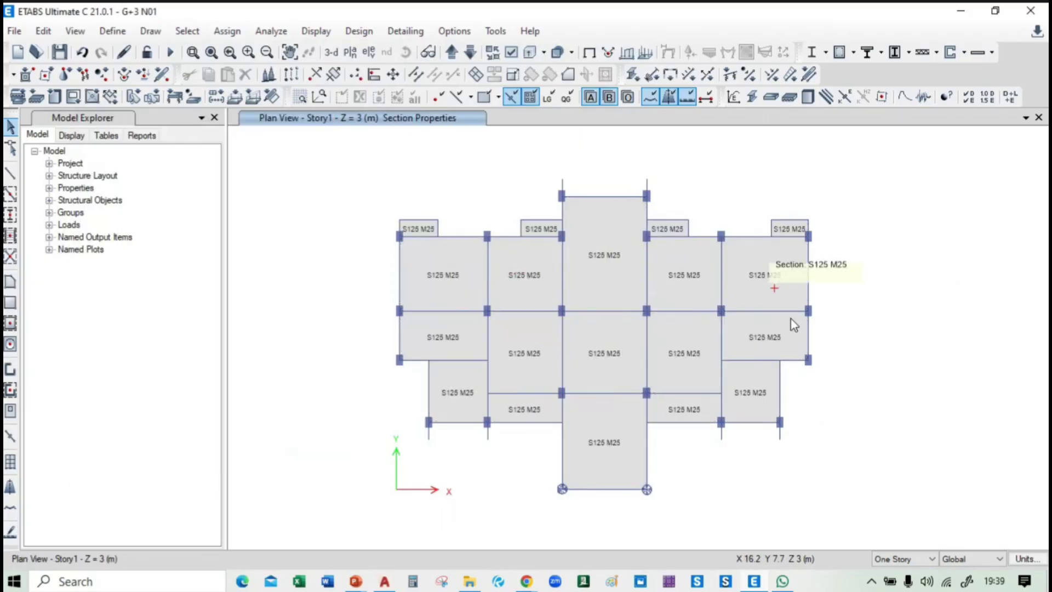
left_click(589, 52)
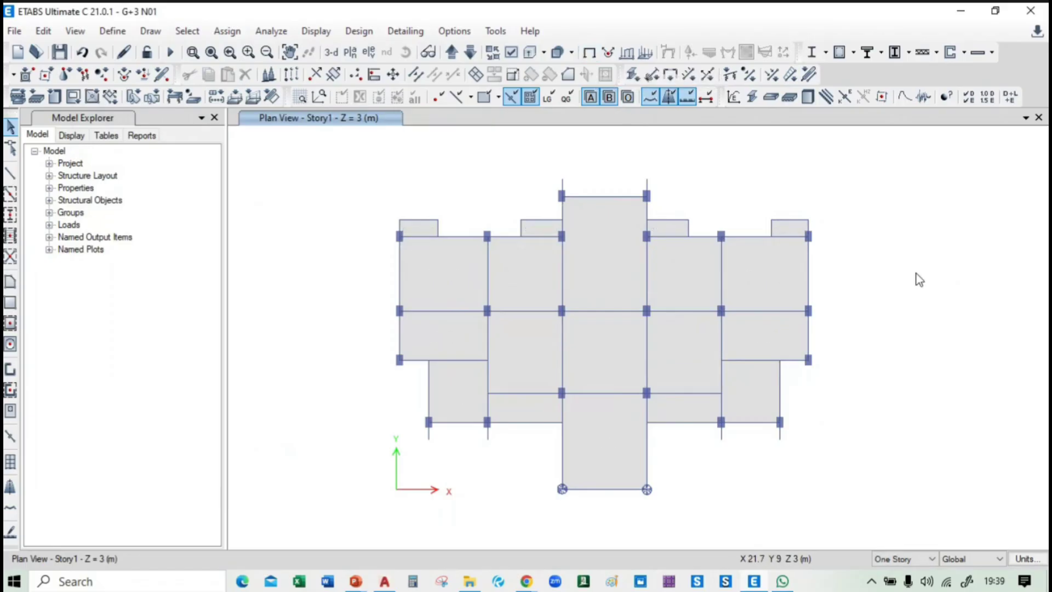
Step: Capture the current Story1 plan view as a DXF file named G+3 N01 in the Etabs folder
middle_click_drag(866, 285, 840, 283)
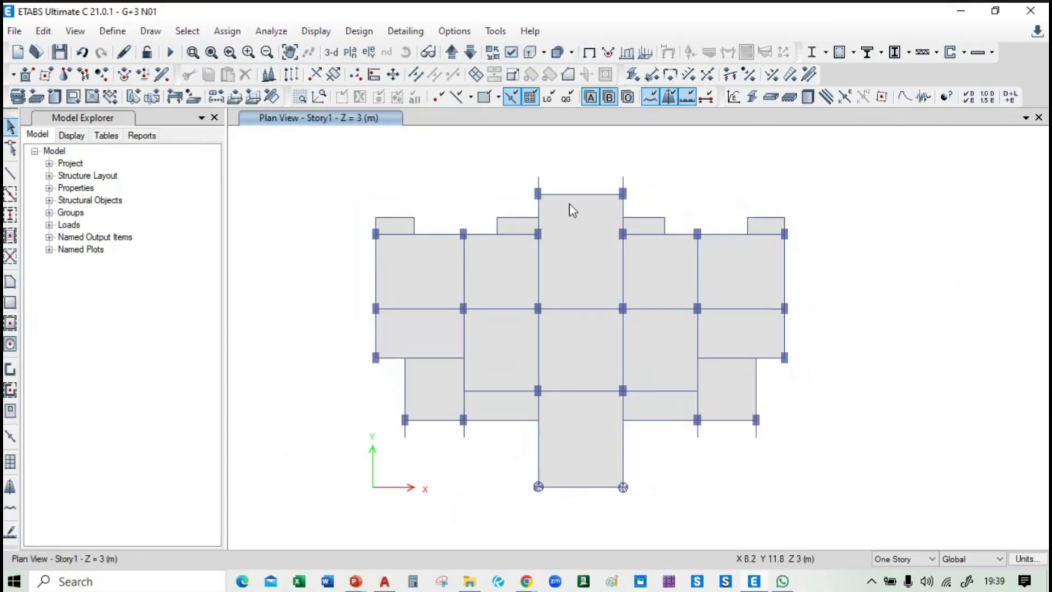
middle_click_drag(383, 175, 396, 180)
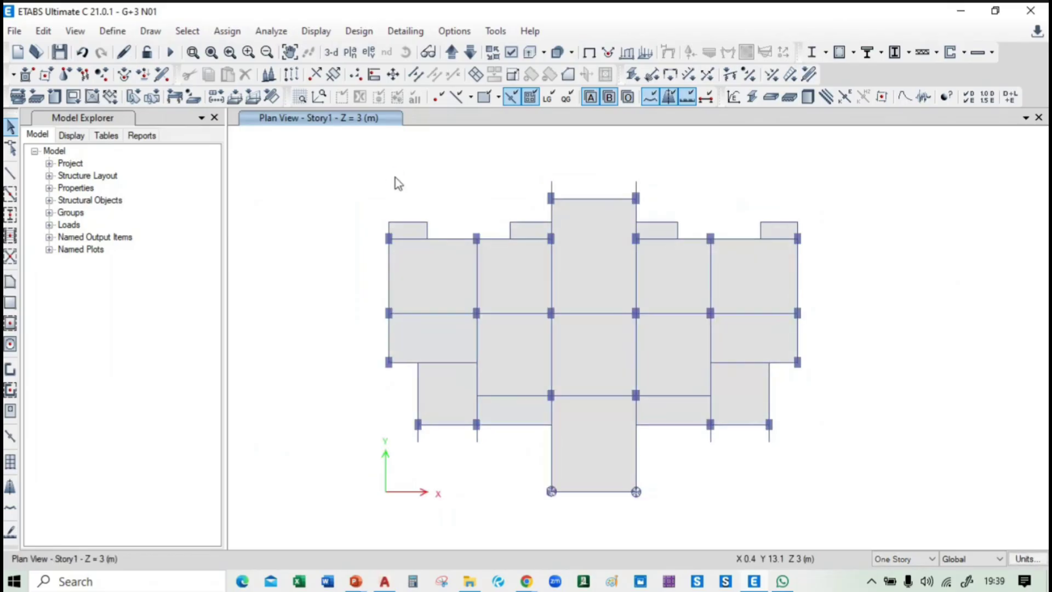
left_click(14, 31)
mouse_move(80, 279)
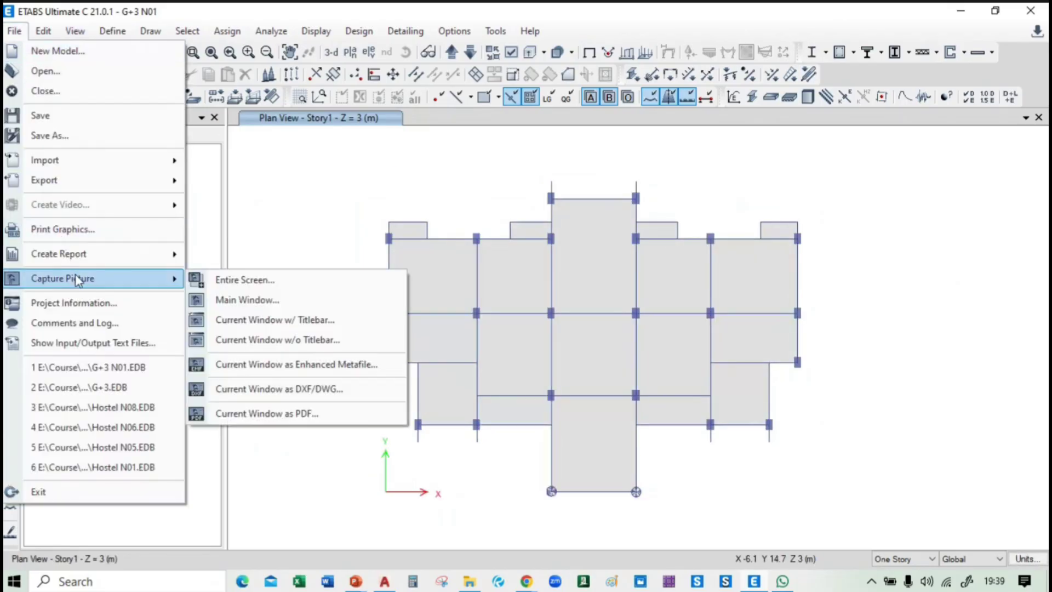
left_click(302, 391)
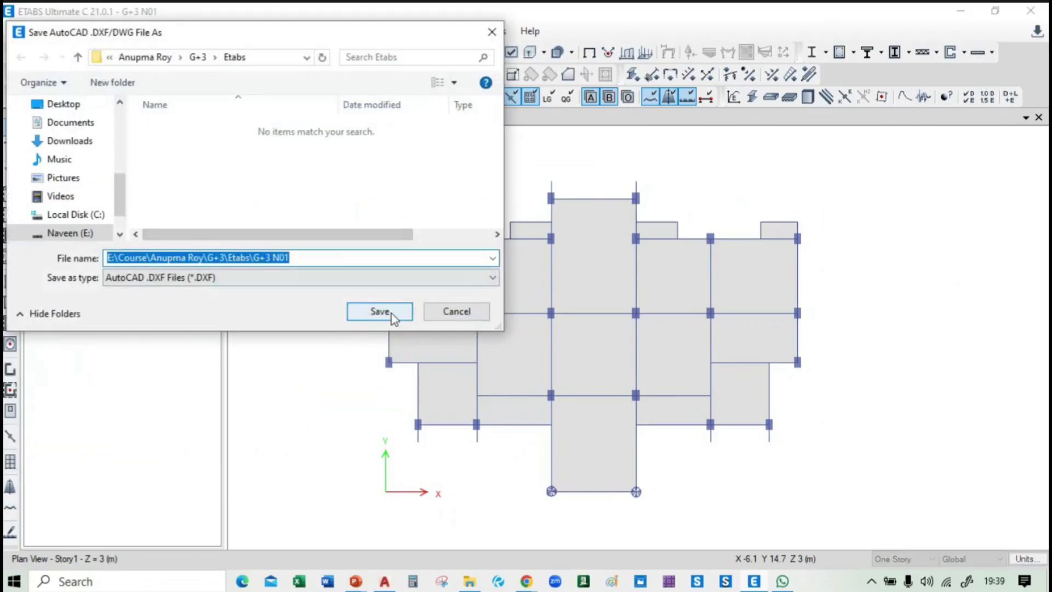
left_click(379, 311)
Step: Switch to File Explorer, open the recent G+3 N01 DXF in AutoCAD, and show the drawing's full extents
mouse_move(470, 581)
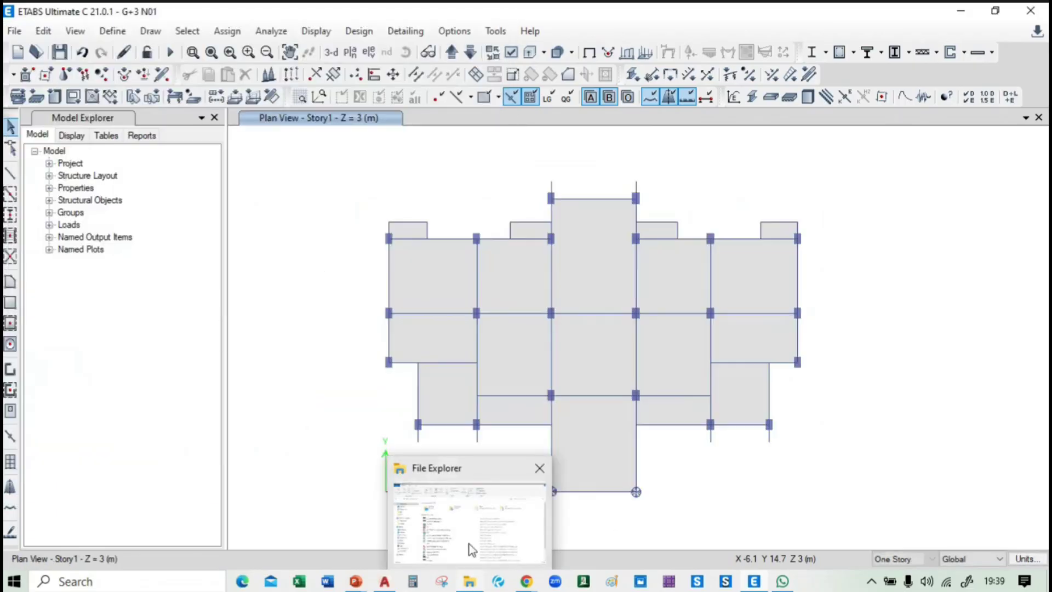
left_click(469, 550)
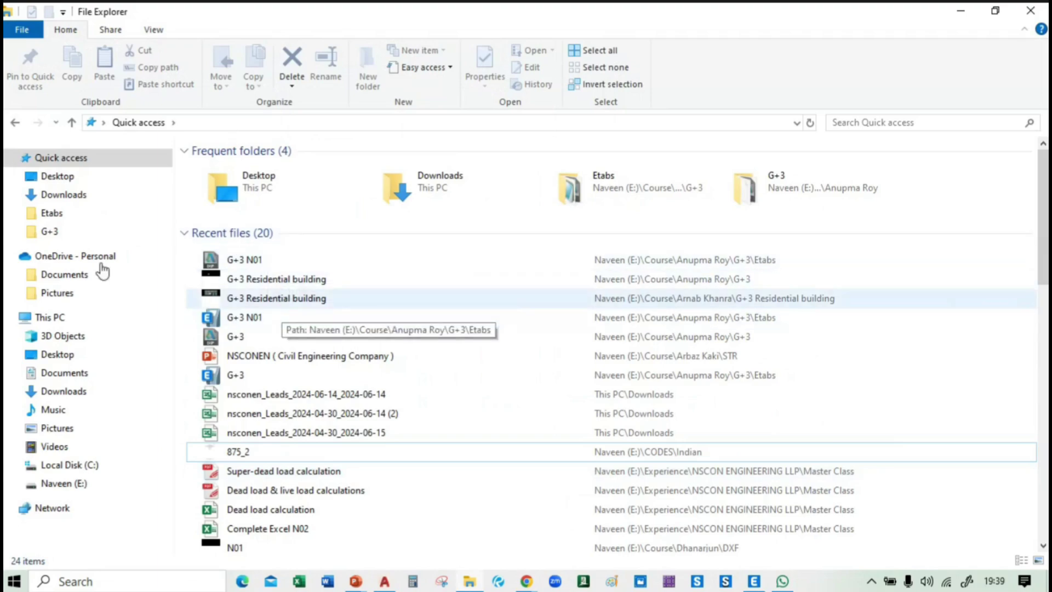
left_click(282, 260)
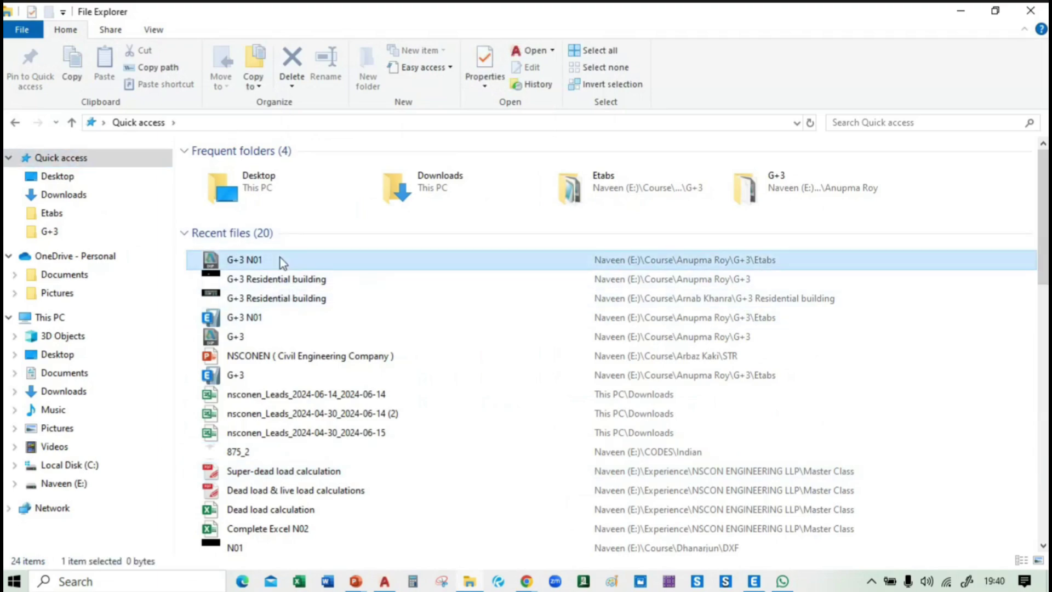
double_click(281, 257)
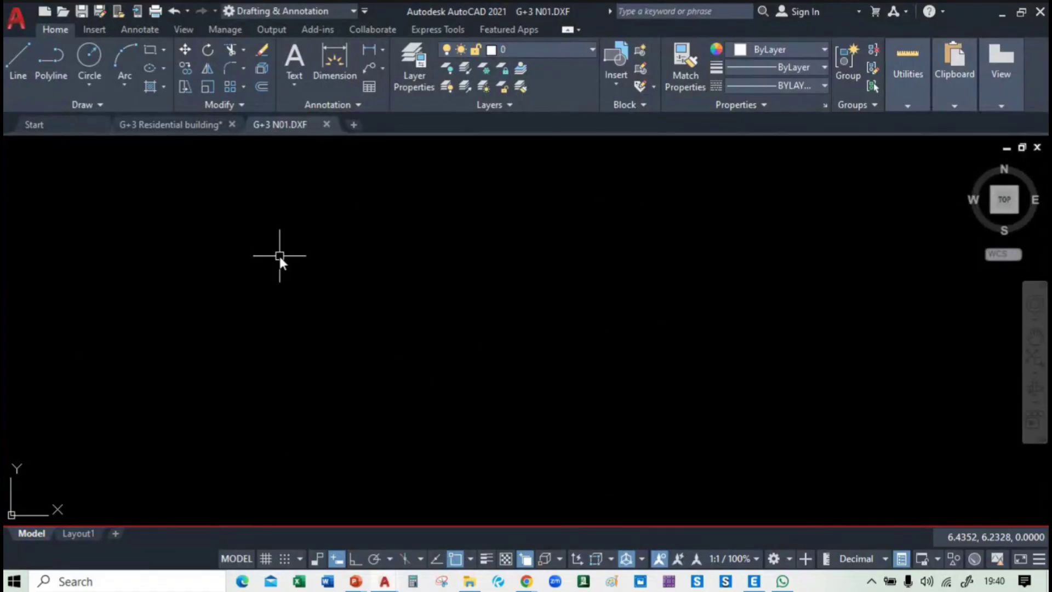
type("z")
key("Return")
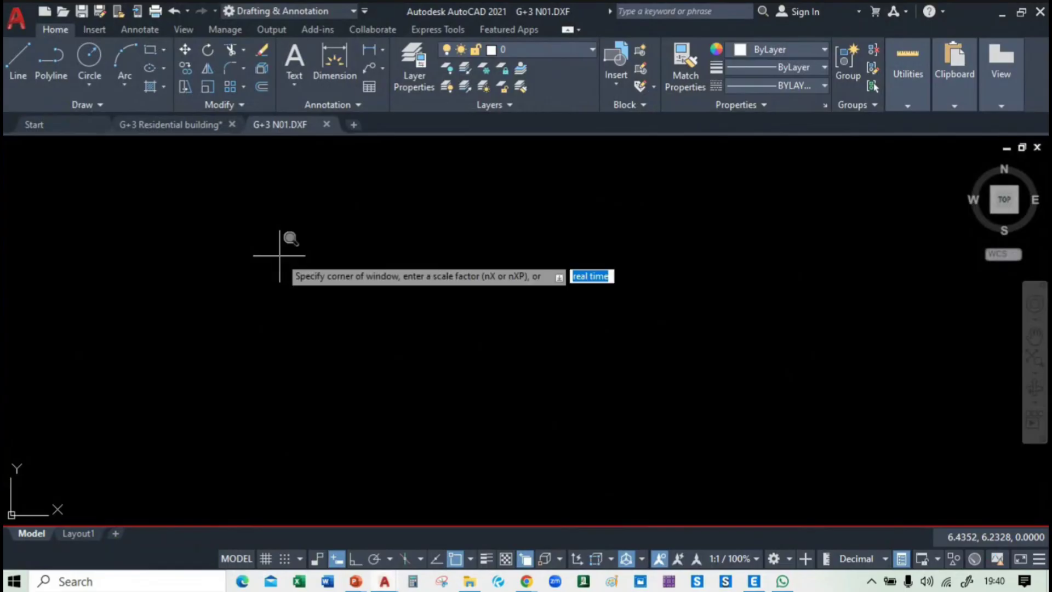
type("e")
key("Return")
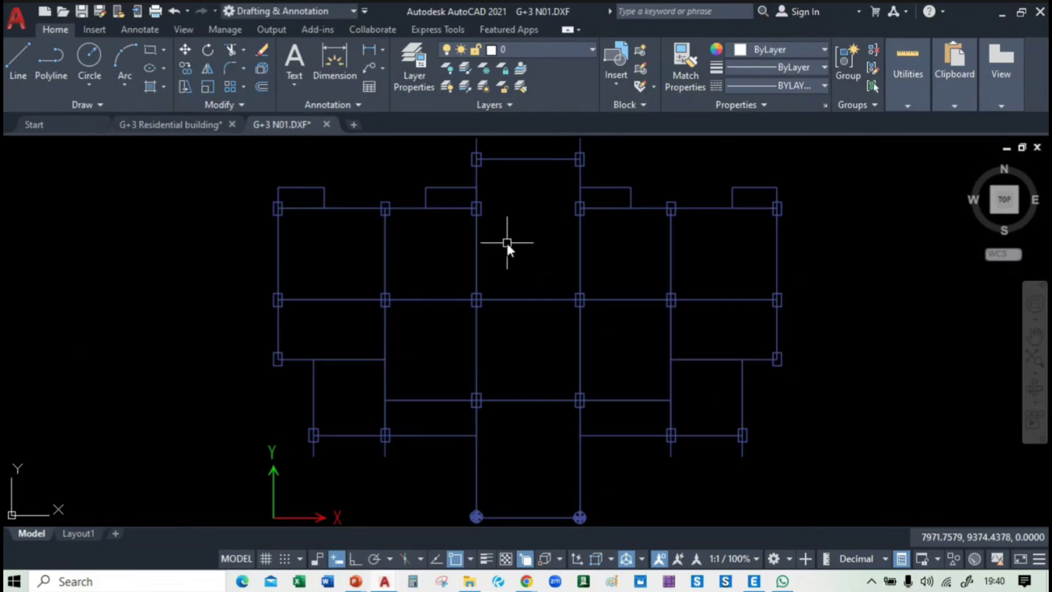
scroll(510, 239, "down", 3)
middle_click_drag(518, 238, 517, 251)
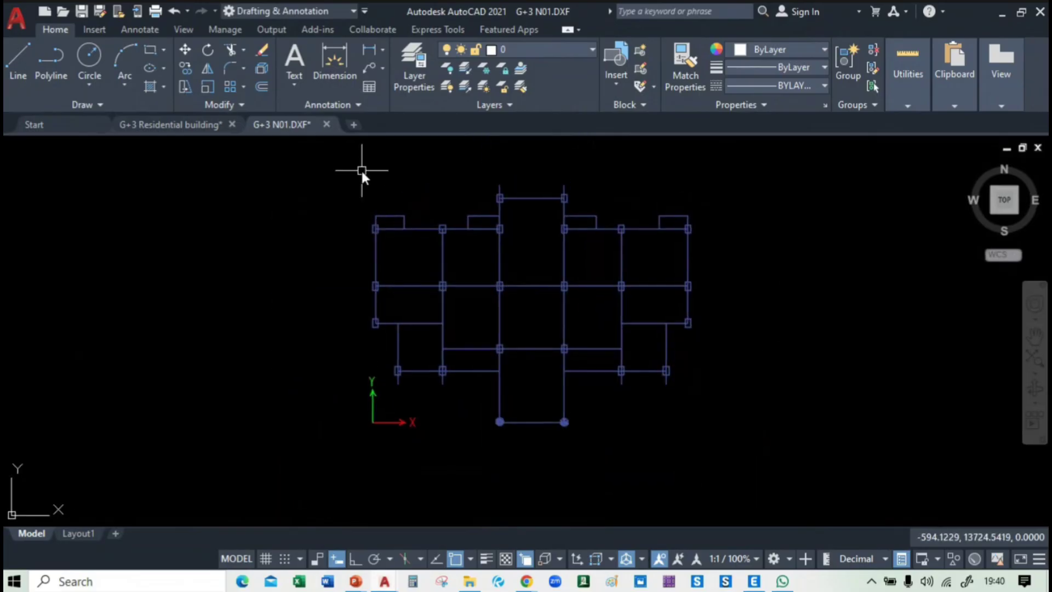
Step: Delete the exported X and Y axis arrows and their labels from the DXF drawing
left_click(361, 170)
left_click(345, 198)
left_click(352, 369)
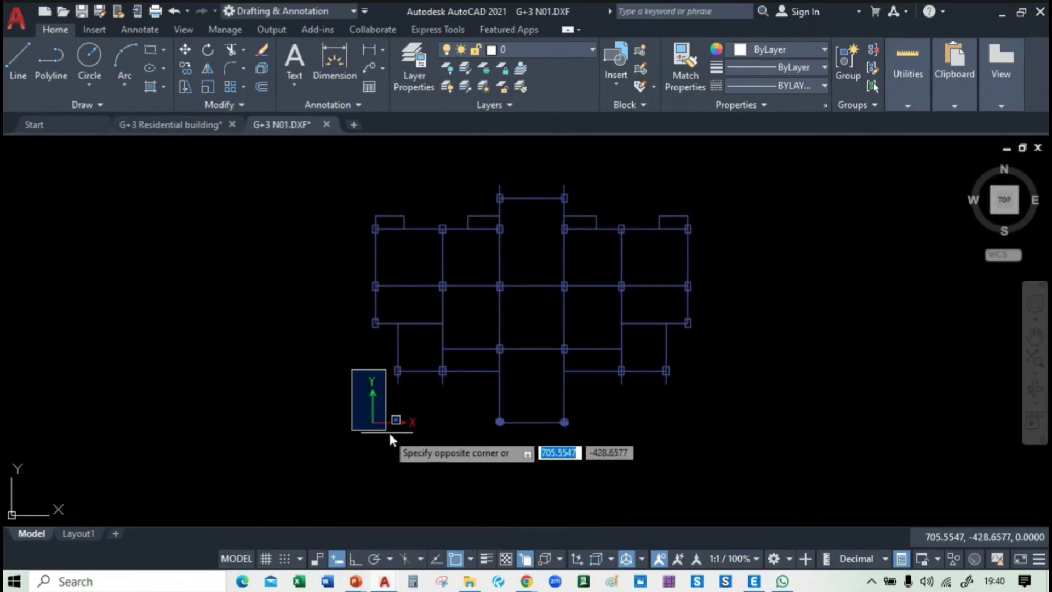
left_click(391, 432)
key("Delete")
left_click(368, 411)
left_click(426, 436)
key("Delete")
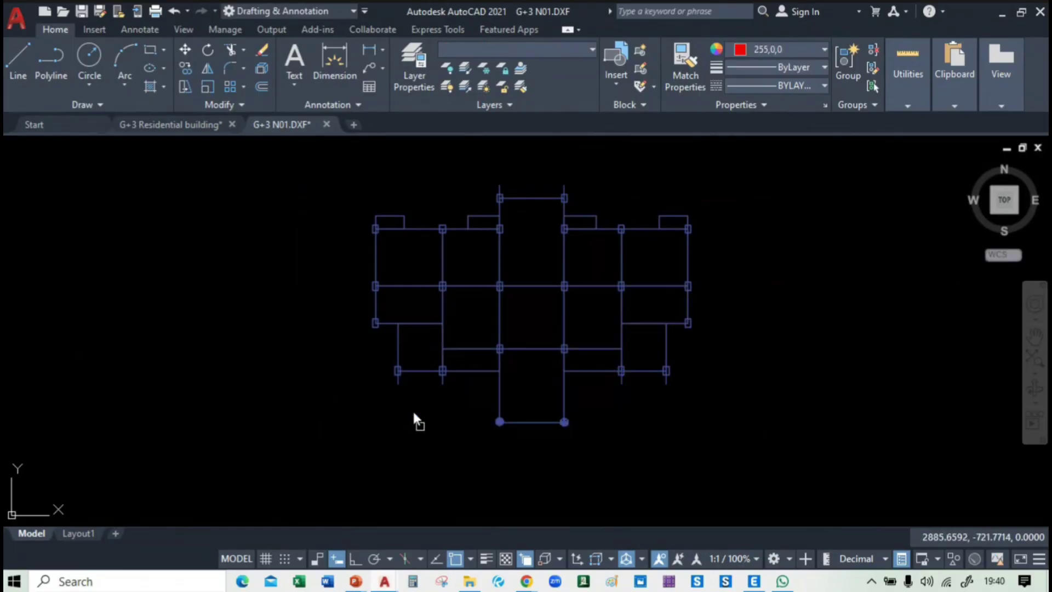
Step: Copy the whole exported plan into the G+3 Residential building drawing, in the empty area beside the ground floor roof framing plan
left_click(332, 163)
left_click(717, 452)
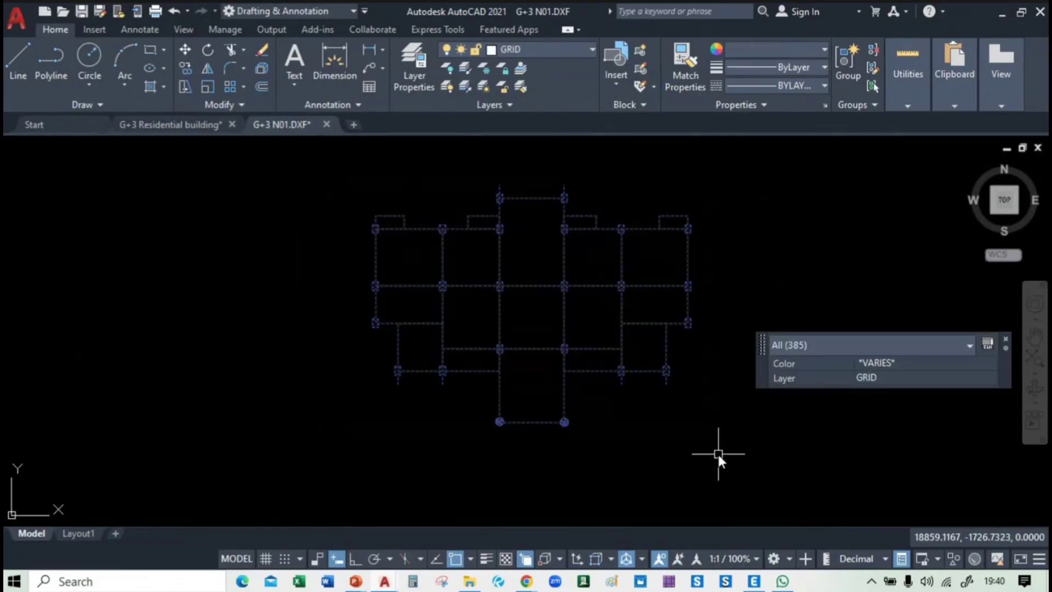
left_click(173, 127)
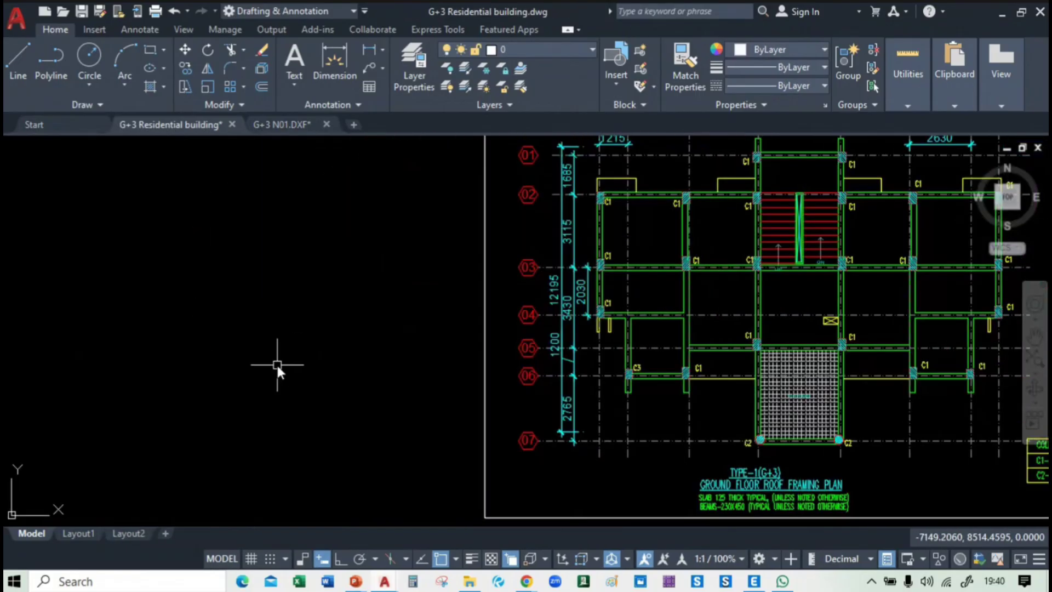
key("ctrl+v")
scroll(279, 379, "down", 2)
middle_click_drag(89, 415, 148, 402)
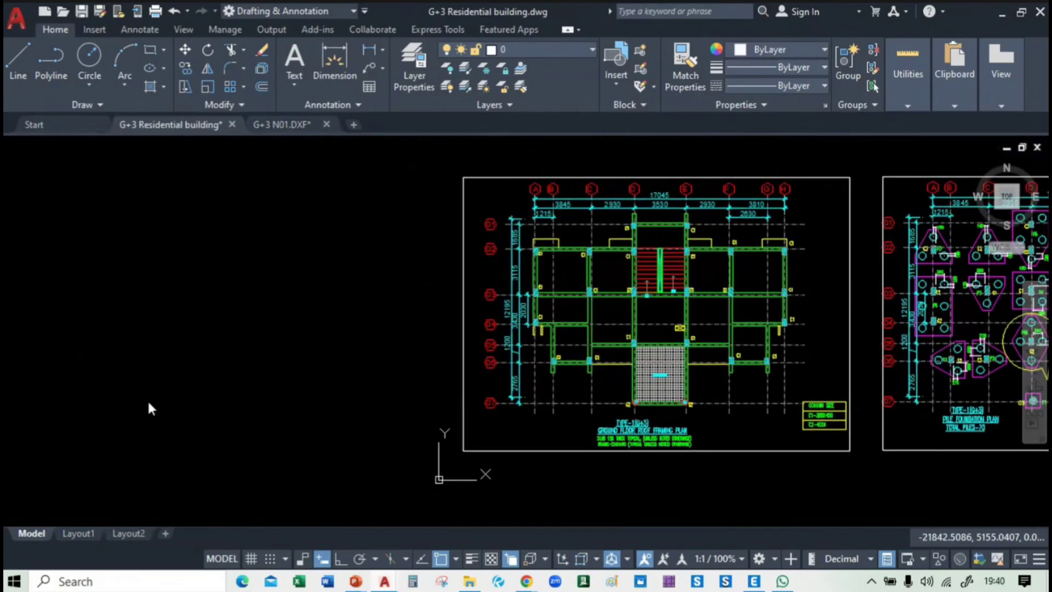
left_click(226, 394)
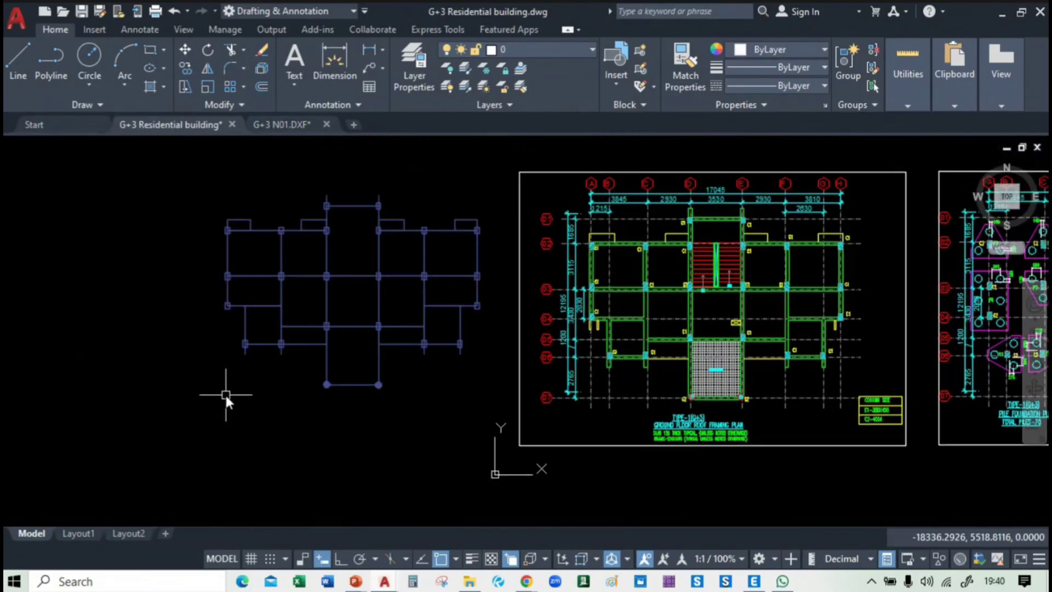
Step: Move the pasted plan onto the ground floor roof framing plan, matching its upper-left column corner to the C1 column at grid A-02
scroll(226, 394, "down", 4)
scroll(399, 438, "up", 4)
scroll(154, 393, "down", 2)
middle_click_drag(153, 391, 341, 407)
scroll(244, 324, "up", 2)
left_click(190, 200)
left_click(453, 395)
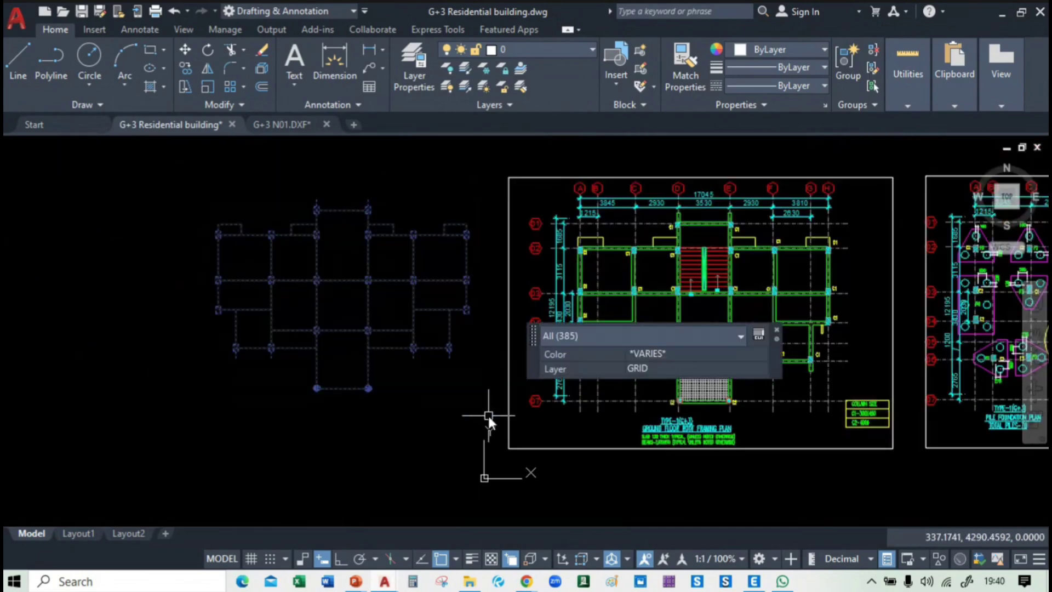
type("m")
key("Return")
scroll(207, 213, "up", 6)
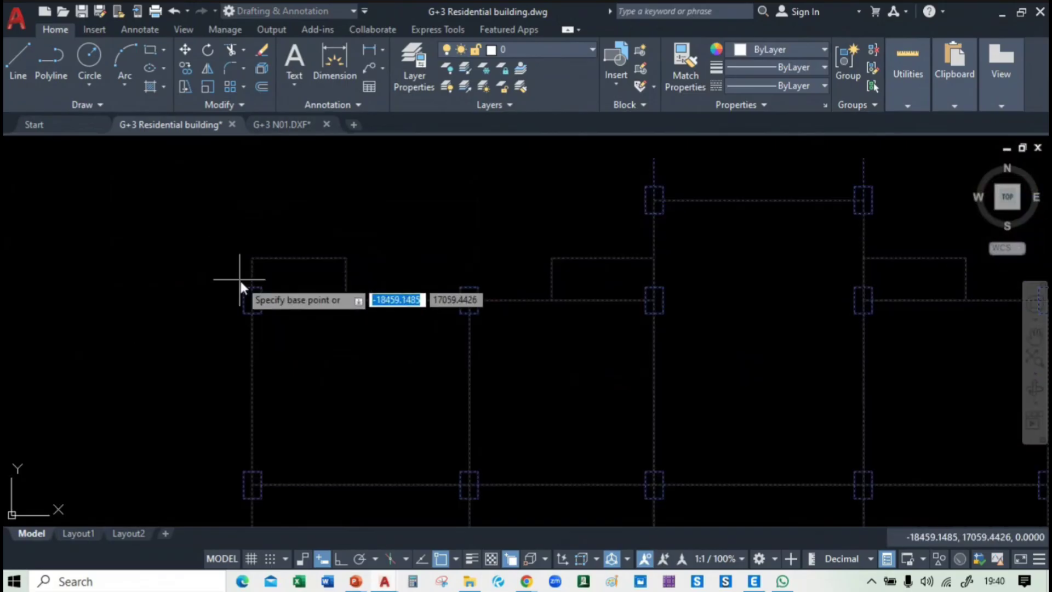
left_click(243, 286)
middle_click_drag(759, 343, 155, 346)
middle_click_drag(953, 308, 356, 310)
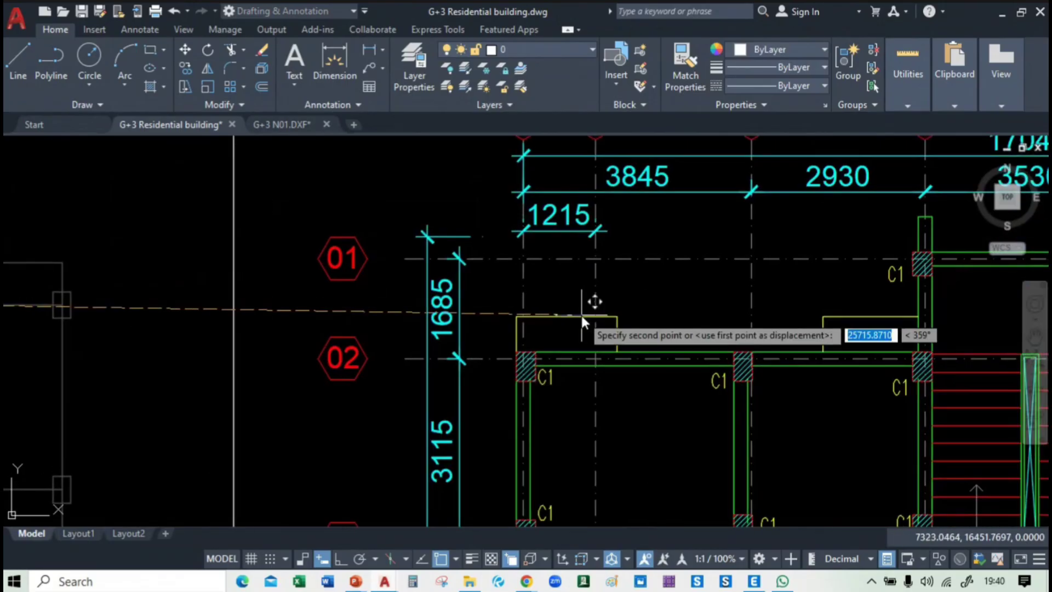
middle_click_drag(580, 314, 506, 346)
scroll(435, 391, "up", 2)
scroll(434, 390, "up", 2)
left_click(444, 367)
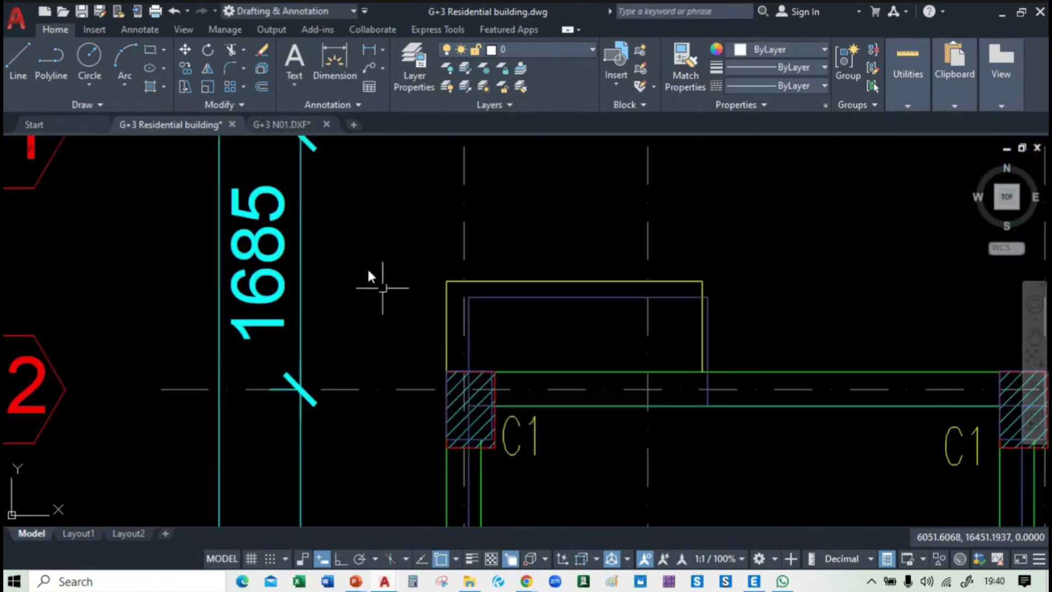
Step: Examine the overlaid plans for alignment of columns, beams, and slab edges with the ground floor roof framing plan
scroll(367, 268, "down", 8)
scroll(399, 278, "up", 4)
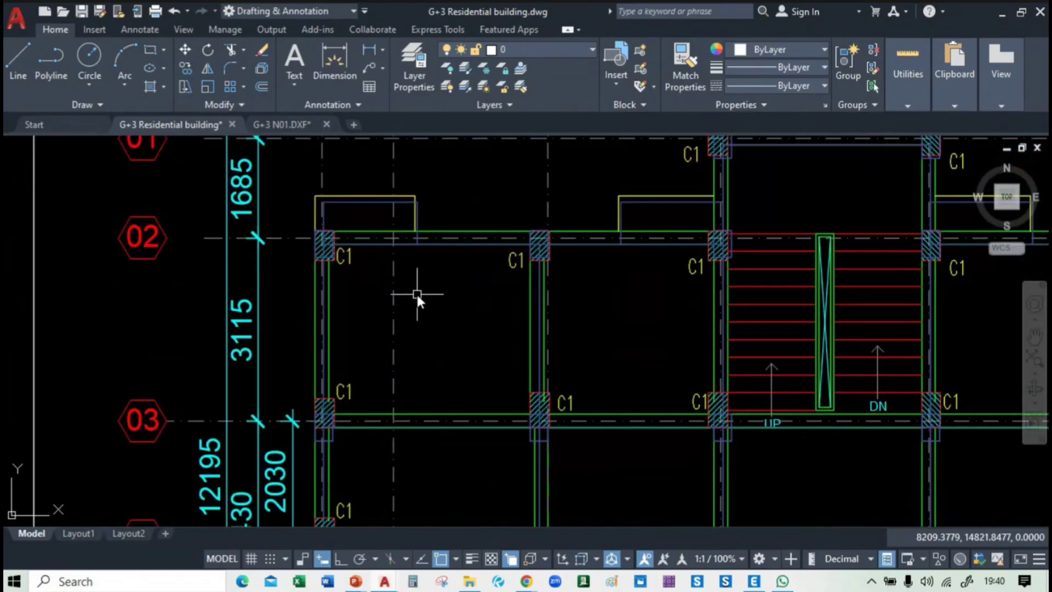
middle_click_drag(417, 293, 432, 327)
middle_click_drag(551, 303, 339, 278)
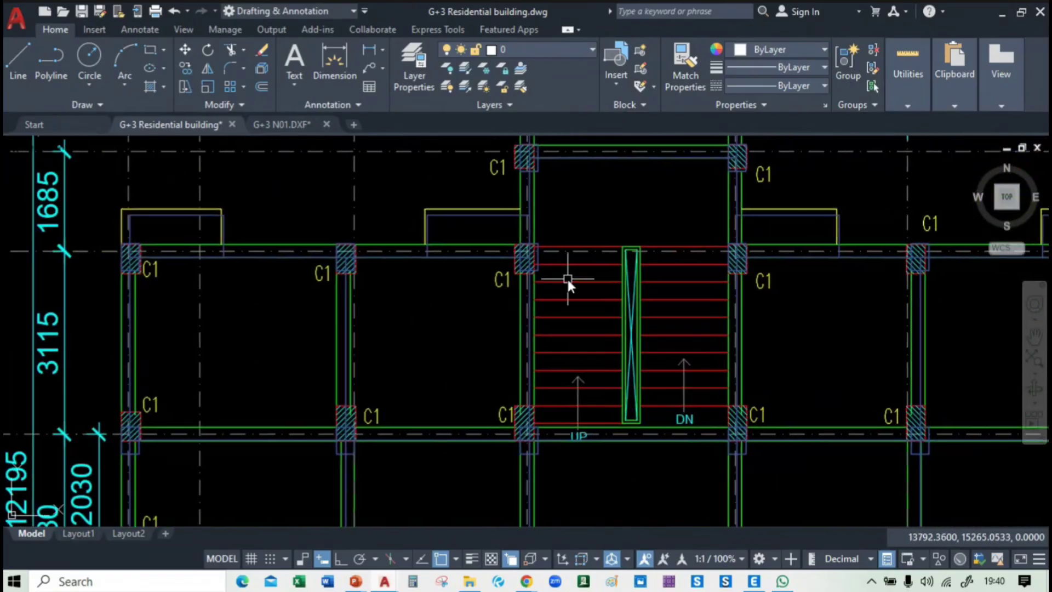
middle_click_drag(568, 279, 636, 127)
middle_click_drag(404, 304, 482, 176)
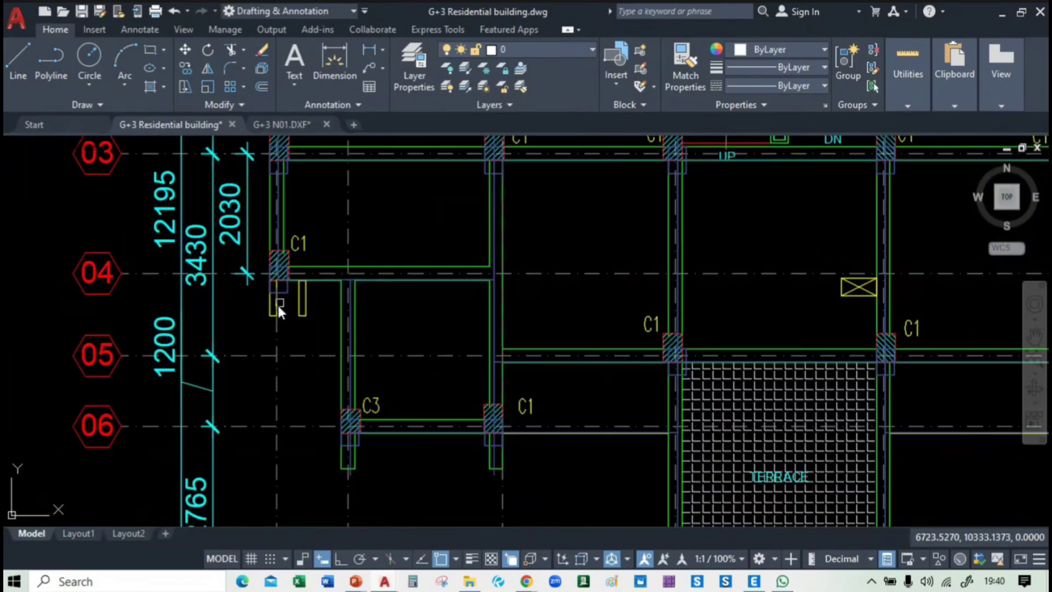
mouse_move(521, 451)
middle_mouse_down()
mouse_move(224, 461)
mouse_move(116, 508)
middle_mouse_up()
middle_click_drag(406, 406, 404, 219)
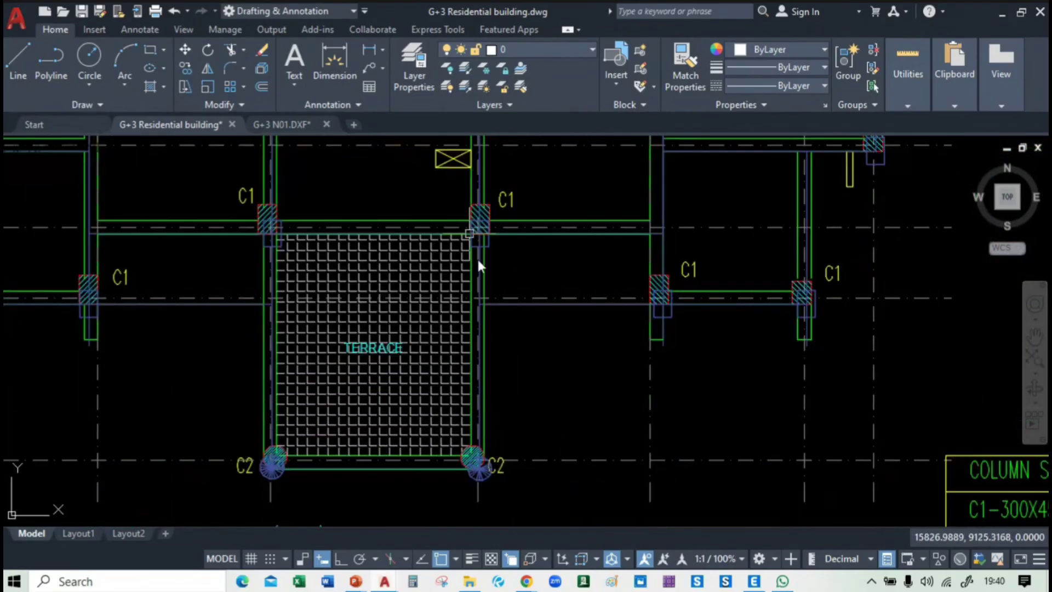
mouse_move(539, 280)
middle_mouse_down()
mouse_move(493, 375)
mouse_move(394, 359)
mouse_move(336, 406)
middle_mouse_up()
mouse_move(641, 479)
middle_mouse_down()
mouse_move(798, 493)
mouse_move(806, 329)
mouse_move(742, 347)
mouse_move(659, 281)
middle_mouse_up()
scroll(417, 270, "up", 2)
left_click_drag(417, 271, 660, 238)
middle_click_drag(660, 238, 788, 262)
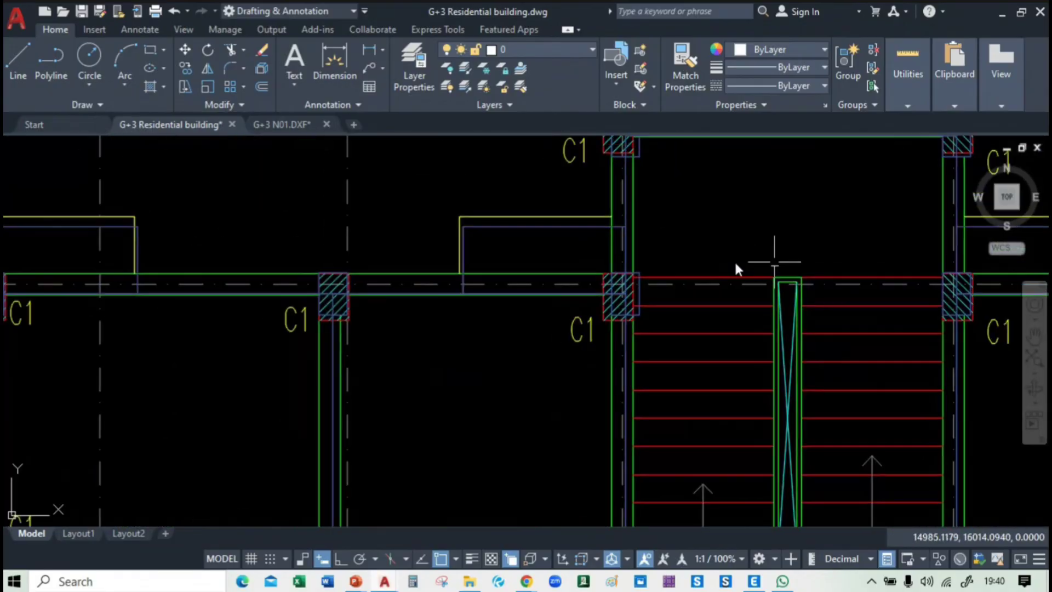
middle_click_drag(295, 262, 447, 228)
scroll(447, 229, "down", 2)
scroll(447, 230, "down", 4)
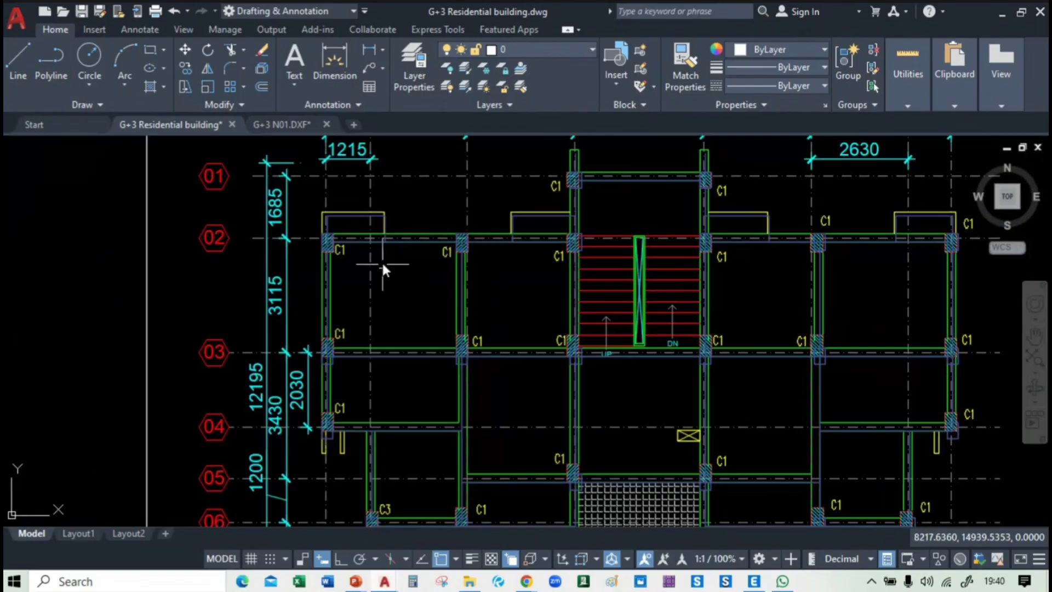
middle_click_drag(382, 265, 382, 234)
scroll(361, 189, "up", 3)
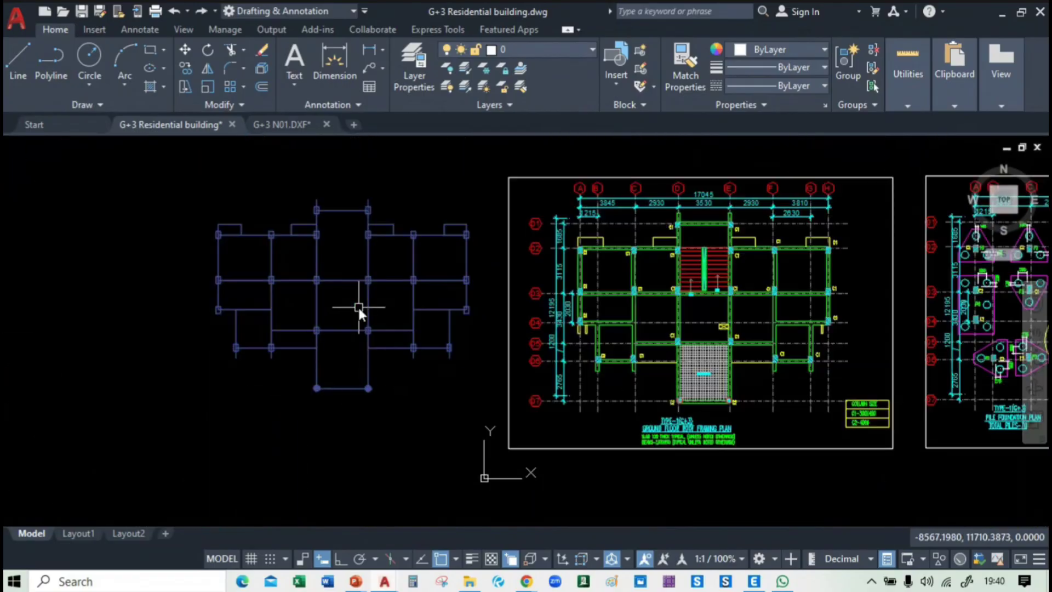
middle_click_drag(386, 285, 261, 312)
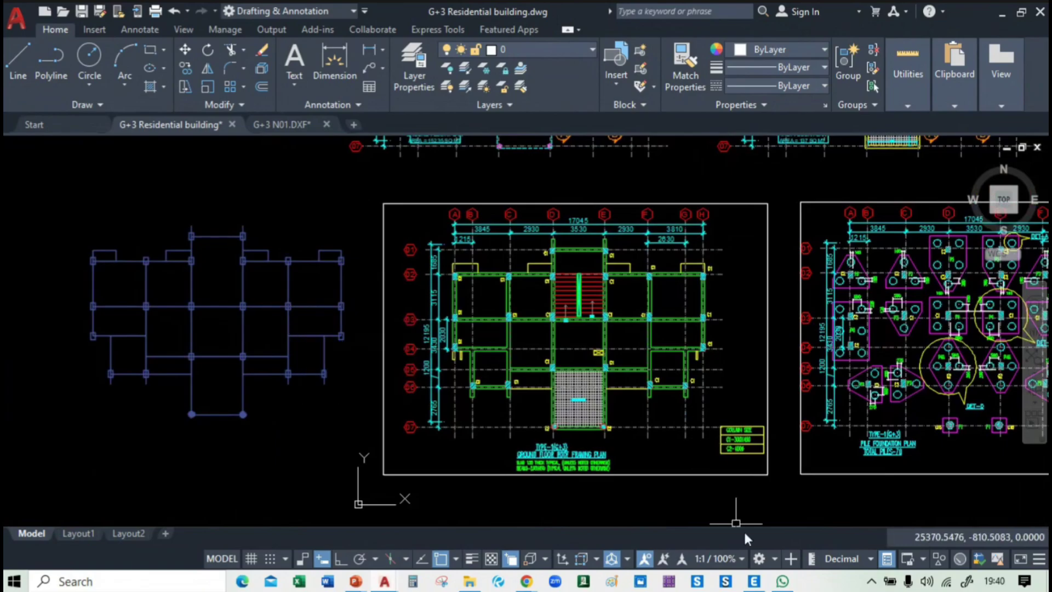
left_click(721, 501)
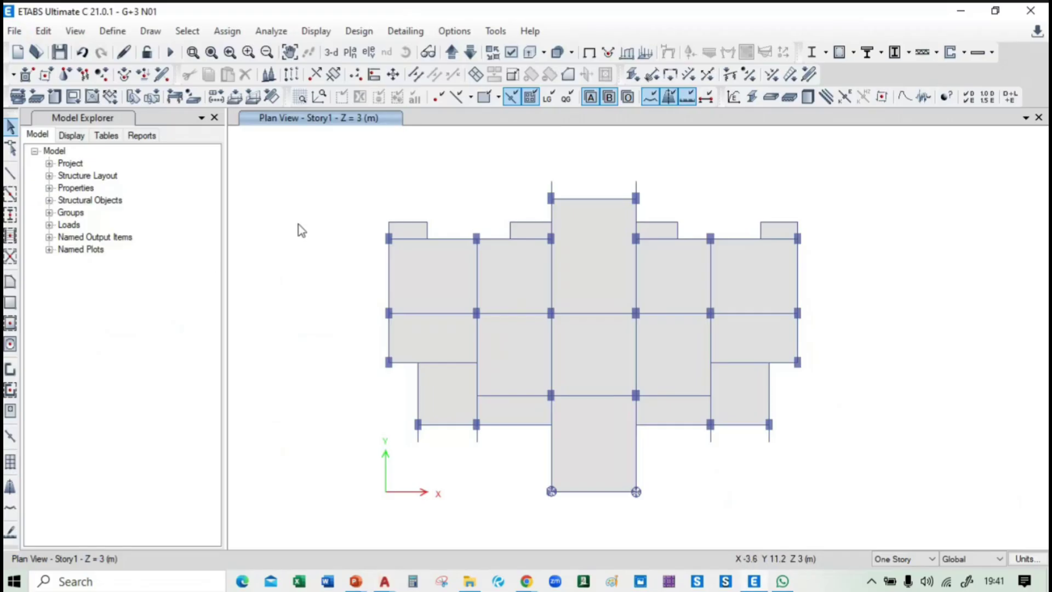
key("alt+Tab")
key("alt+Tab")
key("alt+Tab")
key("alt+Tab")
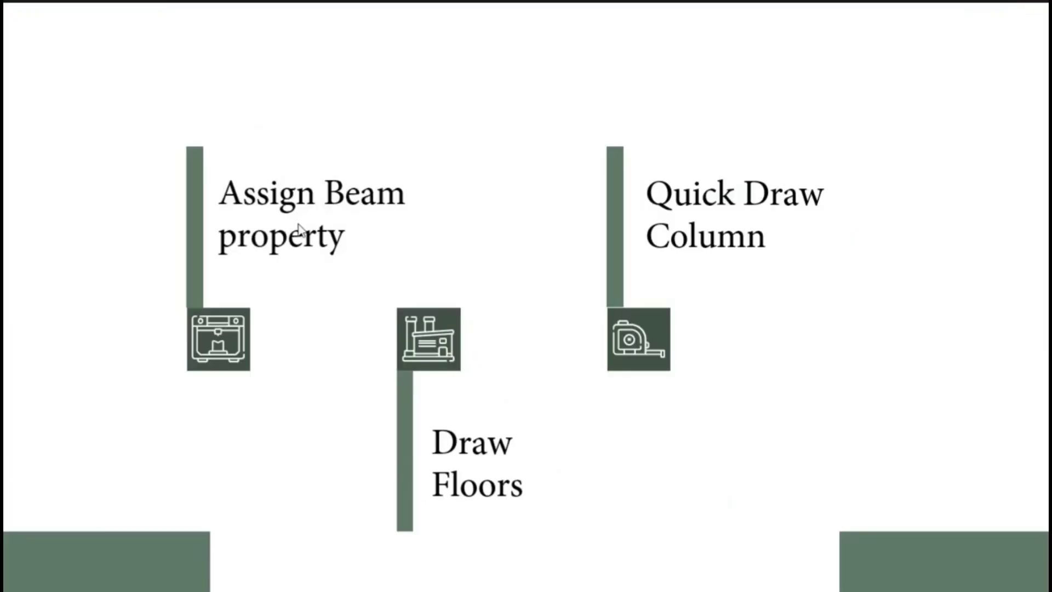
left_click(300, 229)
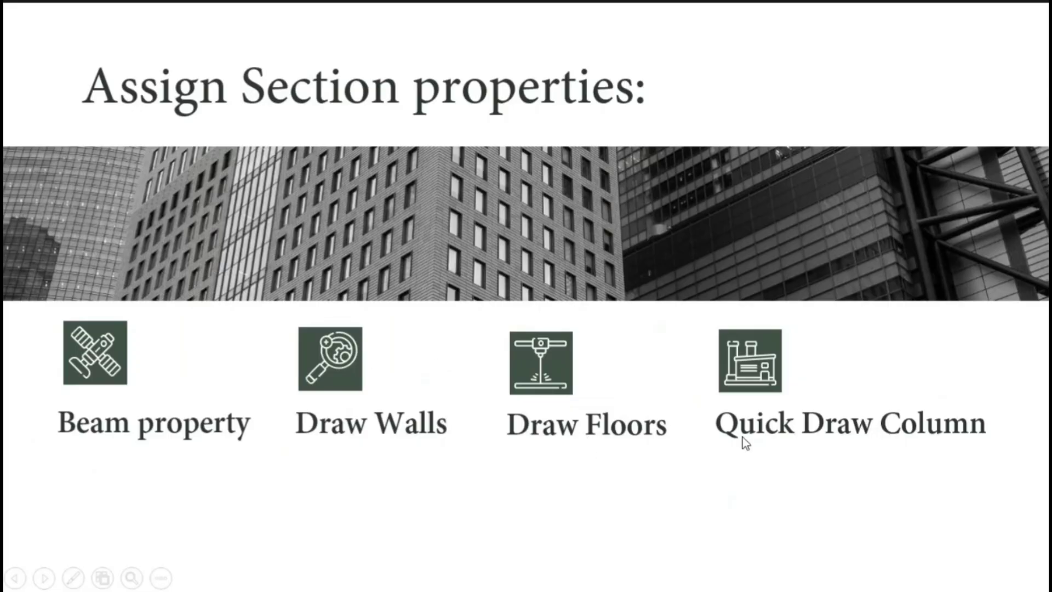
left_click(943, 377)
left_click(943, 377)
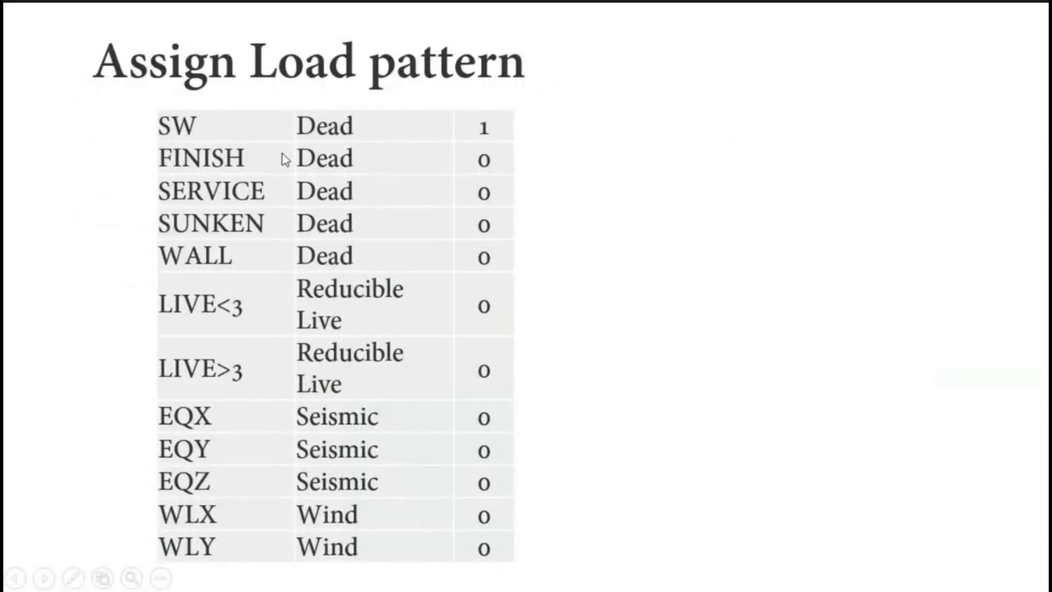
Step: Switch to ETABS and rename the Dead load pattern as SW in the load pattern definitions
key("alt+Tab")
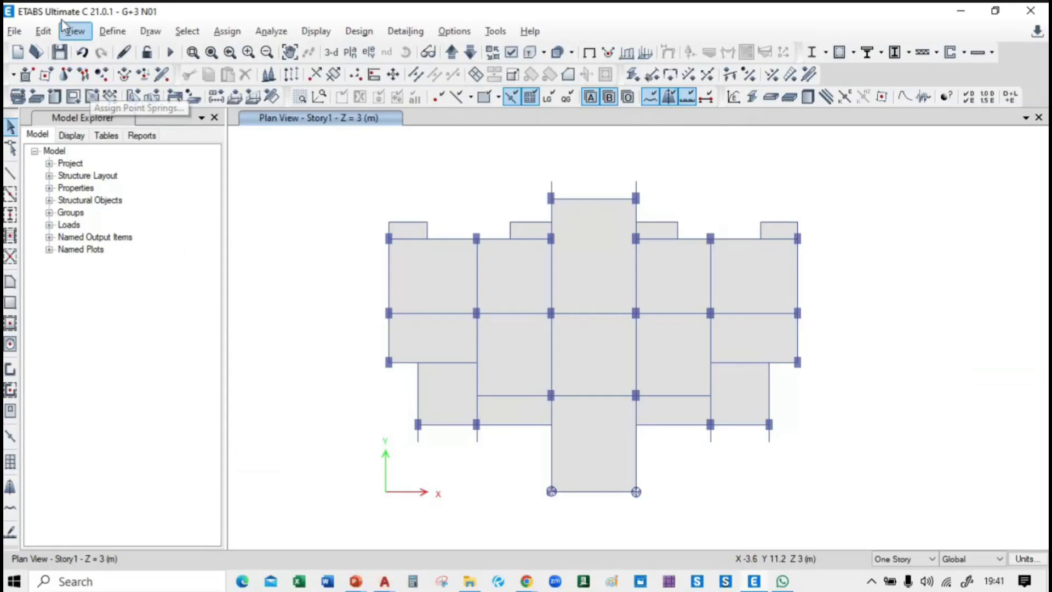
left_click(103, 33)
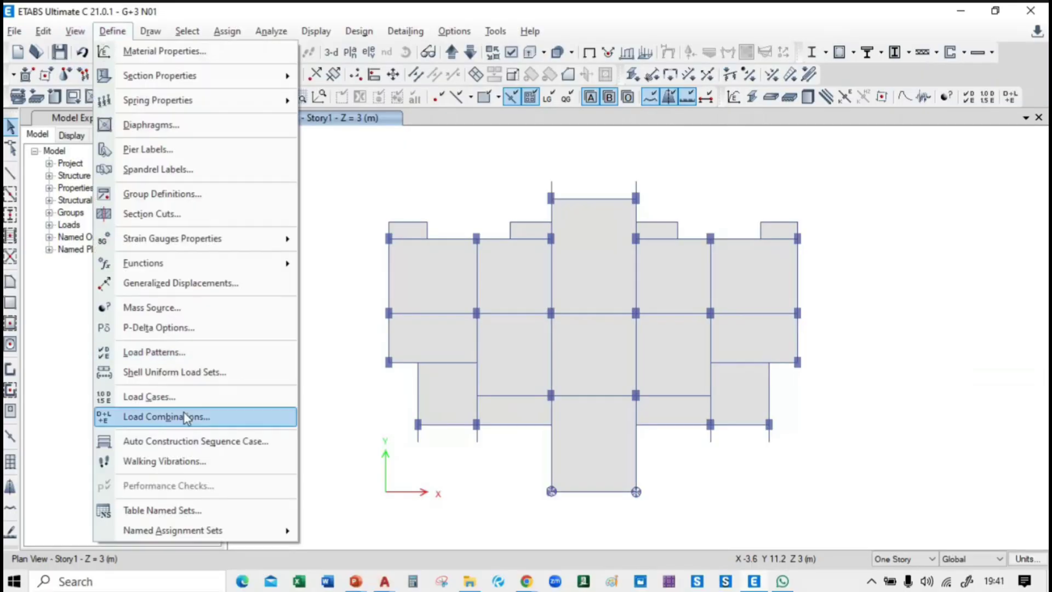
left_click(181, 353)
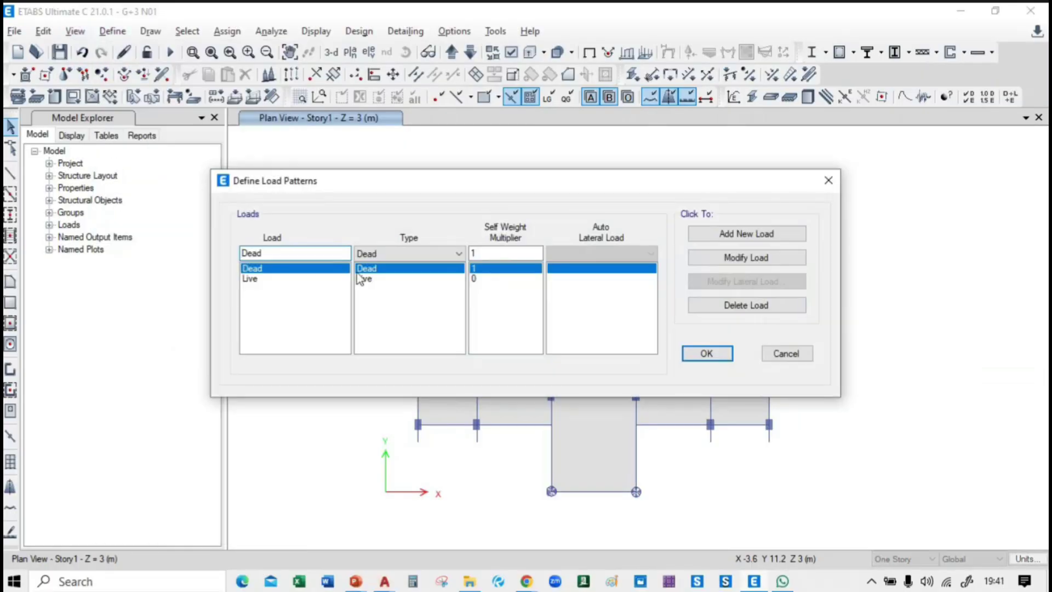
left_click_drag(300, 252, 235, 254)
type("SW")
left_click(741, 262)
type("FINISH")
double_click(484, 255)
type("0")
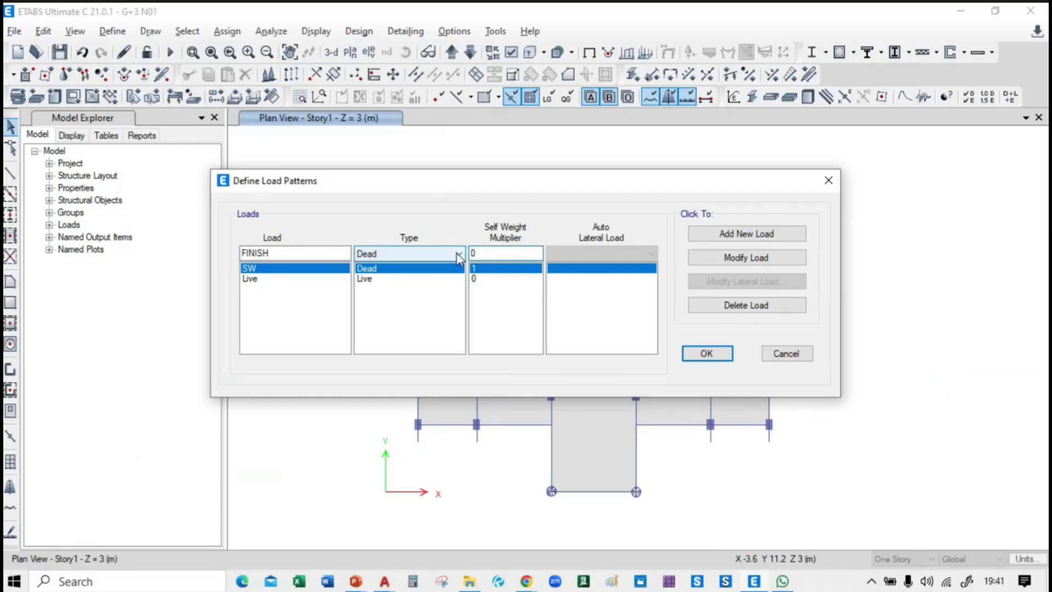
Step: Modify the Live load pattern, renaming it FINISH and setting its type to Dead
left_click(425, 278)
left_click_drag(272, 253, 216, 254)
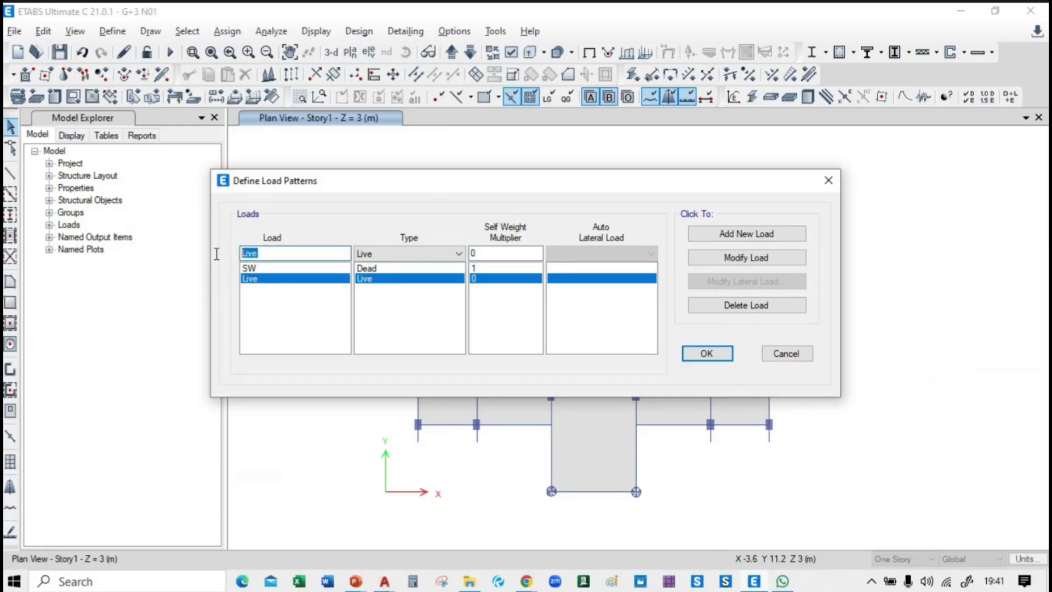
type("Finish")
key("BackSpace")
key("BackSpace")
key("BackSpace")
key("BackSpace")
key("BackSpace")
key("BackSpace")
type("FINISH")
left_click(433, 254)
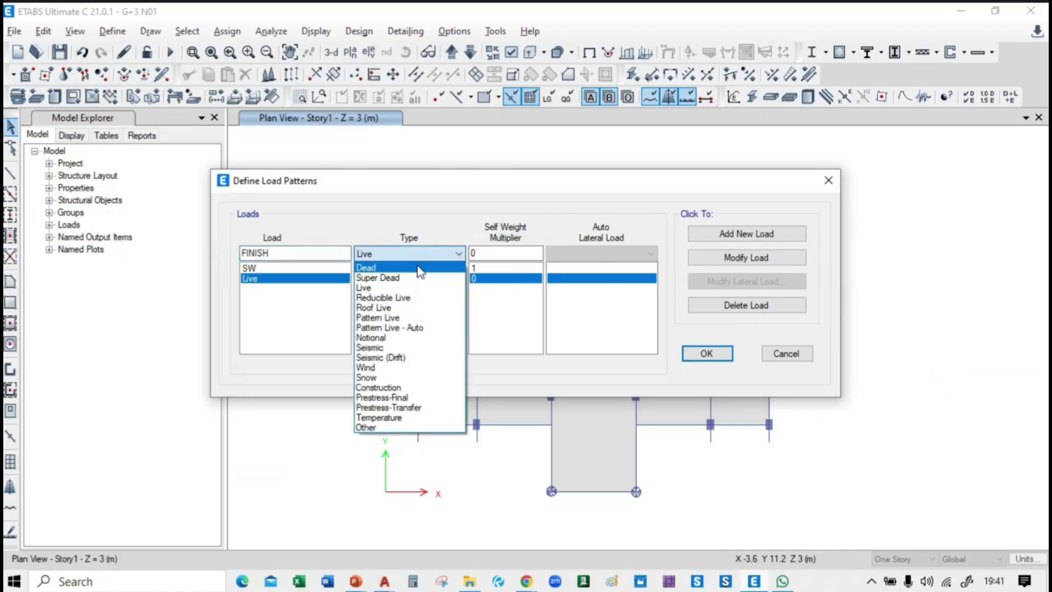
left_click(383, 264)
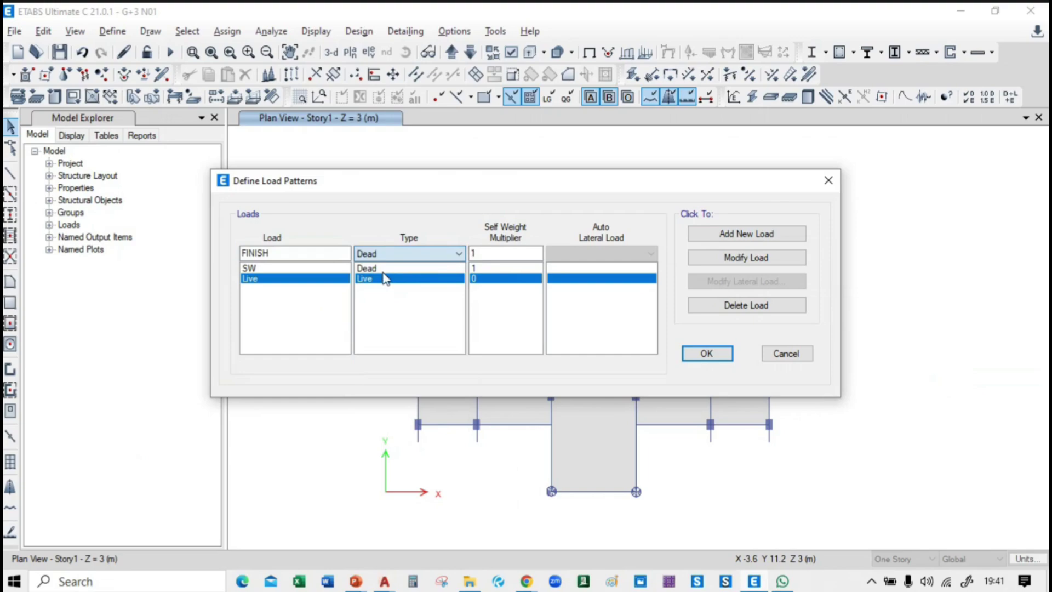
left_click(757, 258)
Step: Add a load pattern named SERVICE with type Dead and self weight multiplier 0
double_click(301, 256)
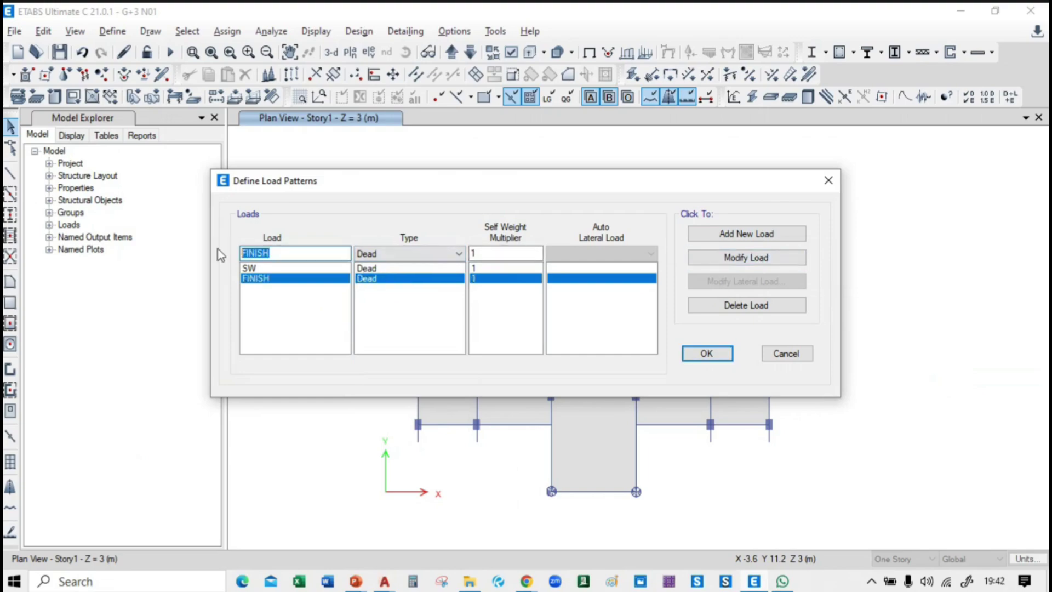
type("SERVICE")
key("Tab")
key("Tab")
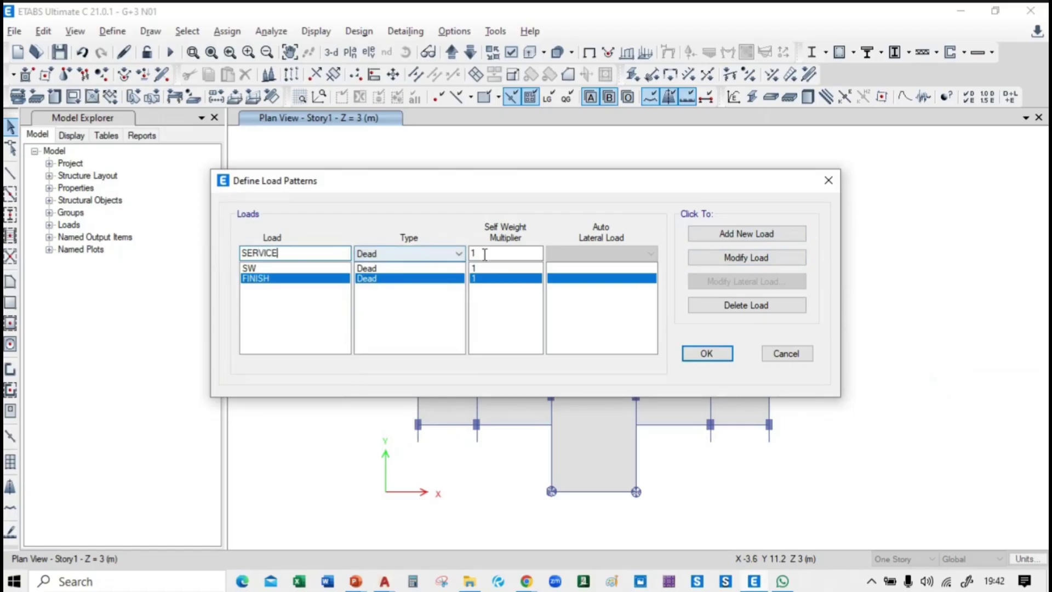
type("0")
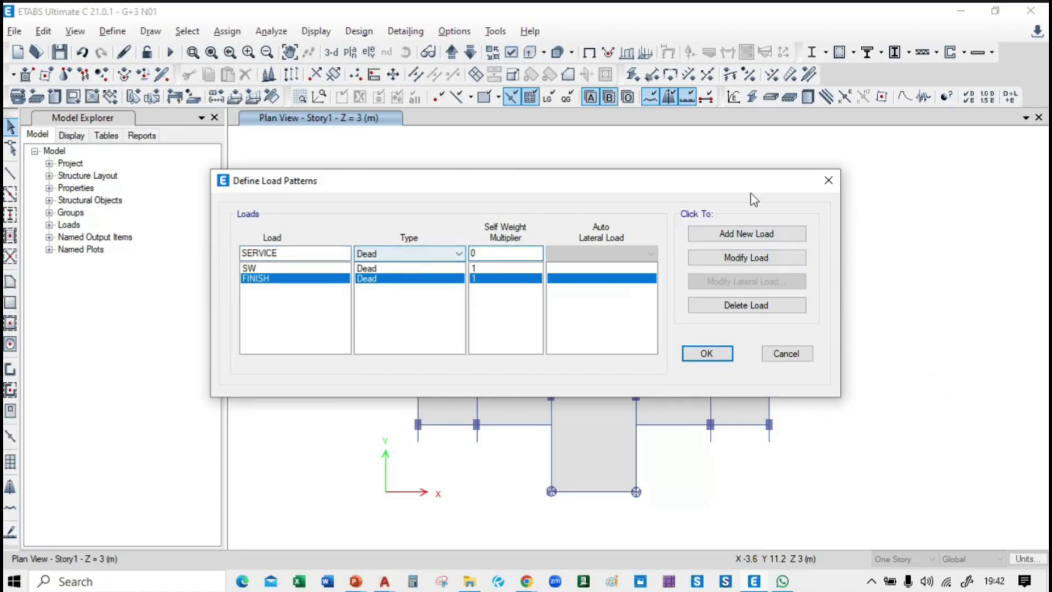
left_click(762, 232)
Step: Set the self weight multiplier of the FINISH load pattern to 0
left_click(501, 279)
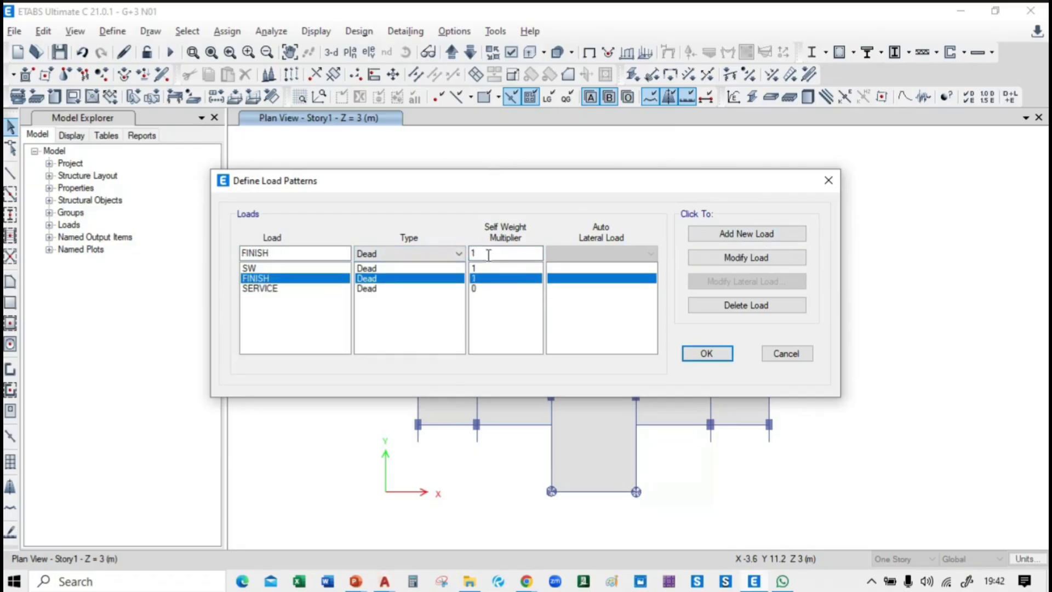
type("0")
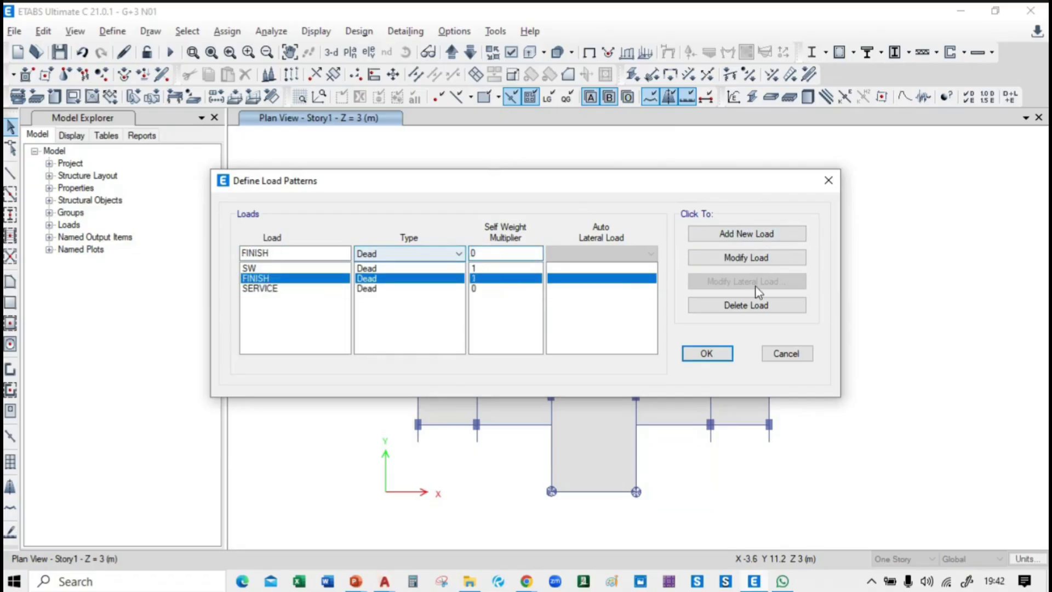
left_click(738, 260)
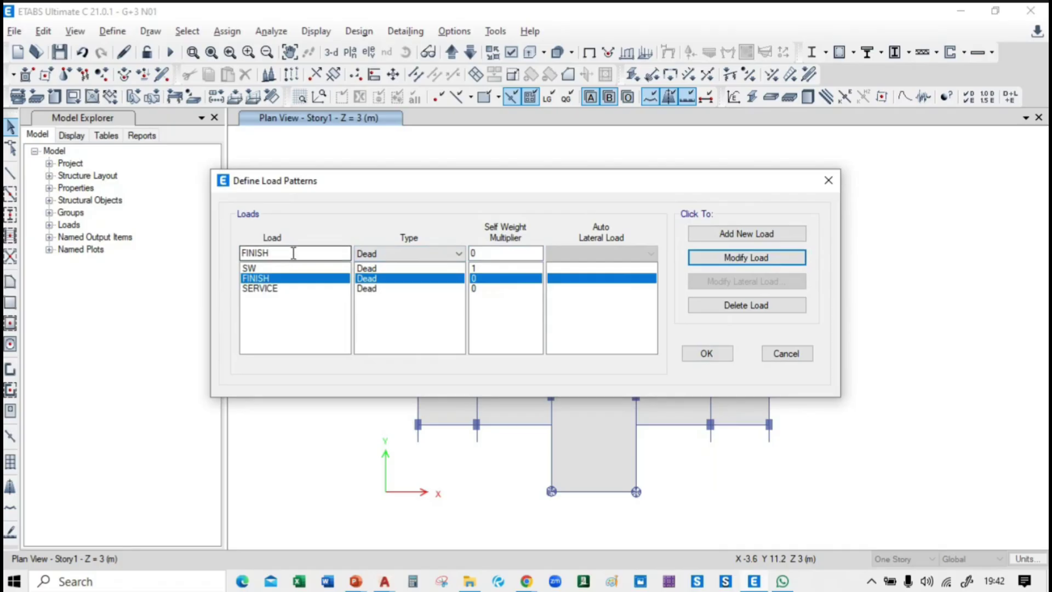
Step: Add two Dead load patterns named SUNKEN and WALL, each with self weight multiplier 0
left_click(288, 290)
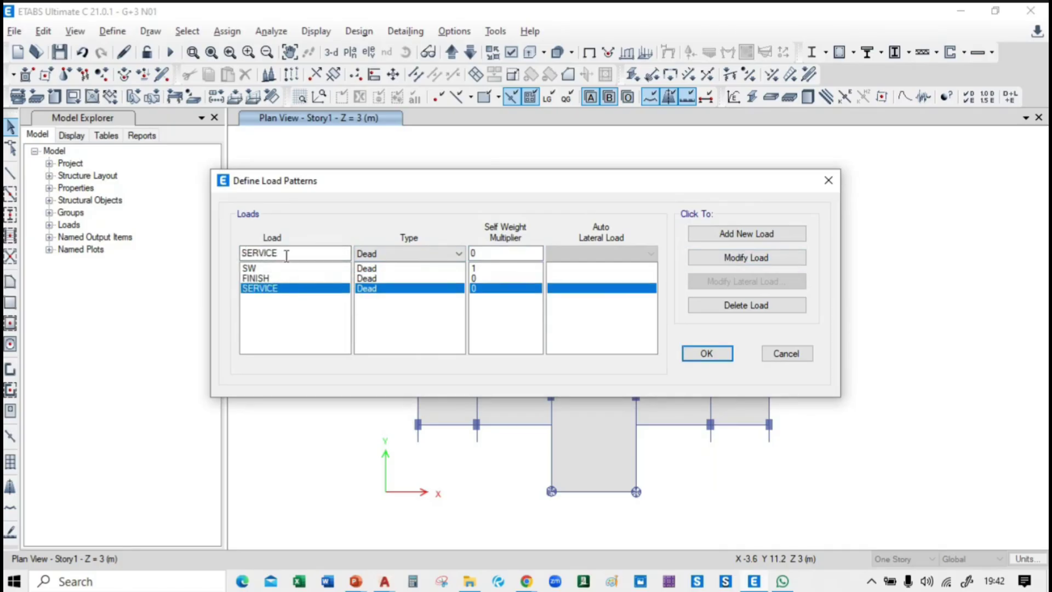
left_click_drag(286, 255, 213, 257)
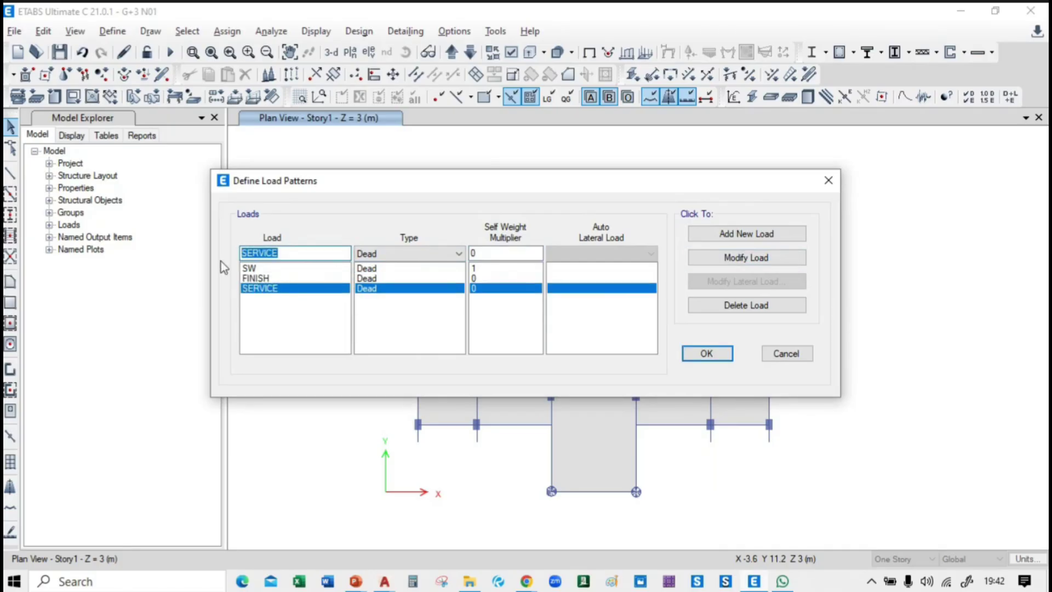
type("SUNKEN")
left_click(741, 235)
left_click_drag(340, 253, 213, 245)
type("WALL")
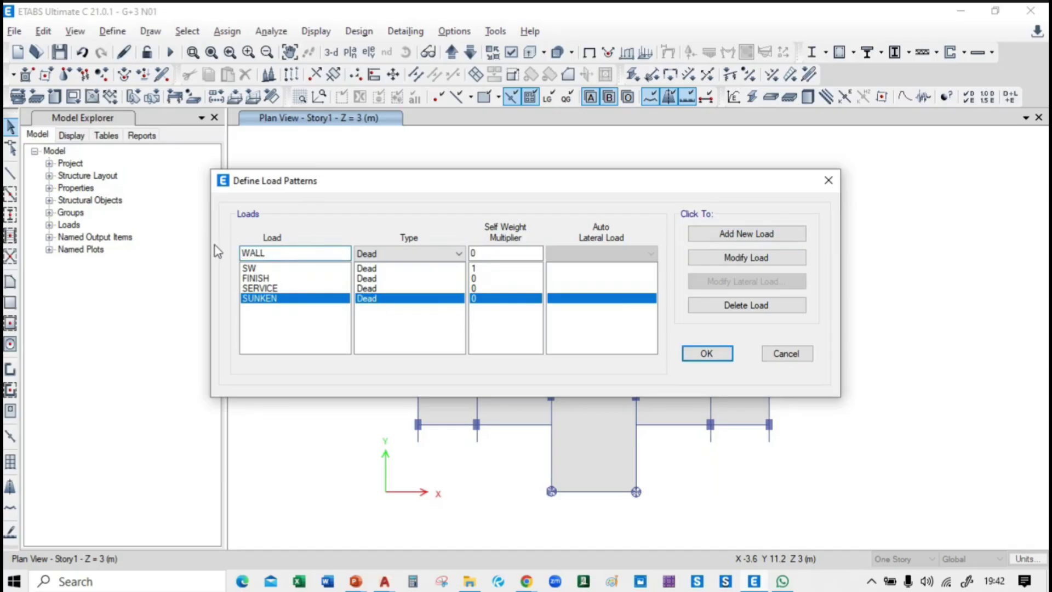
left_click(742, 234)
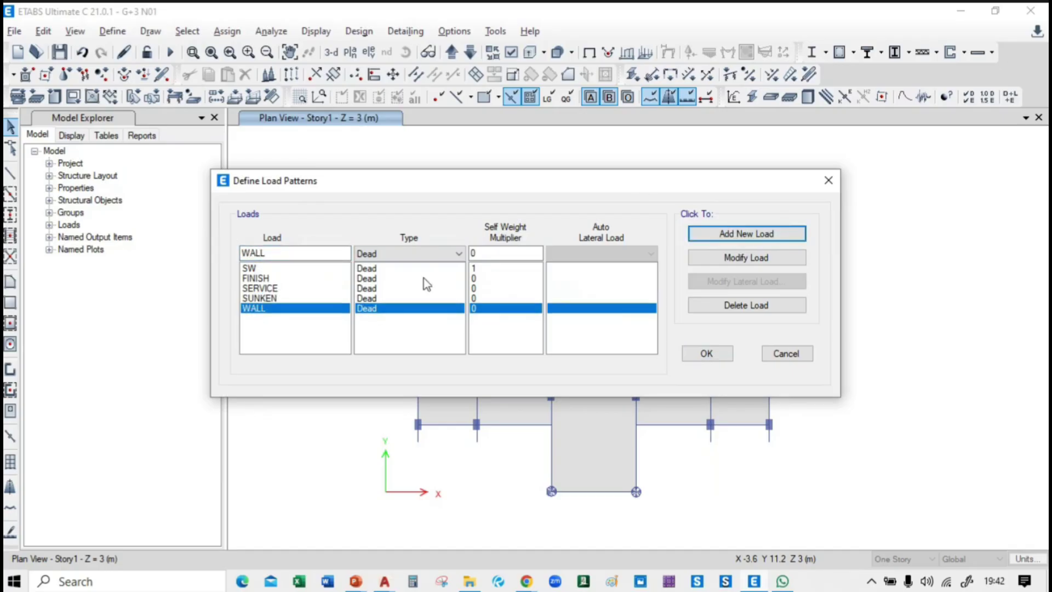
Step: Add a load pattern named LIVE<3 with type Live and self weight multiplier 0
left_click_drag(288, 253, 212, 255)
type("LI")
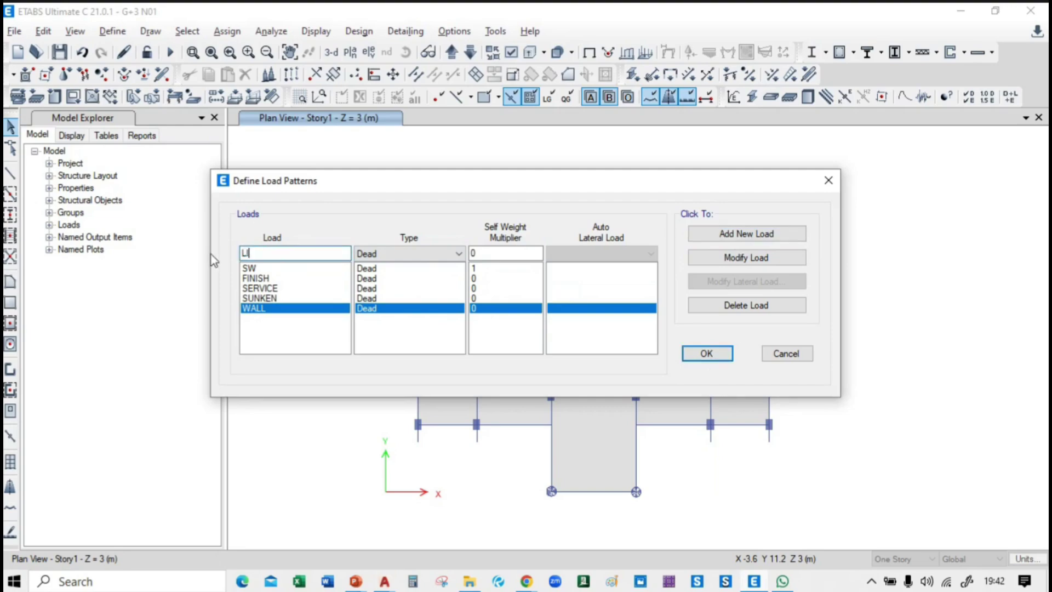
type("VE<3")
left_click(387, 252)
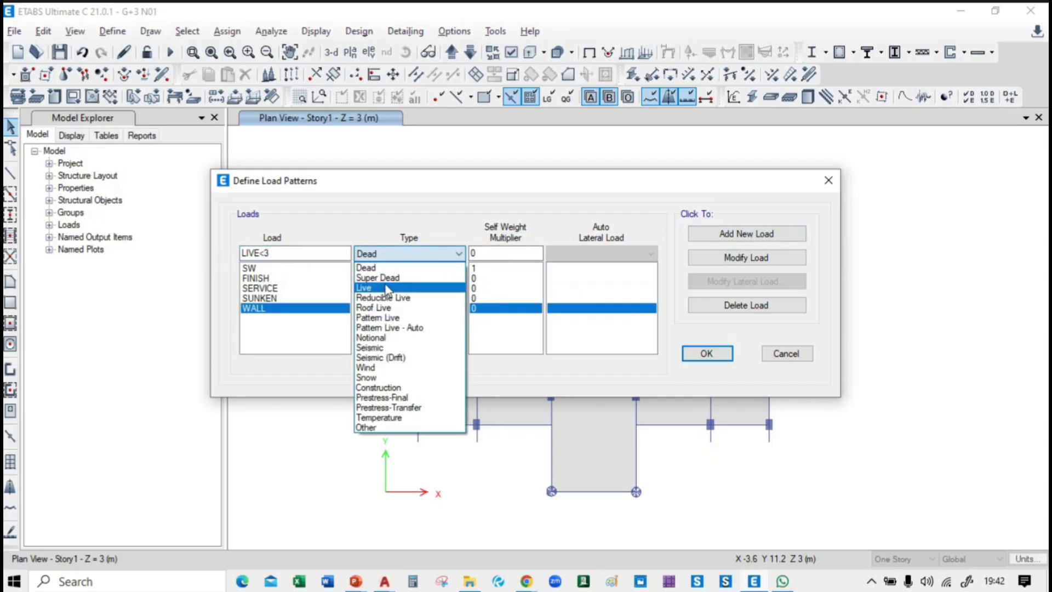
left_click(387, 289)
left_click(774, 233)
Step: Add a load pattern named LIVE>3 with type Live and self weight multiplier 0
left_click(310, 250)
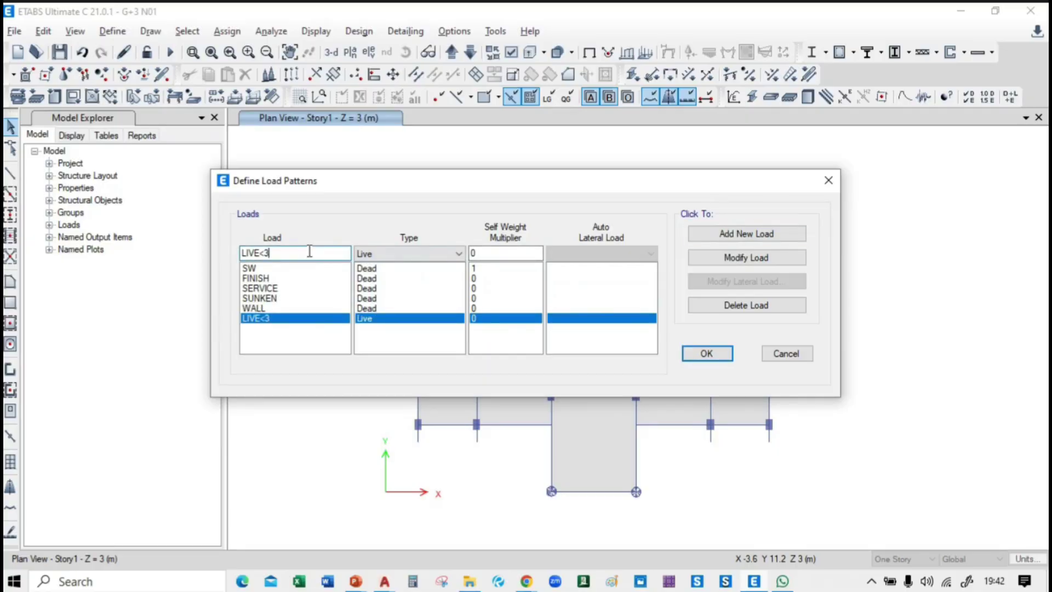
key("BackSpace")
key("BackSpace")
type(">3")
left_click(775, 237)
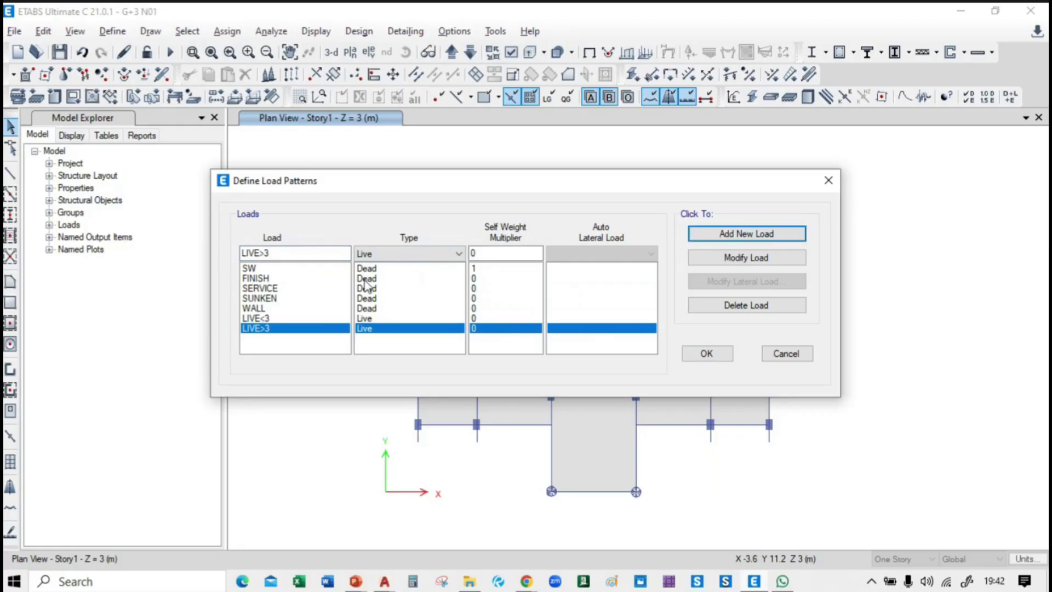
Step: Change the type of the LIVE<3 and LIVE>3 load patterns to Reducible Live
left_click(378, 318)
left_click(376, 256)
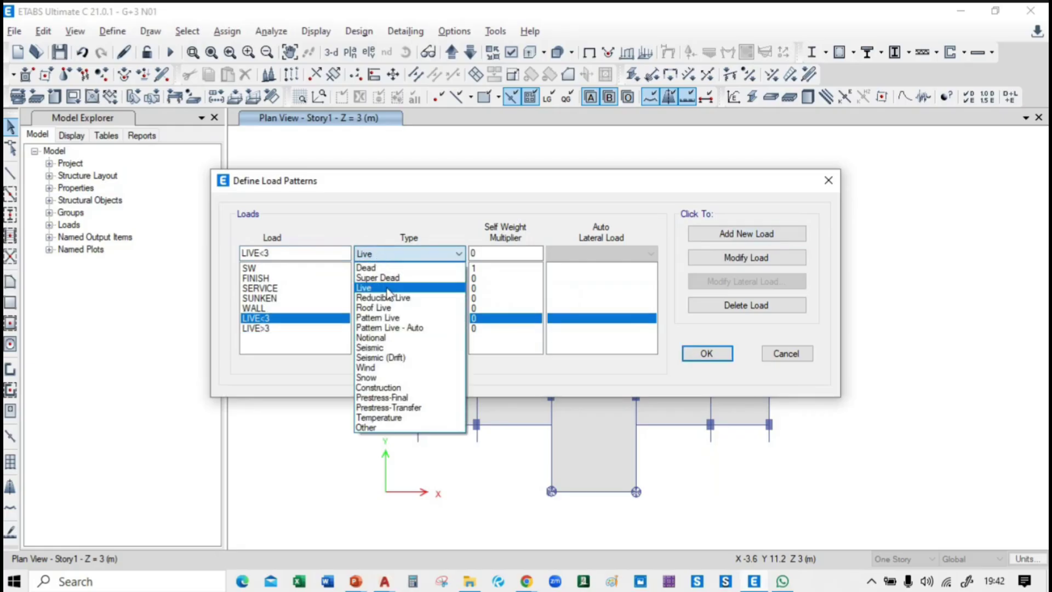
left_click(386, 297)
left_click(755, 262)
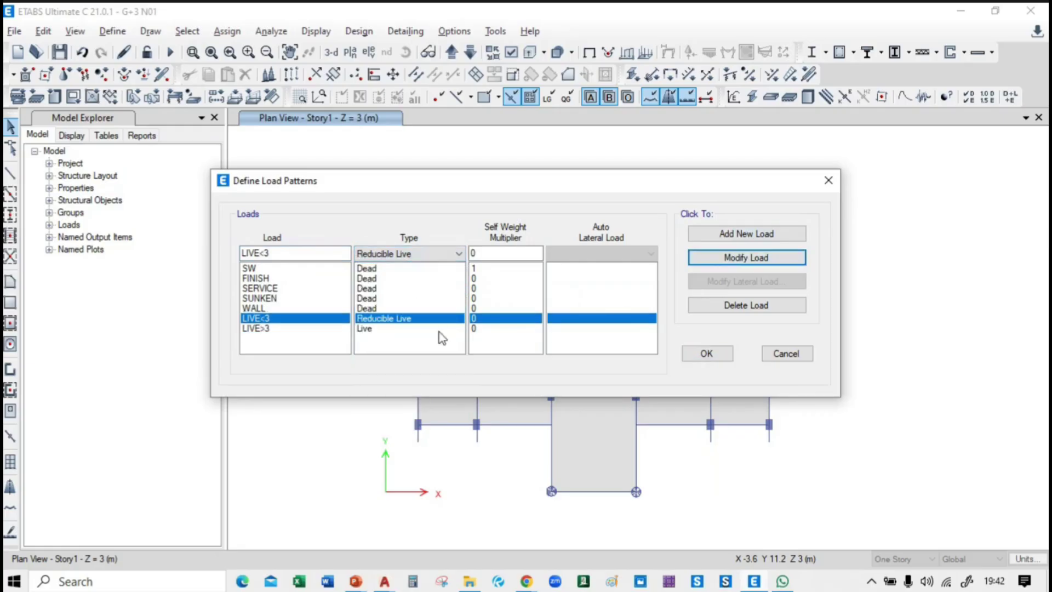
left_click(438, 329)
left_click(427, 254)
left_click(386, 297)
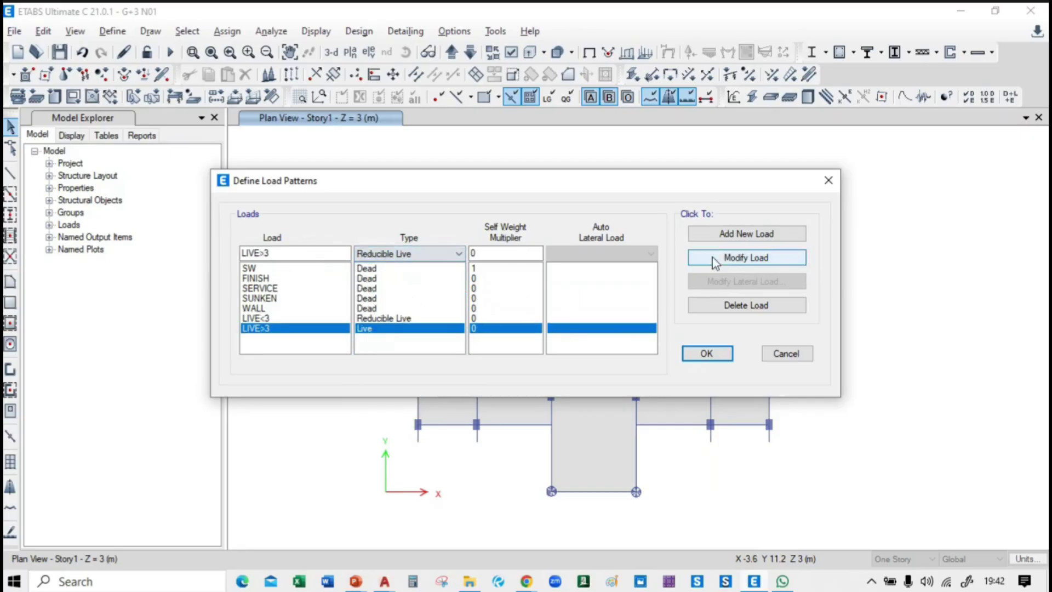
left_click(712, 257)
Step: Add a Seismic load pattern named EQX with multiplier 0 and auto lateral load IS 1893:2016
left_click_drag(268, 253, 228, 259)
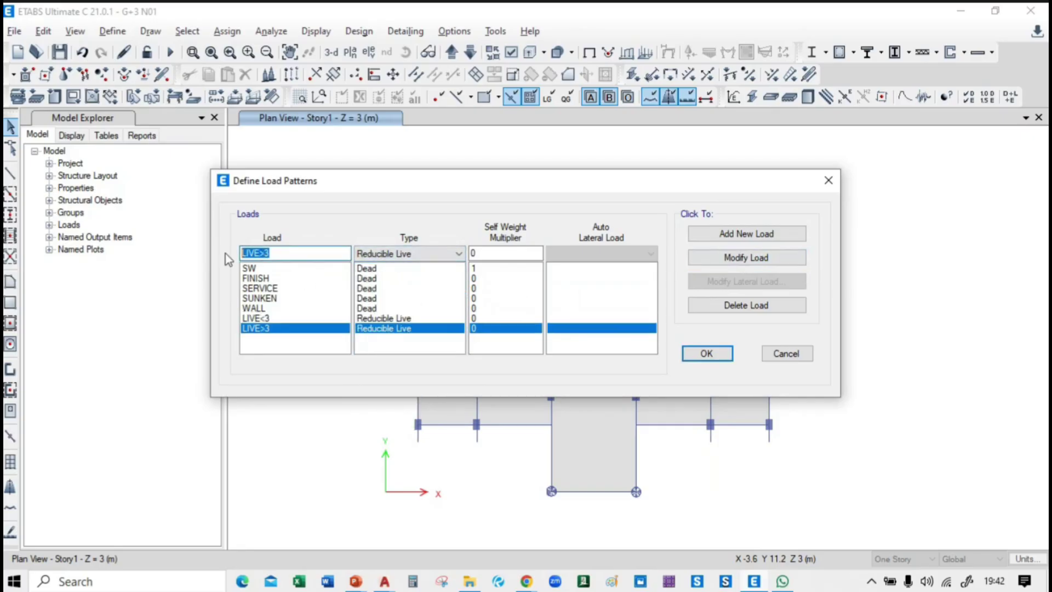
type("EQX")
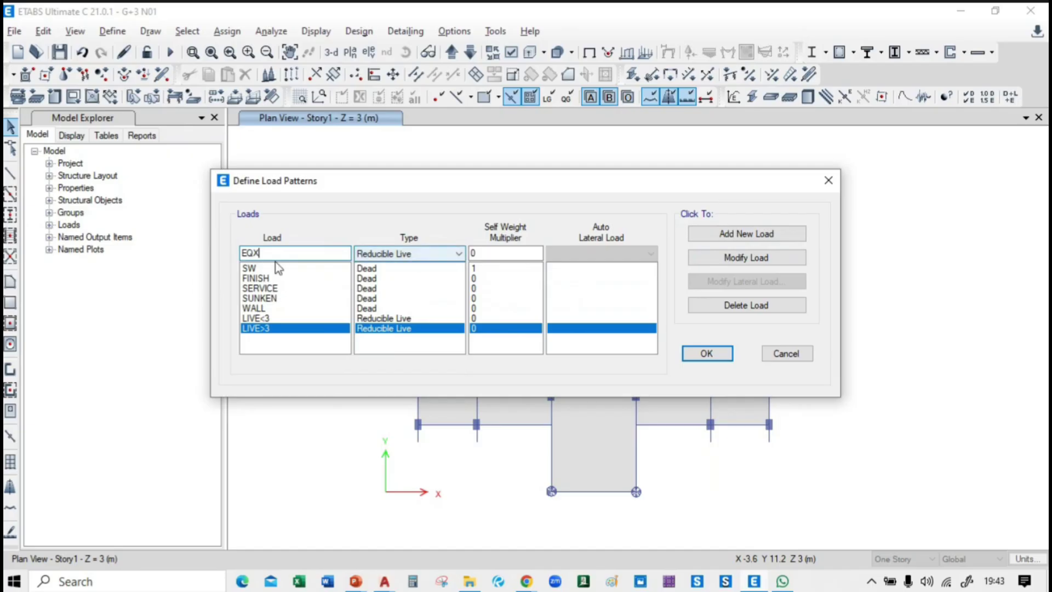
left_click(419, 260)
left_click(408, 346)
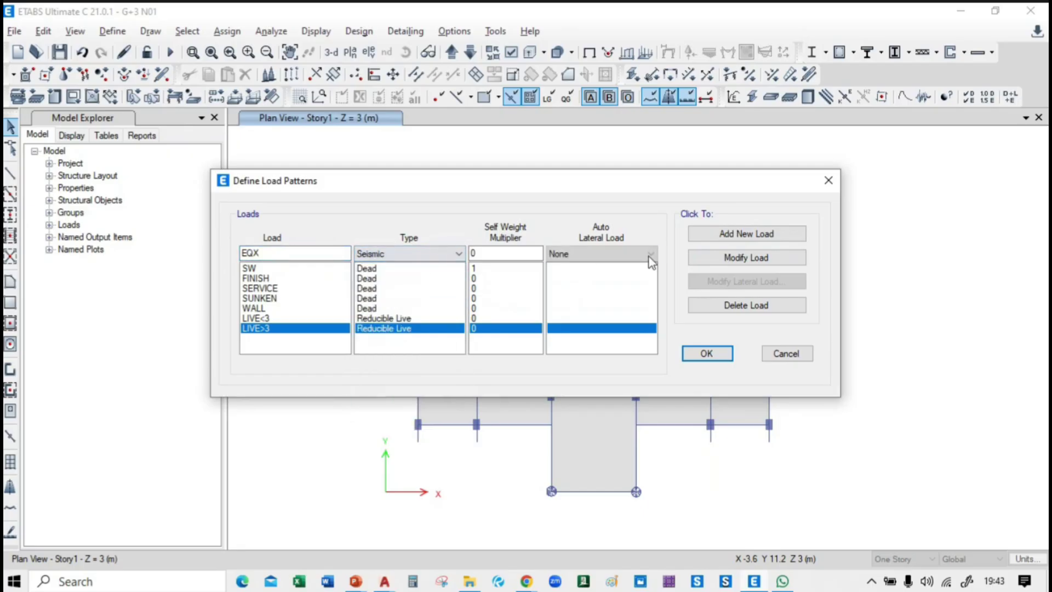
left_click(596, 257)
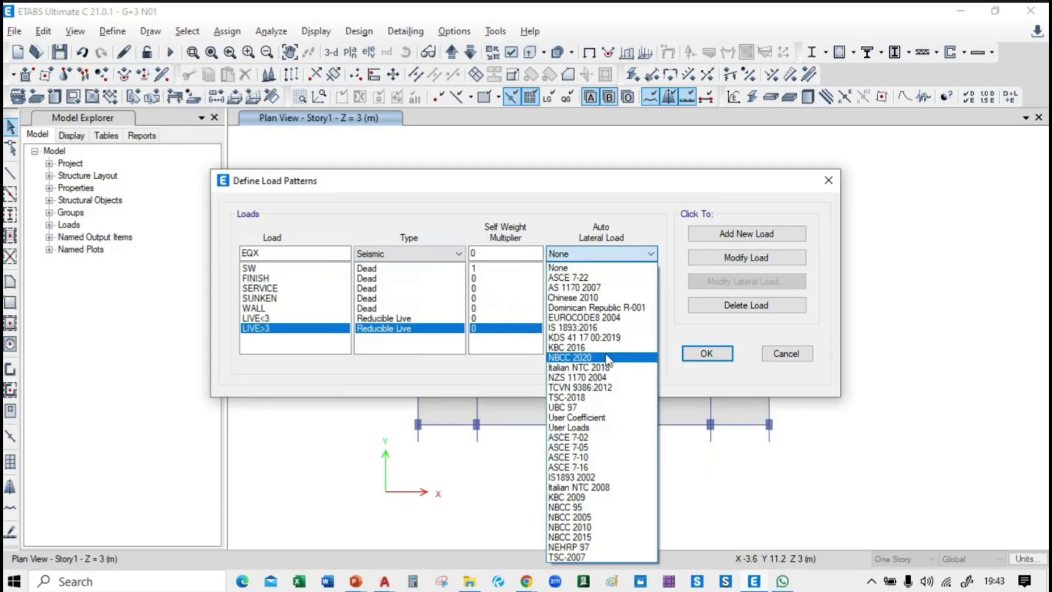
left_click(607, 332)
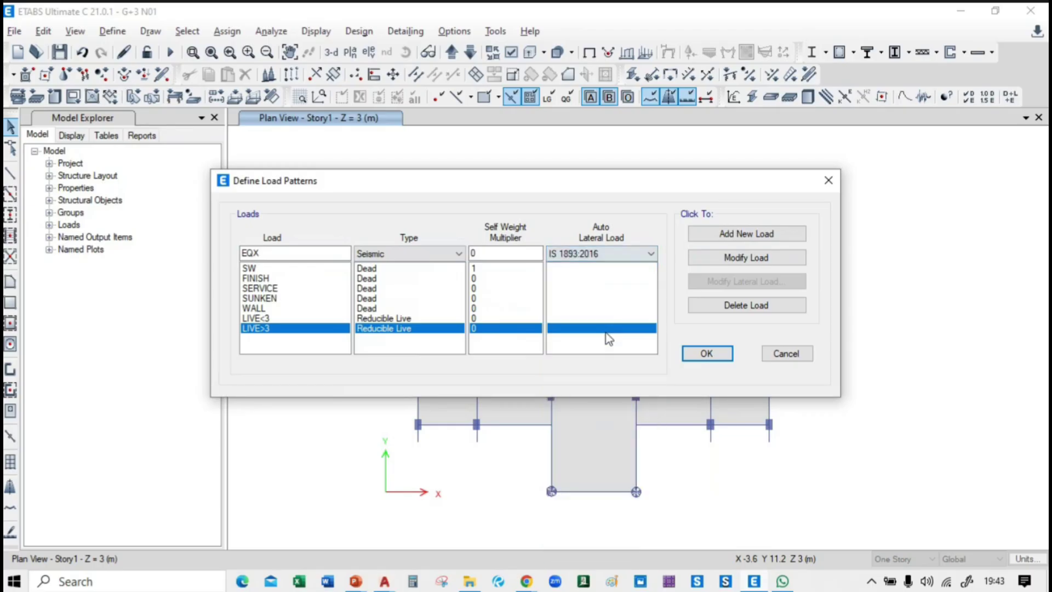
left_click(764, 235)
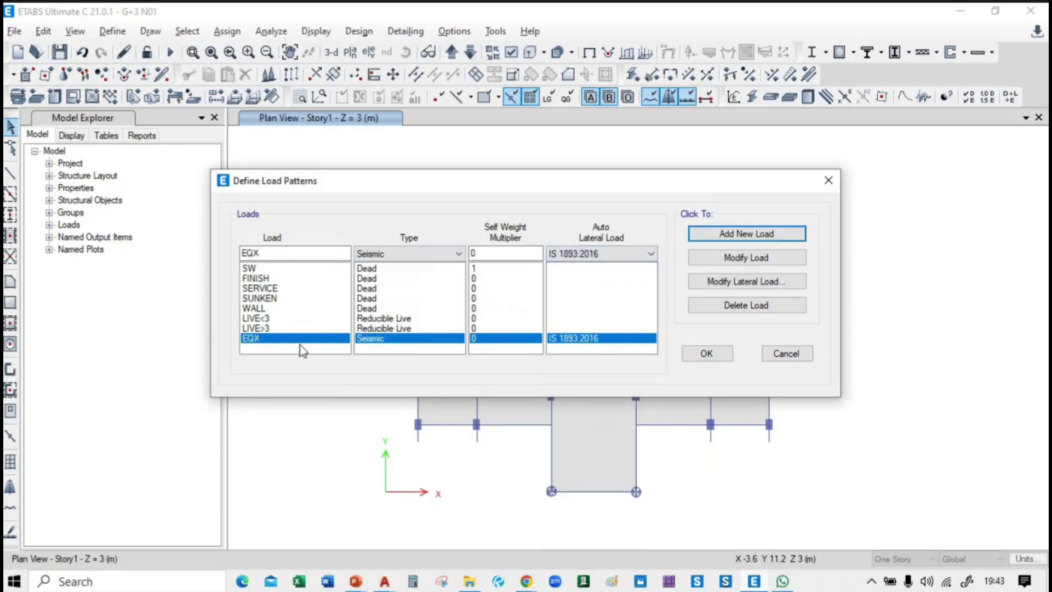
Step: Add the seismic load patterns EQY and EQZ with self weight multiplier 0 and IS 1893:2016 auto lateral load
left_click(274, 251)
key("BackSpace")
type("Y")
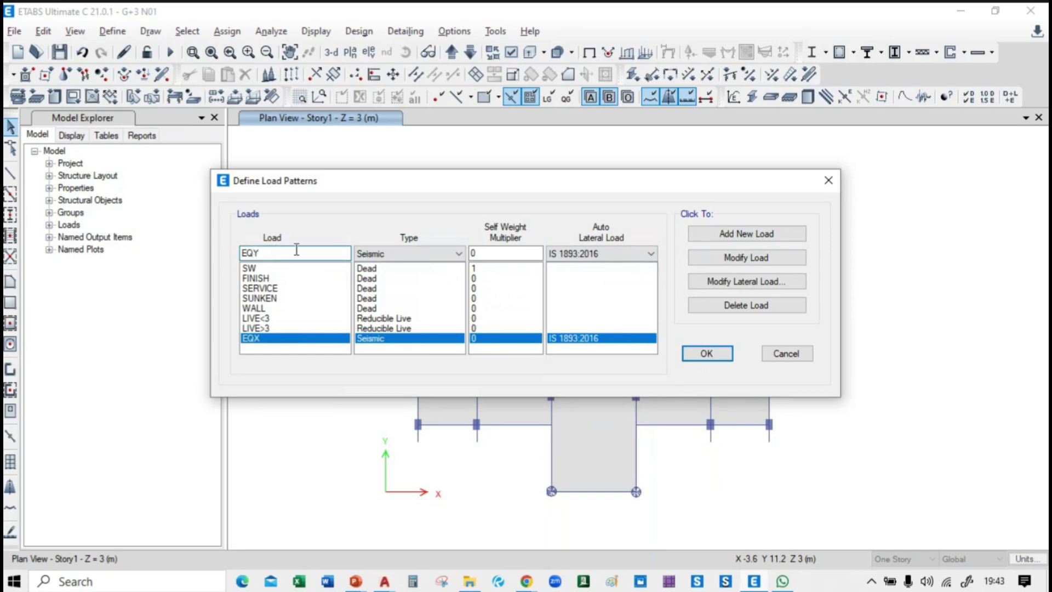
left_click(766, 233)
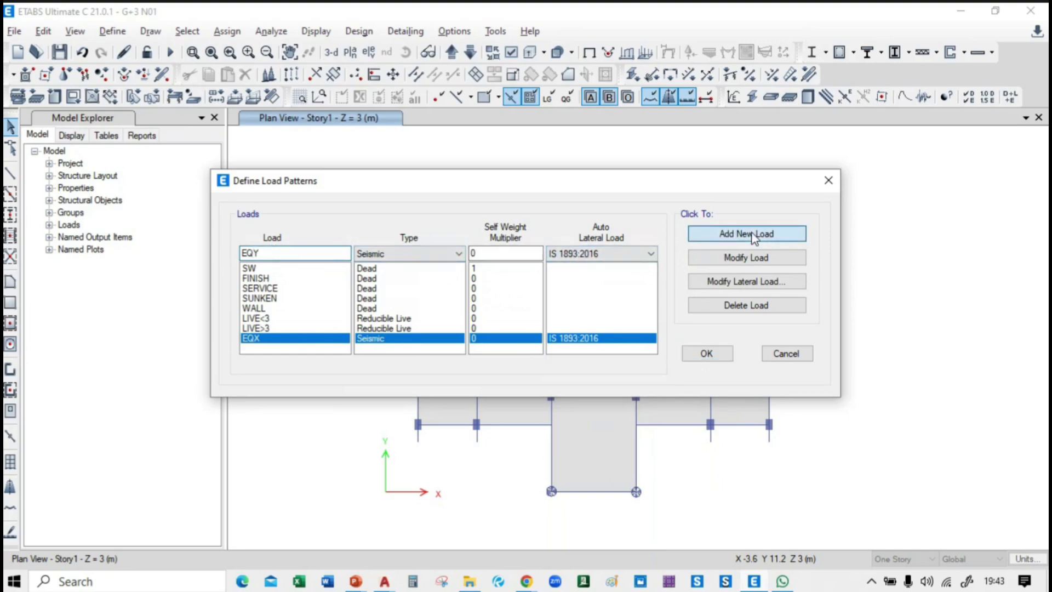
left_click(289, 252)
key("BackSpace")
type("Z")
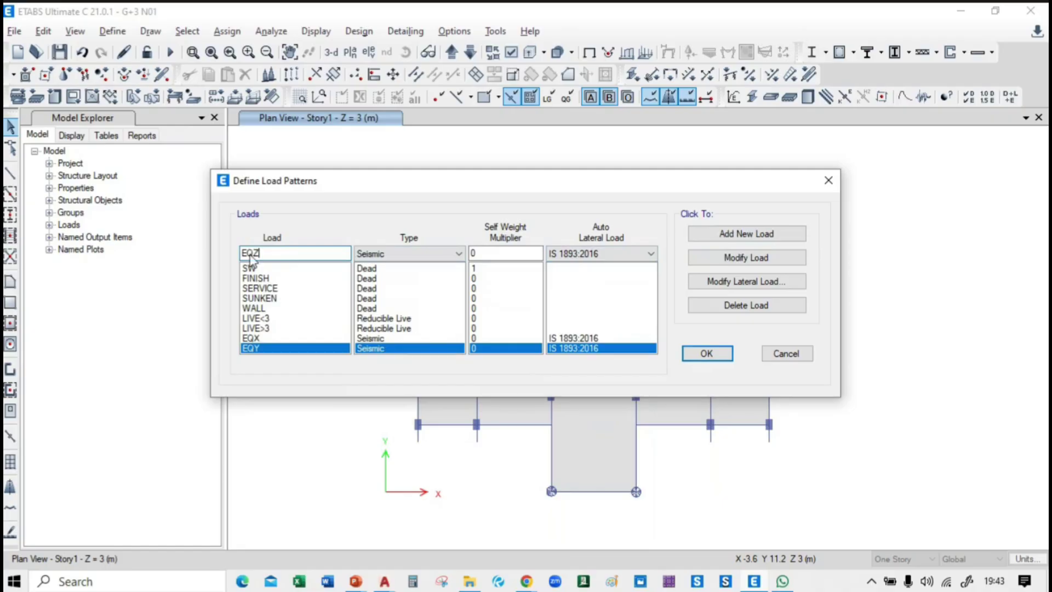
left_click(728, 233)
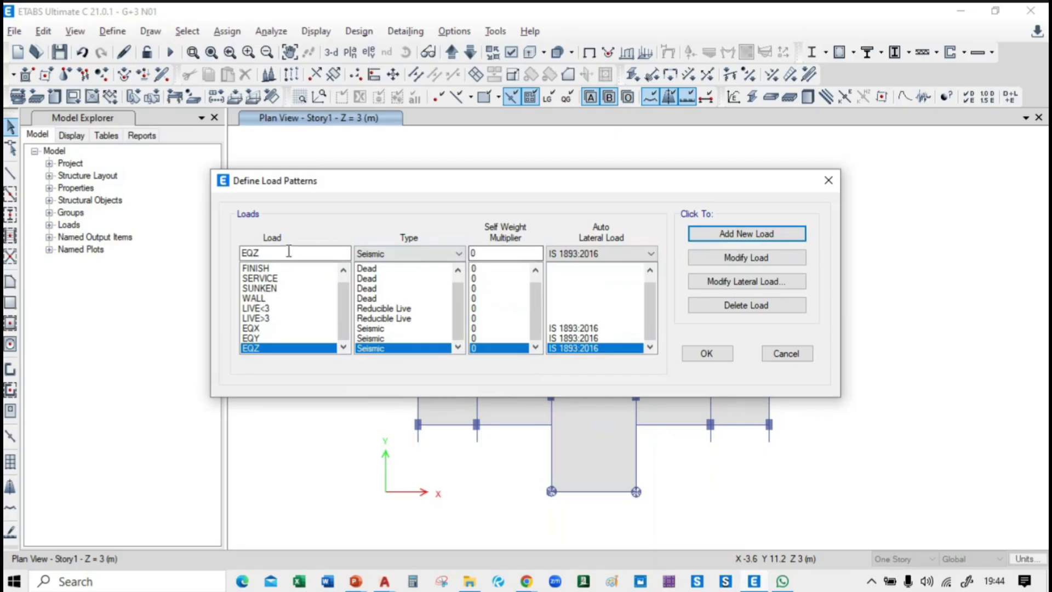
Step: Add a load pattern WX of type Wind with Indian IS 875:2015 as its auto lateral load
left_click_drag(288, 252, 234, 252)
type("WX")
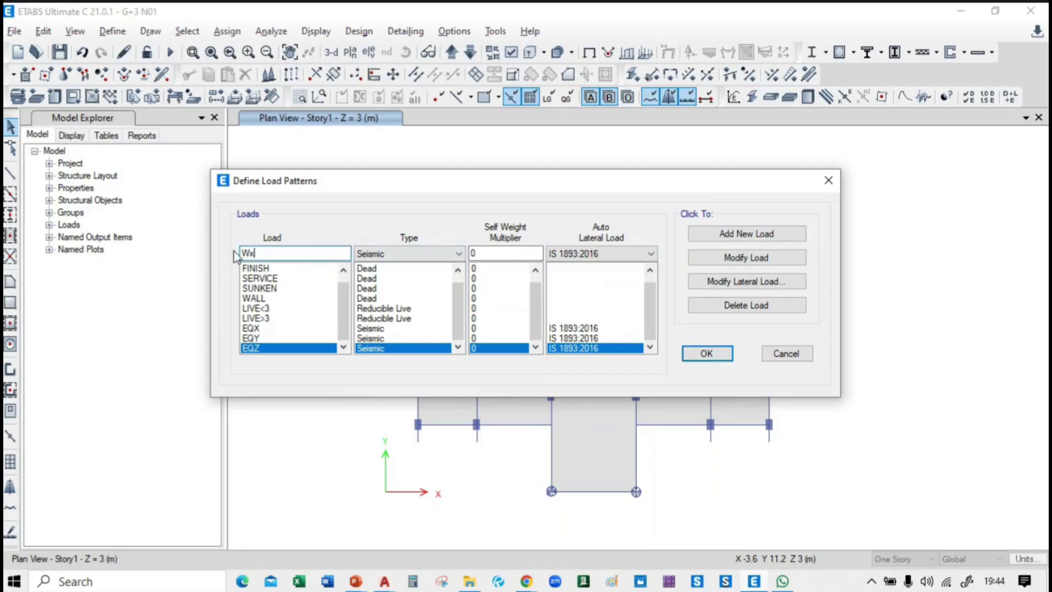
key("BackSpace")
type("X")
left_click(606, 254)
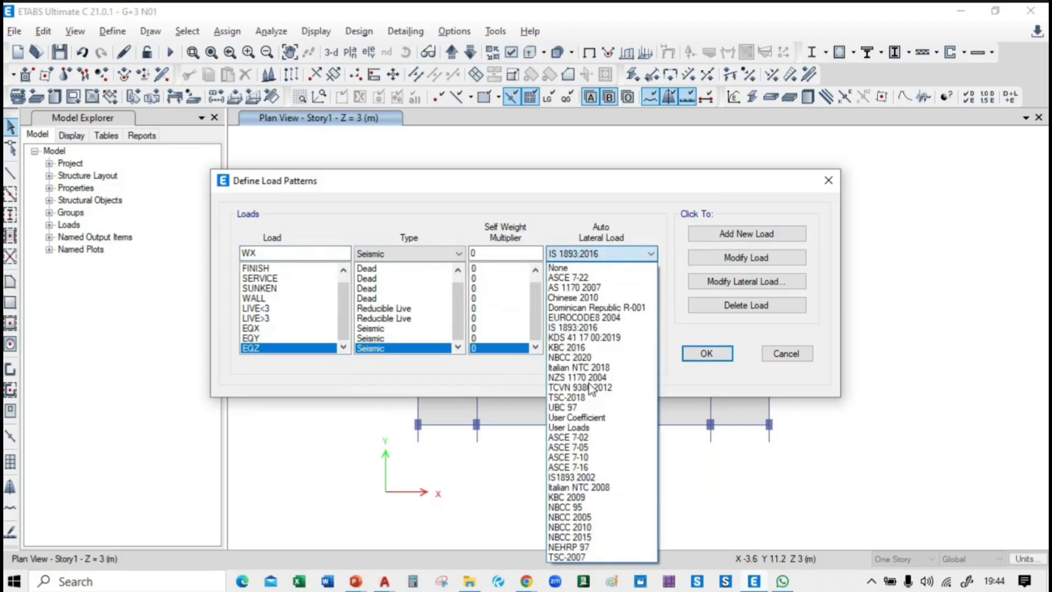
left_click(396, 252)
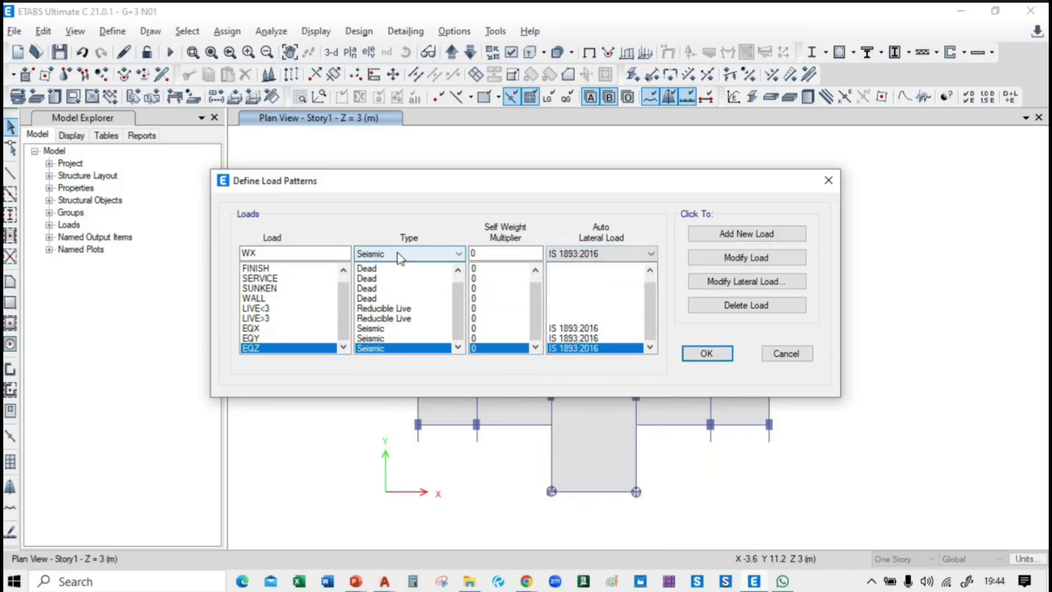
left_click(396, 252)
left_click(403, 368)
left_click(605, 253)
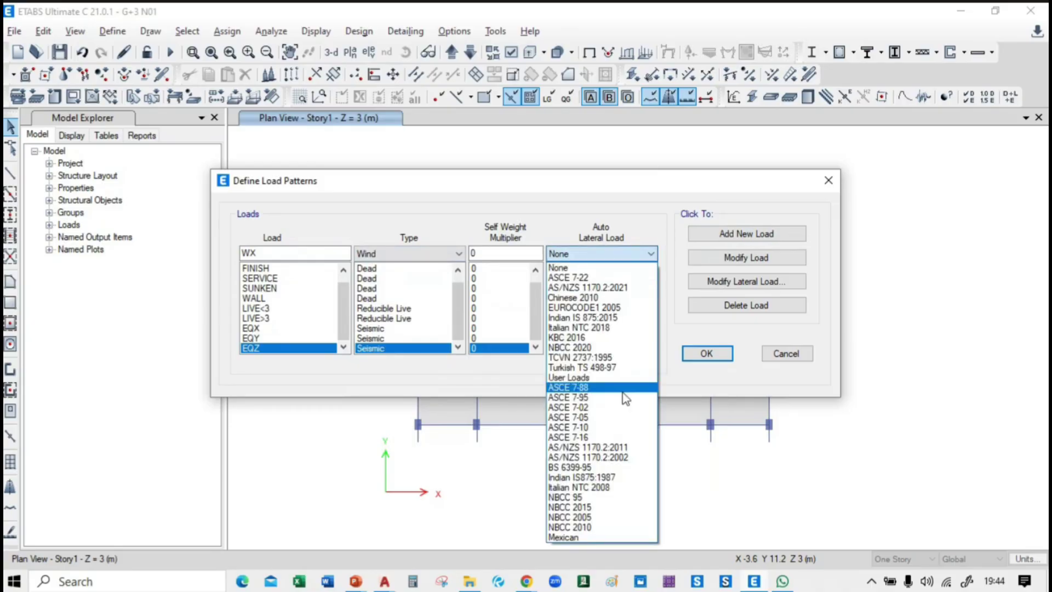
left_click(582, 317)
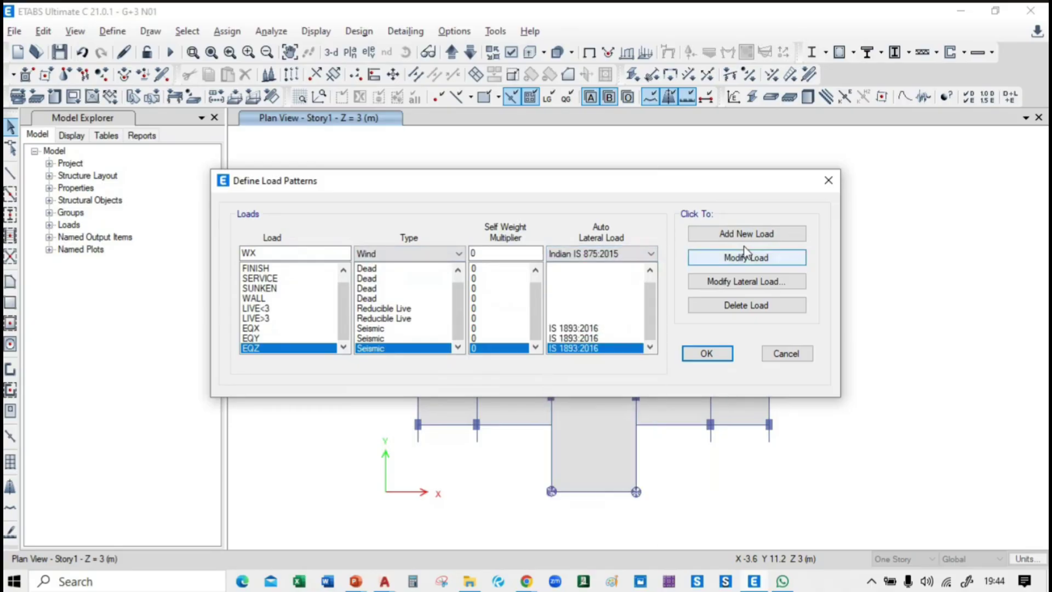
left_click(746, 233)
Step: Add a matching wind load pattern WY with Indian IS 875:2015 and accept the load pattern definitions
left_click(323, 252)
key("BackSpace")
type("Y")
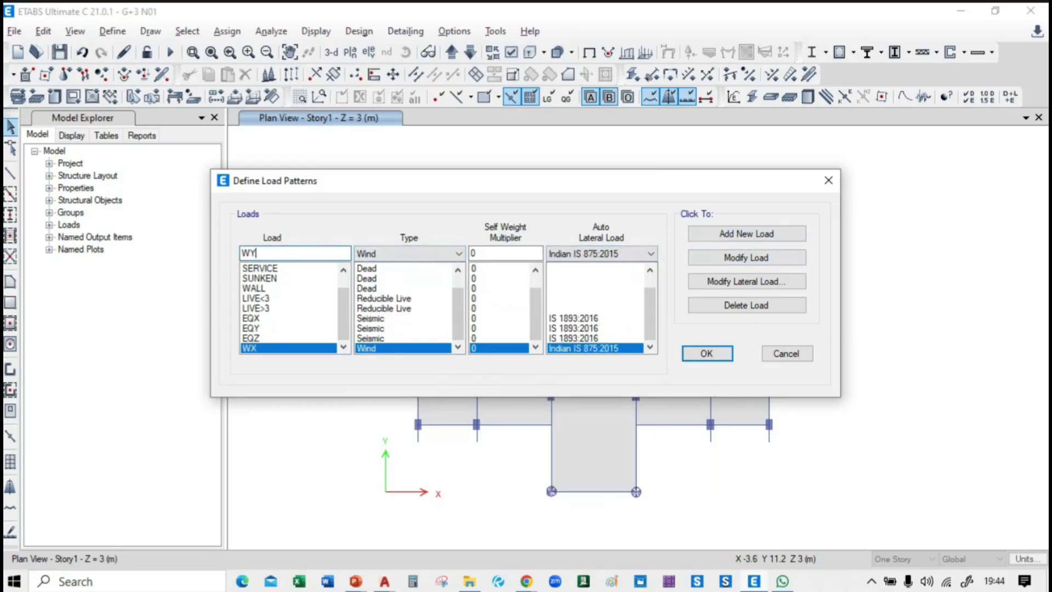
left_click(768, 236)
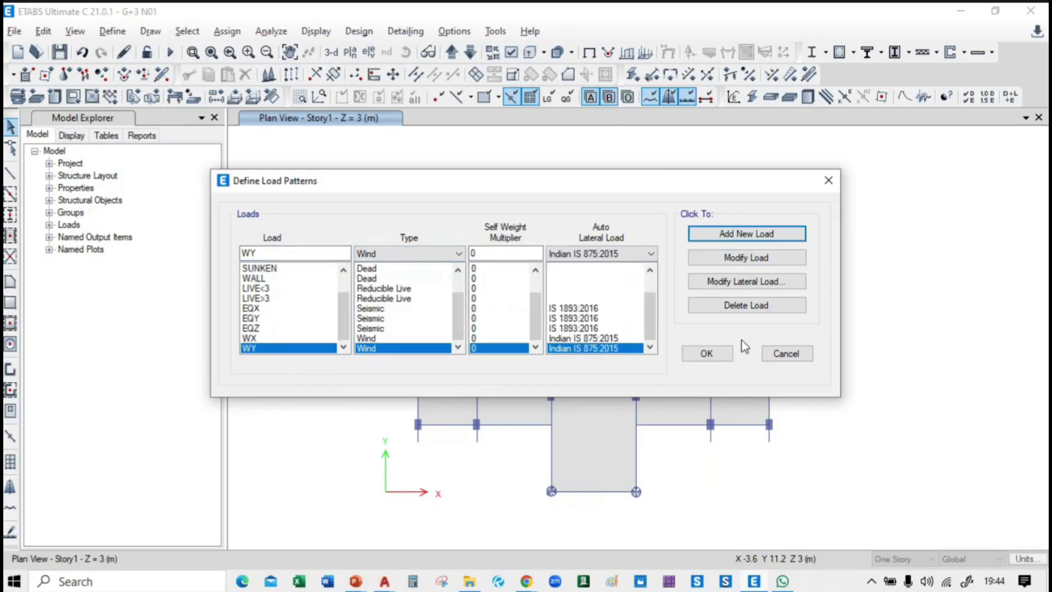
left_click(708, 354)
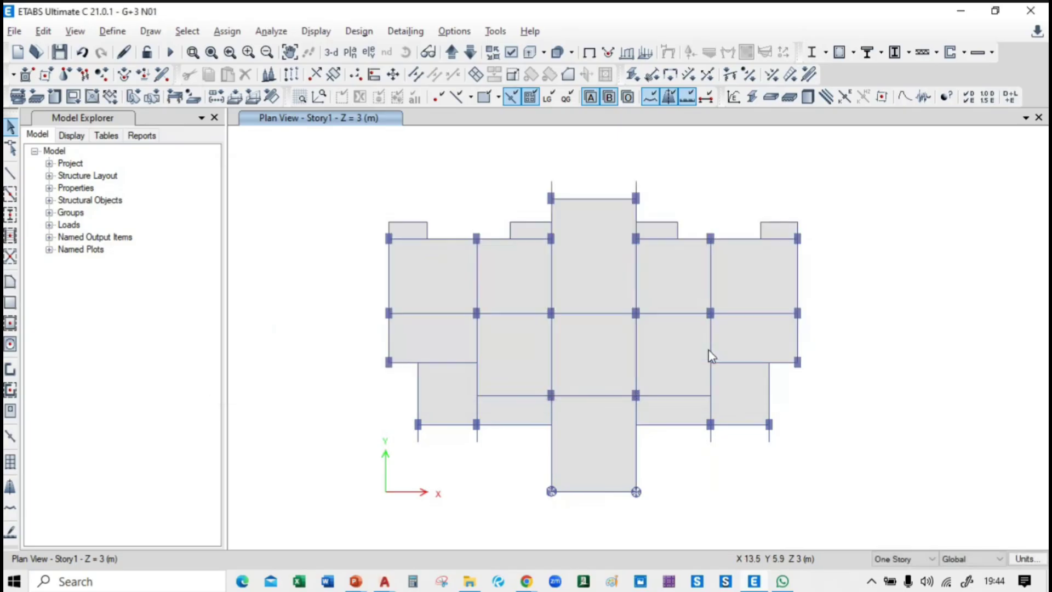
Step: Check the presentation's P-delta slide, and in ETABS set P-Delta to Iterative - Based on Loads with SW at scale factor 1.2
key("alt+Tab")
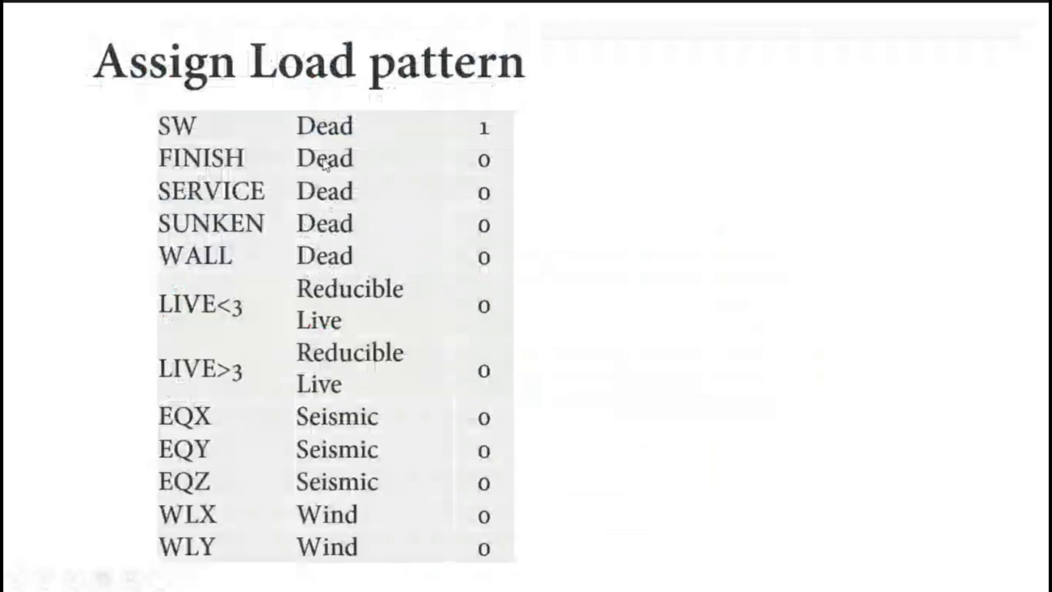
left_click(272, 57)
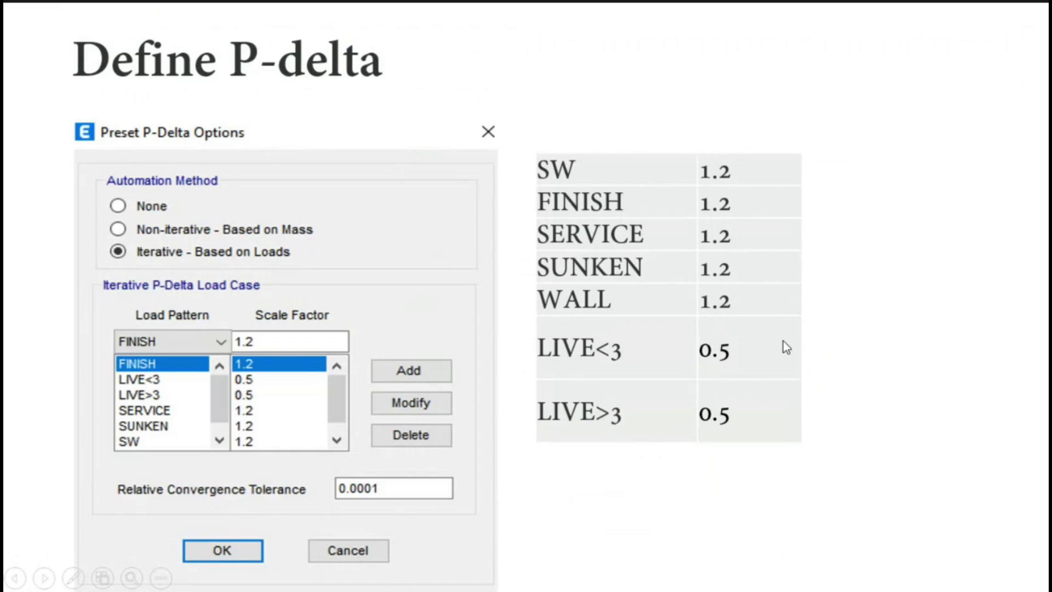
key("alt+Tab")
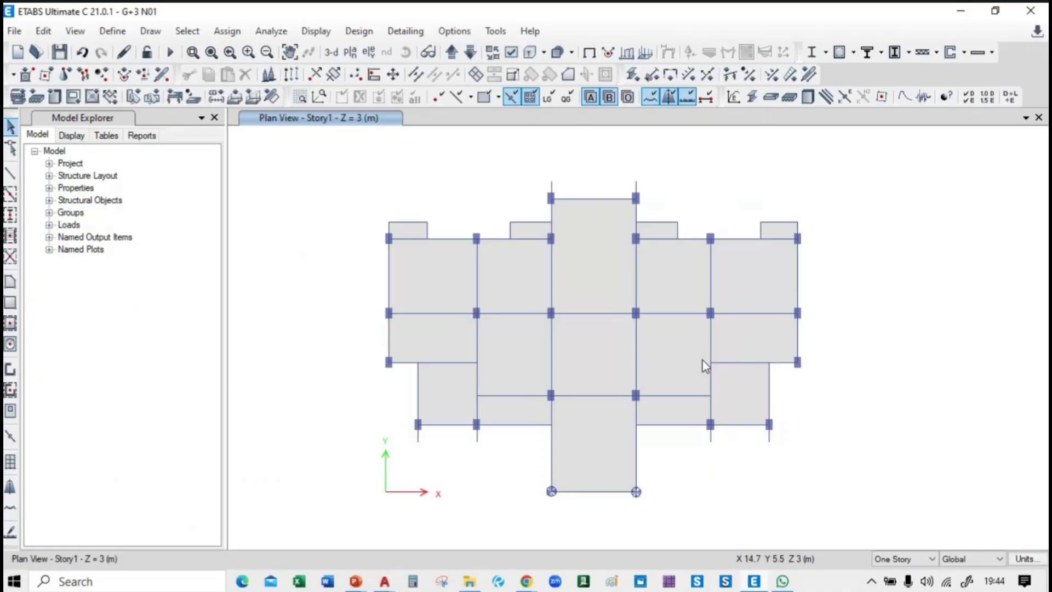
left_click(113, 31)
left_click(153, 335)
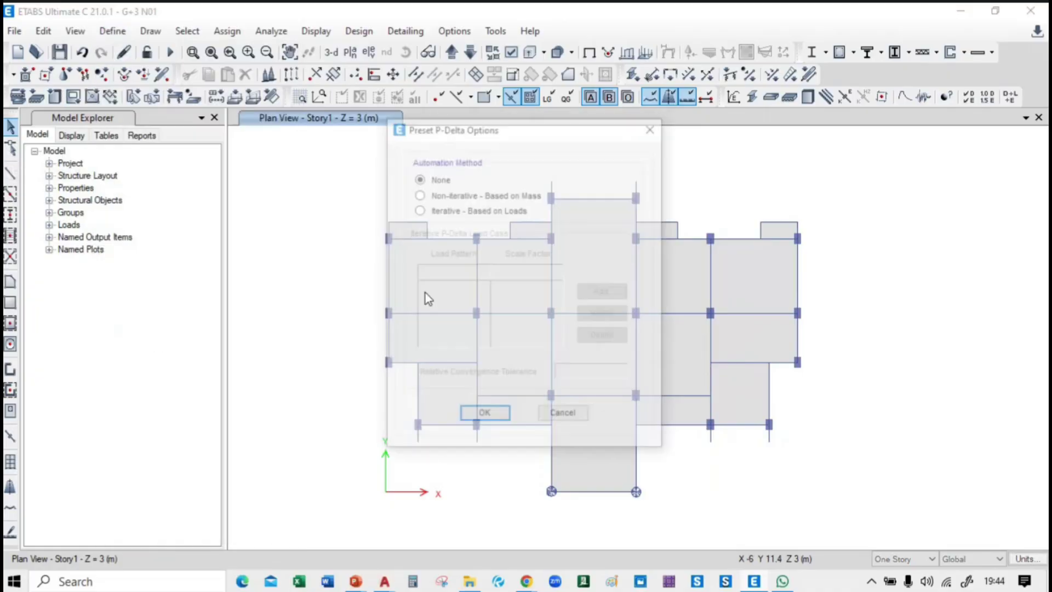
left_click(439, 212)
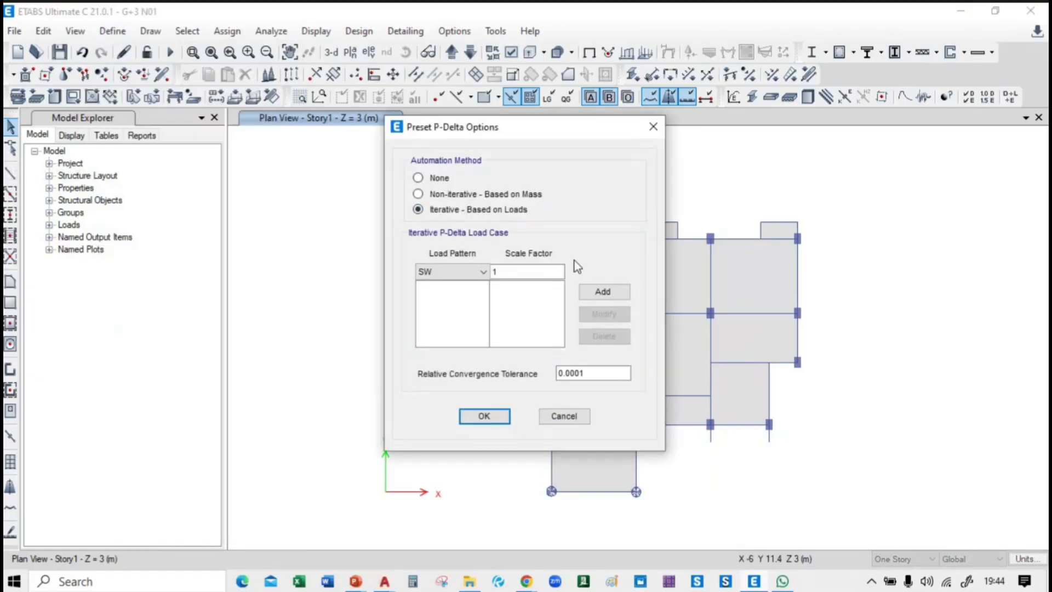
left_click(515, 272)
type(".2")
left_click(602, 292)
Step: Add the FINISH, SERVICE, SUNKEN and WALL load patterns to the P-Delta load case with scale factor 1.2 each
left_click(448, 272)
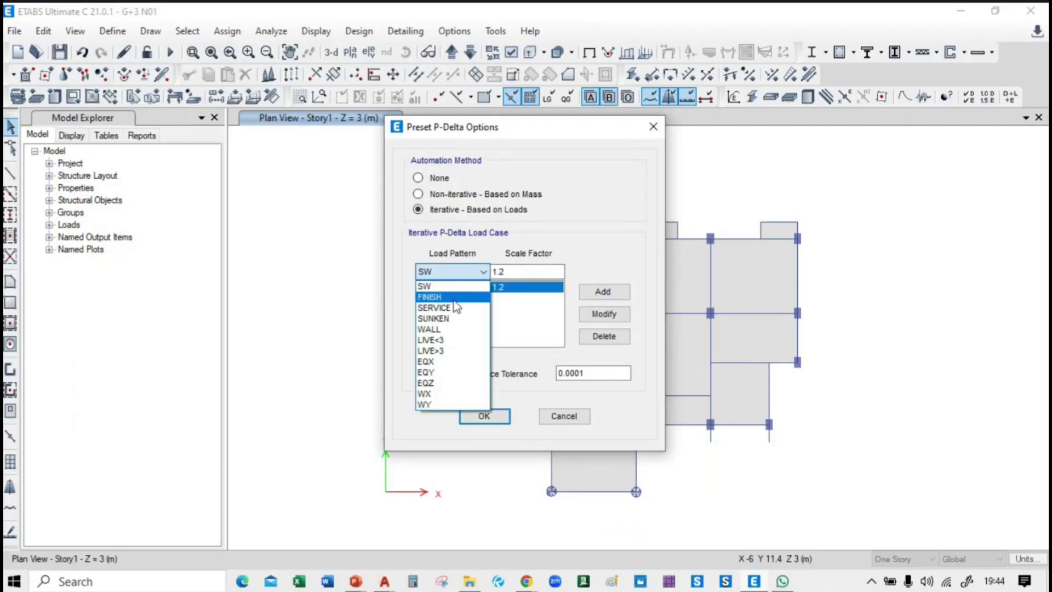
left_click(433, 285)
left_click(602, 291)
left_click(469, 315)
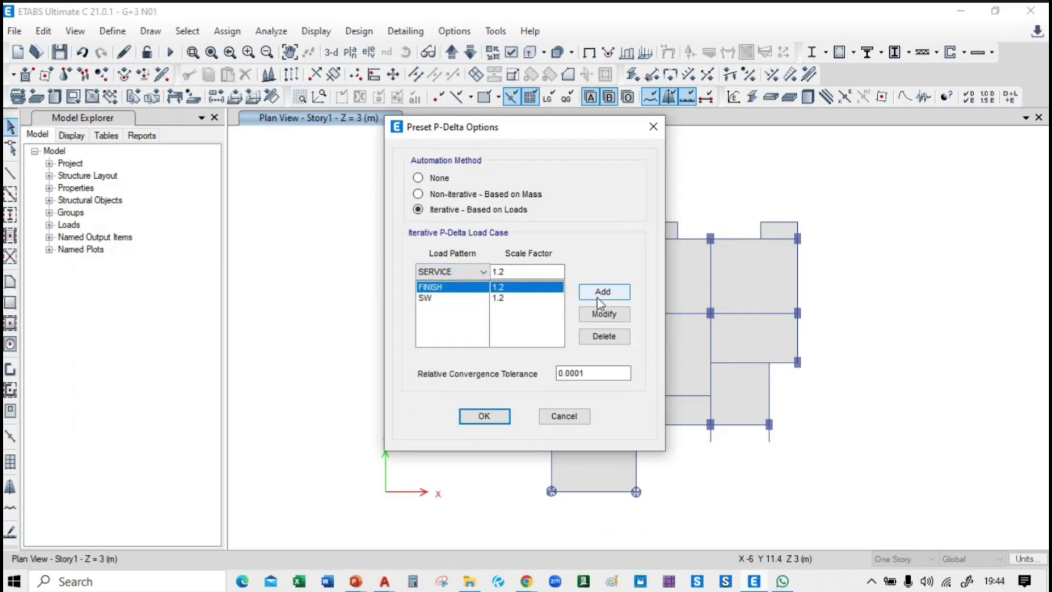
left_click(599, 297)
left_click(460, 272)
left_click(438, 318)
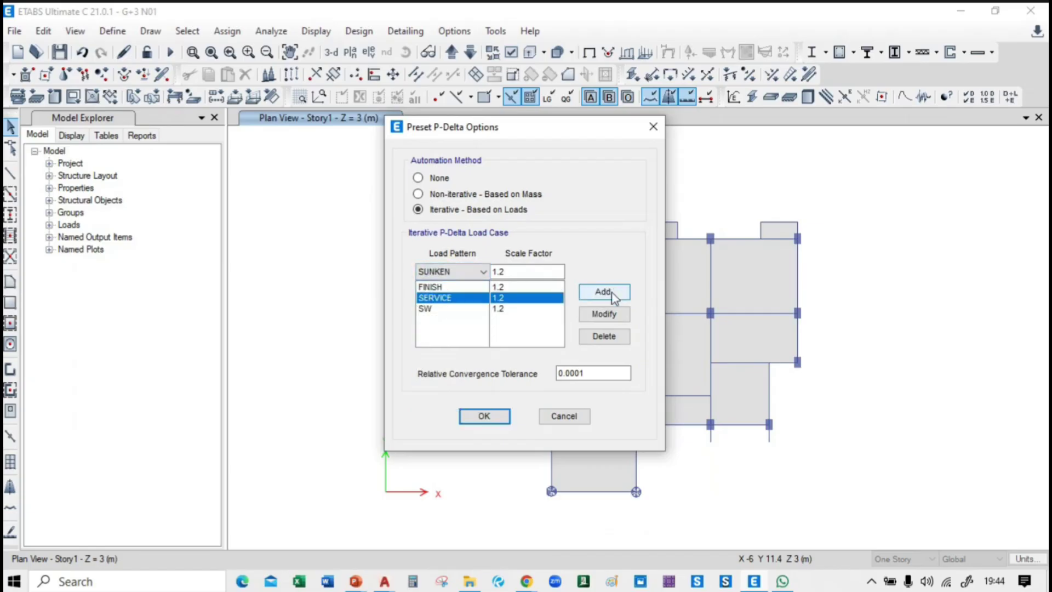
left_click(601, 294)
left_click(460, 272)
left_click(470, 329)
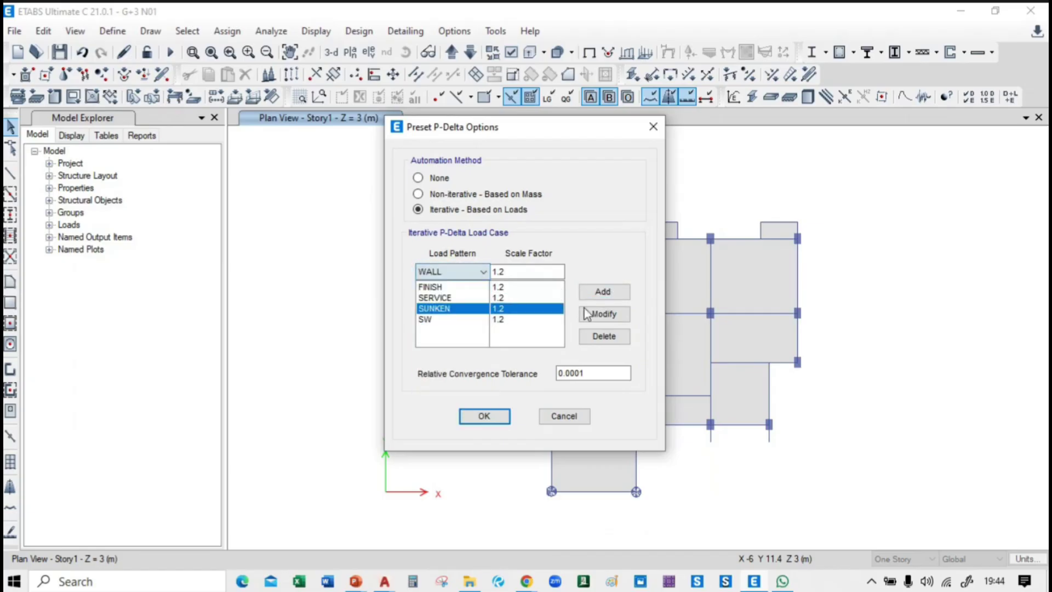
left_click(601, 293)
Step: Add the LIVE<3 and LIVE>3 load patterns to the P-Delta load case with scale factor 0.5 each
left_click(465, 272)
left_click(456, 340)
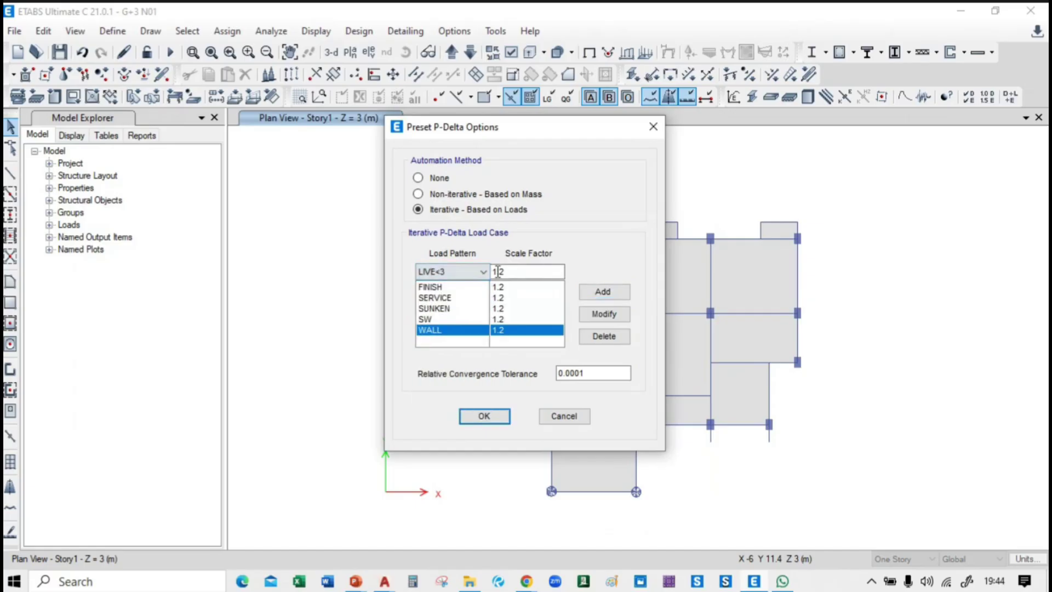
key("Tab")
type("0.5")
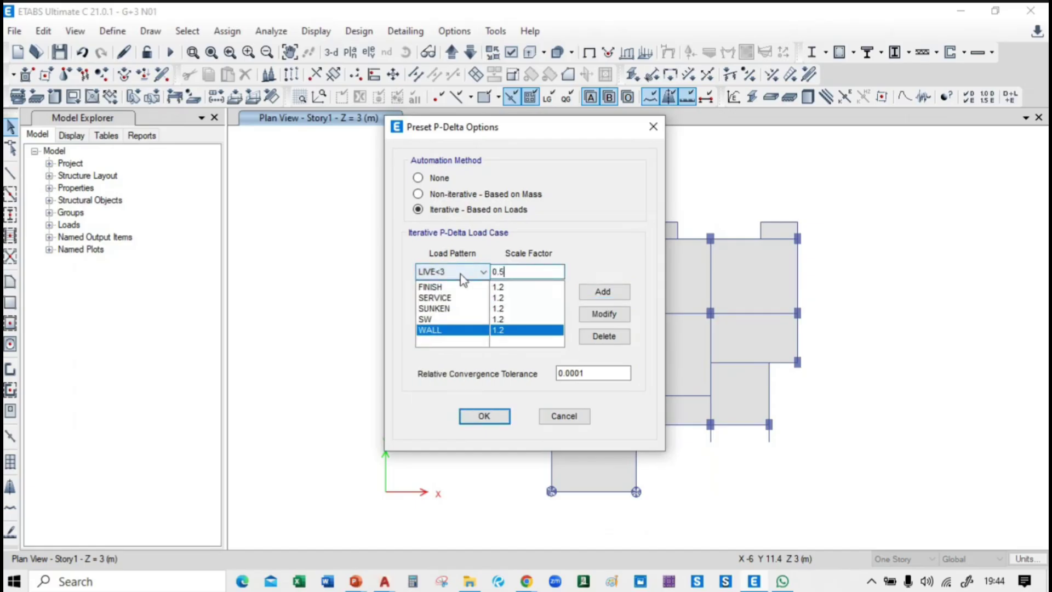
left_click(591, 295)
left_click(472, 272)
left_click(475, 304)
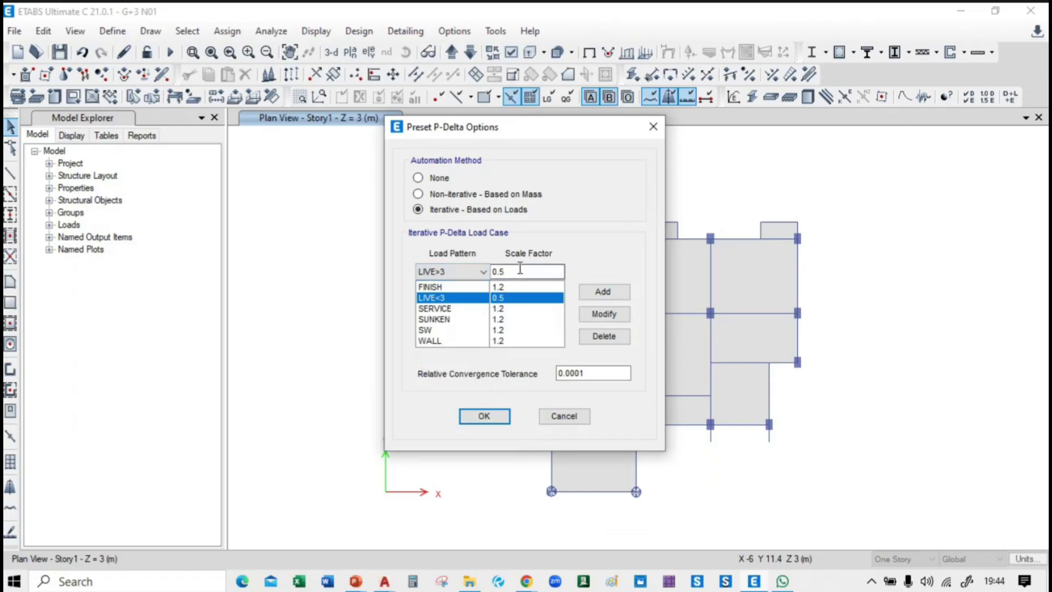
left_click(603, 291)
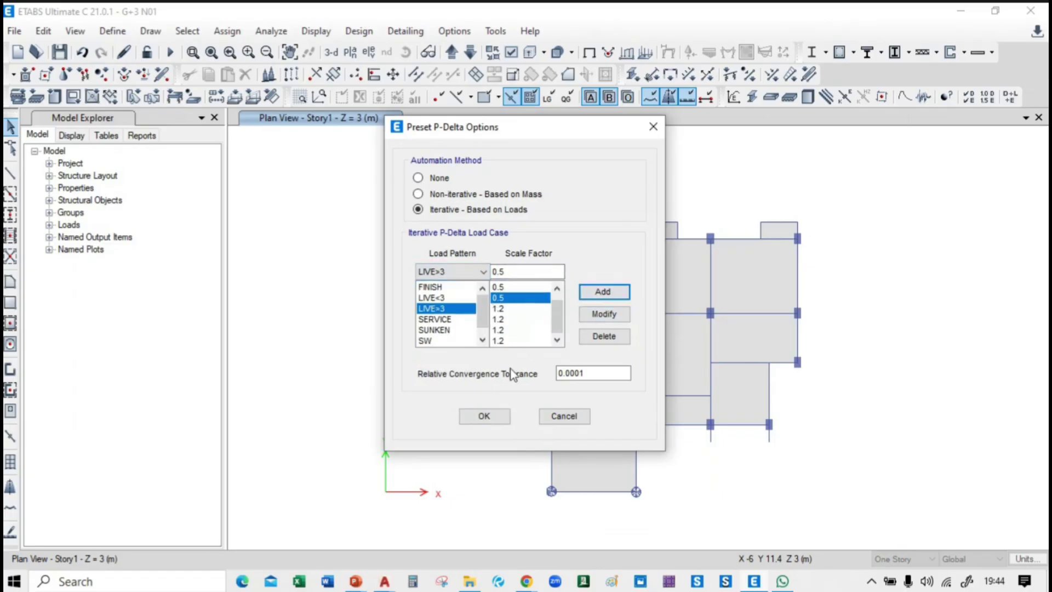
Step: Review the LIVE<3 and LIVE>3 entries in the P-Delta load case list and accept the P-Delta options
left_click(448, 299)
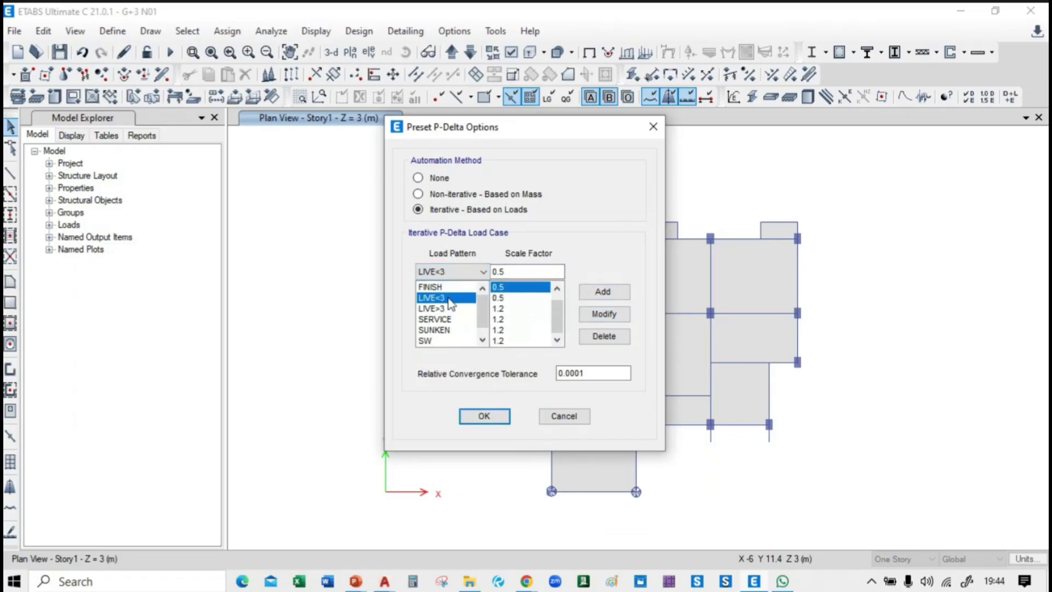
left_click(452, 309)
left_click(449, 301)
scroll(493, 329, "up", 1)
scroll(493, 335, "down", 1)
scroll(492, 328, "up", 1)
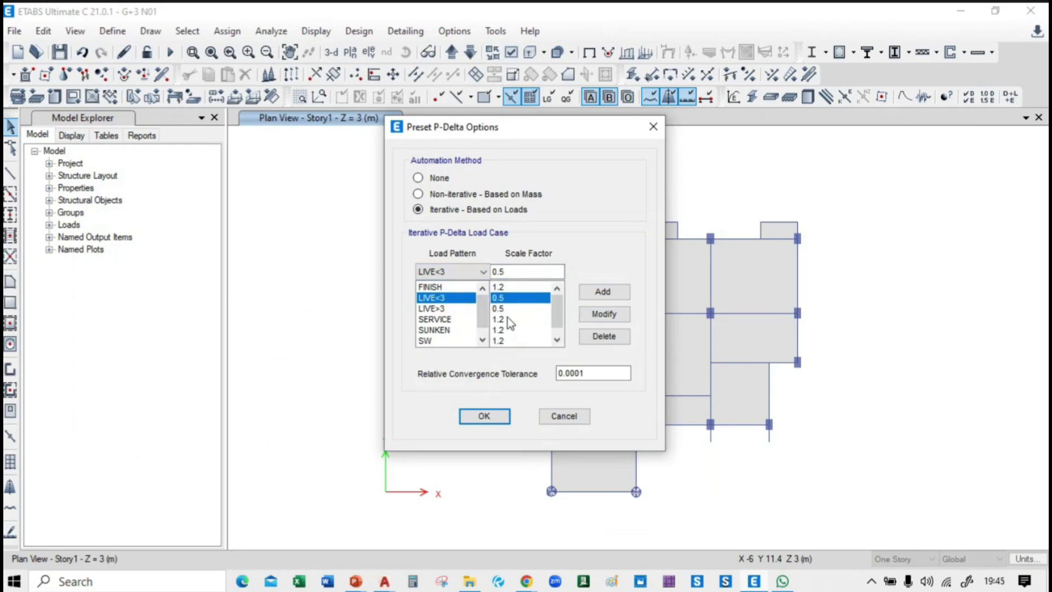
left_click(433, 310)
left_click(436, 299)
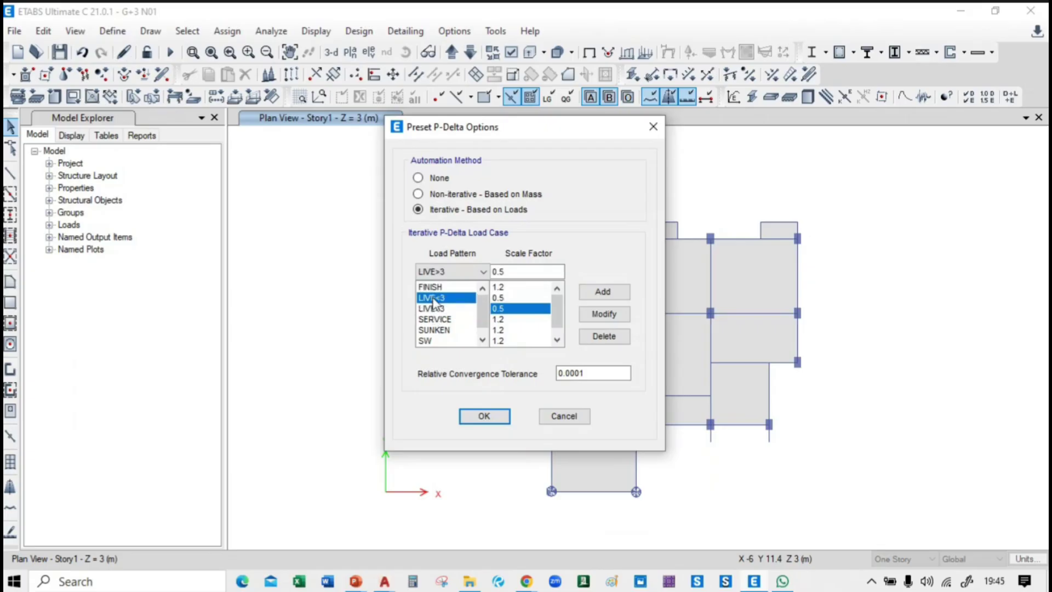
left_click(503, 418)
Step: Check the presentation's mass source slide and, back in ETABS, start a copy of mass source MsSrc1
key("alt+Tab")
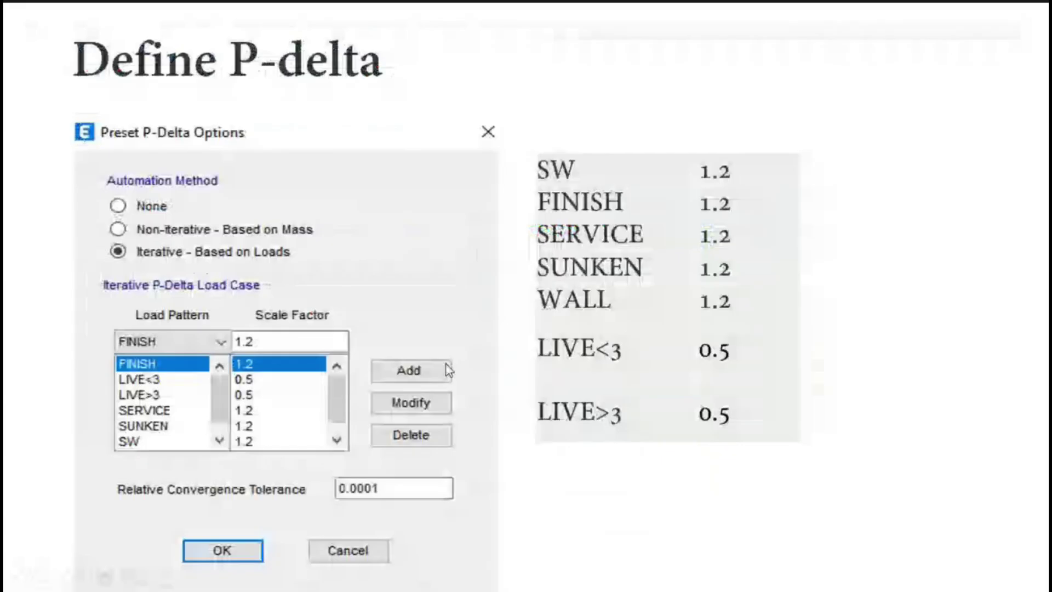
left_click(446, 364)
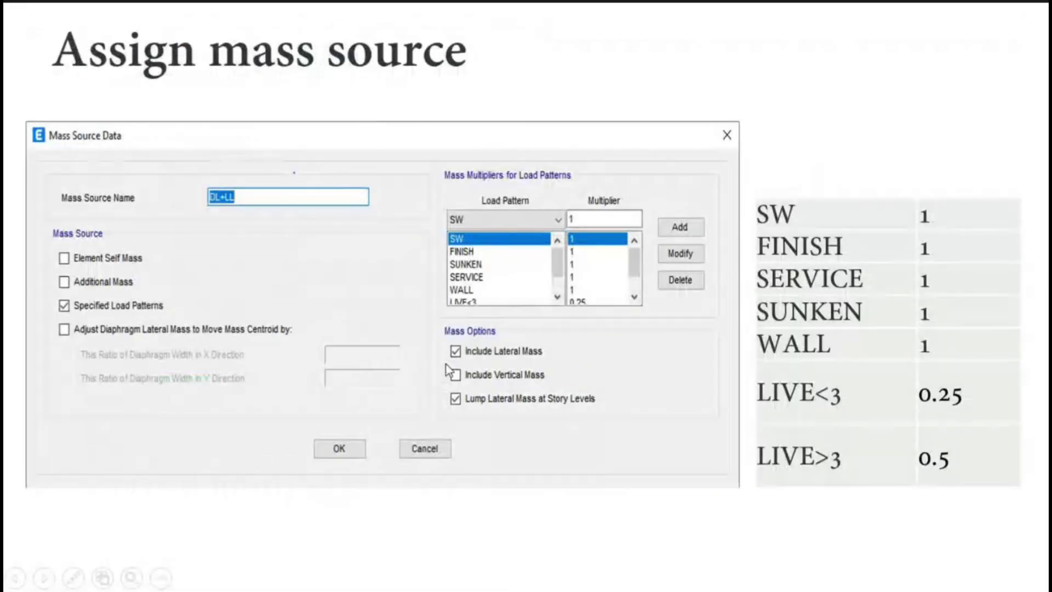
key("alt+Tab")
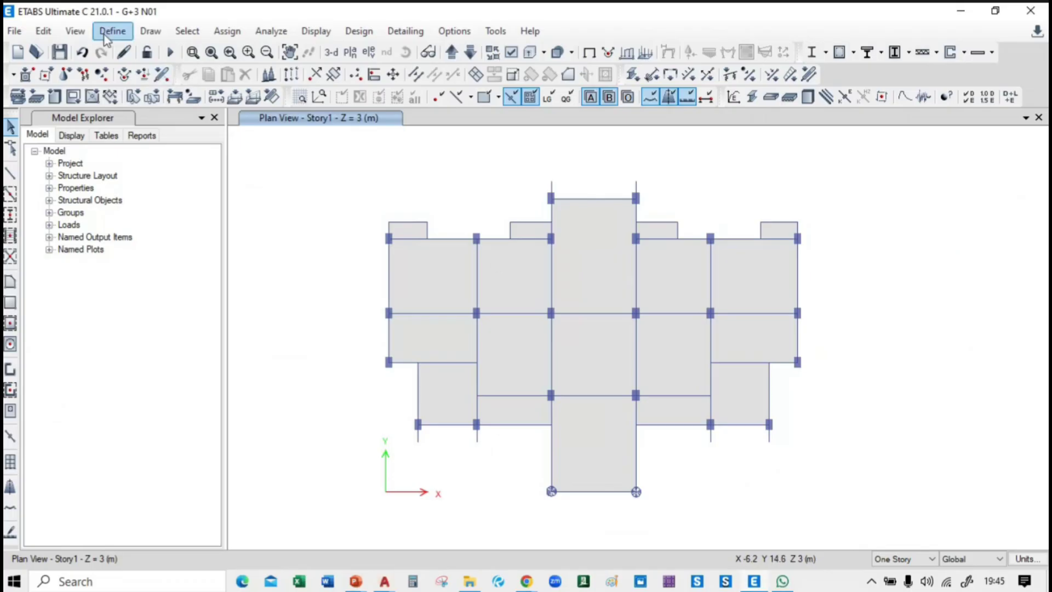
left_click(111, 32)
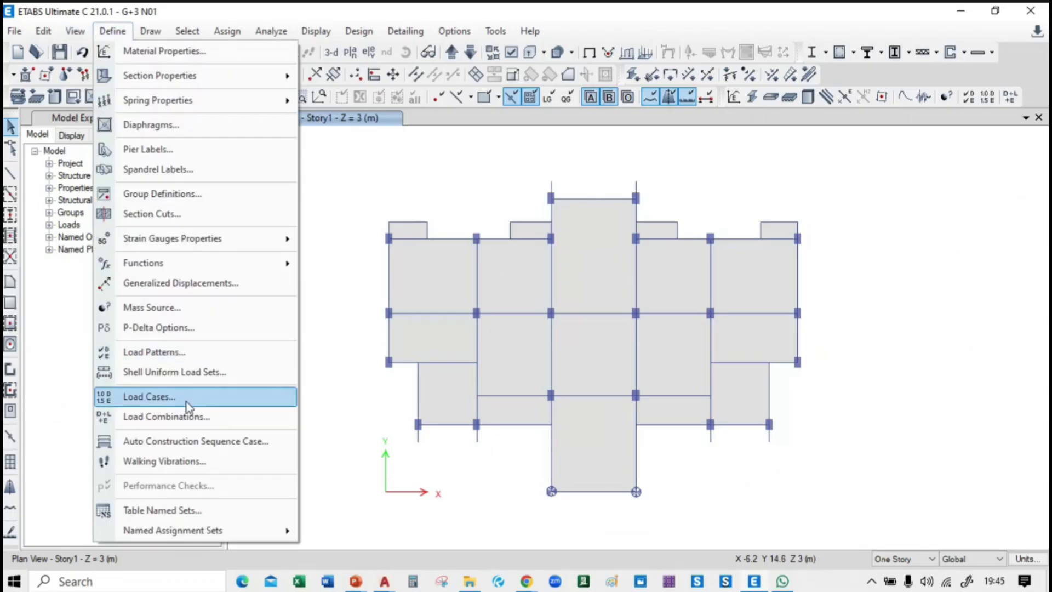
left_click(144, 305)
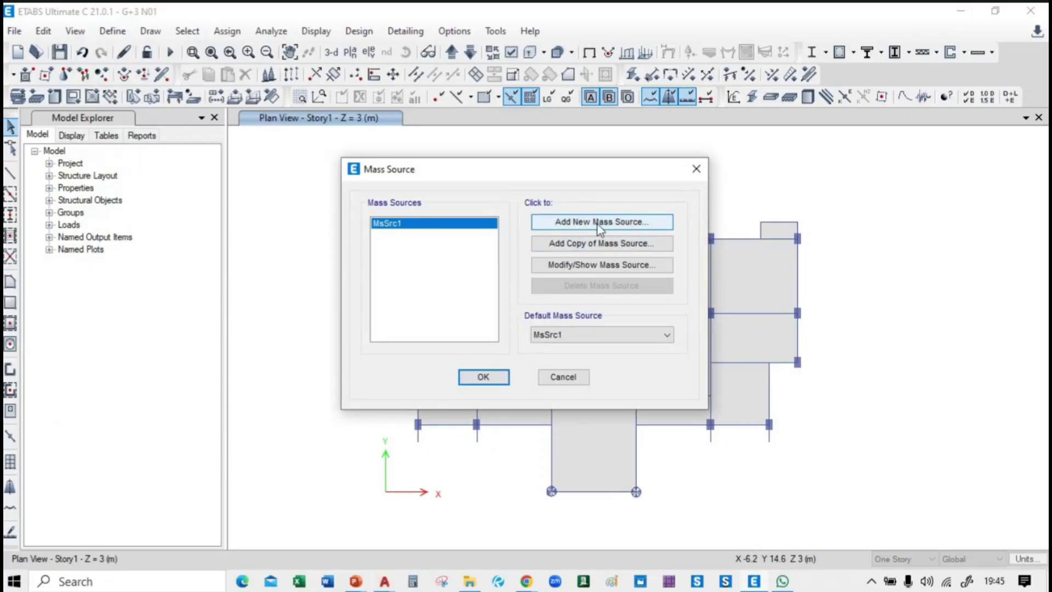
left_click(581, 243)
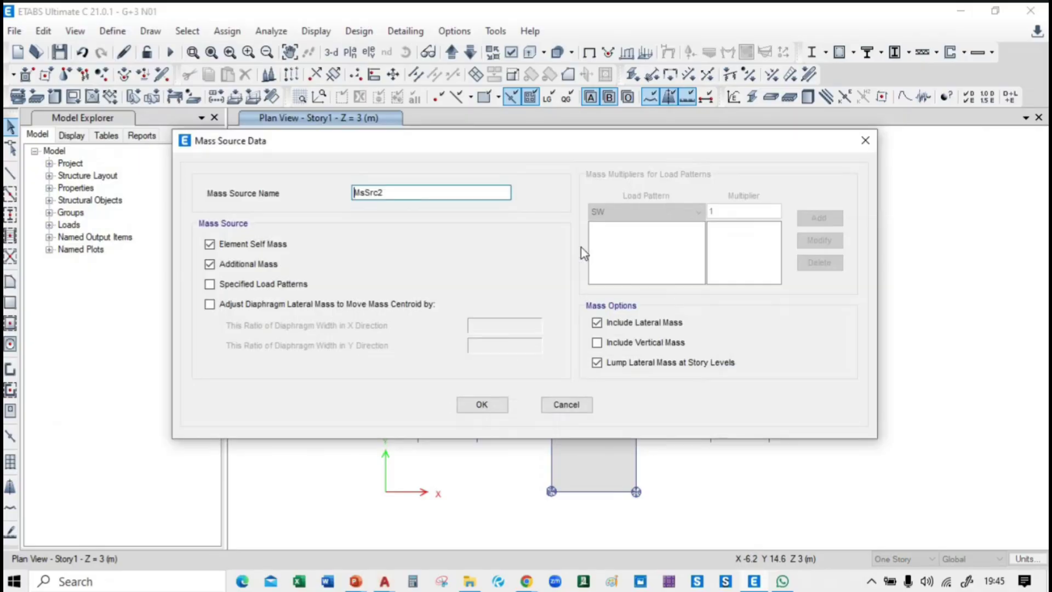
Step: Name the new mass source (D+L)V
left_click_drag(378, 195, 324, 200)
type("D+L)")
key("Home")
type("(")
key("End")
type("V")
Step: Turn off element self mass and additional mass for the mass source and base it on specified load patterns
left_click(221, 244)
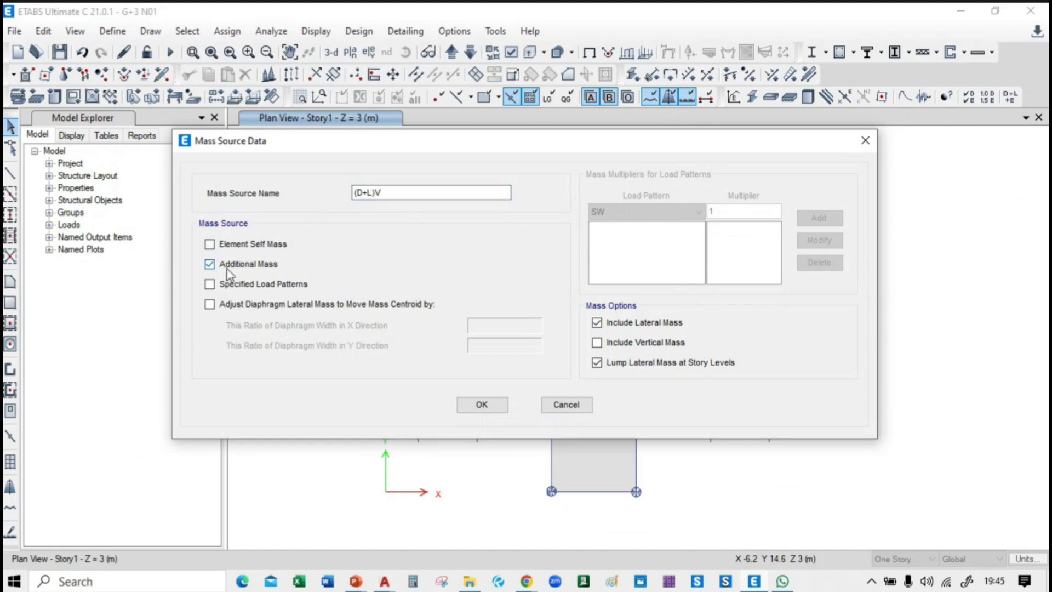
left_click(227, 267)
left_click(214, 287)
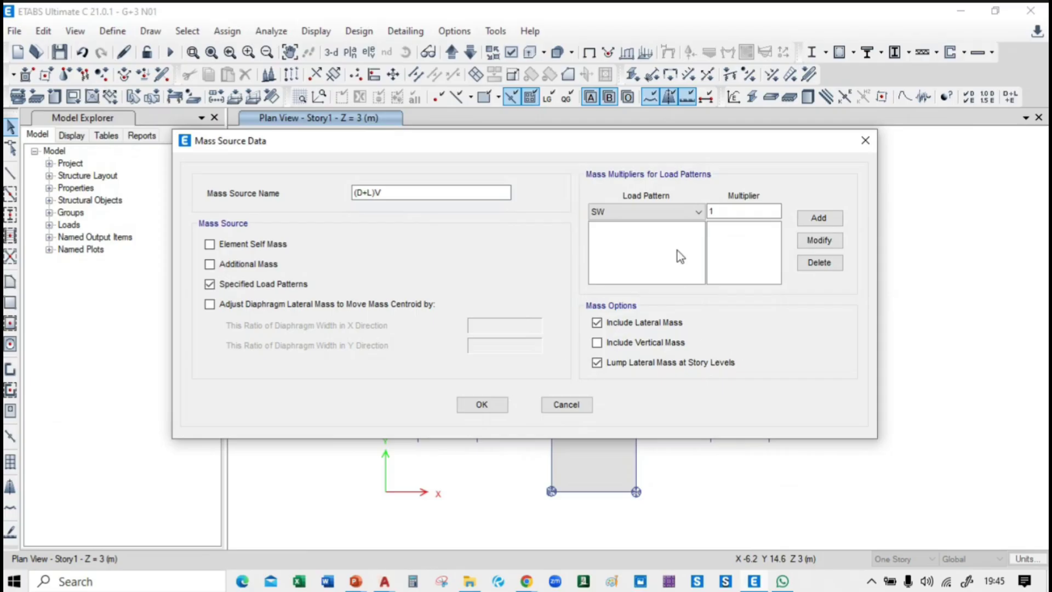
Step: Check the multipliers on the presentation's mass source slide and add the SW and FINISH load patterns with multiplier 1 each in ETABS
key("alt+Tab")
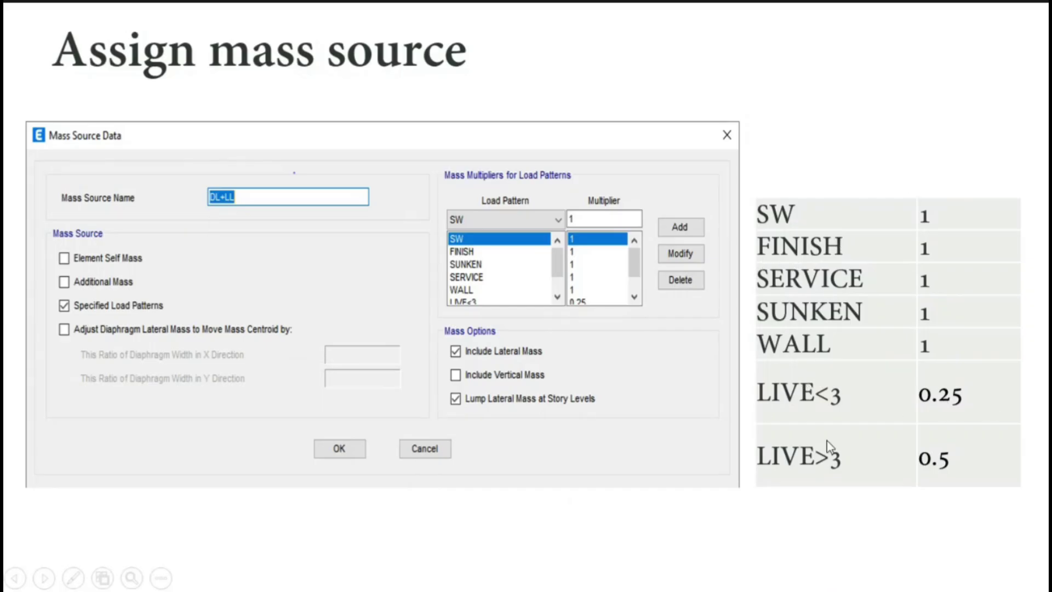
key("alt+Tab")
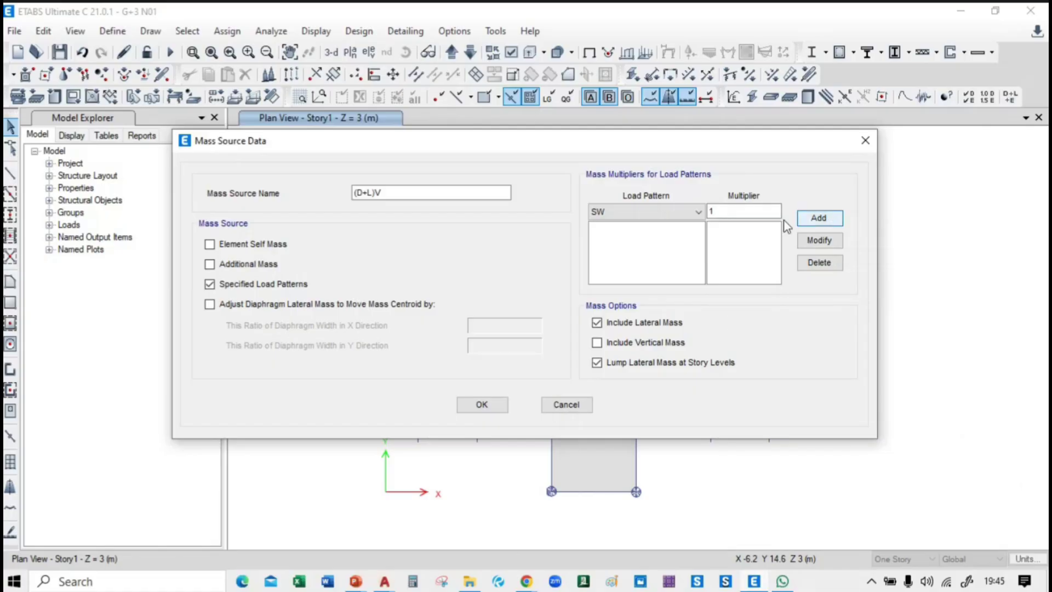
key("alt+Tab")
key("alt+Tab")
left_click(821, 221)
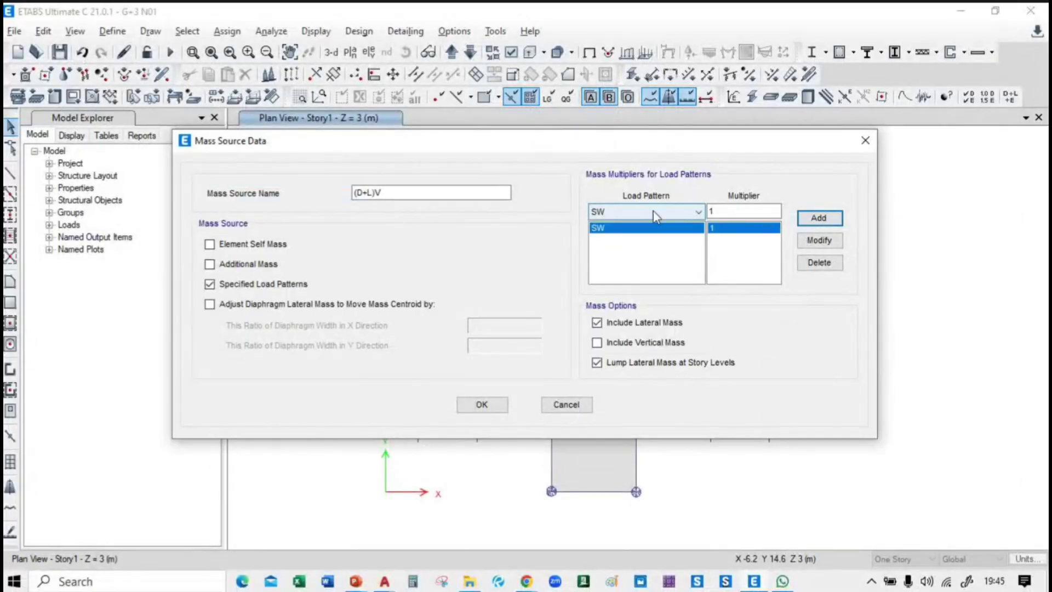
left_click(653, 212)
left_click(651, 238)
left_click(819, 219)
Step: Add the SERVICE, SUNKEN and WALL load patterns to the mass source with multiplier 1 each
left_click(644, 212)
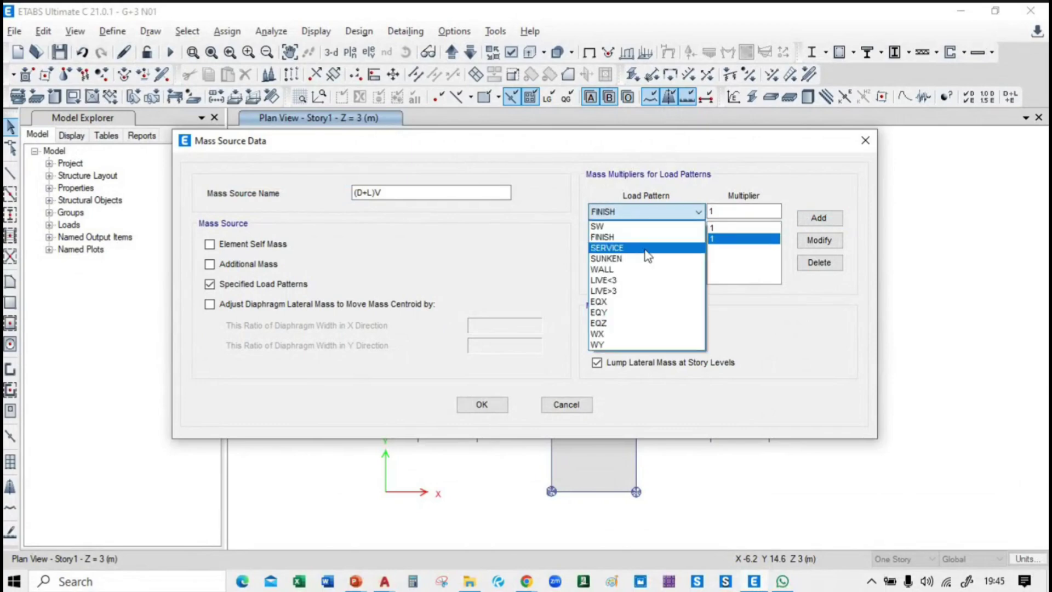
left_click(647, 243)
left_click(818, 218)
left_click(667, 216)
left_click(646, 258)
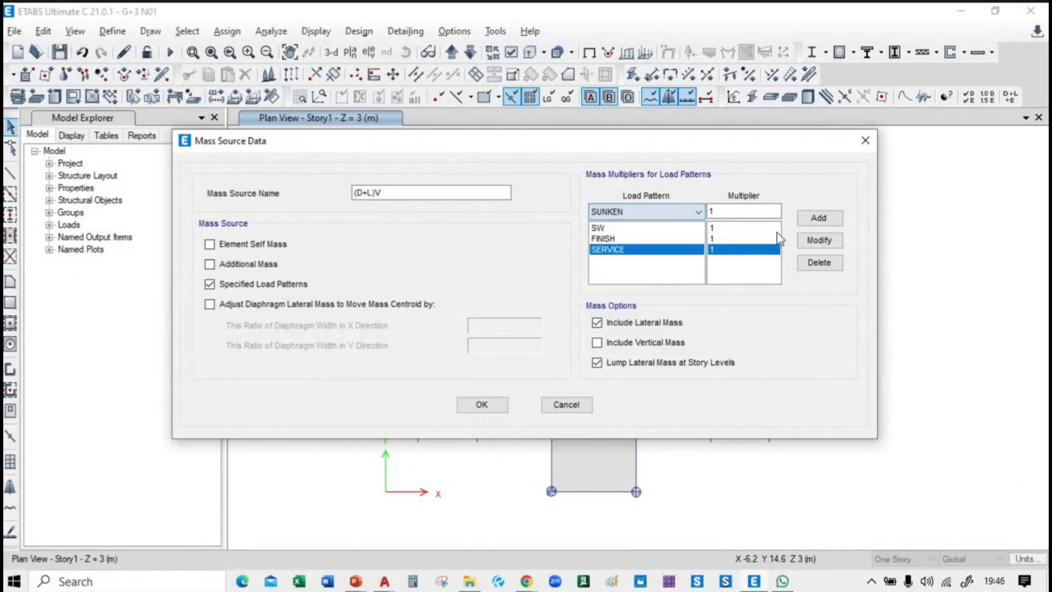
left_click(812, 218)
left_click(647, 211)
left_click(647, 269)
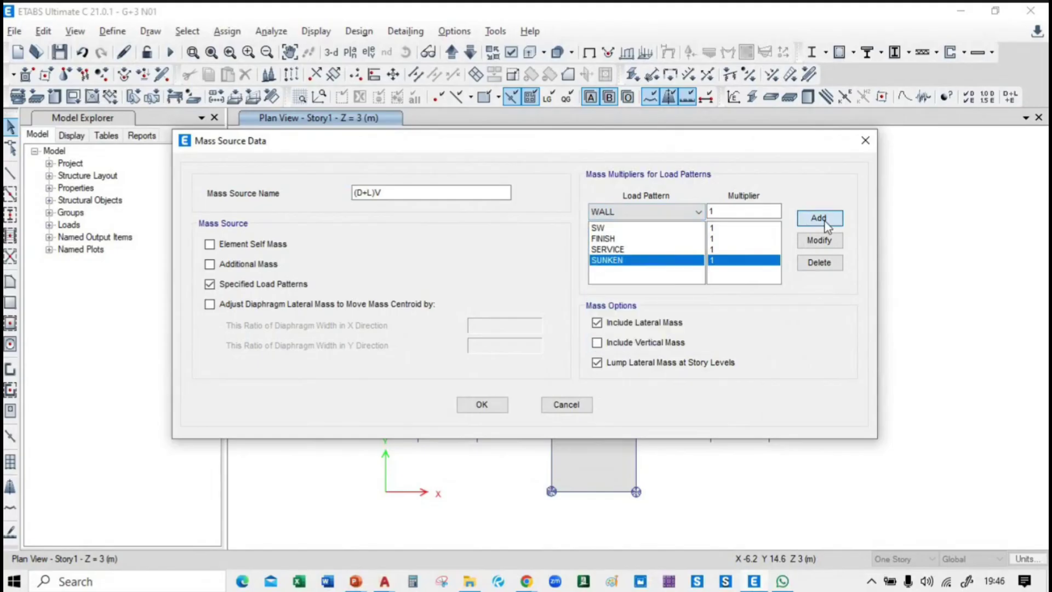
left_click(819, 217)
Step: Add the LIVE<3 load pattern to the mass source with multiplier 0.25
left_click(646, 211)
left_click(658, 280)
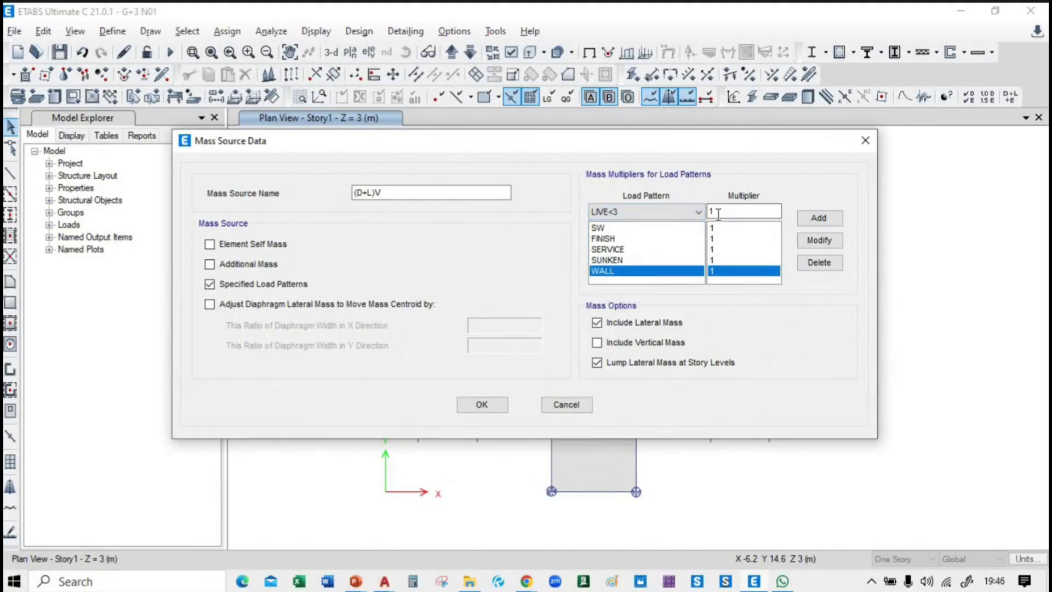
double_click(734, 211)
type("0.25")
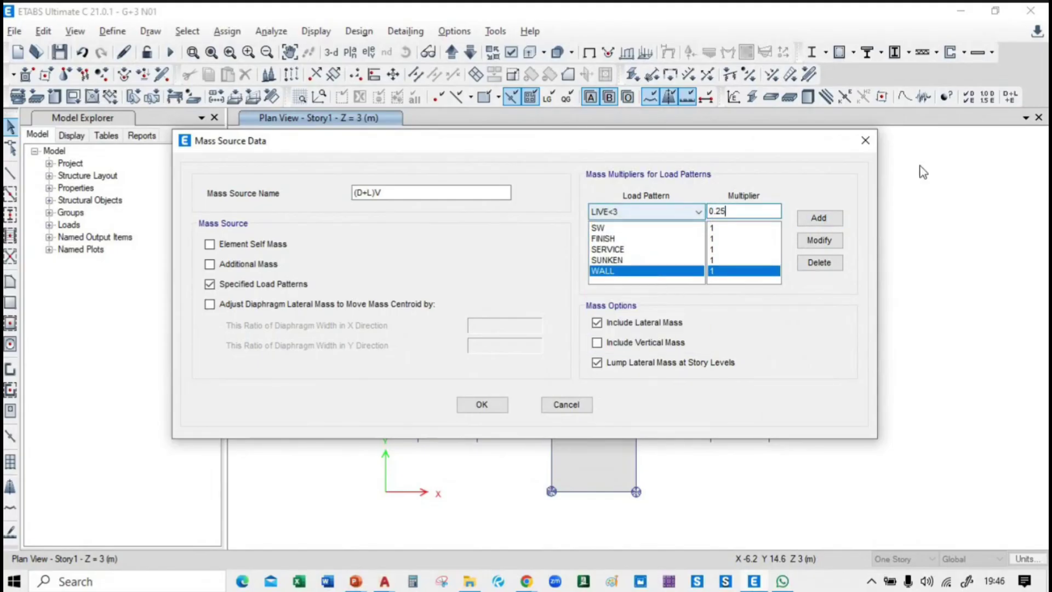
left_click(819, 217)
Step: Add the LIVE>3 load pattern with multiplier 0.5 and include vertical mass in the mass source (D+L)V
left_click(644, 214)
left_click(631, 299)
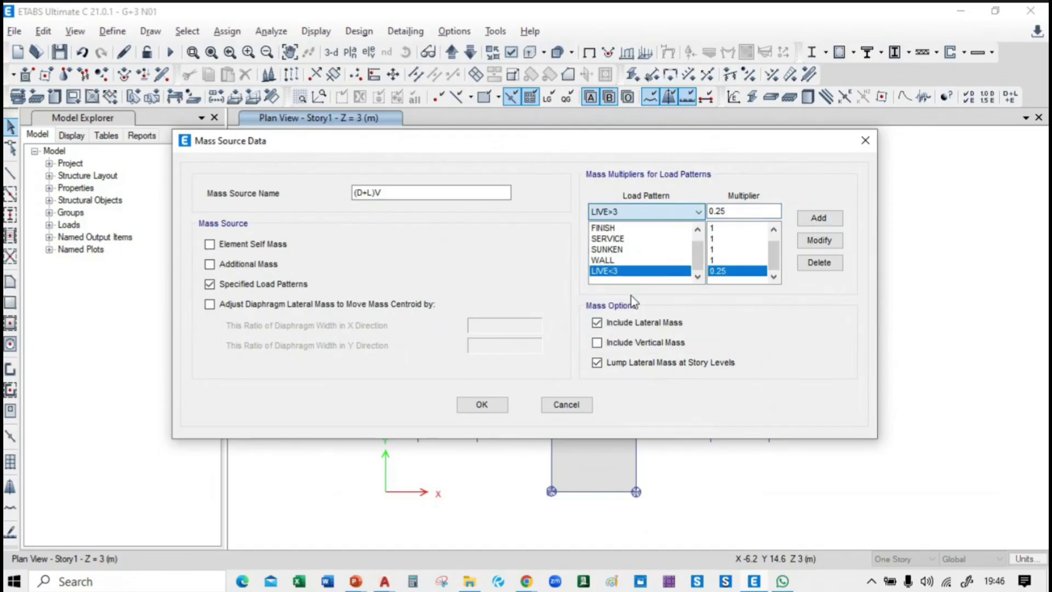
key("Tab")
type("0.5")
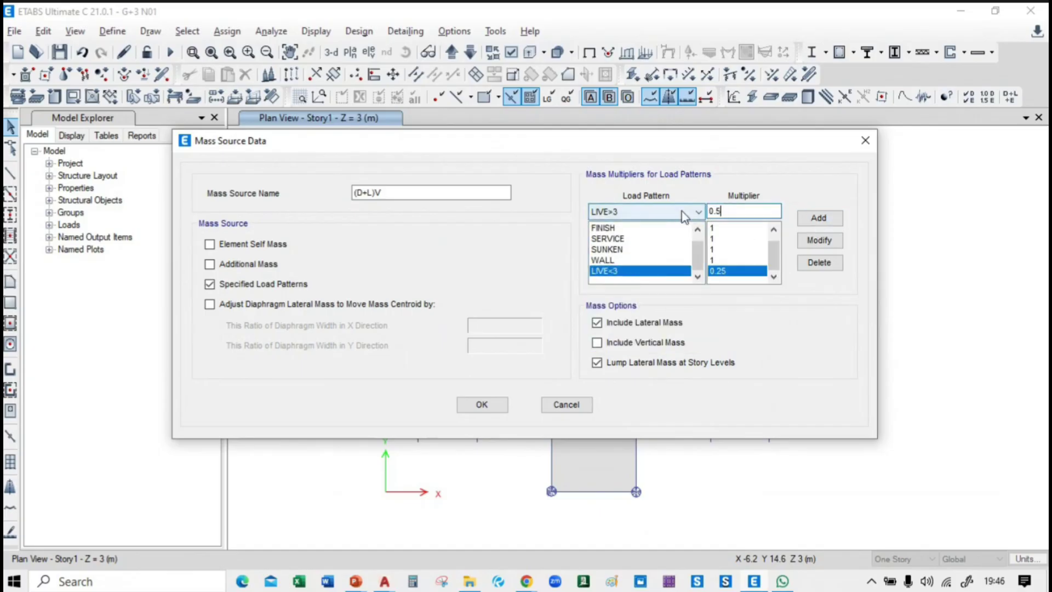
left_click(818, 218)
left_click(597, 342)
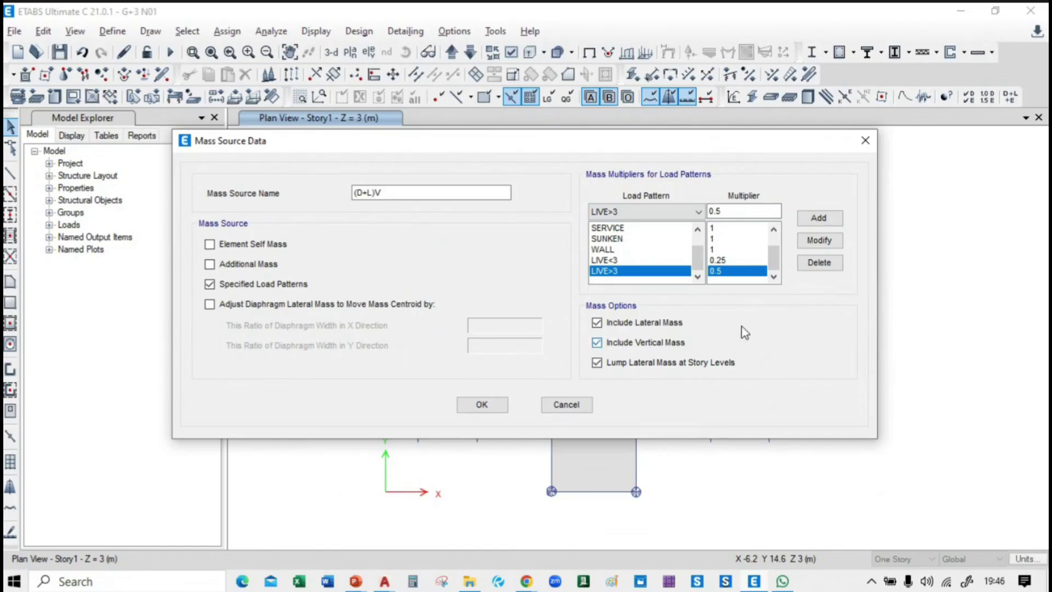
left_click(468, 407)
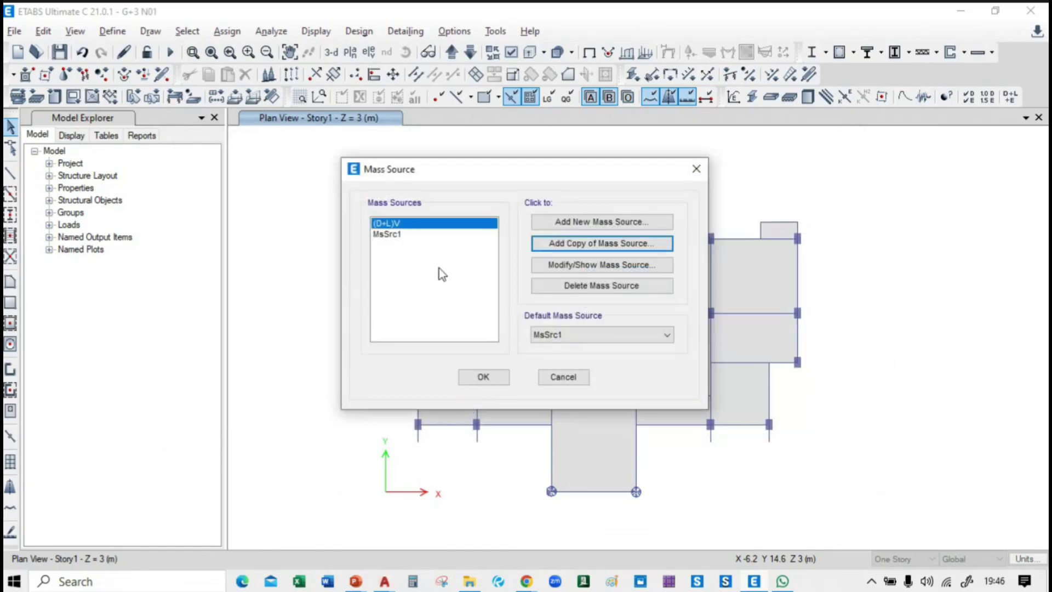
Step: Make (D+L)V the default mass source
left_click(406, 234)
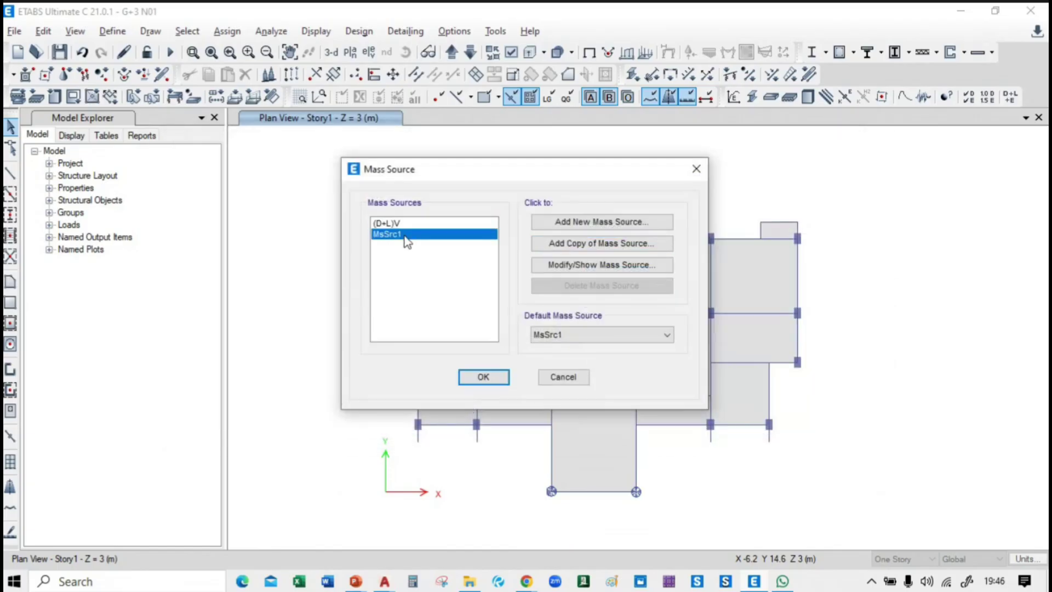
left_click(566, 337)
left_click(566, 347)
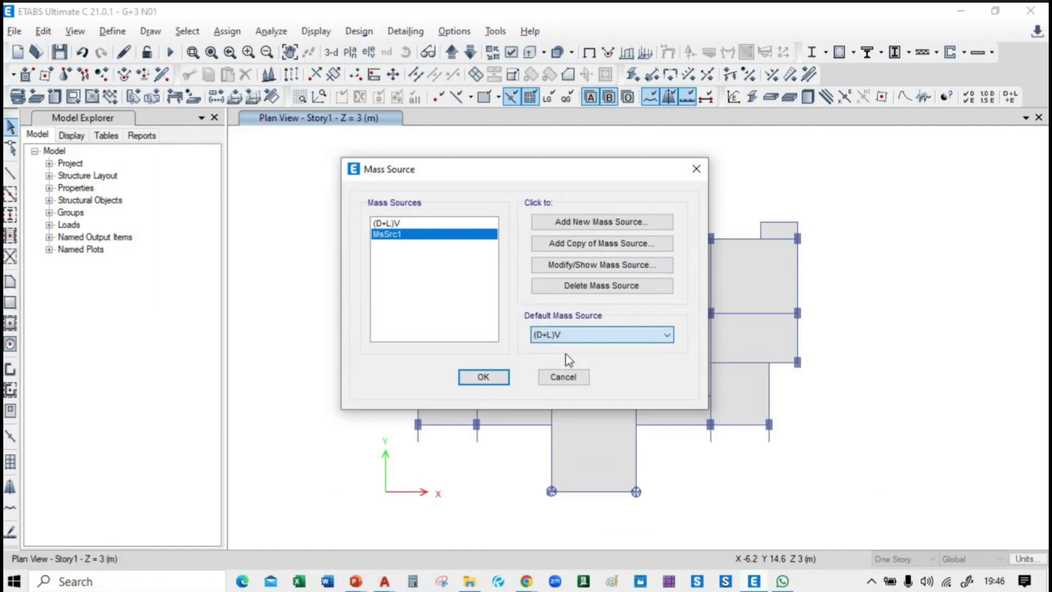
Step: Delete the mass source MsSrc1 and accept the mass source definitions
left_click(419, 224)
left_click(418, 234)
left_click(601, 285)
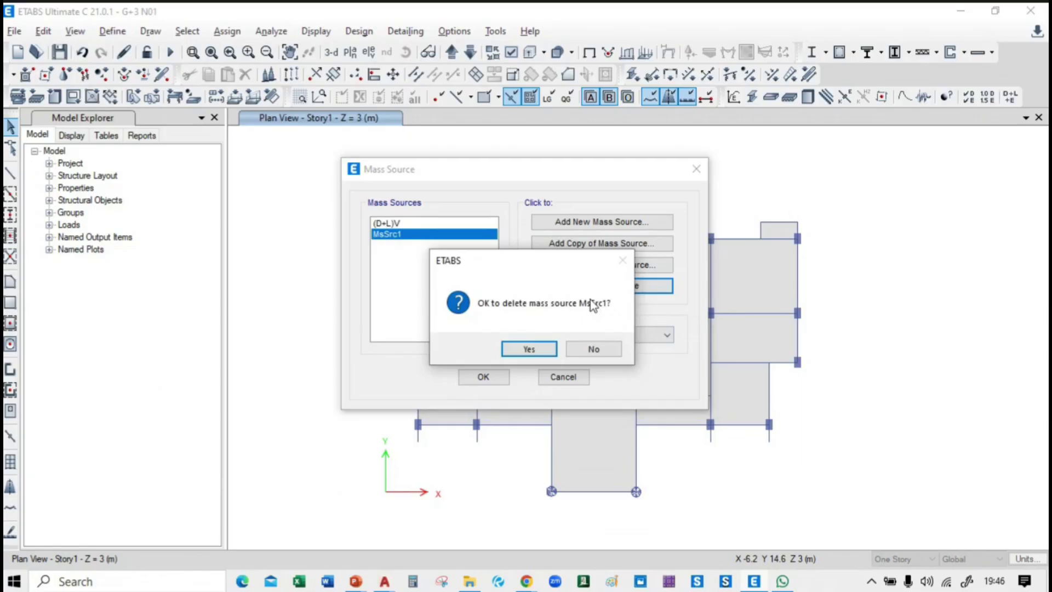
left_click(525, 348)
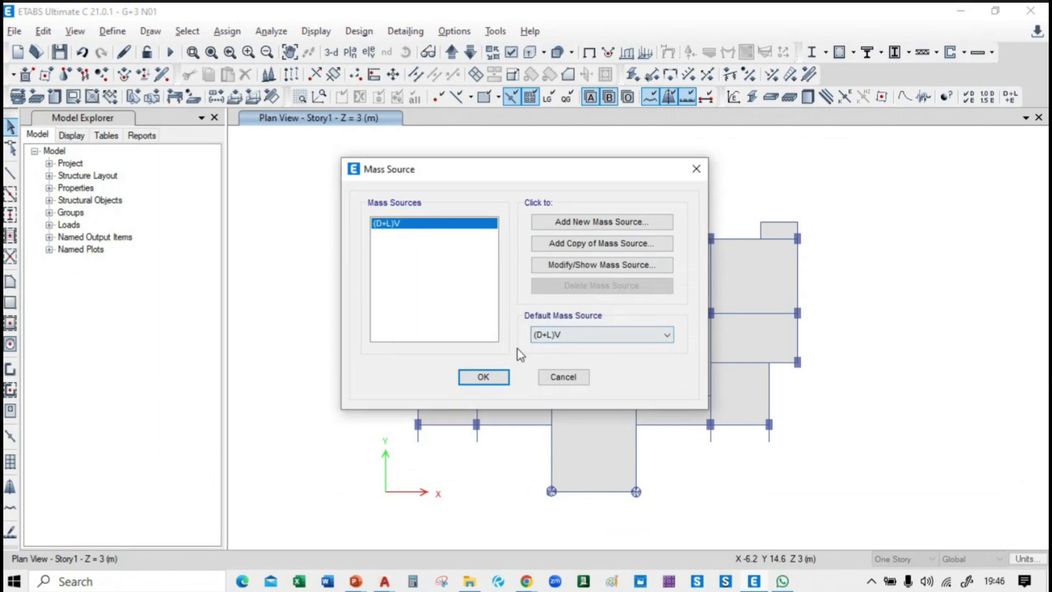
left_click(483, 377)
Step: Switch to the presentation, advance to the "Assign Floor load – Dead load" slide and return to ETABS
key("alt+Tab")
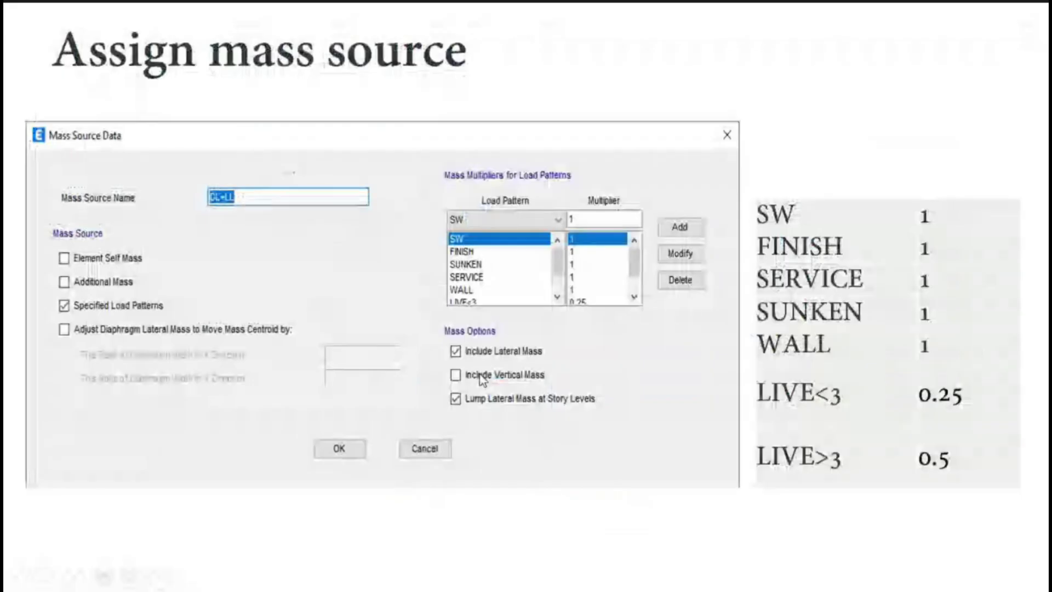
left_click(480, 373)
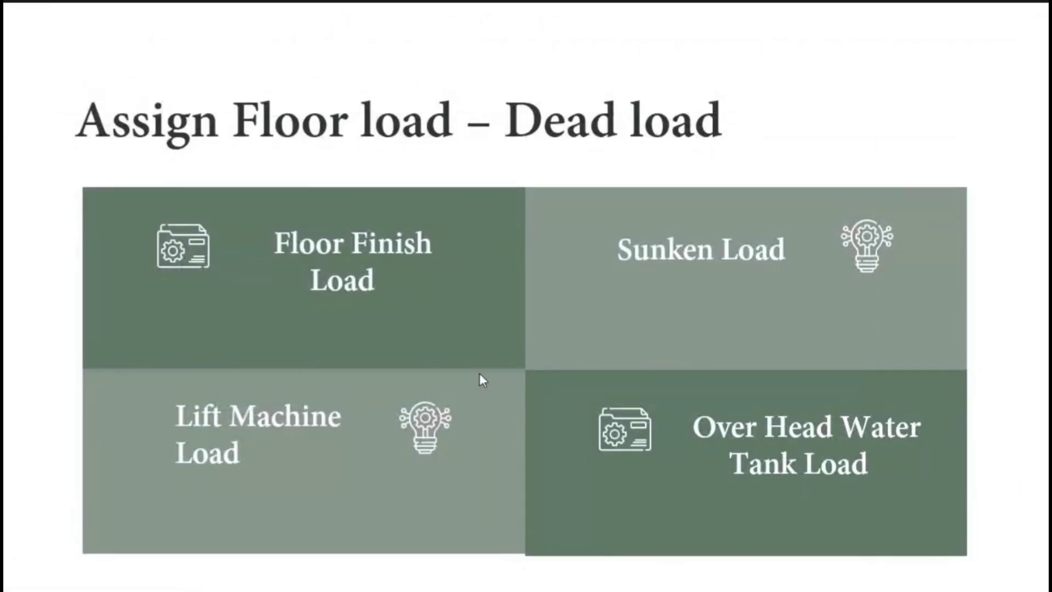
key("alt+Tab")
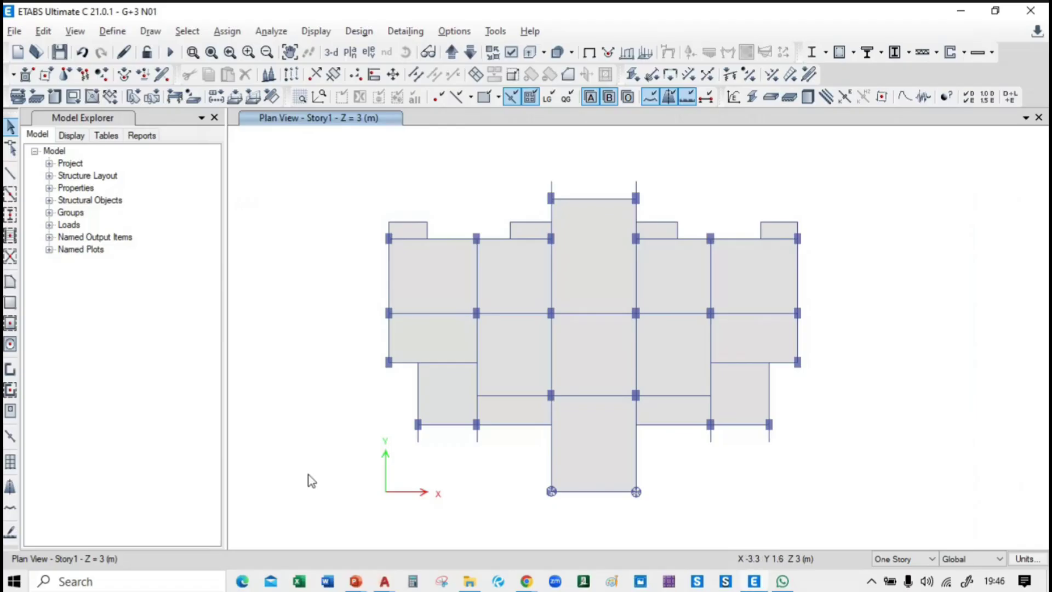
Step: Open the recent workbook Complete Excel N02 in Excel and close the document recovery list, keeping the recovered files
mouse_move(356, 586)
right_click(299, 581)
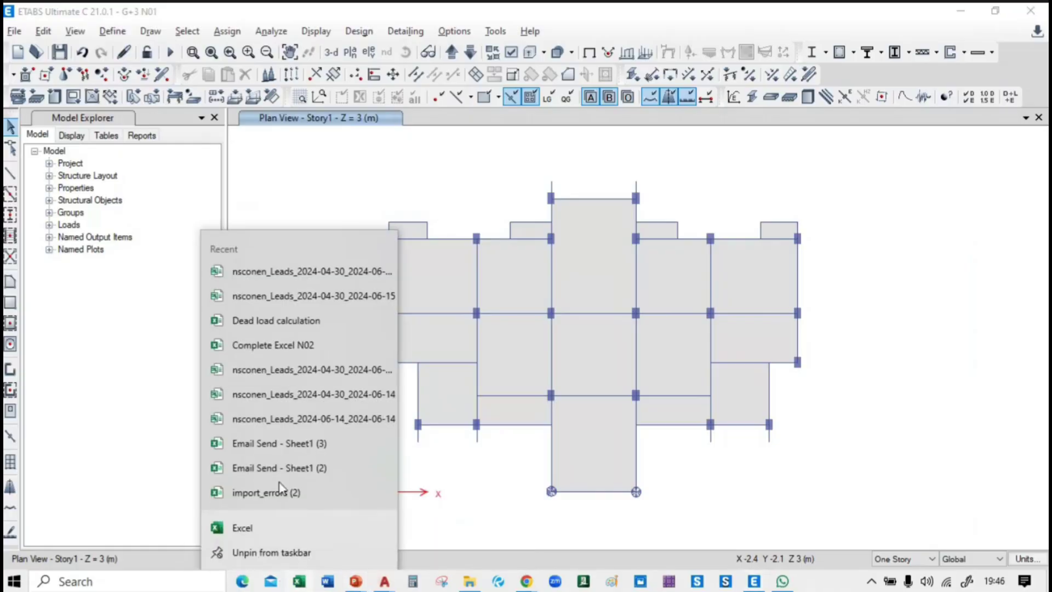
left_click(279, 346)
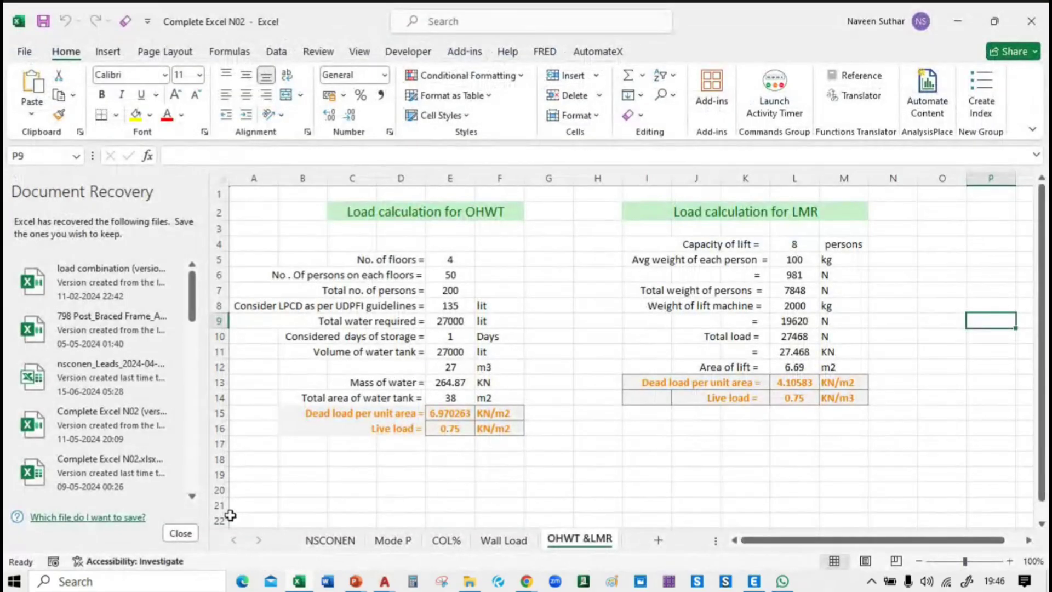
left_click(179, 536)
left_click(218, 202)
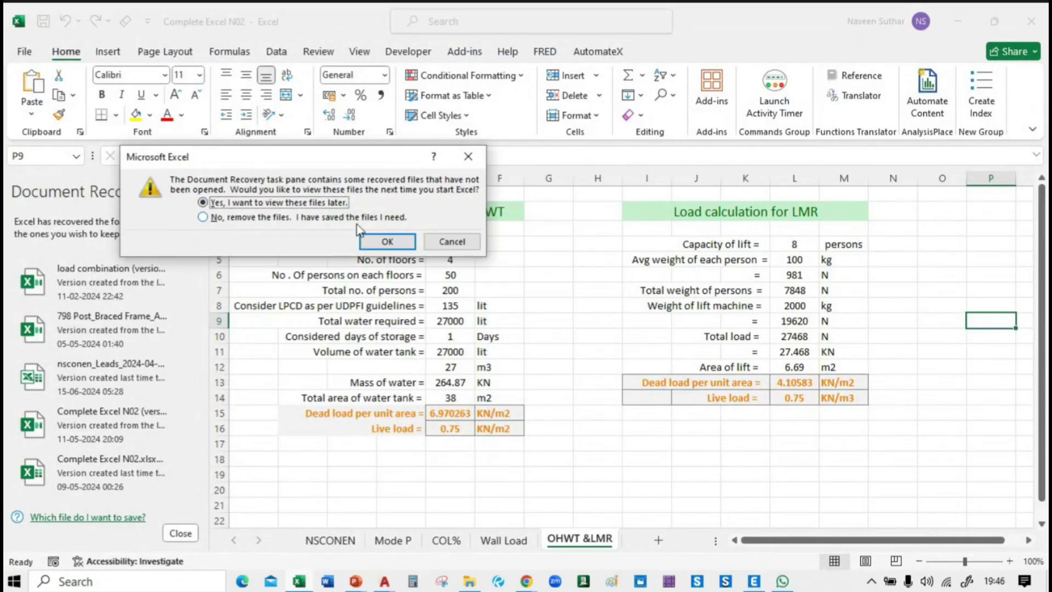
left_click(387, 236)
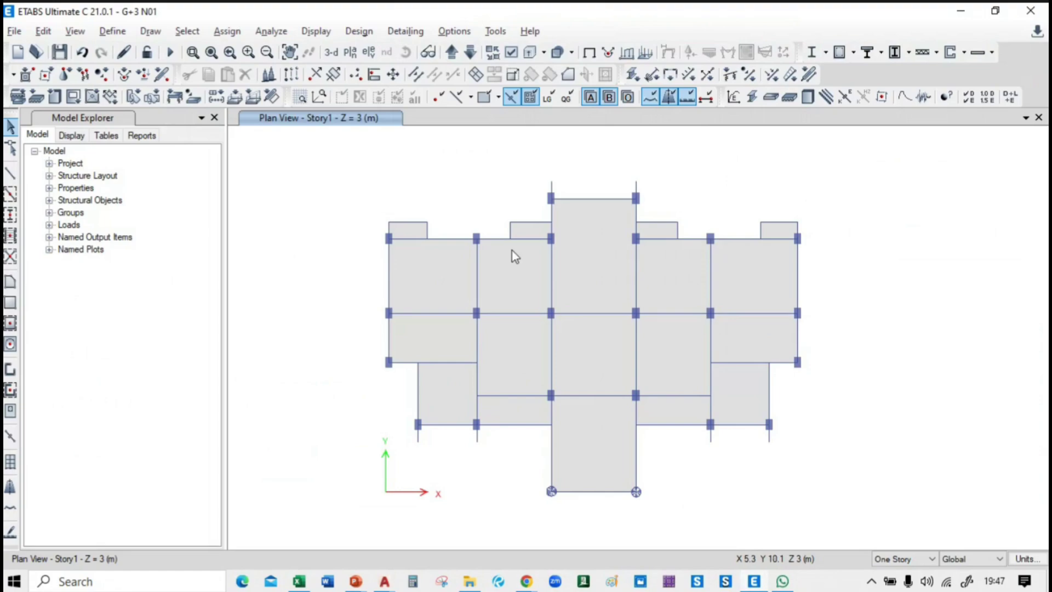
Step: Close the Model Explorer in ETABS and check the live class page in Chrome before returning to the Story1 plan
left_click(214, 117)
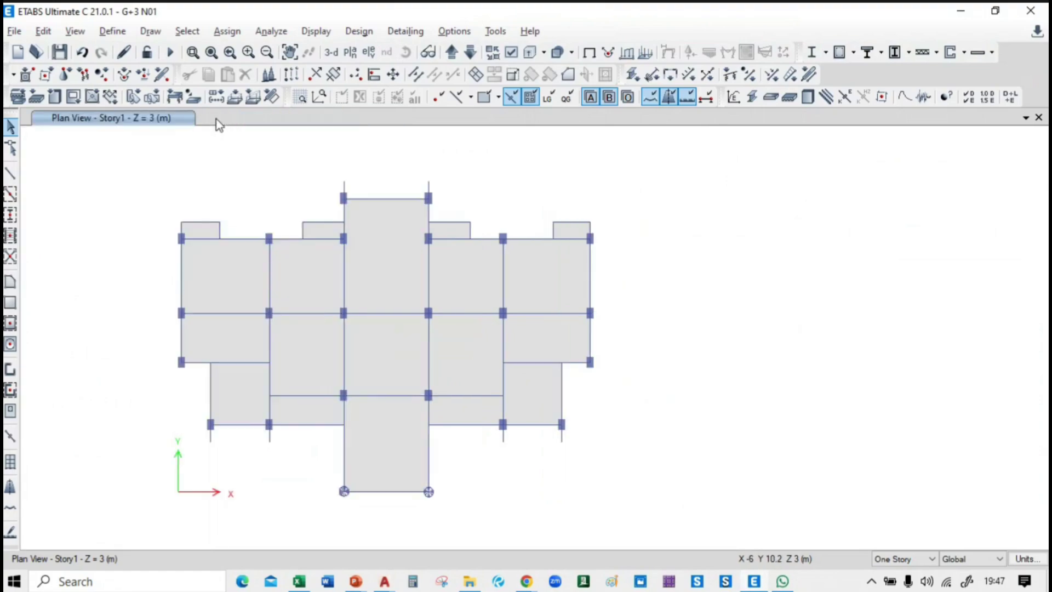
mouse_move(519, 584)
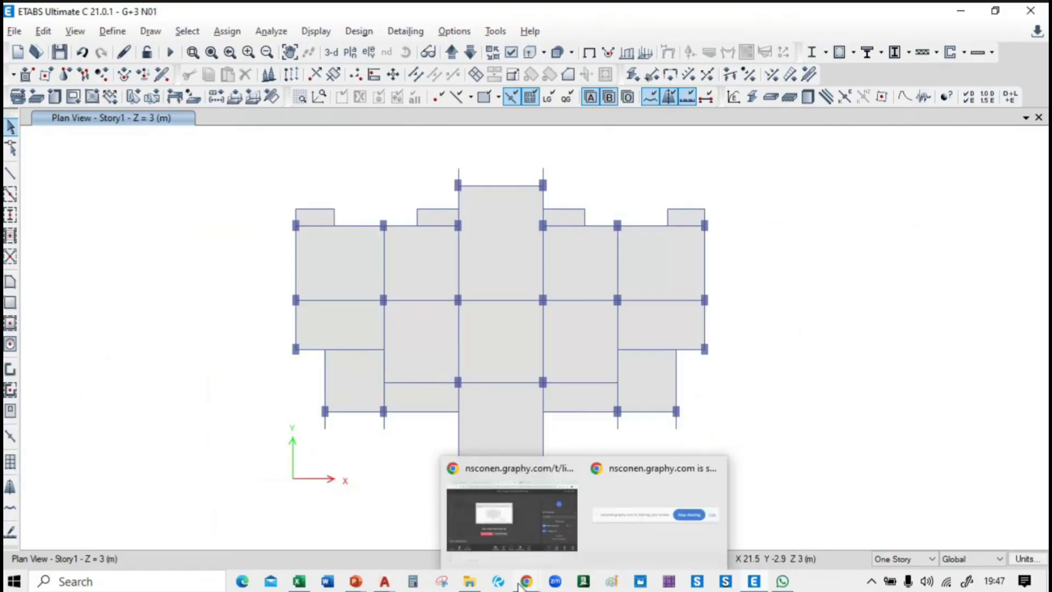
left_click(449, 502)
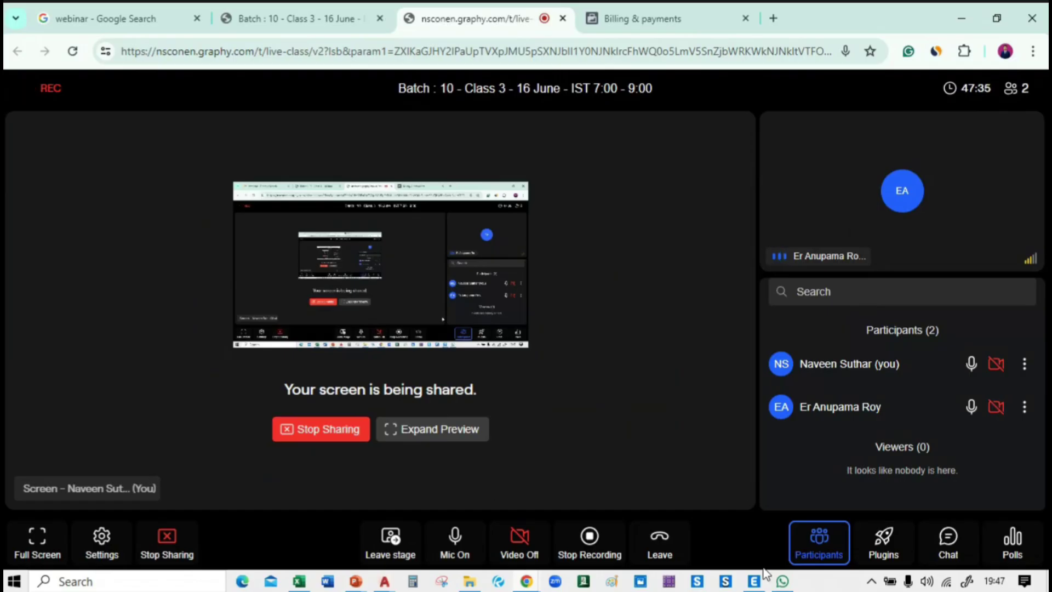
mouse_move(753, 580)
left_click(750, 554)
middle_click_drag(360, 195, 374, 212)
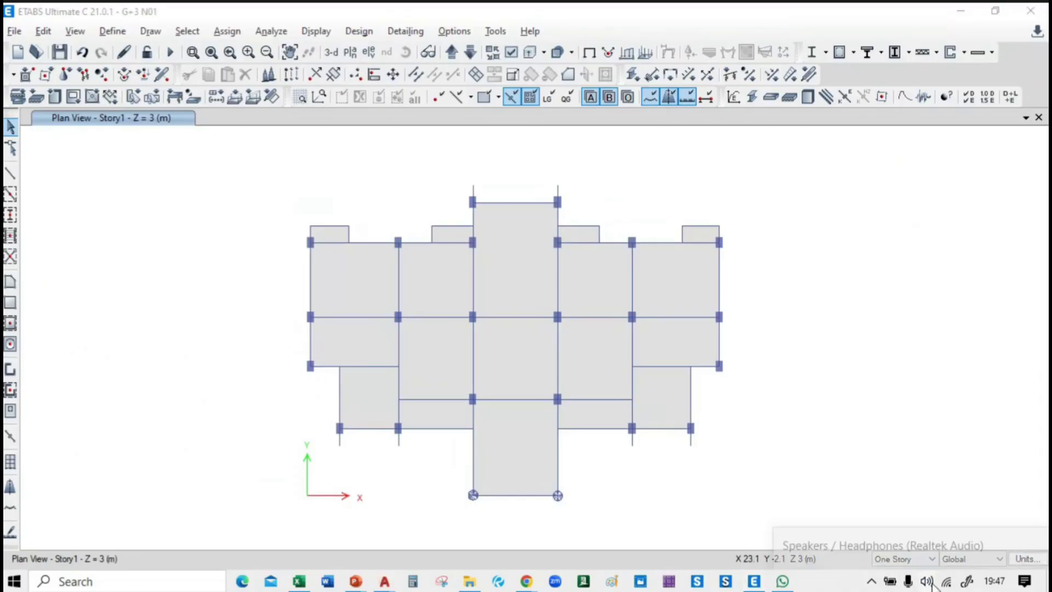
Step: Set the computer's speaker volume to 100
left_click(926, 581)
left_click_drag(967, 549, 1002, 549)
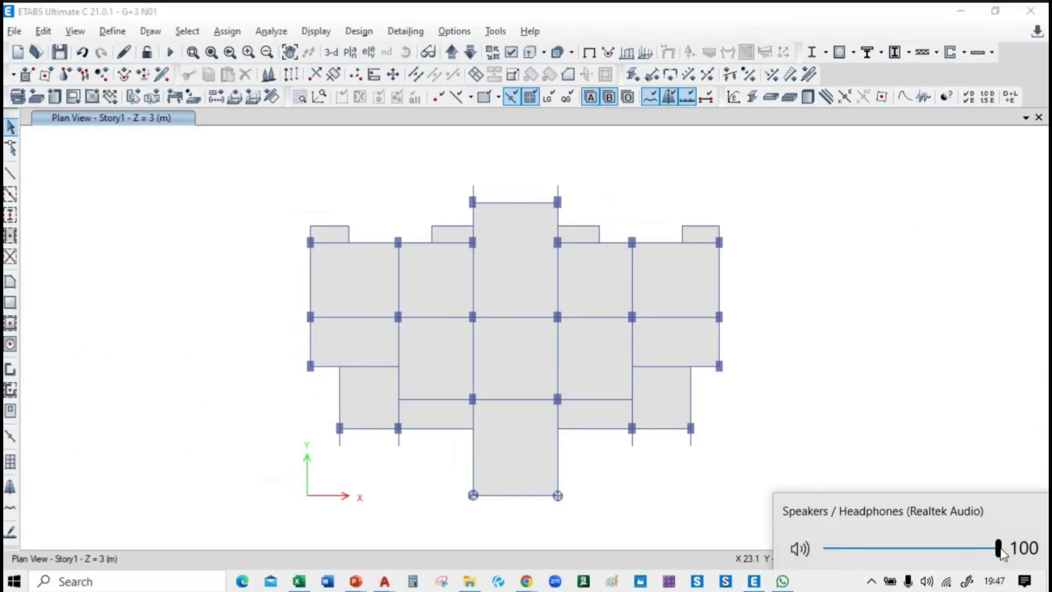
left_click(922, 392)
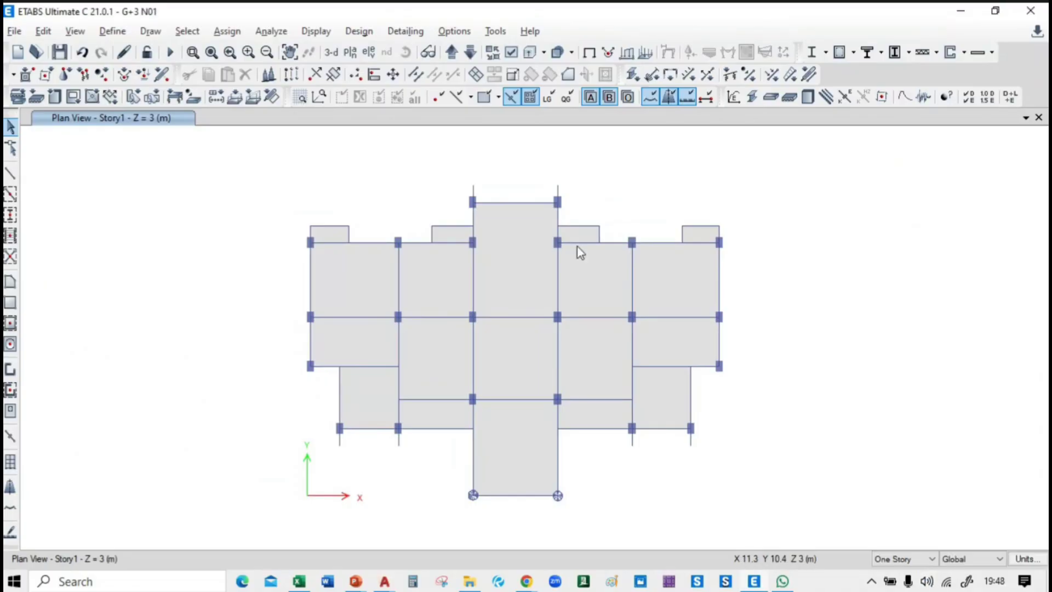
Step: Switch to the G+3 Residential building drawing in AutoCAD and examine the ground floor roof framing plan around grid lines 02 and 03
key("alt+Tab")
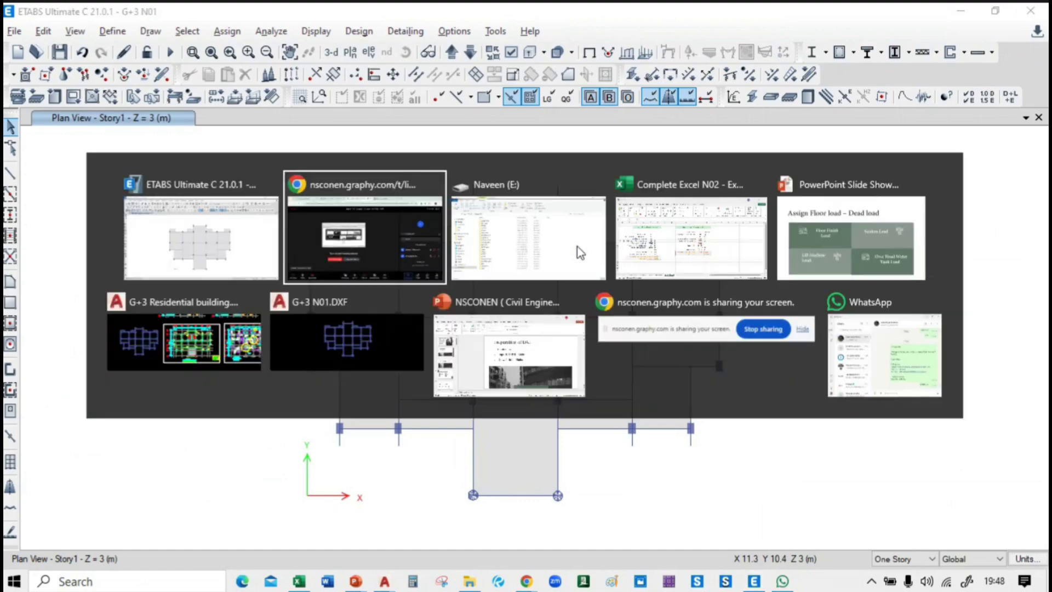
left_click(222, 338)
scroll(586, 340, "up", 1)
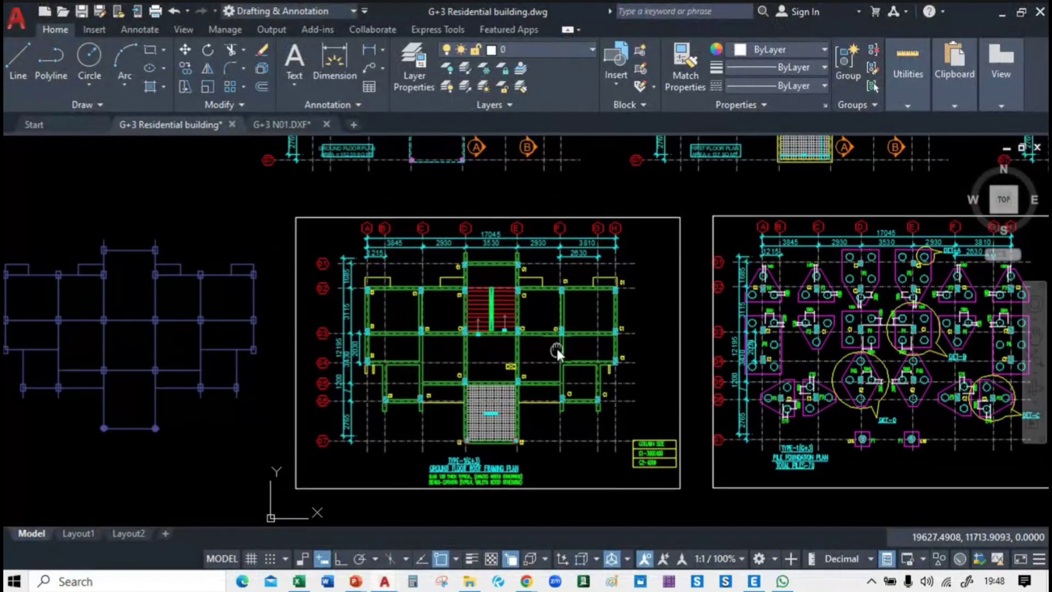
scroll(382, 300, "up", 8)
scroll(386, 301, "down", 3)
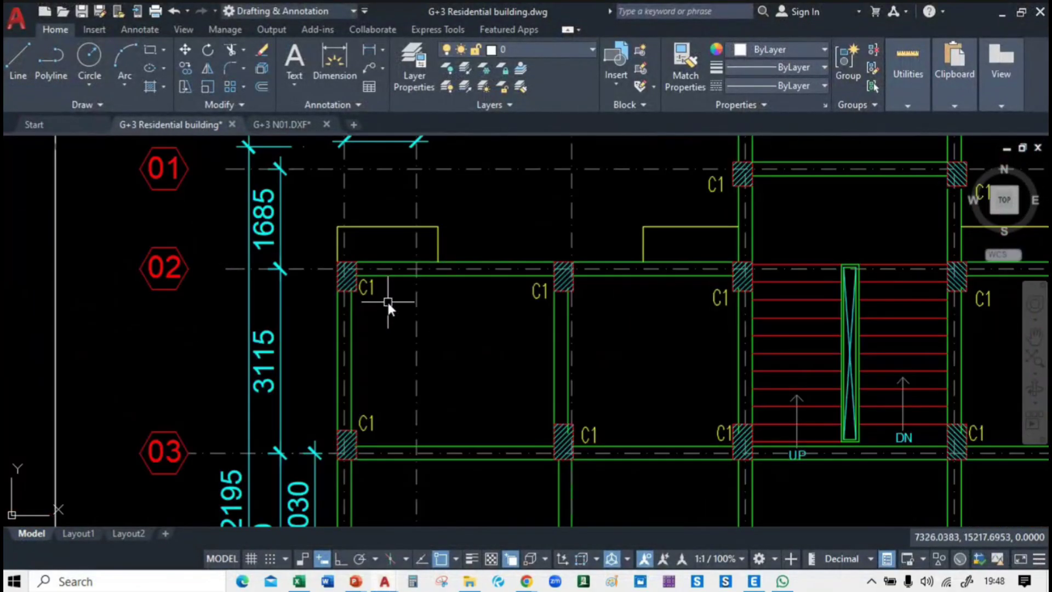
middle_click_drag(452, 341, 407, 298)
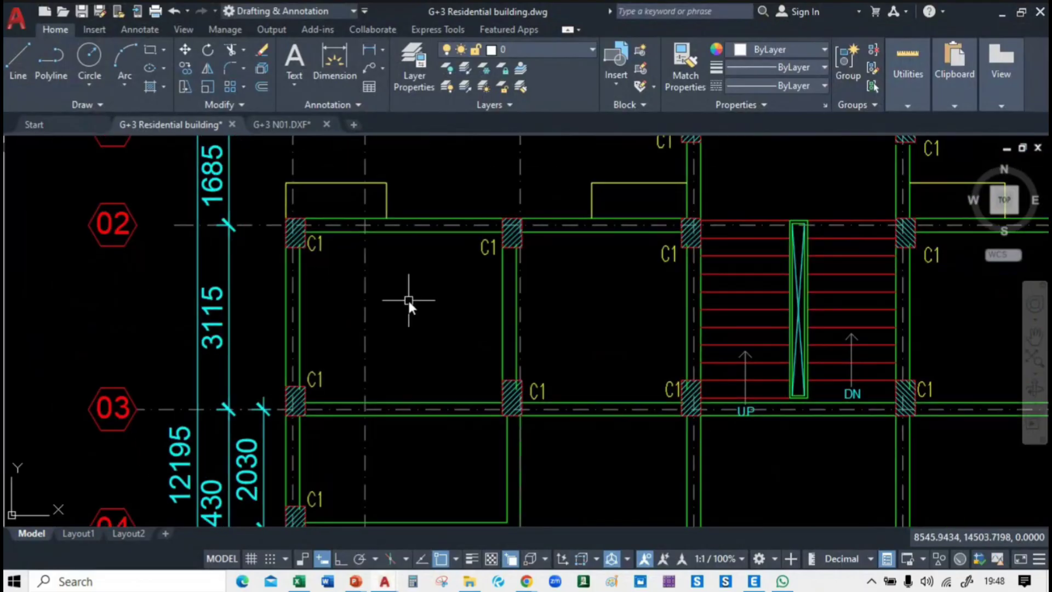
Step: Switch to ETABS and open the C1 300X450 M25 frame section to review its reinforcement data
key("alt+Tab")
key("alt+Tab")
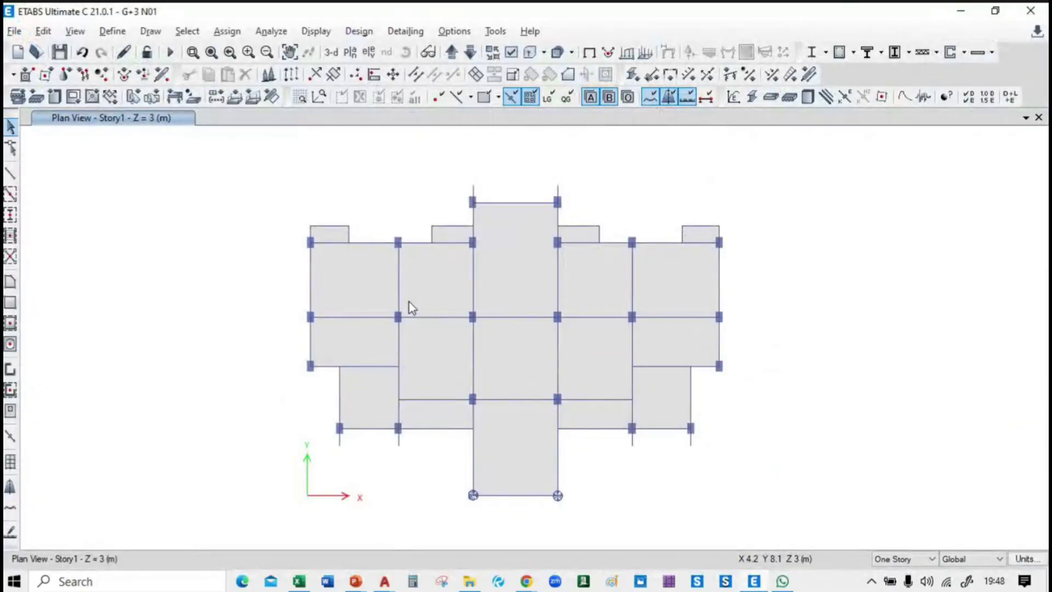
key("alt+Tab")
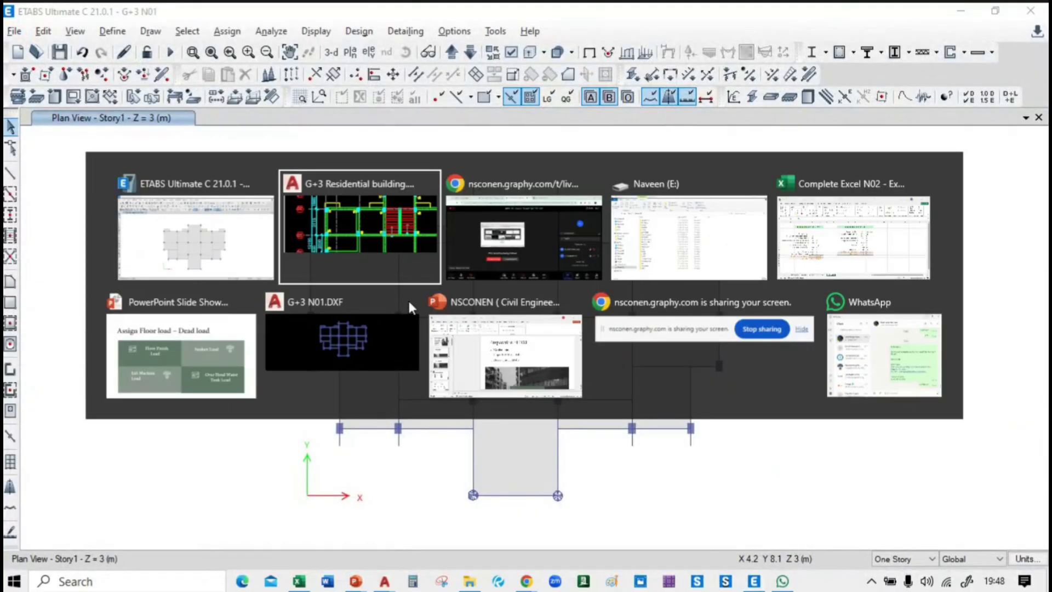
left_click(238, 265)
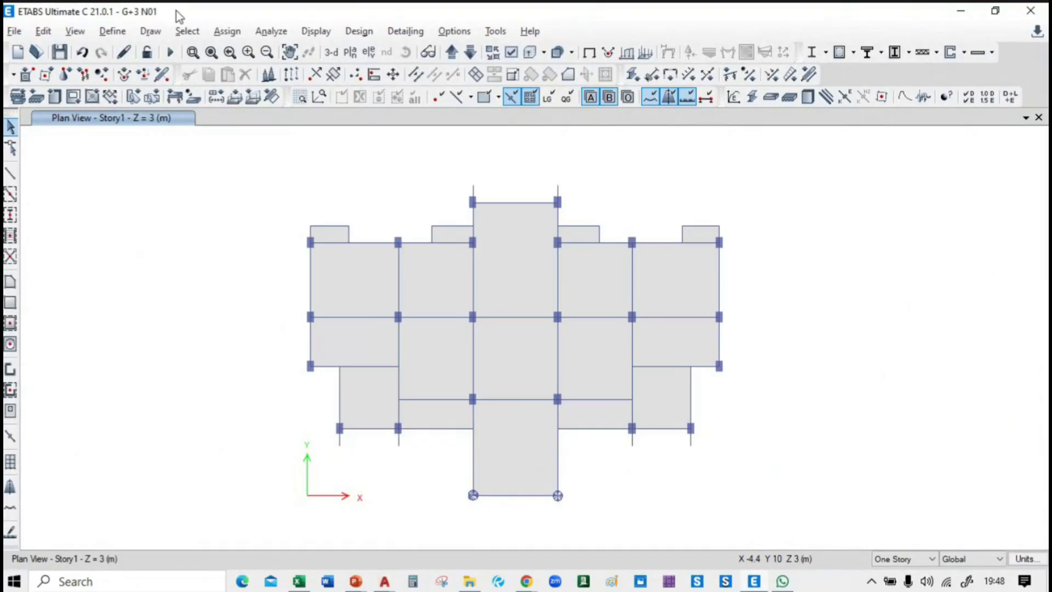
left_click(112, 30)
mouse_move(136, 75)
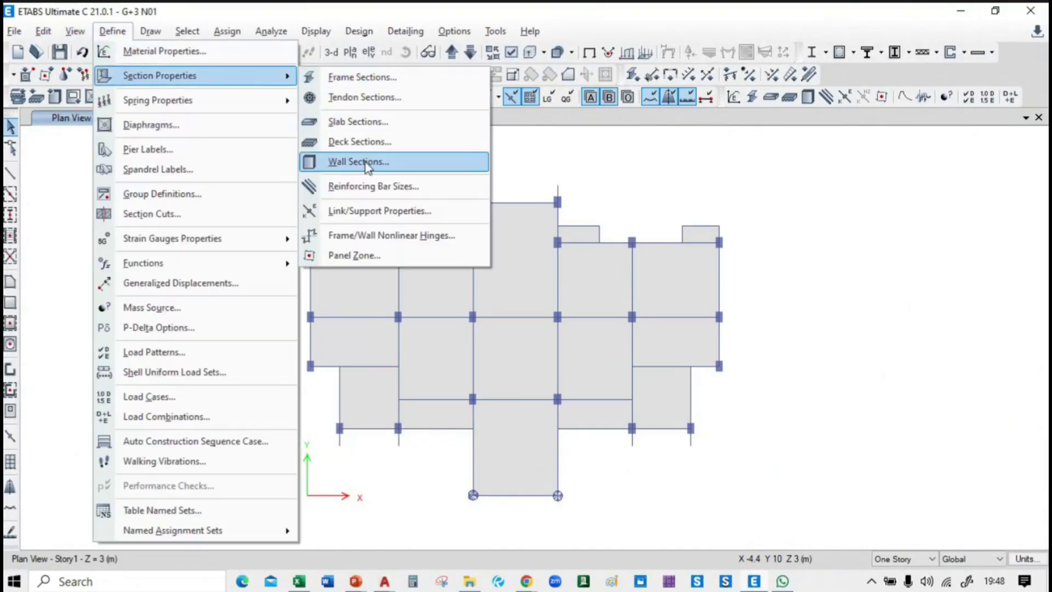
left_click(363, 81)
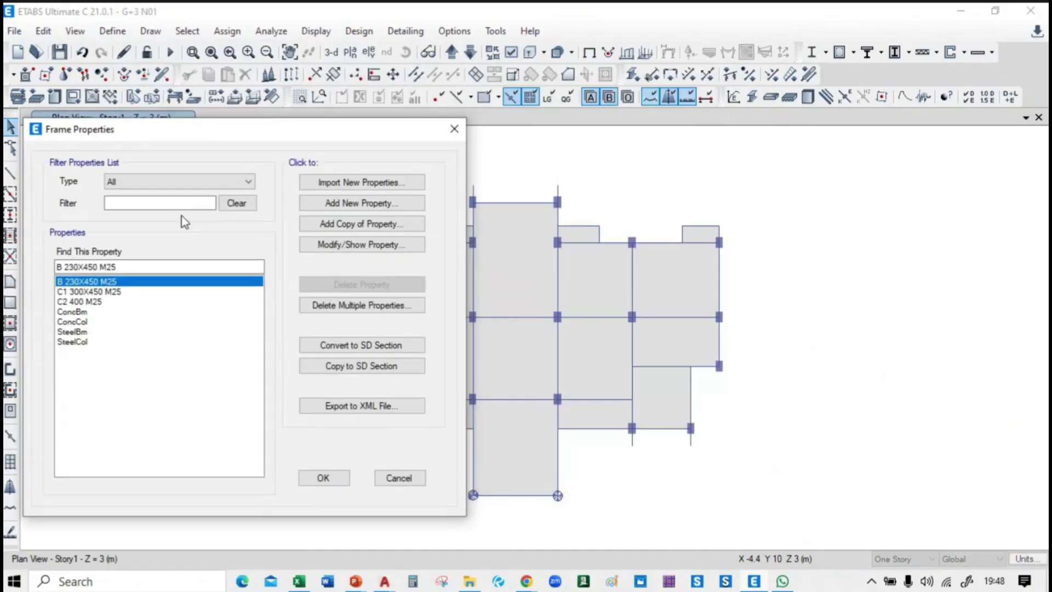
left_click(125, 294)
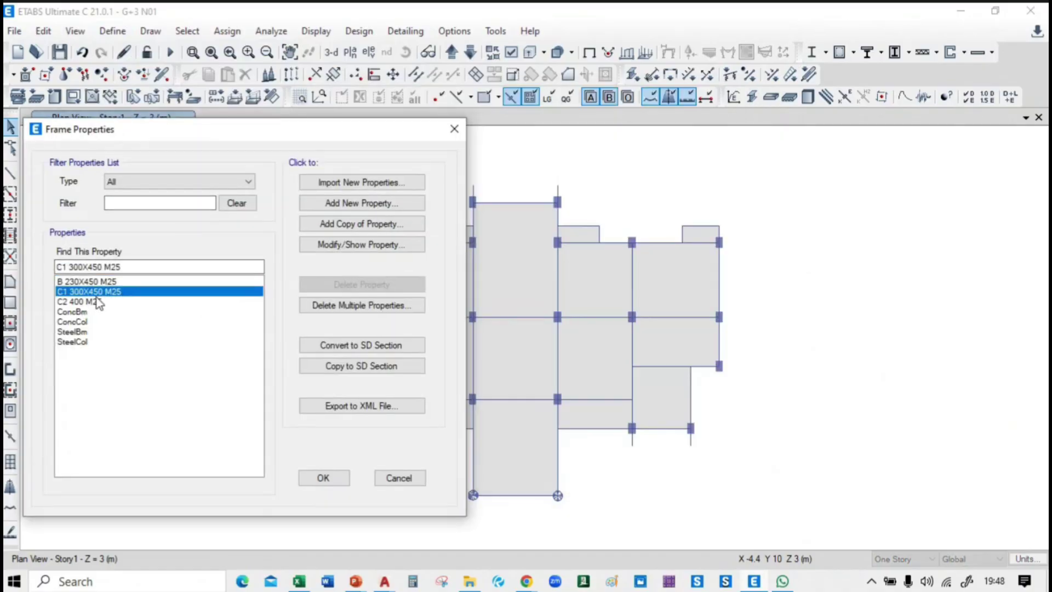
left_click(331, 244)
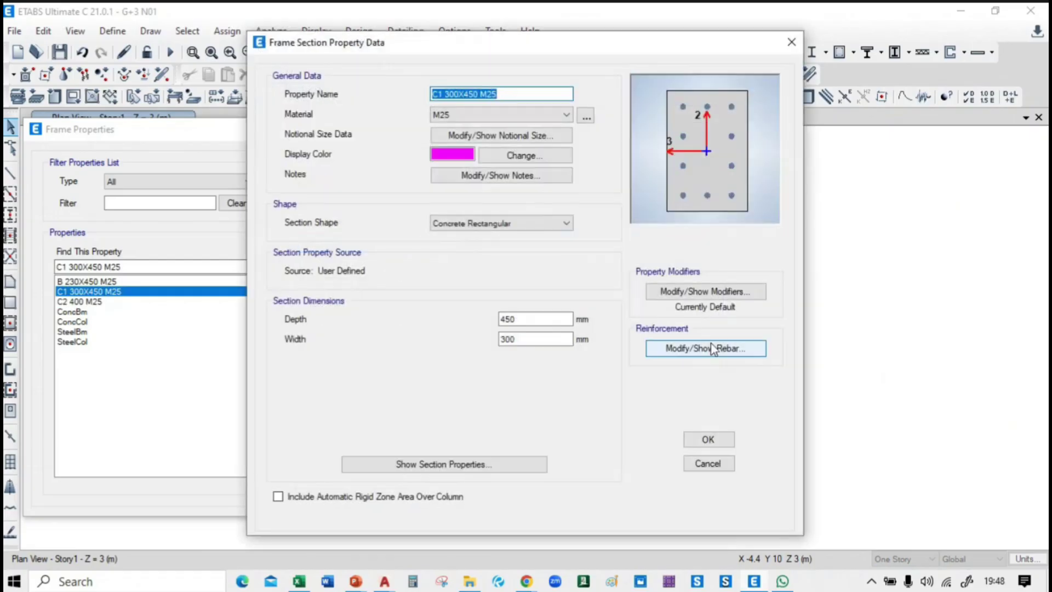
left_click(711, 345)
left_click(765, 59)
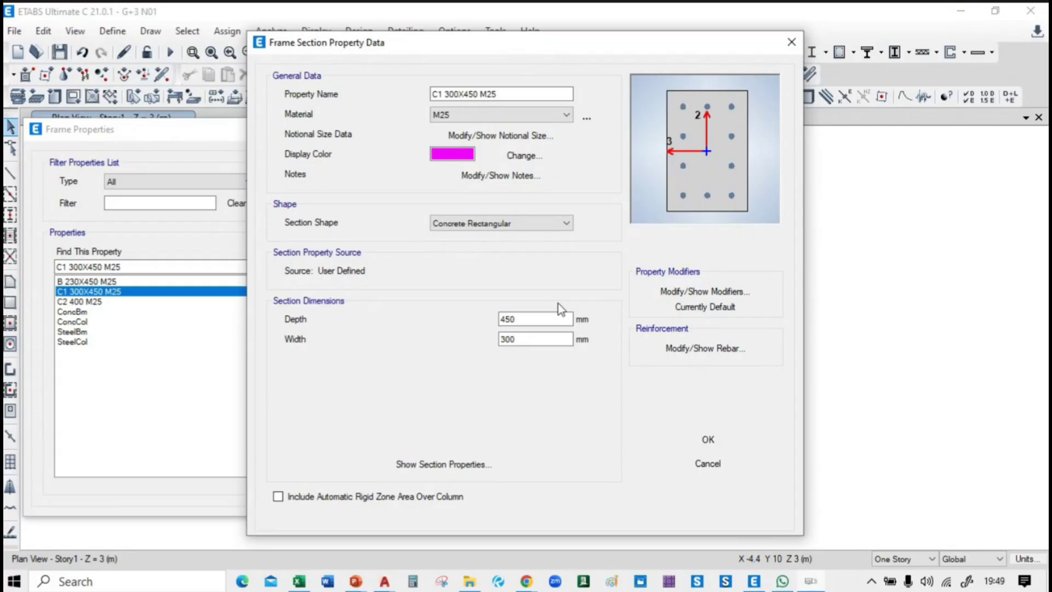
Step: Launch Epic Pen, move its toolbar clear of the section property dialog and ignore the update notice
left_click(870, 582)
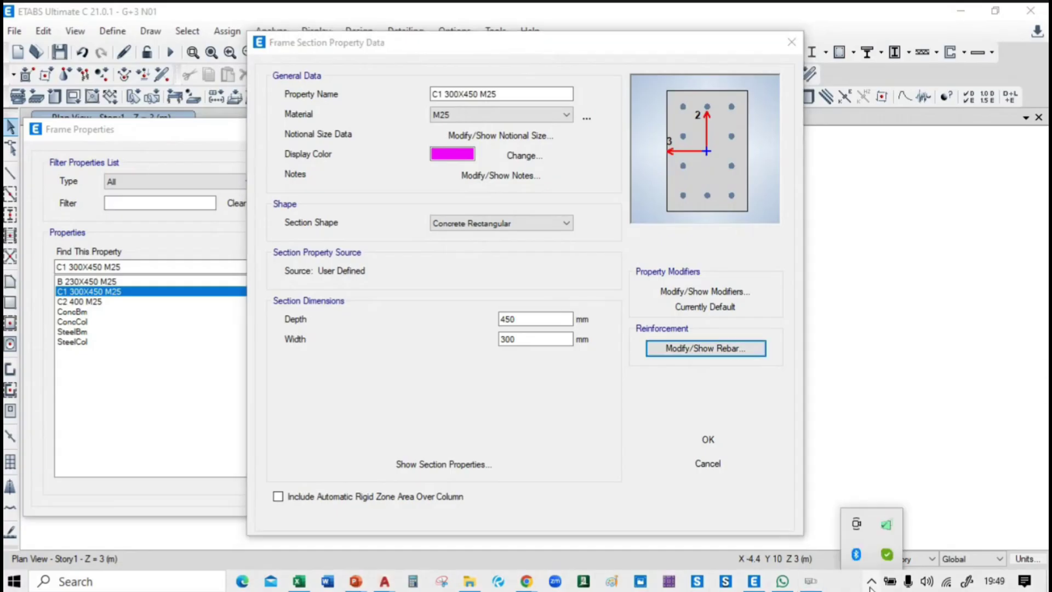
left_click(871, 583)
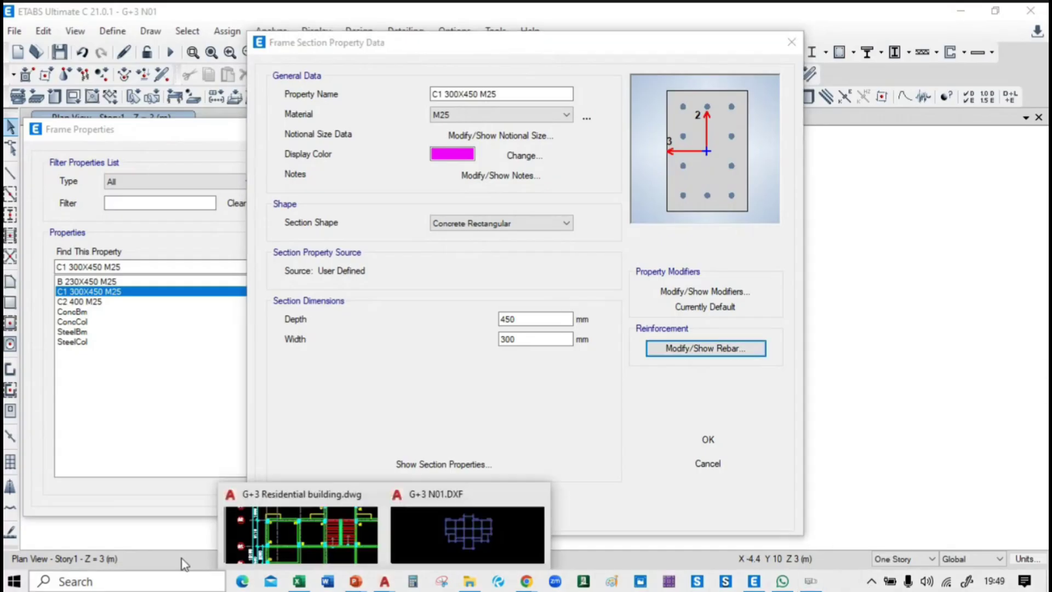
left_click(14, 583)
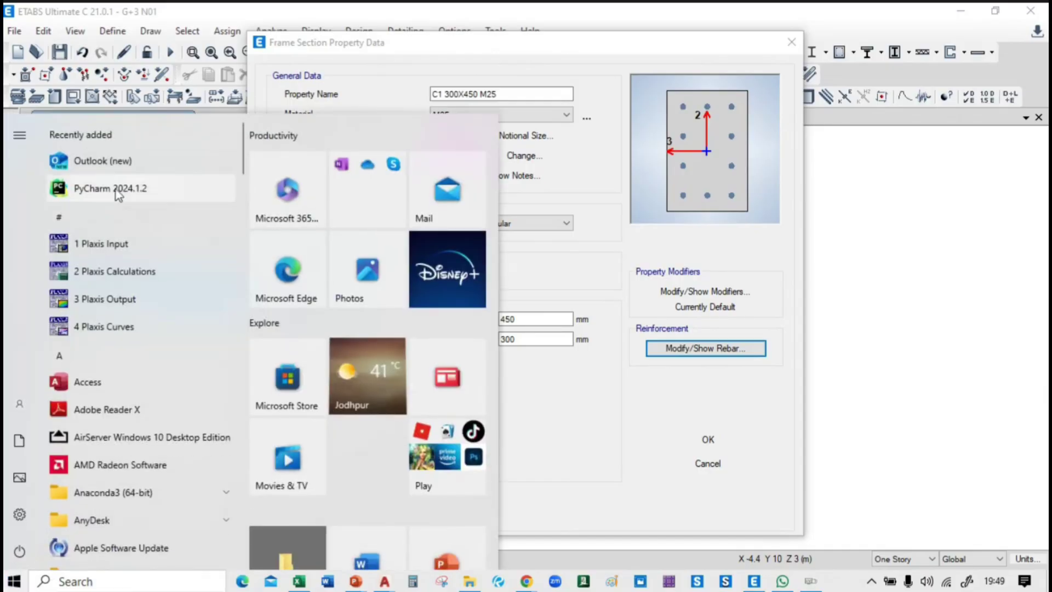
scroll(148, 282, "down", 15)
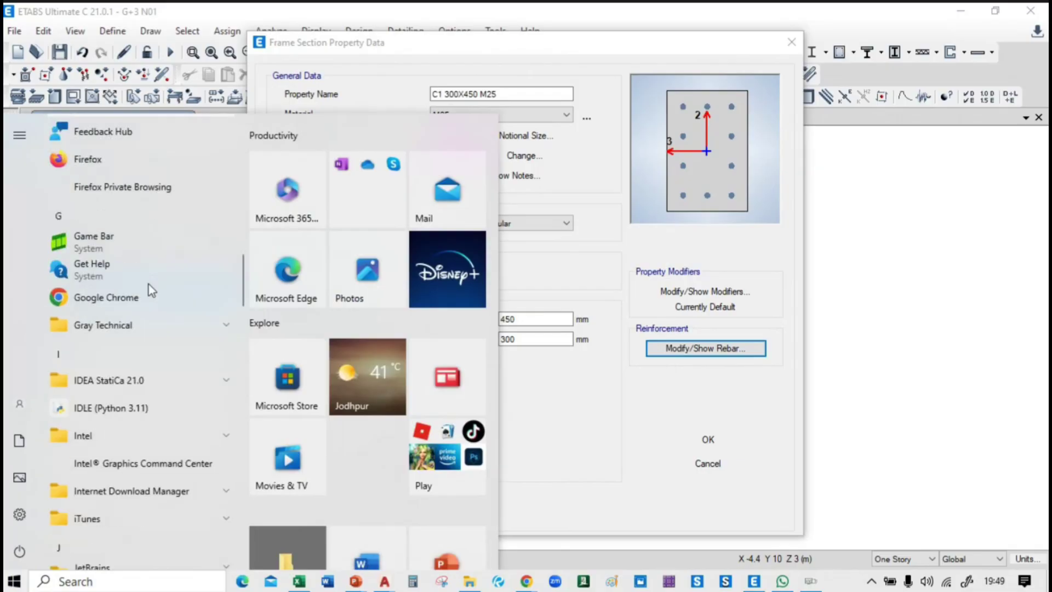
scroll(149, 285, "up", 5)
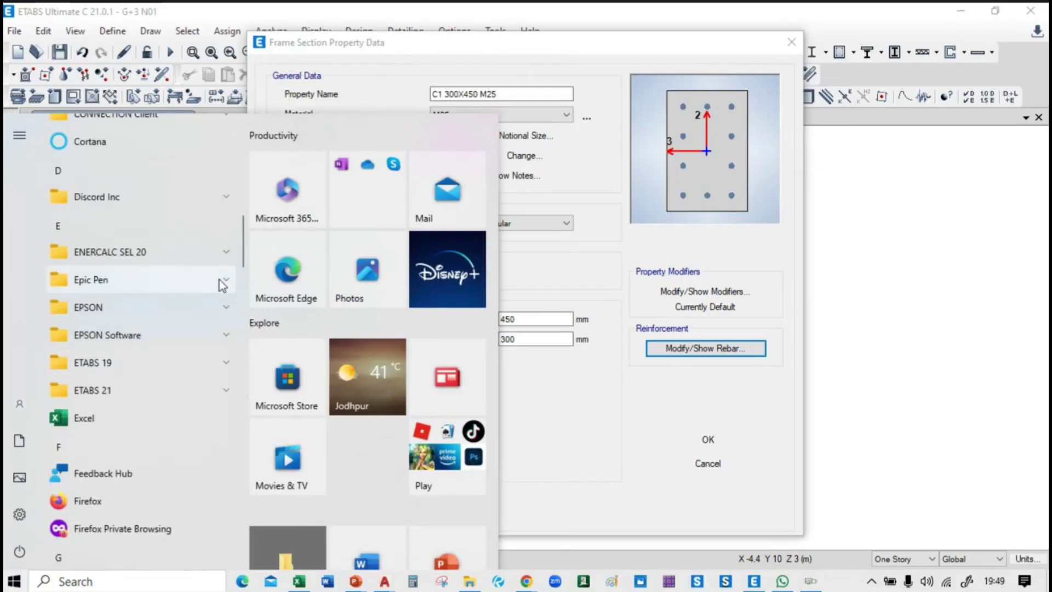
left_click(226, 280)
left_click(110, 302)
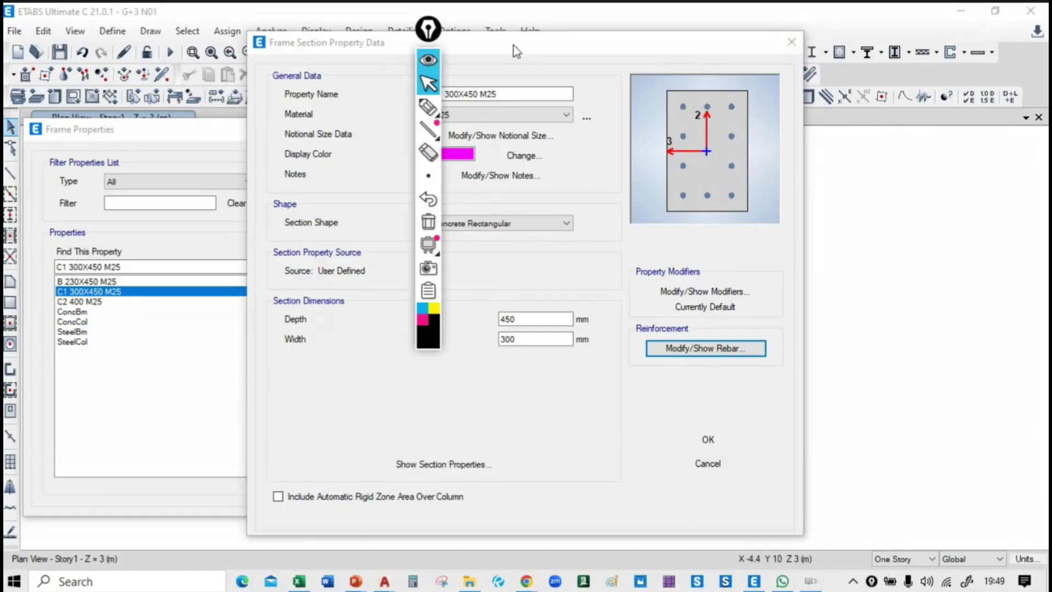
mouse_move(428, 28)
left_mouse_down()
mouse_move(188, 87)
mouse_move(33, 94)
left_mouse_up()
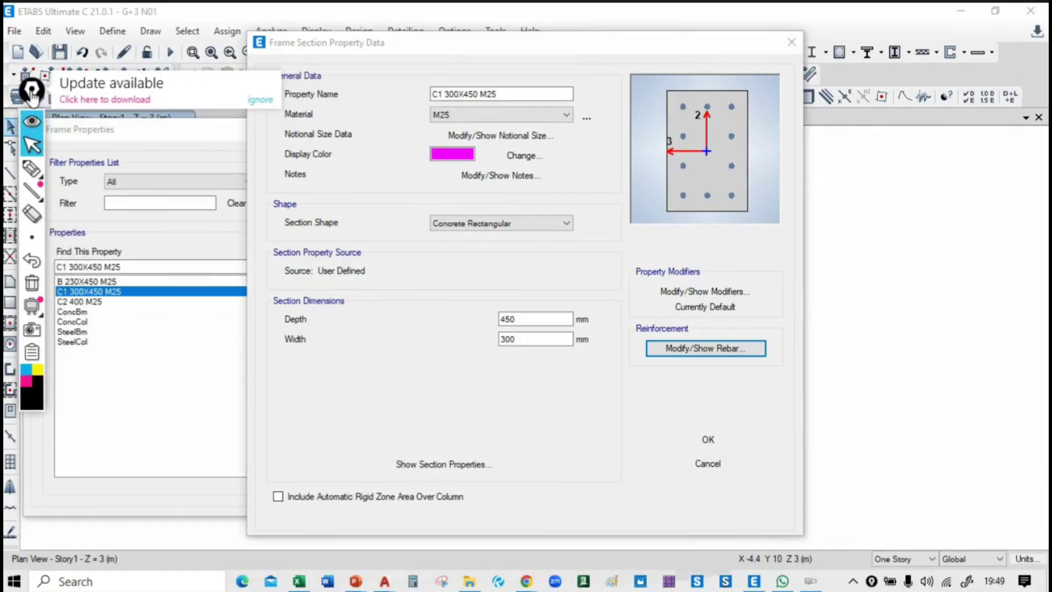
left_click(260, 100)
Step: Close the frame section dialogs, end the slide show and minimize all open windows to show the desktop
left_click(790, 42)
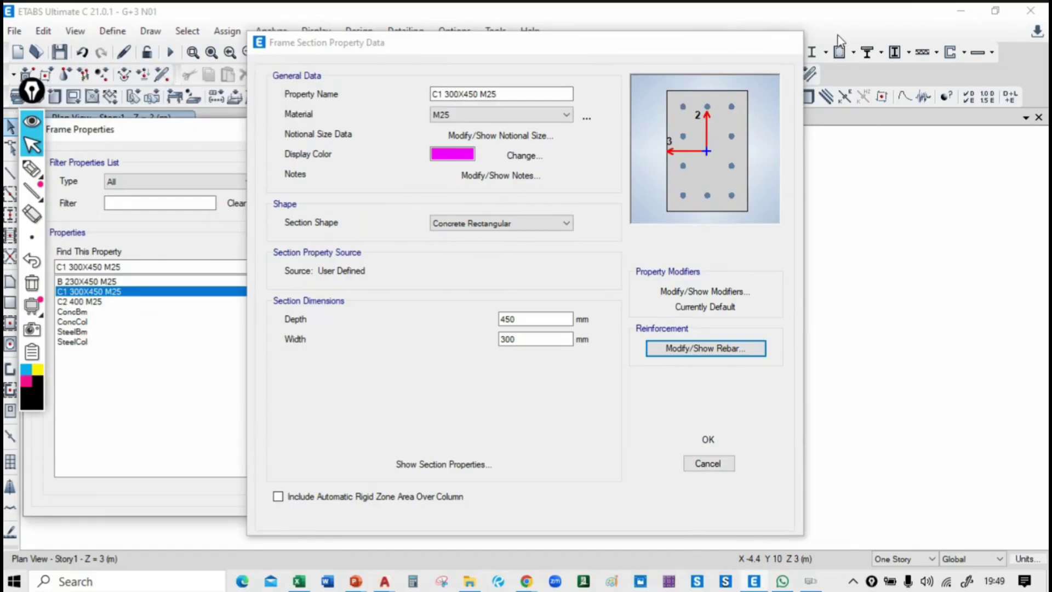
left_click(454, 128)
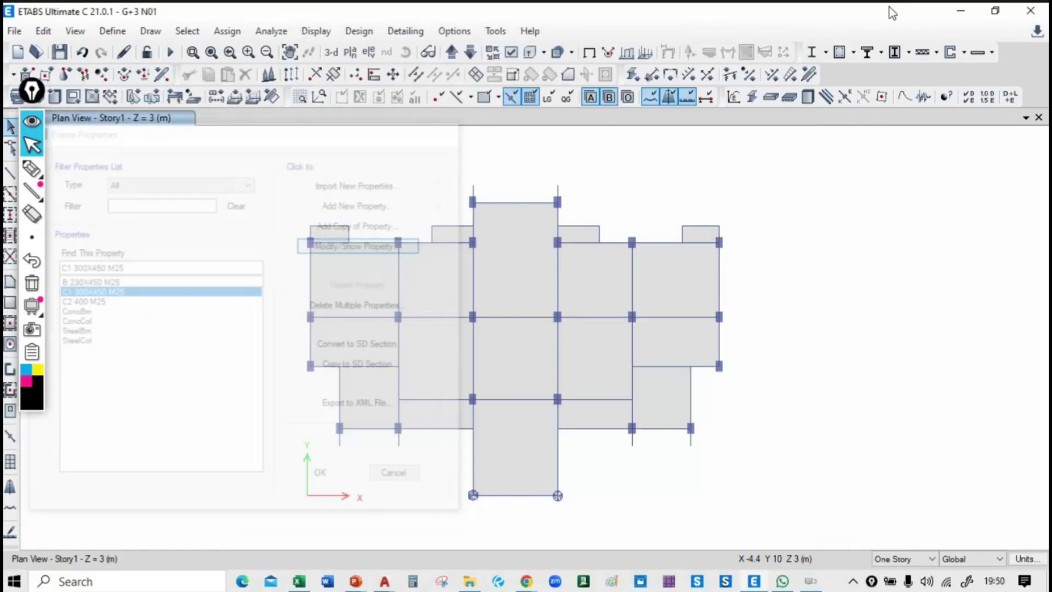
left_click(967, 14)
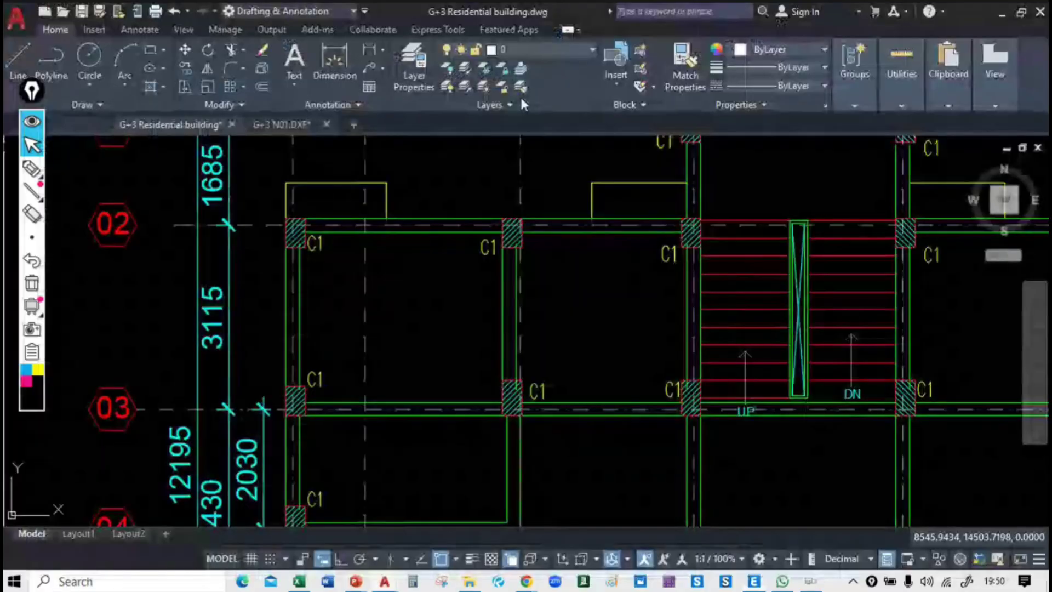
left_click(1001, 13)
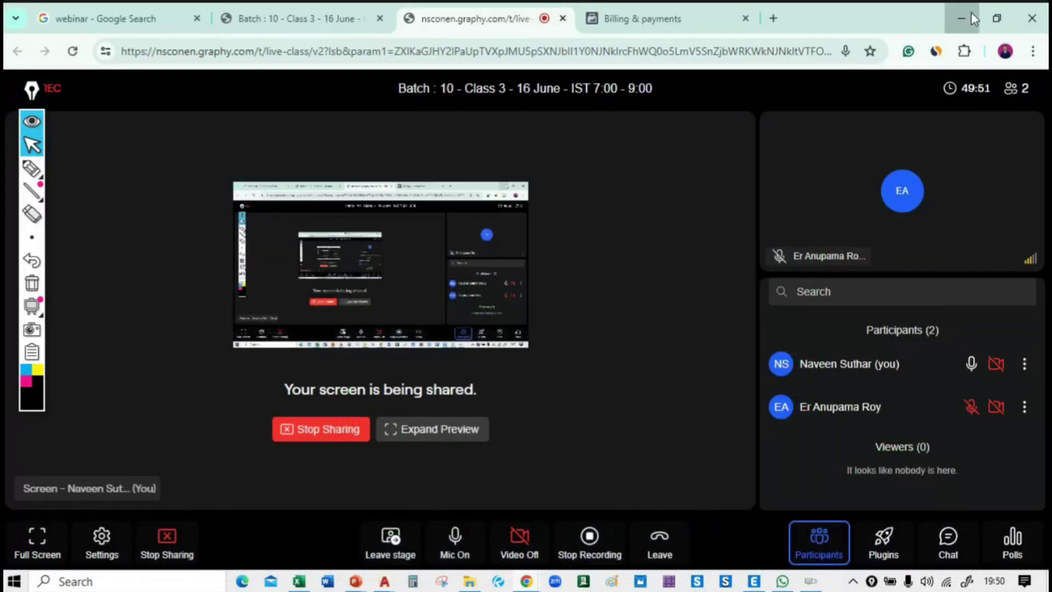
left_click(970, 12)
left_click(960, 11)
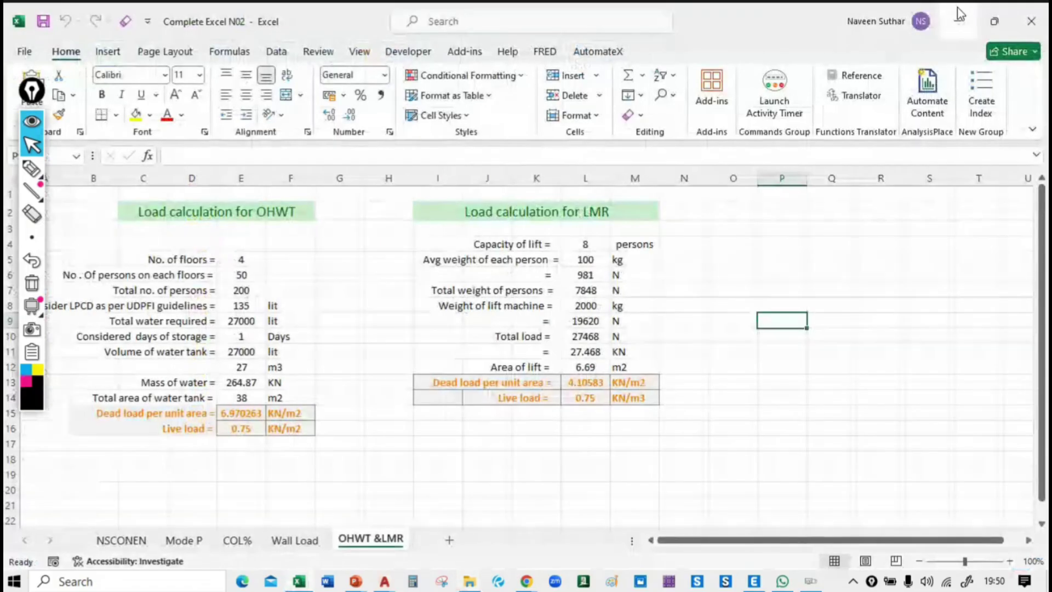
left_click(958, 15)
key("Escape")
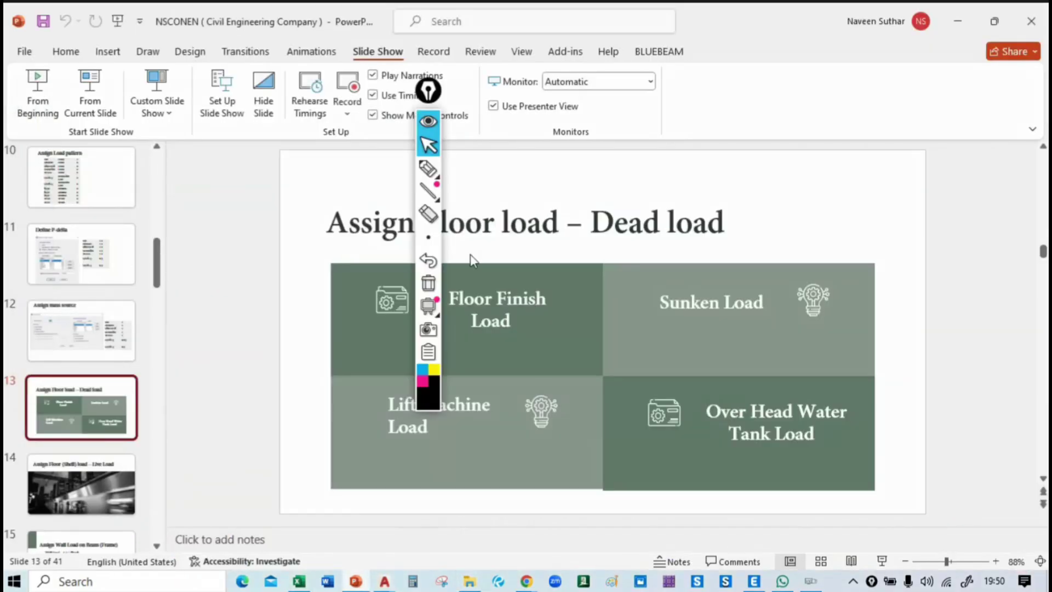
left_click(959, 13)
Step: Set the Windows multiple displays option to Duplicate these displays, keep the changes and minimize Settings
right_click(555, 94)
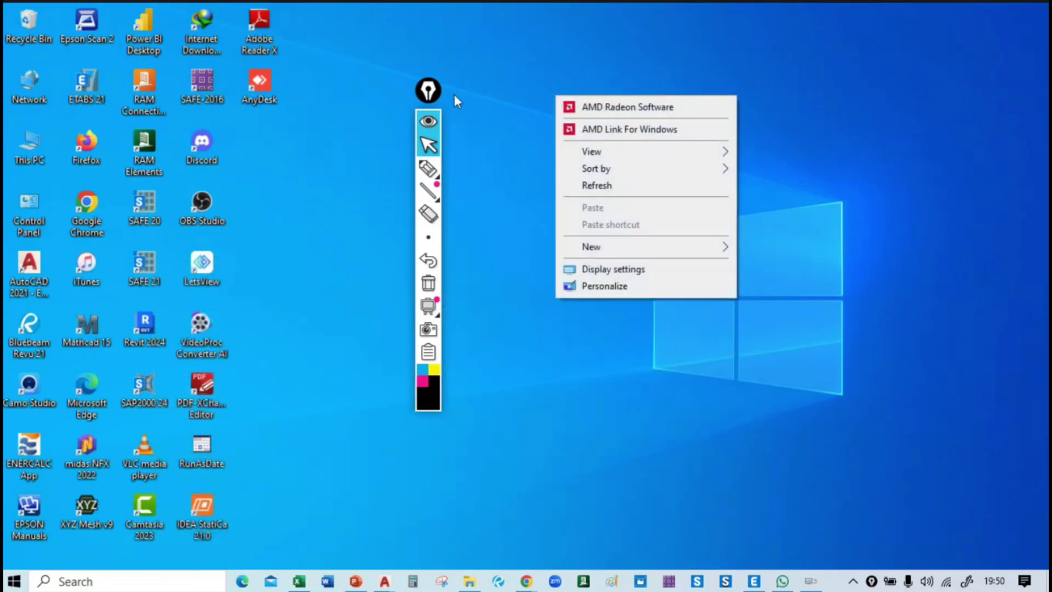
mouse_move(431, 93)
left_mouse_down()
mouse_move(422, 97)
mouse_move(964, 63)
left_mouse_up()
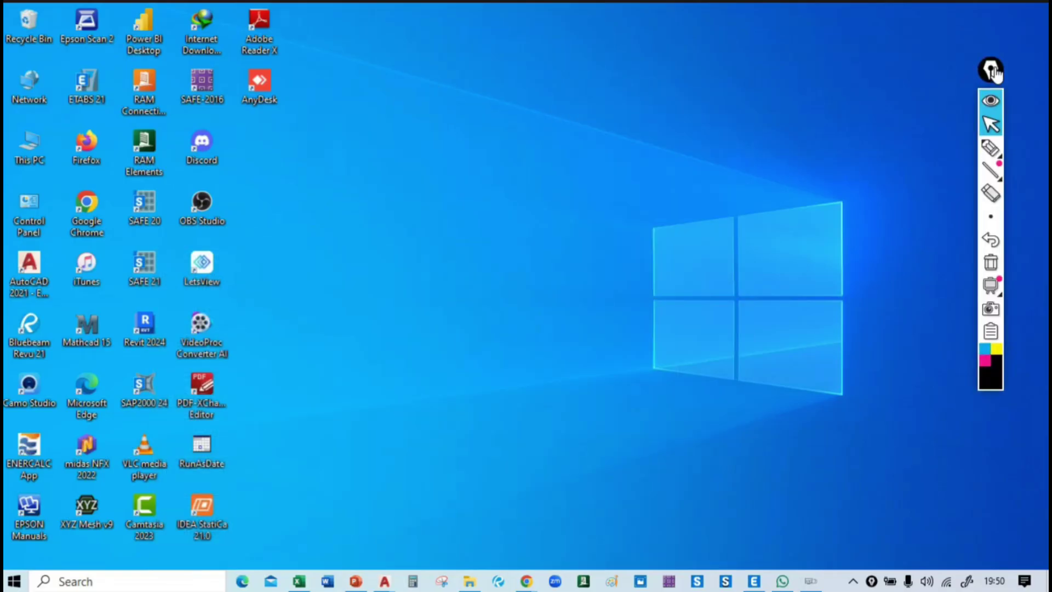
right_click(436, 107)
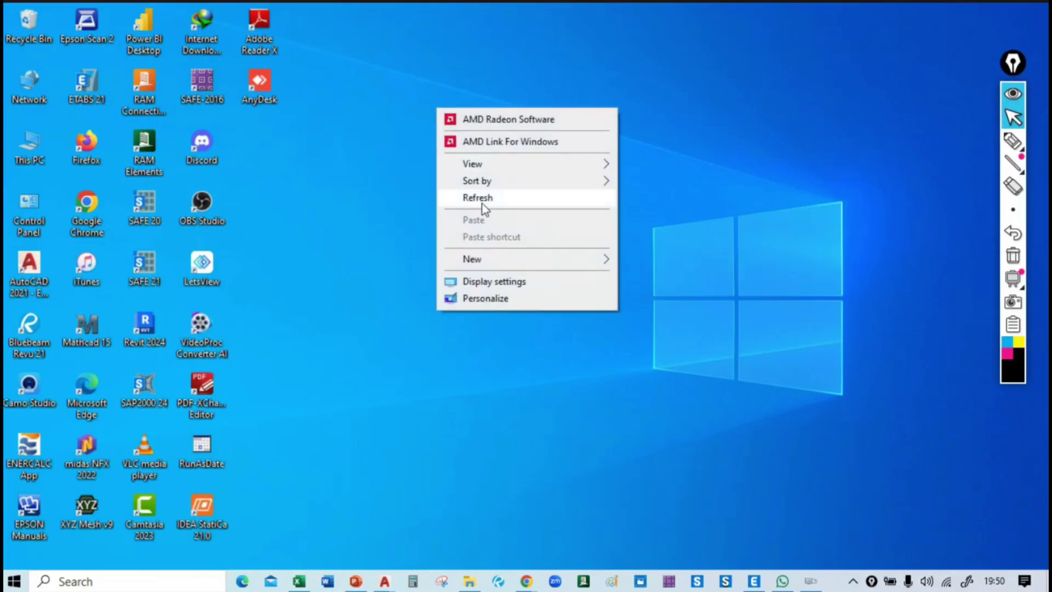
left_click(507, 283)
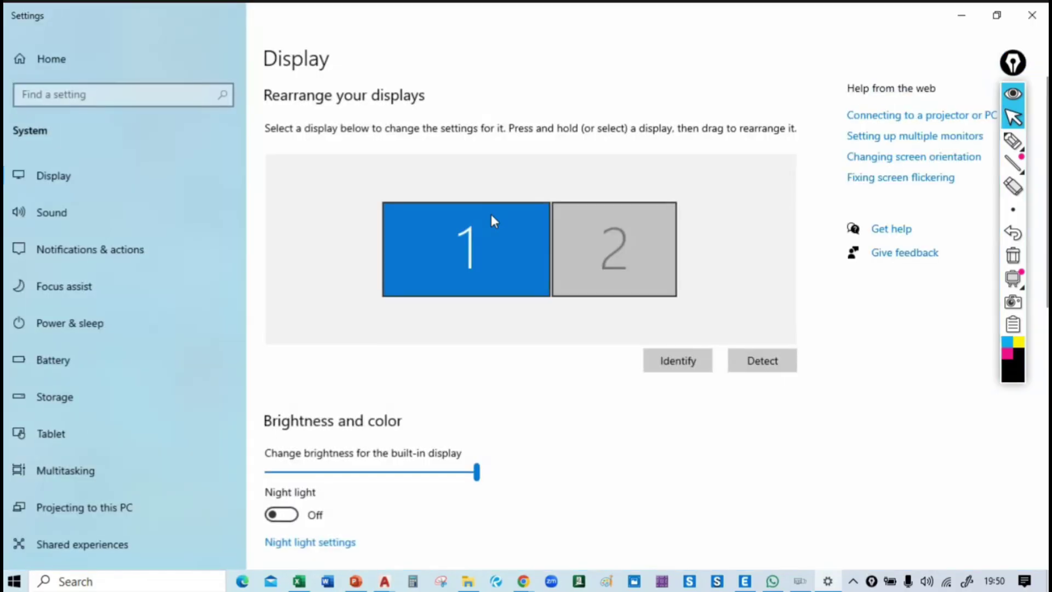
scroll(544, 386, "down", 10)
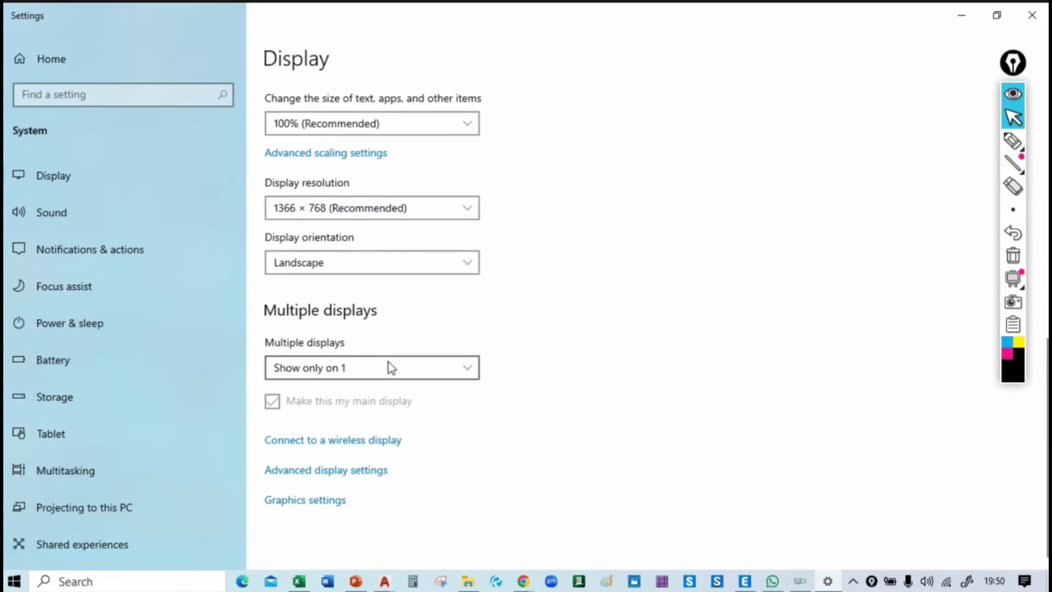
left_click(420, 367)
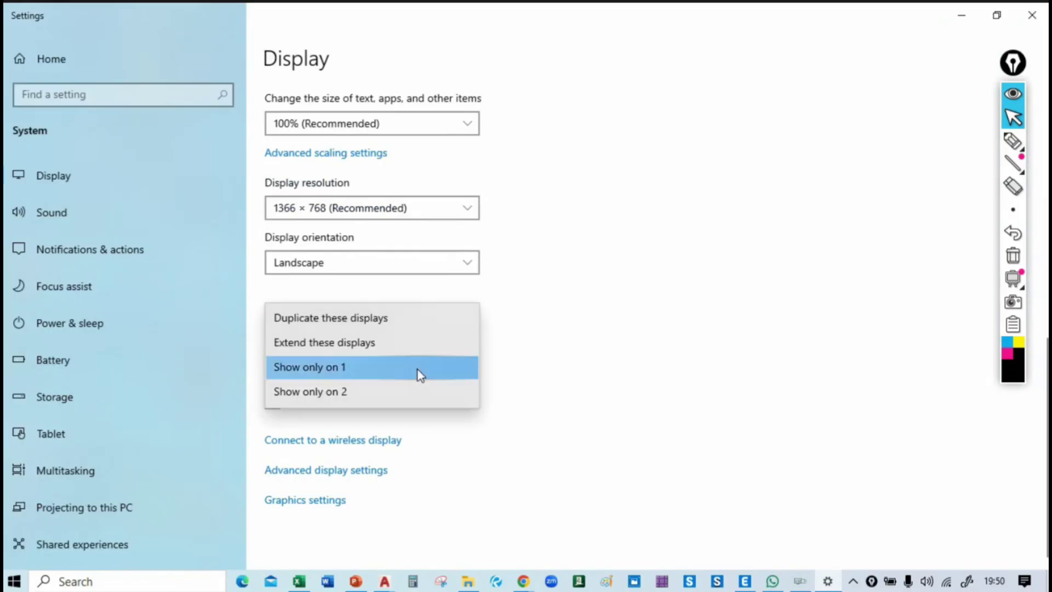
left_click(413, 323)
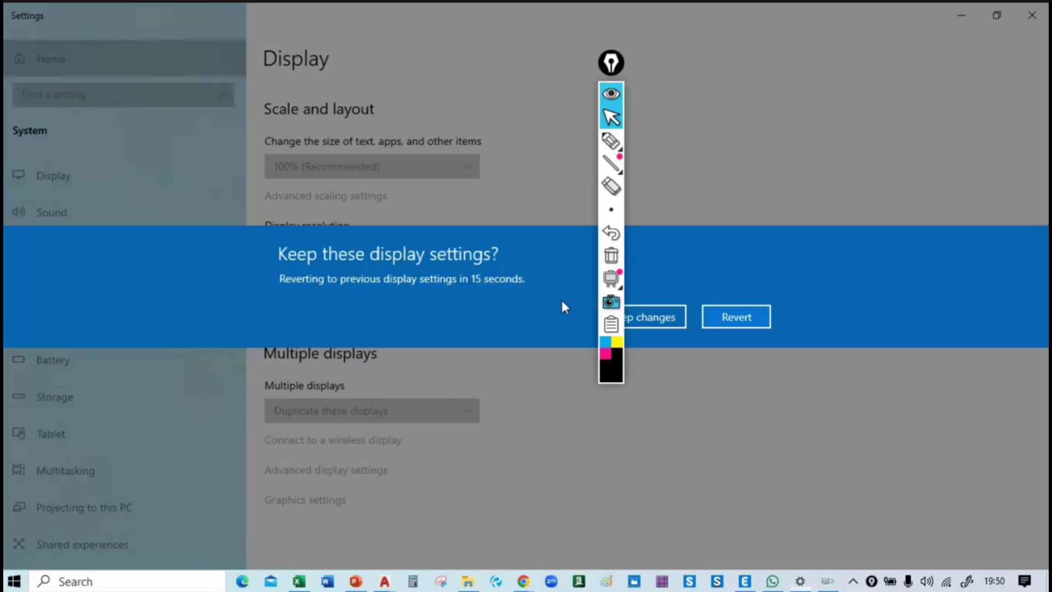
left_click(655, 317)
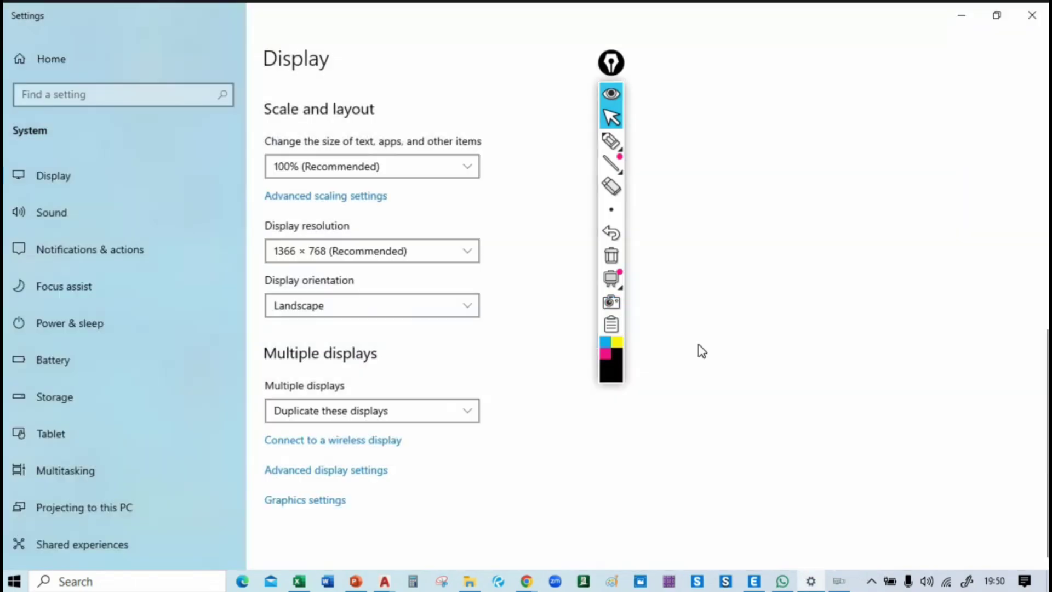
left_click(961, 14)
Step: Move the Epic Pen toolbar to the far side of the screen and switch to the ETABS model
left_click_drag(611, 63, 1006, 54)
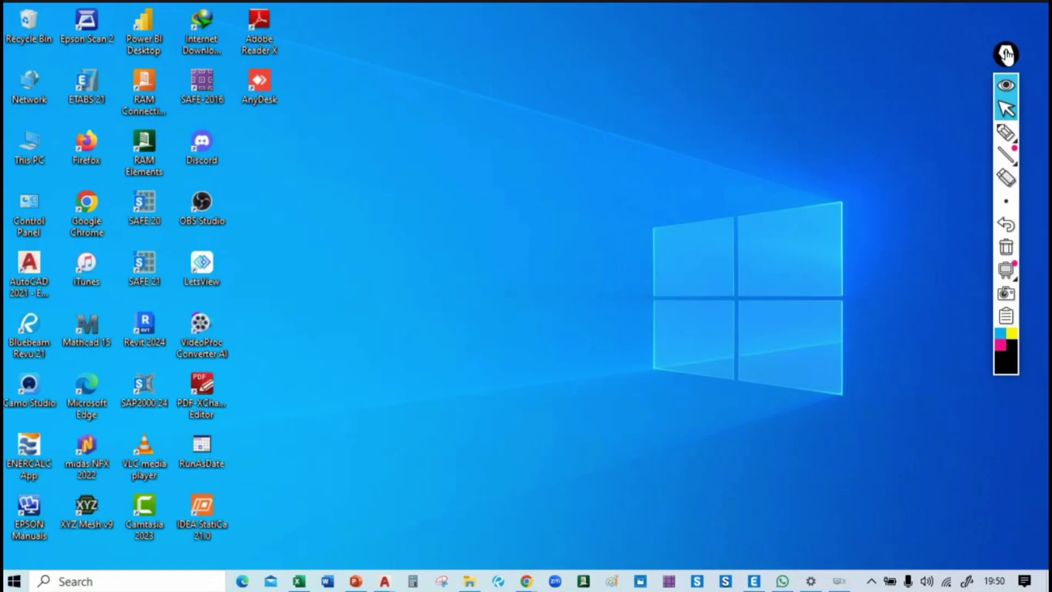
mouse_move(753, 580)
left_click(738, 516)
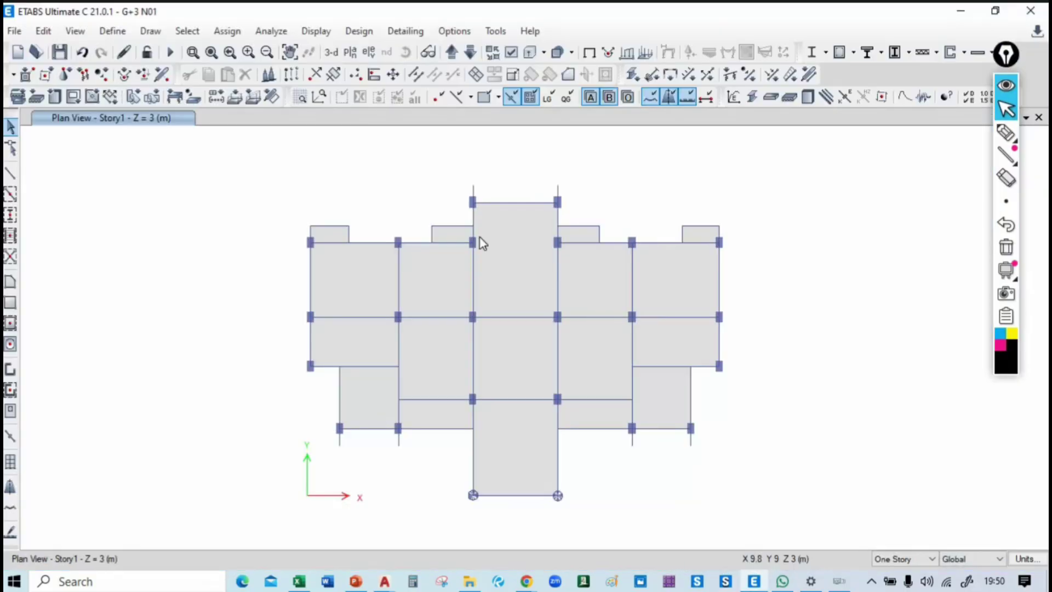
Step: Open the reinforcement data of the C1 300X450 M25 frame section and move its dialog clear of the section preview
left_click(112, 31)
mouse_move(188, 80)
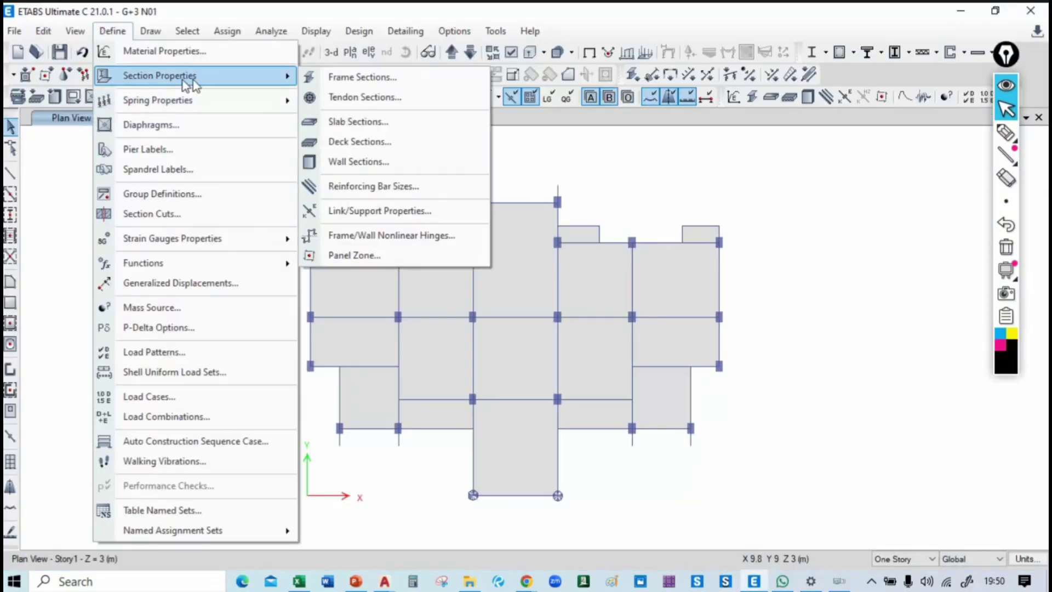
left_click(380, 82)
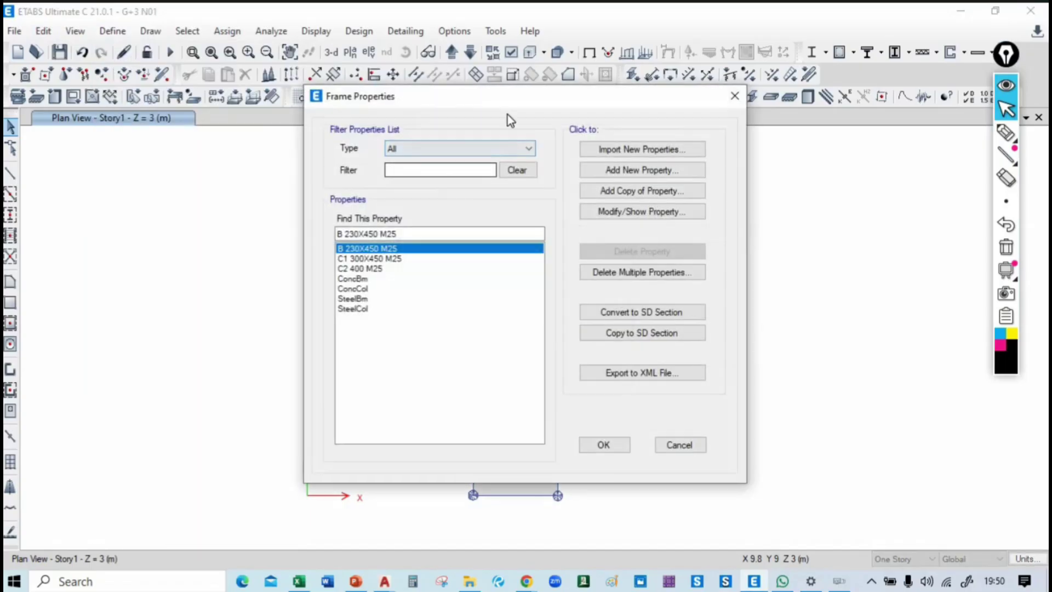
left_click(397, 258)
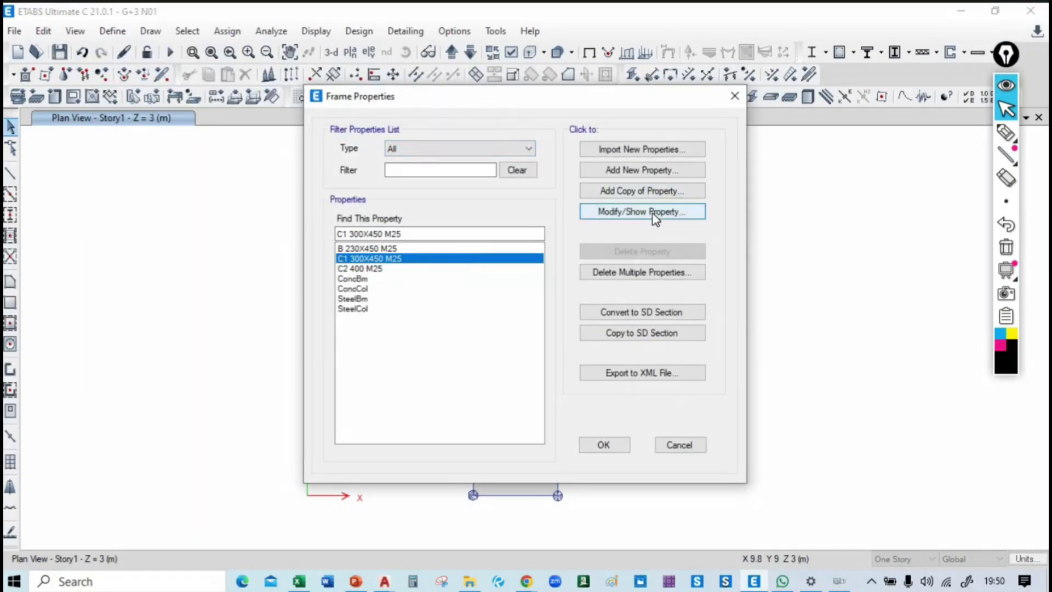
left_click(651, 212)
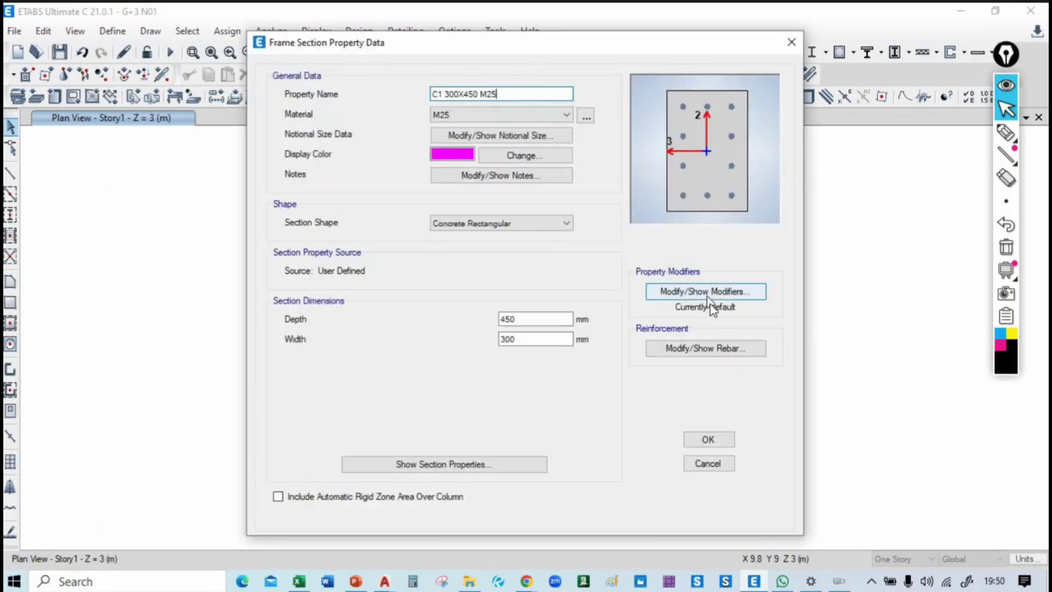
left_click(718, 351)
left_click_drag(653, 71, 327, 72)
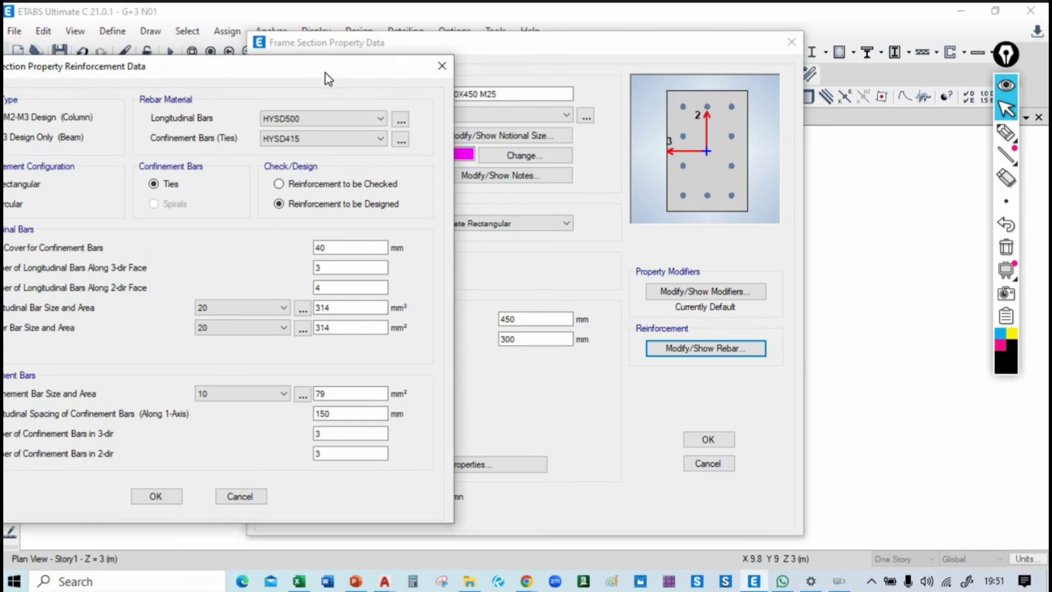
Step: Activate the freehand pen in Epic Pen for annotating the column section
left_click(1007, 132)
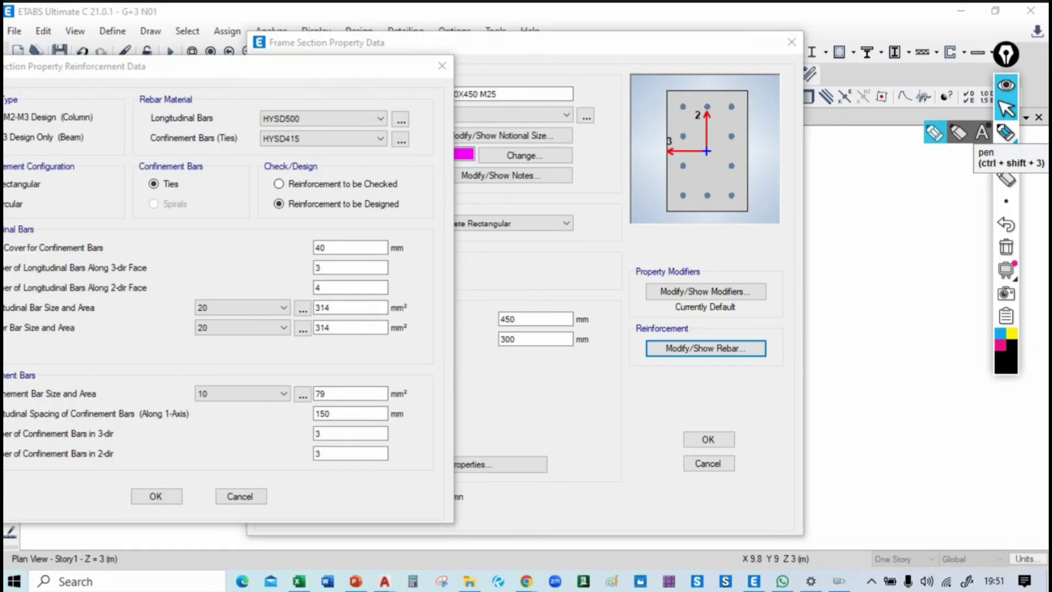
left_click(1006, 132)
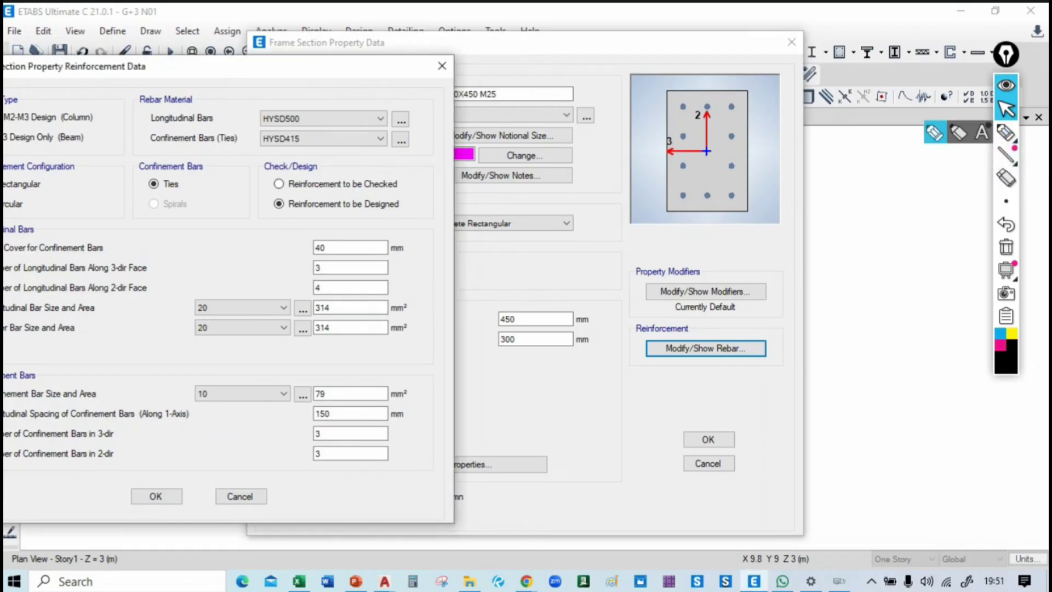
left_click(935, 132)
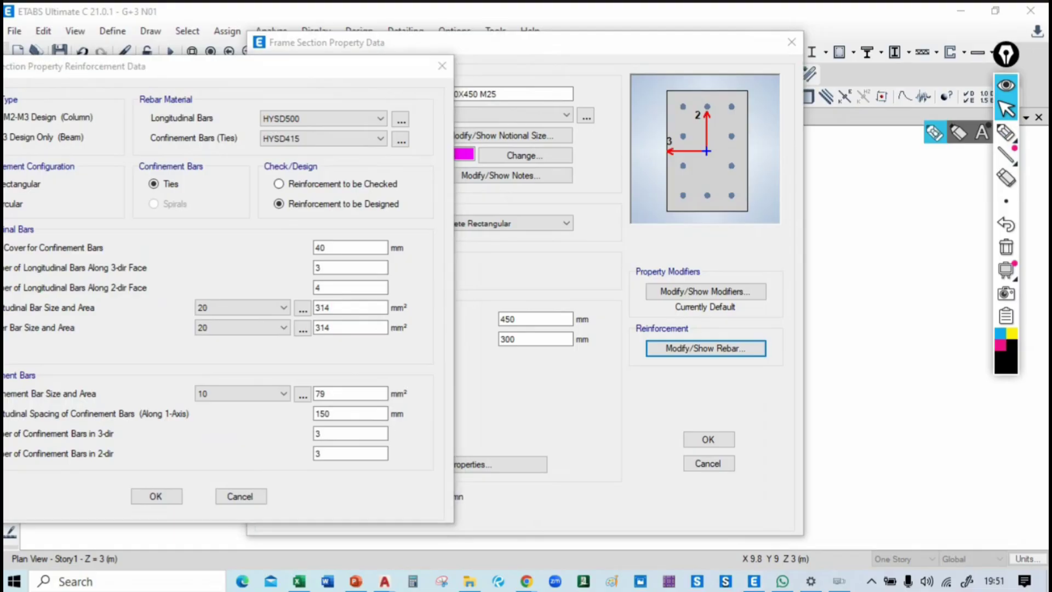
left_click(607, 235)
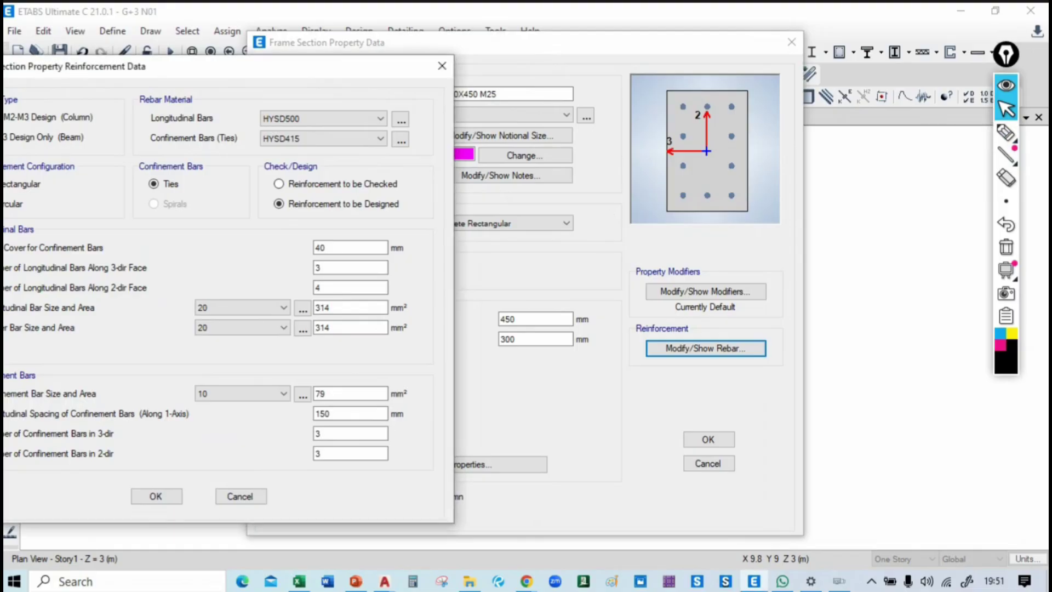
left_click(1006, 132)
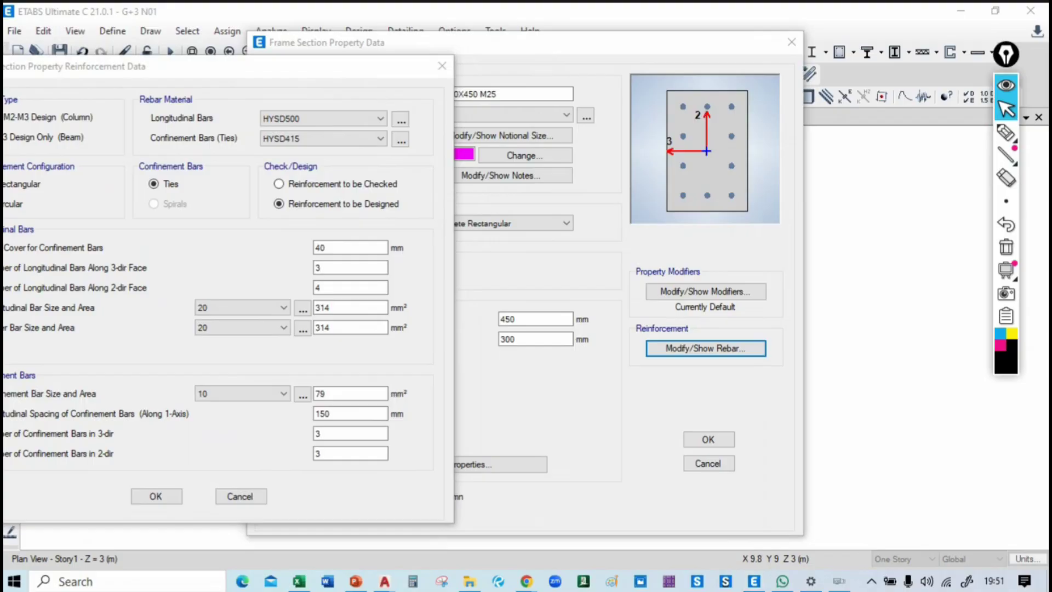
left_click(1006, 132)
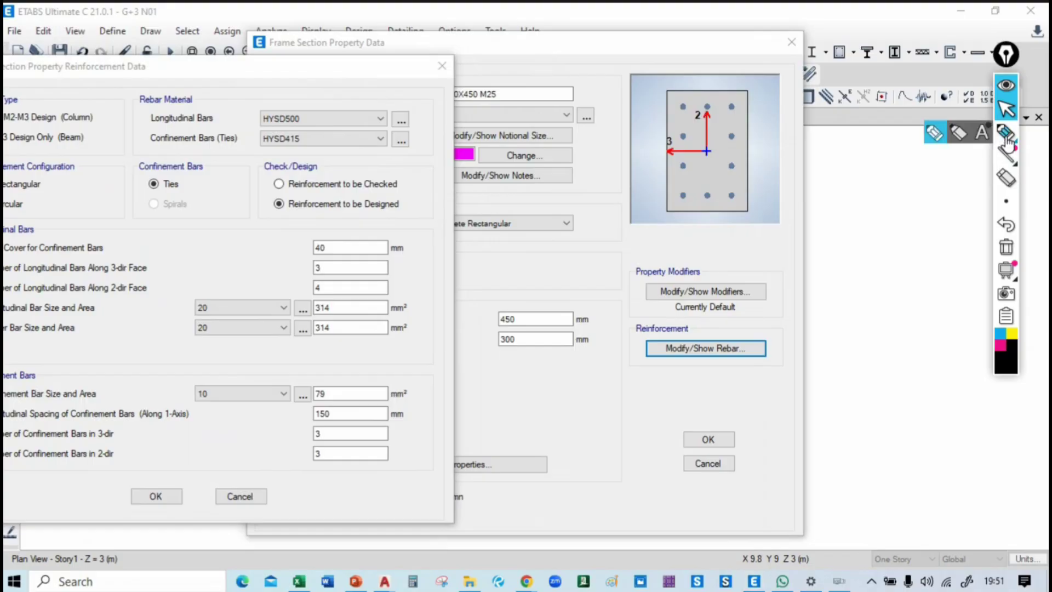
left_click(930, 142)
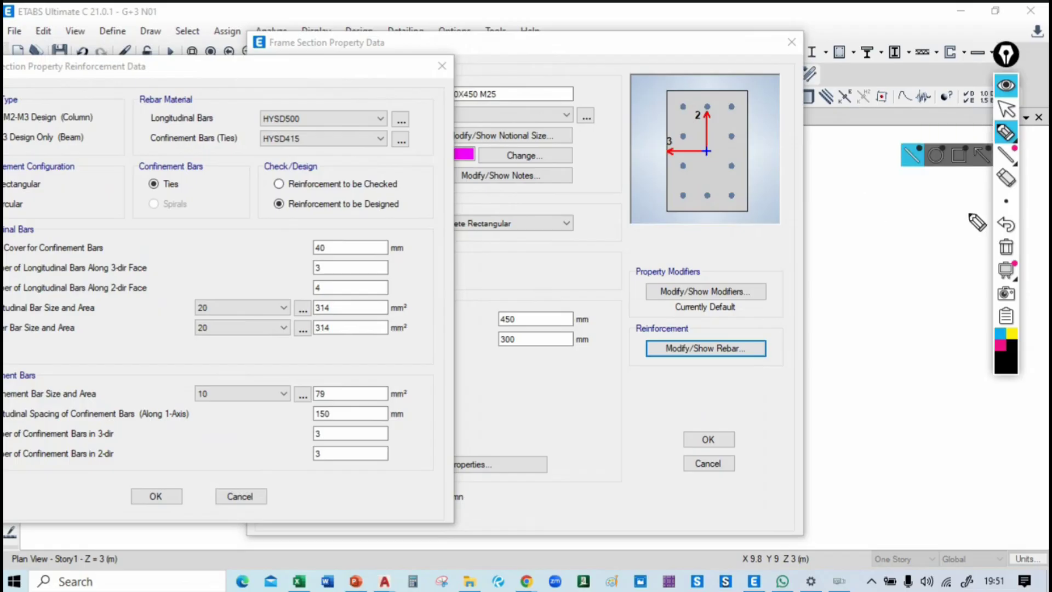
Step: Try freehand pen strokes over the C1 section preview and remove them again
left_click_drag(843, 308, 669, 117)
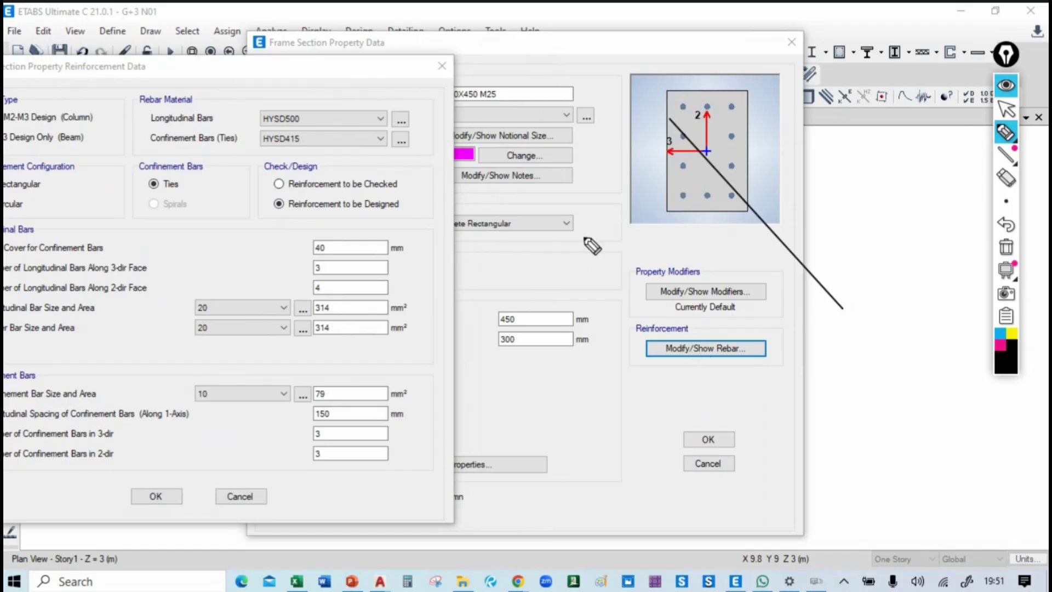
mouse_move(584, 237)
left_mouse_down()
mouse_move(575, 166)
mouse_move(626, 237)
left_mouse_up()
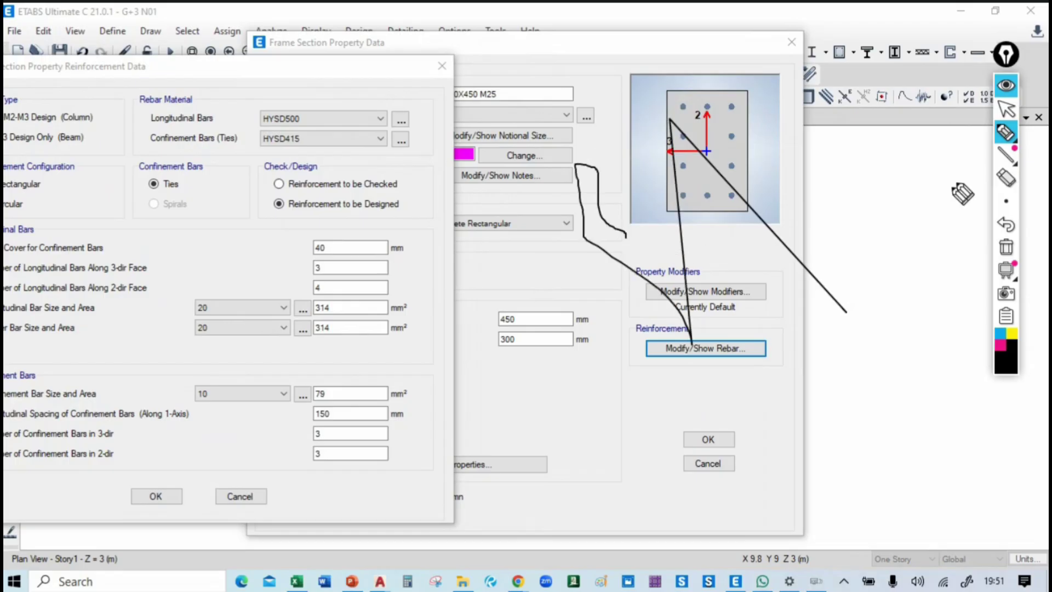
key("ctrl+shift+7")
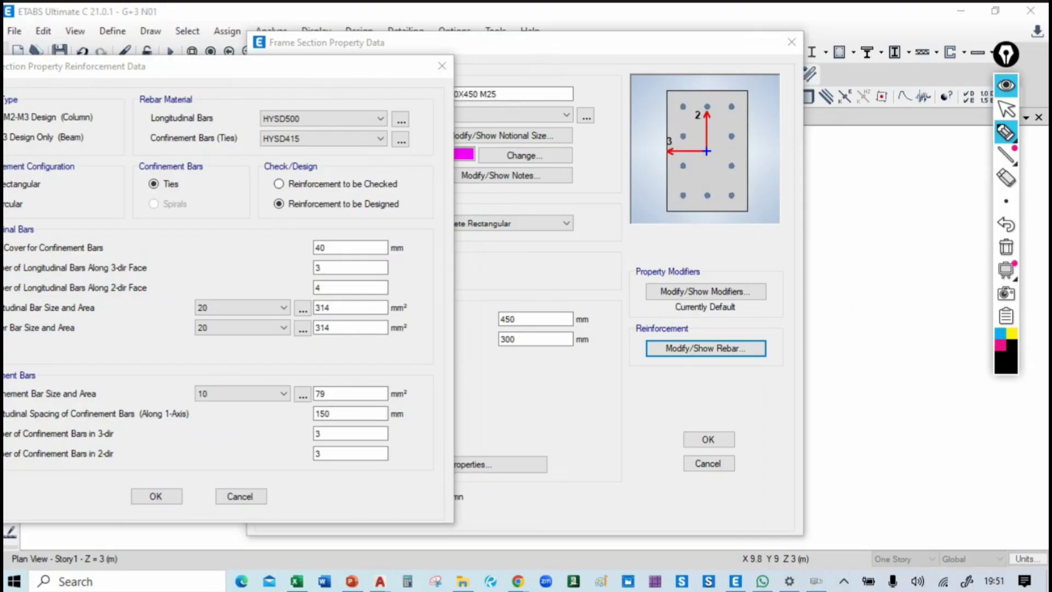
mouse_move(721, 170)
left_mouse_down()
mouse_move(763, 188)
mouse_move(777, 256)
left_mouse_up()
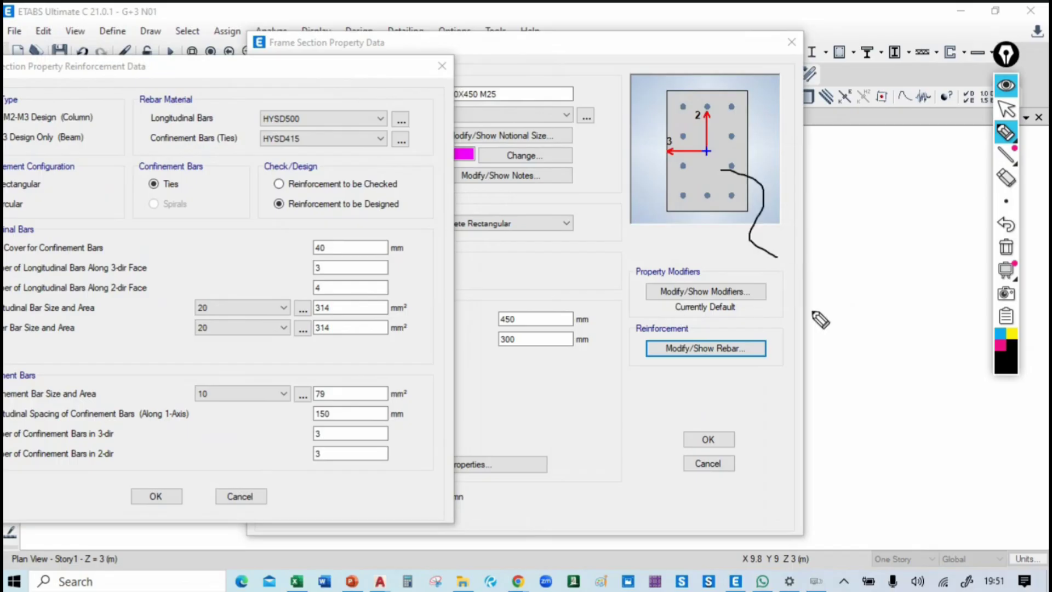
key("ctrl+z")
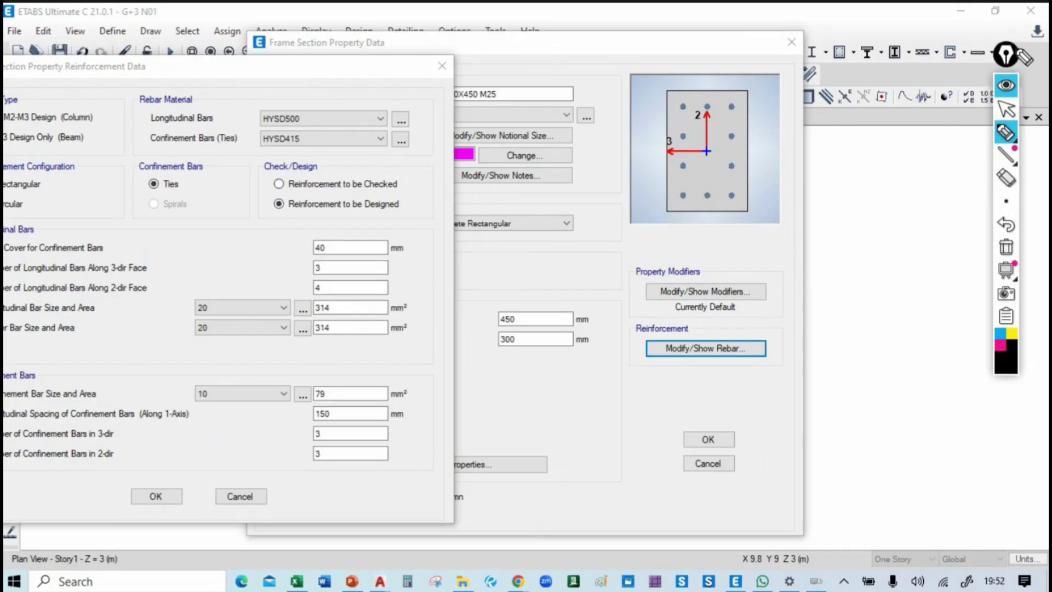
Step: Return Epic Pen to cursor mode, shift its toolbar below the ETABS toolbars and close all the frame section dialogs
left_click(1006, 109)
mouse_move(997, 144)
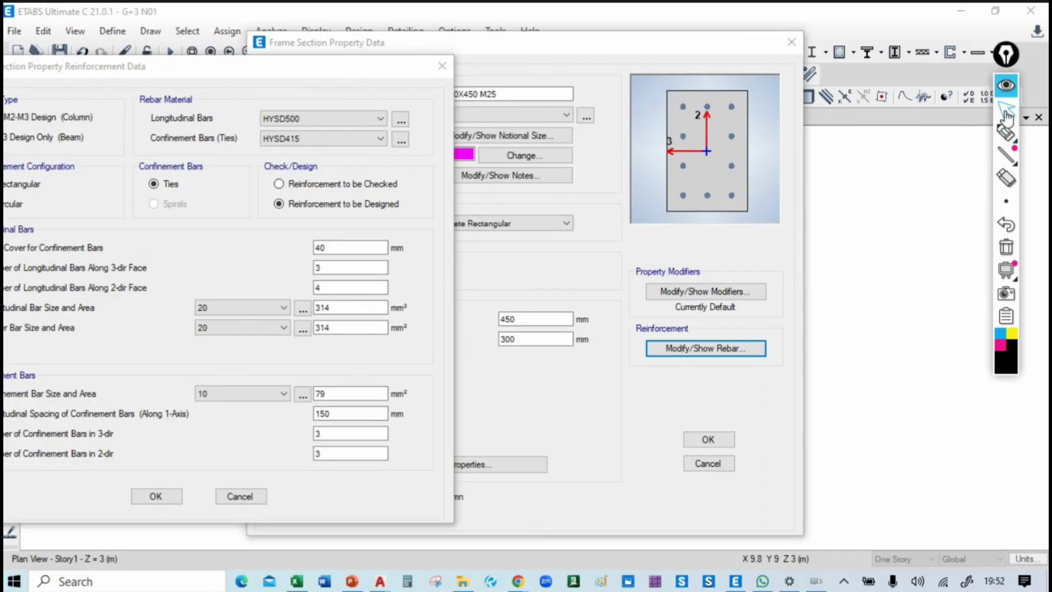
left_click_drag(1007, 63, 1009, 157)
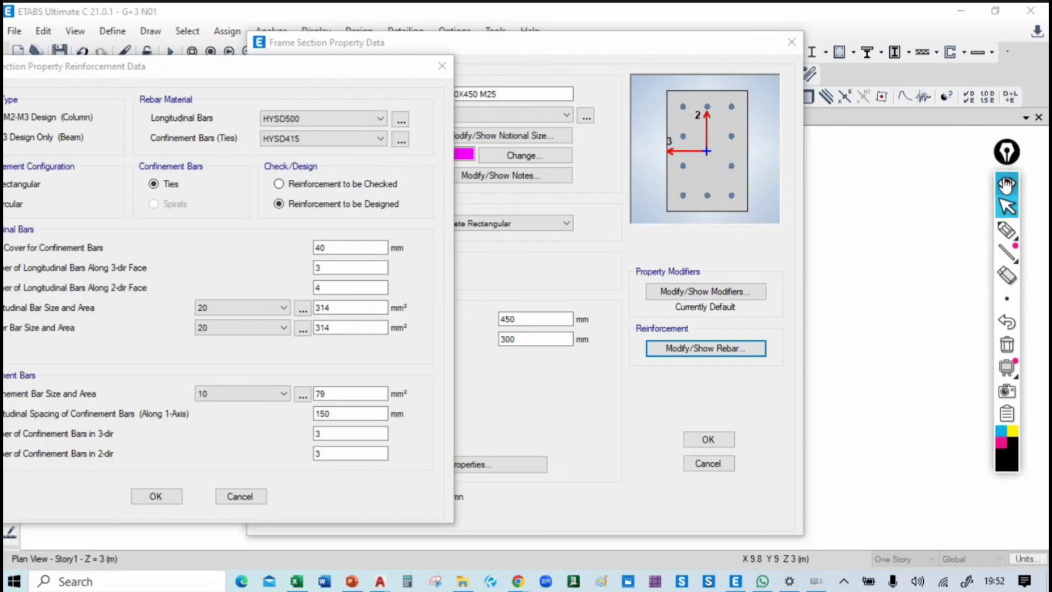
key("Escape")
key("Escape")
key("Escape")
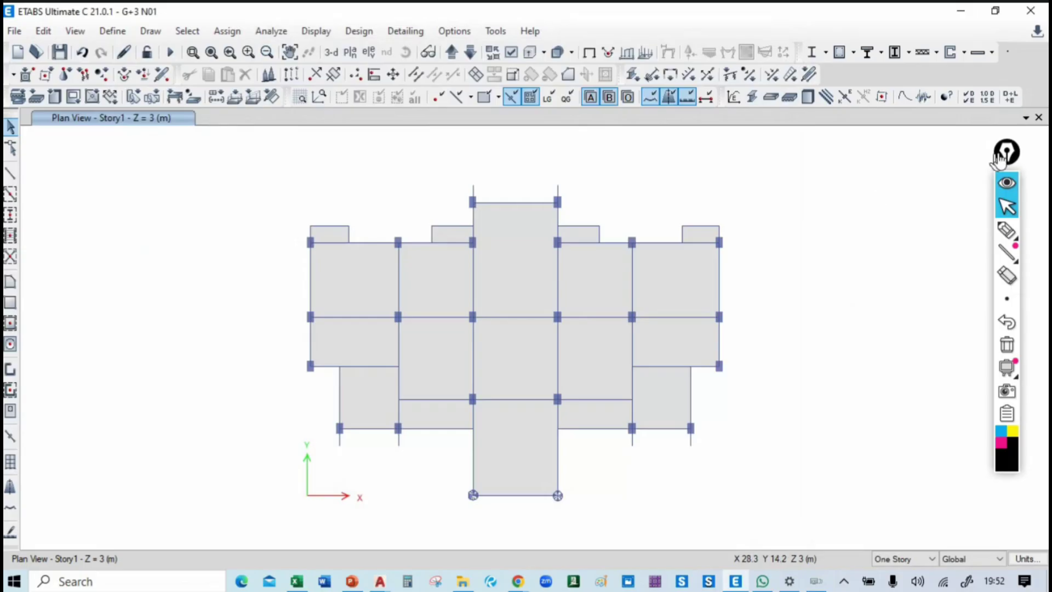
Step: Try a freehand pen stroke beside the Story1 plan and undo it
left_click(1007, 230)
mouse_move(749, 201)
left_mouse_down()
mouse_move(798, 243)
mouse_move(864, 363)
left_mouse_up()
key("ctrl+z")
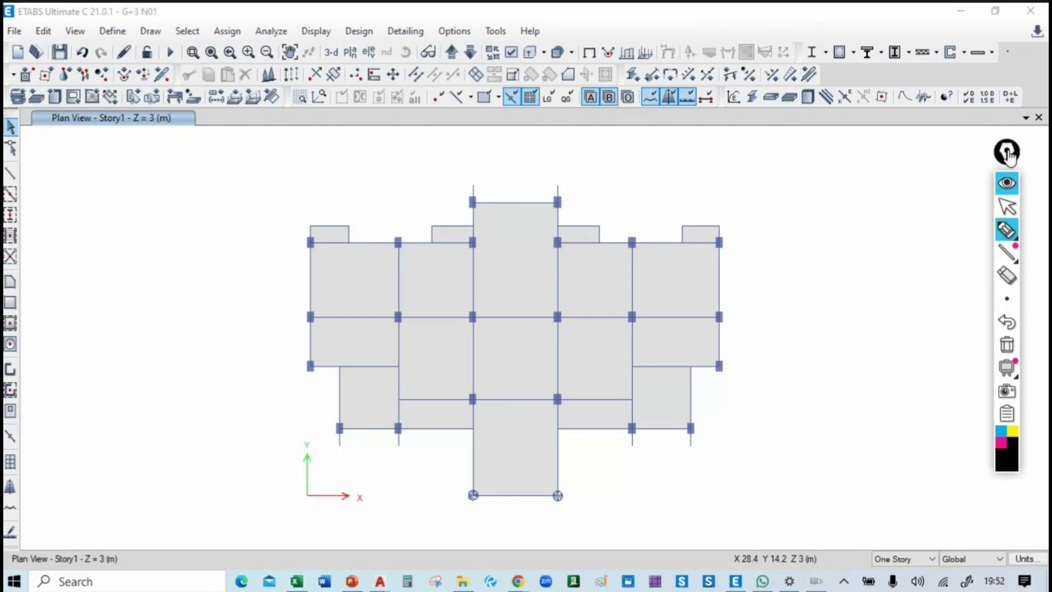
Step: Return Epic Pen to cursor mode and reposition its toolbar clear of the Story1 plan
left_click(1007, 206)
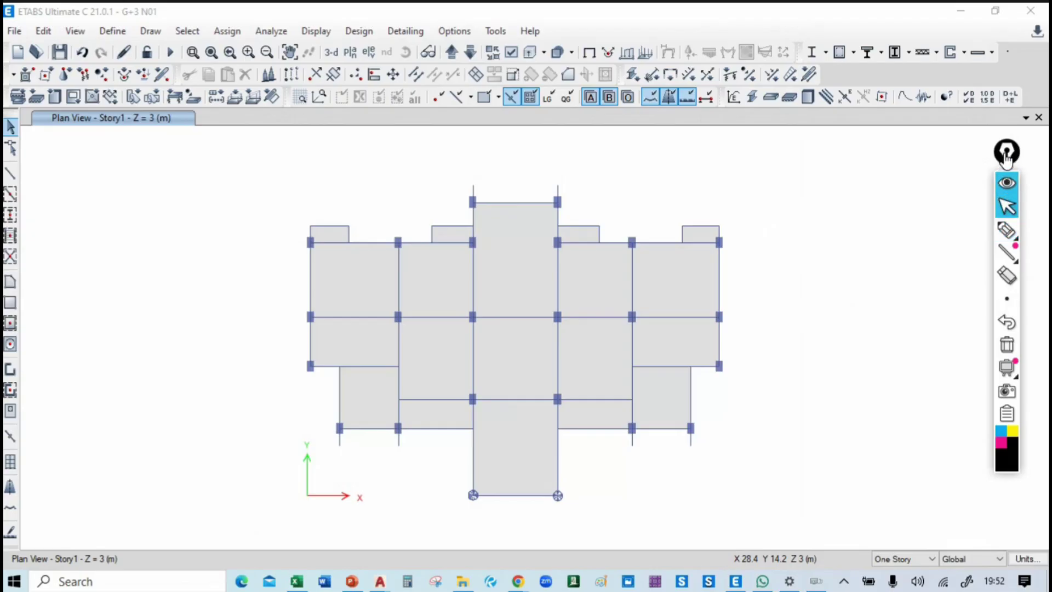
left_click_drag(1010, 157, 904, 165)
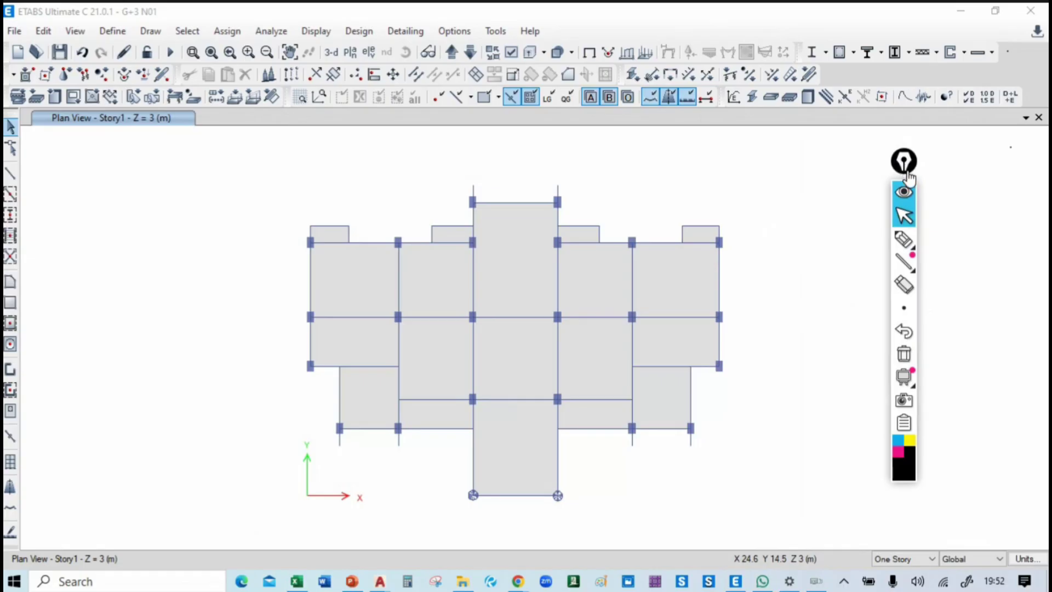
mouse_move(766, 583)
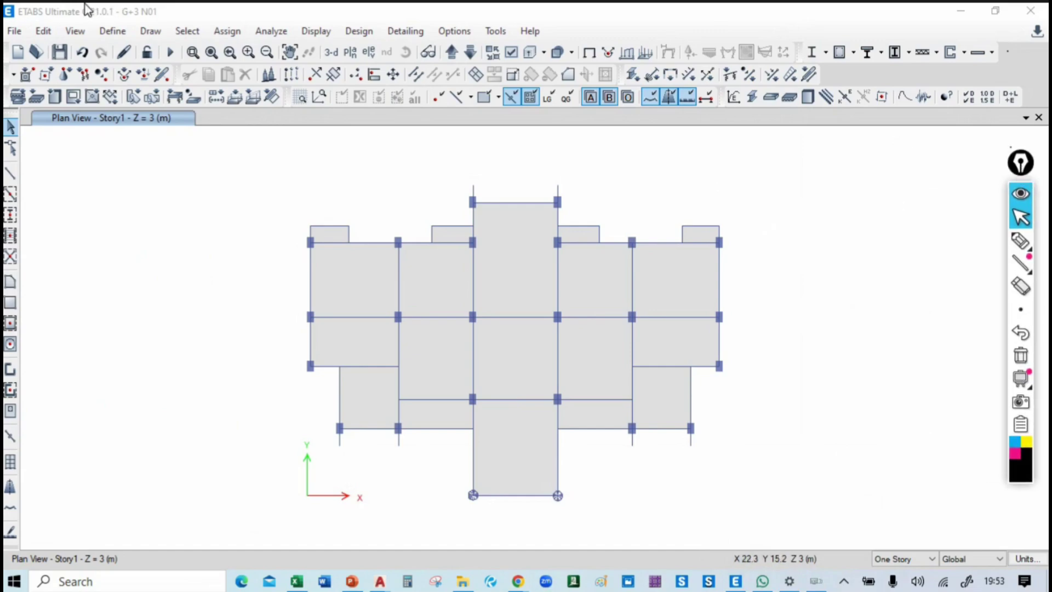
Step: Open the C1 300X450 M25 frame section's property data and move the dialog away from the Epic Pen toolbar
left_click(113, 31)
mouse_move(219, 76)
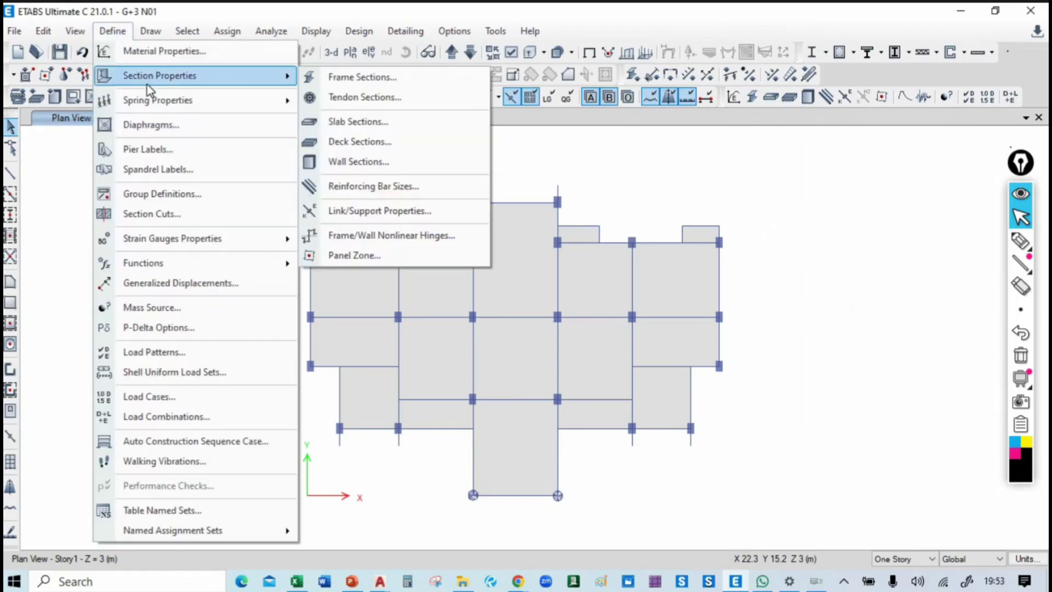
left_click(391, 78)
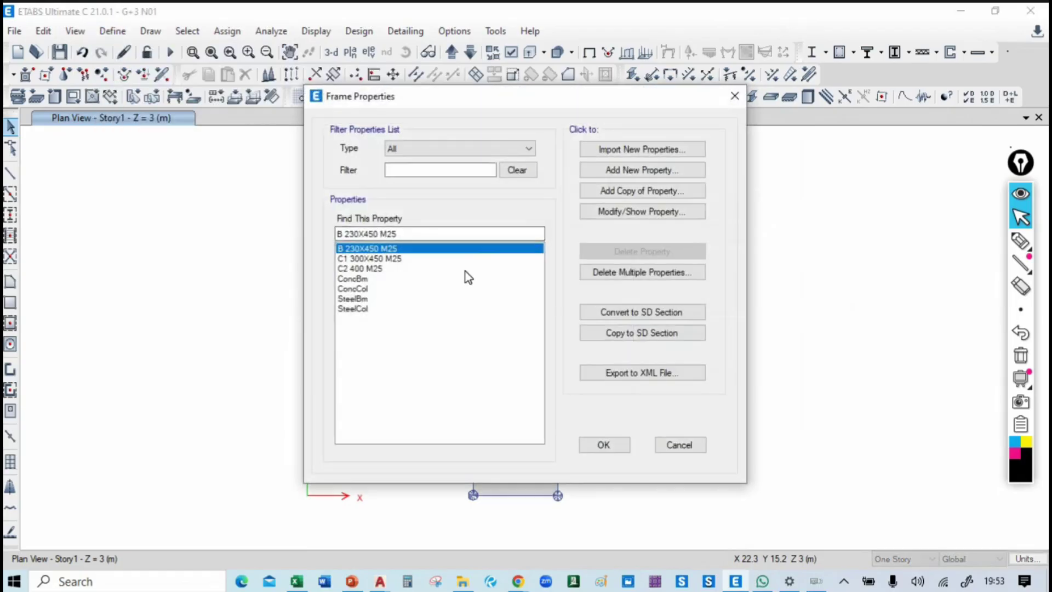
left_click(434, 260)
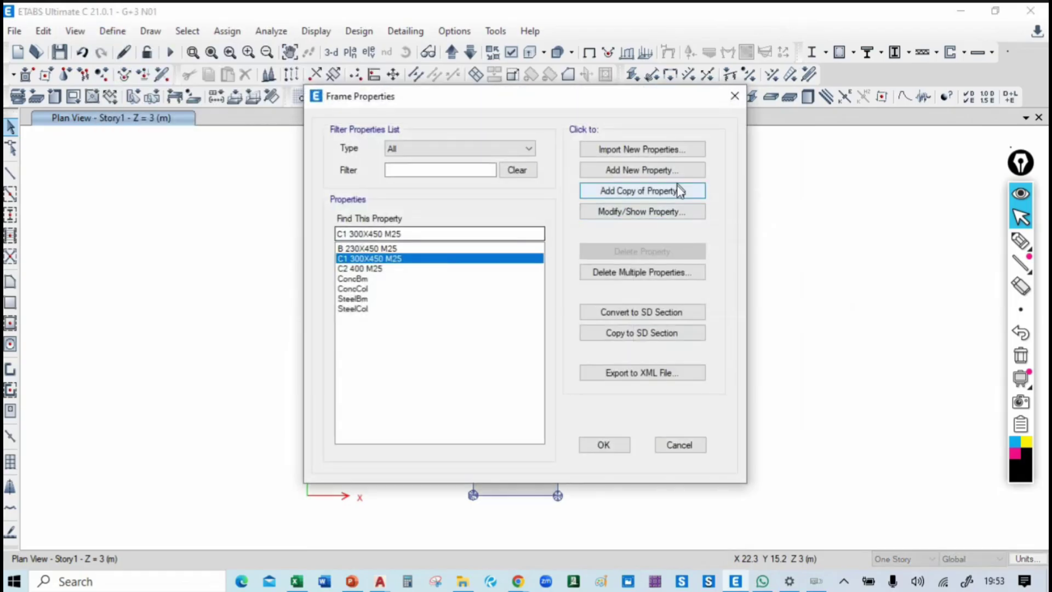
left_click(653, 211)
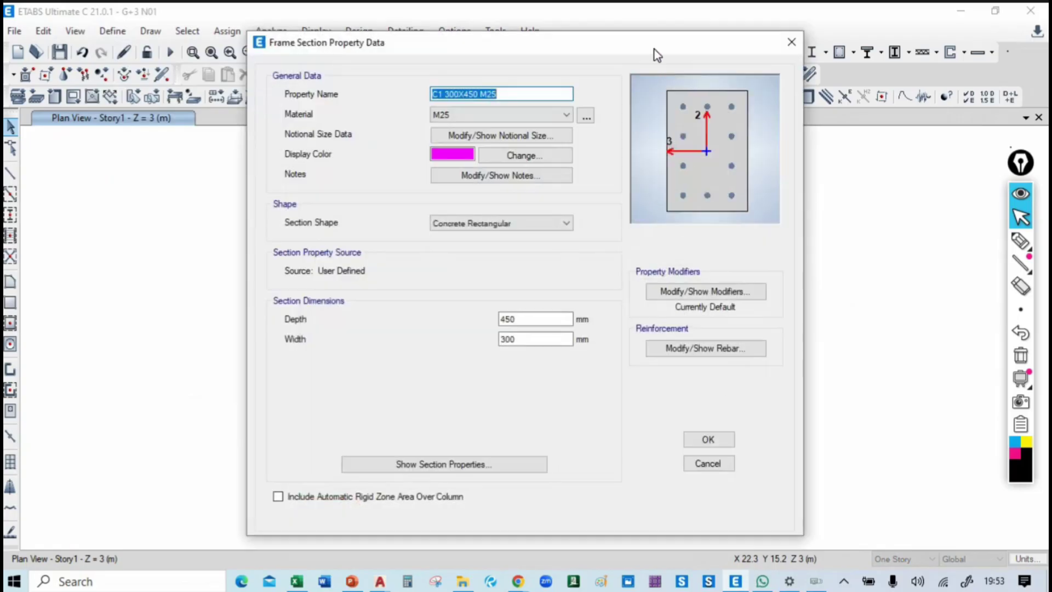
left_click_drag(542, 55, 473, 71)
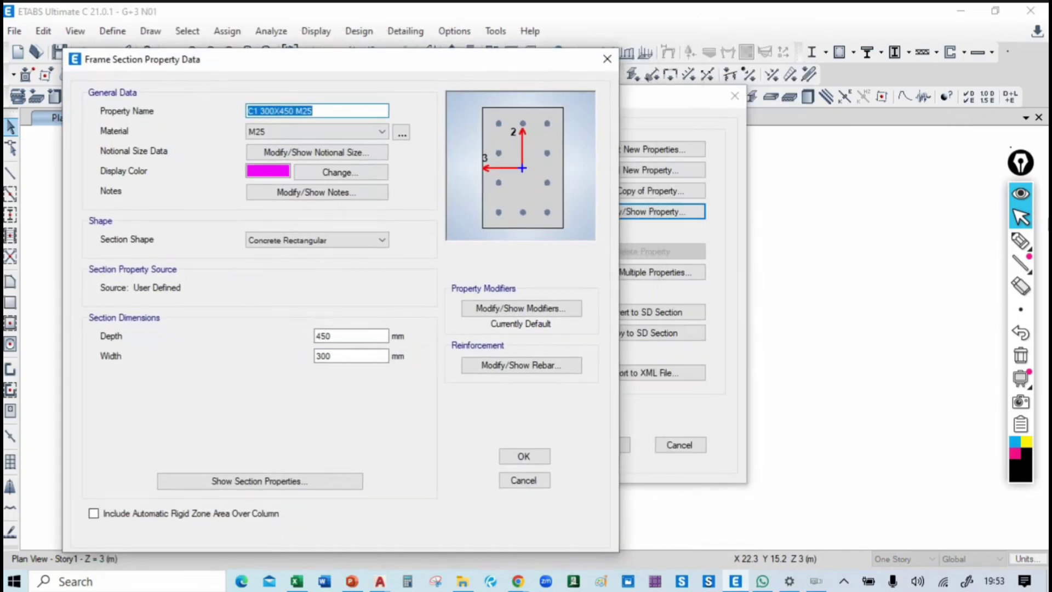
Step: Activate the freehand pen and sketch a rectangular column outline beside the depth and width values
left_click(1019, 240)
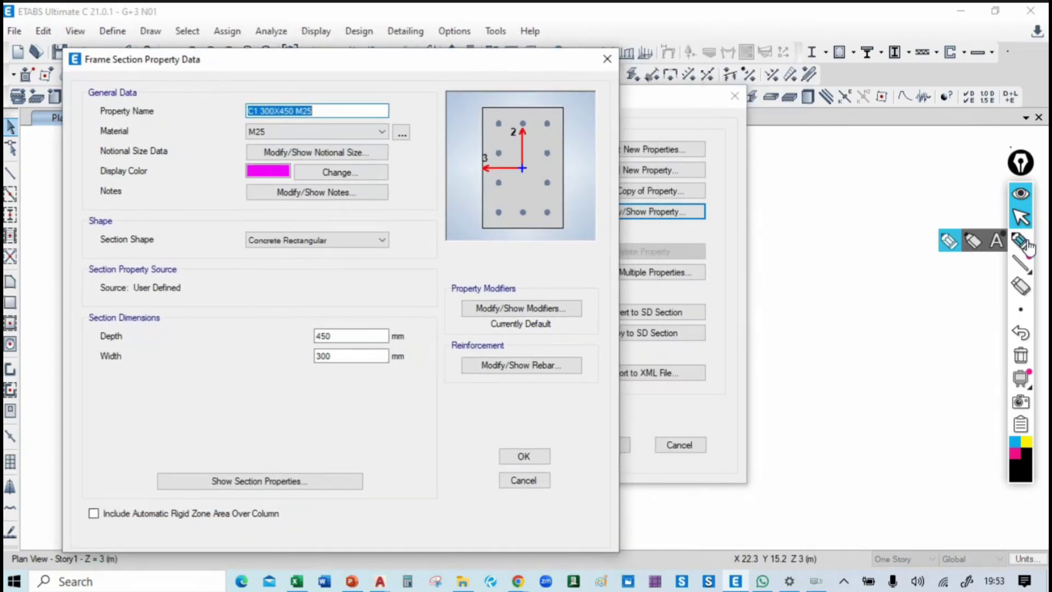
left_click(973, 241)
left_click_drag(947, 252, 948, 296)
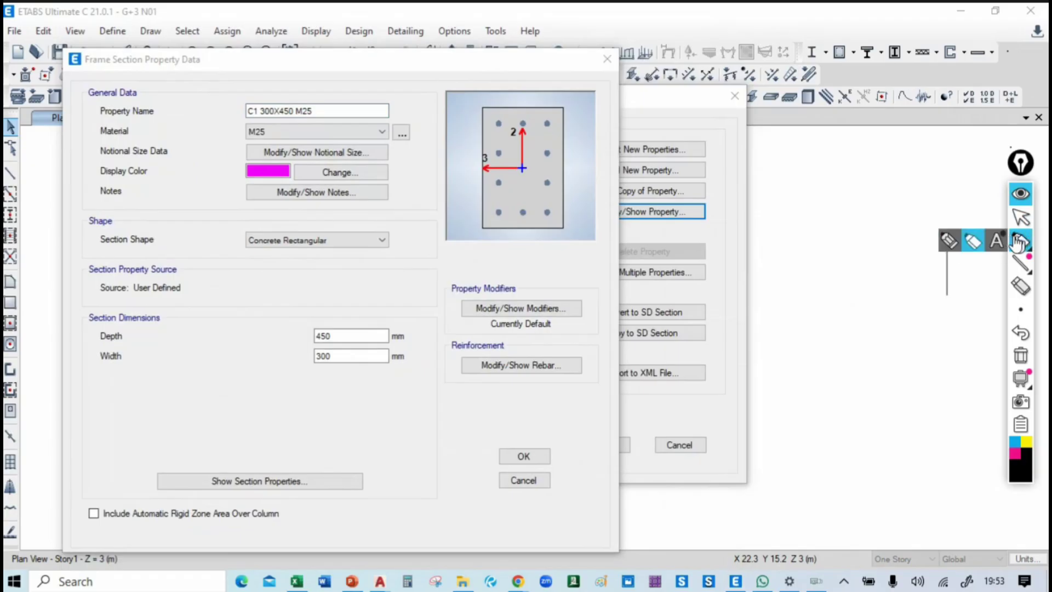
left_click(949, 241)
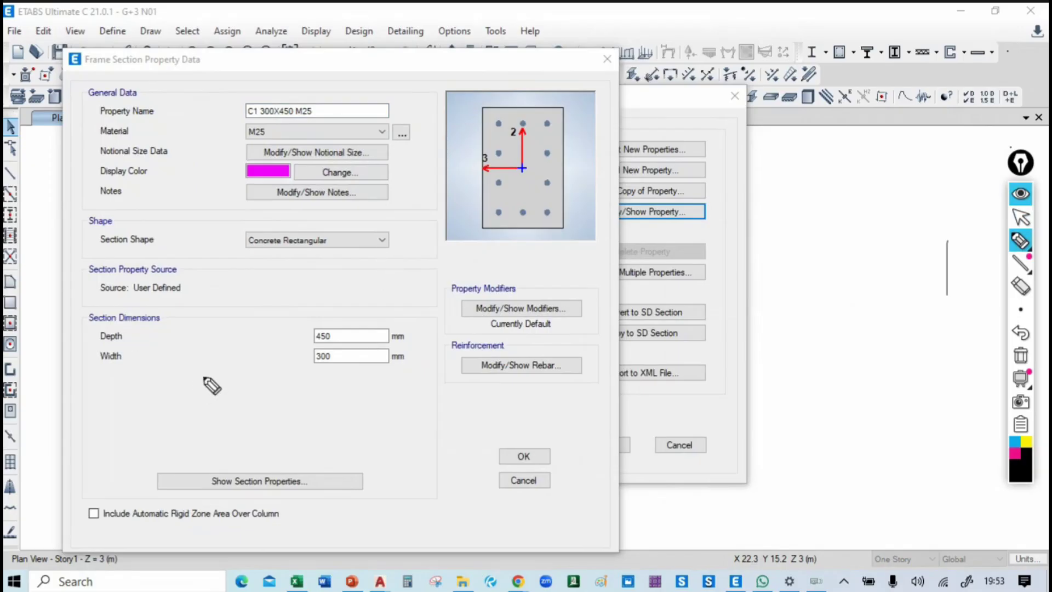
mouse_move(201, 330)
left_mouse_down()
mouse_move(201, 383)
mouse_move(242, 398)
mouse_move(250, 332)
mouse_move(207, 329)
left_mouse_up()
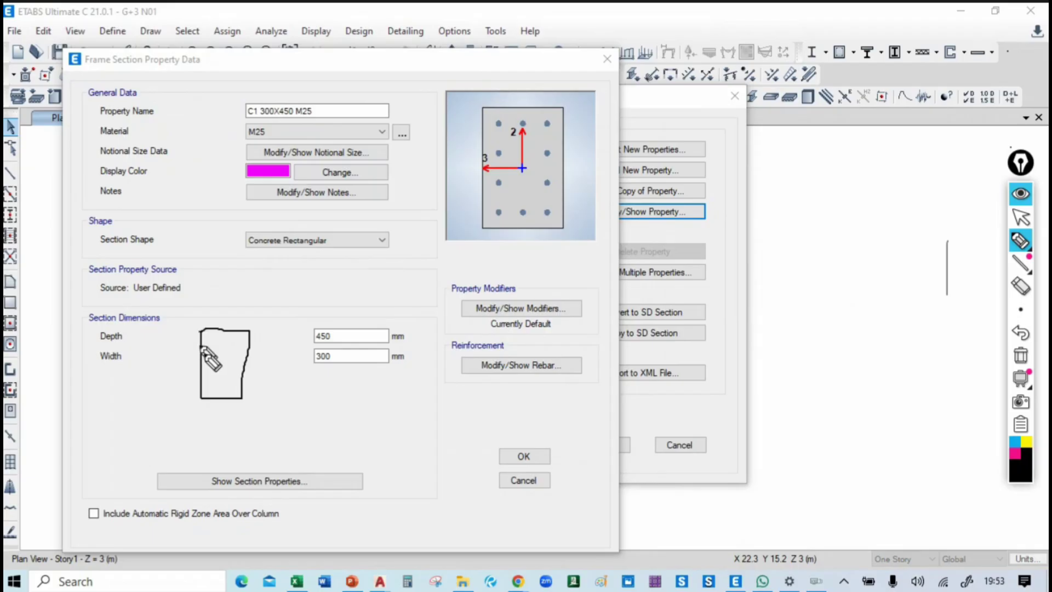
Step: Label the sketched column outline with handwritten dimensions, 300 below it and 400 above it
mouse_move(201, 410)
left_mouse_down()
mouse_move(213, 423)
mouse_move(200, 423)
left_mouse_up()
left_click_drag(225, 410, 245, 415)
left_click_drag(212, 299, 231, 306)
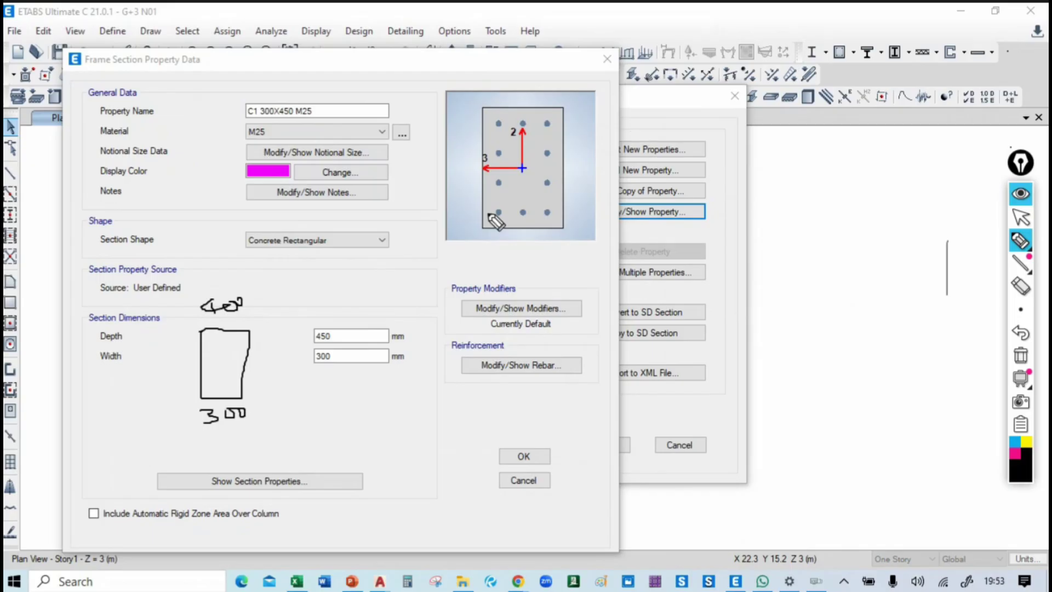
Step: Mark the spacing between two bottom bars in the section preview, write 100 and 90 beneath, then circle and tick both values
mouse_move(496, 192)
left_mouse_down()
mouse_move(497, 219)
mouse_move(523, 222)
mouse_move(495, 254)
mouse_move(517, 234)
mouse_move(514, 274)
mouse_move(525, 258)
left_mouse_up()
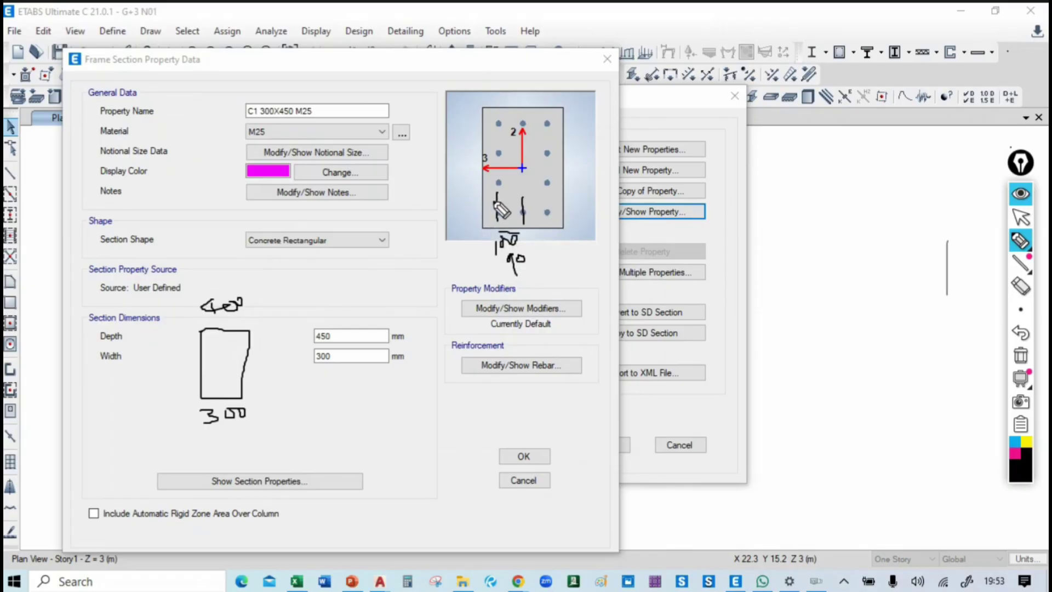
mouse_move(527, 262)
left_mouse_down()
mouse_move(549, 253)
mouse_move(510, 263)
mouse_move(545, 285)
mouse_move(523, 241)
left_mouse_up()
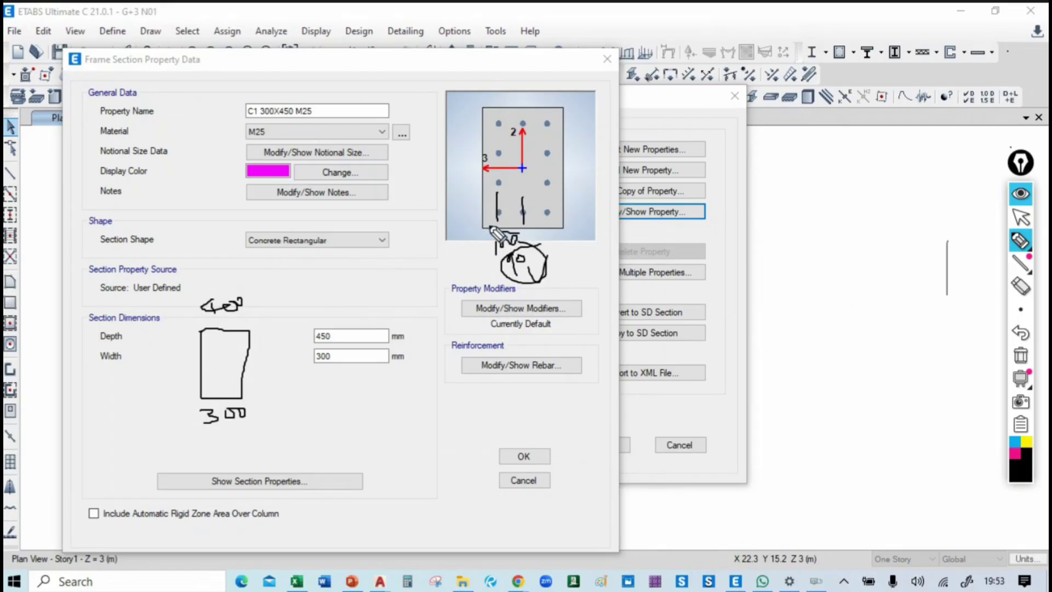
mouse_move(502, 231)
left_mouse_down()
mouse_move(466, 258)
mouse_move(472, 284)
mouse_move(496, 249)
left_mouse_up()
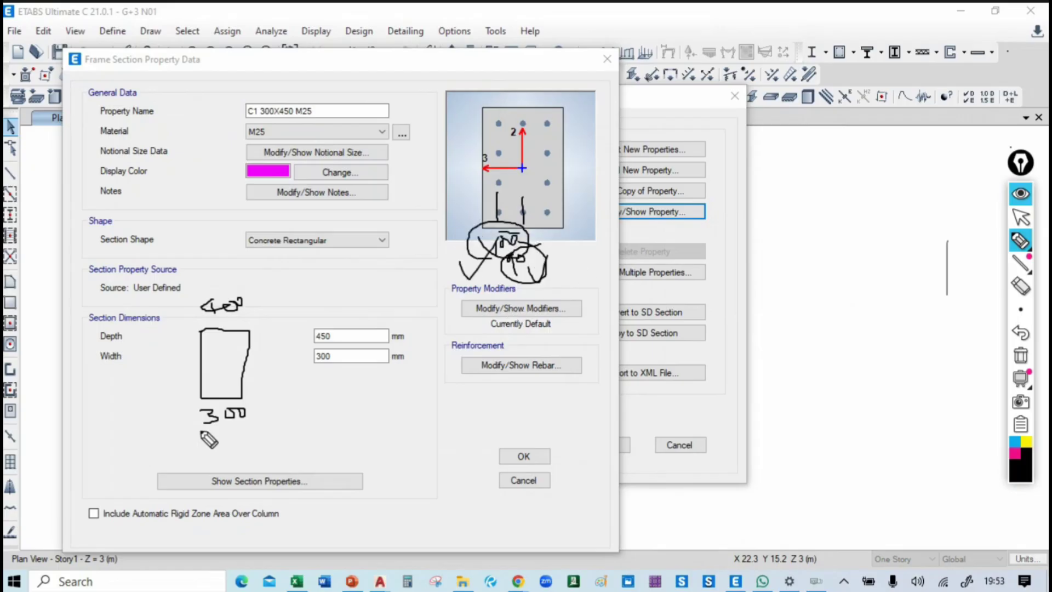
Step: Circle and tick the 300 width label, handwrite 300/100 = 3 beside it, and mark the bottom bars in the section preview
mouse_move(198, 406)
left_mouse_down()
mouse_move(219, 436)
mouse_move(197, 402)
mouse_move(193, 433)
mouse_move(262, 412)
left_mouse_up()
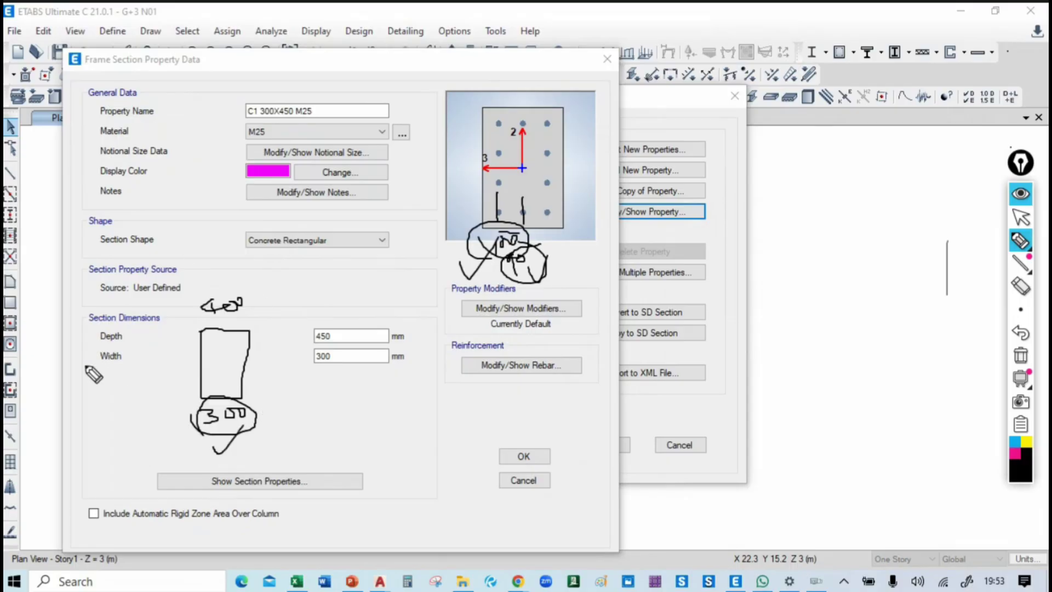
mouse_move(299, 405)
left_mouse_down()
mouse_move(306, 418)
mouse_move(294, 433)
mouse_move(339, 416)
mouse_move(377, 434)
mouse_move(331, 462)
mouse_move(392, 446)
mouse_move(411, 415)
mouse_move(442, 399)
mouse_move(430, 412)
left_mouse_up()
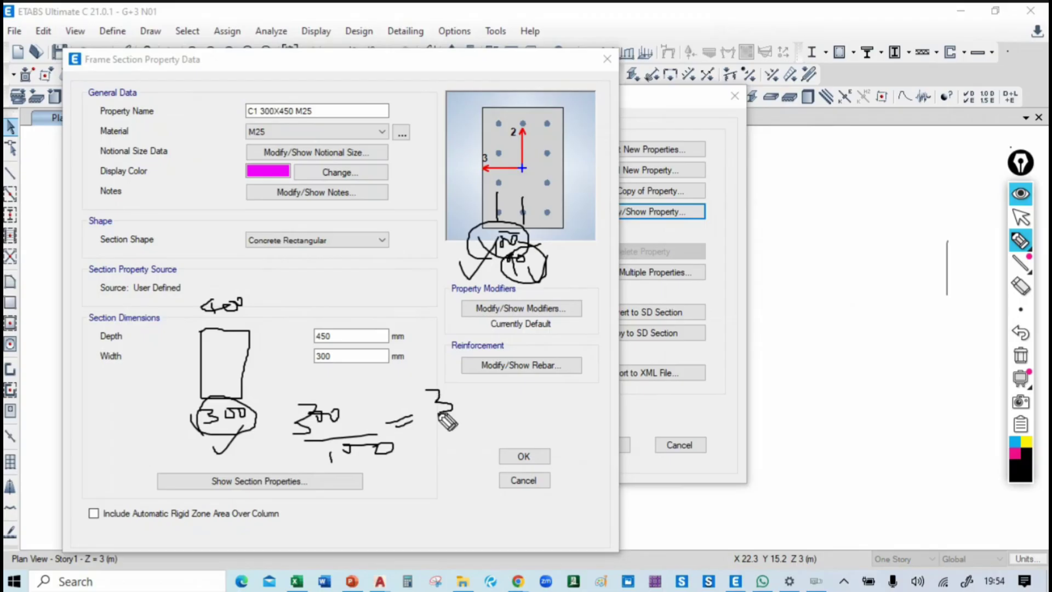
mouse_move(453, 377)
left_mouse_down()
mouse_move(428, 417)
mouse_move(458, 386)
left_mouse_up()
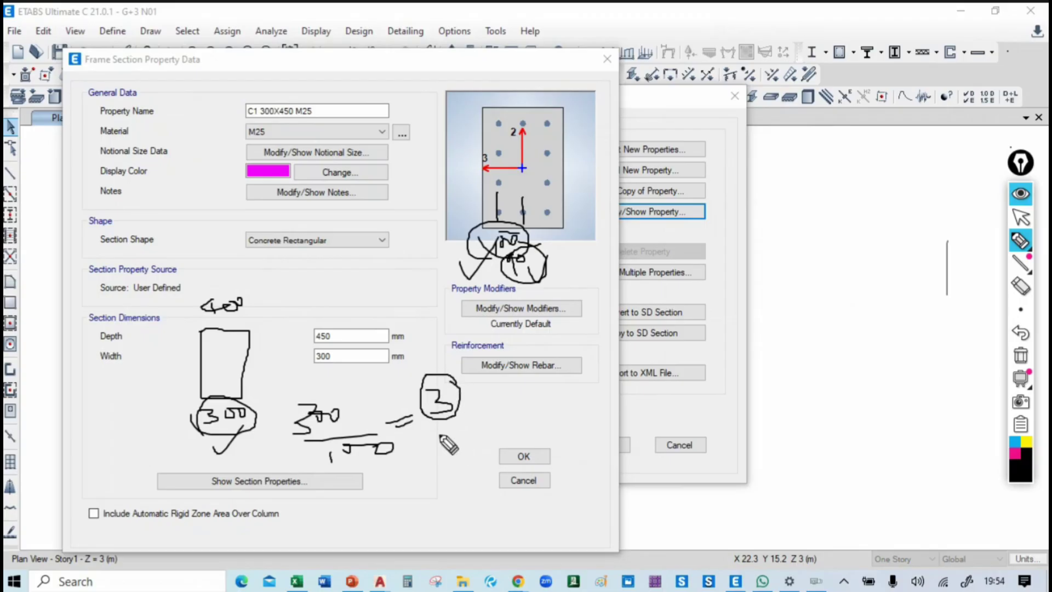
left_click_drag(438, 433, 476, 410)
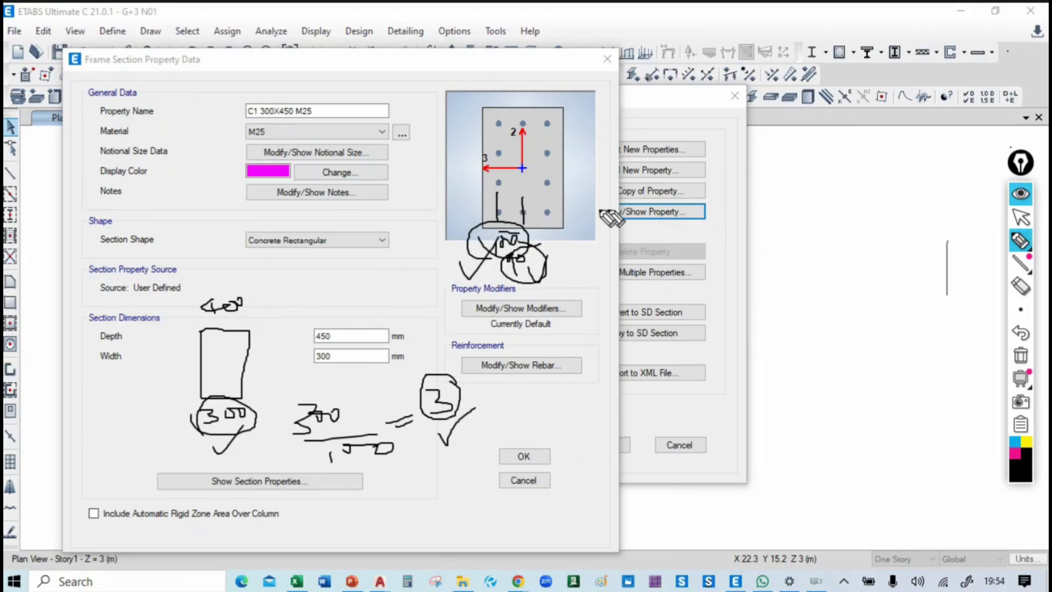
mouse_move(513, 207)
left_mouse_down()
mouse_move(493, 214)
mouse_move(562, 219)
mouse_move(553, 216)
left_mouse_up()
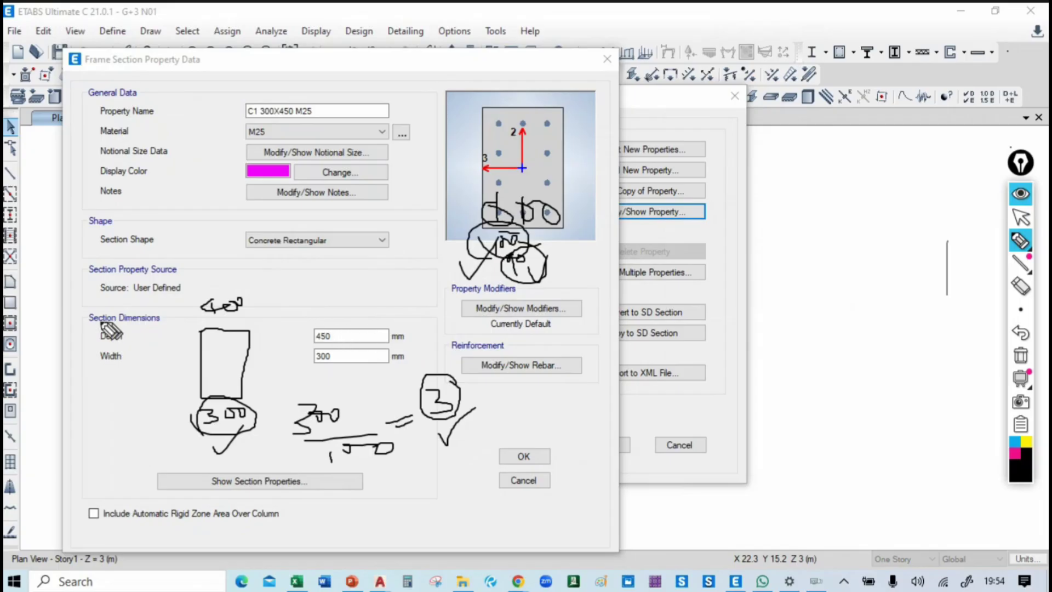
Step: Circle the 450 depth value, write an underlined 450 beside the column outline, and strike out the 400 label
mouse_move(340, 329)
left_mouse_down()
mouse_move(305, 342)
mouse_move(336, 330)
left_mouse_up()
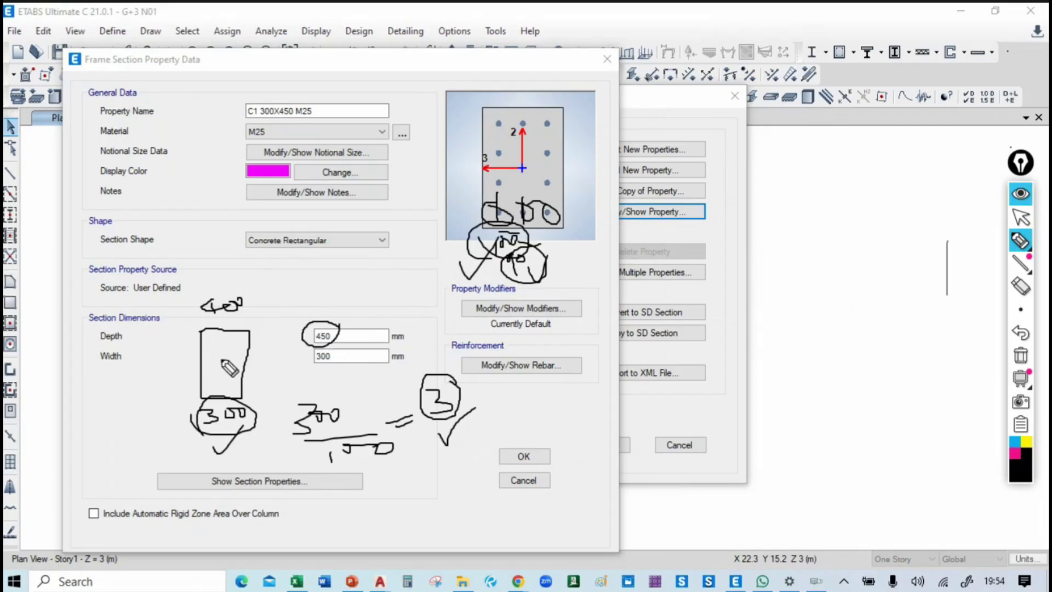
mouse_move(168, 350)
left_mouse_down()
mouse_move(185, 367)
mouse_move(199, 348)
left_mouse_up()
left_click_drag(238, 279, 224, 318)
left_click_drag(217, 306, 254, 328)
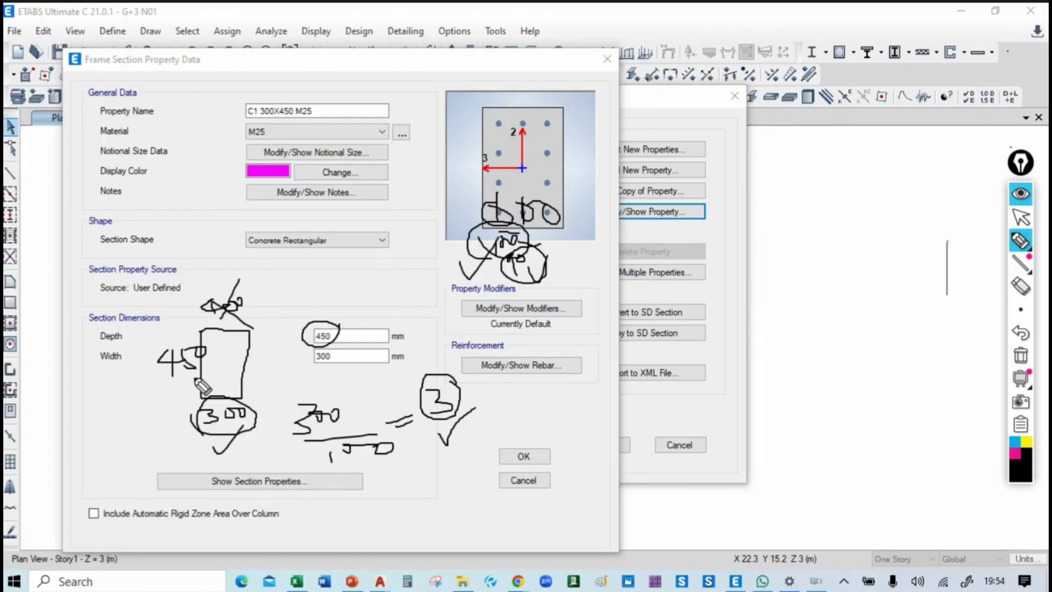
left_click_drag(156, 380, 209, 373)
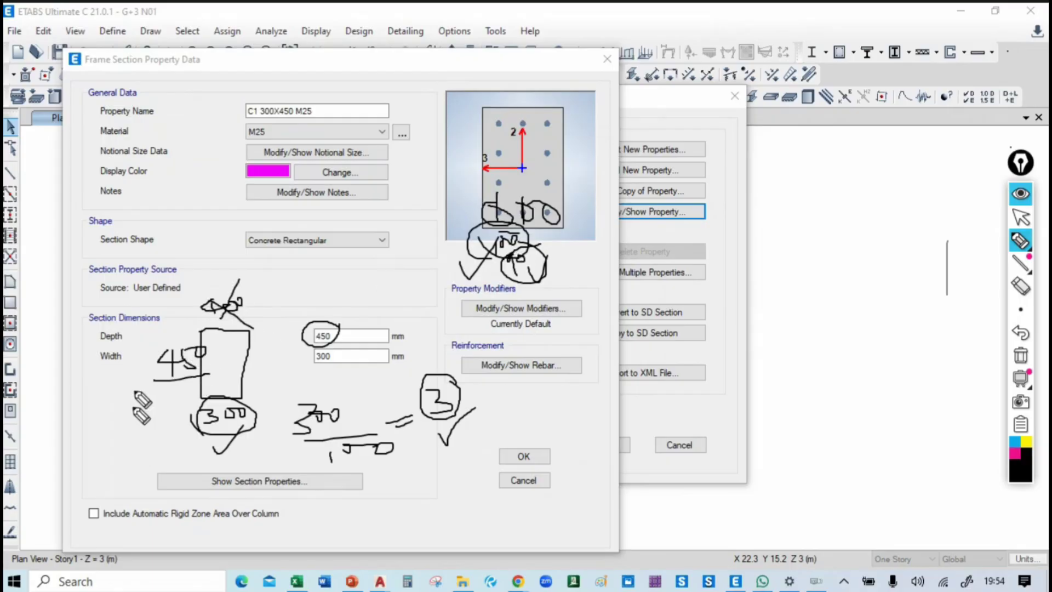
Step: Handwrite the fraction 450/5 followed by an equals sign beside the 300 label
mouse_move(80, 451)
left_mouse_down()
mouse_move(77, 423)
mouse_move(61, 434)
mouse_move(86, 411)
left_mouse_up()
mouse_move(89, 410)
left_mouse_down()
mouse_move(103, 421)
mouse_move(89, 409)
left_mouse_up()
mouse_move(64, 460)
left_mouse_down()
mouse_move(131, 440)
mouse_move(98, 466)
mouse_move(142, 429)
left_mouse_up()
left_click_drag(133, 439, 147, 435)
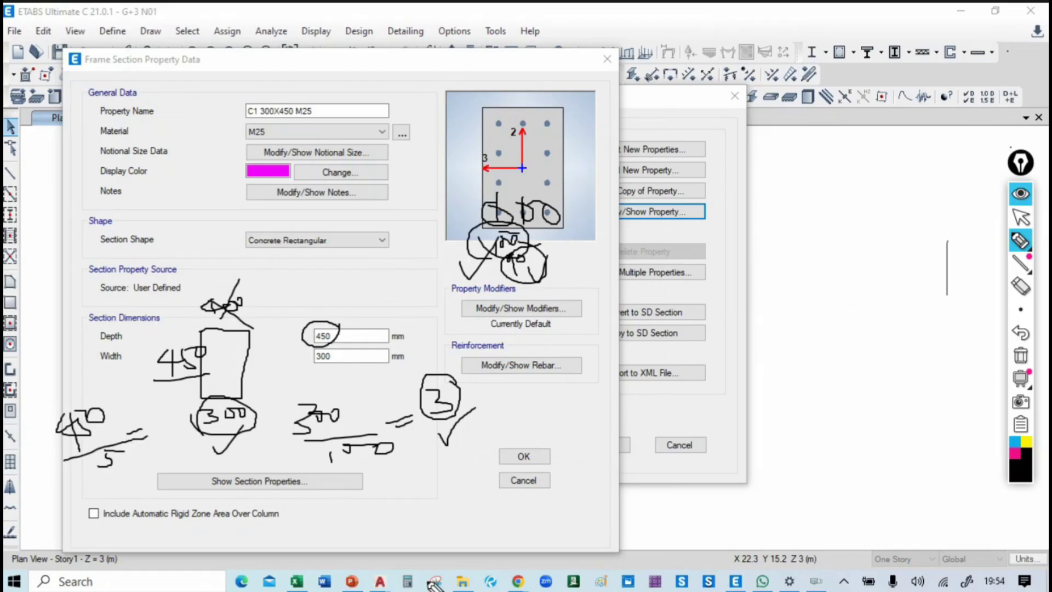
Step: Return Epic Pen to cursor mode, place Calculator beside the section dialog, and divide 450 by 5
left_click(1021, 218)
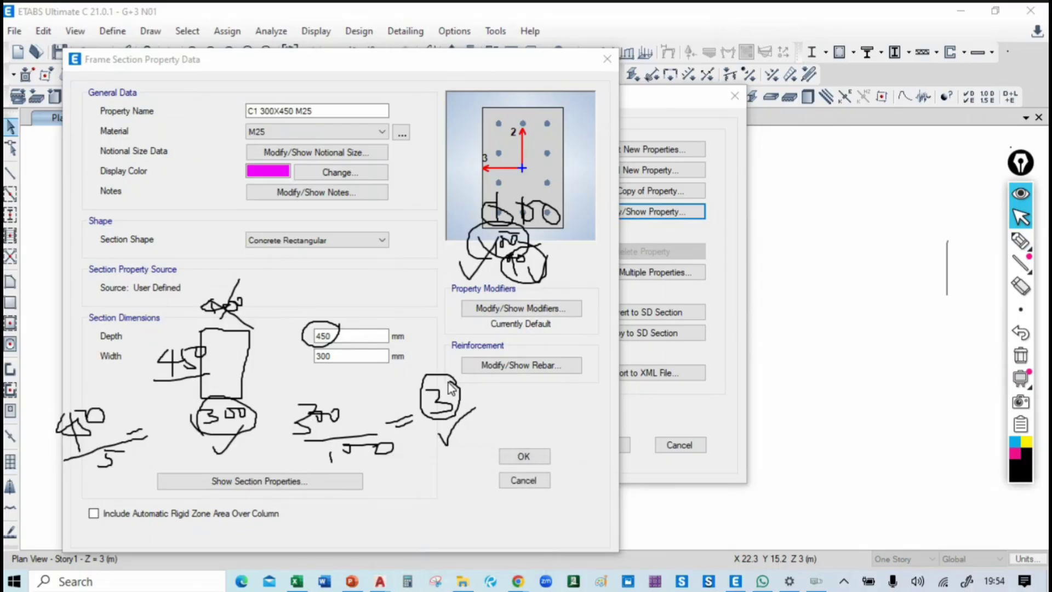
left_click_drag(178, 123, 753, 102)
type("450")
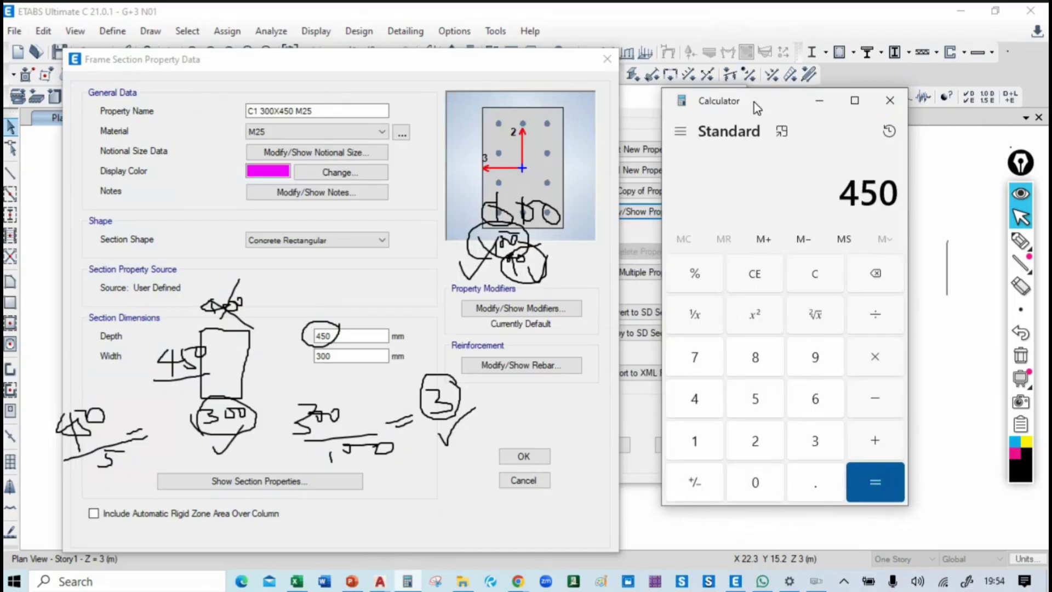
type("/5")
key("Return")
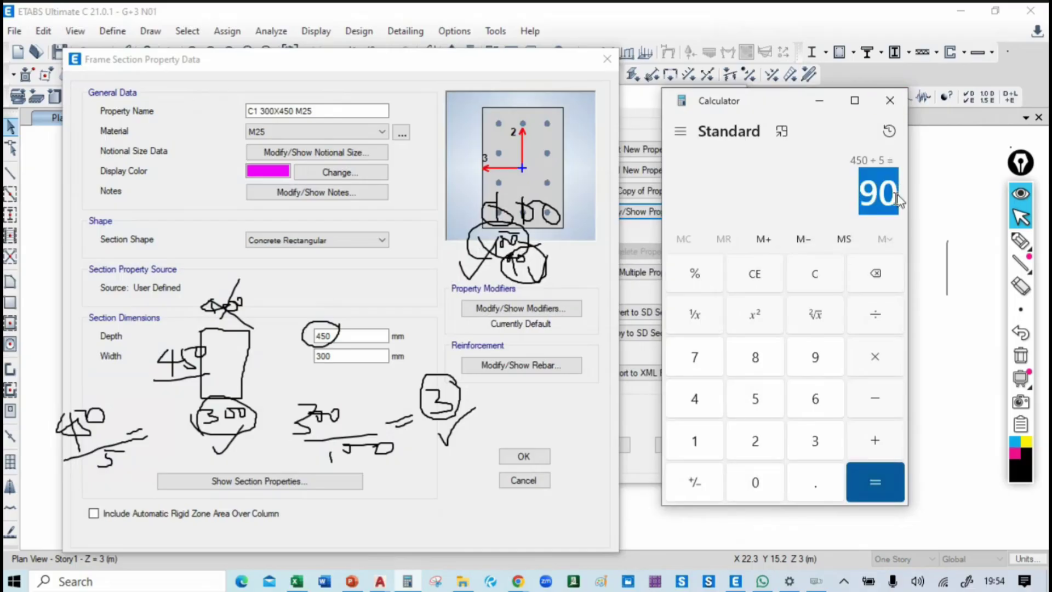
left_click(840, 212)
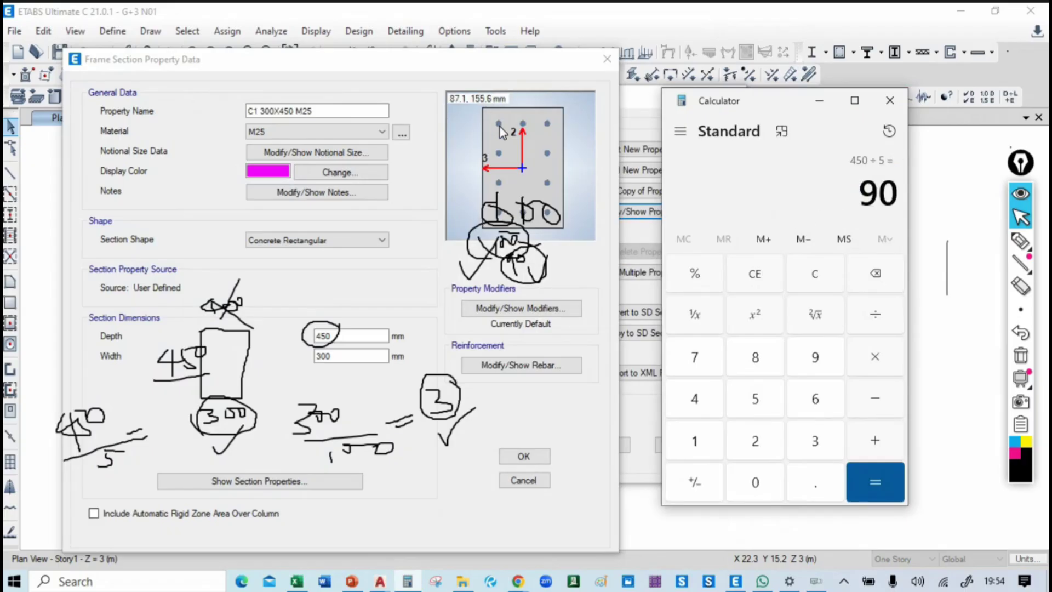
key("minus")
type("40")
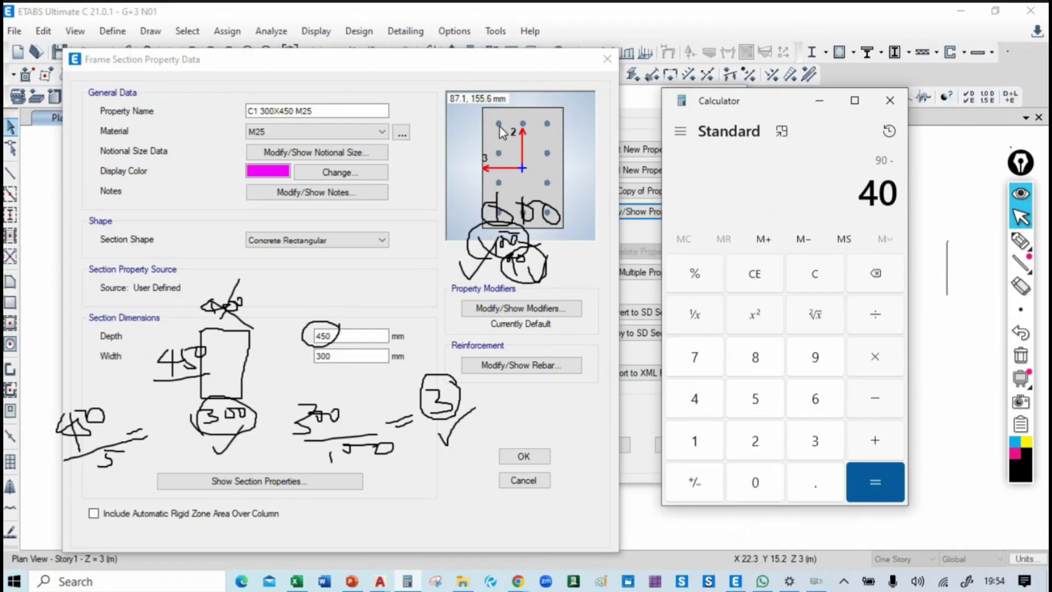
key("minus")
type("4")
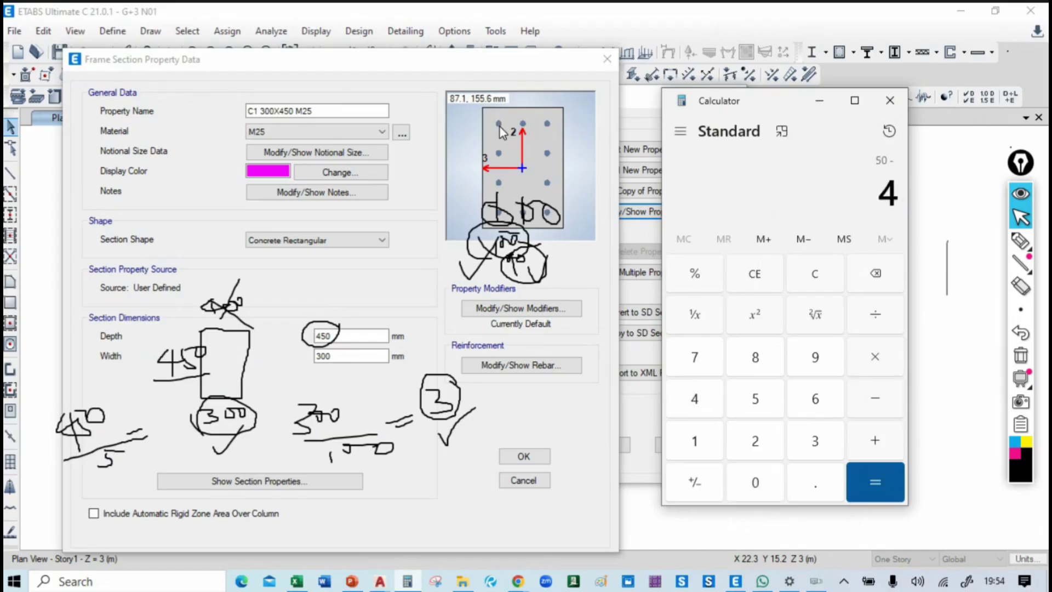
key("BackSpace")
type("90")
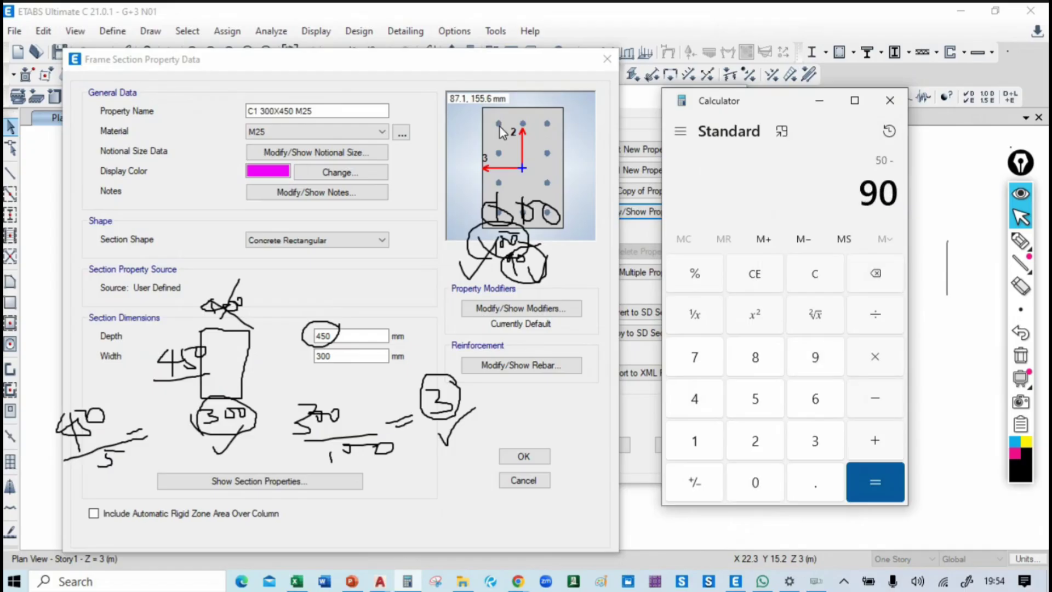
key("Return")
key("minus")
type("40")
key("Return")
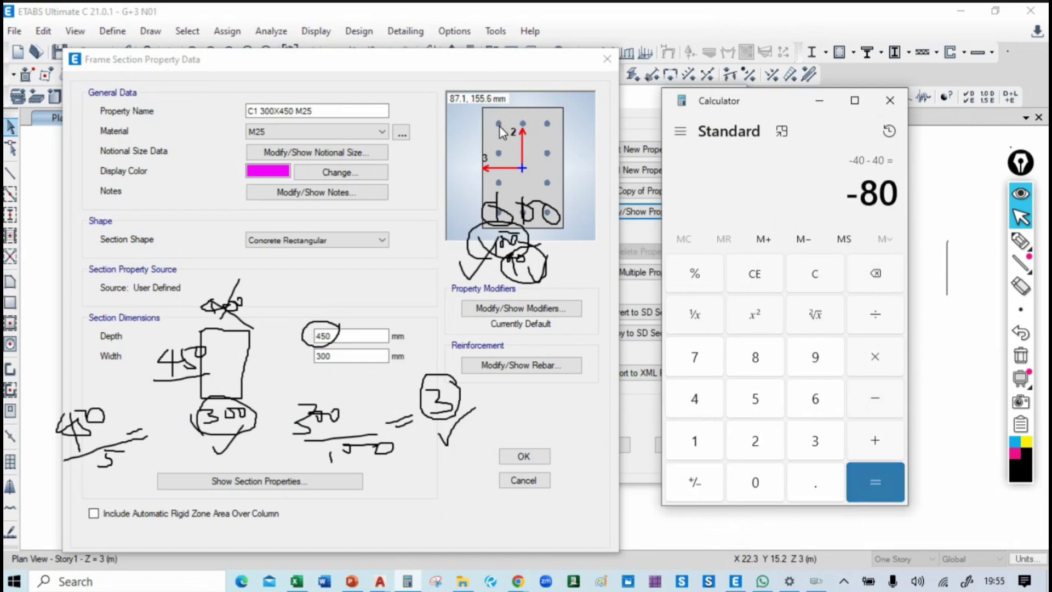
key("Escape")
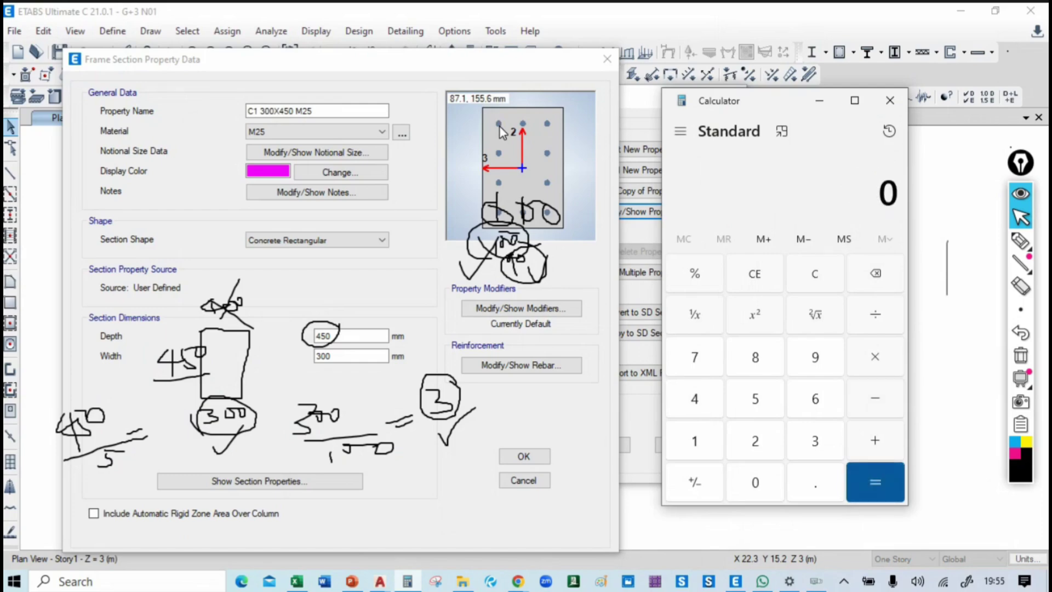
Step: Calculate 900 minus 40 minus 40, and close Calculator
type("900 - 40")
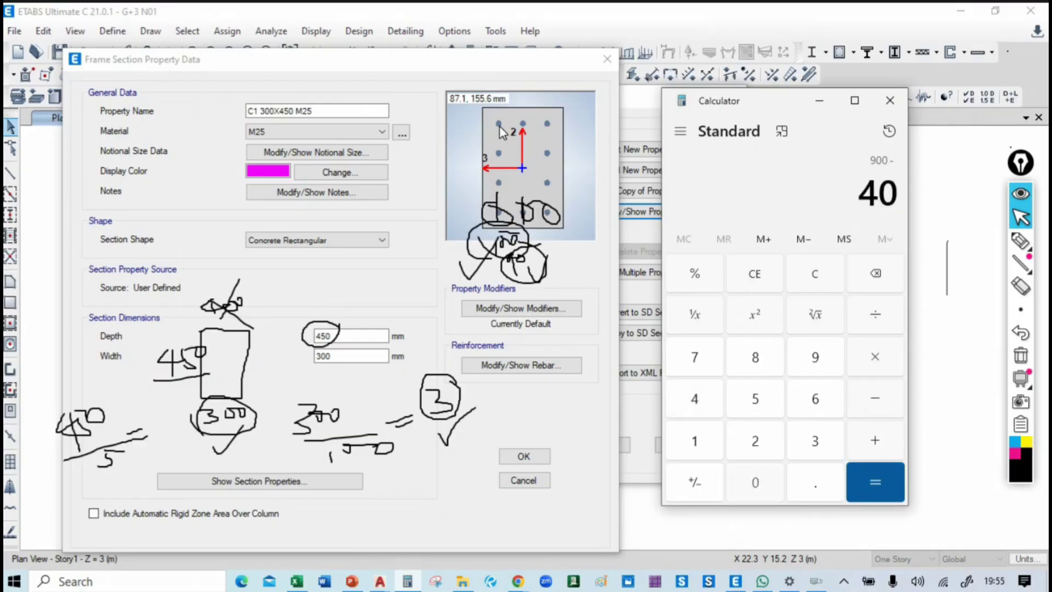
key("Return")
type("-40")
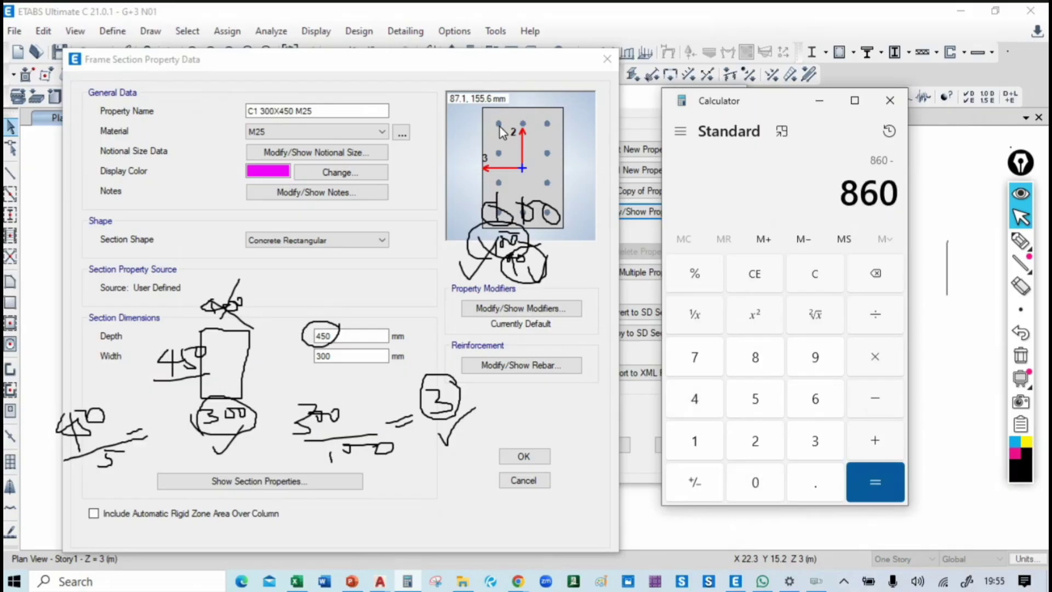
key("Return")
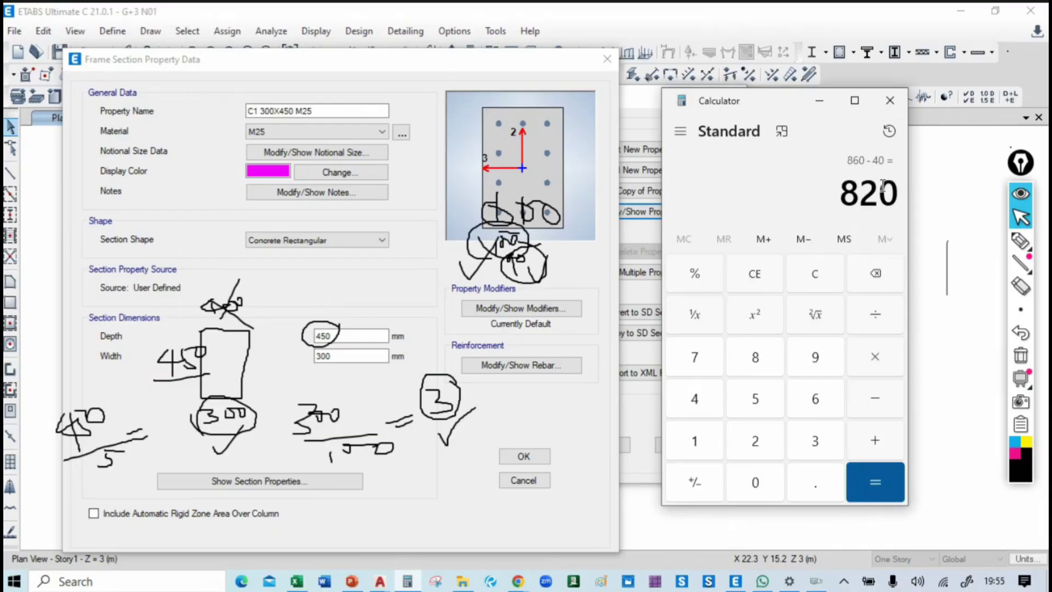
left_click(889, 100)
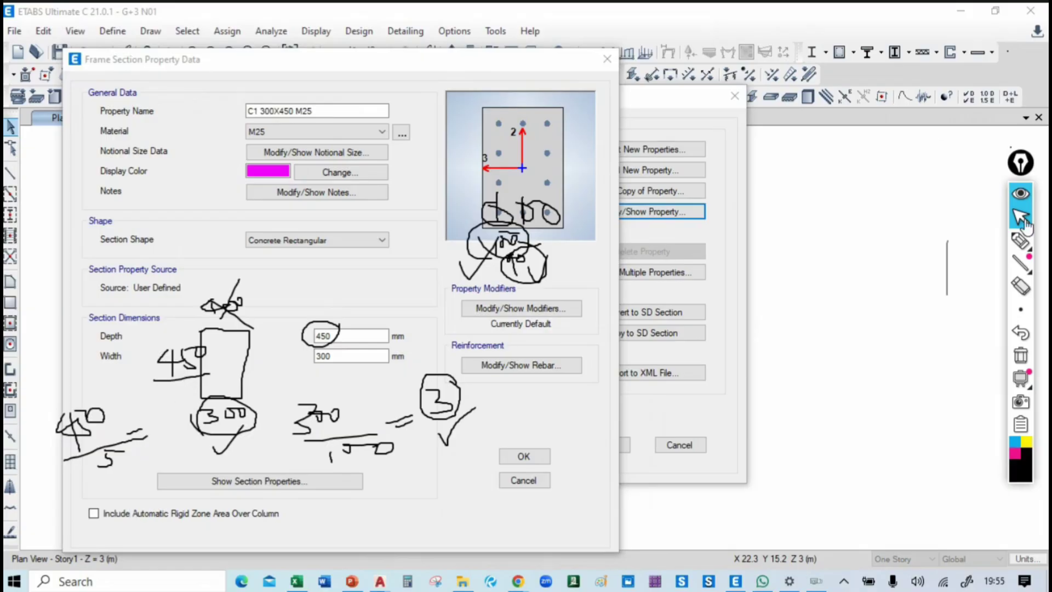
Step: Correct the handwritten divisor under 450 to 100 with the freehand pen, and return Epic Pen to cursor mode
left_click(1020, 240)
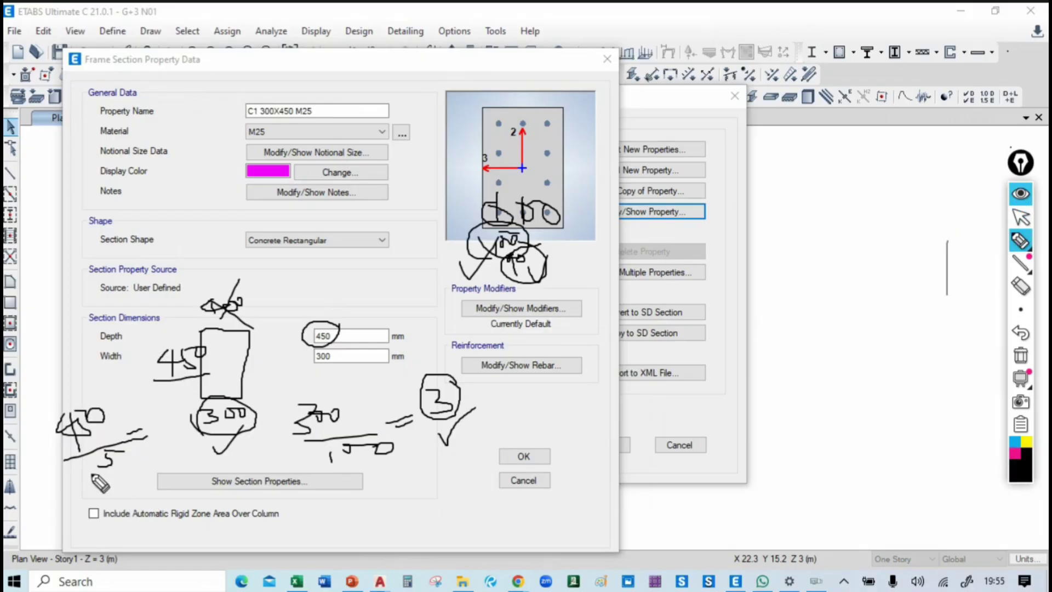
mouse_move(86, 464)
left_mouse_down()
mouse_move(89, 482)
mouse_move(114, 459)
left_mouse_up()
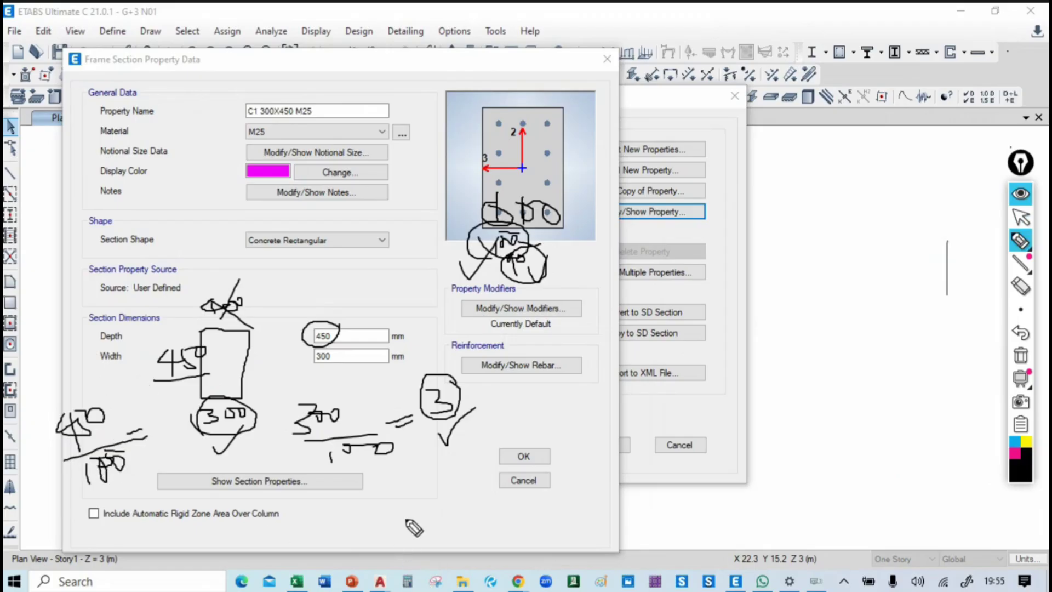
key("ctrl+shift+2")
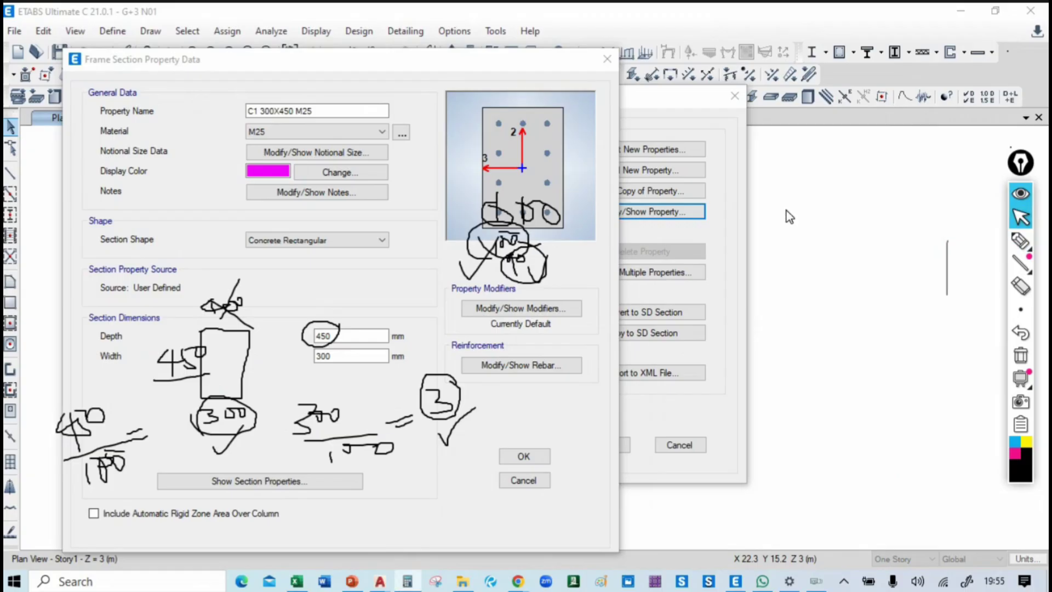
Step: Divide 450 by 100 in Calculator, highlight the whole-number part of the result, and return to the frame section property data
type("45")
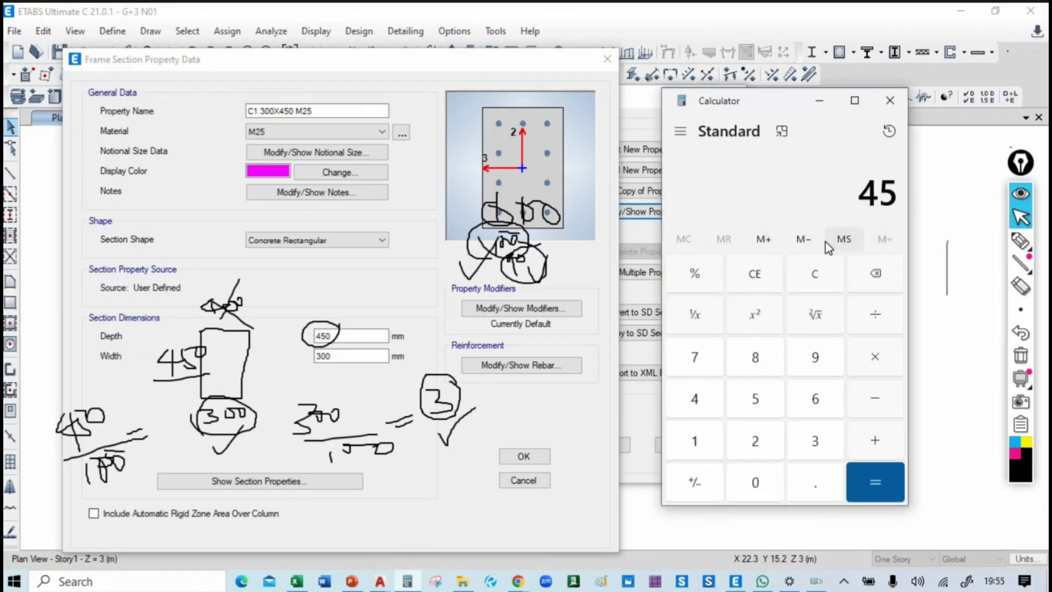
type("0/100")
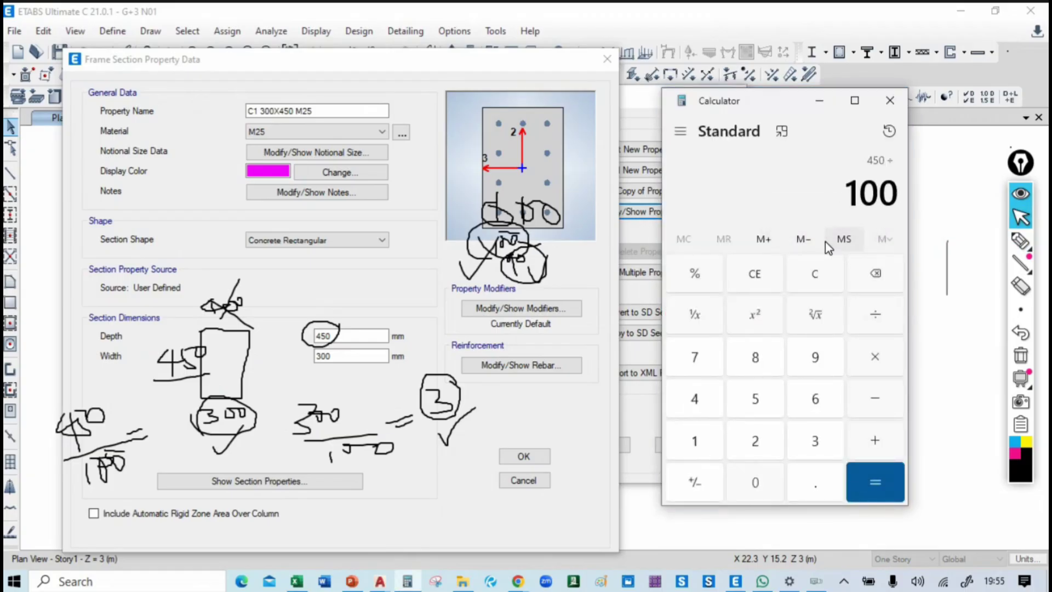
key("Return")
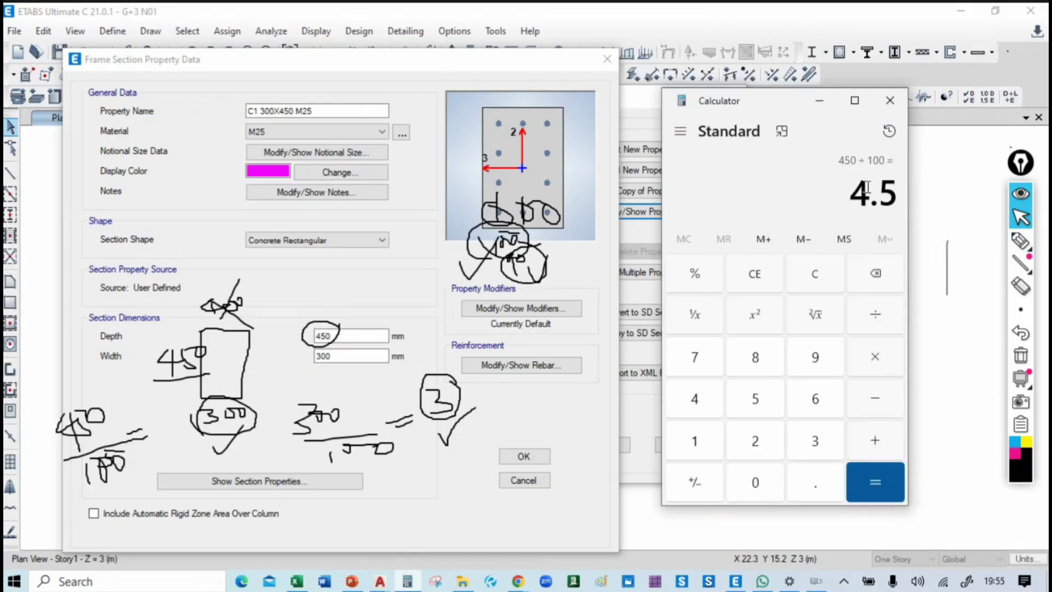
key("ctrl+c")
left_click_drag(869, 193, 850, 187)
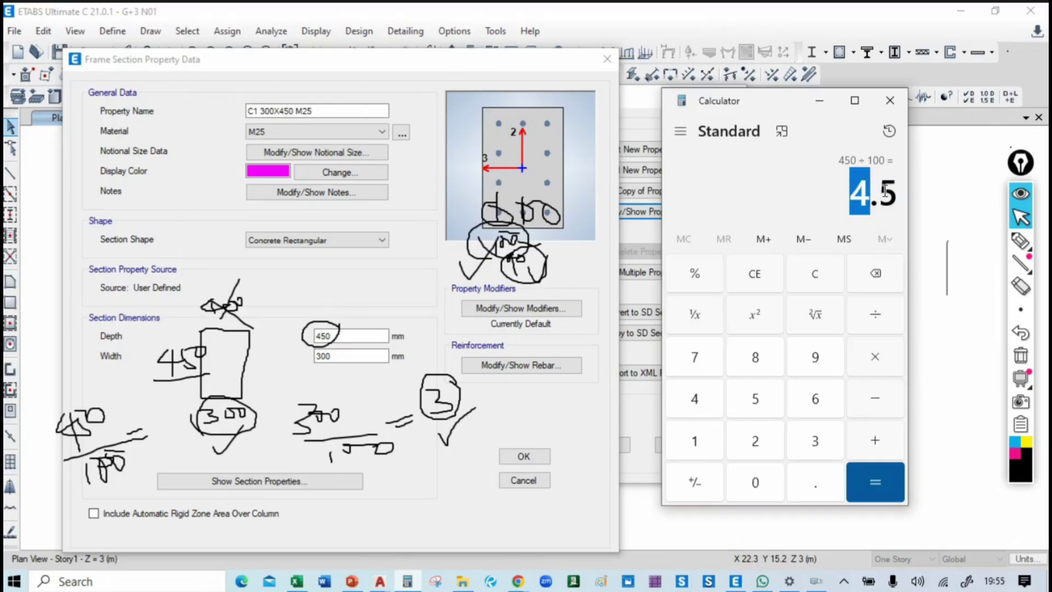
left_click(884, 190)
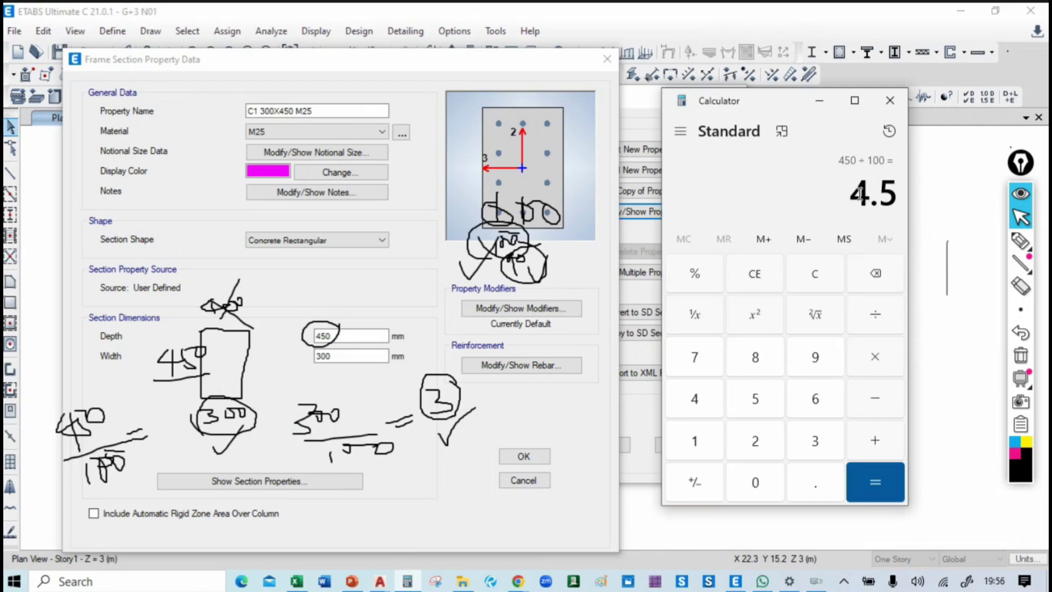
left_click(491, 160)
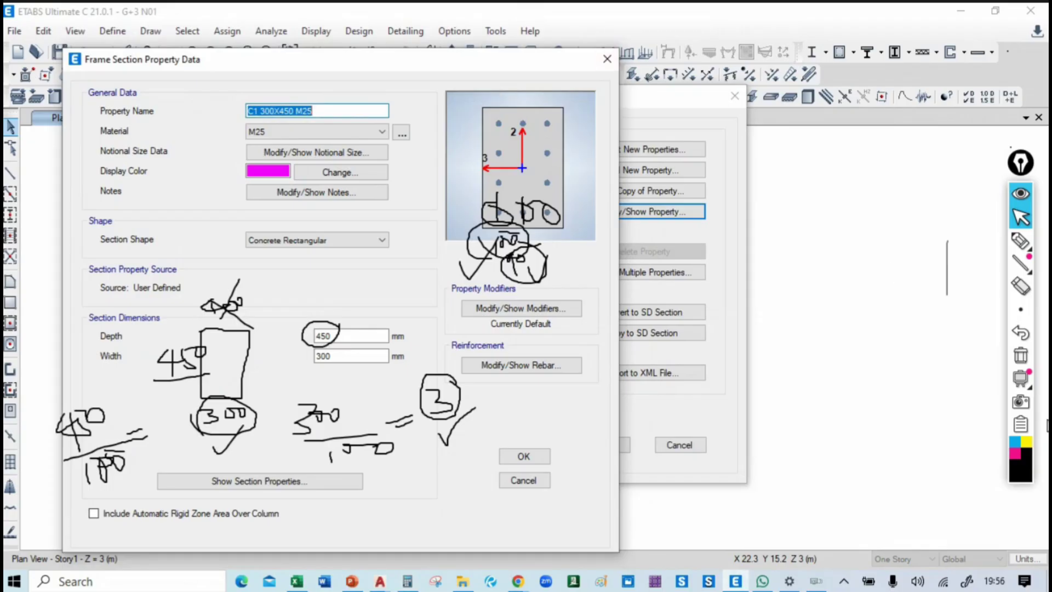
Step: Clear the handwritten annotations, and close the C1 section data and the frame properties list without changes
left_click(1026, 357)
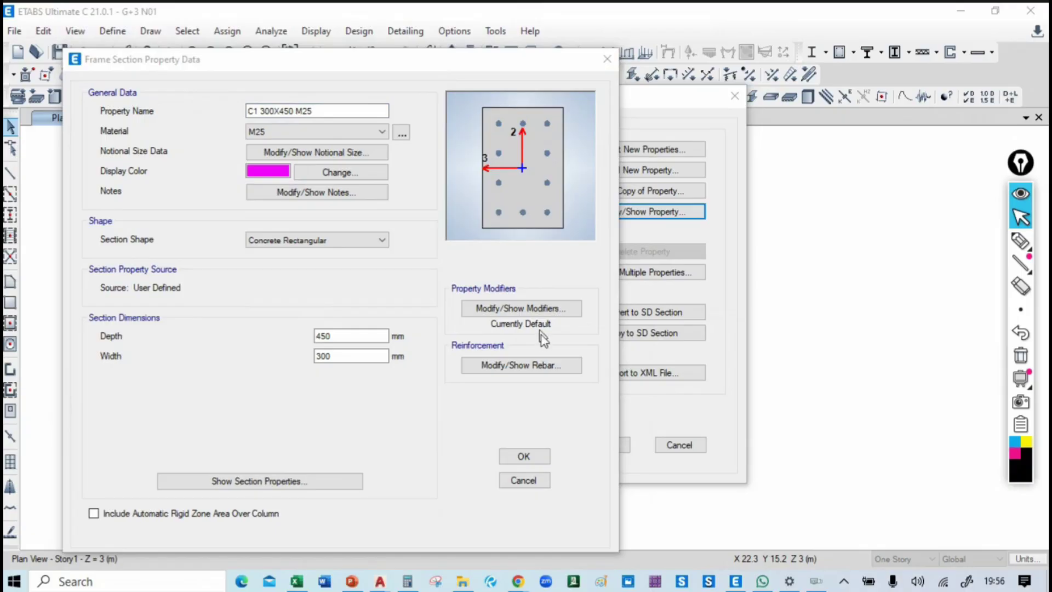
mouse_move(521, 583)
left_click(450, 516)
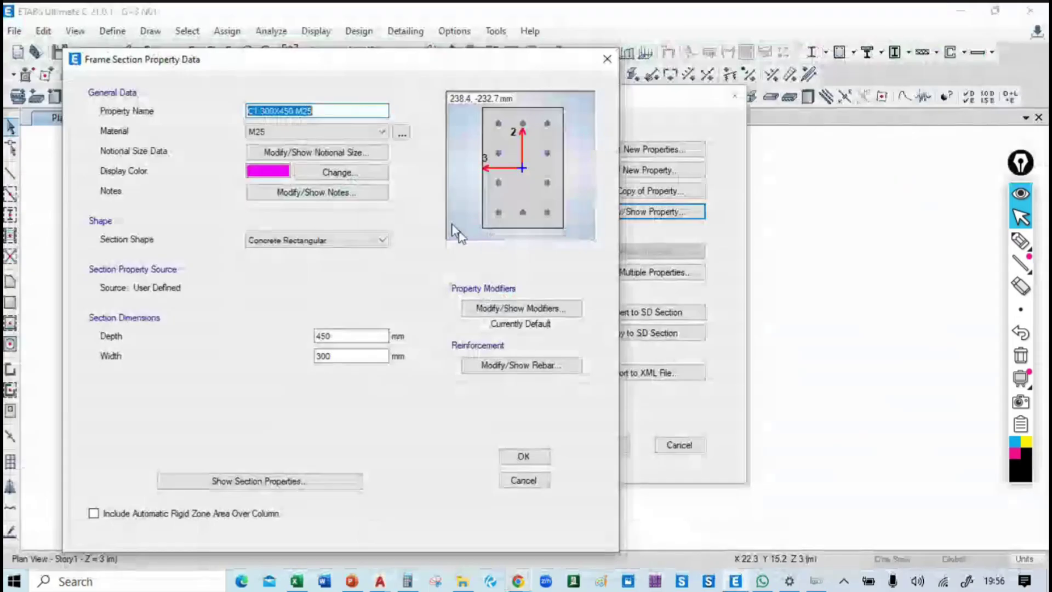
left_click(963, 8)
left_click_drag(505, 70, 598, 69)
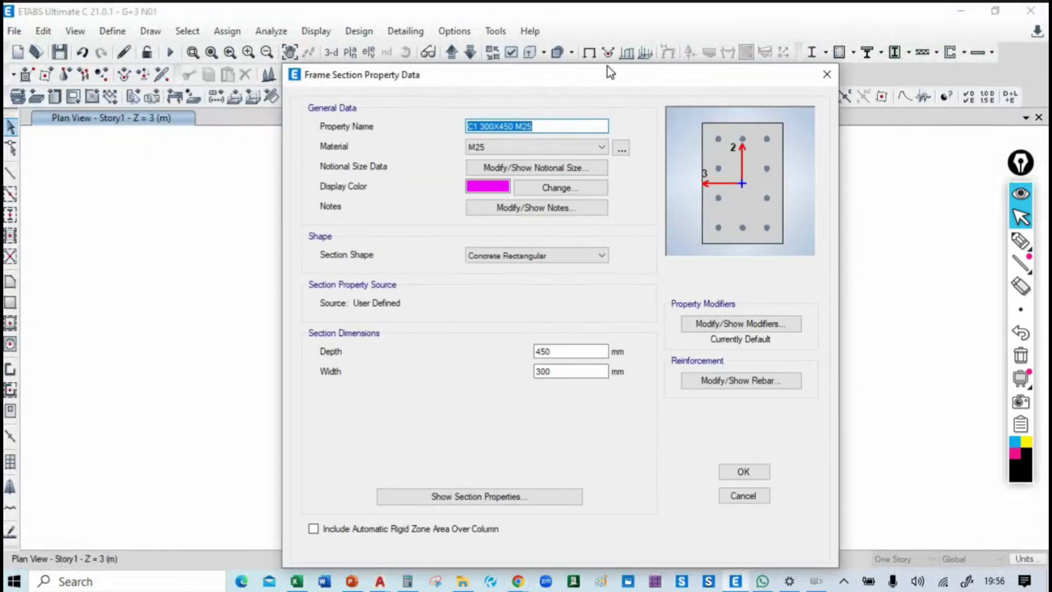
left_click(825, 75)
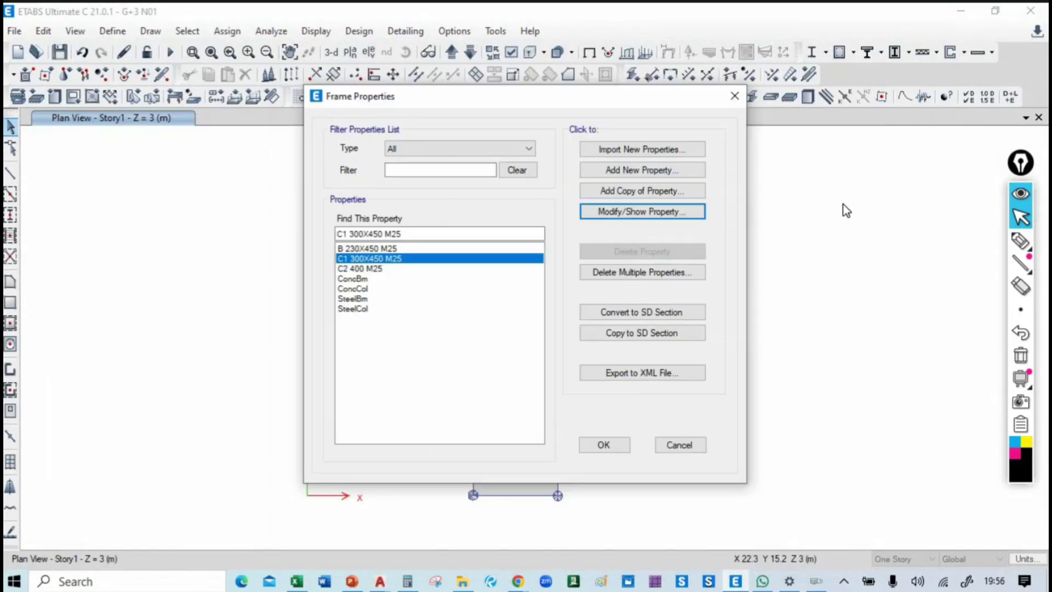
left_click(678, 445)
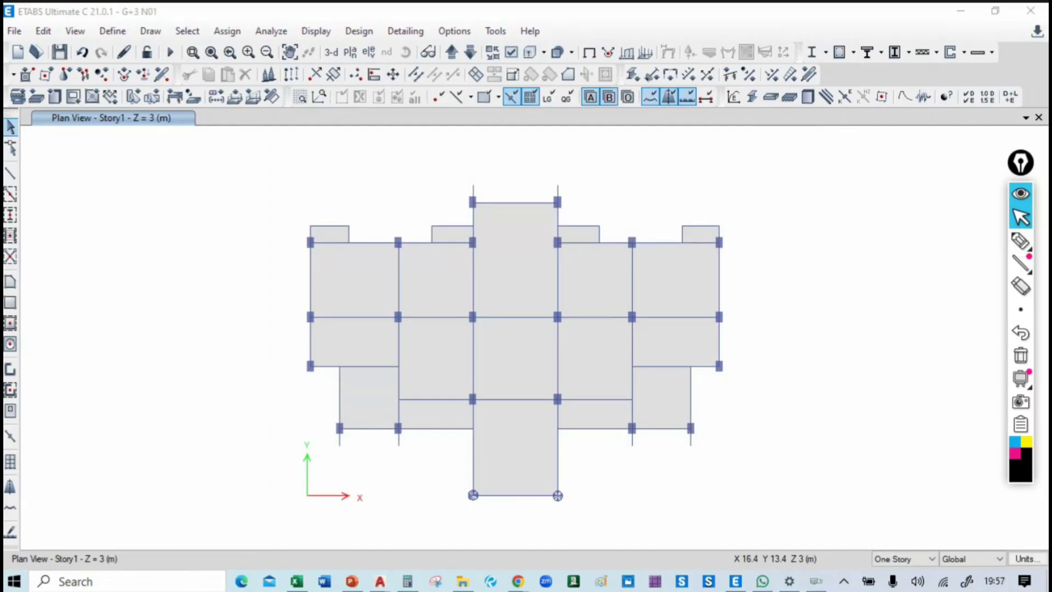
Step: Draw a freehand stroke and a rectangular column outline on either side of the plan with the pen, and clear both
mouse_move(1020, 241)
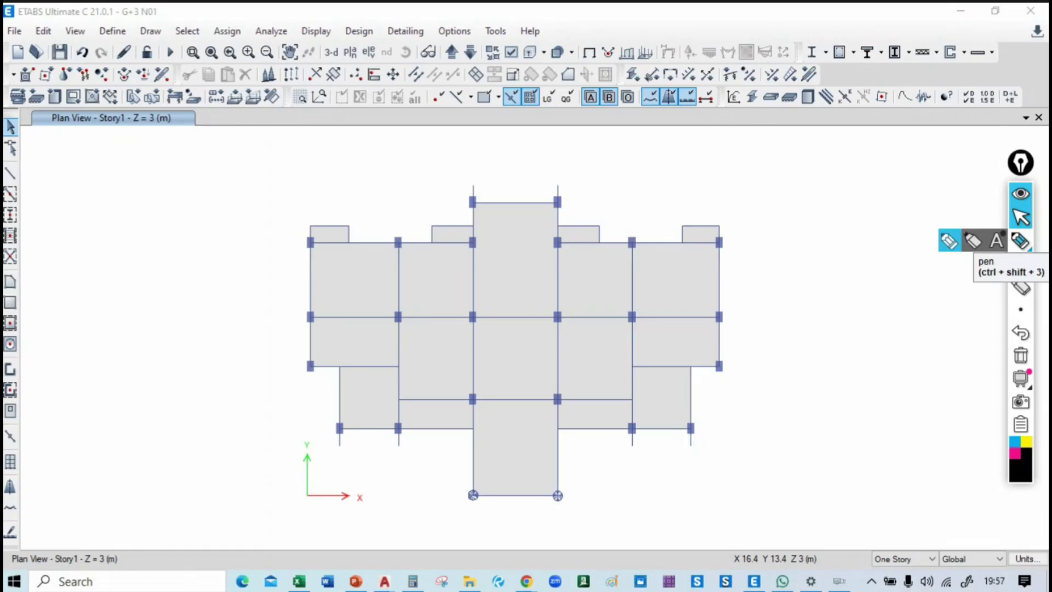
left_click(948, 243)
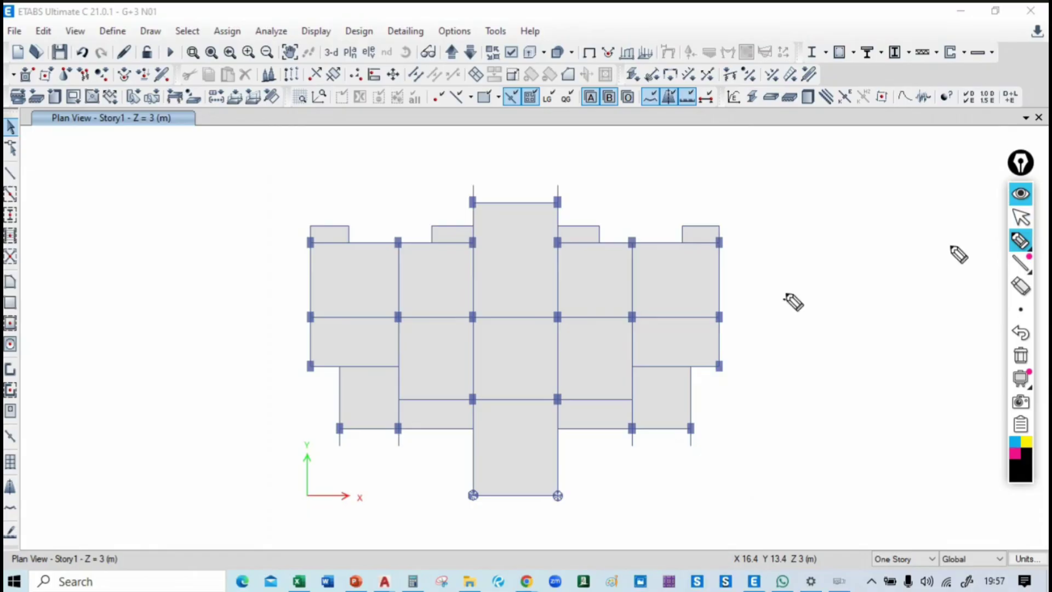
left_click_drag(783, 299, 888, 316)
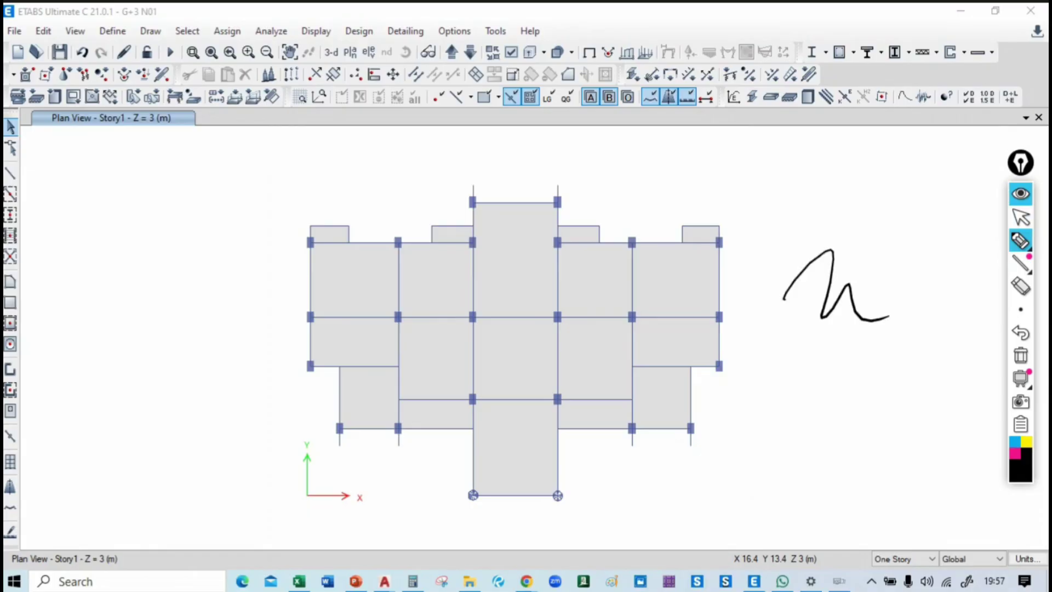
mouse_move(137, 197)
left_mouse_down()
mouse_move(202, 258)
mouse_move(162, 202)
mouse_move(143, 202)
left_mouse_up()
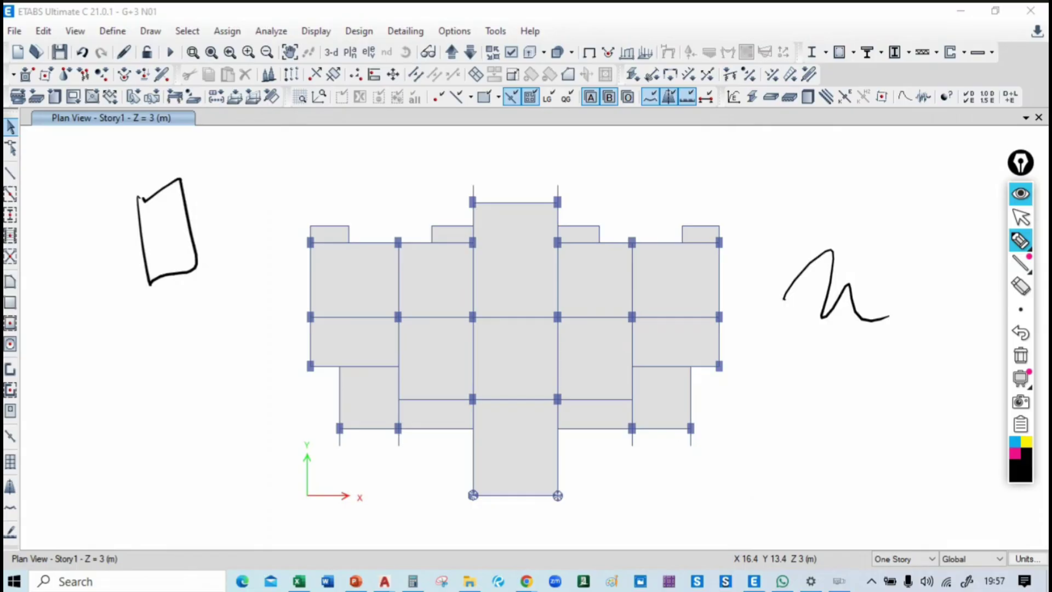
left_click(1020, 241)
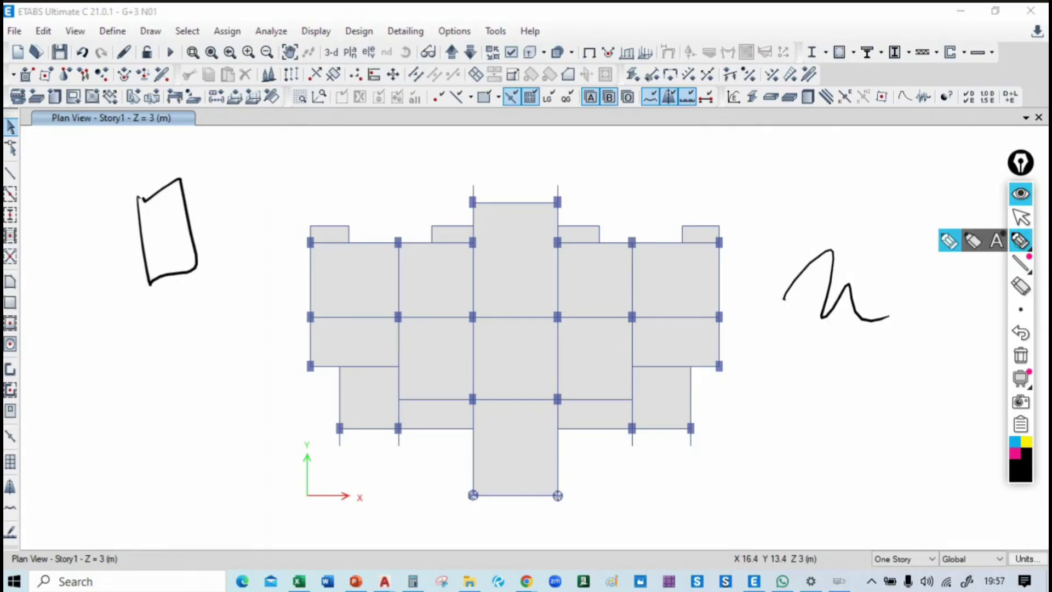
left_click(1020, 355)
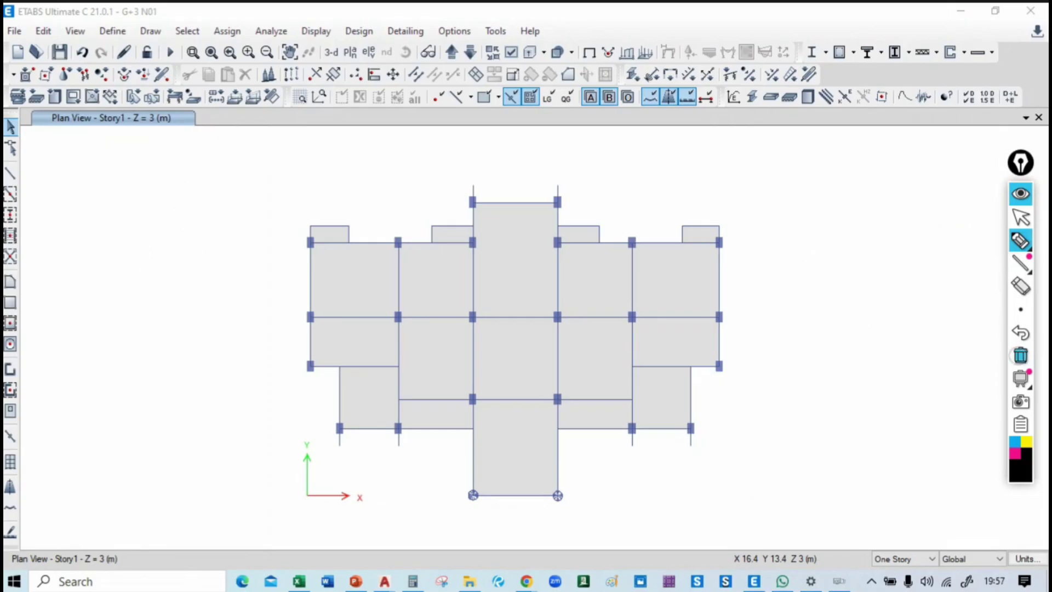
Step: Draw a circular column outline beside the plan and write the underlined perimeter formula = 2πR next to it
mouse_move(113, 174)
left_mouse_down()
mouse_move(170, 310)
mouse_move(190, 195)
mouse_move(107, 177)
left_mouse_up()
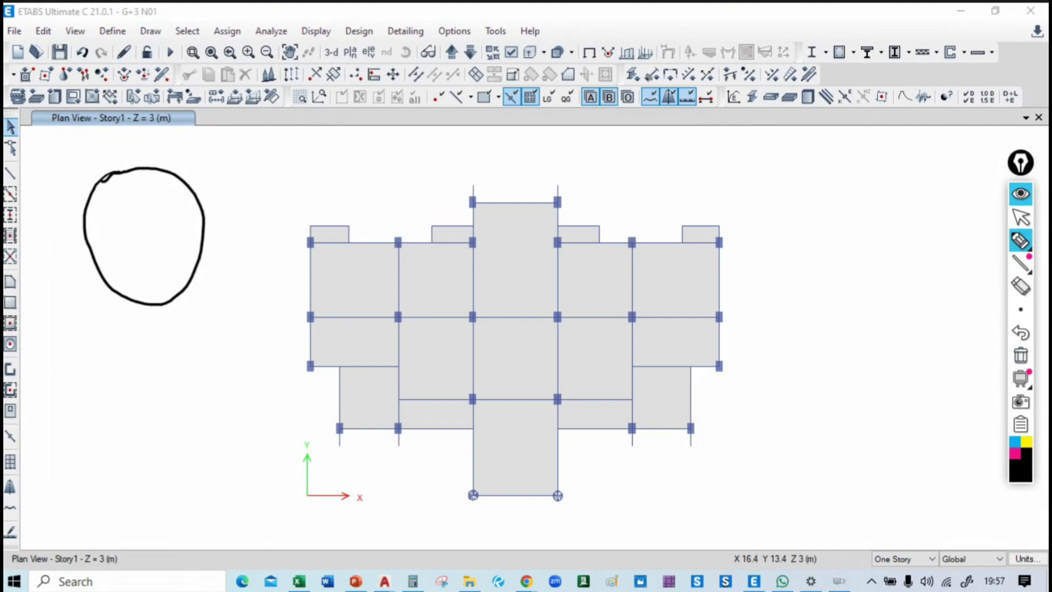
left_click_drag(218, 204, 237, 196)
mouse_move(225, 213)
left_mouse_down()
mouse_move(293, 179)
mouse_move(307, 156)
left_mouse_up()
left_click_drag(314, 164, 342, 163)
left_click_drag(266, 208, 350, 162)
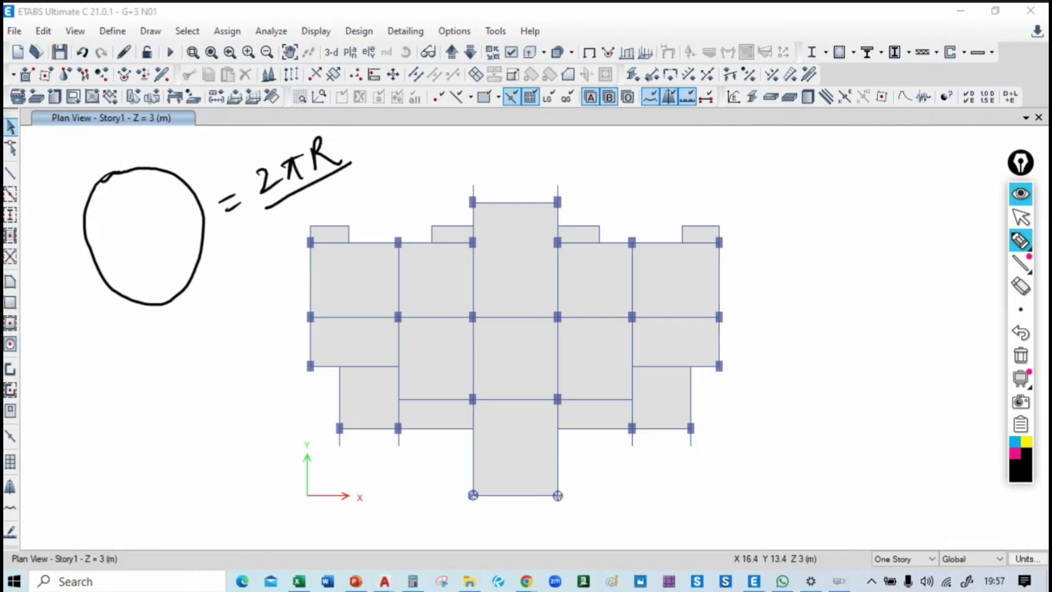
Step: Label both radii 200 and the arrowed diameter 400 in the circle, encircle the sketch, clear it all and return to cursor mode
mouse_move(139, 234)
left_mouse_down()
mouse_move(198, 203)
mouse_move(147, 213)
mouse_move(189, 189)
left_mouse_up()
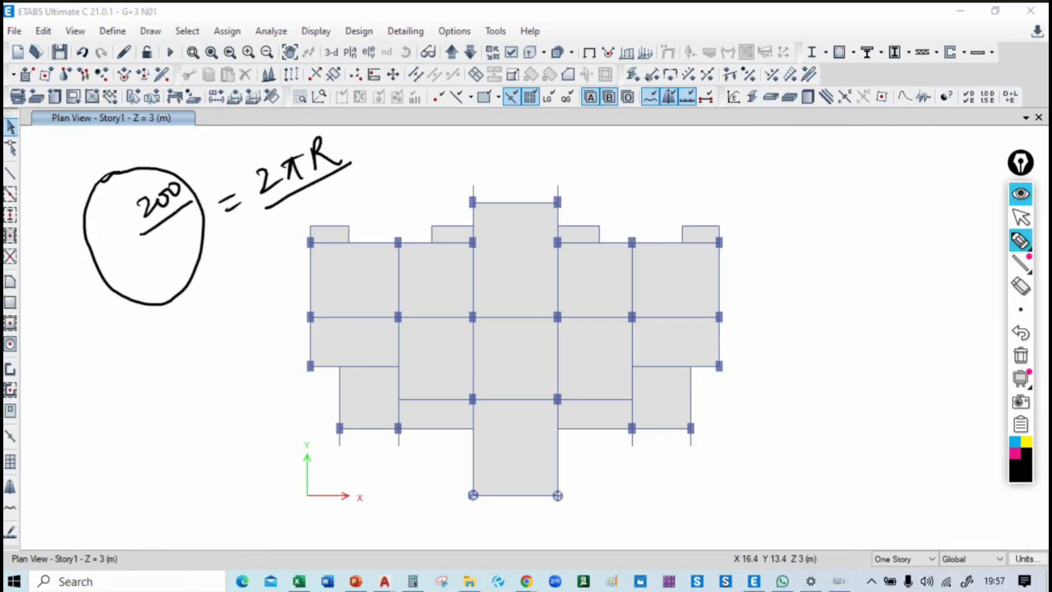
mouse_move(97, 265)
left_mouse_down()
mouse_move(133, 240)
mouse_move(104, 244)
left_mouse_up()
left_click_drag(110, 232, 121, 225)
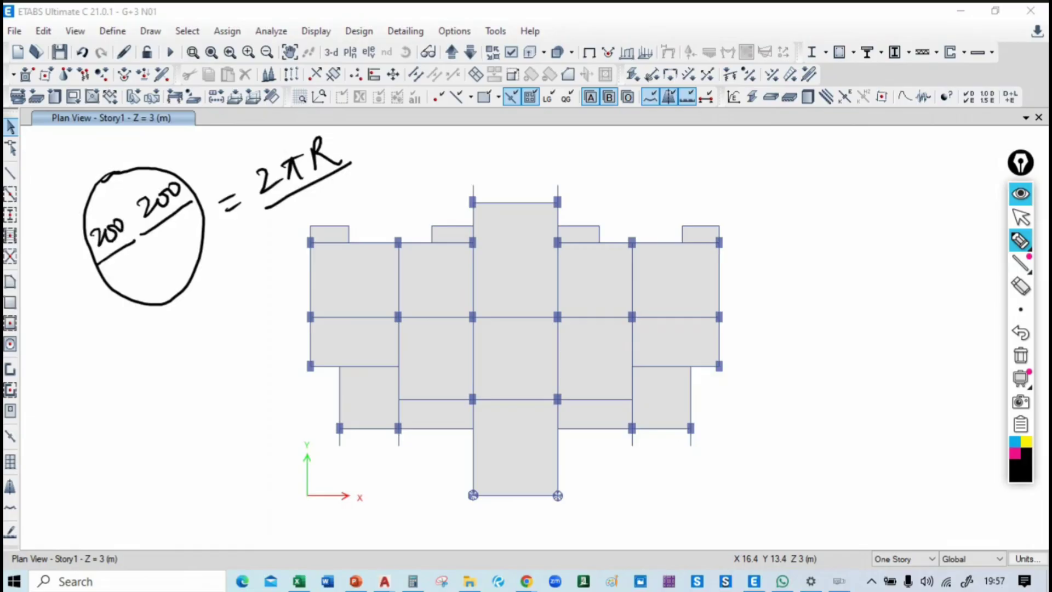
left_click_drag(109, 286, 207, 220)
left_click_drag(192, 217, 207, 221)
left_click_drag(126, 271, 110, 285)
left_click_drag(110, 286, 133, 284)
mouse_move(161, 268)
left_mouse_down()
mouse_move(165, 282)
mouse_move(183, 270)
left_mouse_up()
left_click_drag(199, 253, 163, 331)
left_click_drag(216, 298, 173, 337)
mouse_move(378, 144)
left_mouse_down()
mouse_move(276, 139)
mouse_move(335, 164)
mouse_move(308, 153)
left_mouse_up()
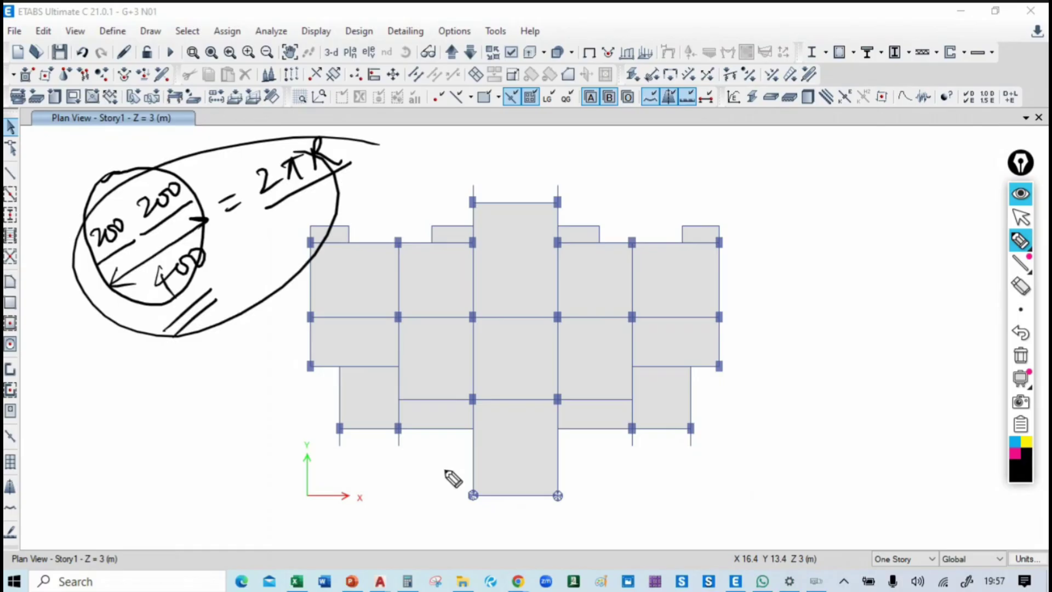
left_click(1021, 357)
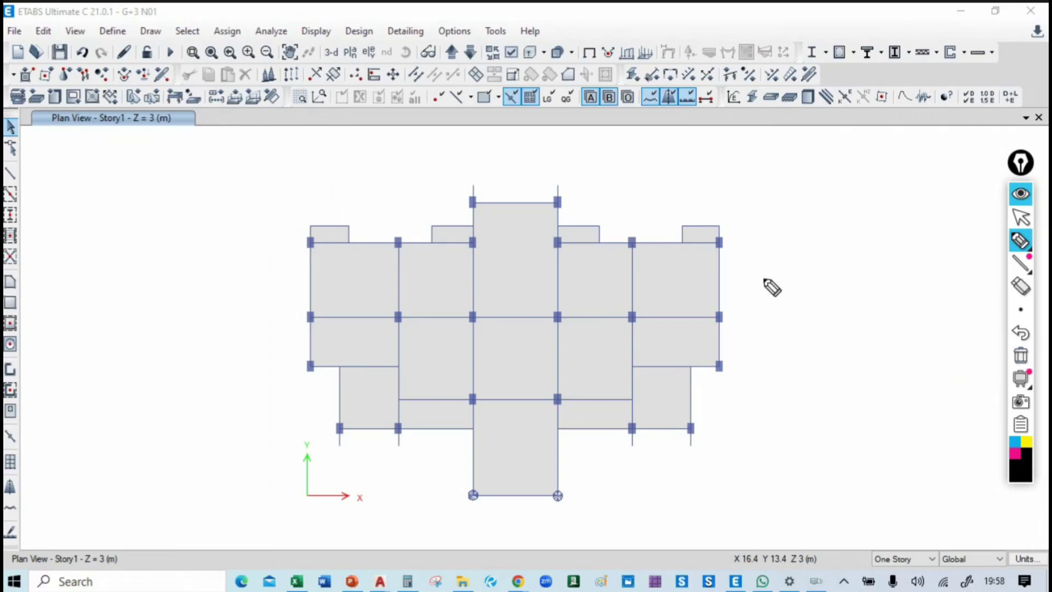
left_click(1021, 217)
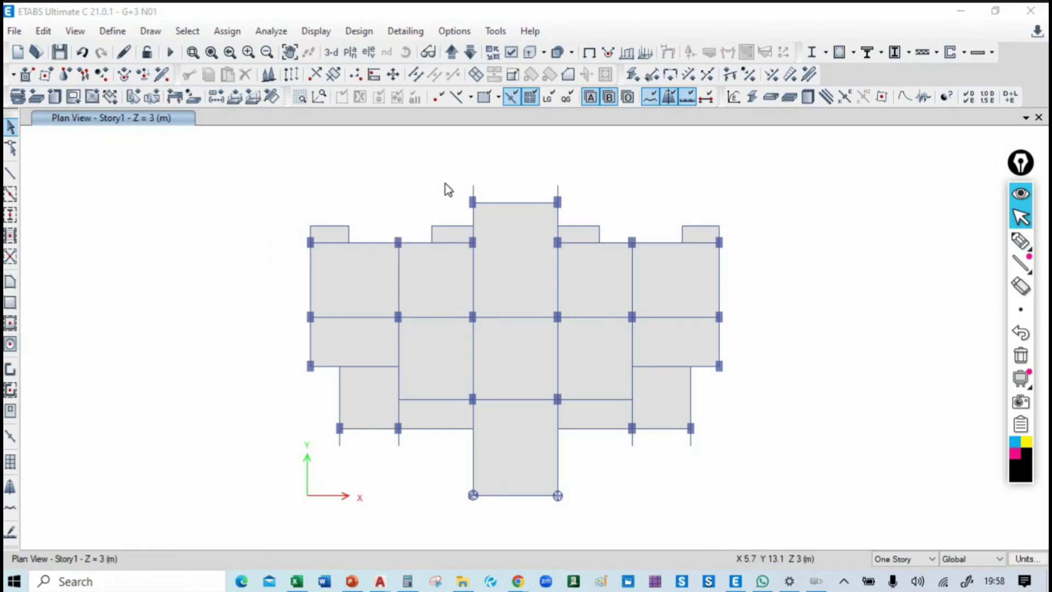
Step: Switch to PowerPoint and review the mass source, P-delta and load pattern slides, ending on the Assign Floor load – Dead load slide
key("alt+Tab")
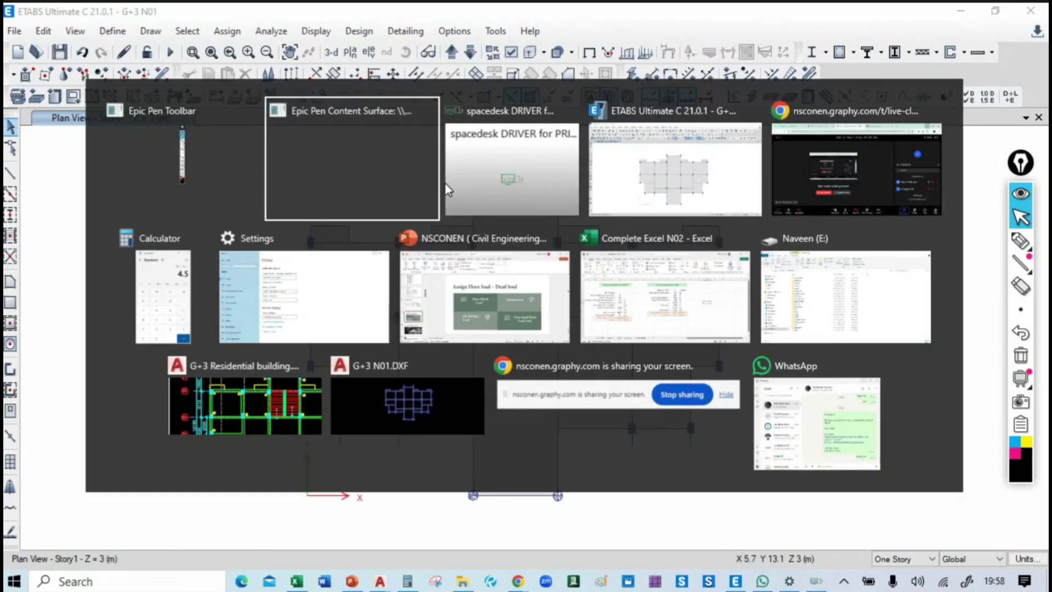
left_click(476, 300)
left_click(88, 333)
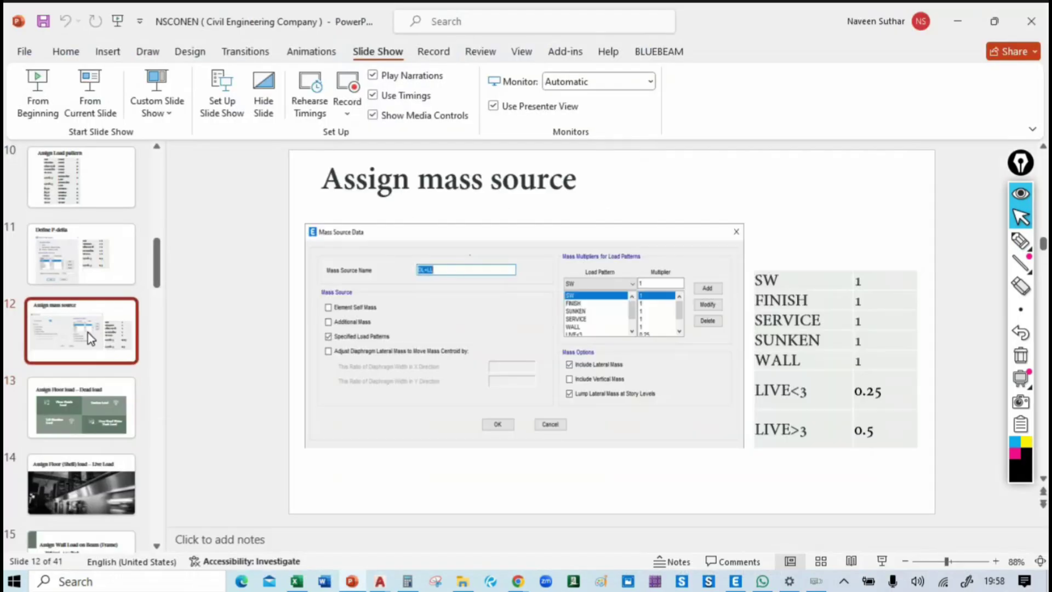
left_click(91, 262)
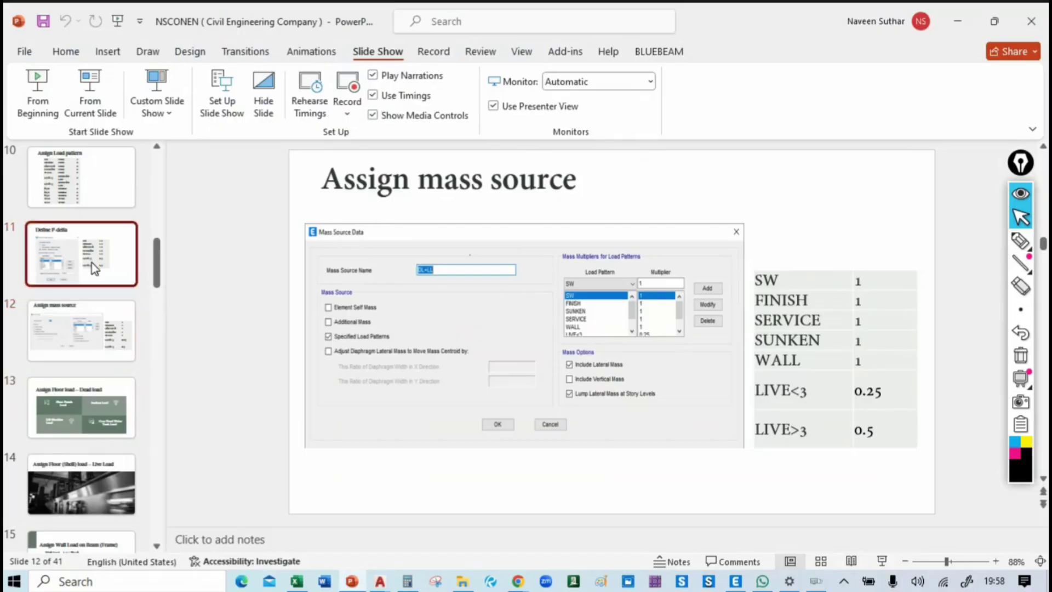
scroll(83, 218, "up", 1)
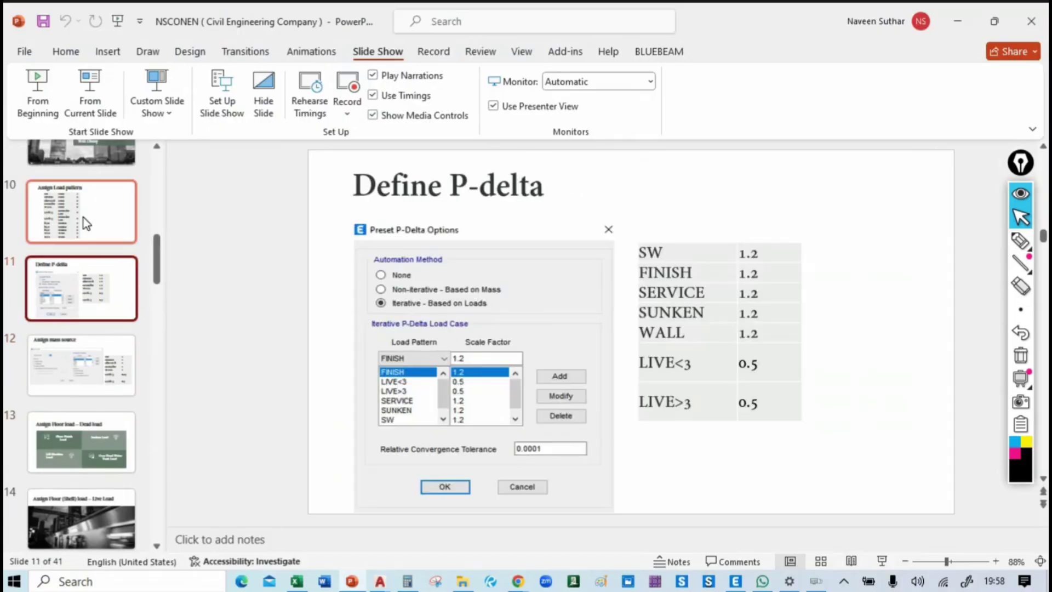
left_click(84, 218)
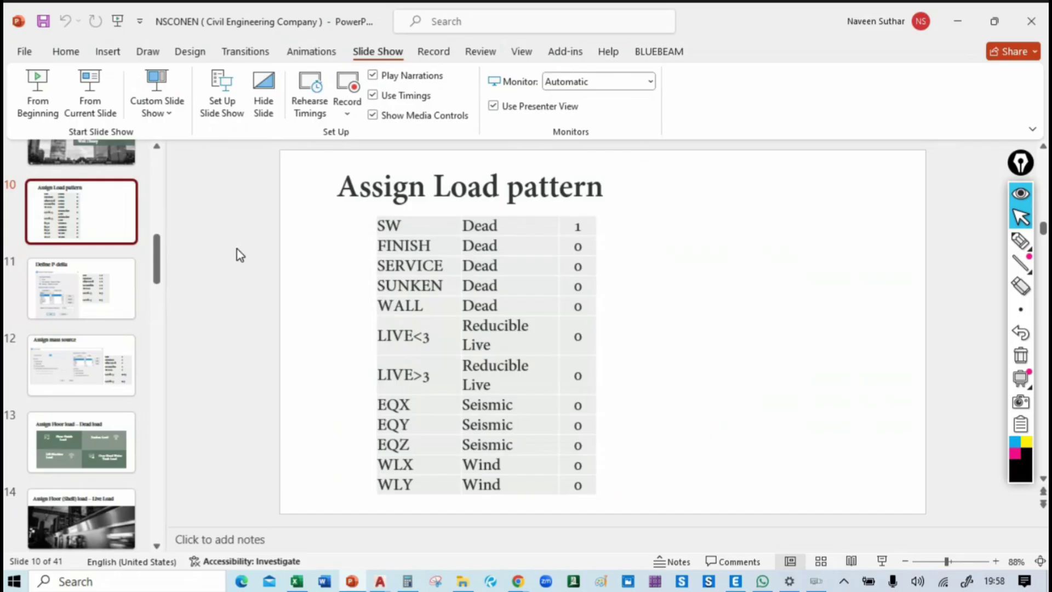
left_click(80, 443)
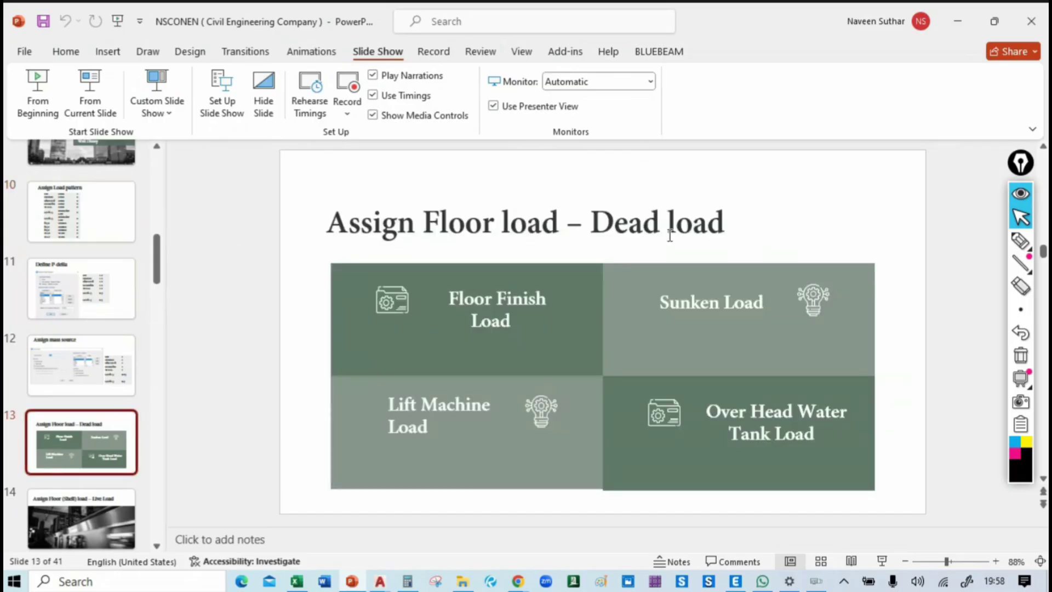
Step: Switch to File Explorer and open the Dead load calculation workbook from E: drive's Experience > NSCON ENGINEERING LLP > Master Class folder
mouse_move(463, 580)
left_click(463, 523)
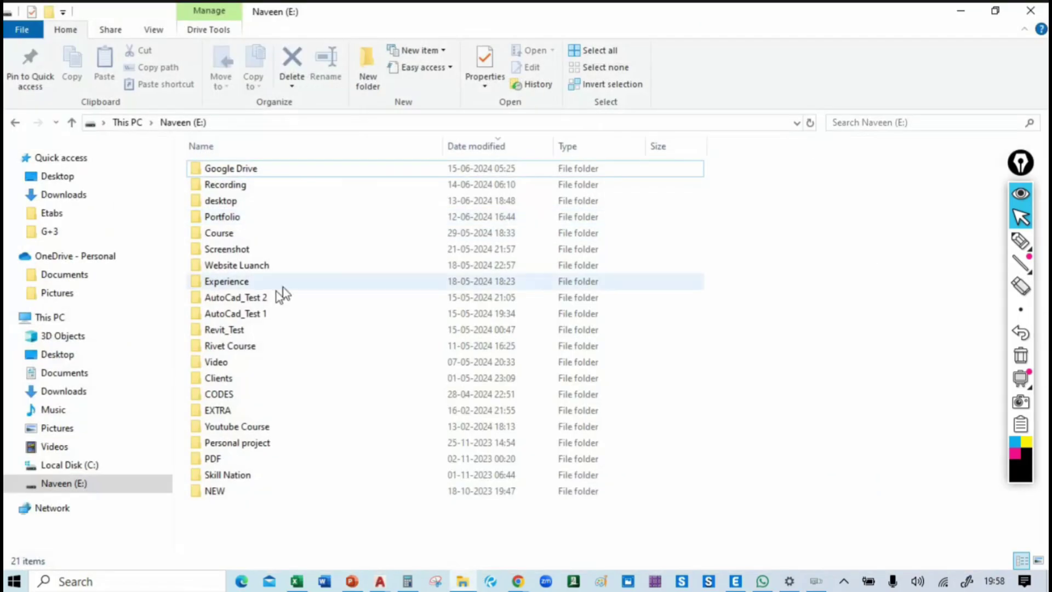
left_click(15, 122)
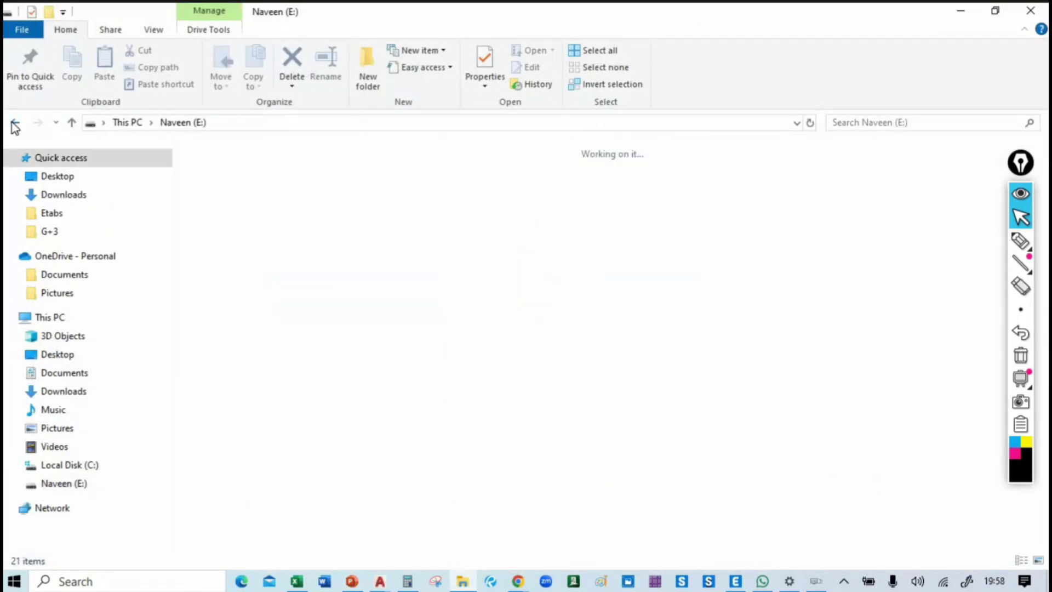
left_click(80, 484)
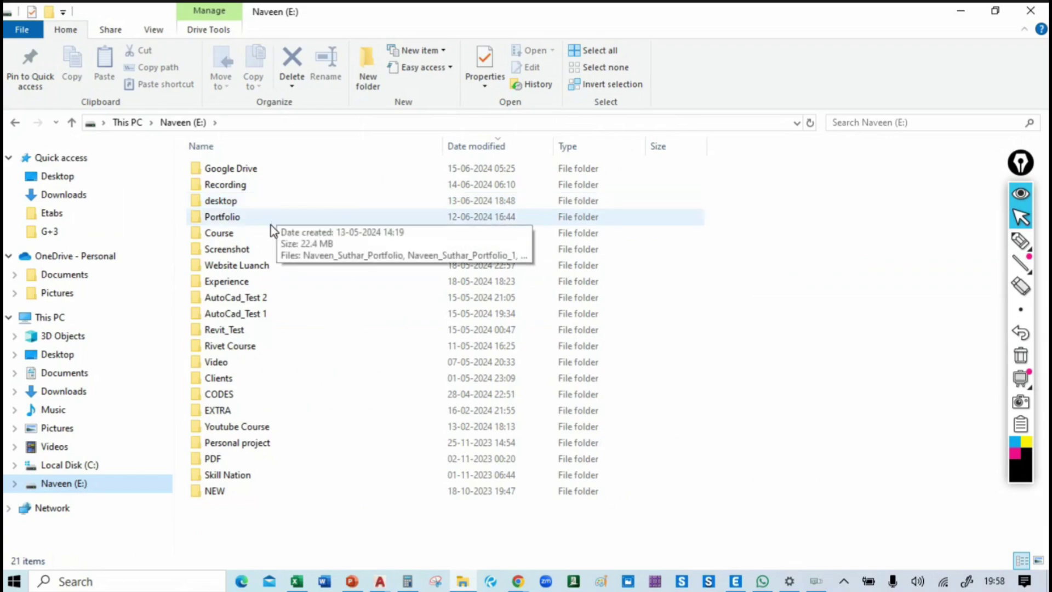
double_click(253, 281)
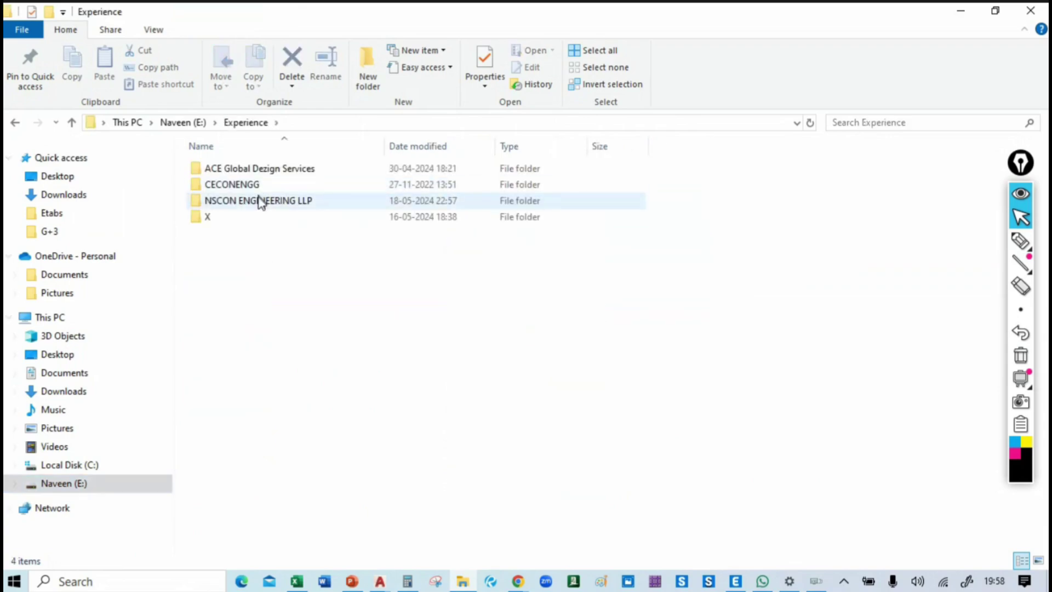
left_click(258, 202)
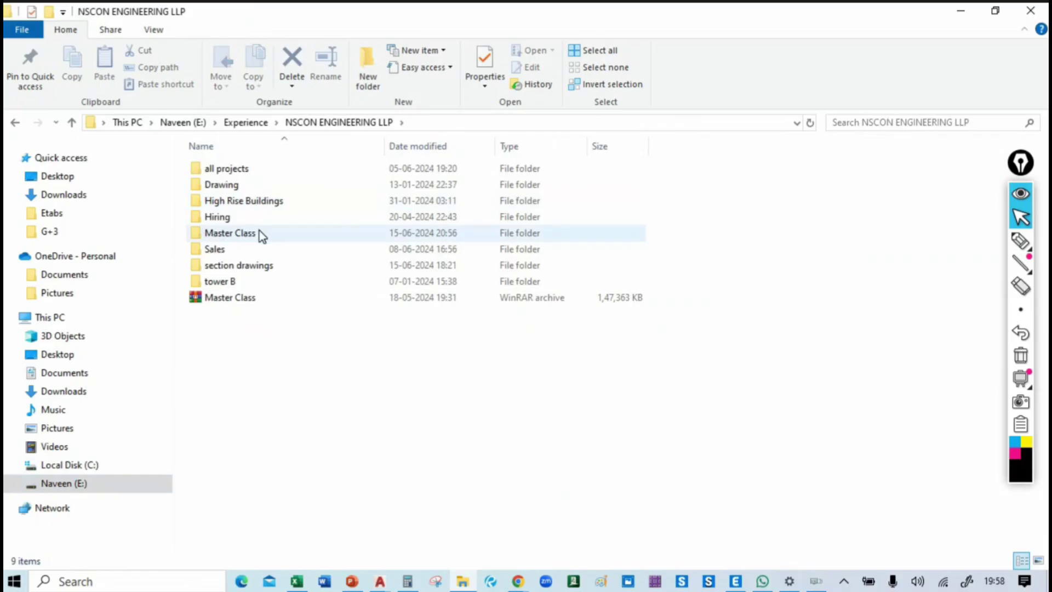
double_click(258, 231)
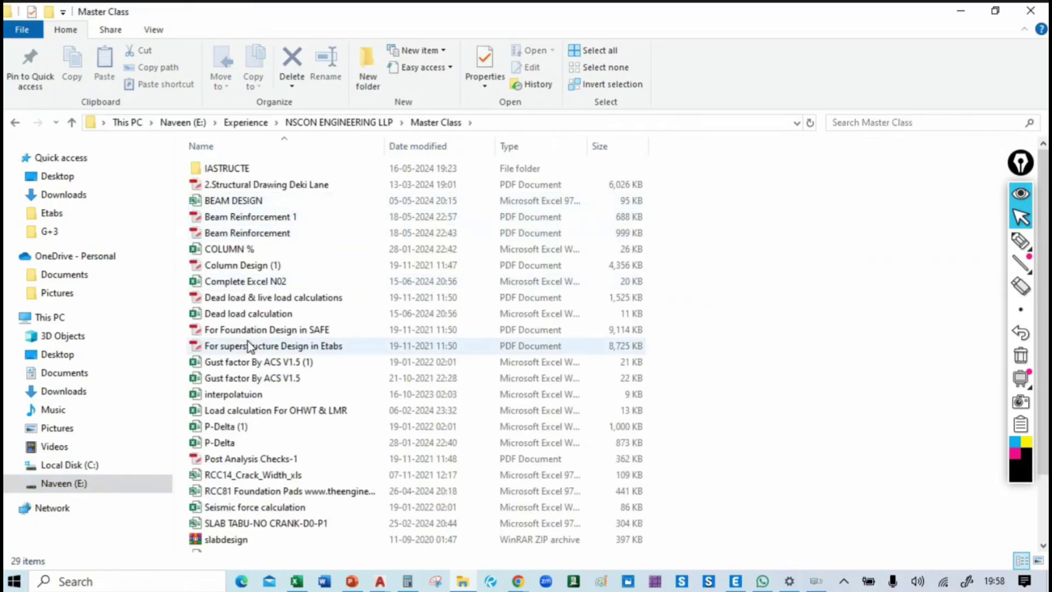
double_click(241, 317)
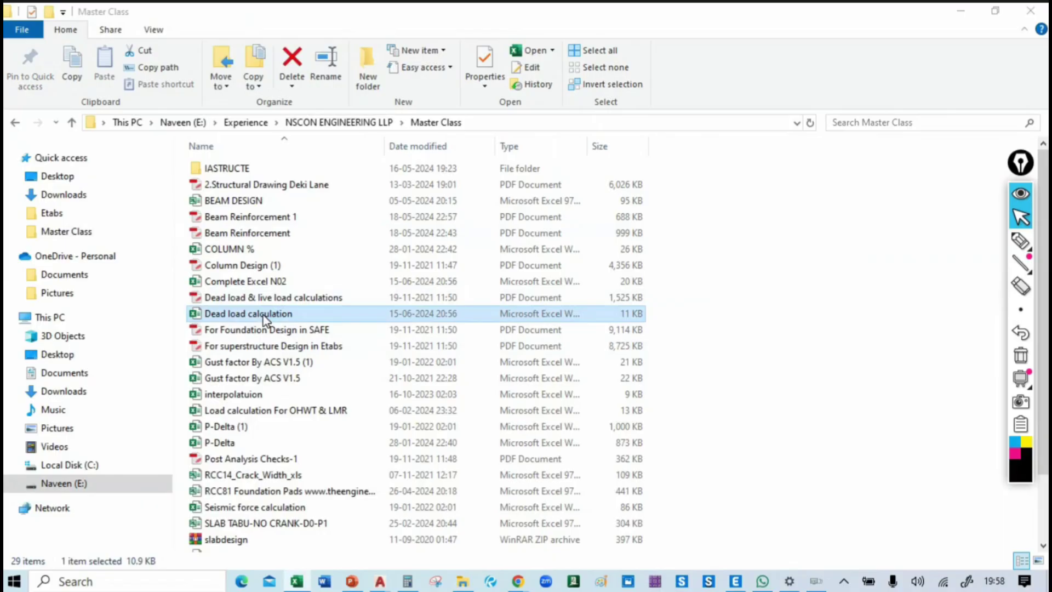
double_click(262, 314)
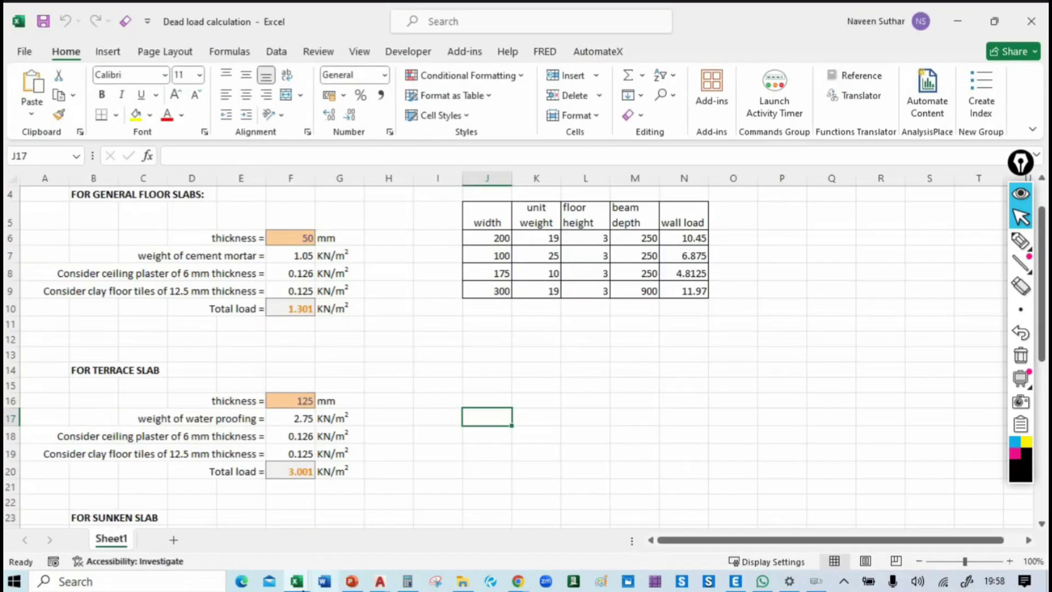
Step: Bring the Dead load calculation workbook forward and examine its general floor, terrace and sunken slab load calculations
mouse_move(296, 581)
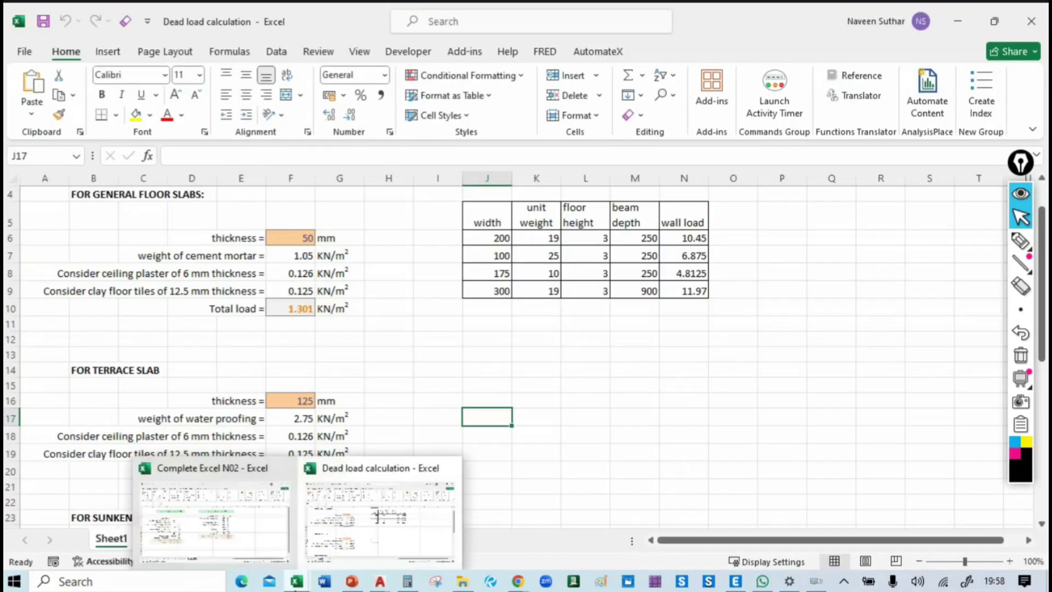
left_click(361, 521)
scroll(474, 387, "up", 1)
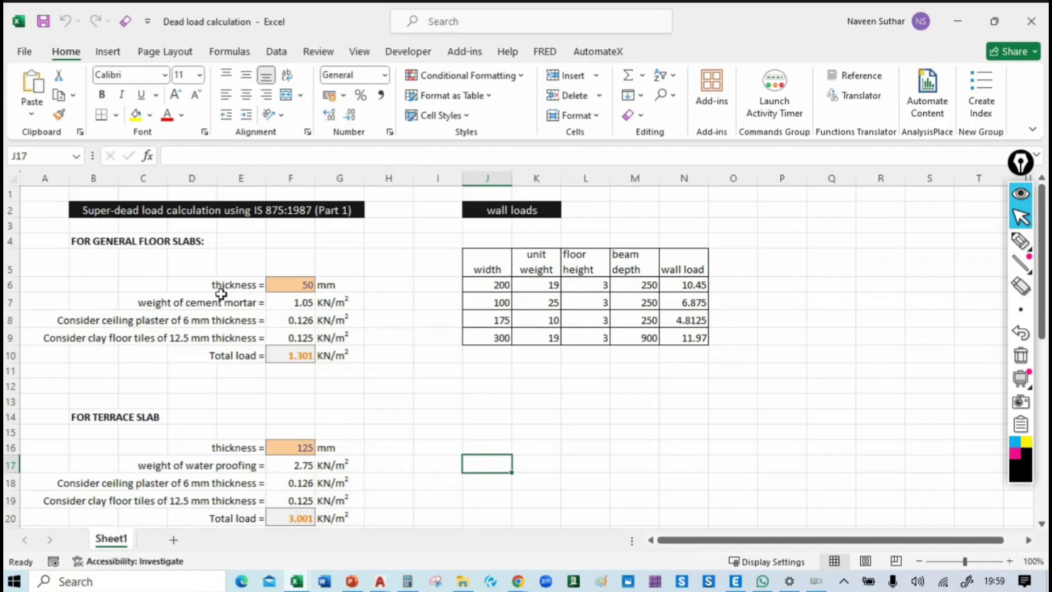
scroll(220, 294, "down", 3)
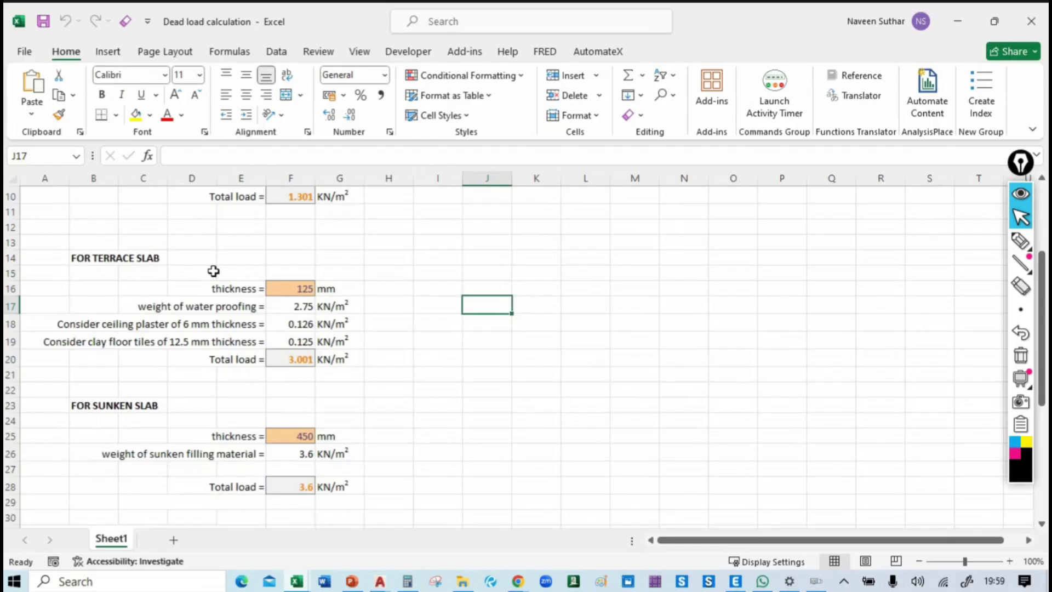
Step: Examine the sunken slab and staircase slab load calculations, ending back at the general floor slab section
scroll(211, 271, "down", 2)
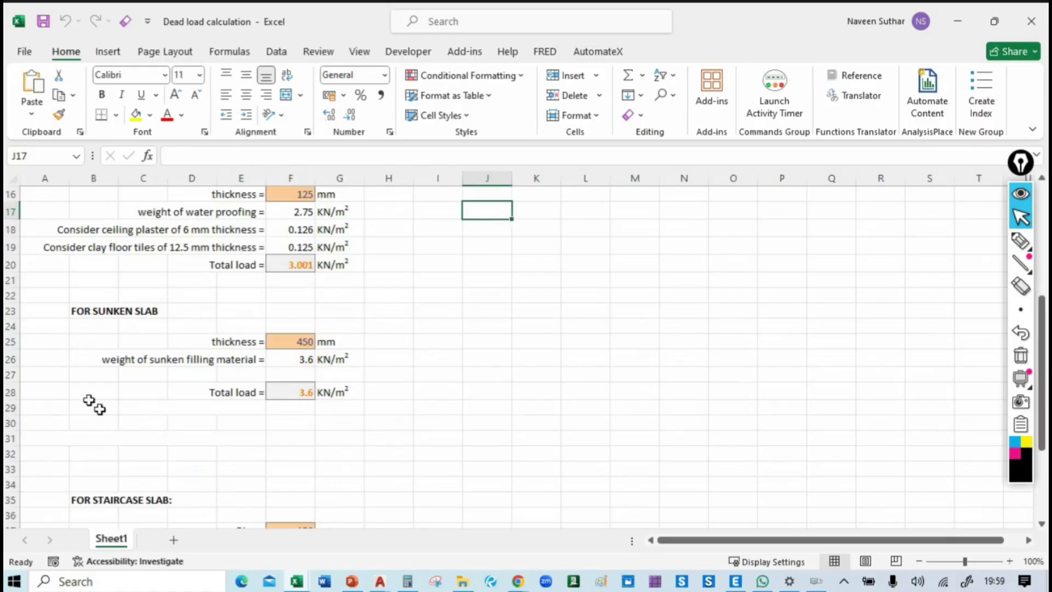
scroll(181, 322, "down", 4)
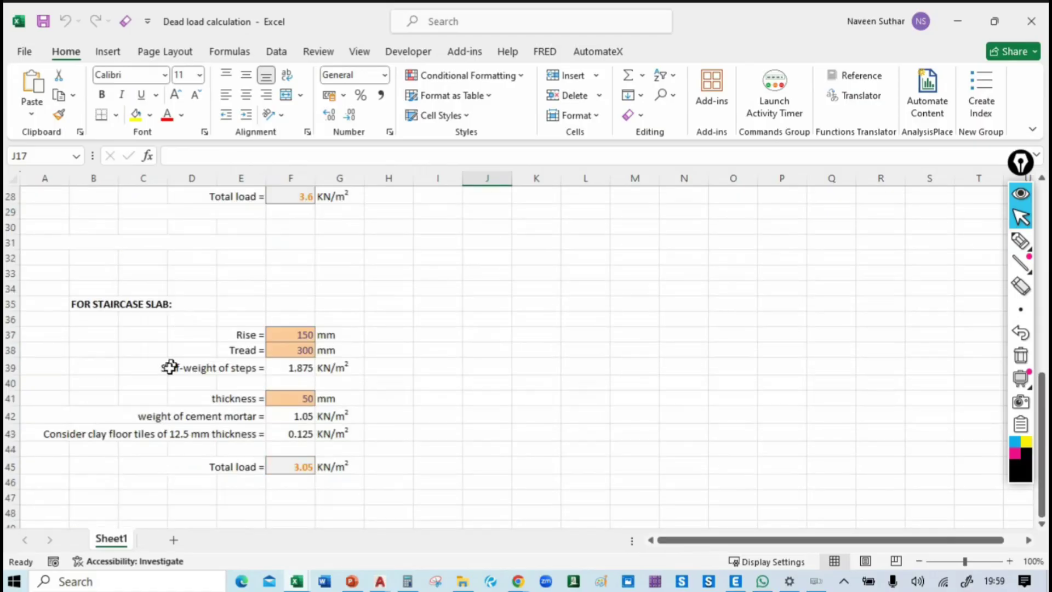
scroll(412, 324, "up", 2)
scroll(411, 323, "up", 7)
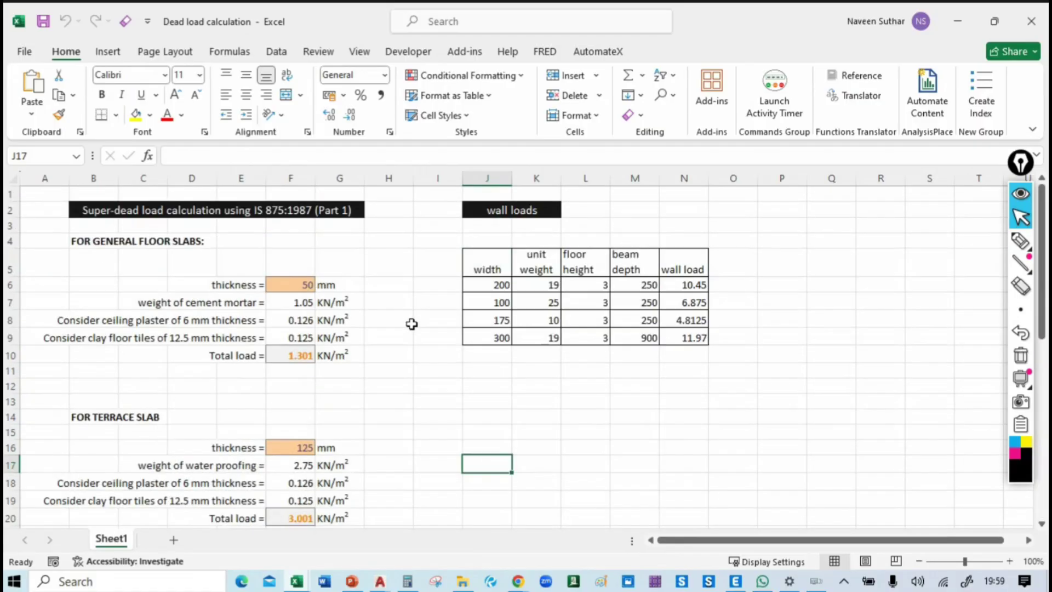
scroll(411, 324, "down", 7)
scroll(411, 324, "up", 7)
Step: Switch to the G+3 Residential building drawing in AutoCAD and examine the floor finish note in the building section
key("alt+Tab")
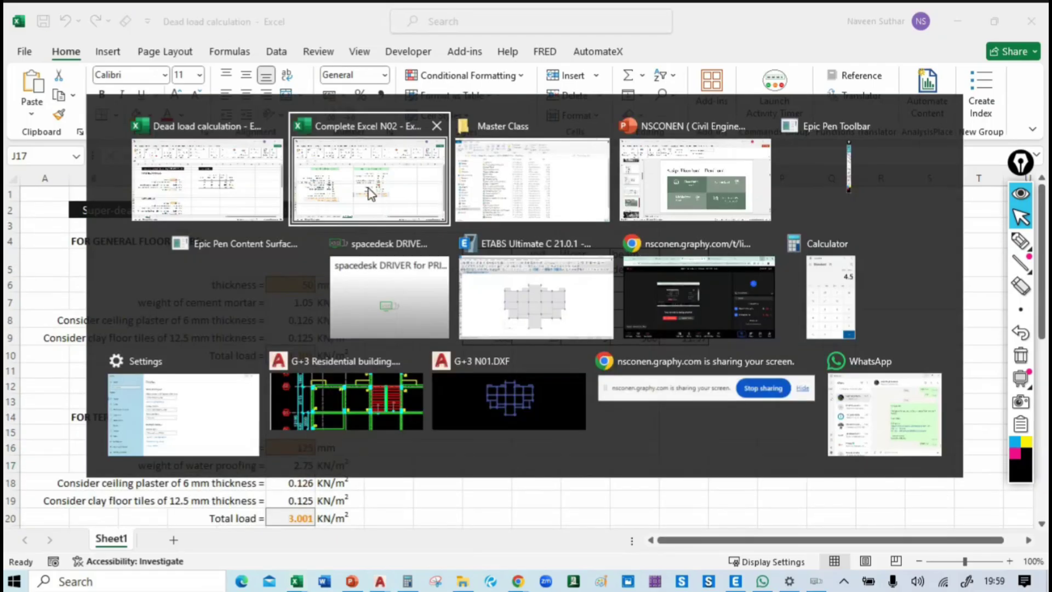
left_click(340, 407)
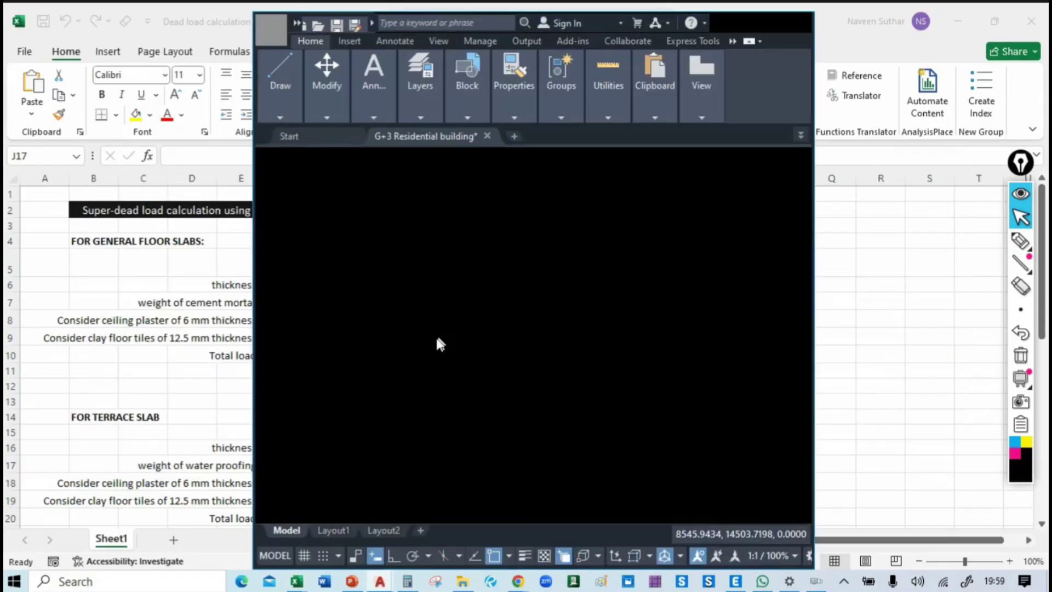
left_click(784, 23)
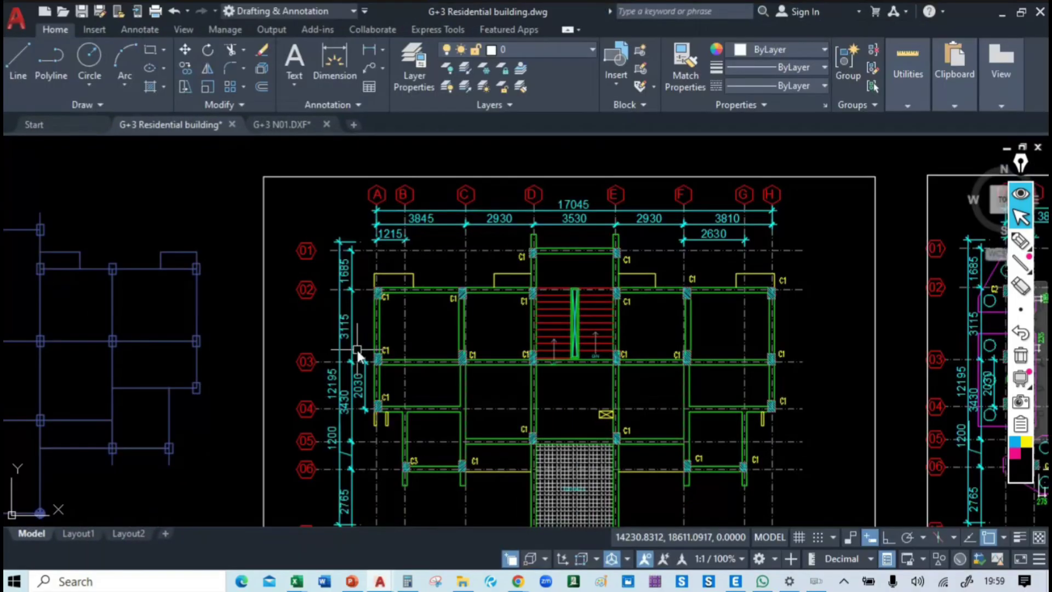
scroll(359, 355, "down", 6)
scroll(722, 351, "up", 2)
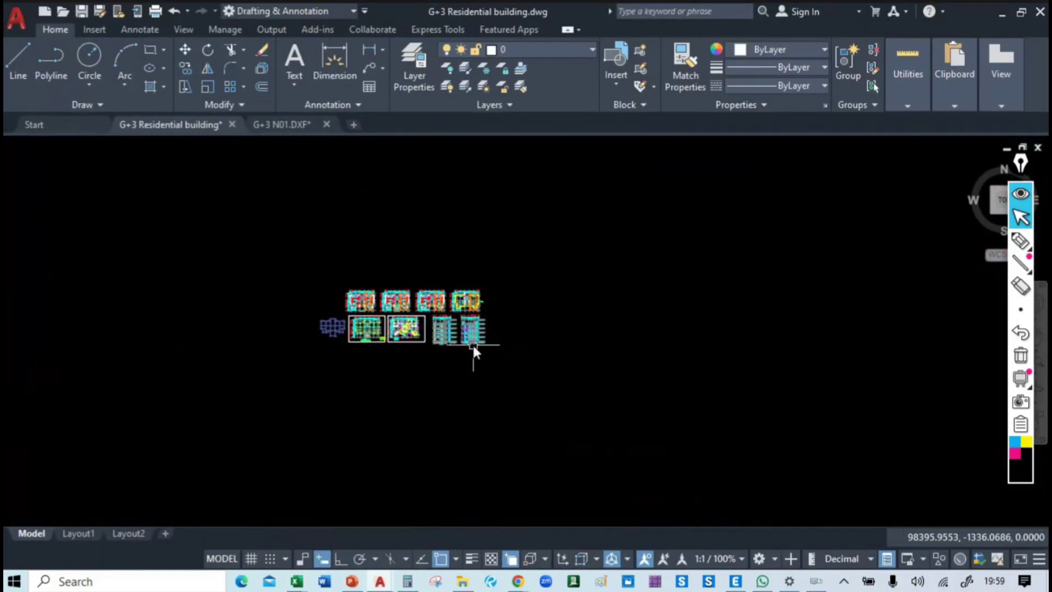
scroll(472, 343, "up", 3)
scroll(260, 337, "up", 10)
scroll(425, 362, "up", 4)
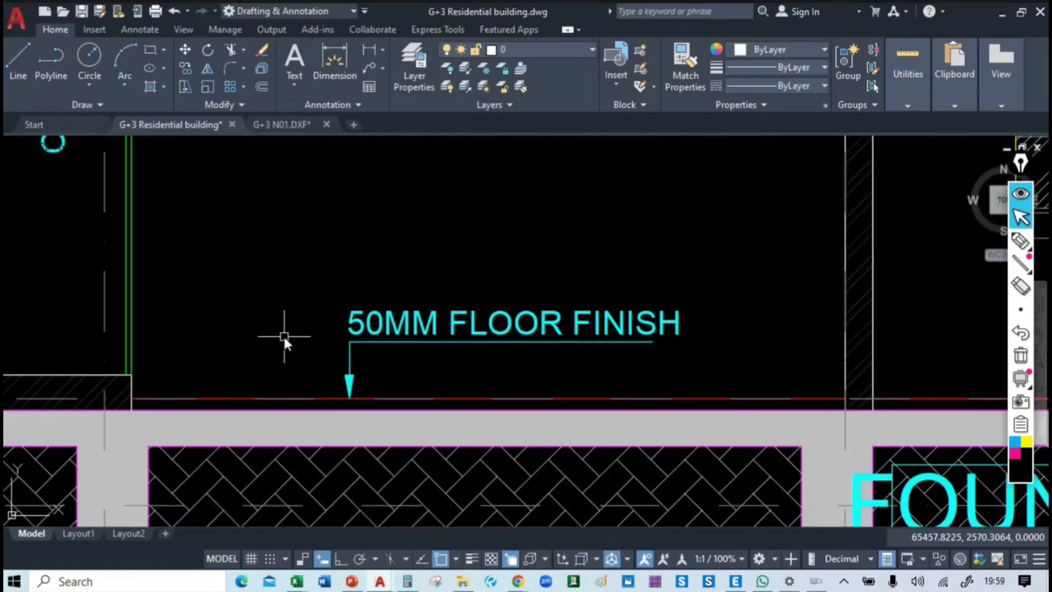
scroll(279, 330, "down", 4)
middle_click_drag(285, 333, 289, 353)
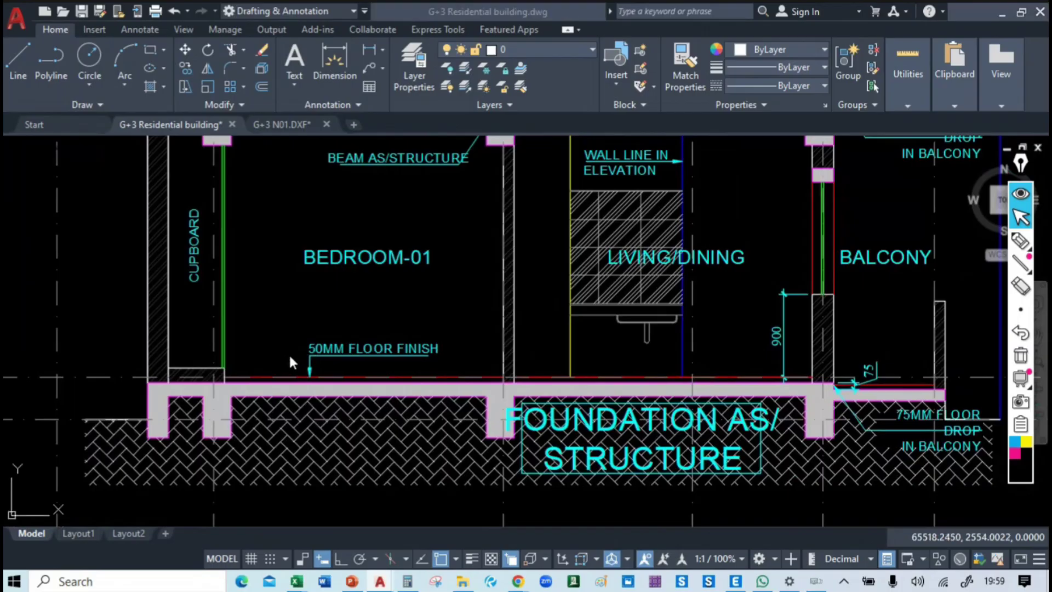
Step: Switch to the Master Class folder in File Explorer and open the Dead load & live load calculations and Super-dead load calculation PDFs
key("super+Tab")
key("Right")
key("Return")
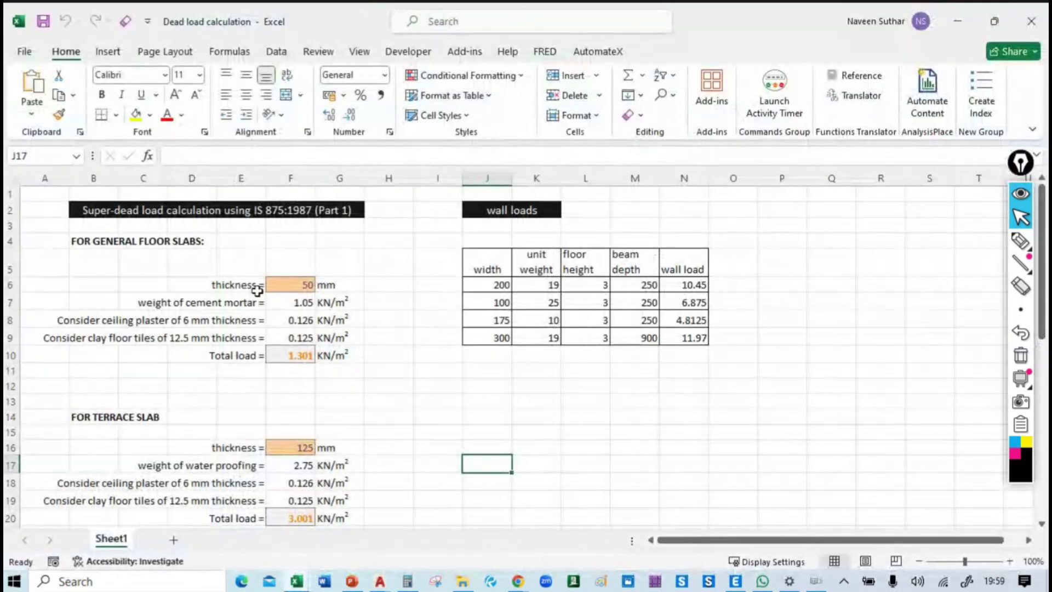
left_click(457, 528)
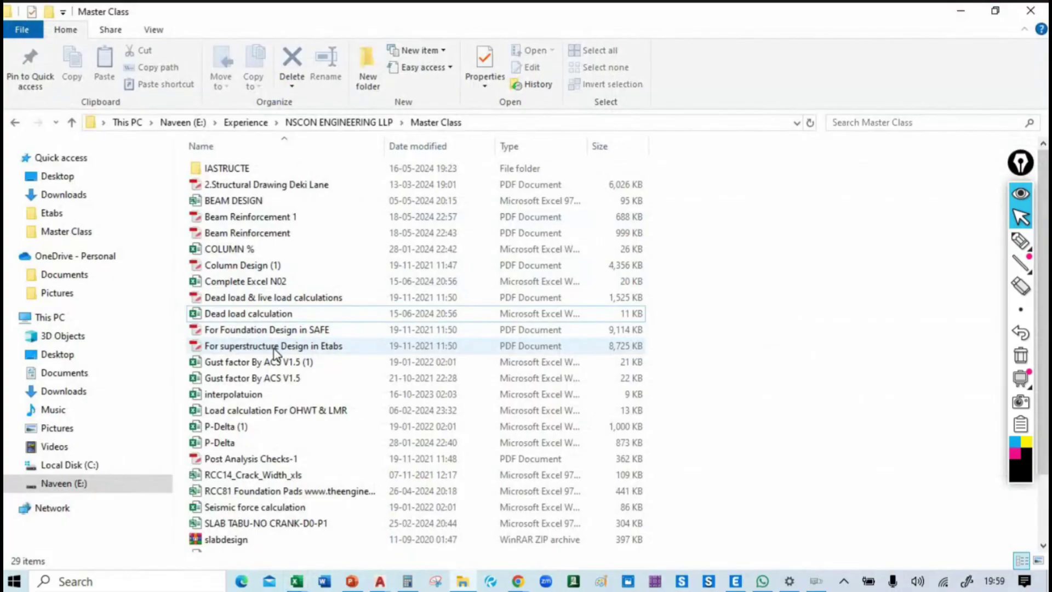
left_click(265, 300)
scroll(288, 400, "down", 2)
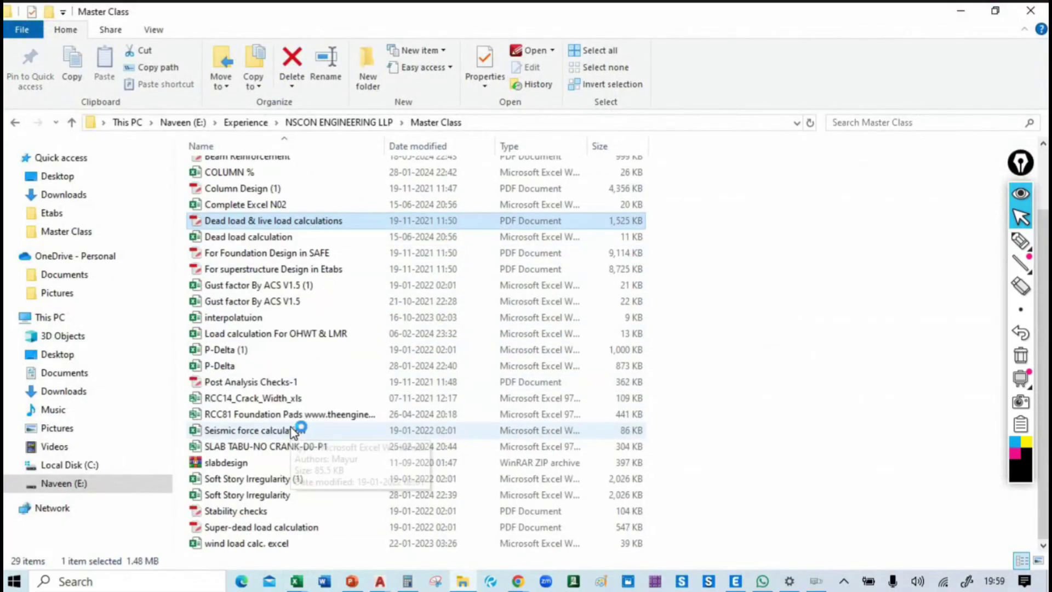
left_click(288, 527)
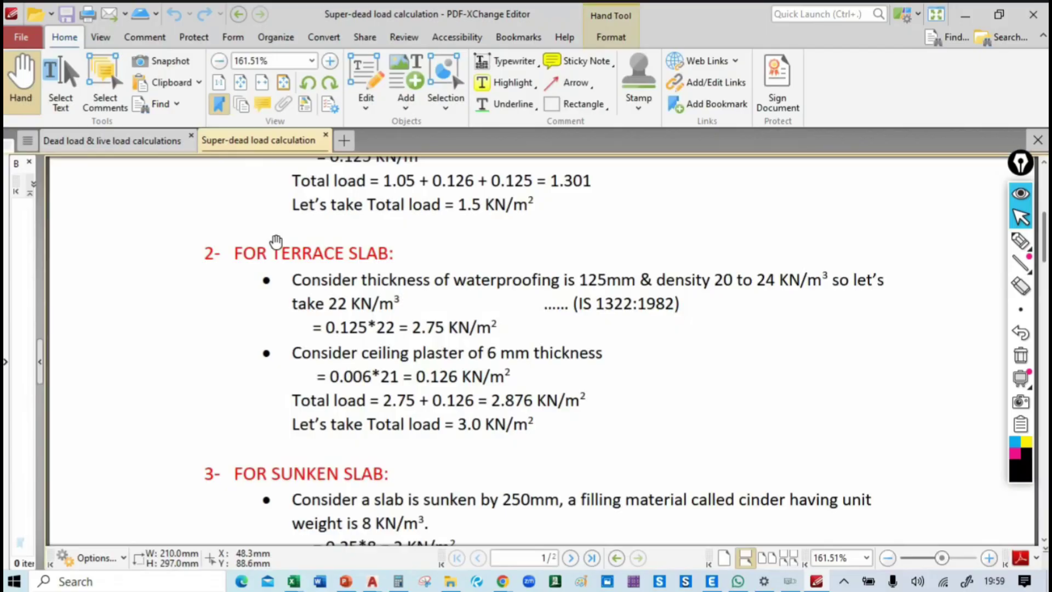
Step: Encircle the For General Floor Slabs heading in the Super-dead load calculation PDF with the Pencil tool
scroll(529, 300, "up", 4)
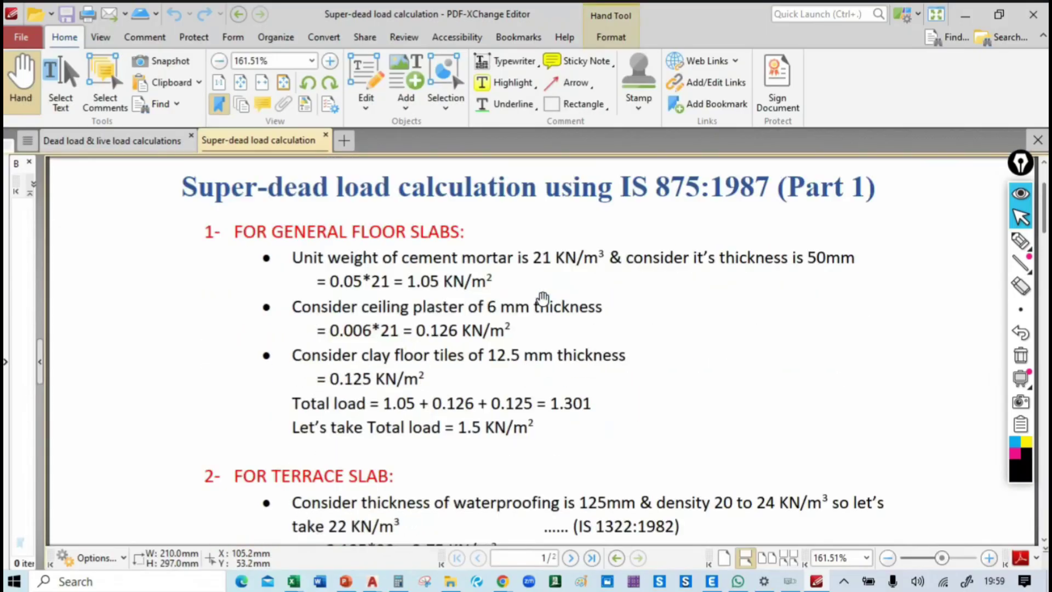
scroll(542, 297, "up", 1)
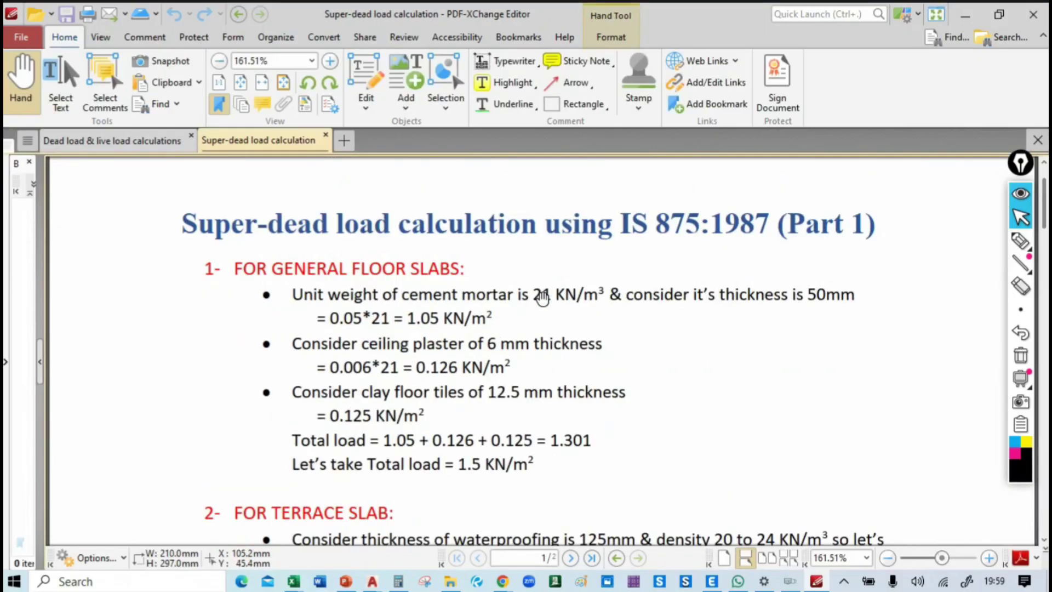
left_click(148, 37)
left_click(570, 63)
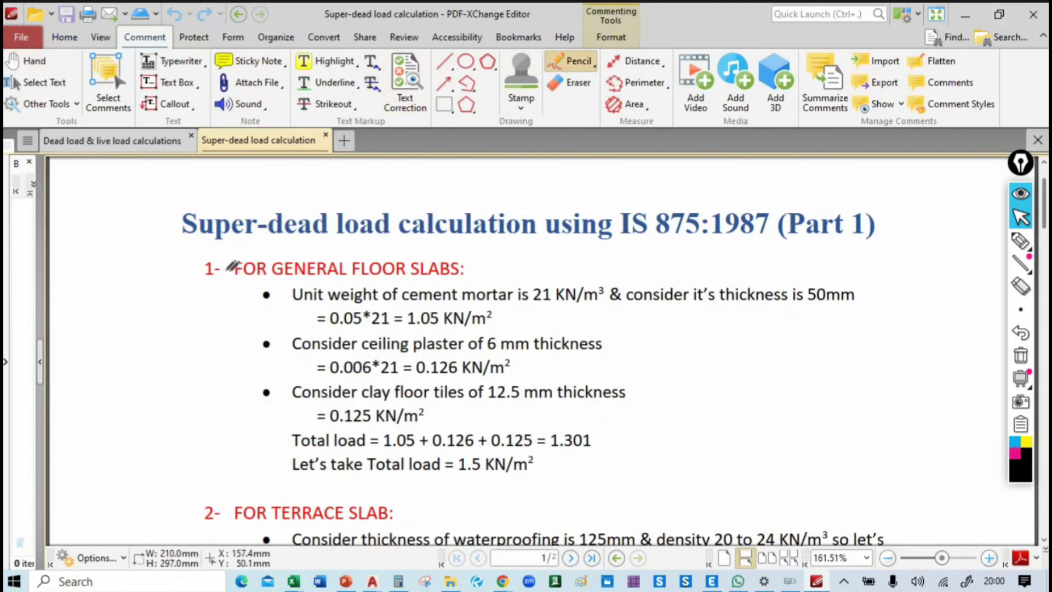
mouse_move(237, 276)
left_mouse_down()
mouse_move(419, 279)
mouse_move(268, 247)
mouse_move(249, 279)
left_mouse_up()
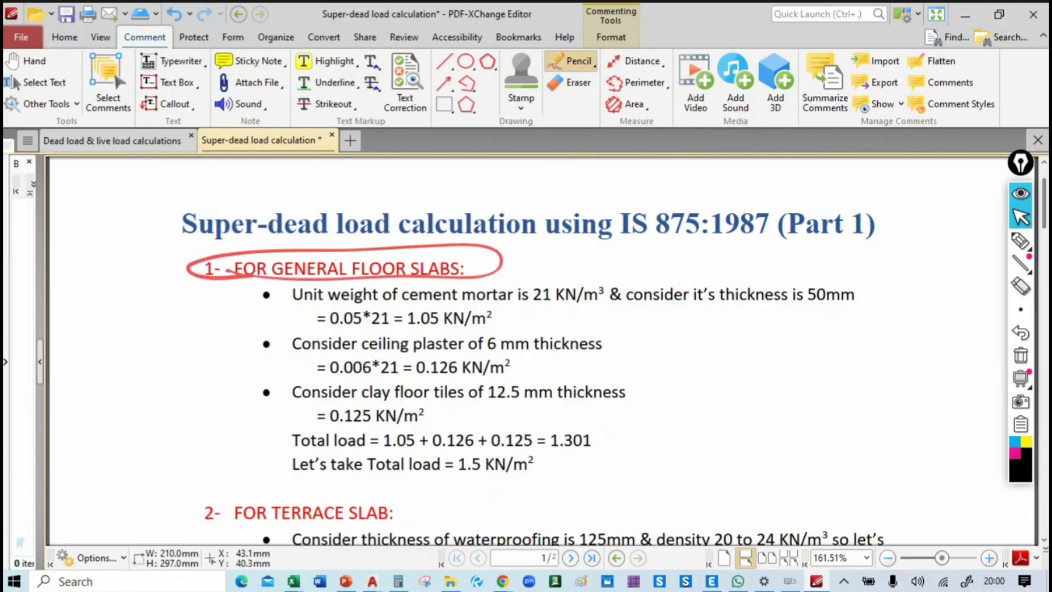
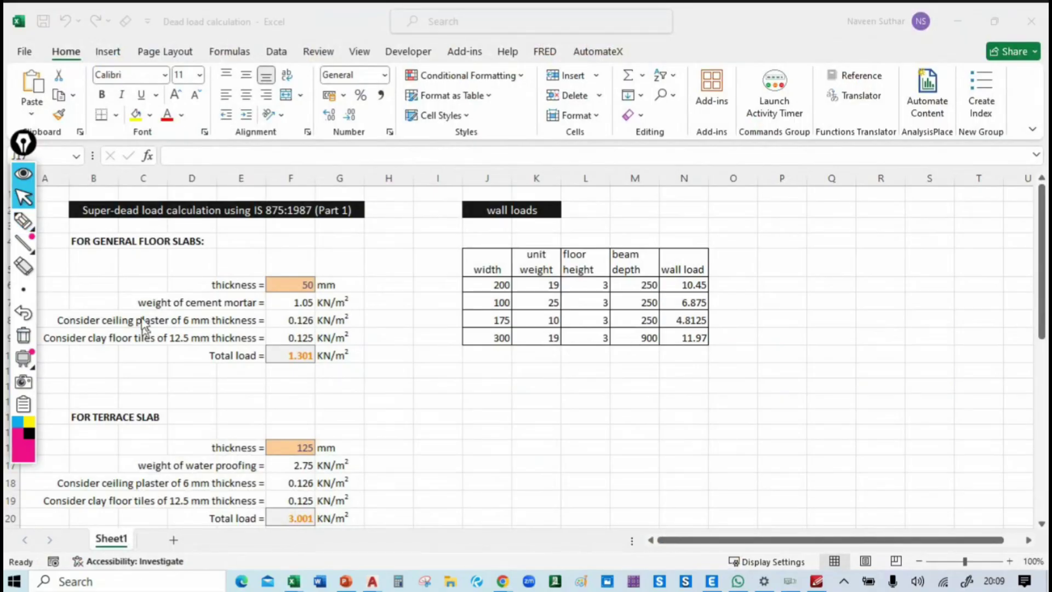
Step: Set the general floor slab thickness to 100 mm in the Dead load calculation workbook and check the total load
left_click(296, 286)
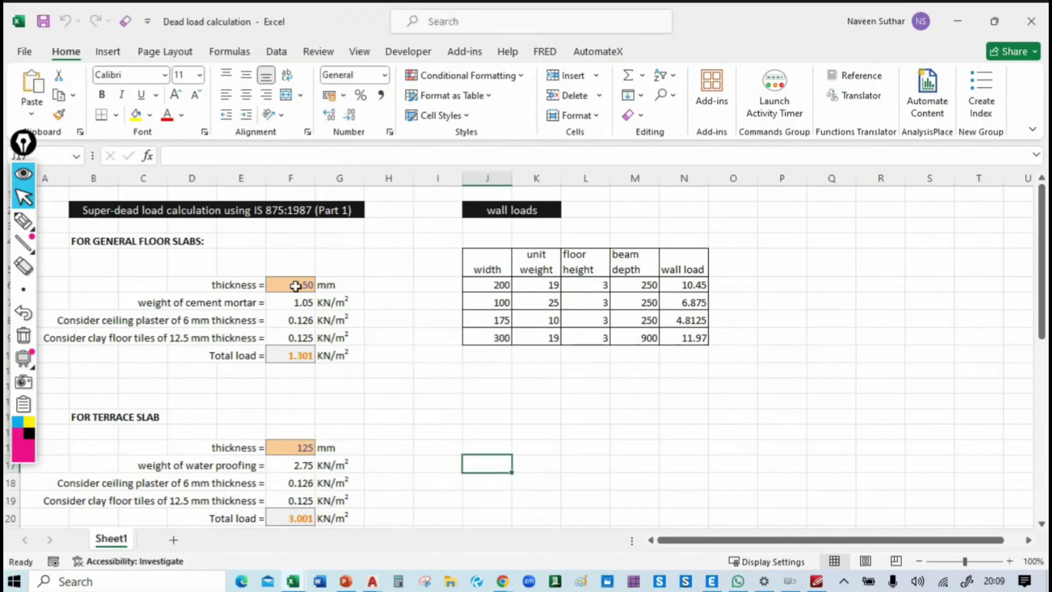
left_click(296, 286)
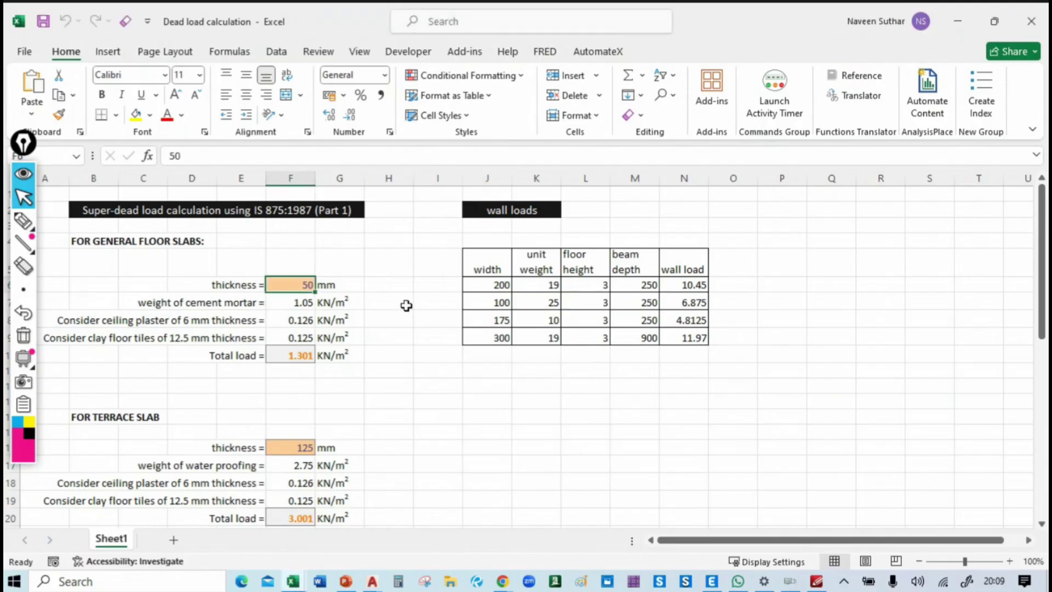
type("10")
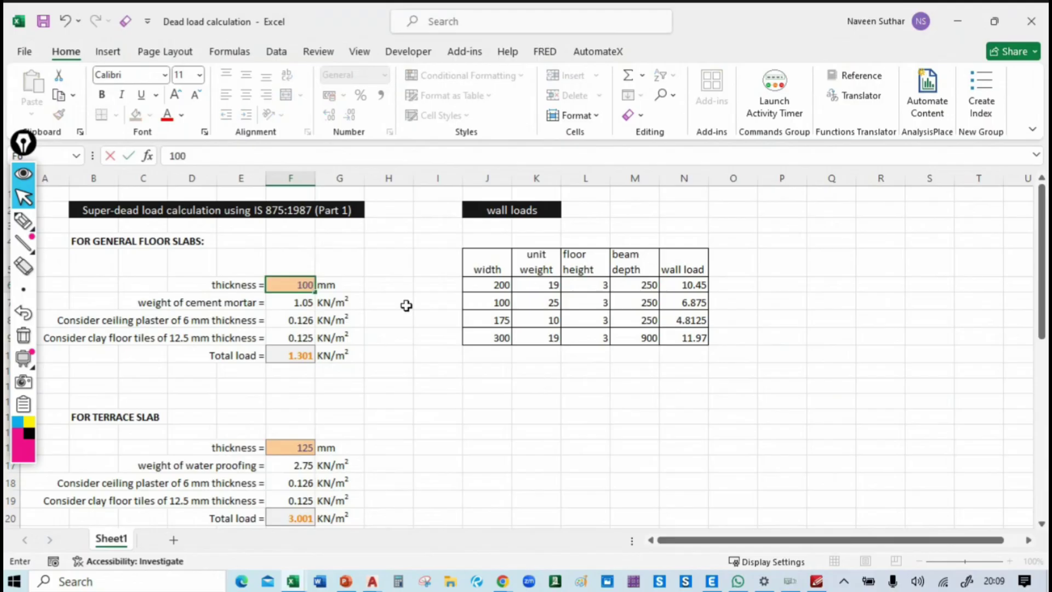
type("0")
key("Return")
left_click(300, 355)
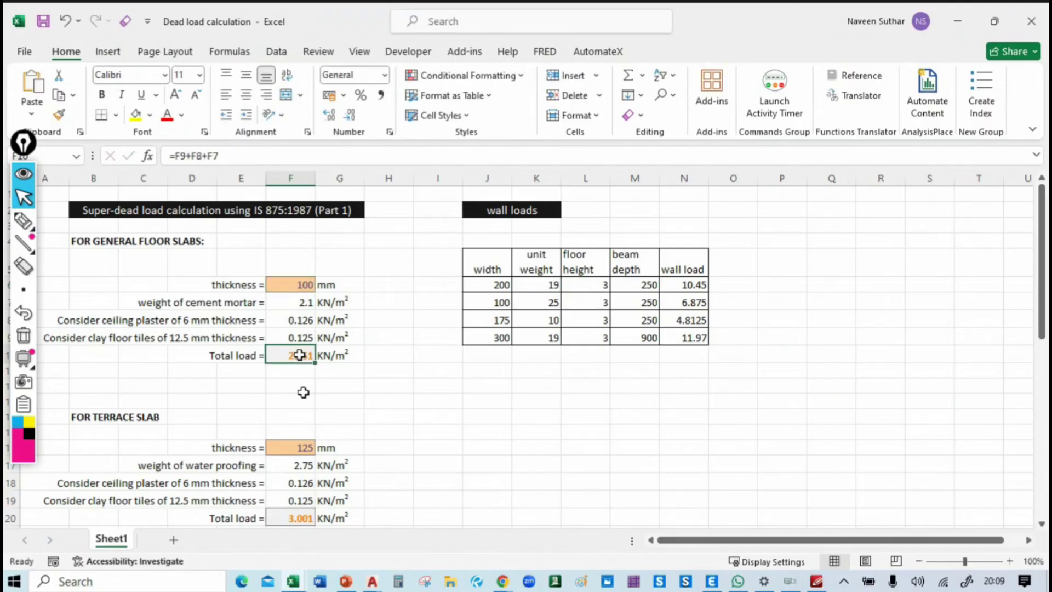
Step: Set the general floor slab thickness to 50 mm and check the section's total load
left_click(287, 284)
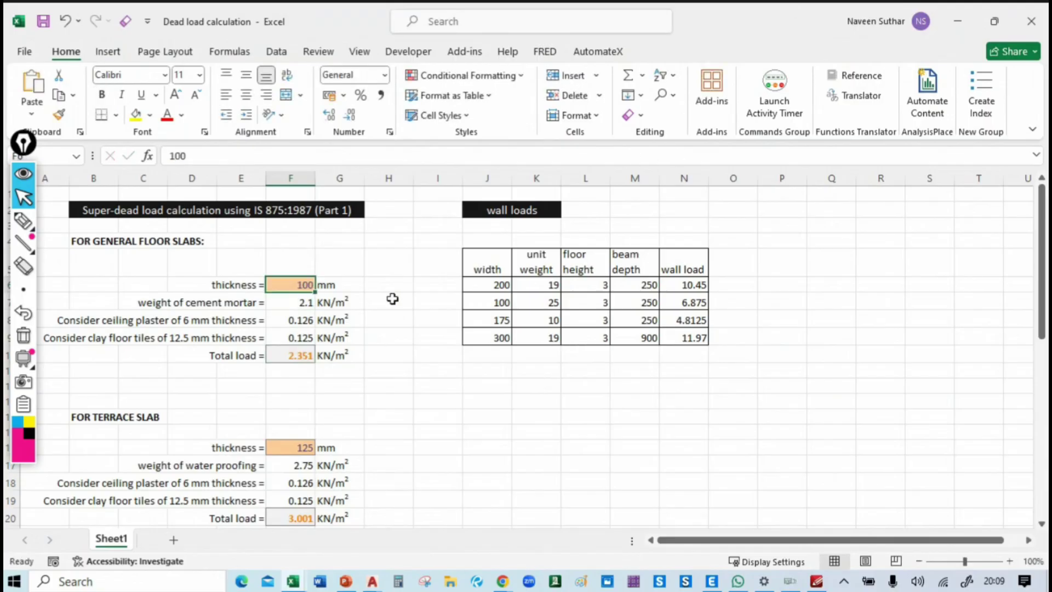
type("50")
key("Return")
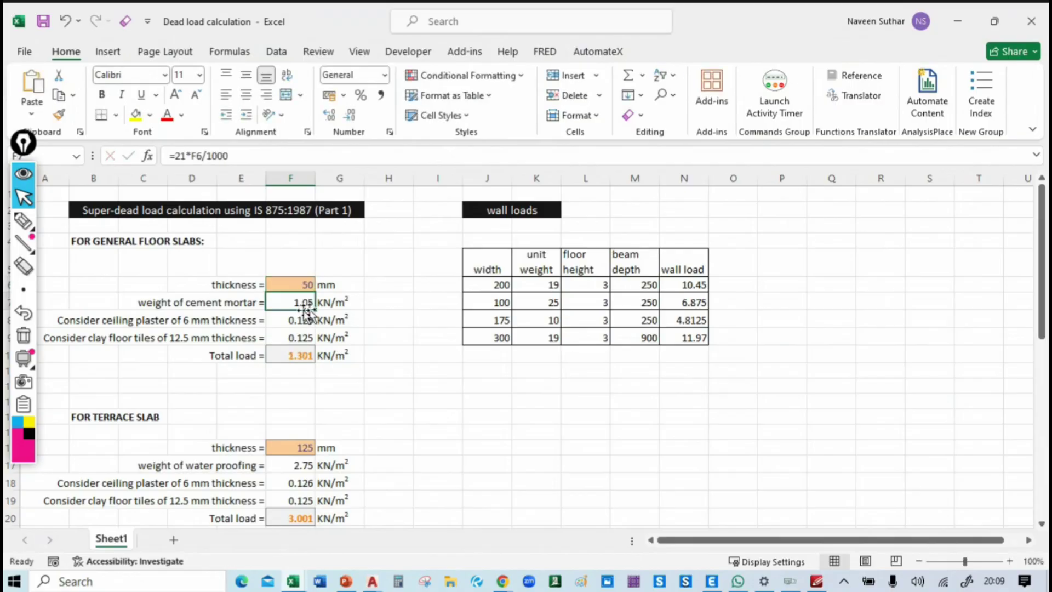
left_click(301, 282)
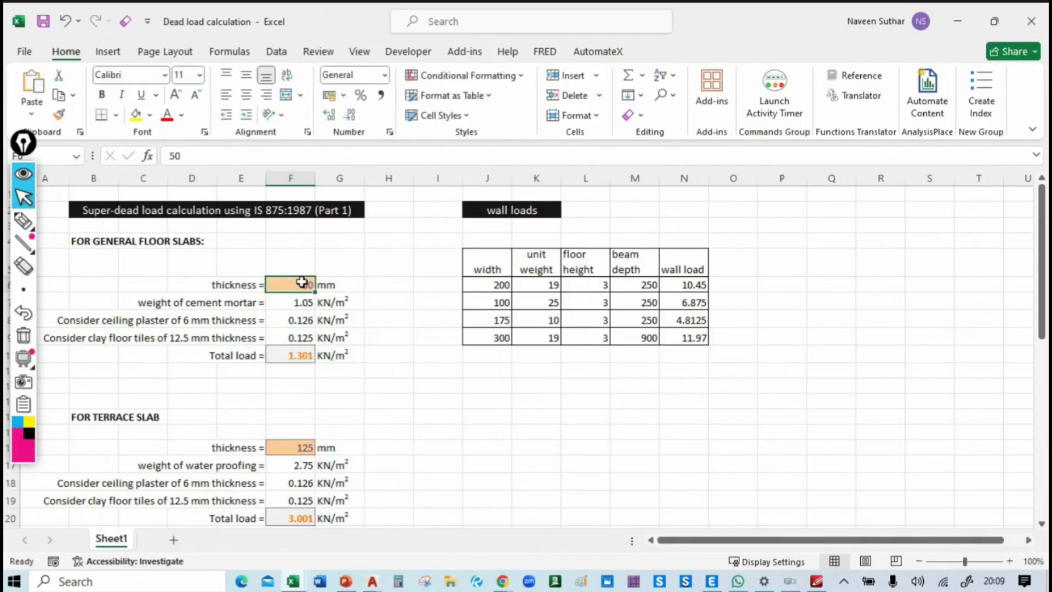
left_click(295, 355)
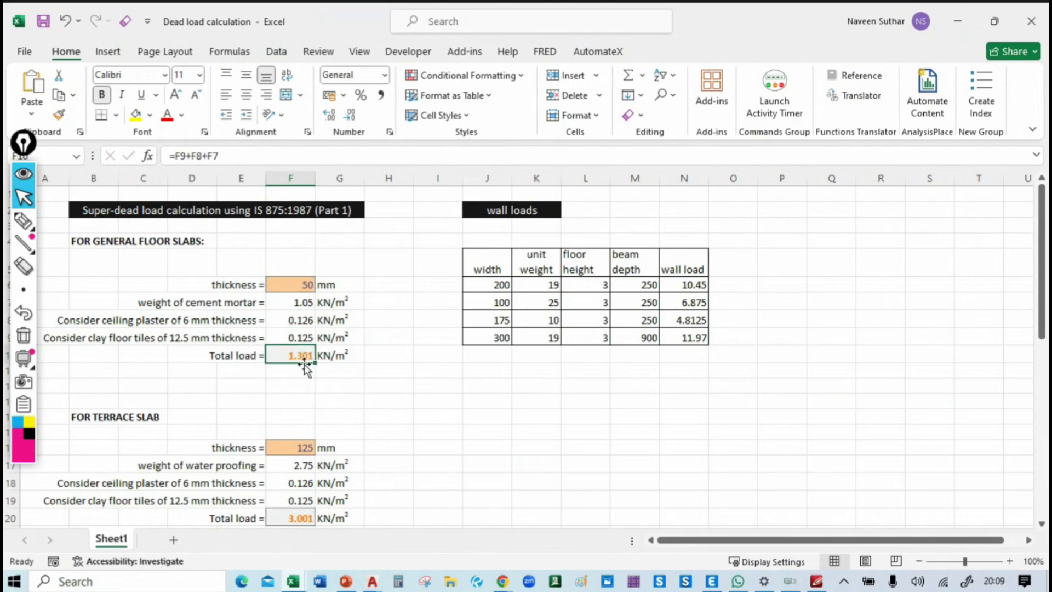
Step: Switch to ETABS and look over the slab panels in the Story1 plan view
key("alt+Tab")
key("alt+Tab")
key("alt+Tab")
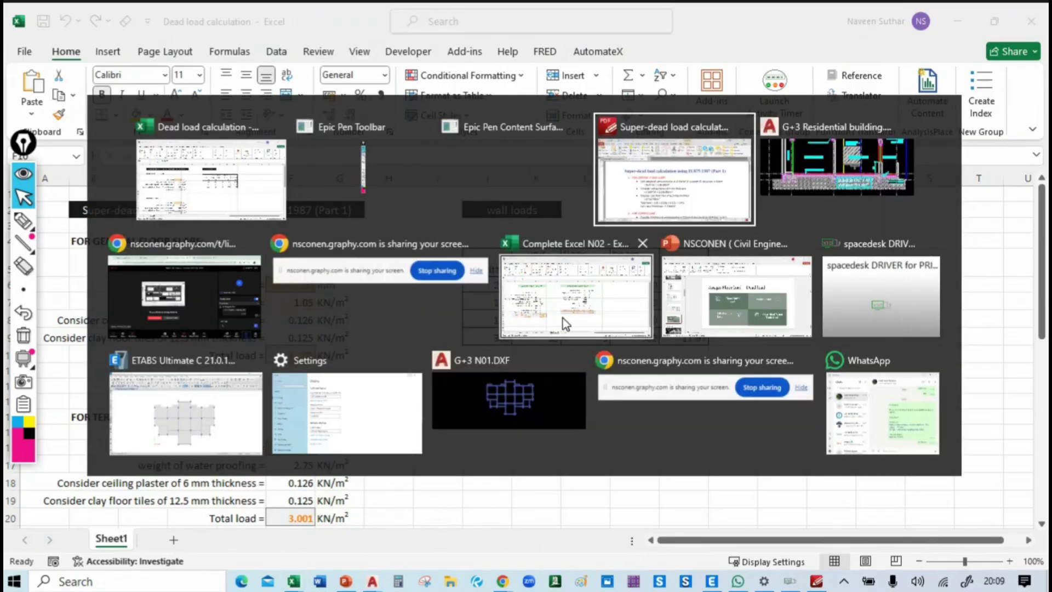
left_click(179, 423)
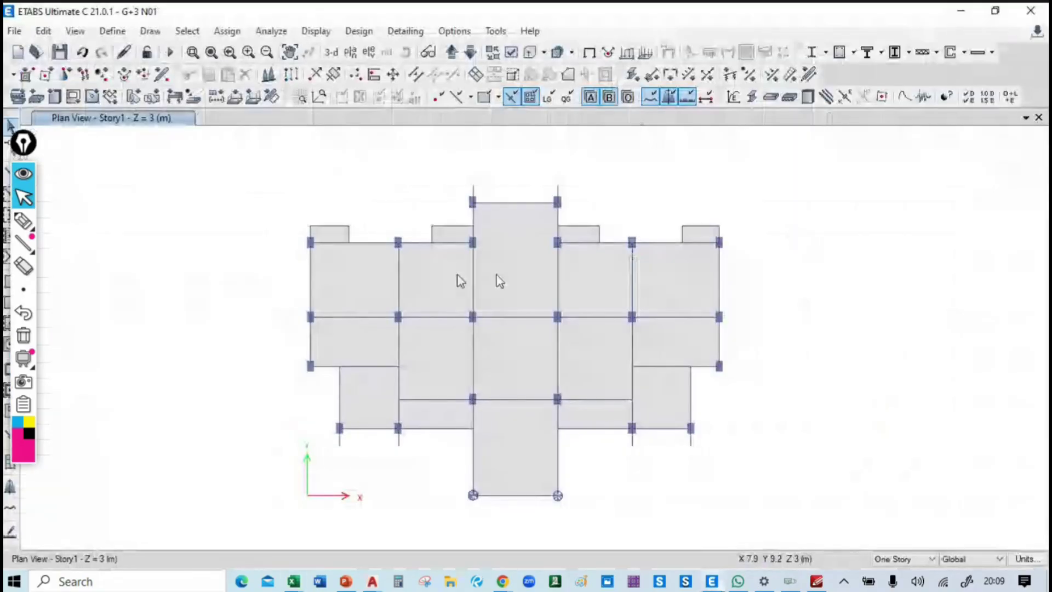
middle_click_drag(472, 307, 596, 294)
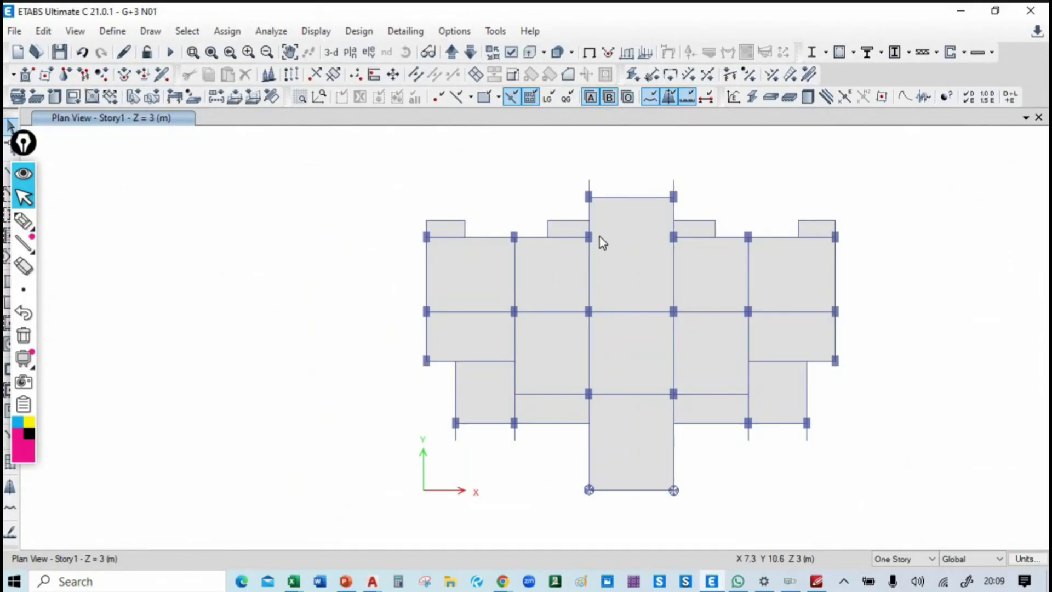
key("alt+Tab")
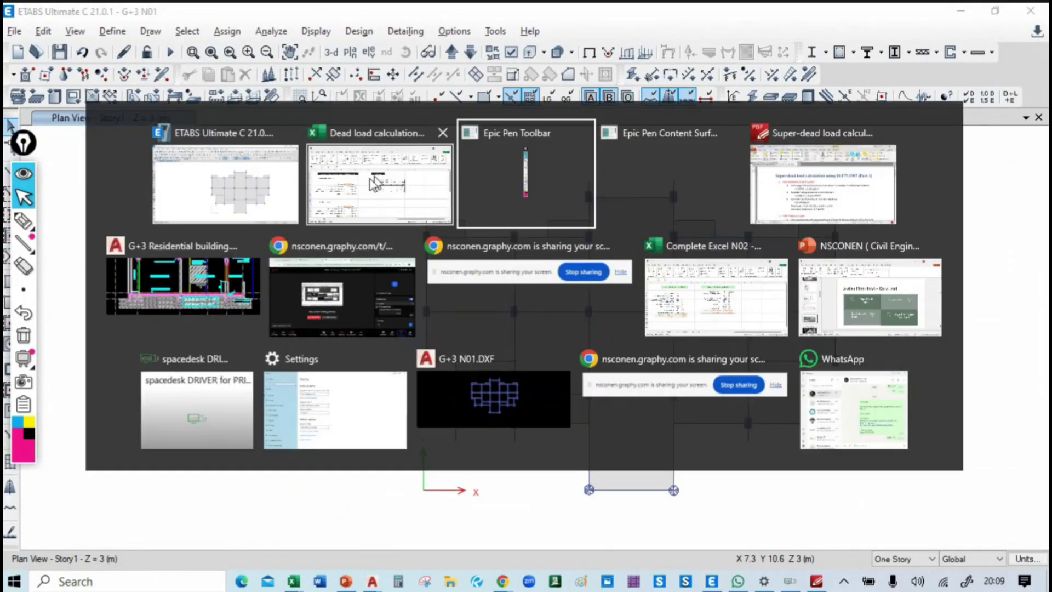
left_click(224, 198)
key("alt+Tab")
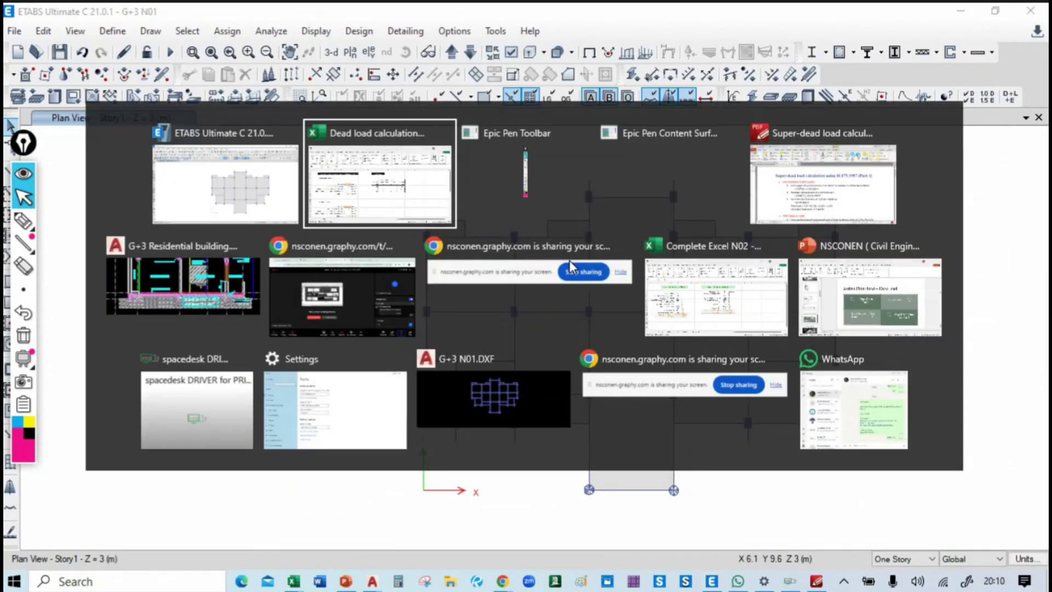
left_click(242, 173)
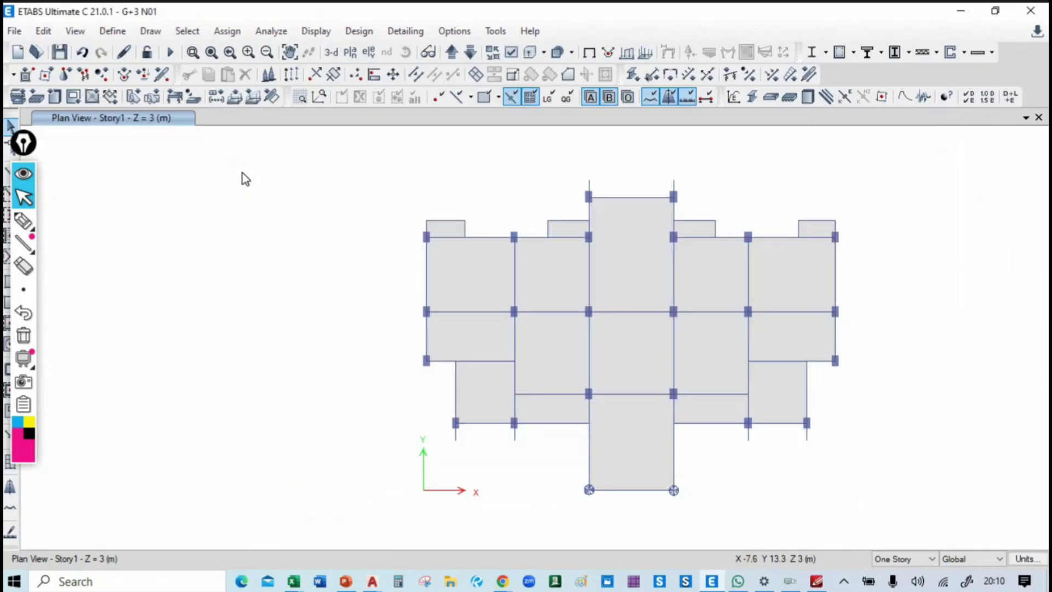
Step: Switch to the G+3 Residential building drawing in AutoCAD and delete the grid and dimensions around the Ground Floor Plan
key("alt+Tab")
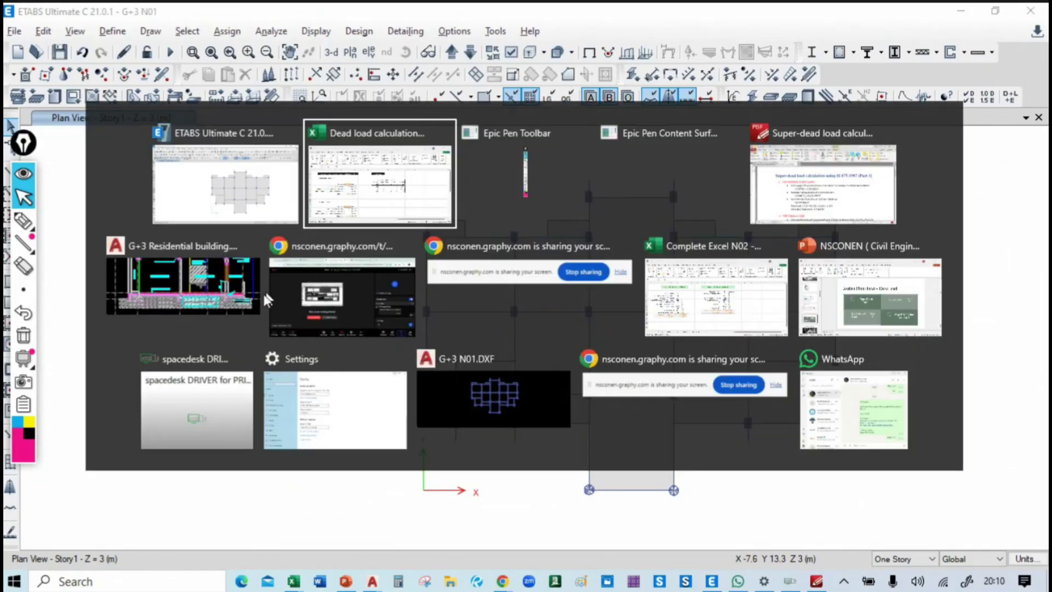
left_click(213, 300)
scroll(489, 348, "down", 6)
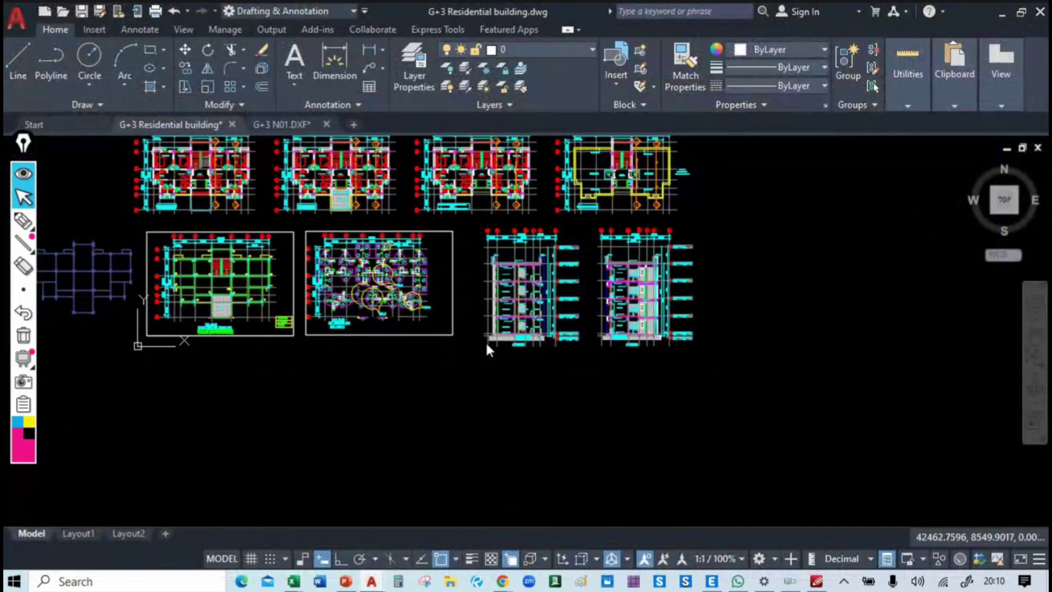
left_click(413, 194)
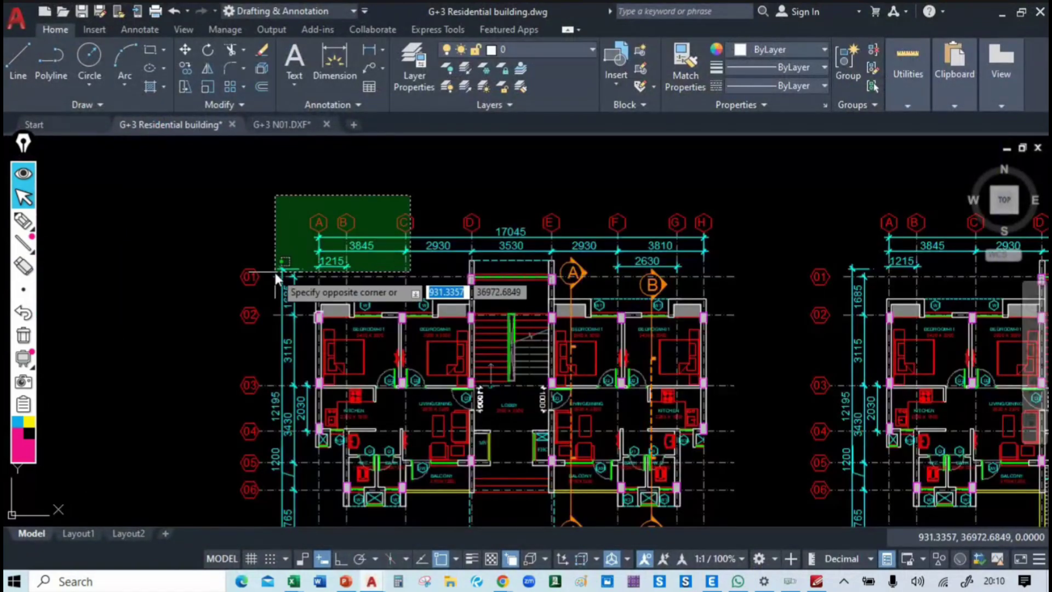
left_click(274, 278)
key("Delete")
Step: Delete the section markers below the ground floor plan along with its title and area label
middle_click_drag(349, 275, 359, 180)
left_click(693, 429)
left_click(572, 475)
key("Delete")
left_click(435, 441)
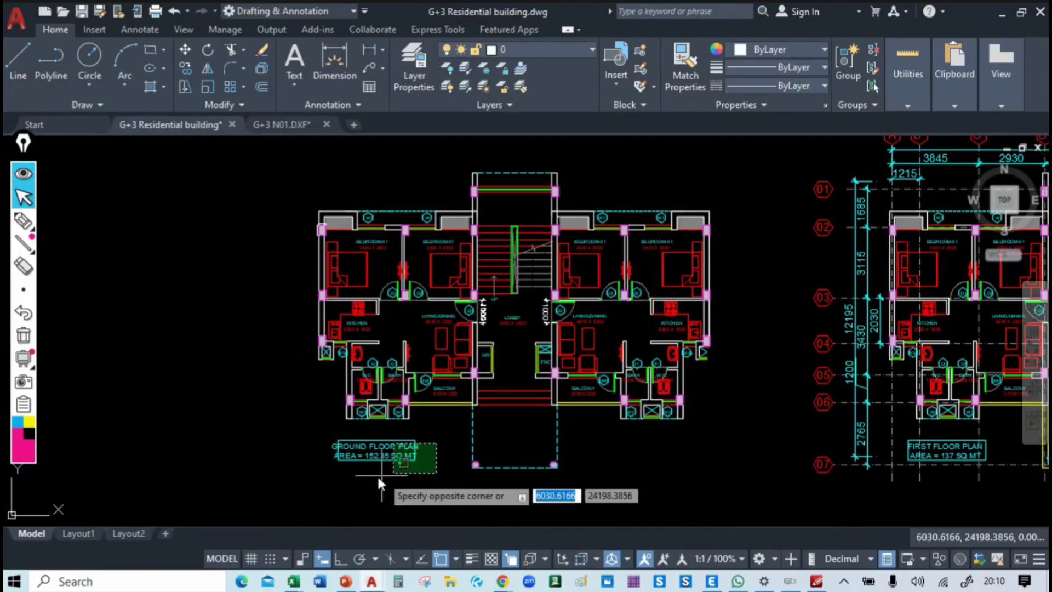
left_click(354, 475)
key("Delete")
Step: Move the whole ground floor plan by its upper-left column corner onto the matching column of the ground floor roof framing plan
left_click(289, 179)
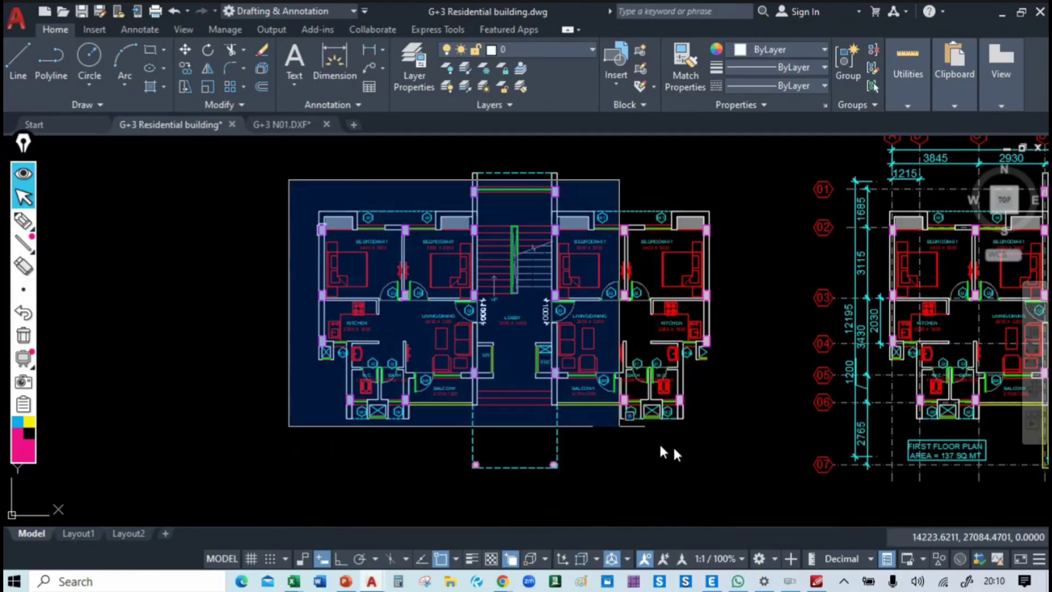
left_click(740, 485)
left_click(270, 153)
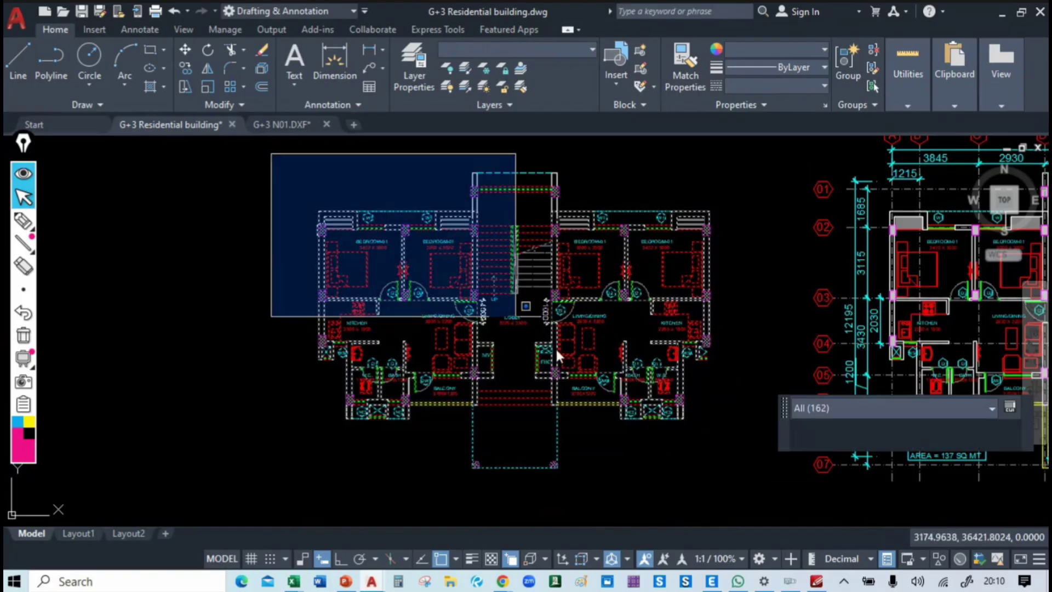
left_click(722, 486)
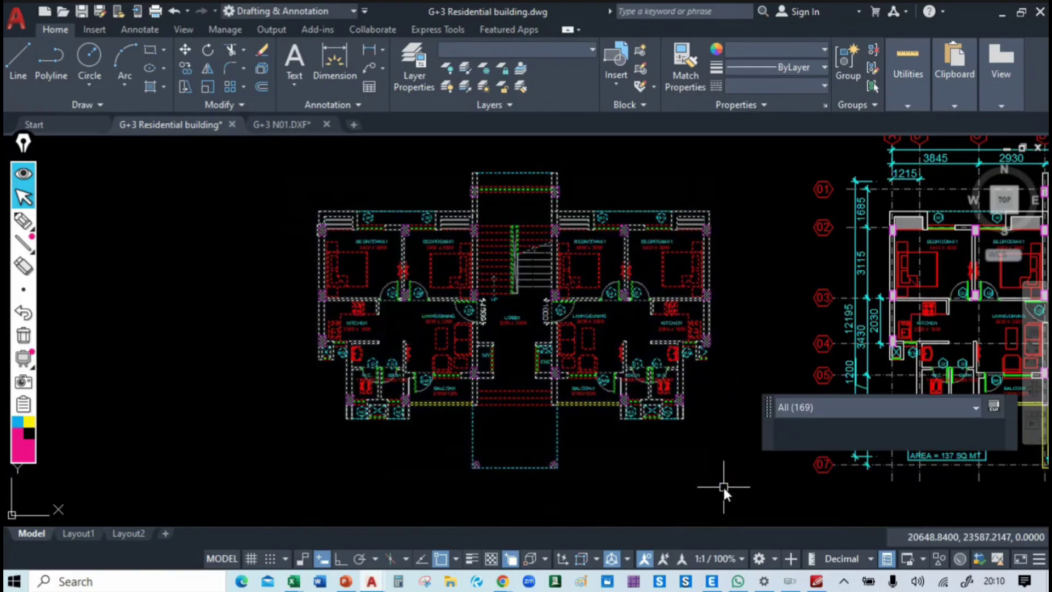
type("m")
key("Return")
scroll(329, 194, "up", 4)
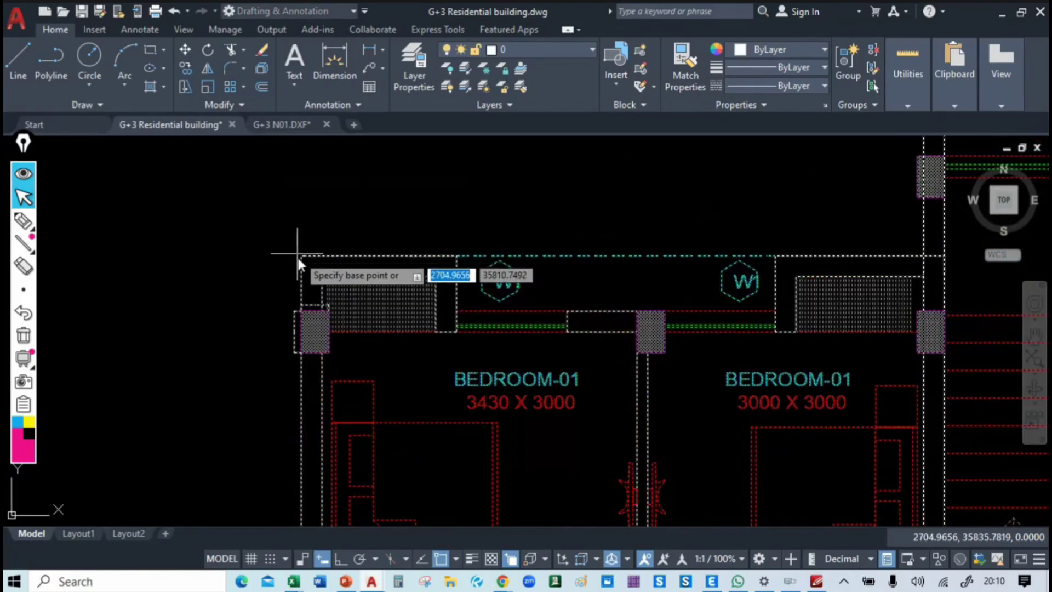
left_click(300, 310)
scroll(301, 309, "down", 5)
scroll(307, 328, "down", 2)
scroll(328, 404, "up", 8)
scroll(323, 354, "down", 1)
left_click(329, 346)
Step: Examine the kitchens, bedrooms, toilets, balconies, lobby and staircase on the overlaid framing plan, and return to the ETABS Story1 plan
scroll(326, 337, "down", 6)
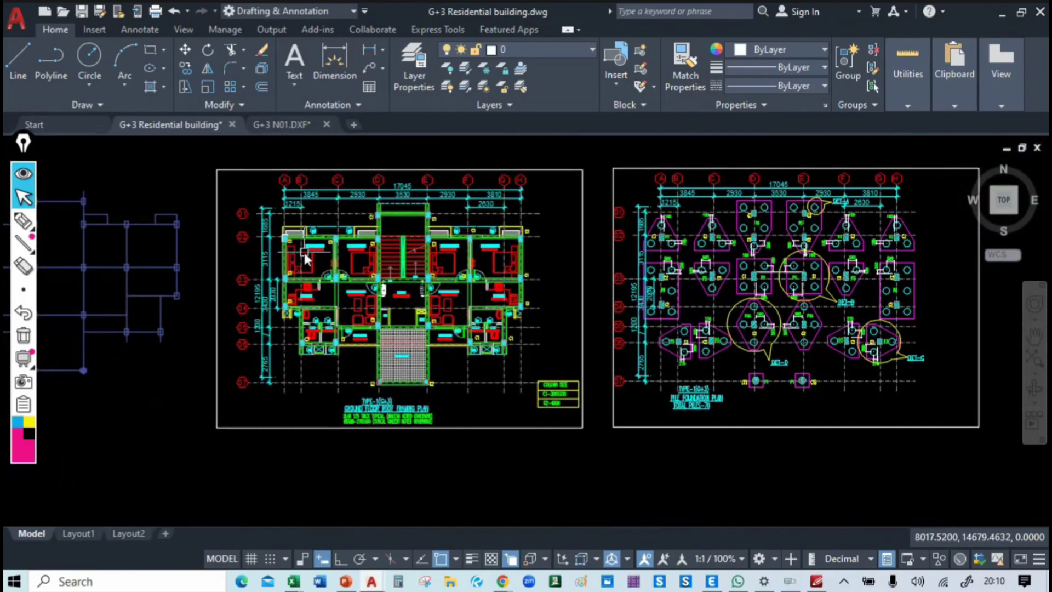
scroll(312, 312, "up", 5)
middle_click_drag(535, 374, 513, 225)
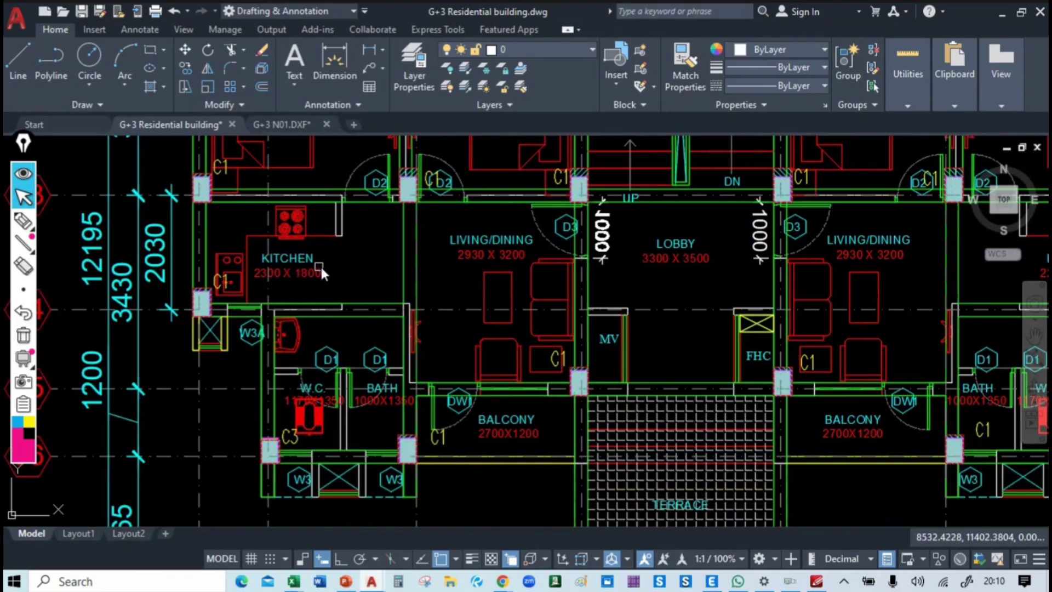
middle_click_drag(321, 264, 461, 435)
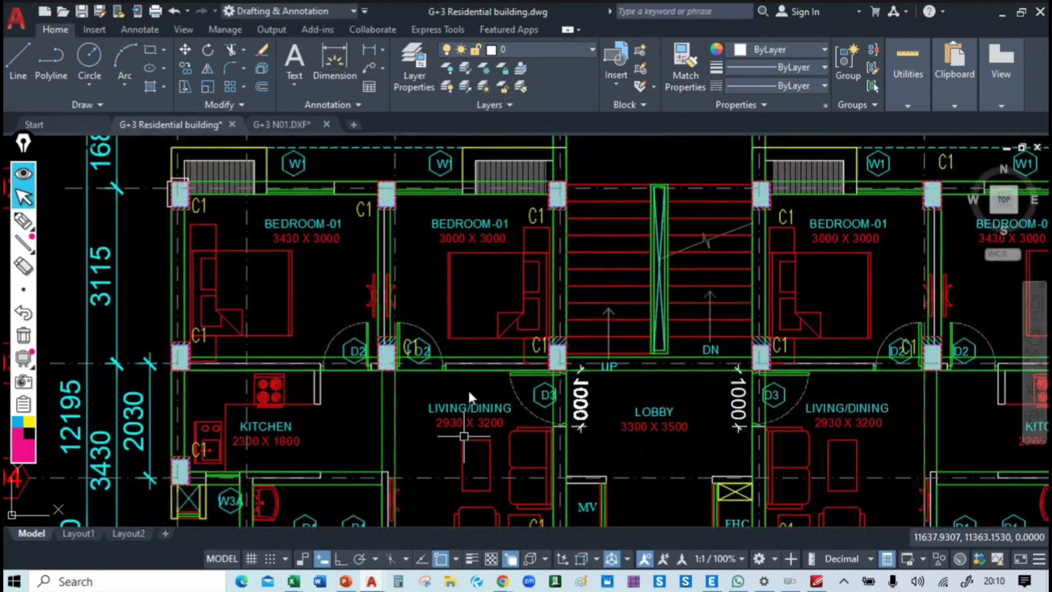
middle_click_drag(331, 362, 308, 172)
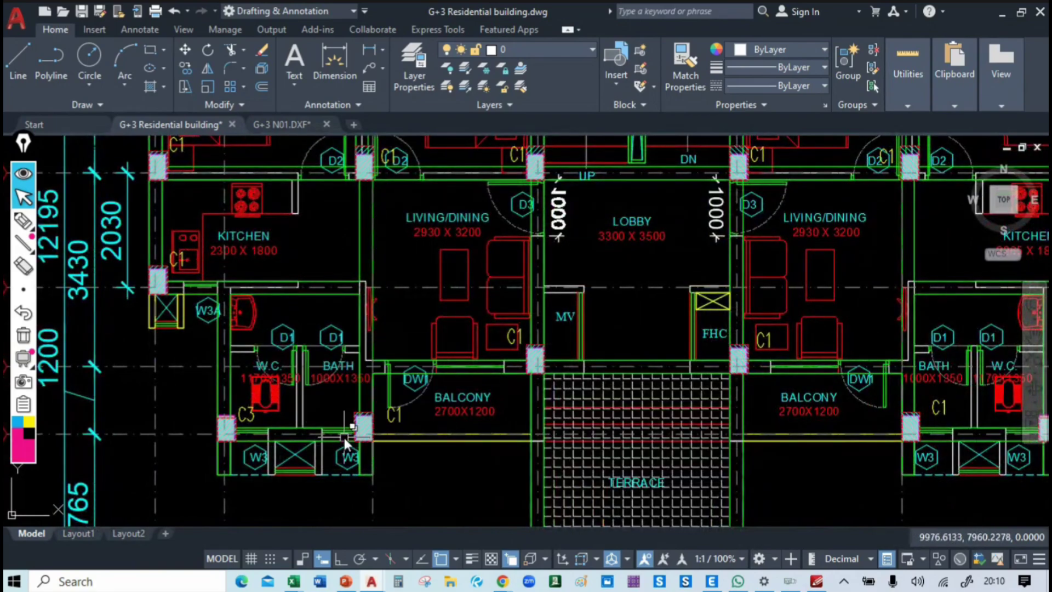
middle_click_drag(301, 313, 152, 354)
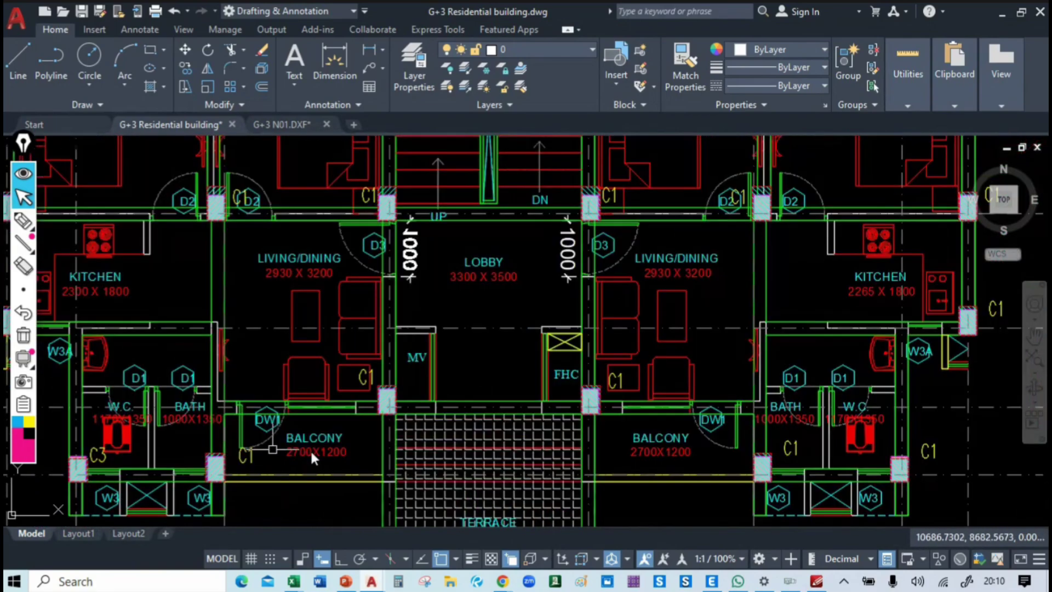
middle_click_drag(560, 386, 537, 500)
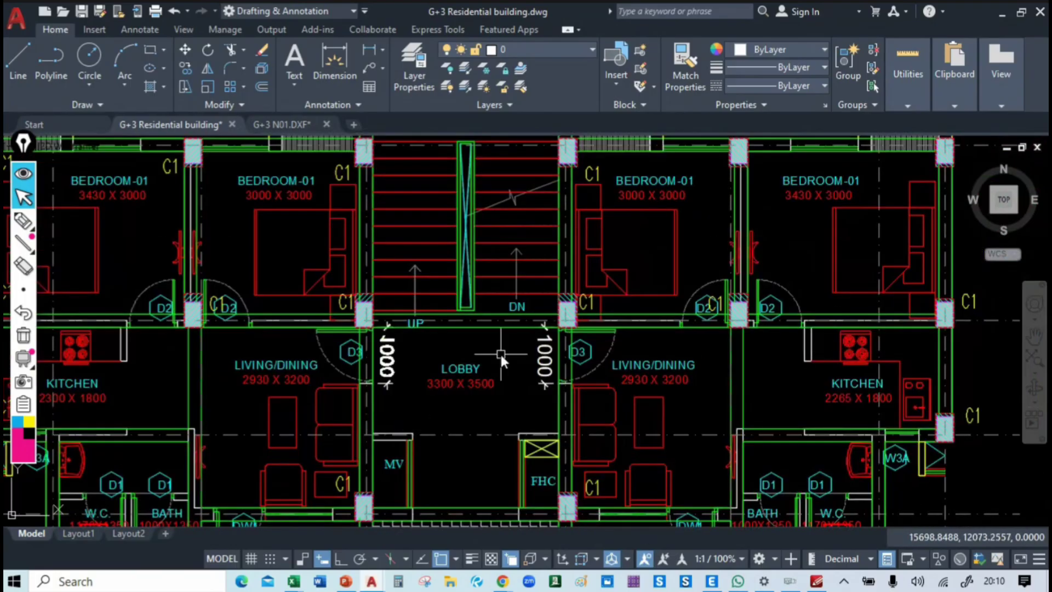
middle_click_drag(500, 354, 500, 481)
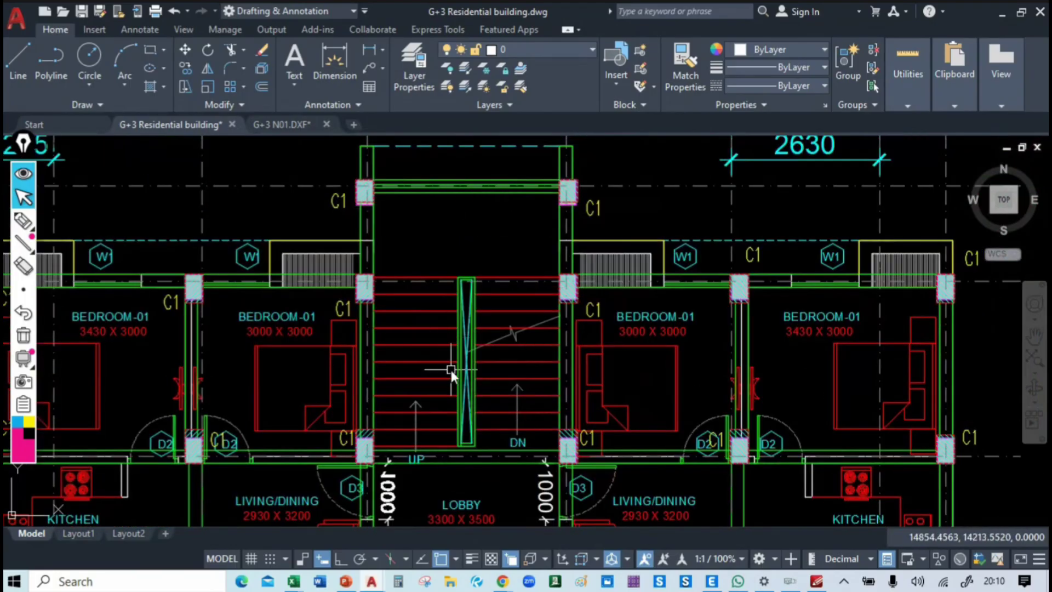
middle_click_drag(451, 371, 472, 380)
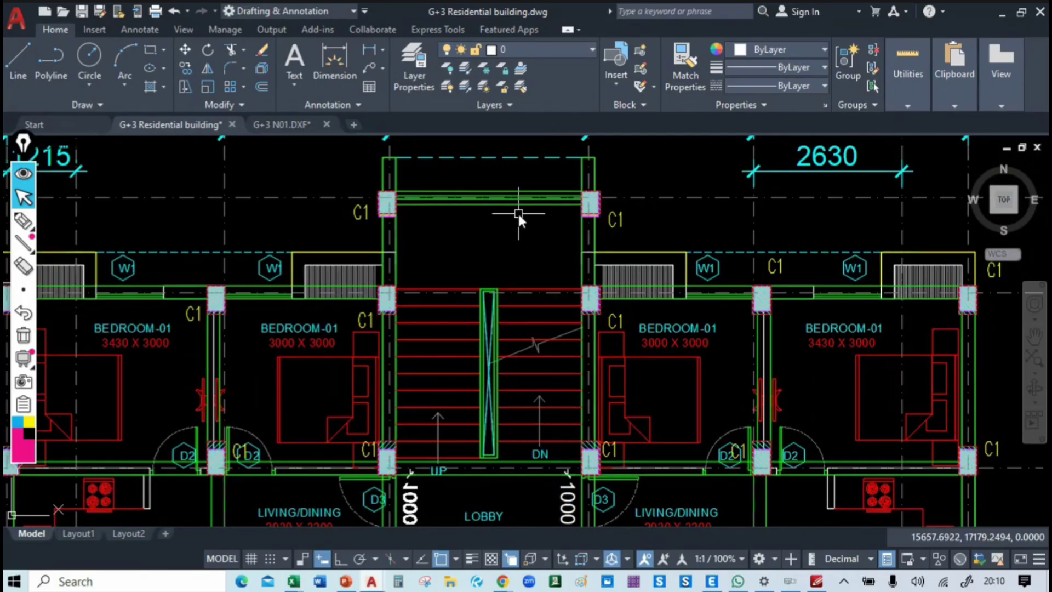
key("alt+Tab")
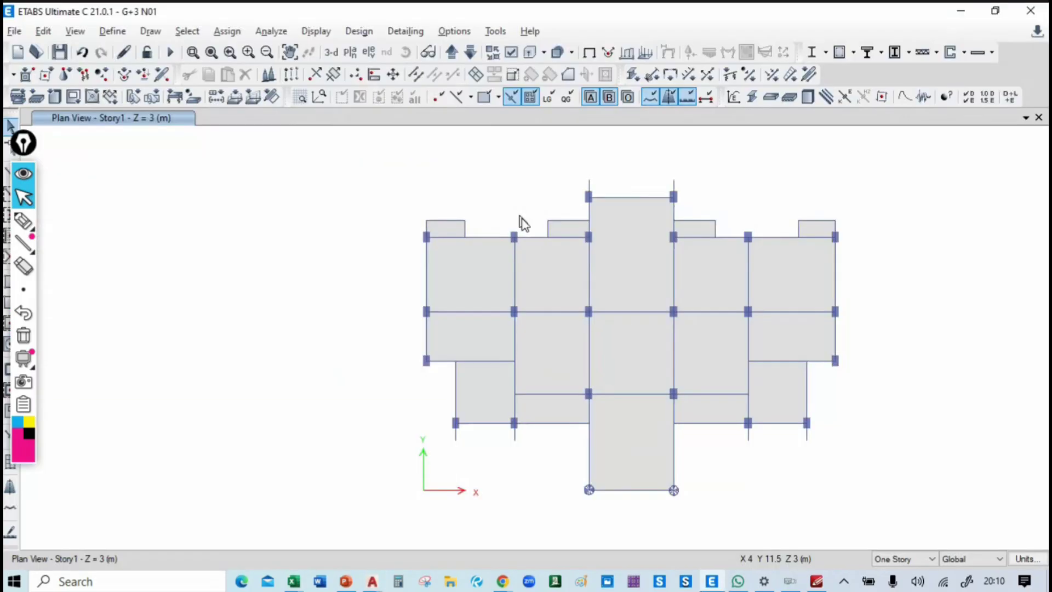
middle_click_drag(633, 300, 589, 297)
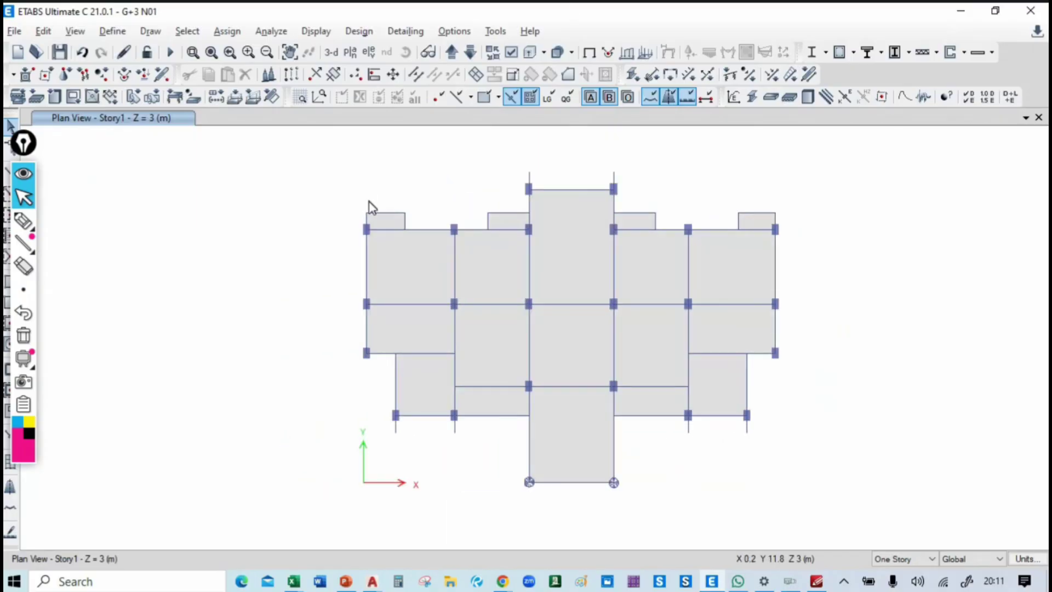
Step: Try to select all floor objects on Story1 by object type
left_click(187, 31)
mouse_move(199, 51)
left_click(382, 173)
left_click_drag(489, 125, 207, 136)
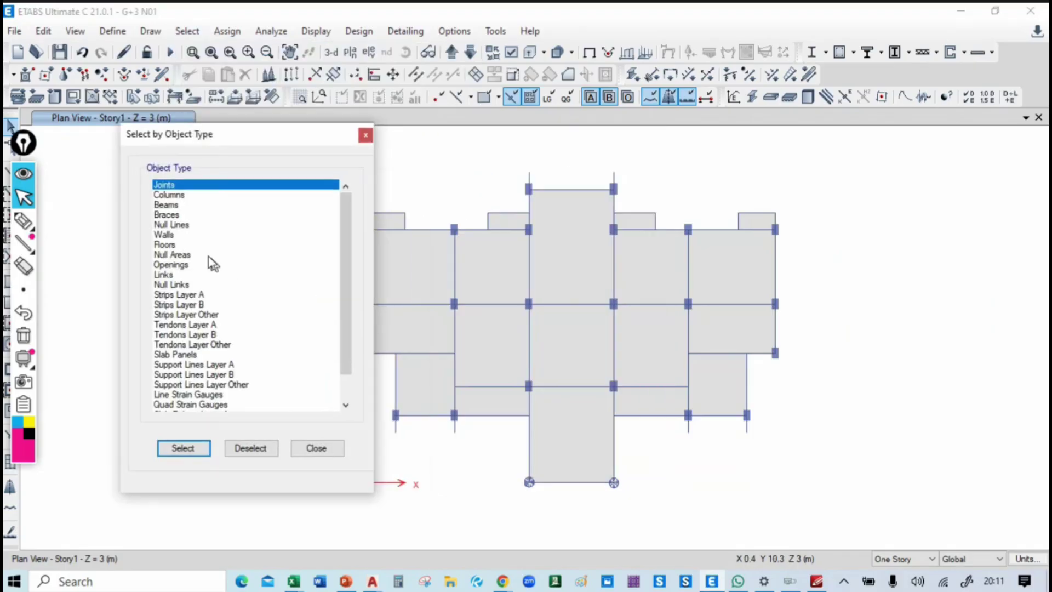
left_click(186, 244)
left_click(182, 447)
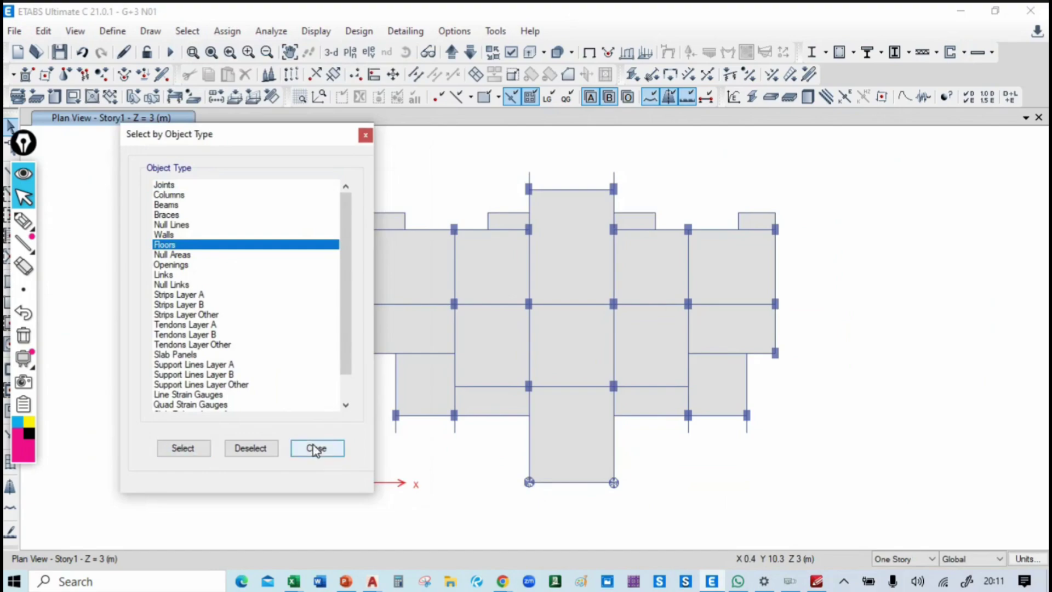
left_click(317, 447)
Step: Select all Floors objects by object type and deselect the staircase slab panel at the upper centre of the plan
left_click(186, 31)
mouse_move(213, 51)
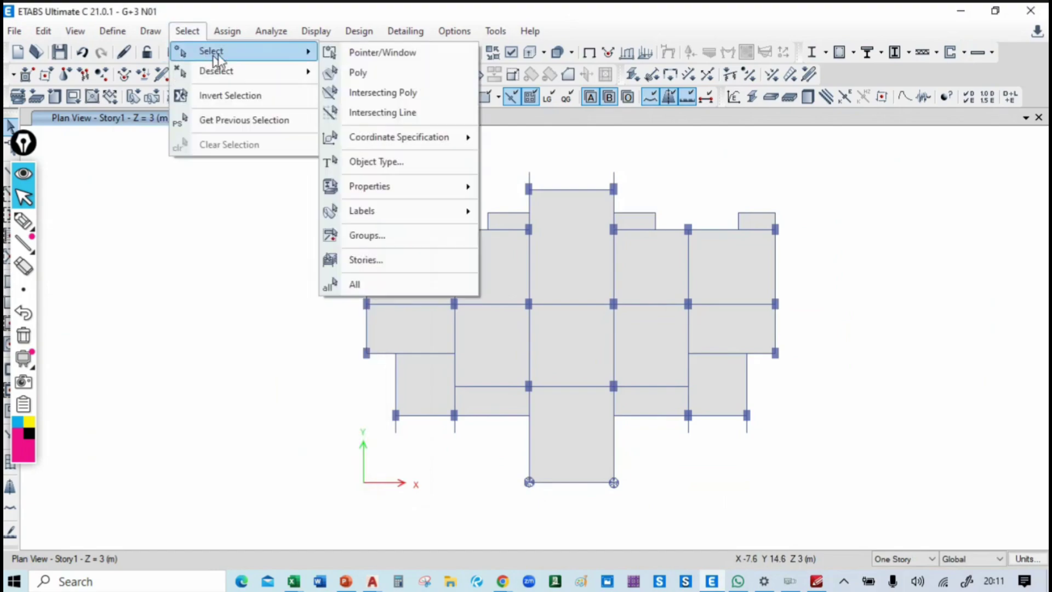
left_click(370, 162)
left_click(185, 244)
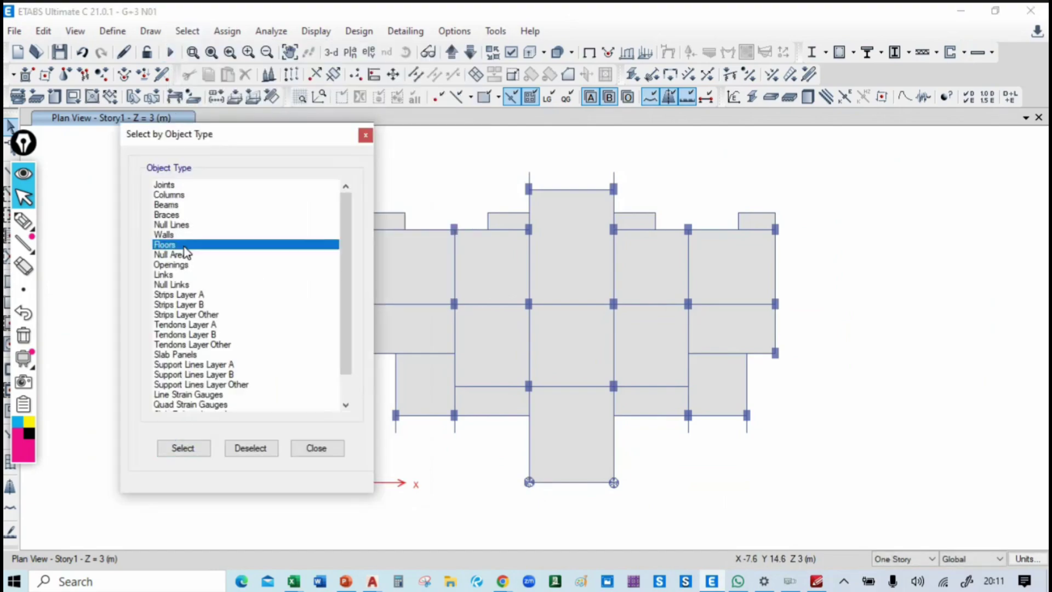
left_click(186, 448)
left_click(322, 448)
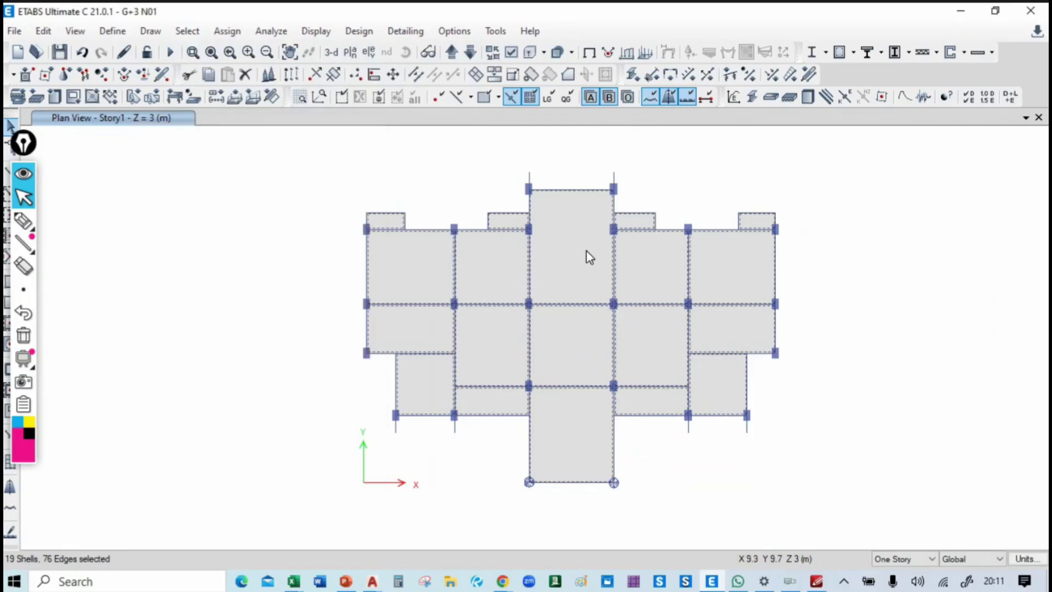
left_click(566, 263)
Step: Check the staircase bay between grids D and E in the AutoCAD drawing and return to ETABS
key("alt+Tab")
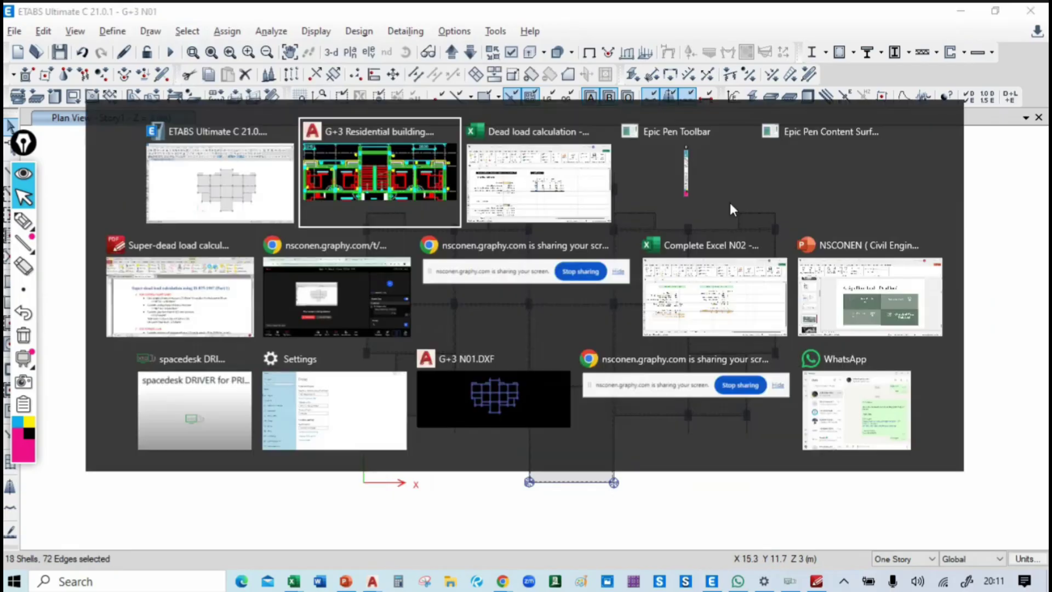
scroll(398, 298, "down", 5)
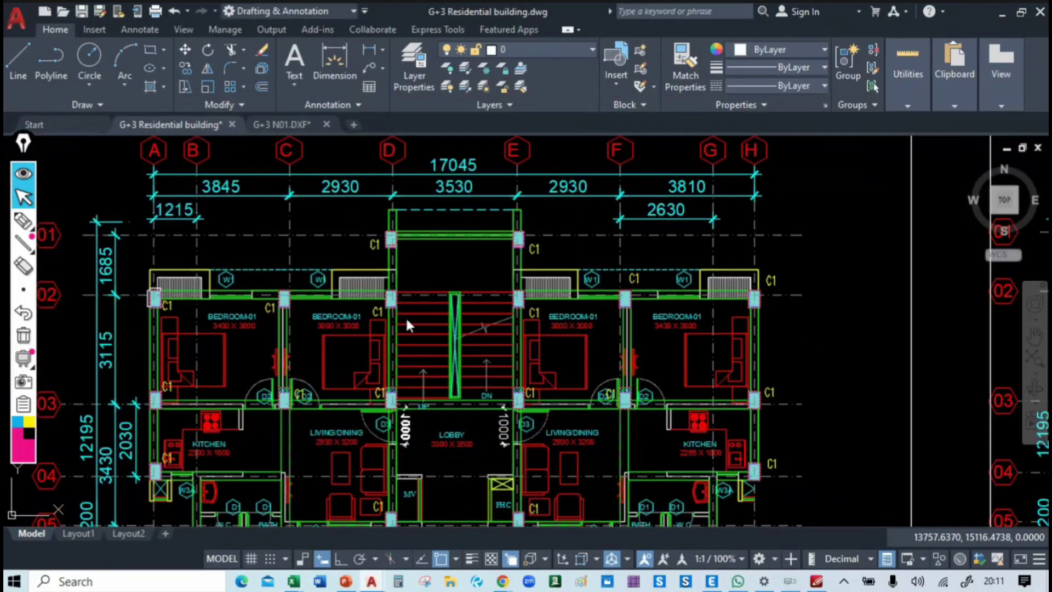
key("alt+Tab")
key("alt+Tab")
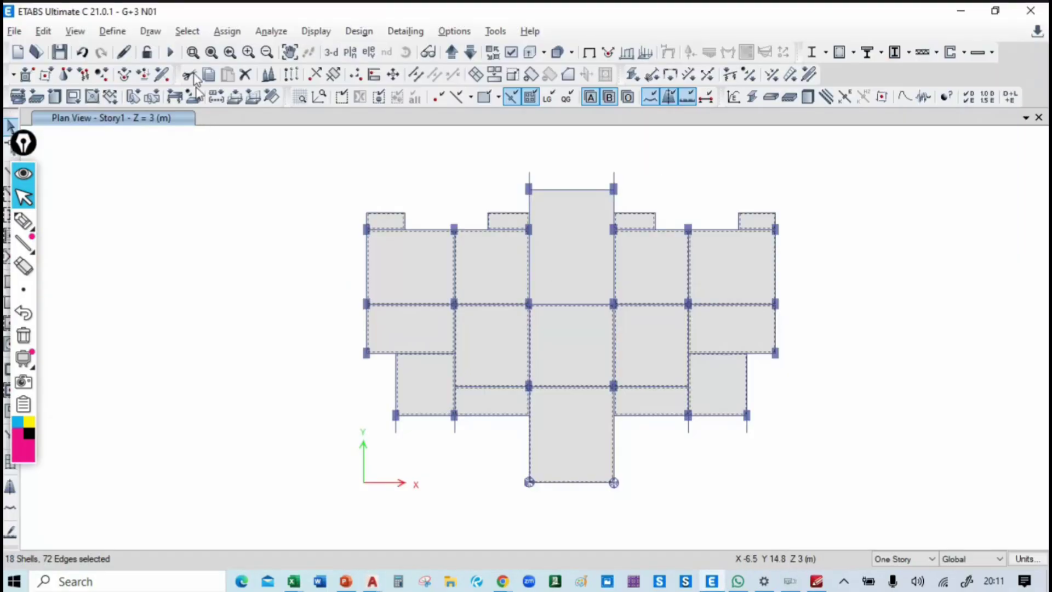
Step: Assign a uniform shell load of 1.5 kN/m² in the Gravity direction to the selected slabs under the FINISH load pattern
left_click(227, 31)
mouse_move(268, 113)
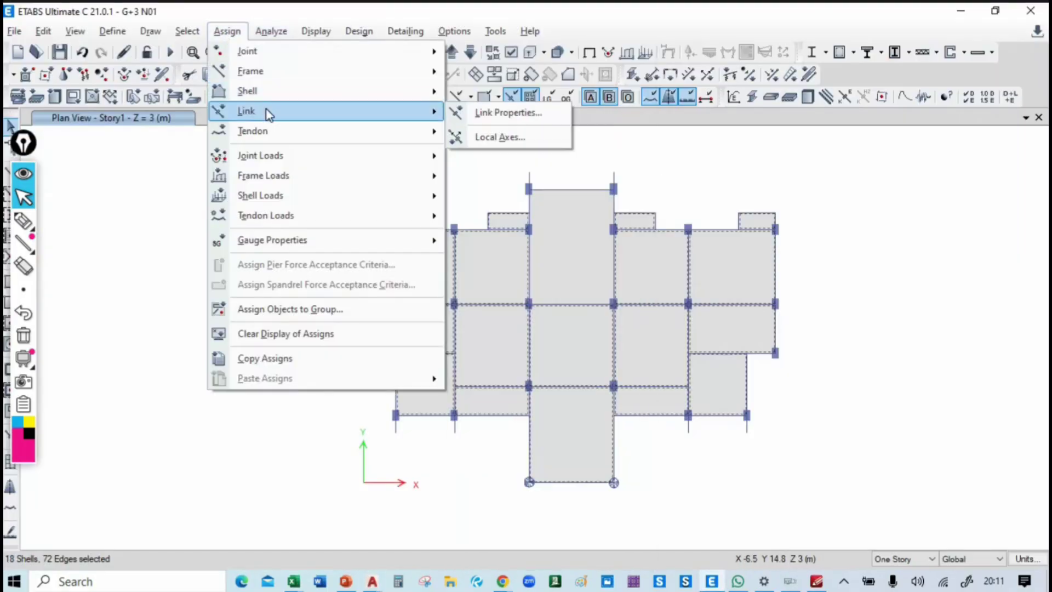
mouse_move(321, 195)
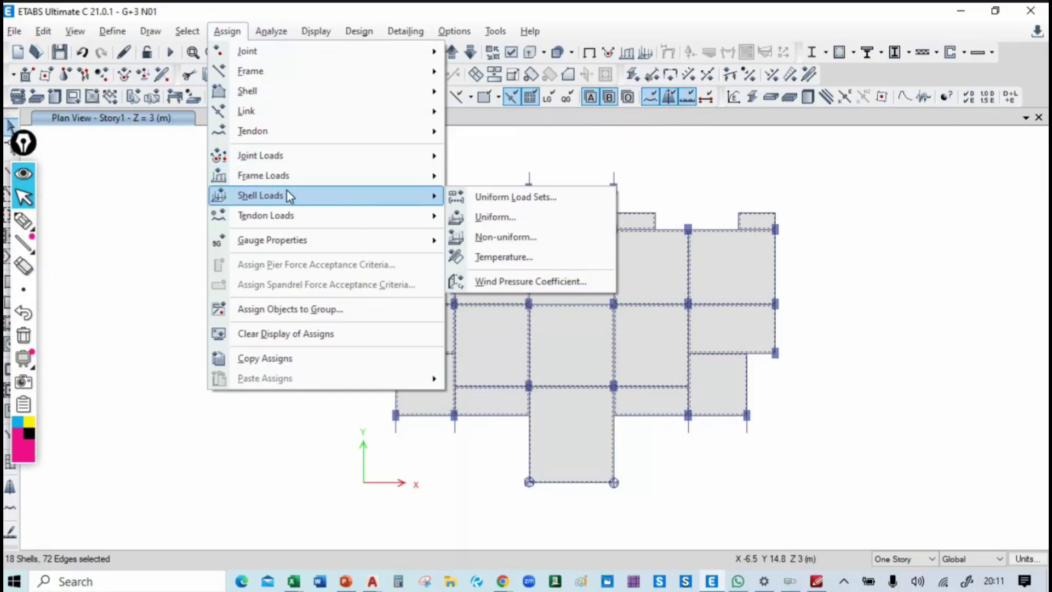
left_click(521, 218)
left_click_drag(498, 207, 280, 206)
left_click(348, 249)
left_click(347, 274)
left_click_drag(253, 299, 197, 296)
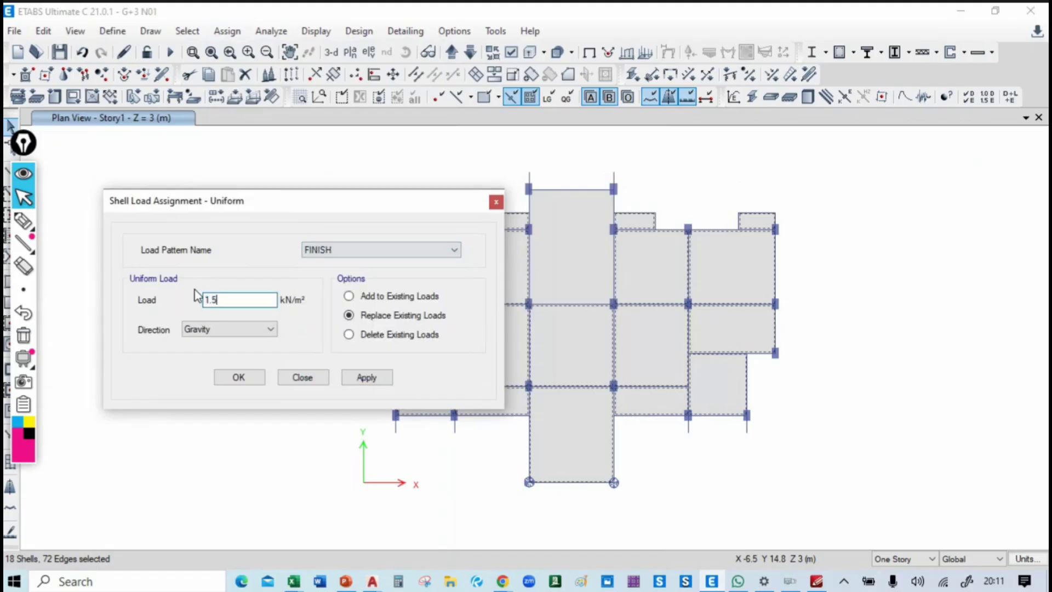
left_click(366, 377)
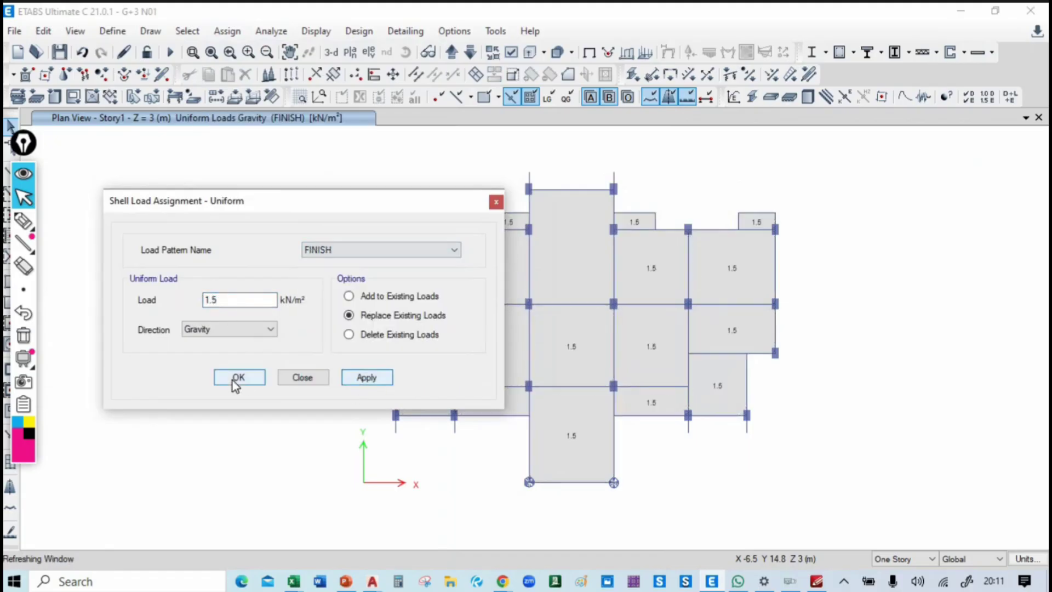
left_click(239, 378)
Step: Return the Story1 plan to the undeformed shape display and switch to the Dead load calculation workbook in Excel
key("alt+Tab")
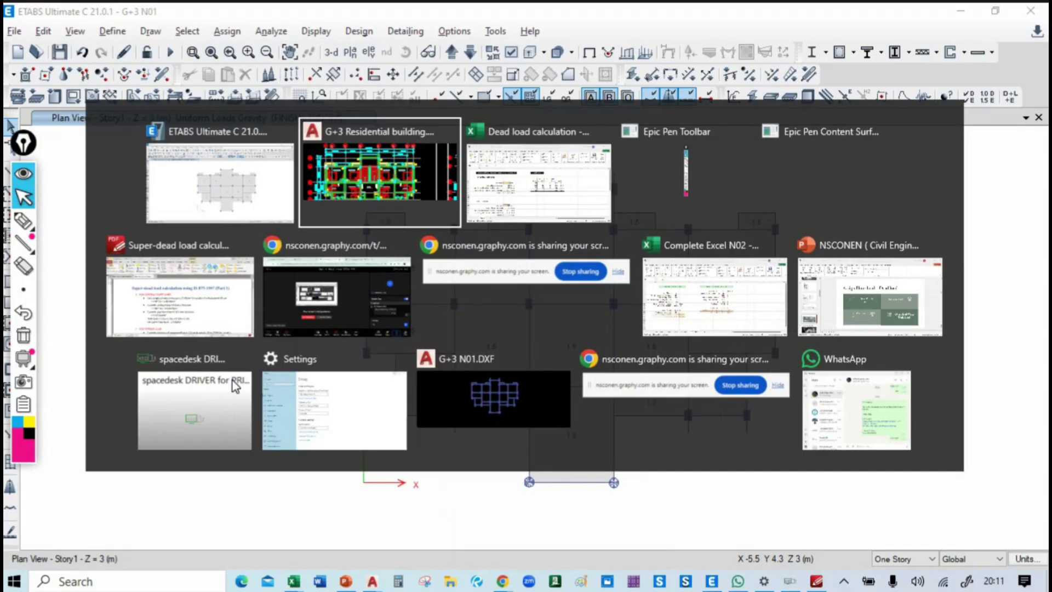
left_click(263, 203)
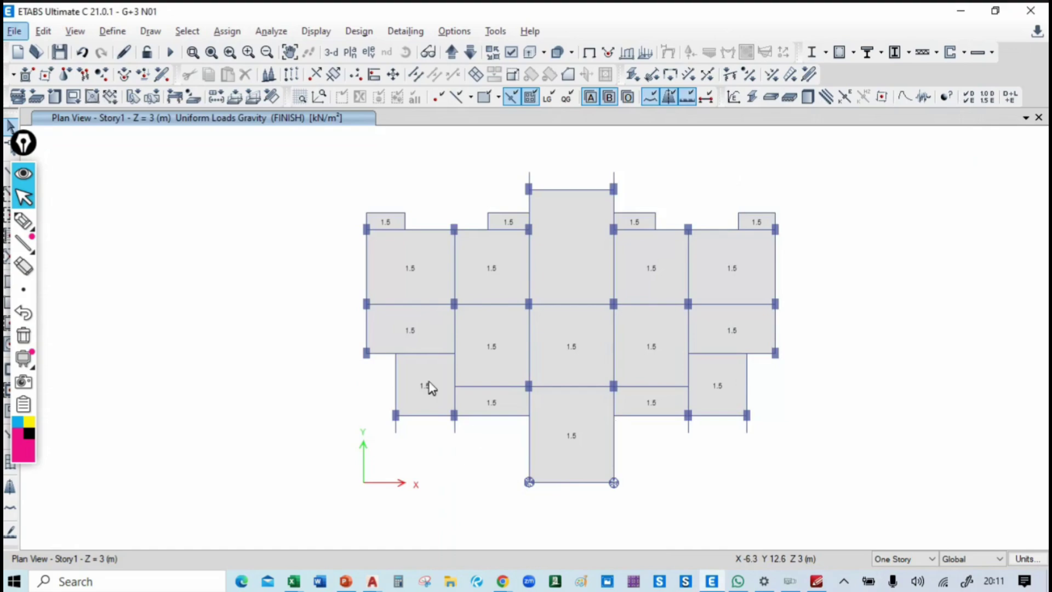
left_click(589, 53)
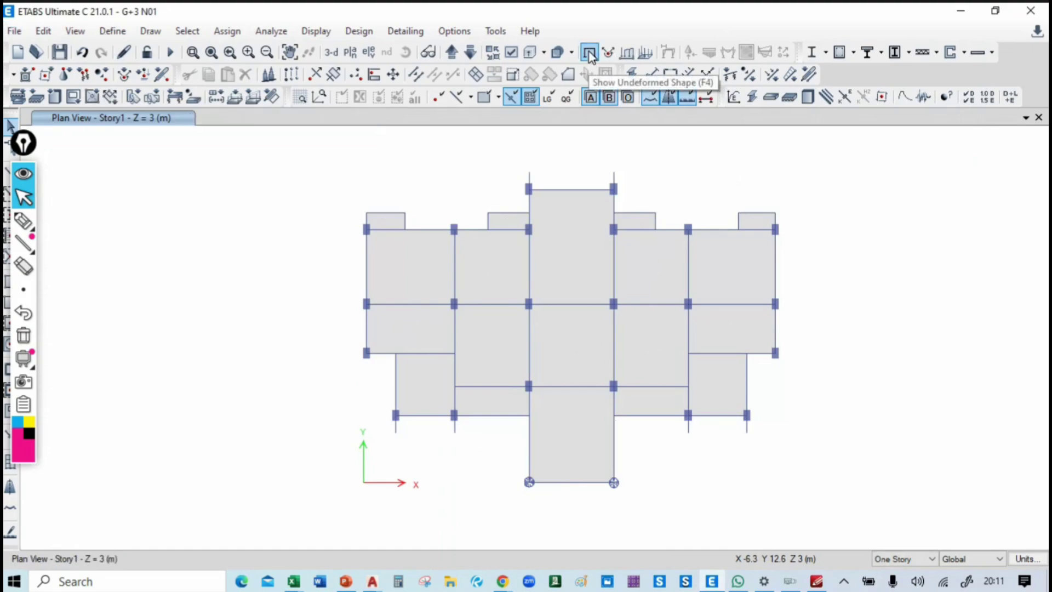
key("alt+Tab")
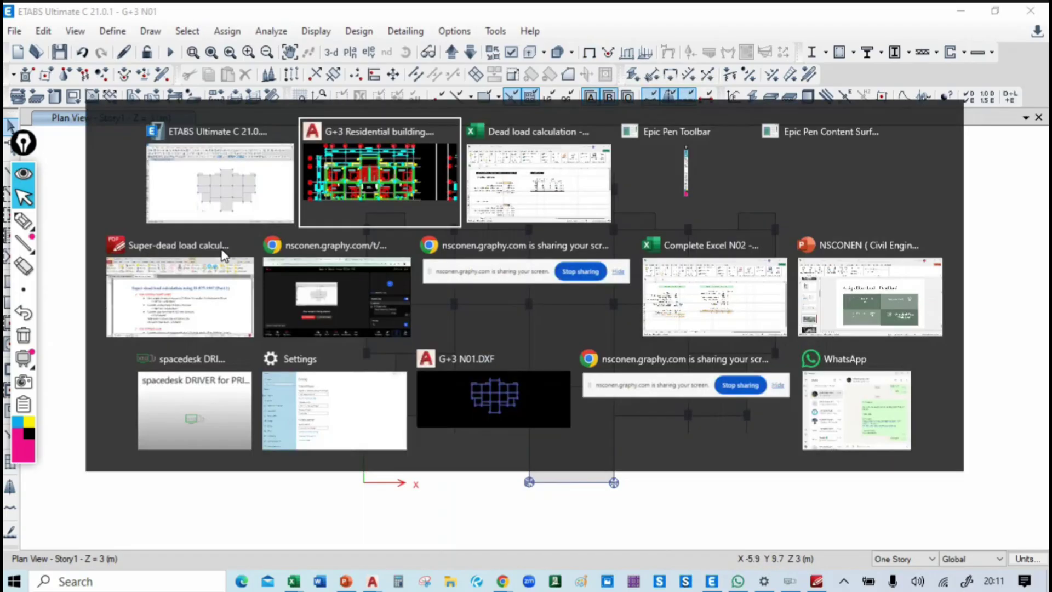
key("alt+Tab")
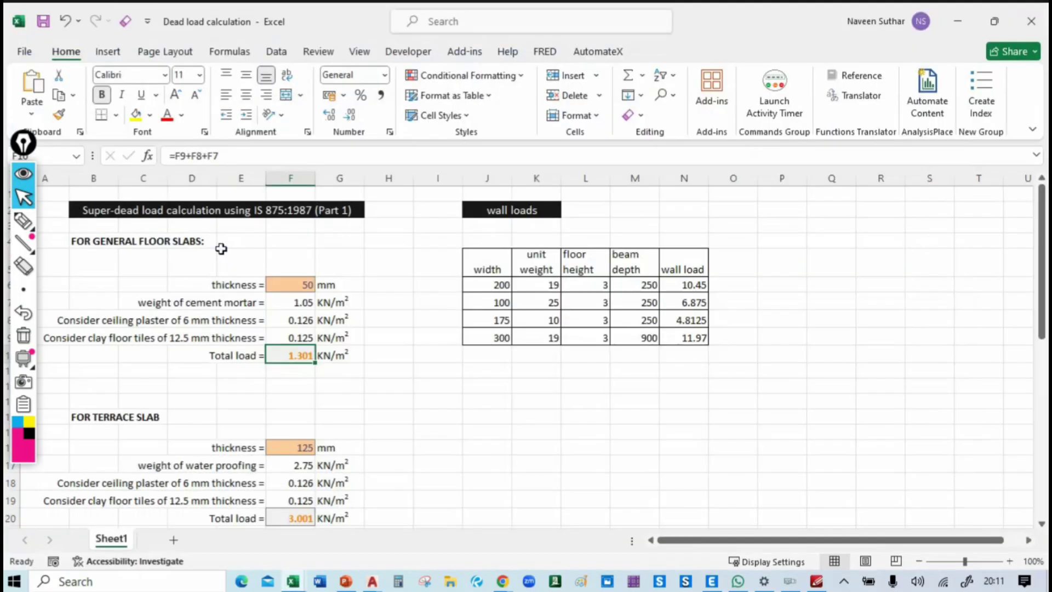
Step: Review the terrace slab and sunken slab sections of the dead load calculation sheet
scroll(232, 320, "down", 1)
scroll(108, 368, "down", 1)
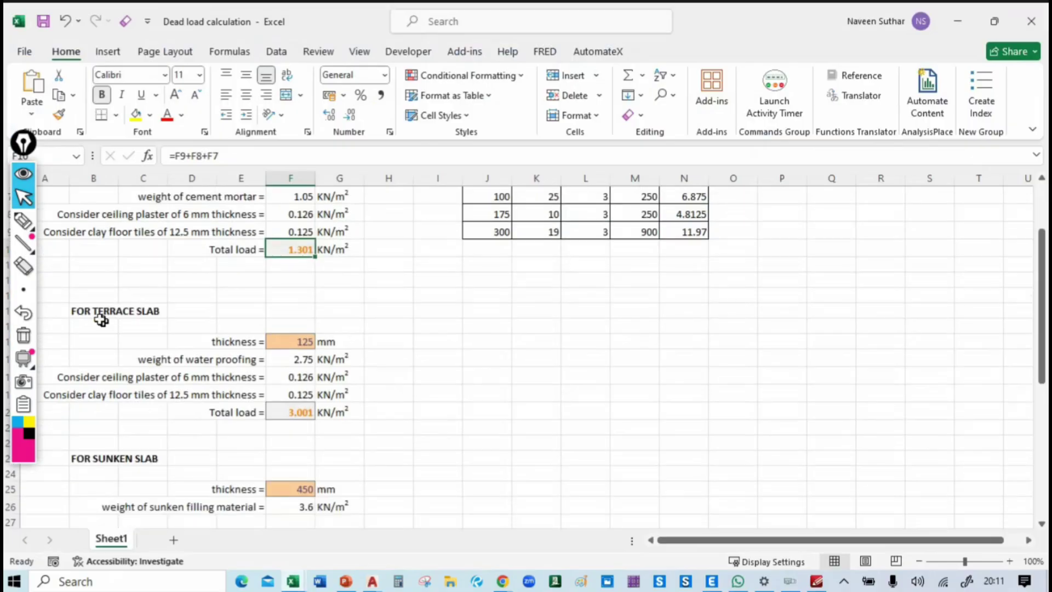
left_click(79, 312)
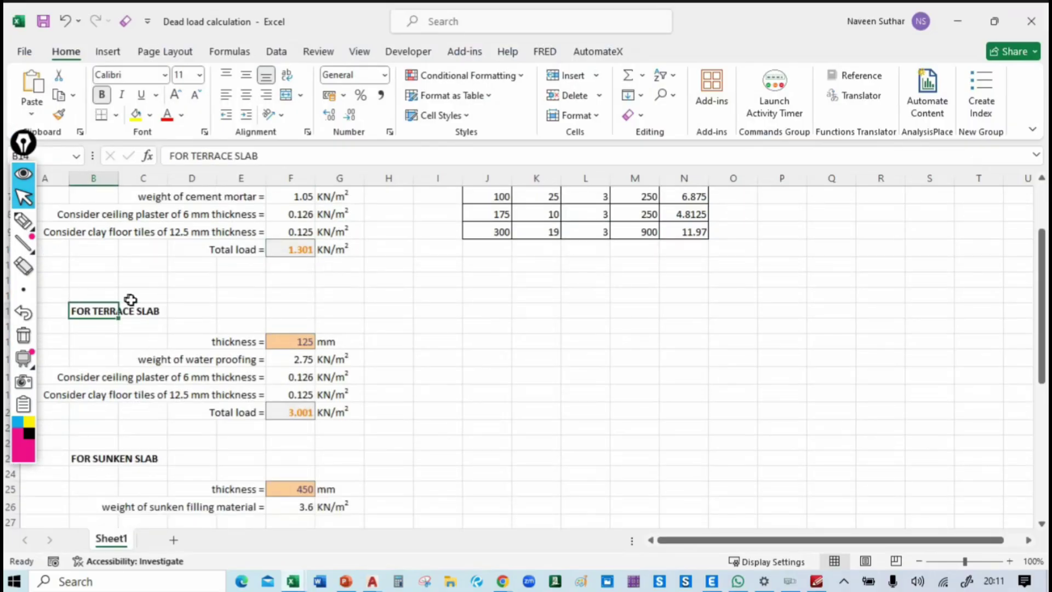
scroll(99, 334, "down", 3)
left_click(89, 313)
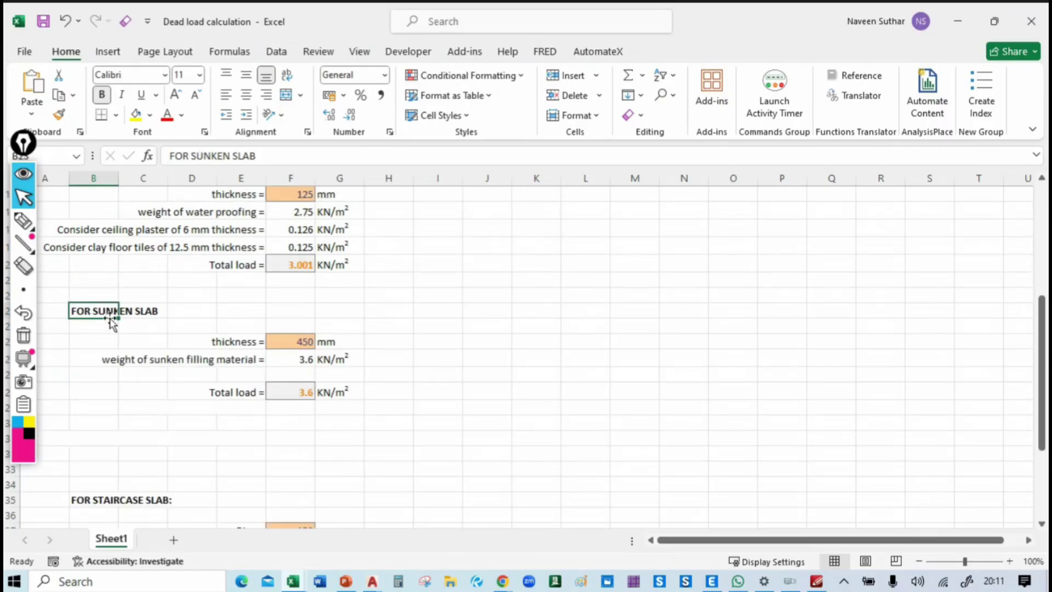
Step: Switch to the G+3 Residential building drawing in AutoCAD and examine the terracing layer above the terrace slab in Section B-B
key("alt+Tab")
key("Tab")
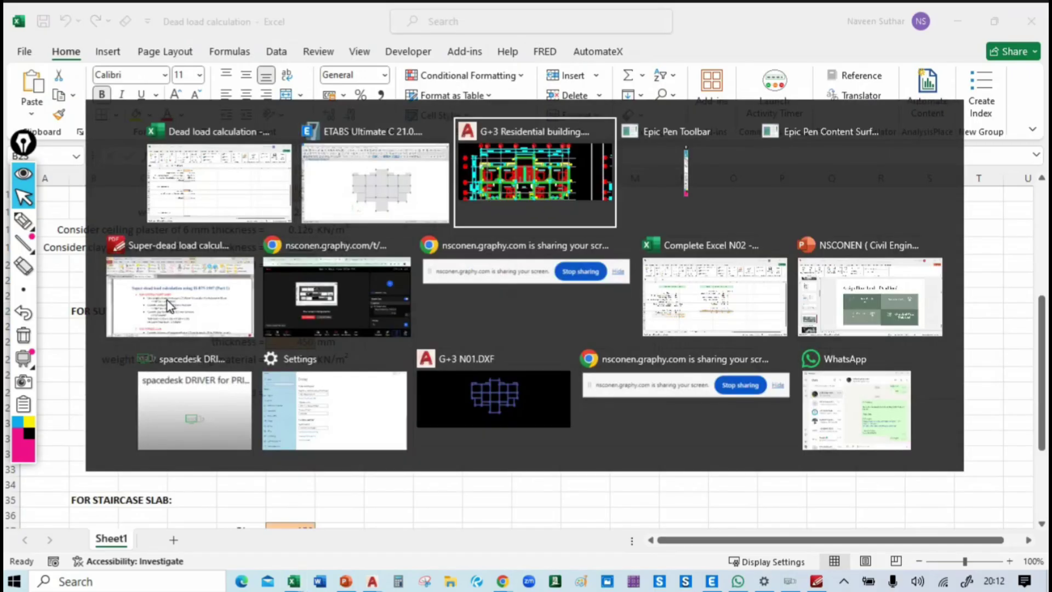
scroll(248, 339, "down", 7)
middle_click_drag(955, 390, 445, 327)
scroll(444, 306, "up", 4)
scroll(467, 293, "up", 6)
middle_click_drag(451, 228, 465, 282)
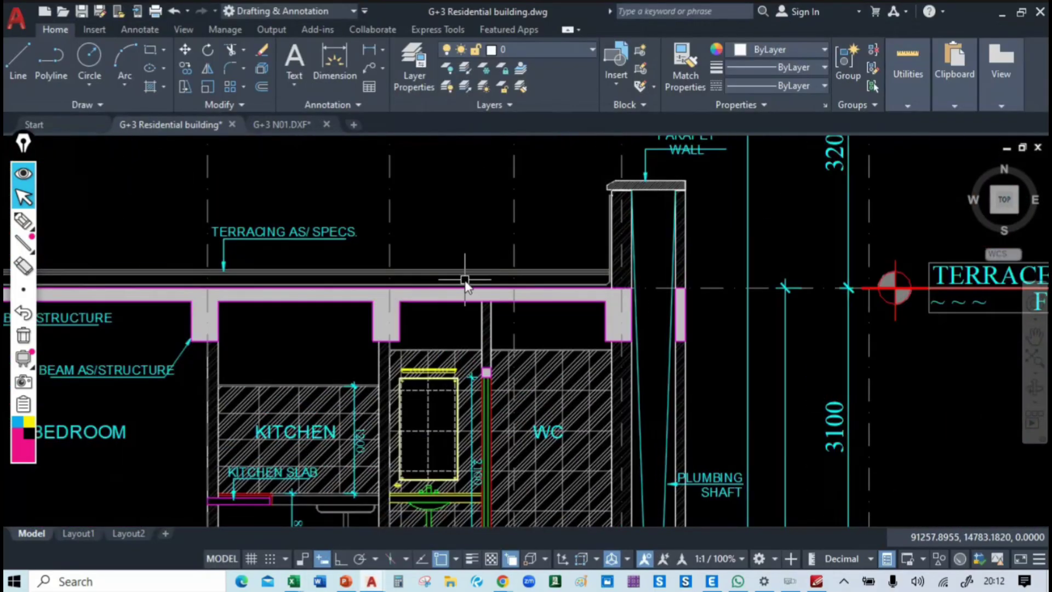
scroll(466, 282, "up", 2)
middle_click_drag(488, 390, 511, 203)
mouse_move(559, 246)
middle_mouse_down()
mouse_move(688, 482)
mouse_move(551, 448)
middle_mouse_up()
middle_click_drag(579, 251, 646, 376)
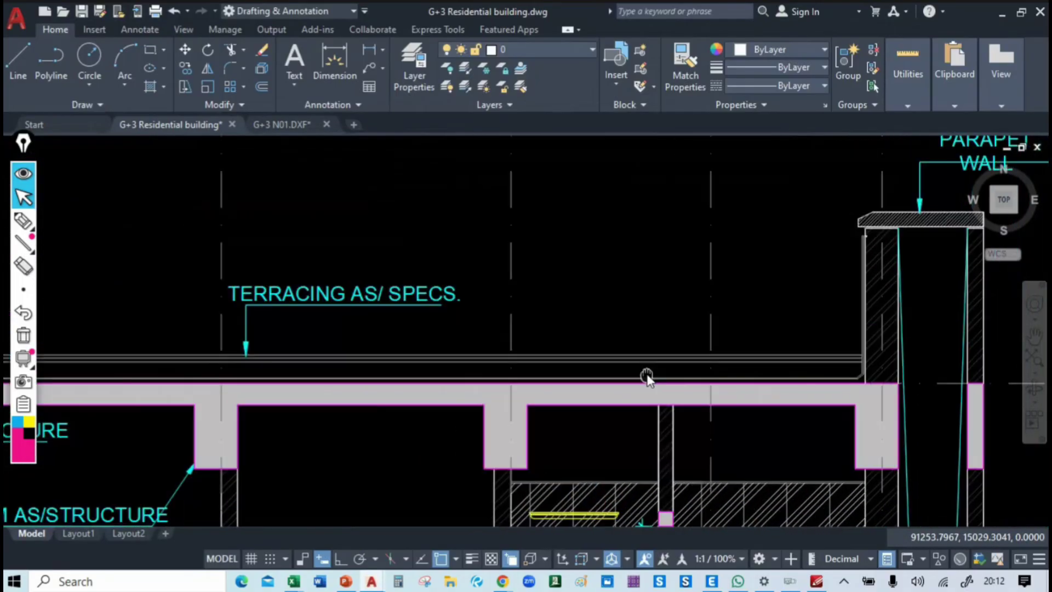
middle_click_drag(819, 369, 697, 279)
Step: Examine the sunken slab filling above the WC in Section B-B
scroll(541, 254, "down", 6)
middle_click_drag(547, 446, 541, 164)
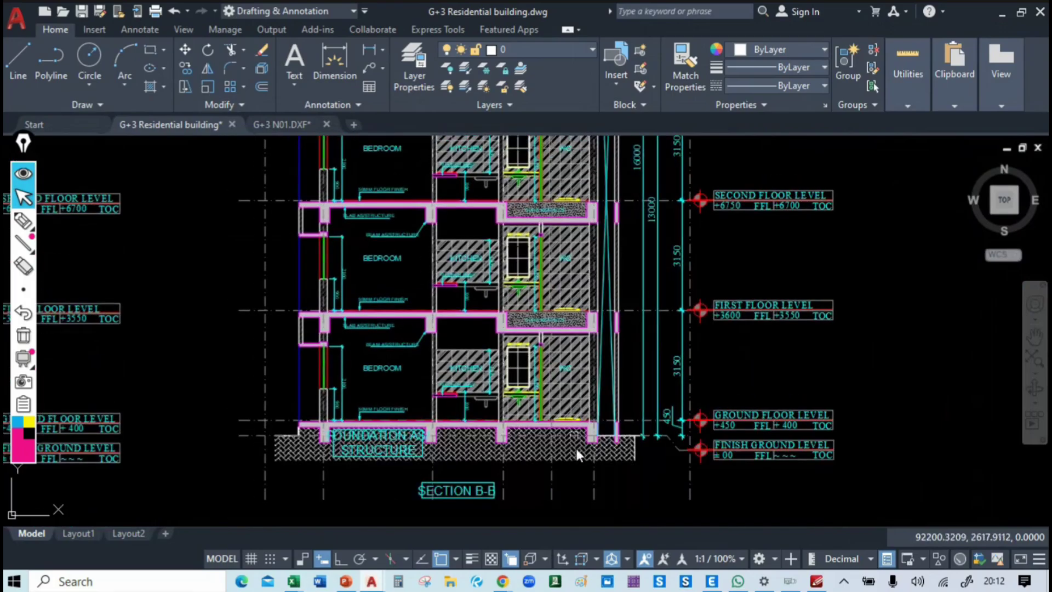
scroll(533, 477, "up", 4)
middle_click_drag(523, 310, 467, 486)
scroll(476, 231, "up", 2)
mouse_move(511, 426)
middle_mouse_down()
mouse_move(554, 53)
mouse_move(553, 366)
middle_mouse_up()
middle_click_drag(151, 224, 743, 258)
scroll(754, 253, "down", 2)
mouse_move(821, 271)
middle_mouse_down()
mouse_move(438, 280)
mouse_move(429, 413)
mouse_move(408, 163)
middle_mouse_up()
scroll(539, 181, "up", 5)
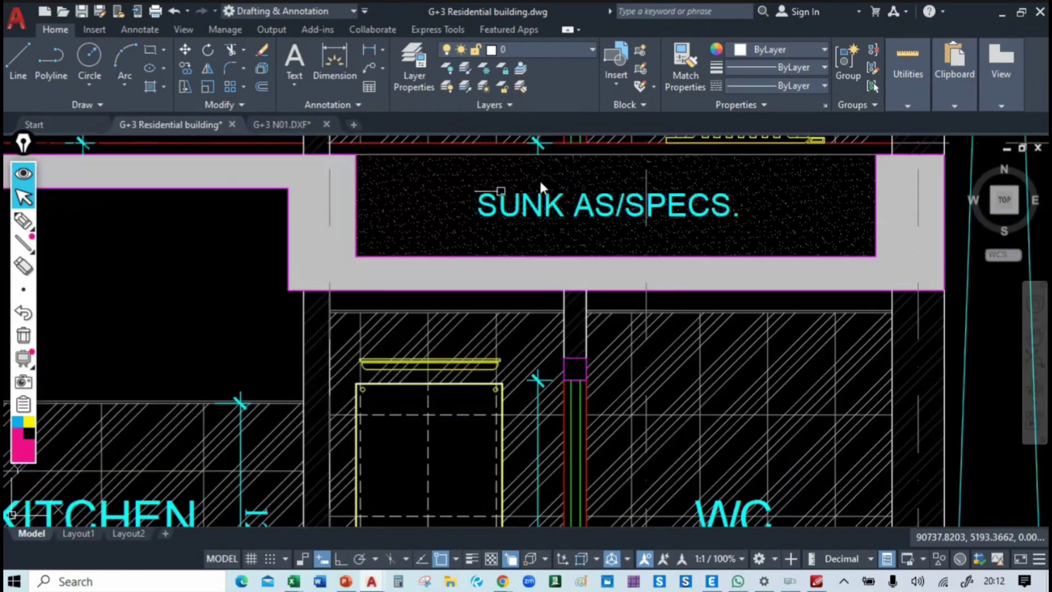
mouse_move(611, 215)
middle_mouse_down()
mouse_move(609, 290)
mouse_move(581, 132)
middle_mouse_up()
mouse_move(536, 388)
middle_mouse_down()
mouse_move(532, 168)
mouse_move(568, 485)
middle_mouse_up()
scroll(361, 232, "up", 2)
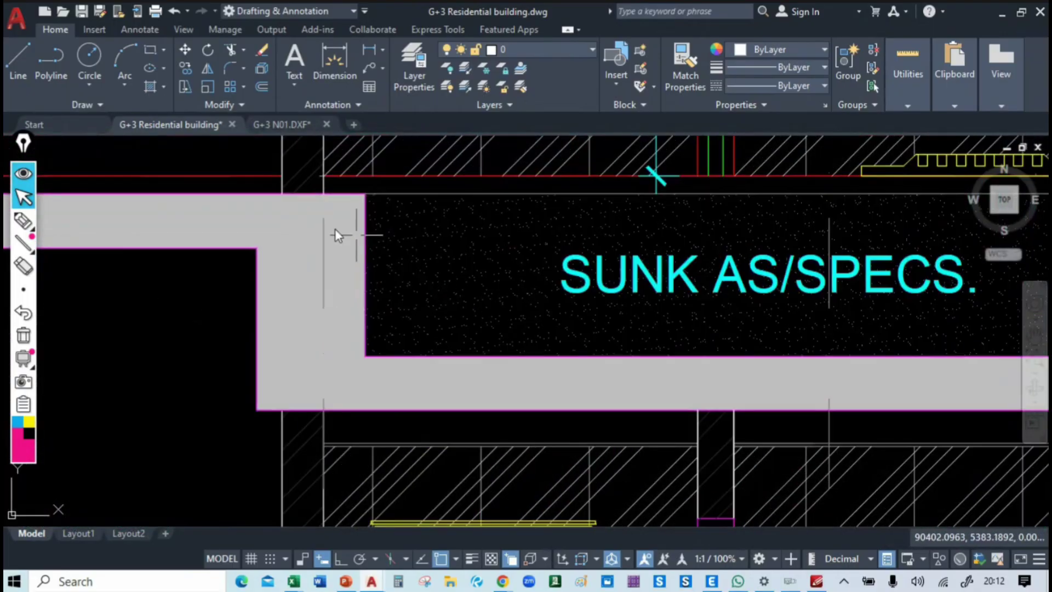
Step: Dimension the depth of the sunken slab recess above the WC in Section B-B, from its upper to its lower inside corner
left_click(332, 59)
left_click(365, 194)
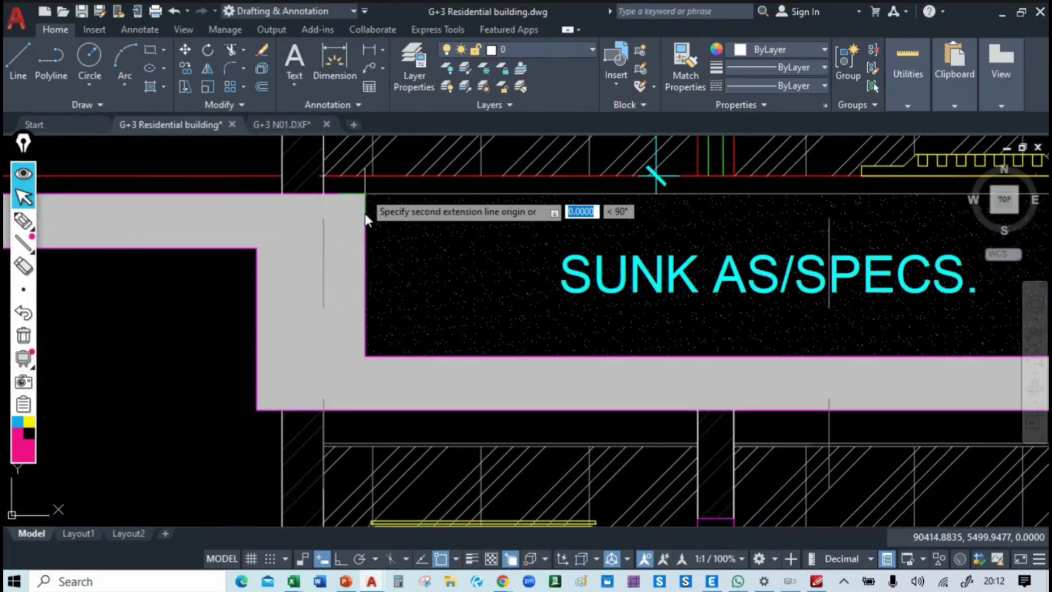
left_click(366, 357)
left_click(394, 274)
scroll(394, 269, "up", 5)
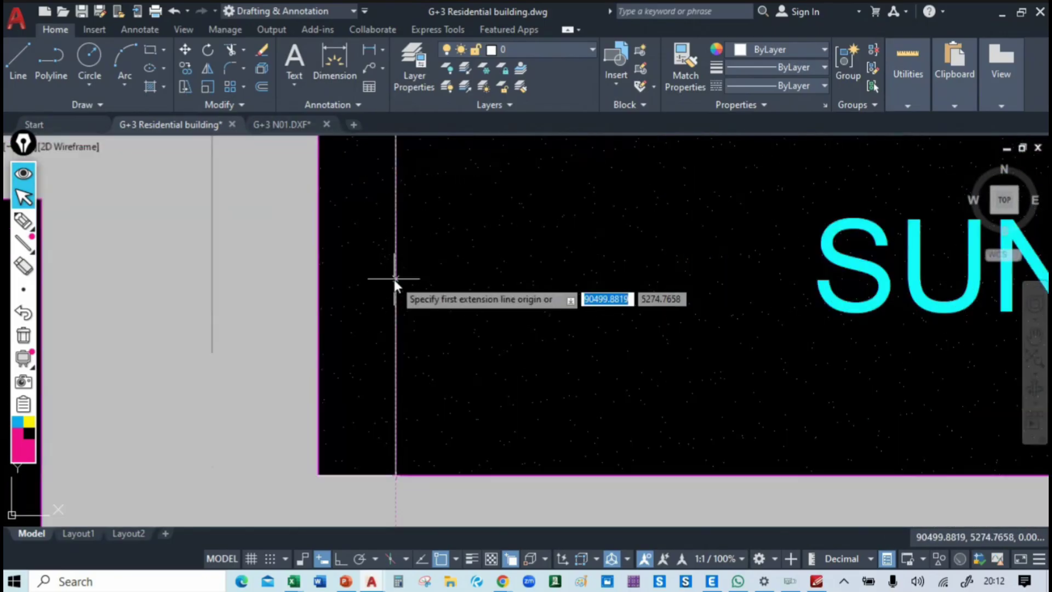
scroll(397, 242, "up", 4)
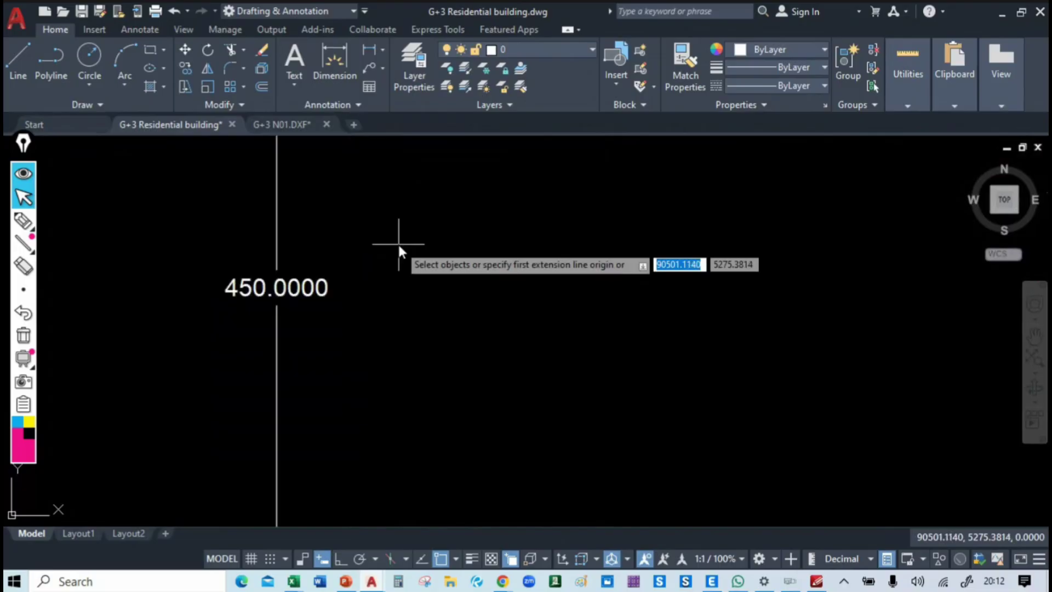
scroll(413, 284, "down", 8)
scroll(444, 318, "up", 5)
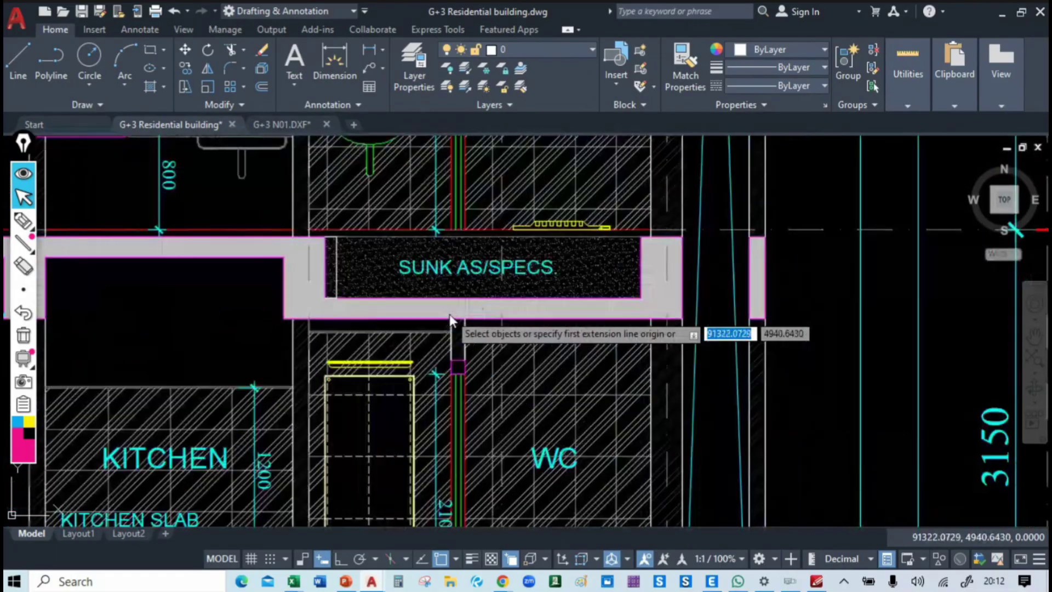
Step: Return to the Dead load calculation workbook in Excel and check the sunken slab's thickness and the formula for its filling material weight
key("super+Tab")
left_click(366, 195)
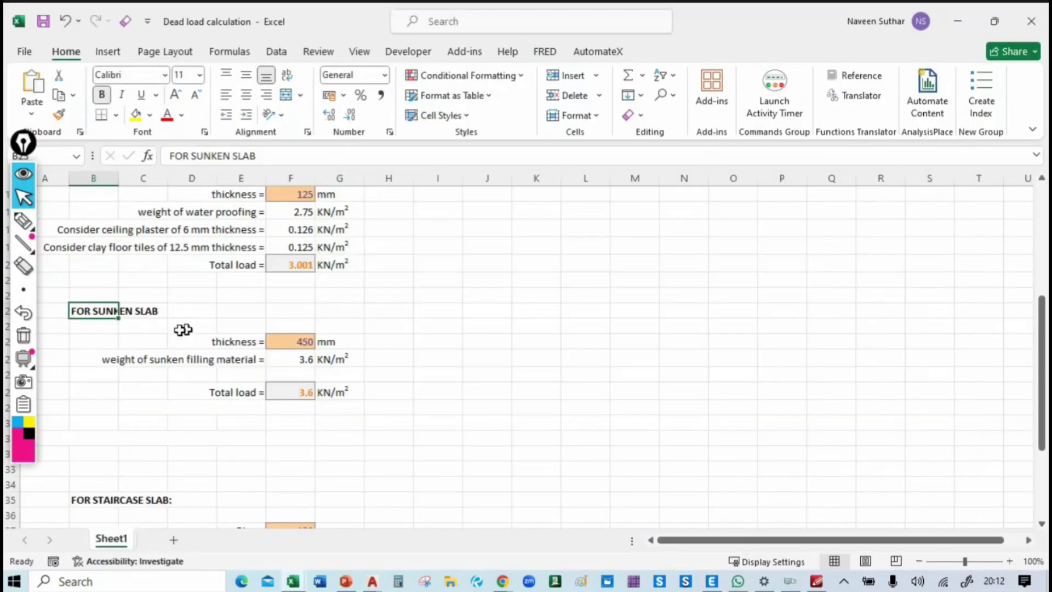
left_click(91, 373)
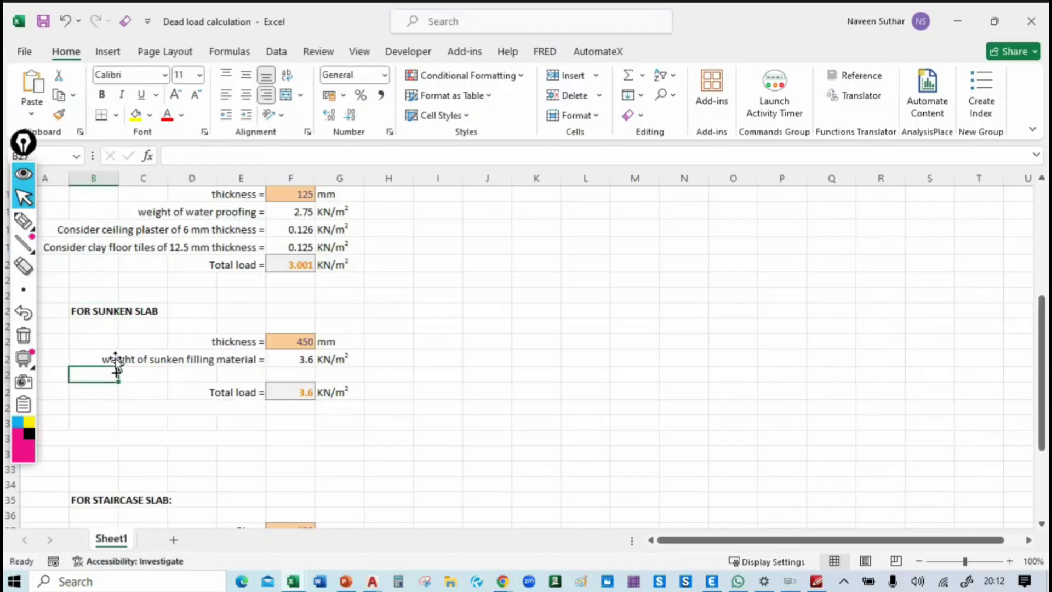
left_click(82, 327)
left_click(83, 312)
left_click(298, 341)
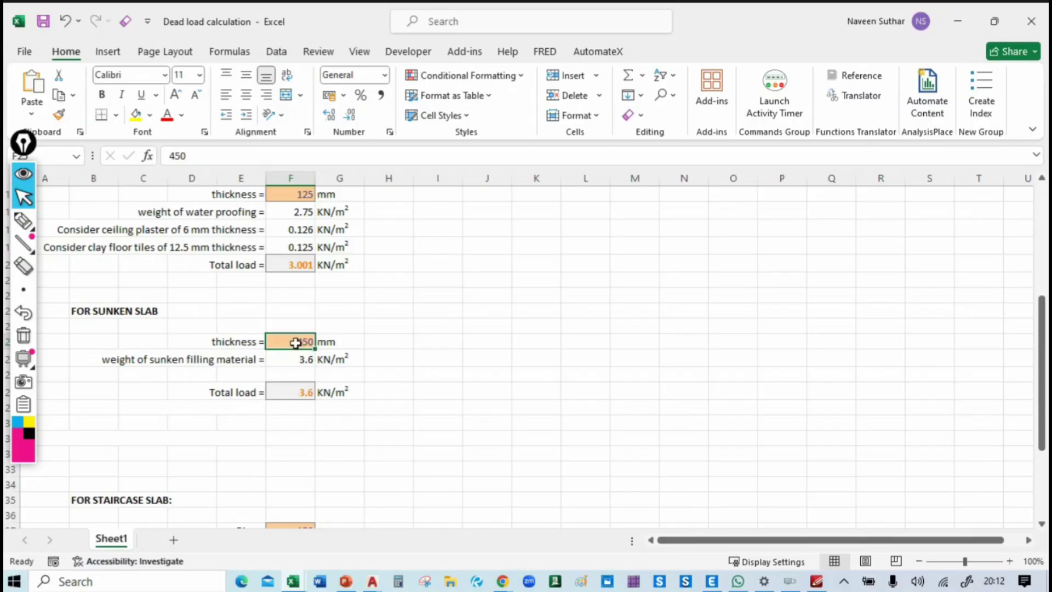
left_click_drag(421, 430, 420, 433)
left_click(118, 361)
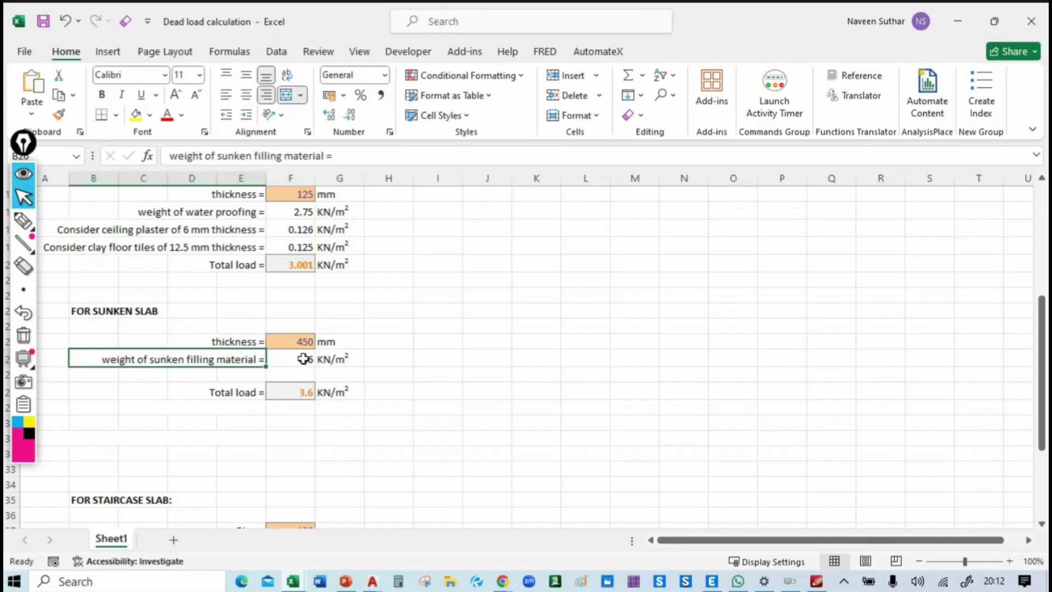
left_click(303, 358)
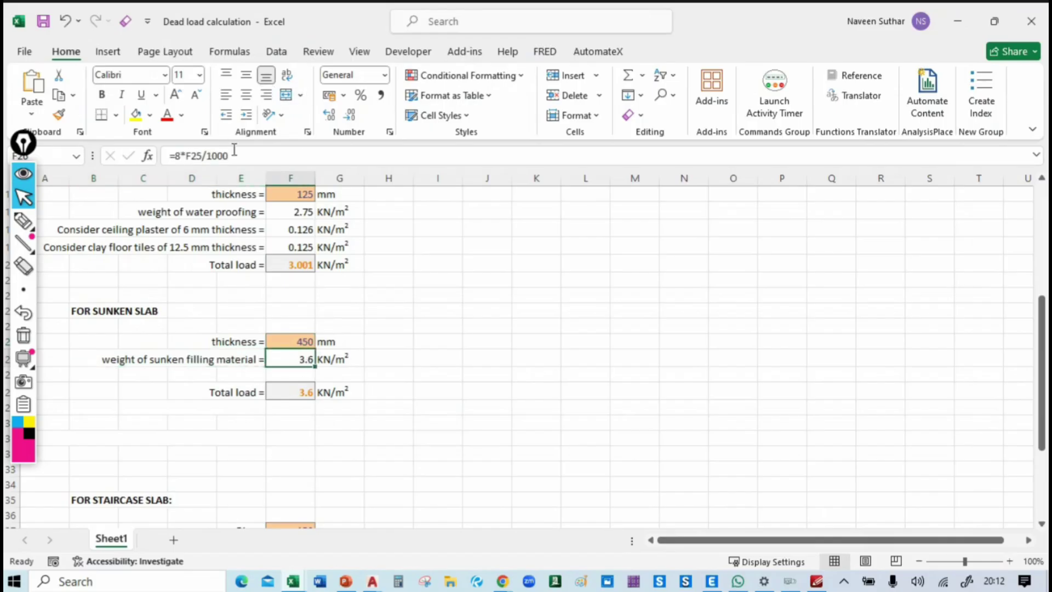
Step: Switch to the Super-dead load calculation PDF in PDF-XChange Editor and examine the sunken slab calculation at an enlarged zoom
key("alt+Tab")
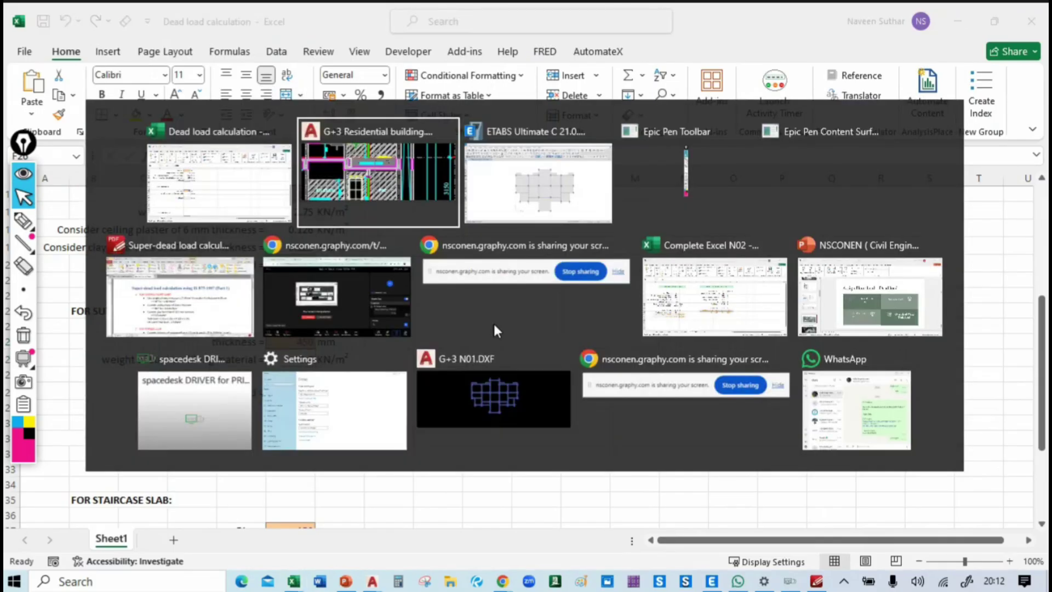
left_click(197, 325)
scroll(477, 361, "down", 10)
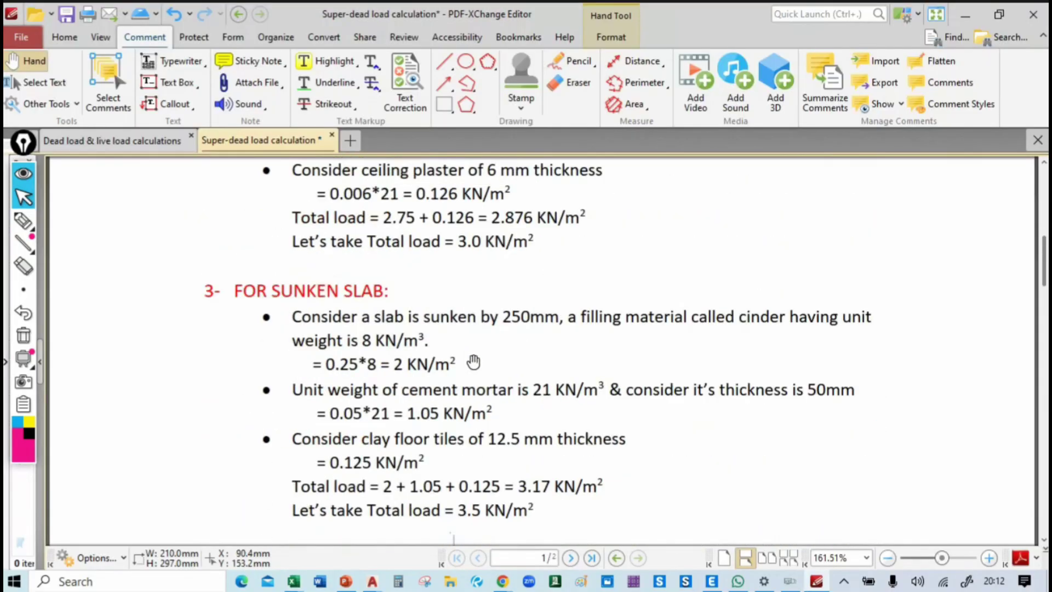
scroll(615, 306, "up", 1)
scroll(759, 313, "up", 1, "ctrl")
scroll(537, 336, "up", 1, "ctrl")
scroll(533, 339, "down", 1, "ctrl")
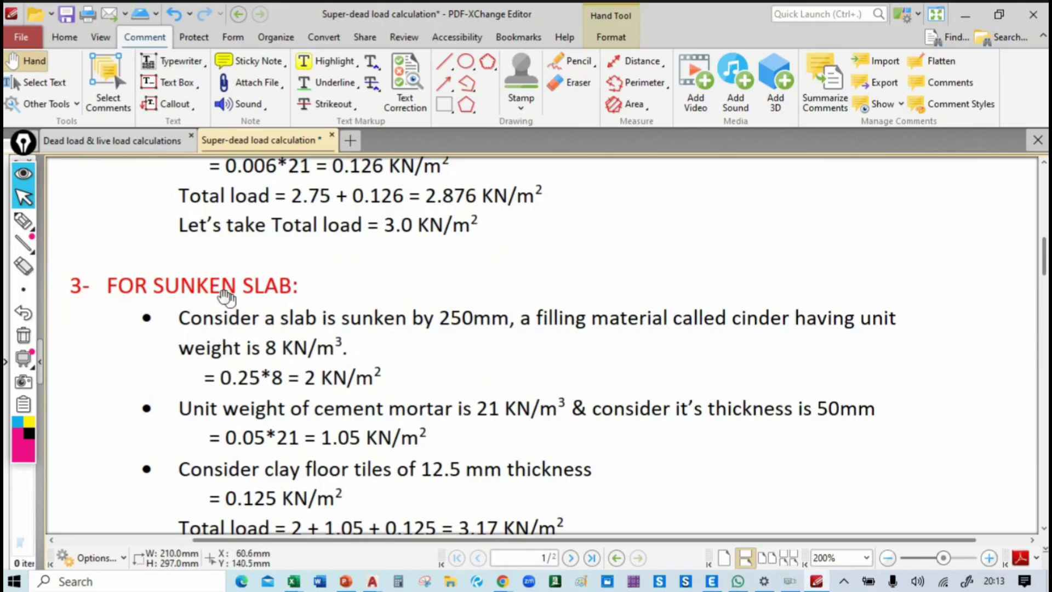
Step: Mark up the sunken slab text with the screen pen: circle the 8 and 250, underline cinder, and write 450 with a tick
left_click(23, 221)
mouse_move(274, 337)
left_mouse_down()
mouse_move(265, 344)
mouse_move(279, 344)
left_mouse_up()
left_click_drag(739, 331, 803, 328)
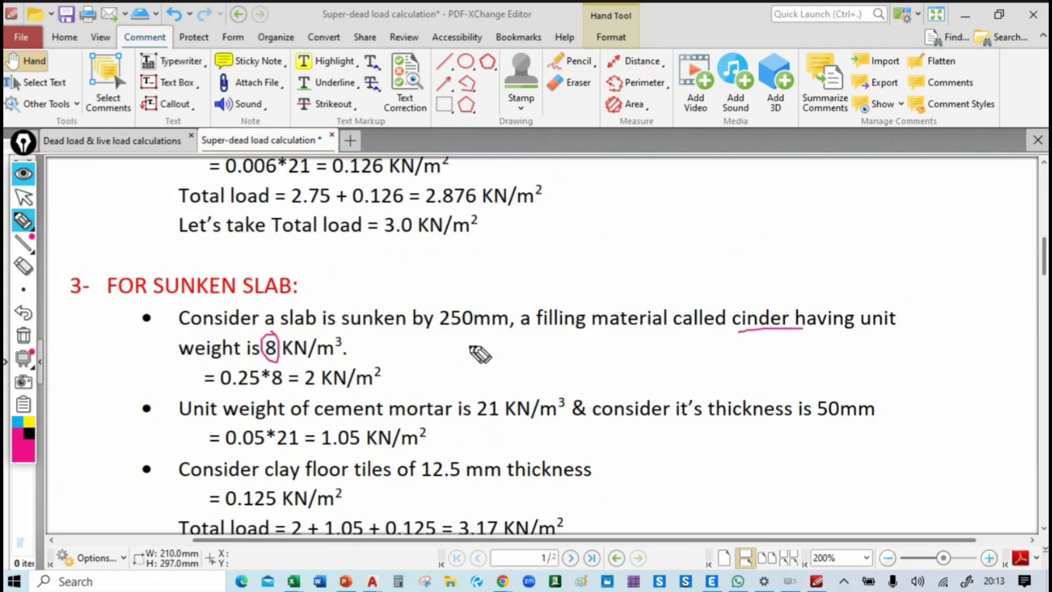
mouse_move(475, 324)
left_mouse_down()
mouse_move(447, 301)
mouse_move(449, 334)
left_mouse_up()
left_click_drag(470, 297, 496, 281)
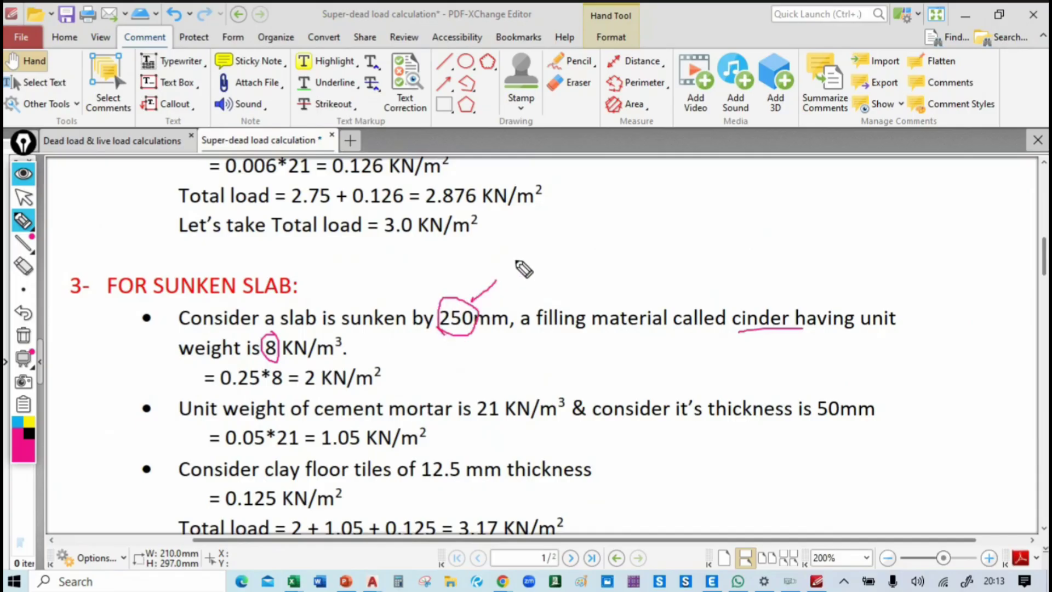
left_click_drag(531, 237, 543, 253)
mouse_move(540, 240)
left_mouse_down()
mouse_move(541, 270)
mouse_move(557, 264)
left_mouse_up()
left_click_drag(559, 249, 582, 239)
left_click_drag(530, 280, 605, 259)
left_click_drag(616, 240, 653, 217)
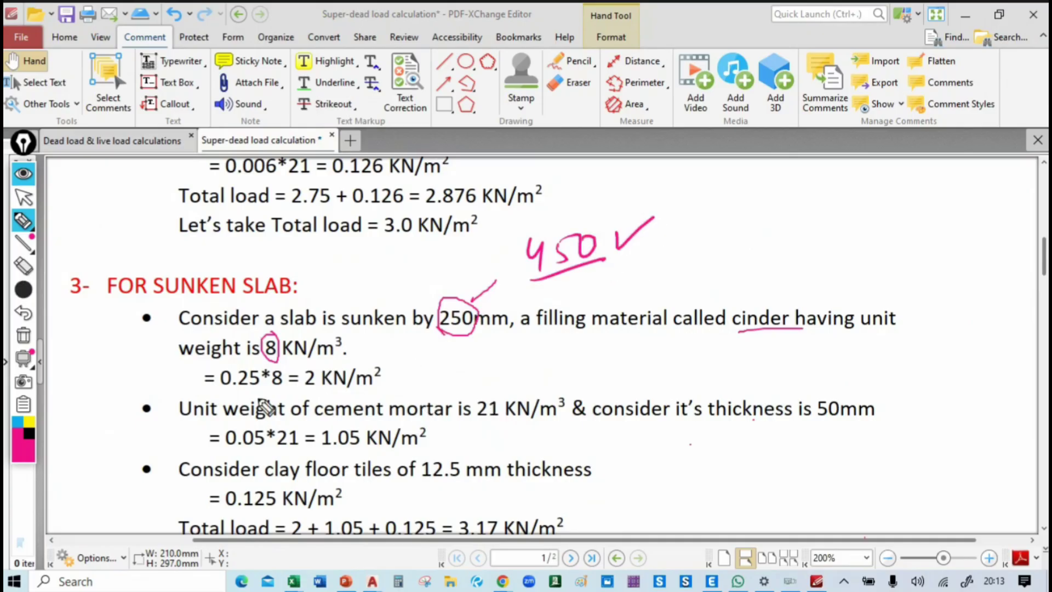
left_click_drag(338, 395, 424, 454)
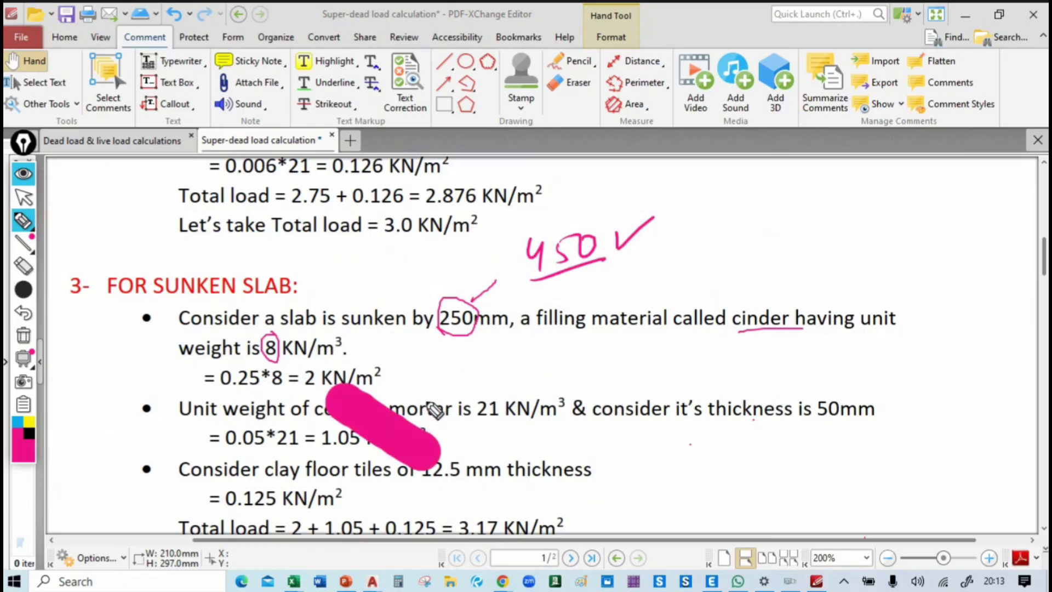
key("ctrl+z")
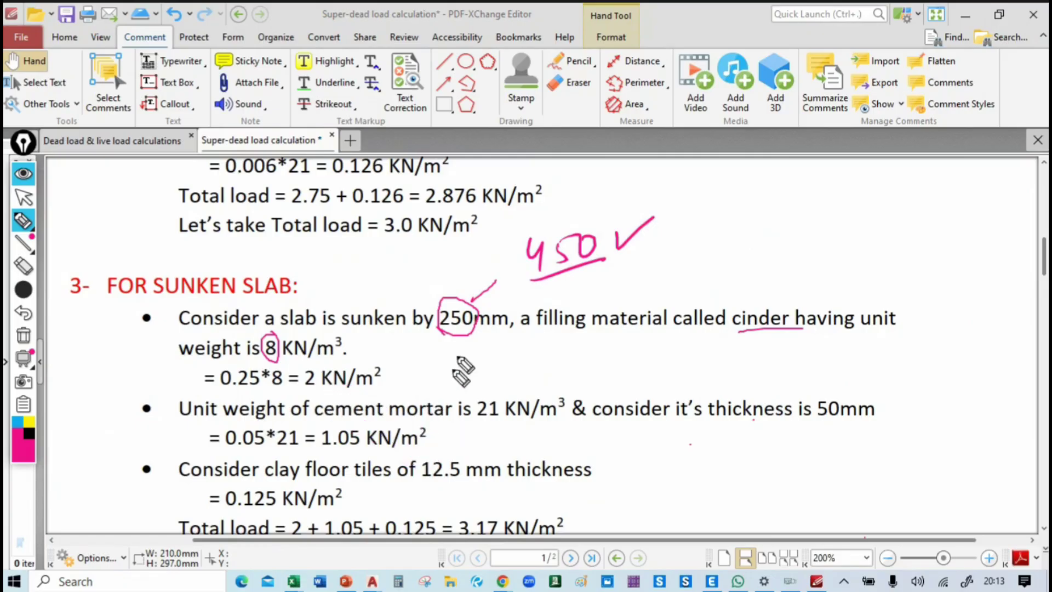
left_click_drag(366, 388, 413, 429)
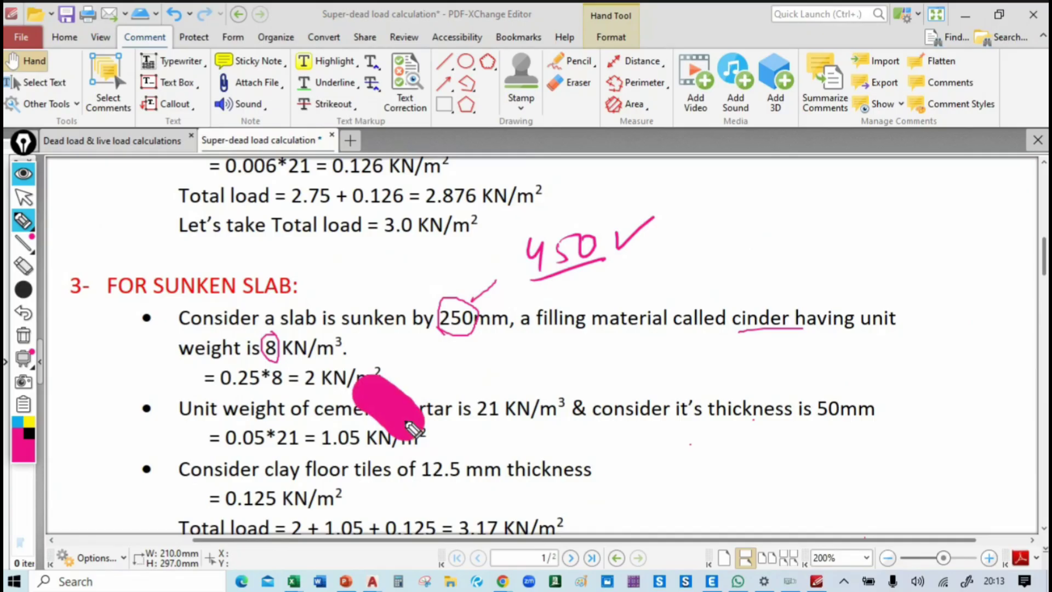
key("ctrl+z")
mouse_move(29, 247)
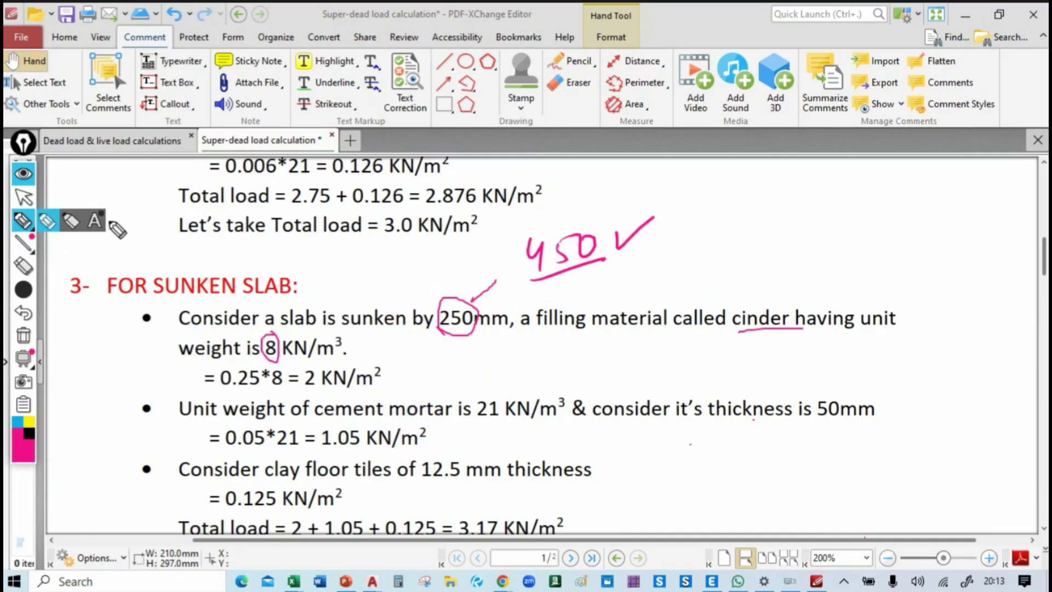
left_click(46, 224)
mouse_move(255, 300)
left_mouse_down()
mouse_move(326, 224)
mouse_move(377, 288)
left_mouse_up()
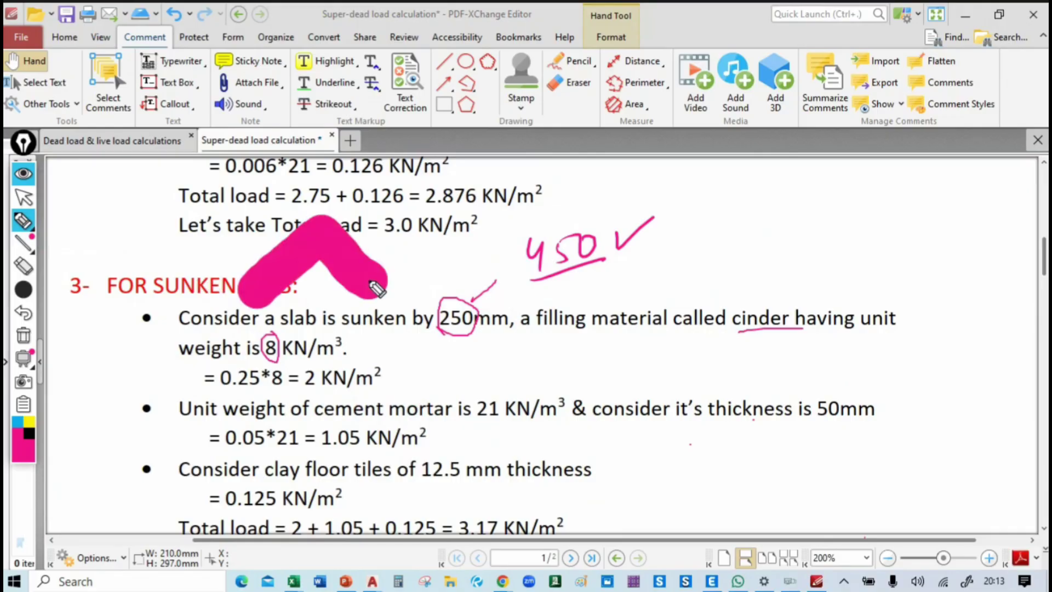
key("ctrl+z")
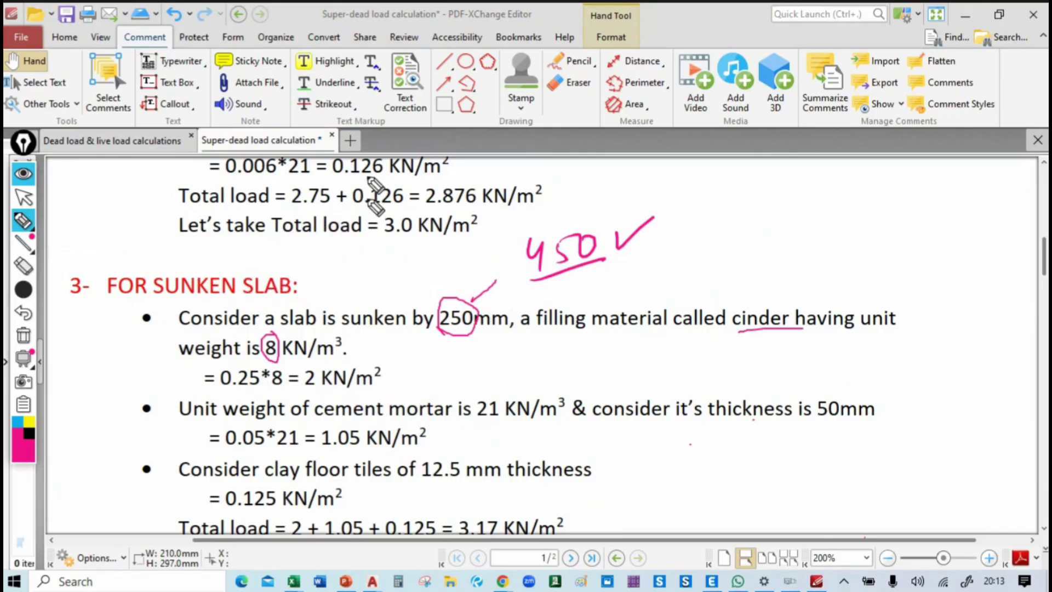
Step: Activate the PDF Pencil tool and clear all screen pen ink from the sunken slab section
left_click(570, 67)
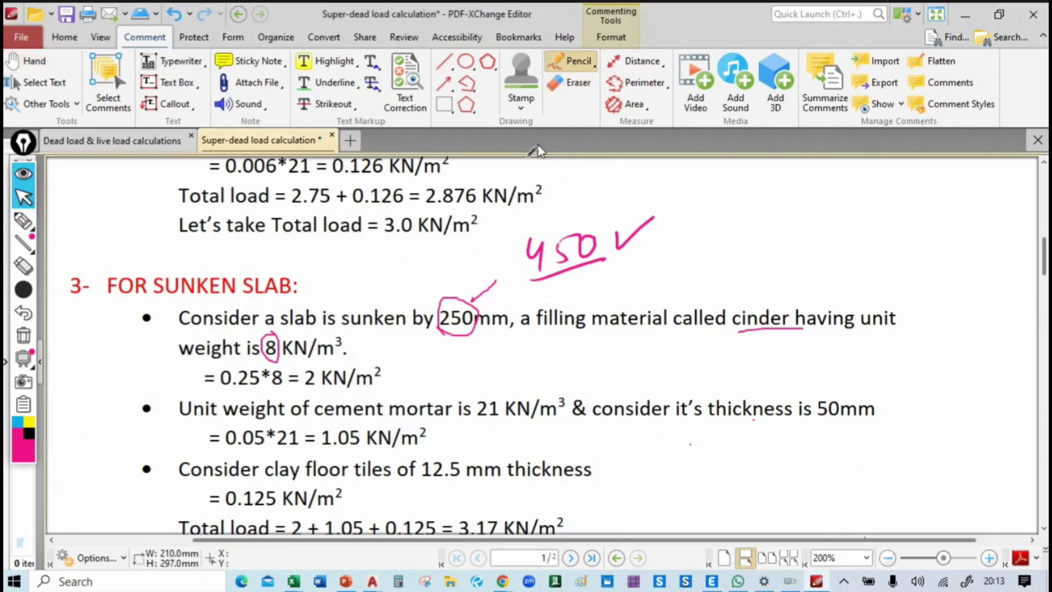
scroll(346, 377, "down", 1)
mouse_move(22, 366)
left_click(23, 335)
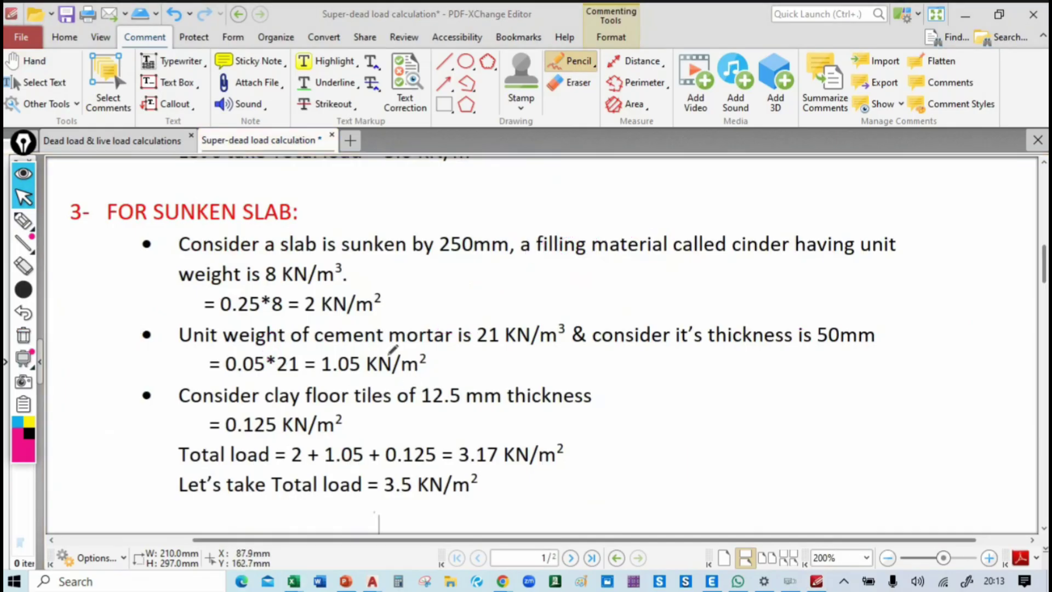
Step: Cross out the cement mortar and clay floor tile loads for the sunken slab in pencil and add a tick beside each
left_click_drag(348, 332, 428, 368)
left_click_drag(417, 329, 383, 373)
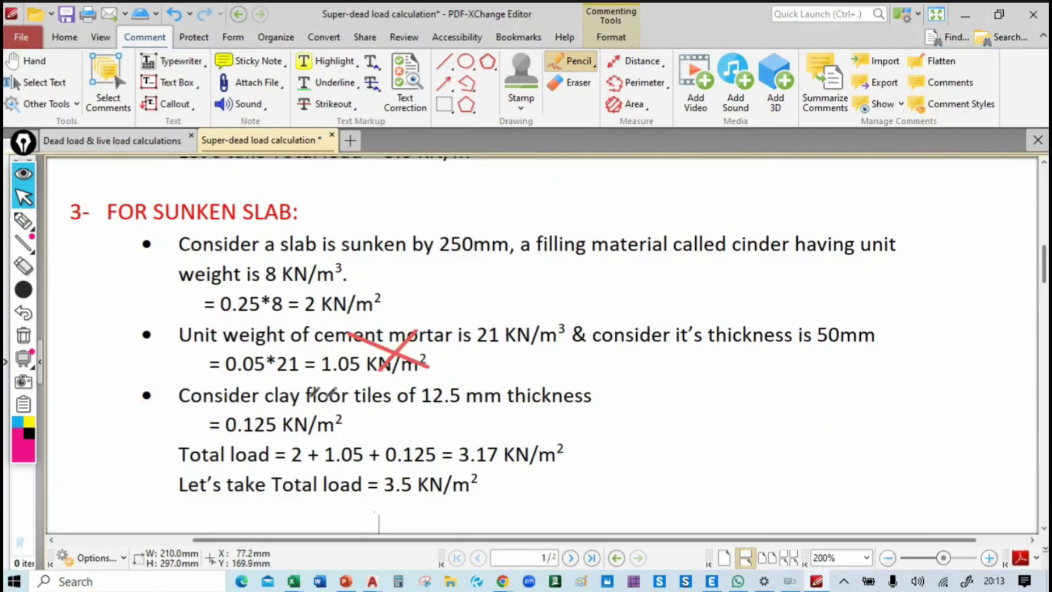
left_click_drag(303, 390, 370, 438)
left_click_drag(359, 390, 296, 442)
left_click_drag(392, 415, 464, 408)
mouse_move(465, 356)
left_mouse_down()
mouse_move(480, 361)
mouse_move(560, 323)
left_mouse_up()
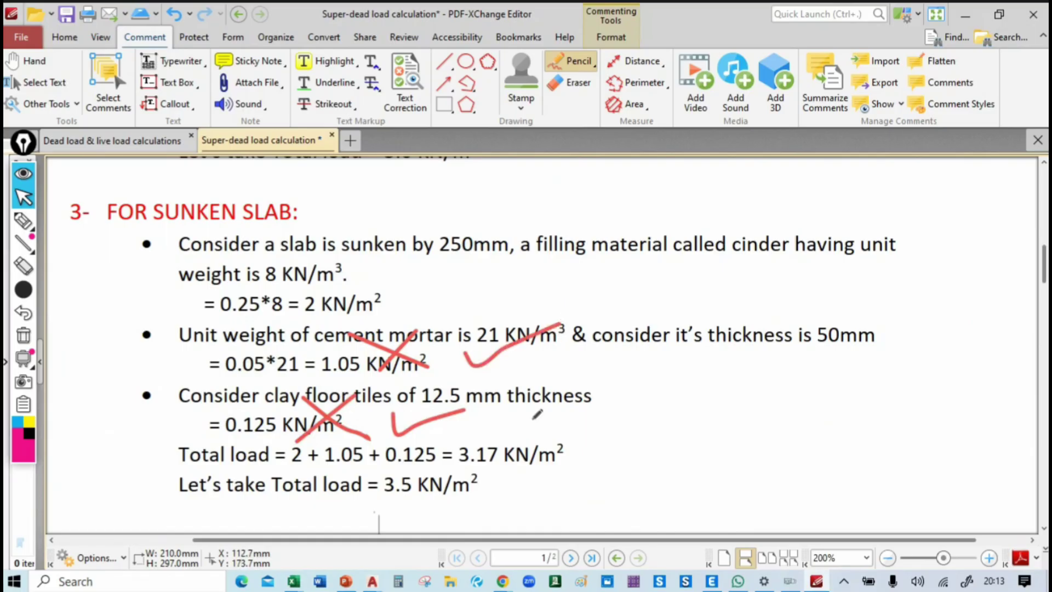
key("alt+Tab")
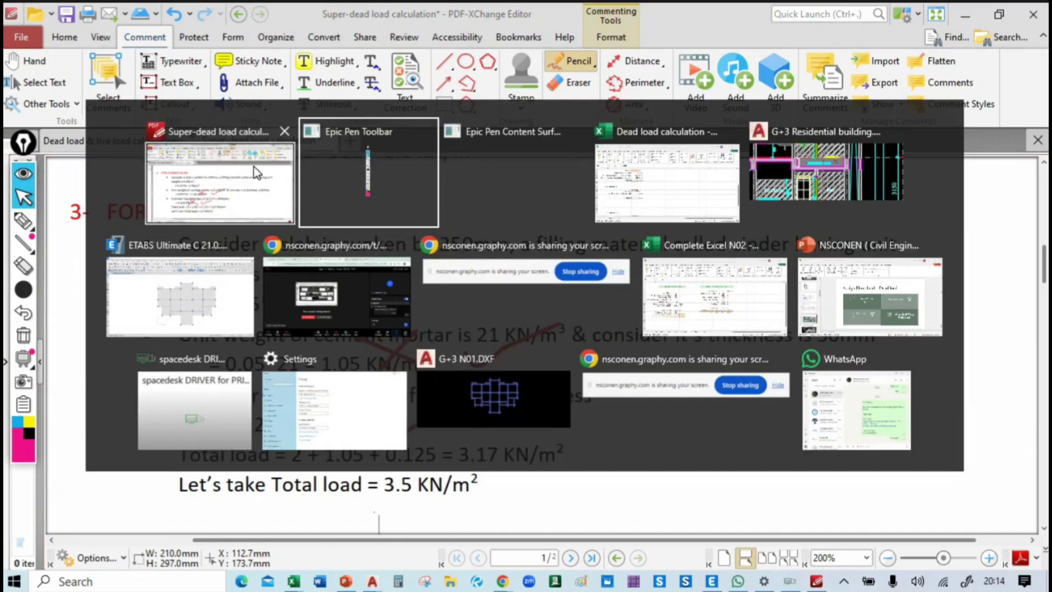
Step: Check the sunken slab total load in the Dead load calculation Excel workbook and switch to the ETABS model
left_click(662, 192)
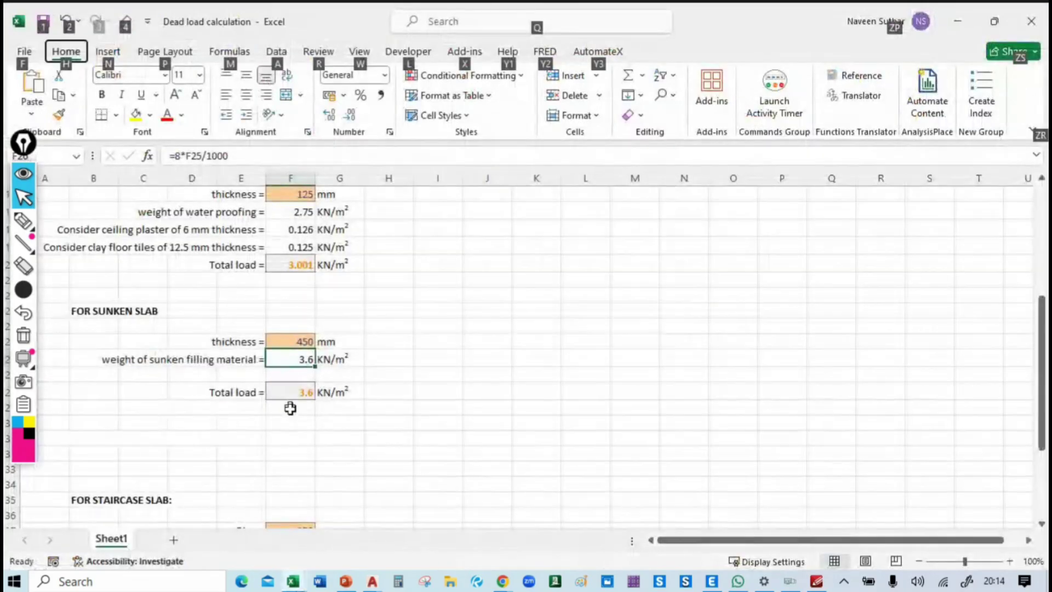
left_click(451, 432)
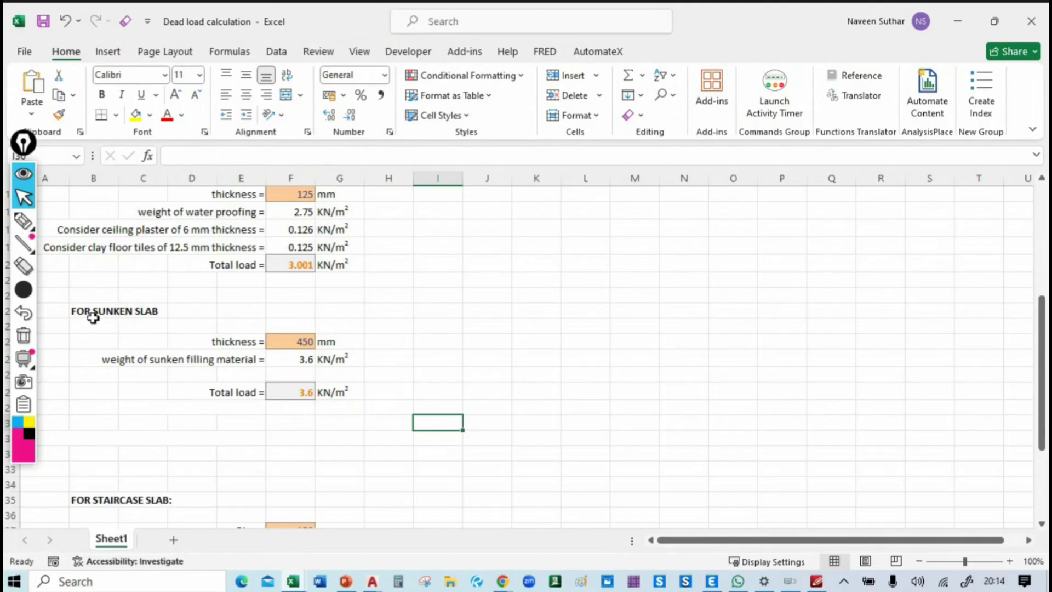
key("alt+Tab")
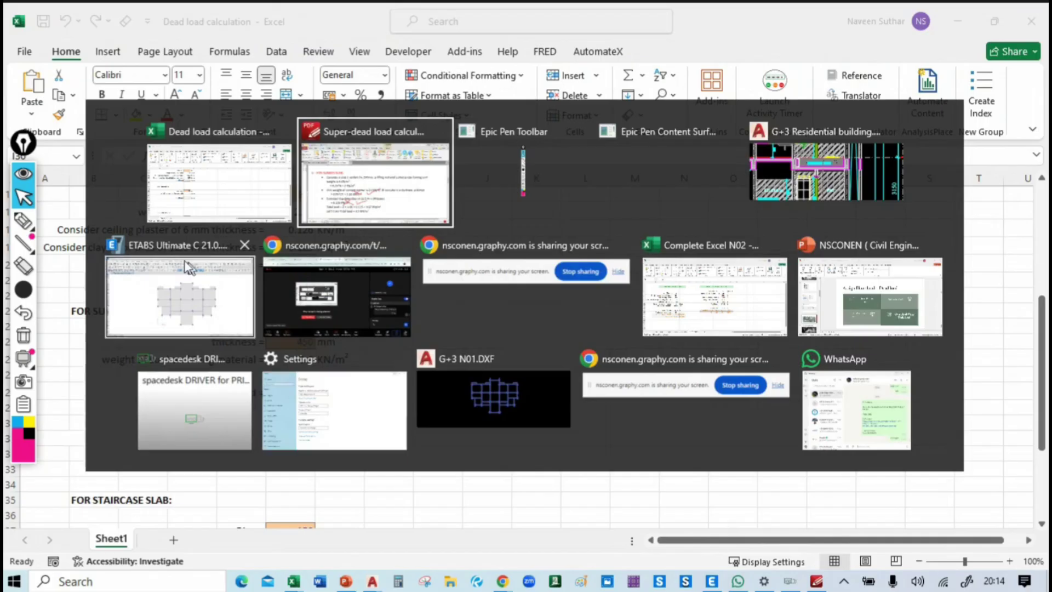
left_click(241, 322)
Step: Switch to the AutoCAD residential building drawing and examine the floor plan for the W.C. and bath areas with sunken slabs
key("alt+Tab")
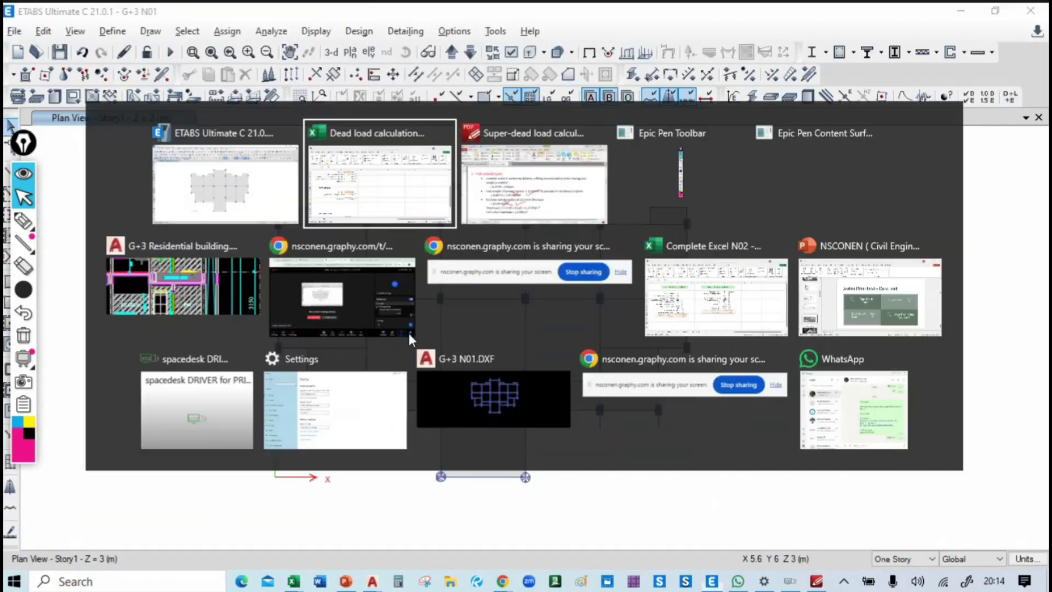
left_click(194, 304)
scroll(660, 419, "down", 8)
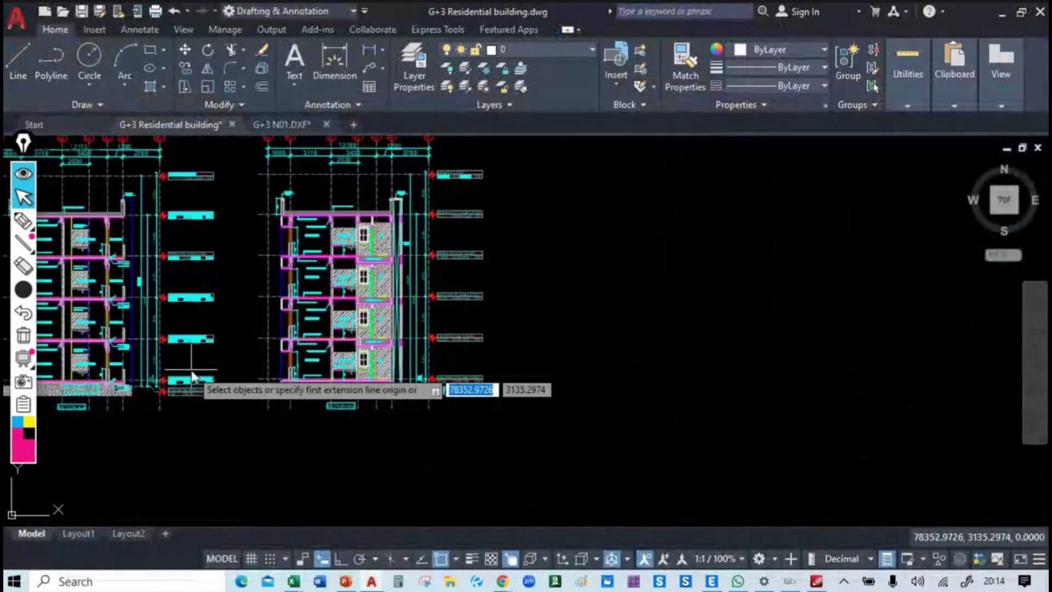
middle_click_drag(660, 412, 767, 417)
scroll(387, 377, "up", 6)
middle_click_drag(266, 322, 421, 422)
scroll(347, 370, "up", 2)
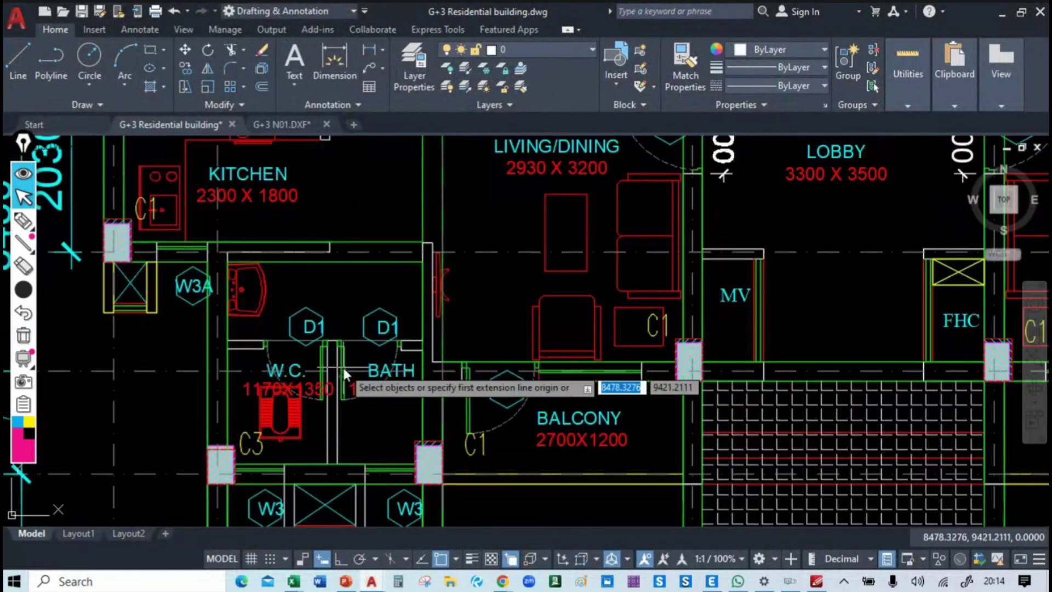
mouse_move(344, 397)
middle_mouse_down()
mouse_move(268, 331)
mouse_move(269, 355)
middle_mouse_up()
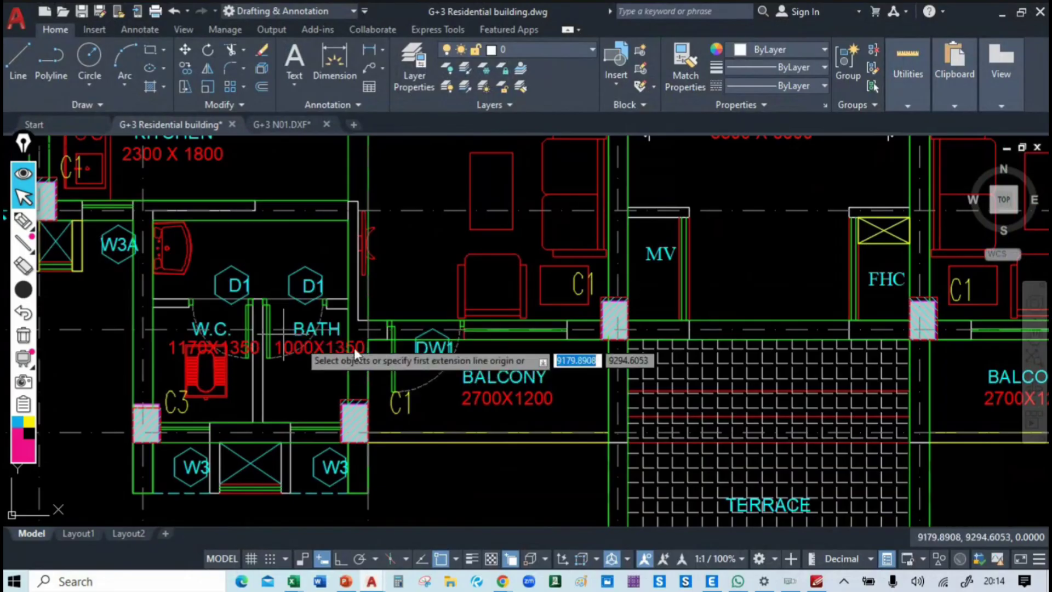
middle_click_drag(888, 369, 242, 409)
scroll(667, 328, "down", 3)
middle_click_drag(665, 344, 829, 376)
scroll(830, 381, "down", 2)
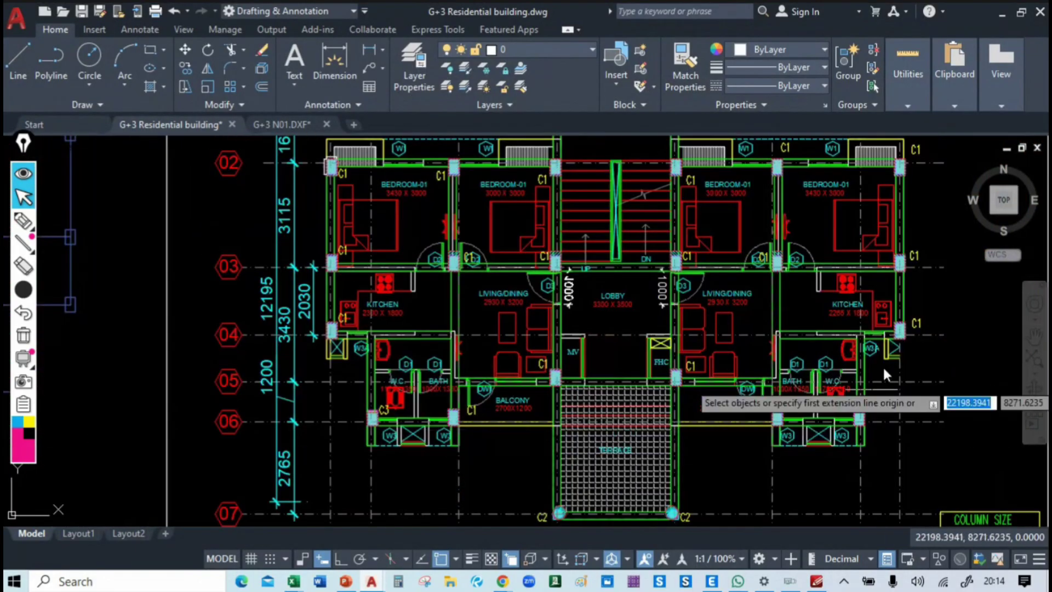
Step: In ETABS, select the two toilet slabs on Story1 and start a uniform shell load assignment with the SUNKEN load pattern
key("alt+Tab")
key("alt+Tab")
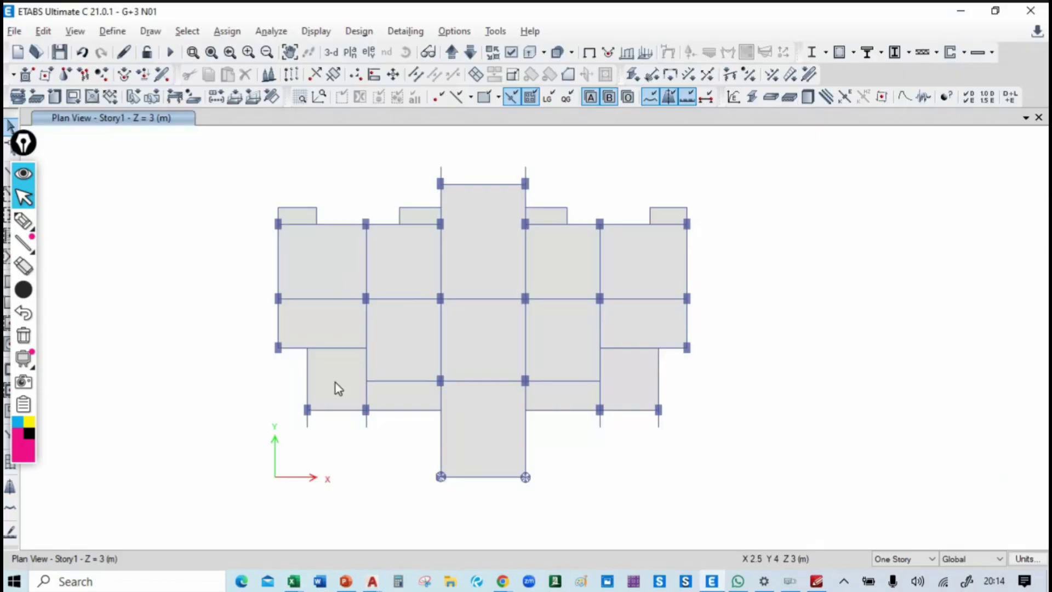
left_click(227, 31)
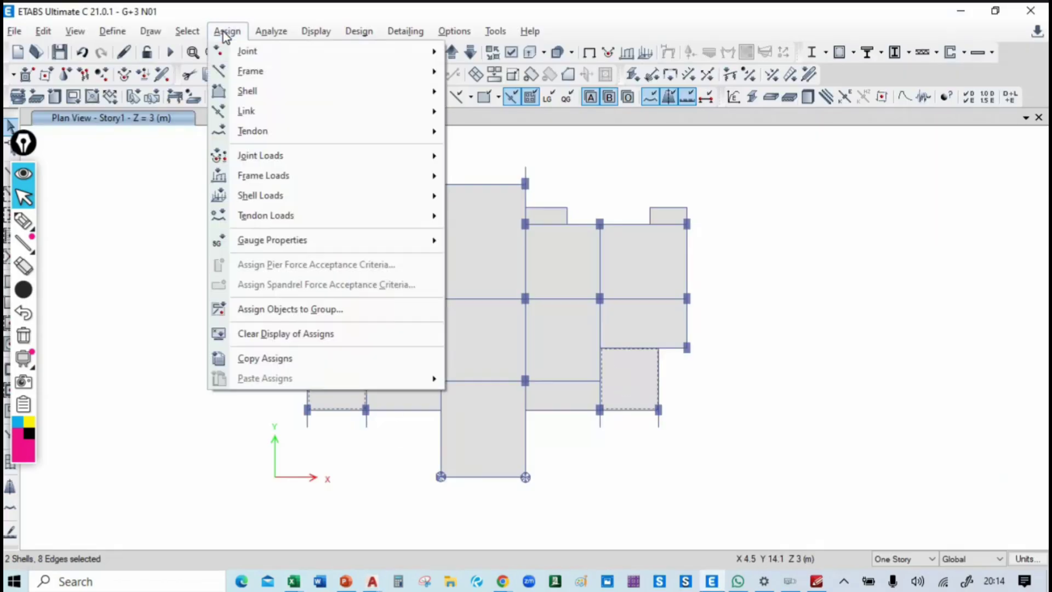
mouse_move(284, 184)
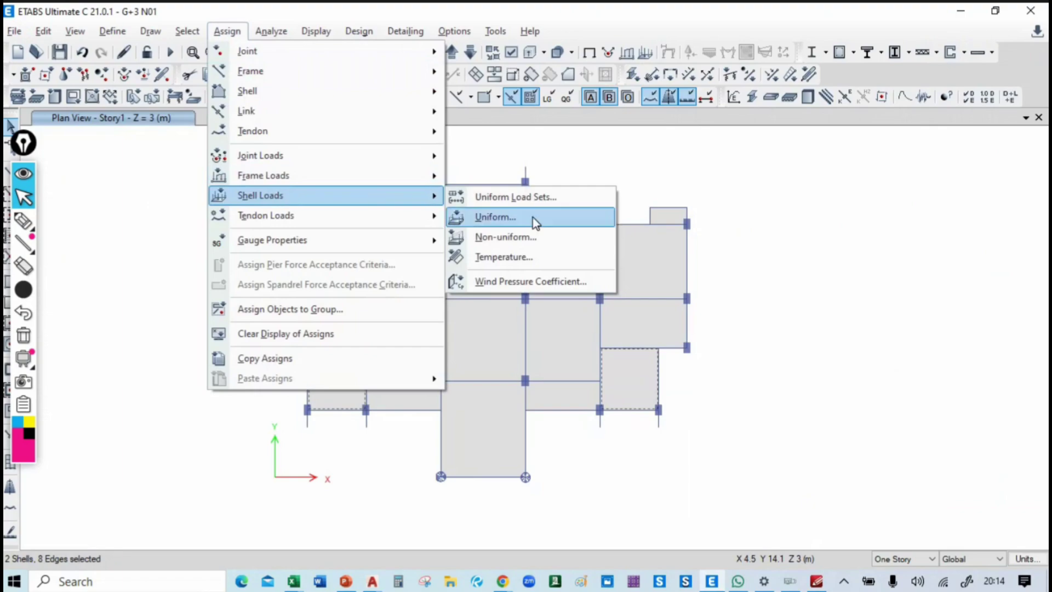
left_click(524, 216)
left_click(382, 254)
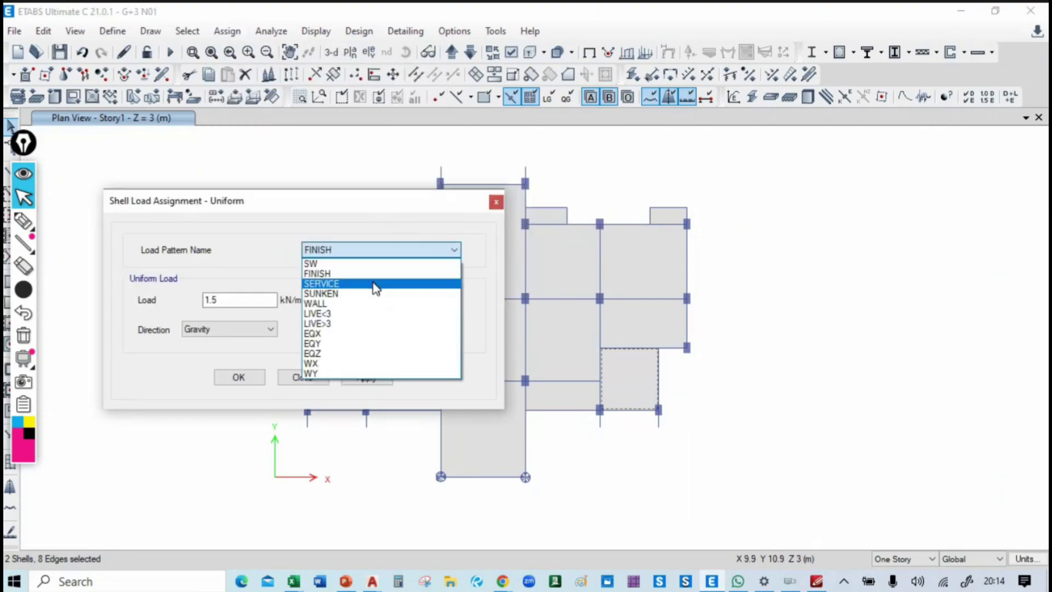
left_click(375, 284)
Step: Assign a 3.6 kN/m² gravity load to the selected slabs, replacing existing loads, and restore the undeformed plan display
left_click(223, 299)
left_click_drag(223, 299, 186, 291)
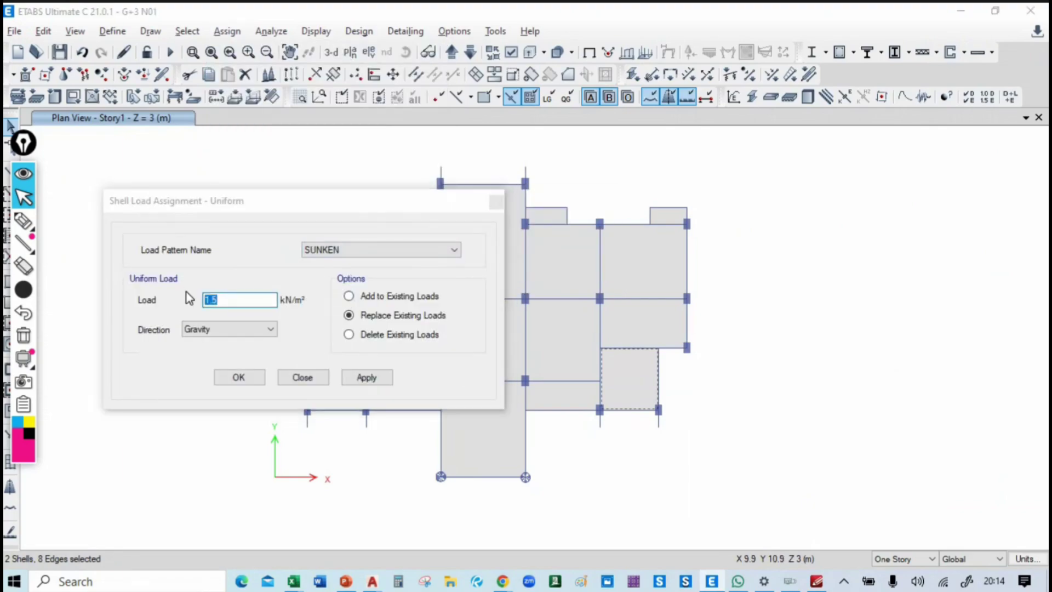
key("alt+Tab")
key("alt+Tab")
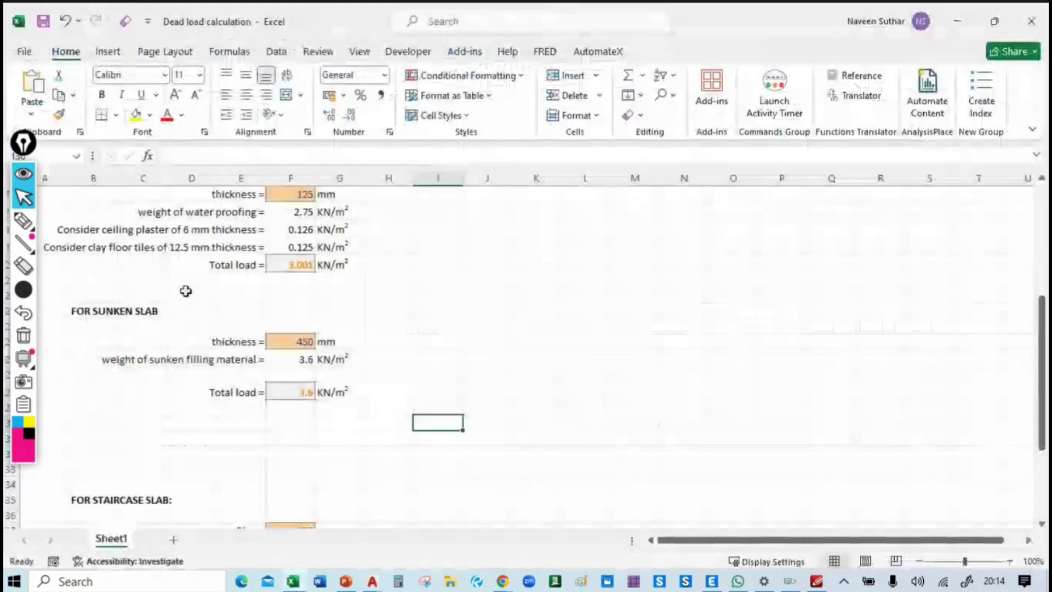
key("alt+Tab")
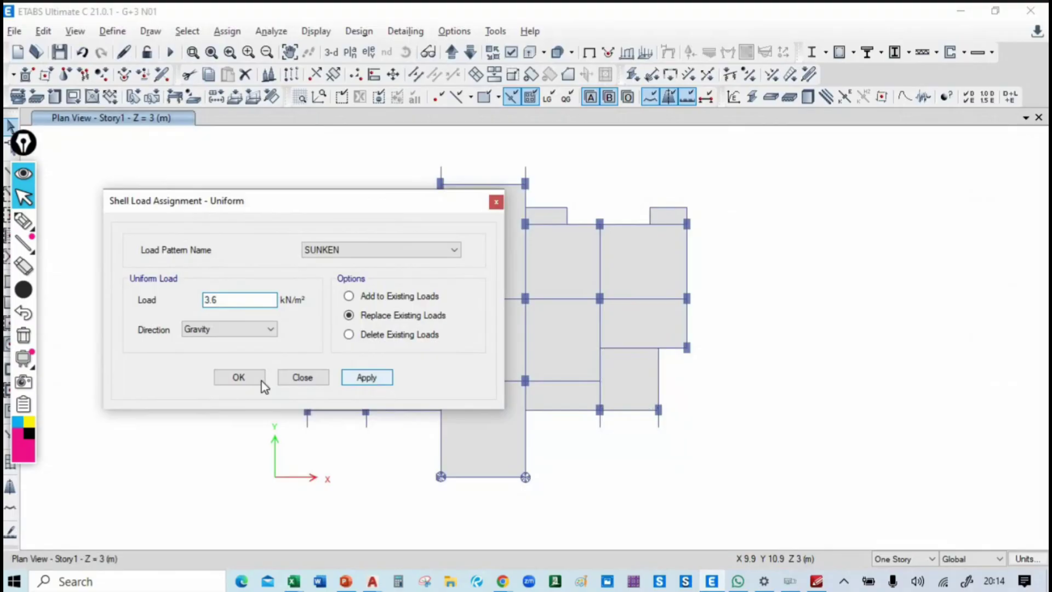
left_click(233, 378)
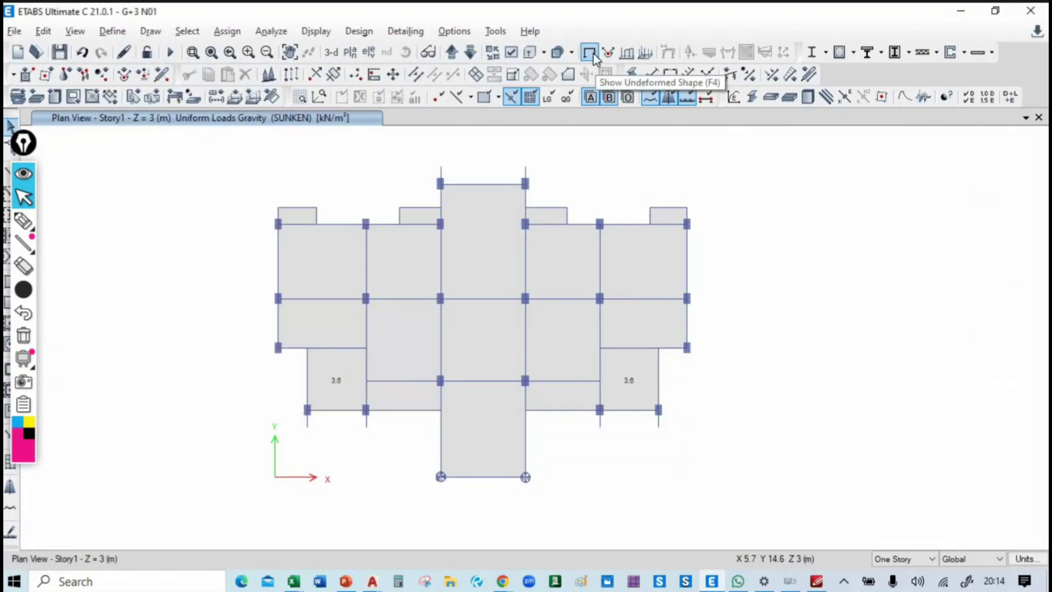
left_click(590, 53)
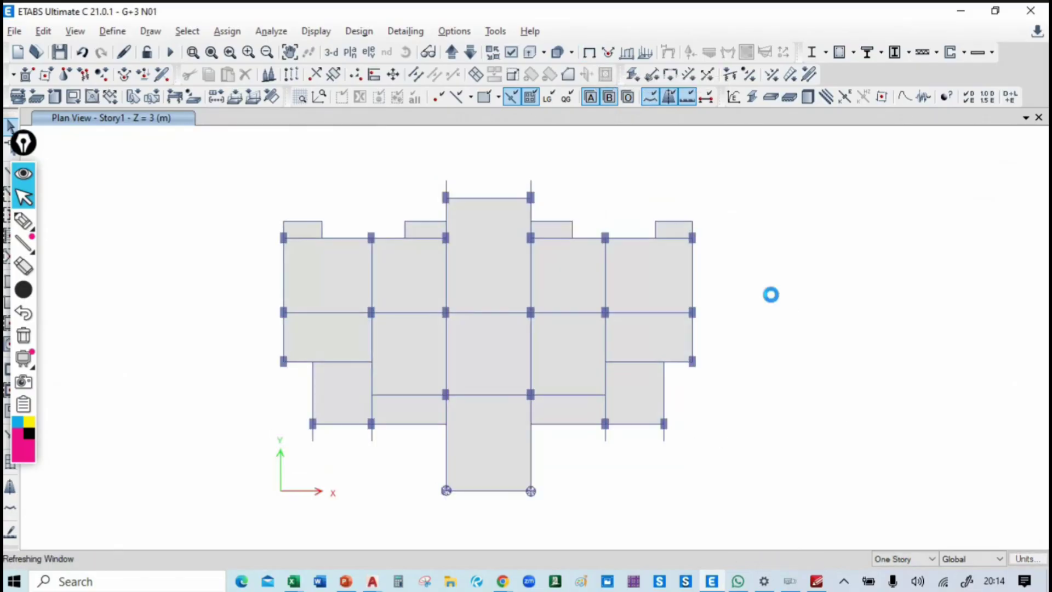
Step: View the staircase slab calculation in the Excel workbook and look over the AutoCAD plans and sections for the staircase
key("alt+Tab")
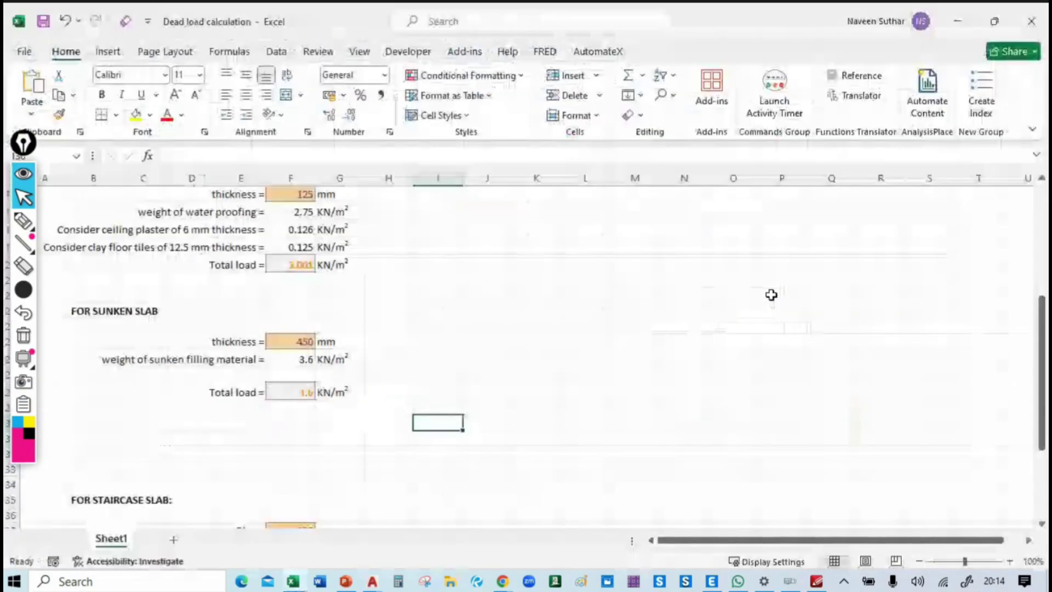
scroll(370, 350, "down", 5)
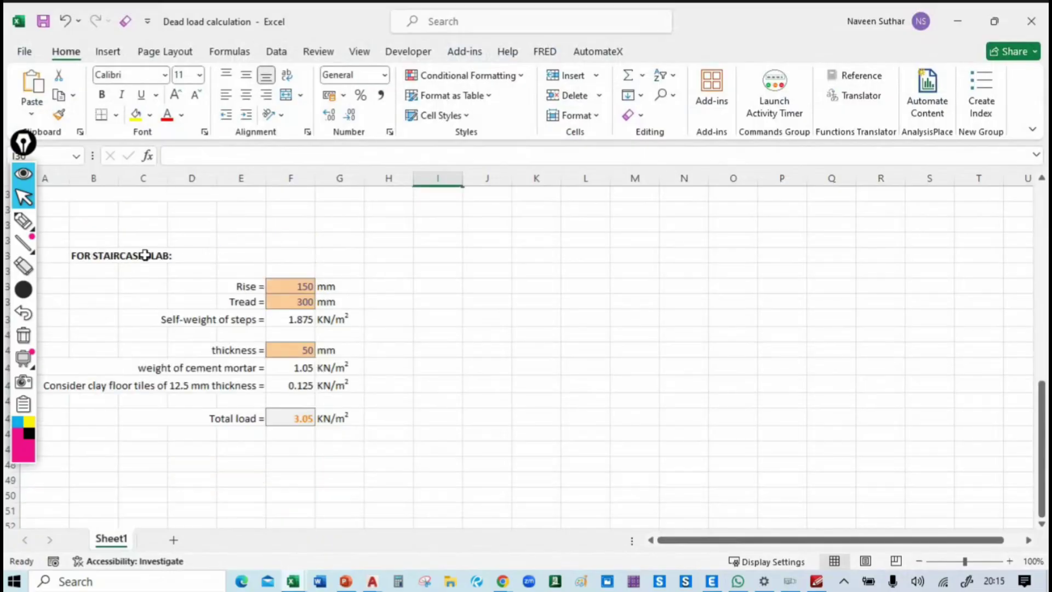
key("alt+Tab")
key("alt+Tab")
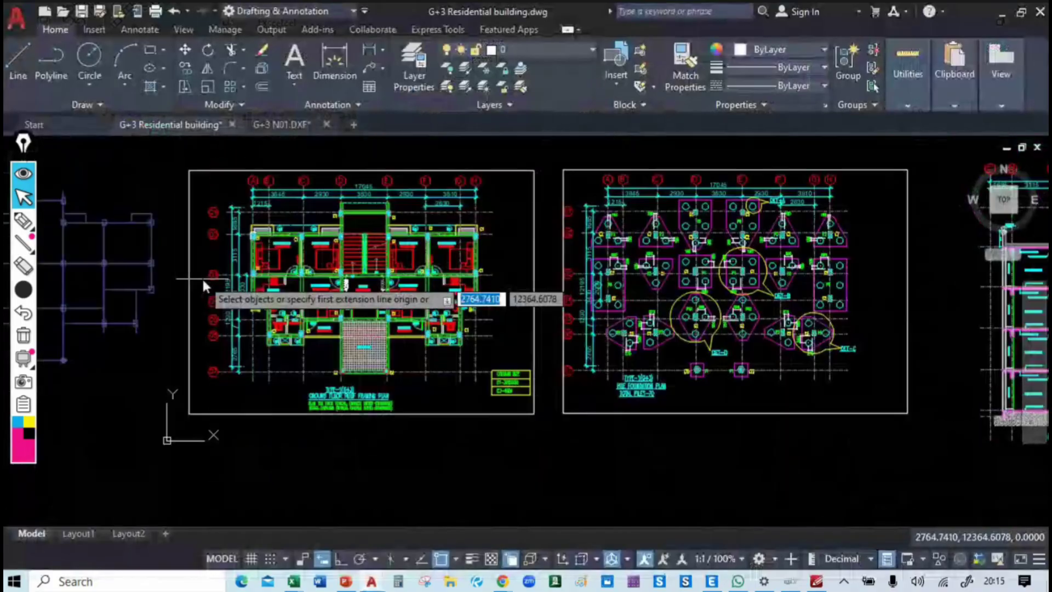
scroll(203, 280, "down", 2)
mouse_move(713, 236)
middle_mouse_down()
mouse_move(440, 416)
mouse_move(357, 293)
middle_mouse_up()
scroll(575, 349, "up", 2)
scroll(583, 380, "up", 2)
mouse_move(329, 408)
middle_mouse_down()
mouse_move(700, 237)
mouse_move(666, 342)
middle_mouse_up()
scroll(669, 342, "down", 4)
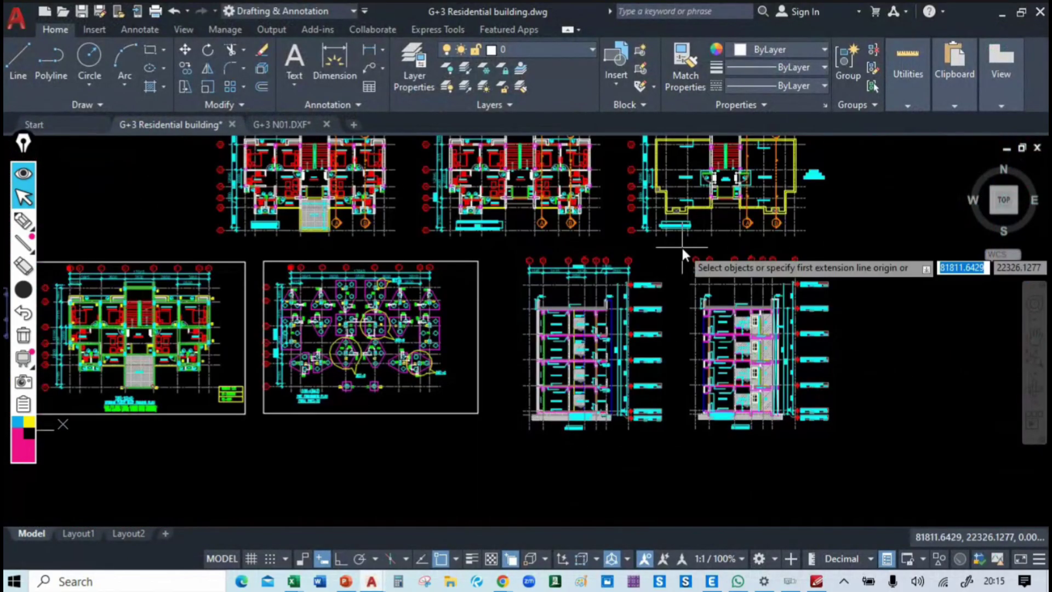
Step: Return to the Excel workbook and inspect the rise and tread inputs of the staircase slab calculation
key("alt+Tab")
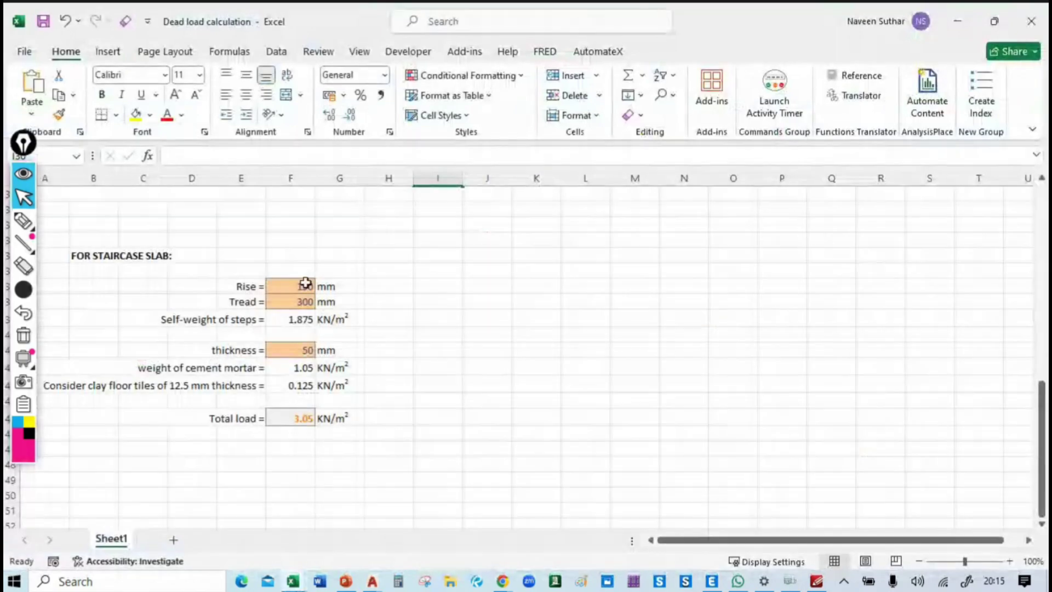
left_click(305, 282)
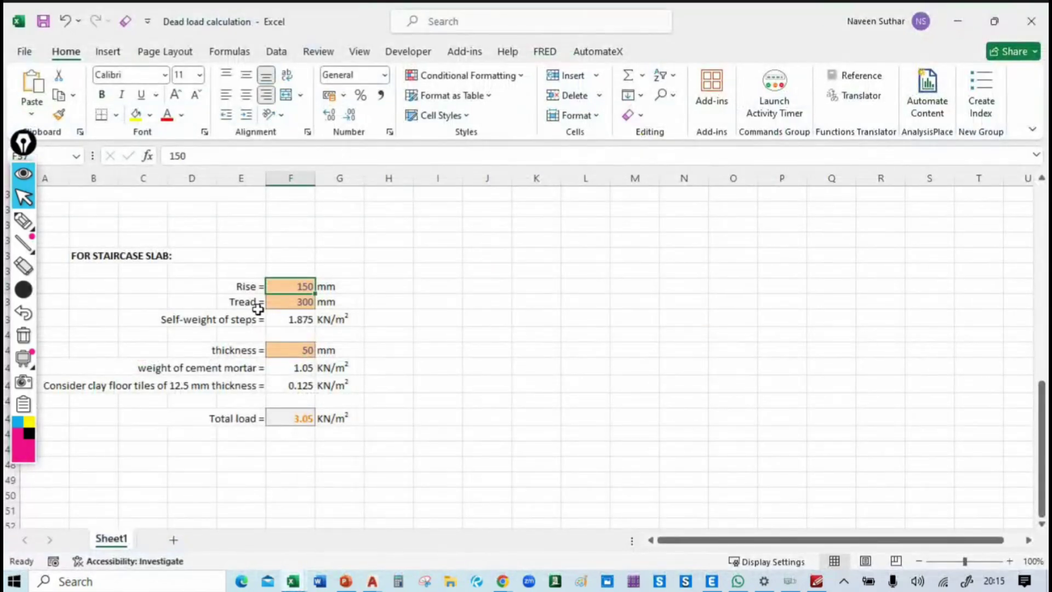
key("alt")
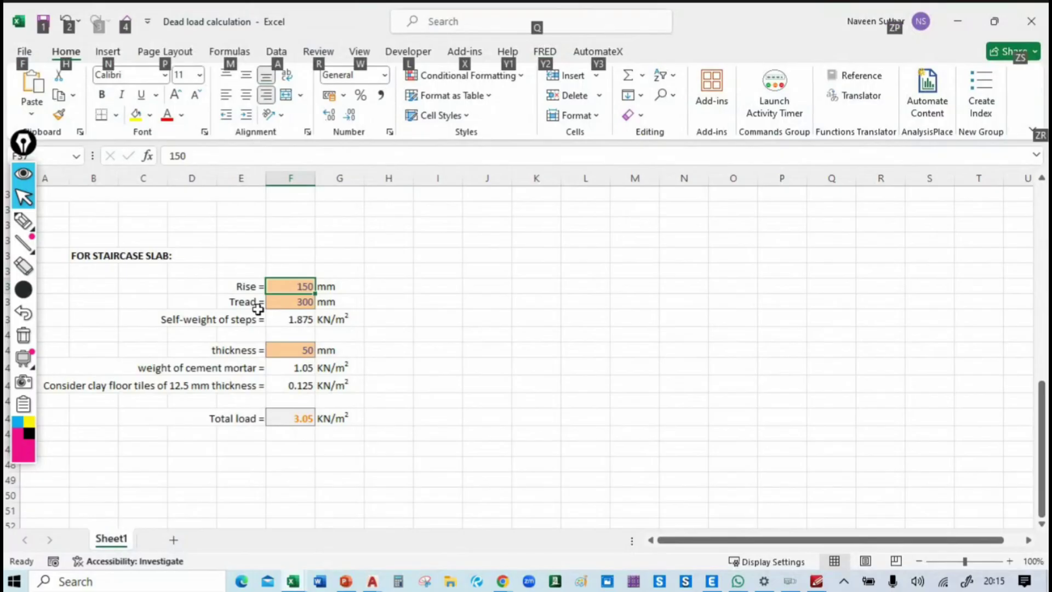
key("alt")
scroll(524, 329, "up", 3)
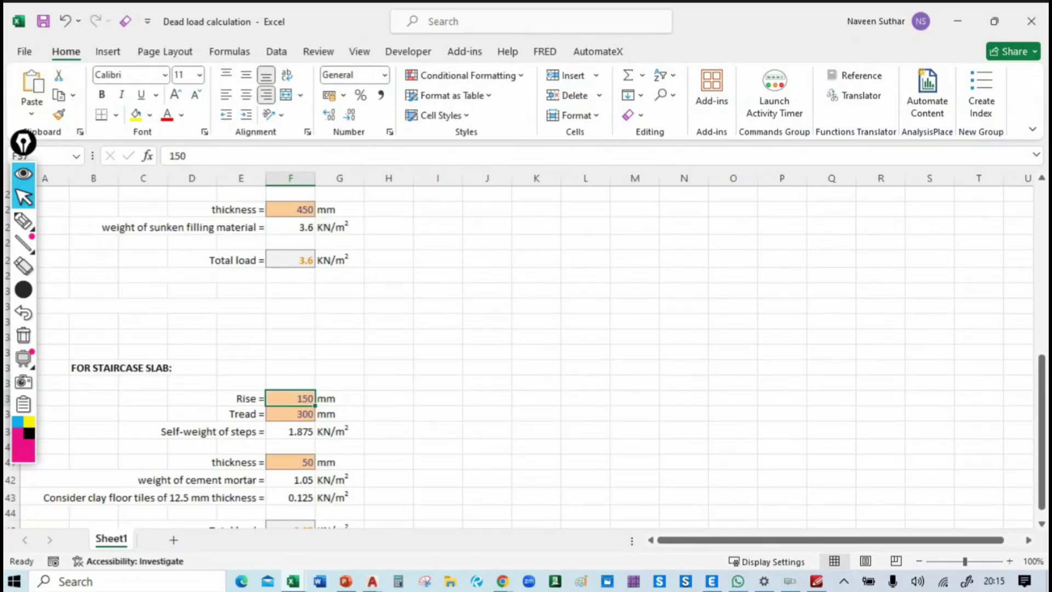
Step: Switch to the Super-dead load calculation PDF and pencil a stepped stair profile with two parallel sloping lines for the waist slab
key("alt+Tab")
key("alt+Tab")
key("alt+Tab")
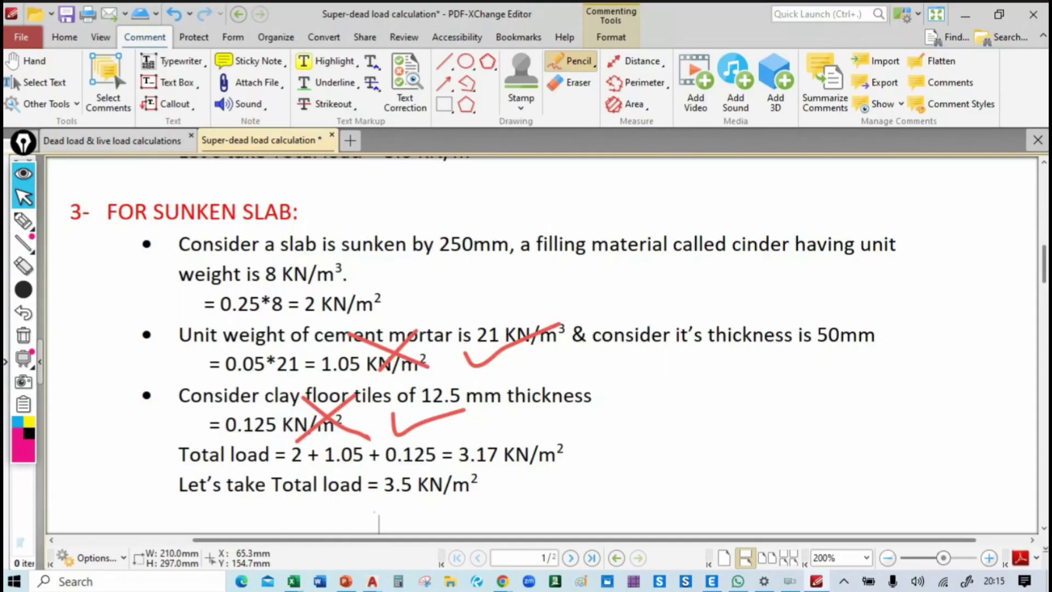
left_click_drag(717, 402, 714, 500)
mouse_move(716, 401)
left_mouse_down()
mouse_move(845, 347)
mouse_move(901, 286)
mouse_move(945, 182)
left_mouse_up()
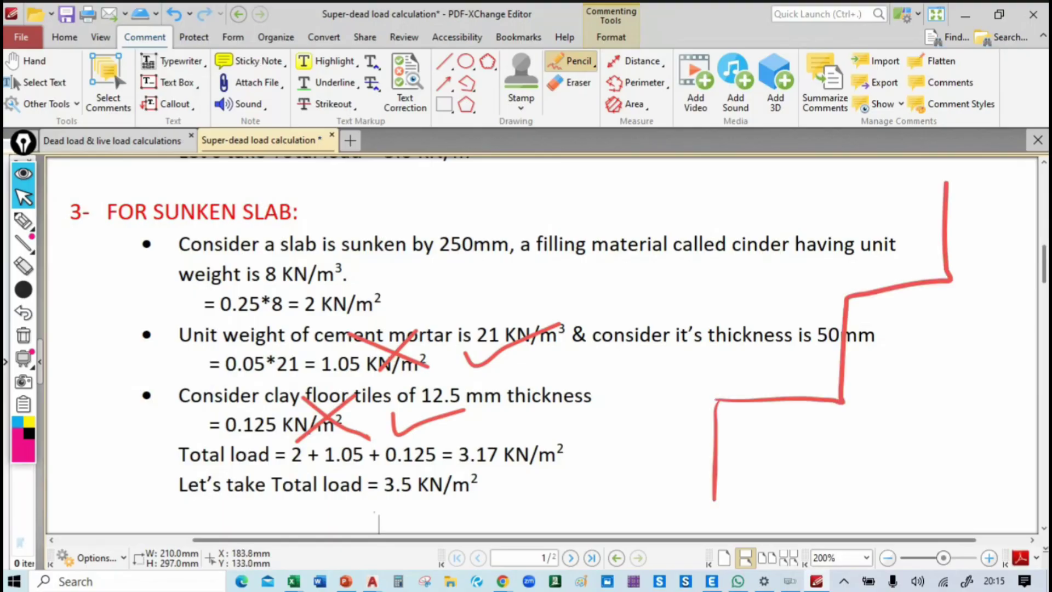
mouse_move(1003, 216)
left_mouse_down()
mouse_move(782, 441)
mouse_move(720, 521)
left_mouse_up()
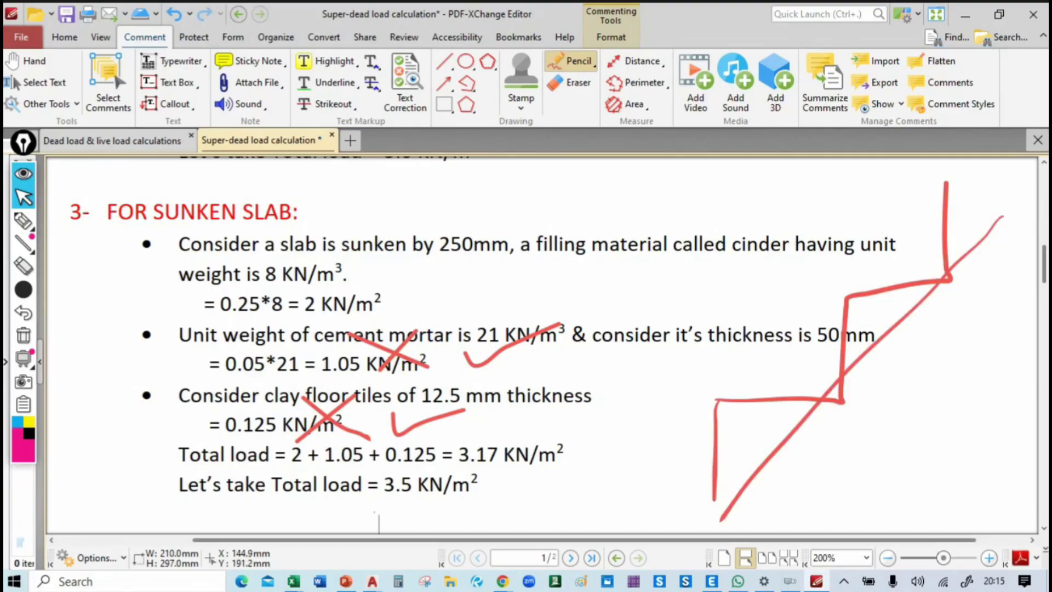
mouse_move(1022, 247)
left_mouse_down()
mouse_move(925, 366)
mouse_move(762, 532)
left_mouse_up()
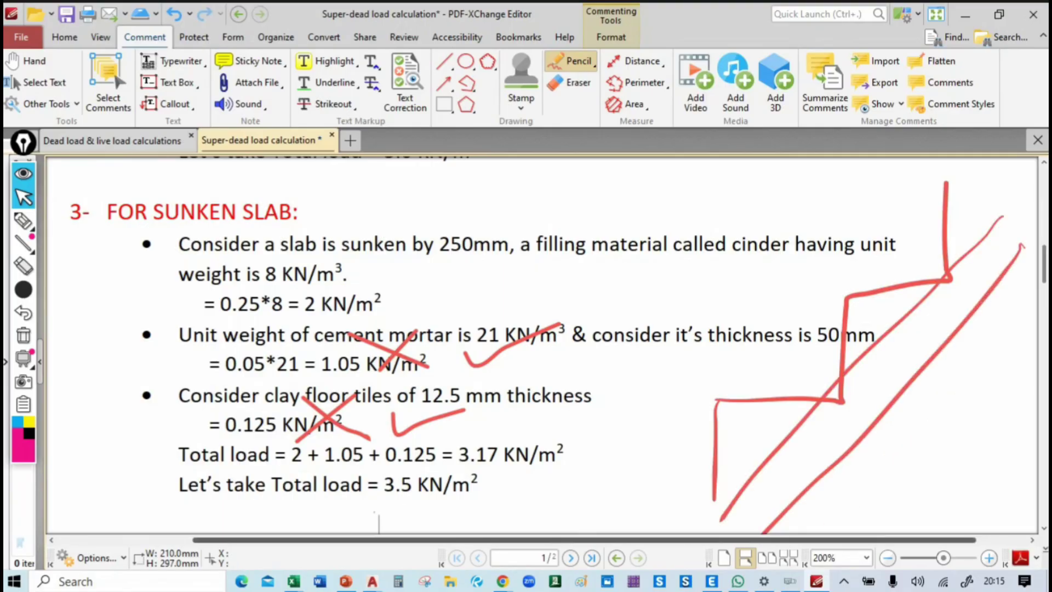
Step: Sketch a hatched band along the sloping slab under the steps and label the lower step's vertical face "Rise" with a double-headed arrow
left_click_drag(1005, 231, 737, 519)
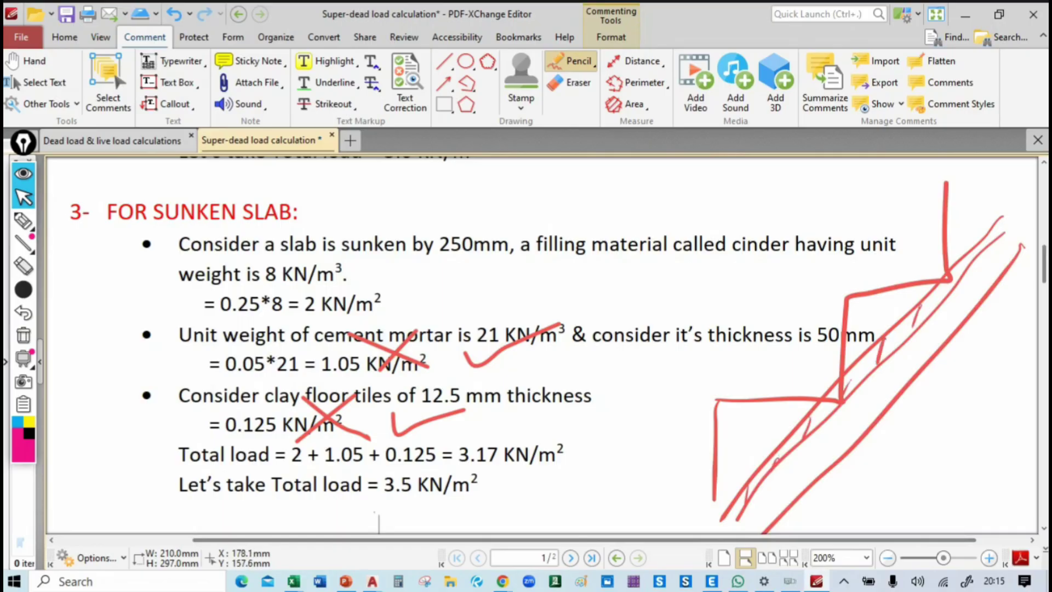
left_click_drag(691, 397, 690, 501)
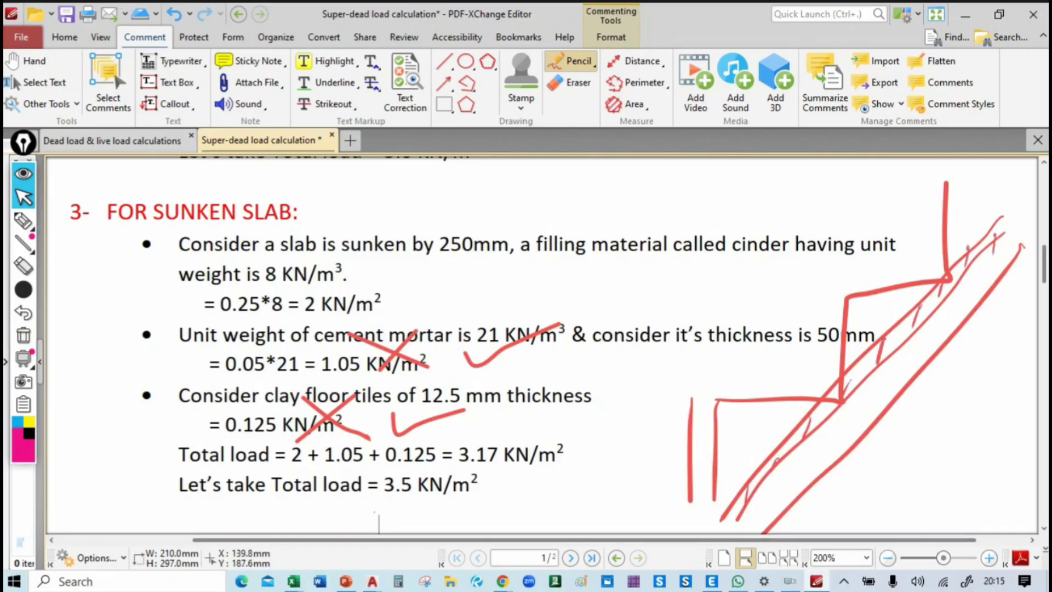
left_click_drag(686, 390, 699, 412)
mouse_move(606, 452)
left_mouse_down()
mouse_move(606, 473)
mouse_move(618, 473)
left_mouse_up()
left_click_drag(627, 454, 625, 482)
left_click_drag(633, 434, 683, 447)
Step: Label the lower step's horizontal face "tread" and add a circled, ticked thickness note on the sloping slab
left_click_drag(717, 383, 831, 374)
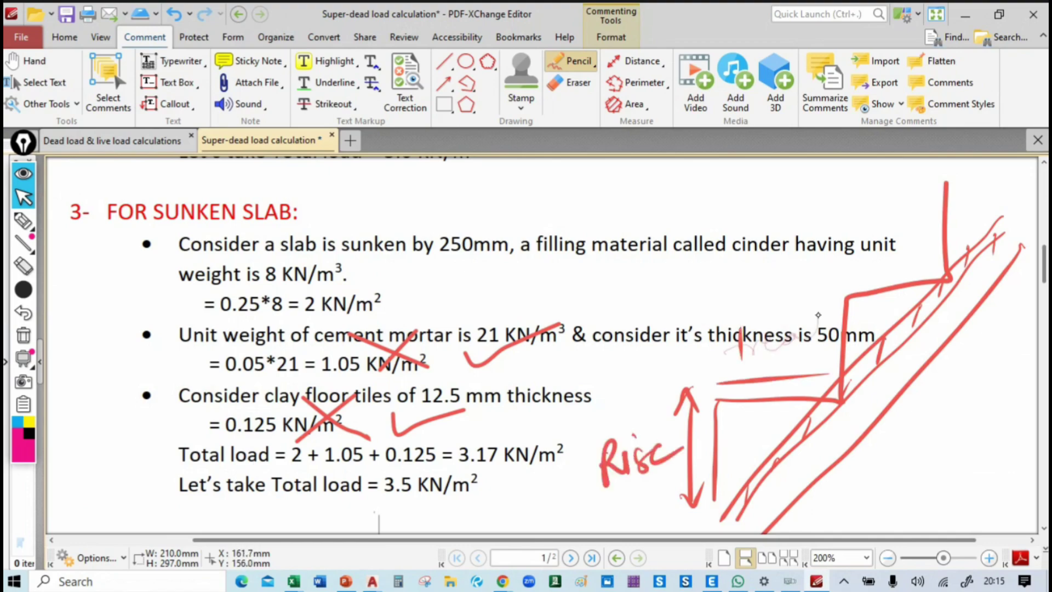
left_click_drag(818, 315, 816, 349)
left_click_drag(785, 435, 794, 446)
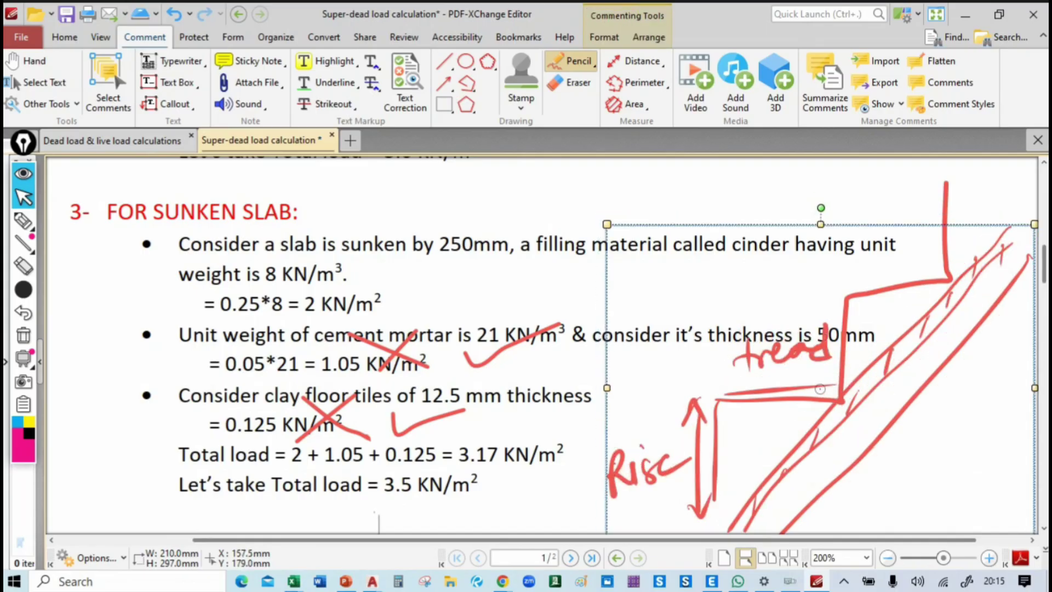
left_click_drag(779, 311, 734, 256)
mouse_move(869, 393)
left_mouse_down()
mouse_move(891, 415)
mouse_move(942, 369)
mouse_move(980, 392)
left_mouse_up()
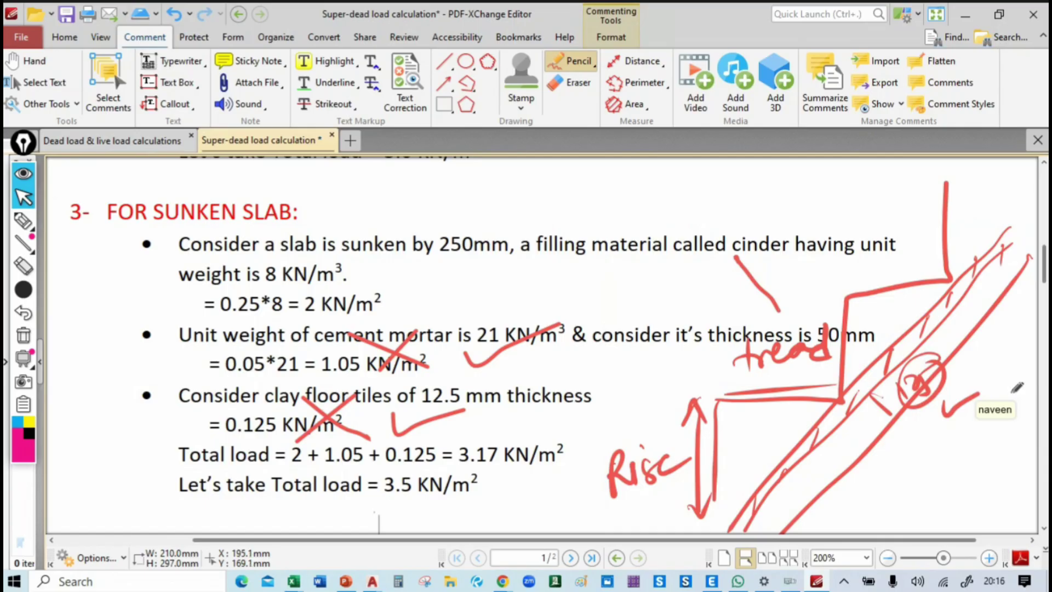
Step: Switch to the Dead load calculation workbook in Excel and examine the staircase slab's mortar thickness, tile load and total load formula
key("alt+Tab")
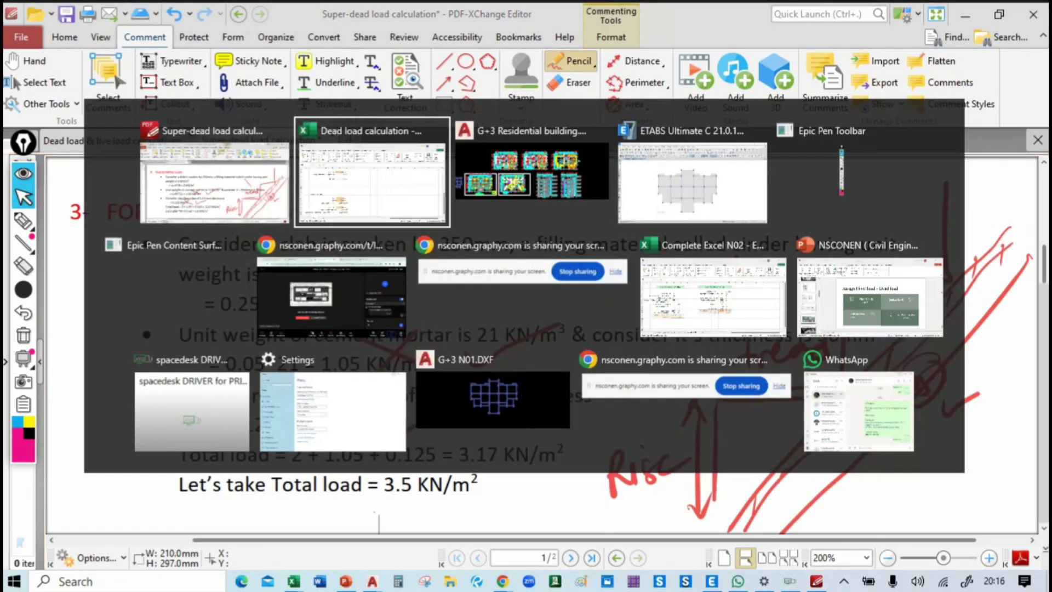
scroll(396, 425, "down", 2)
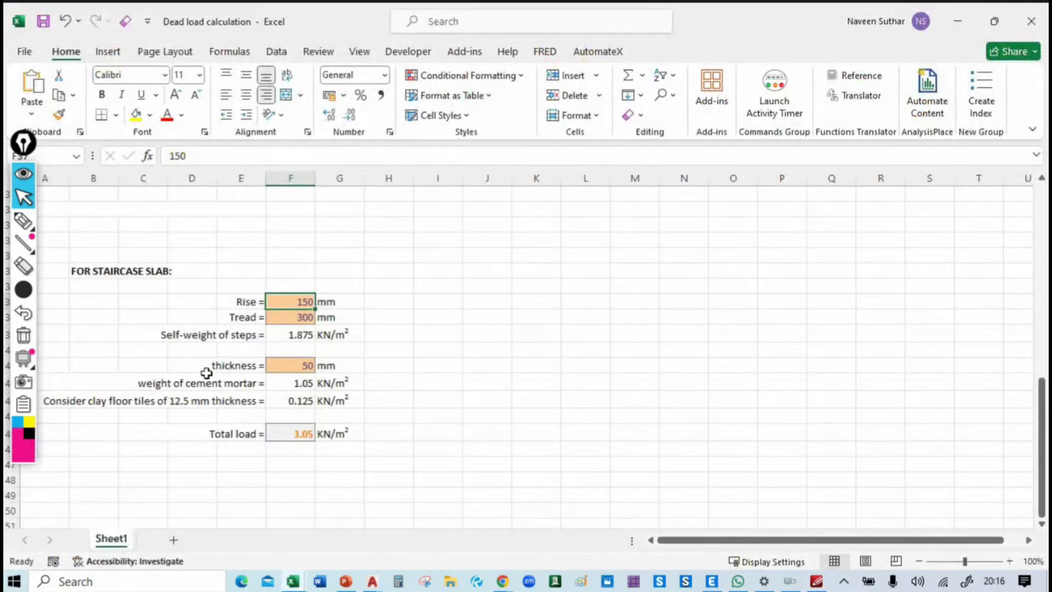
left_click(292, 365)
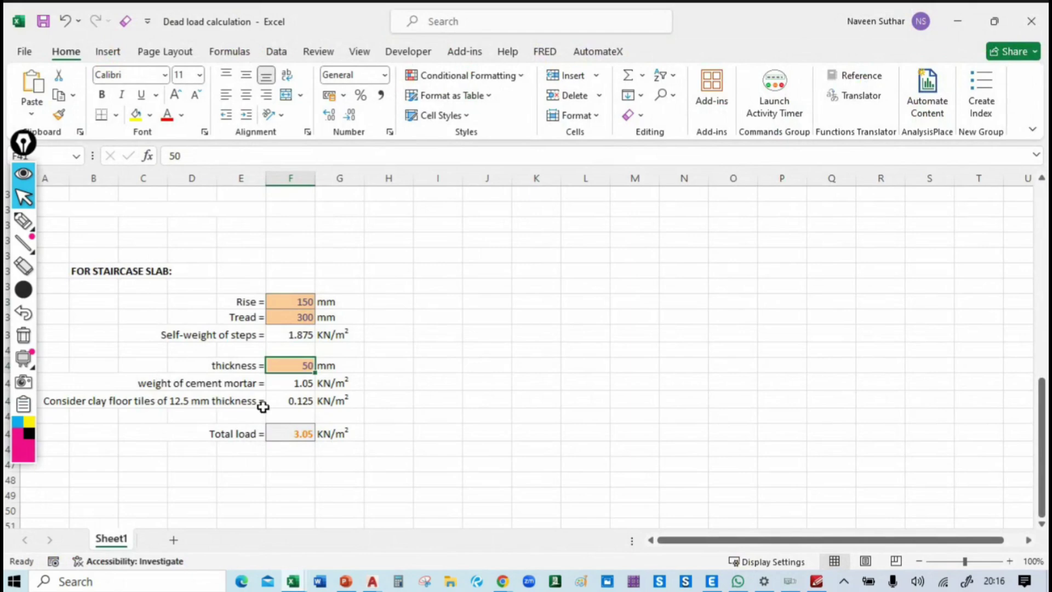
left_click(304, 401)
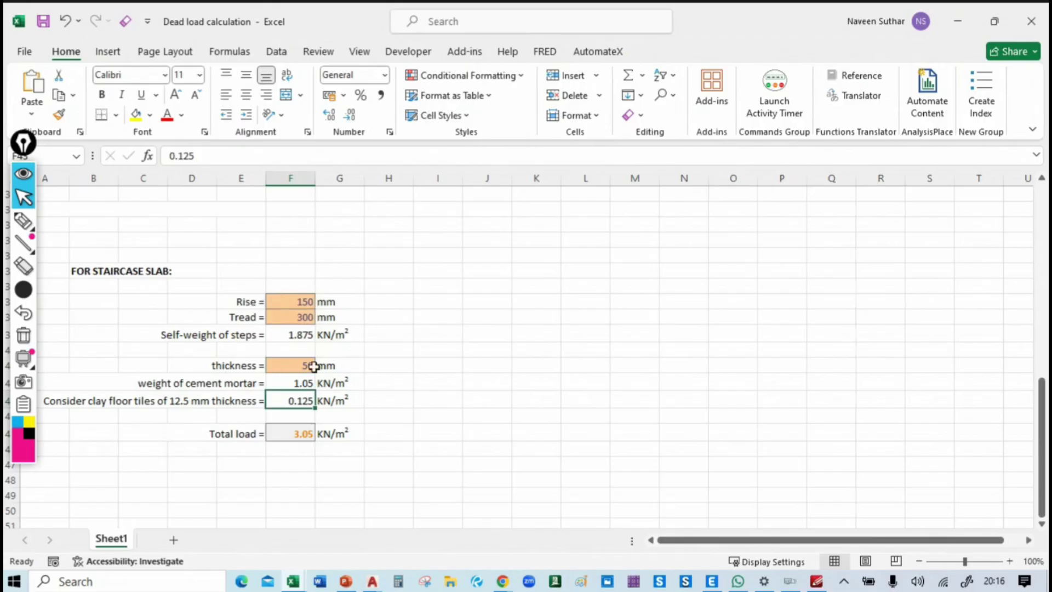
left_click(288, 433)
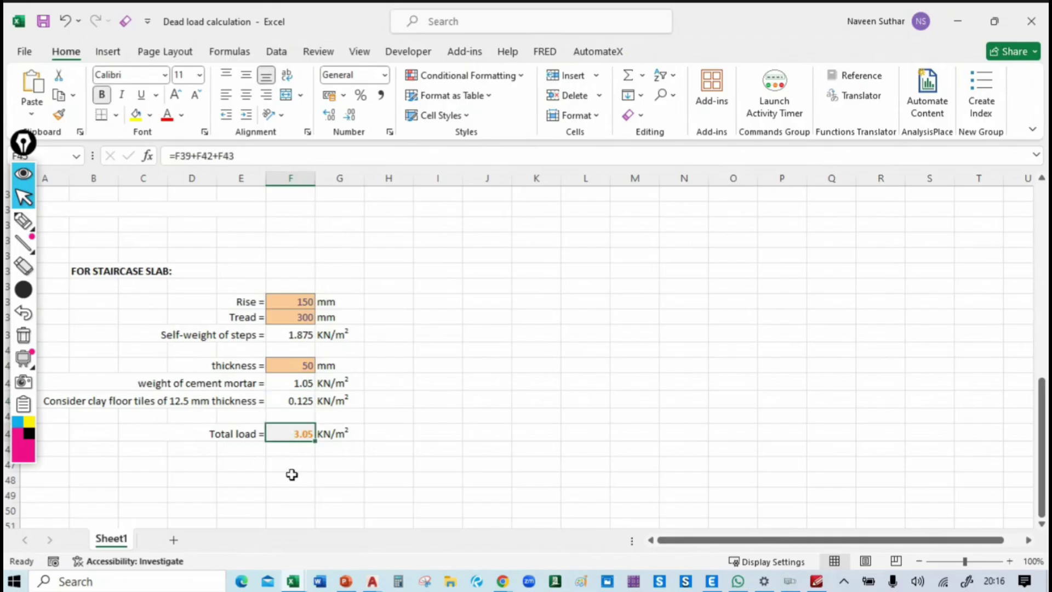
Step: Switch to ETABS and assign a 3.1 kN/m² uniform gravity load to the staircase slab panel on Story1 under the SUNKEN pattern
key("alt+Tab")
key("alt+Tab")
key("alt+Tab")
left_click(476, 249)
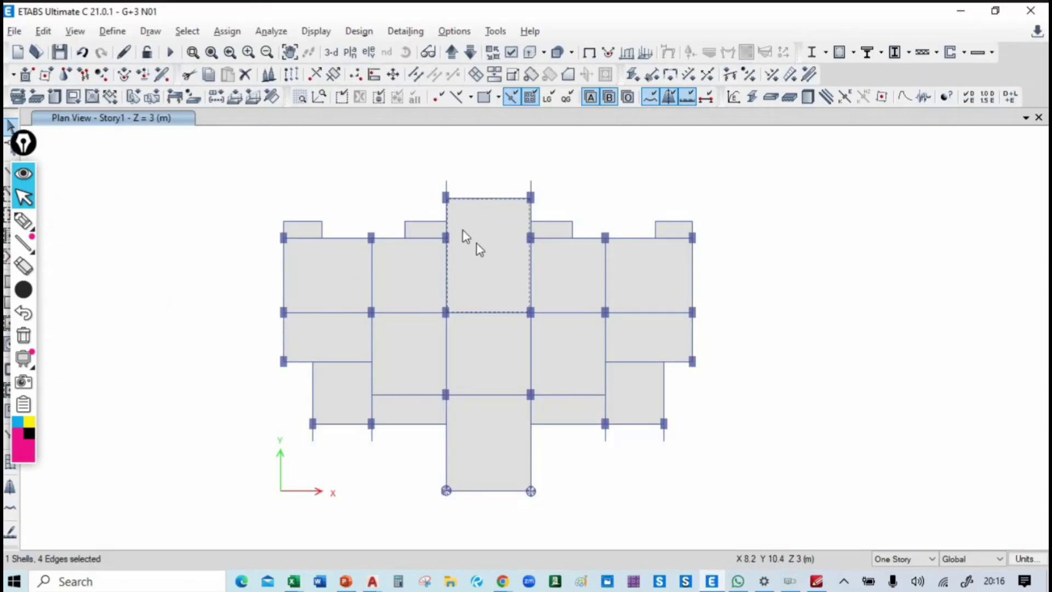
left_click(226, 31)
mouse_move(291, 203)
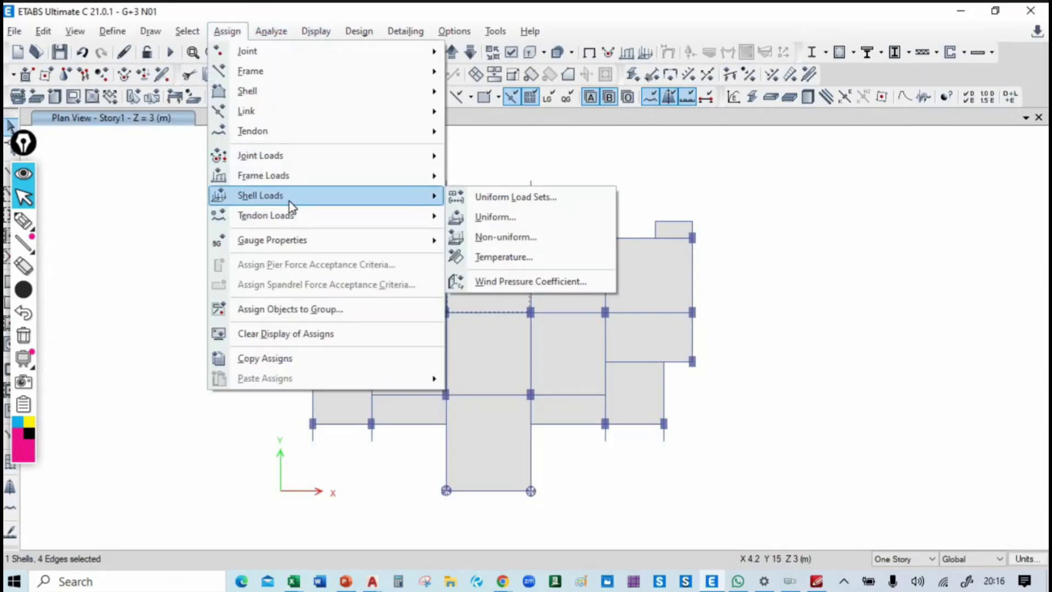
left_click(489, 218)
left_click(236, 302)
left_click_drag(232, 303, 178, 302)
type("3.1")
left_click(366, 377)
left_click(239, 377)
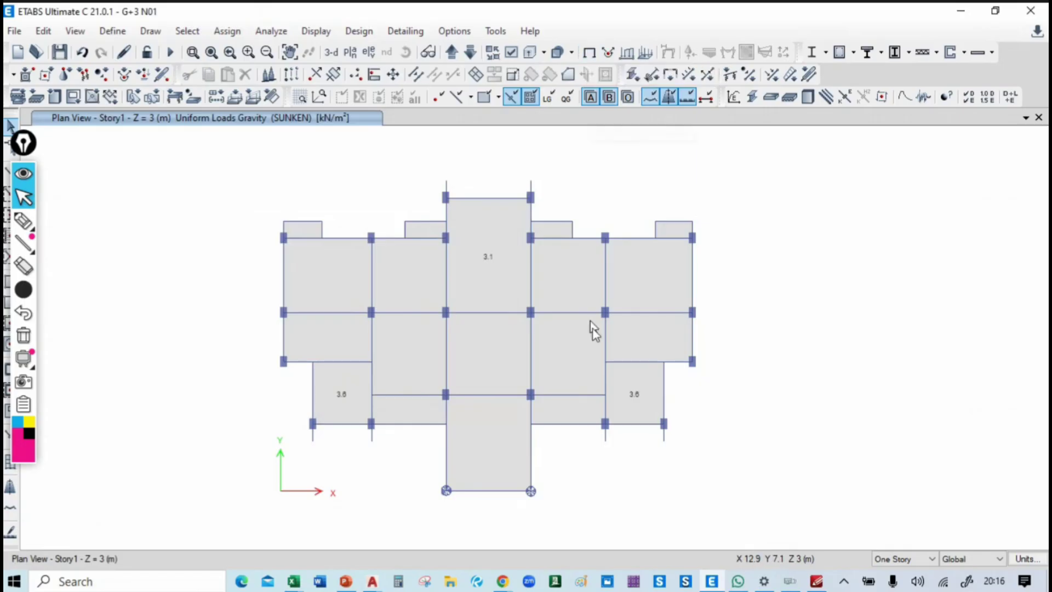
Step: Delete the existing SUNKEN uniform load from the staircase slab panel
left_click(507, 266)
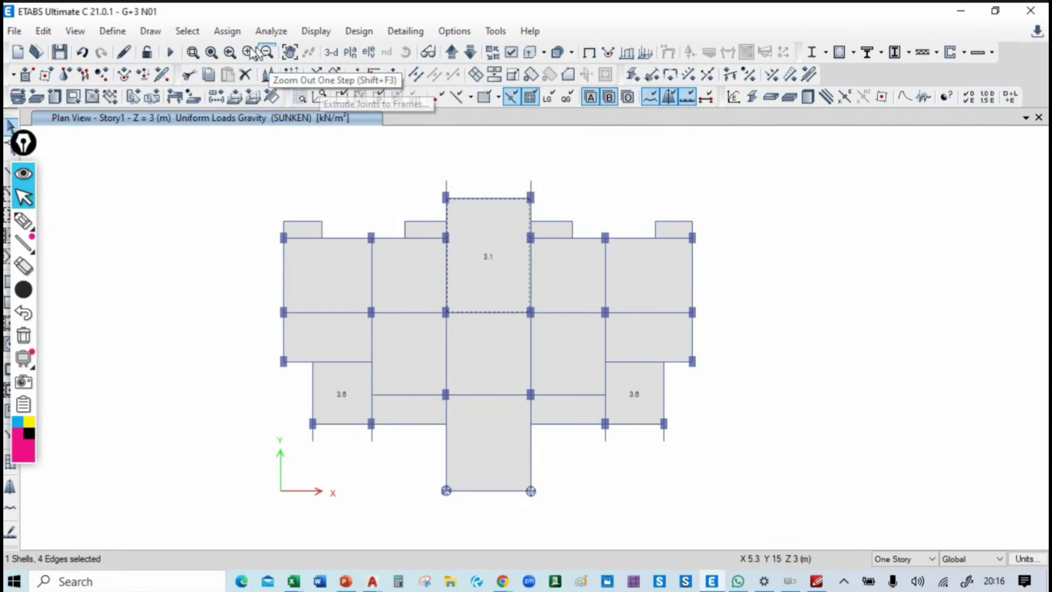
left_click(226, 31)
mouse_move(294, 241)
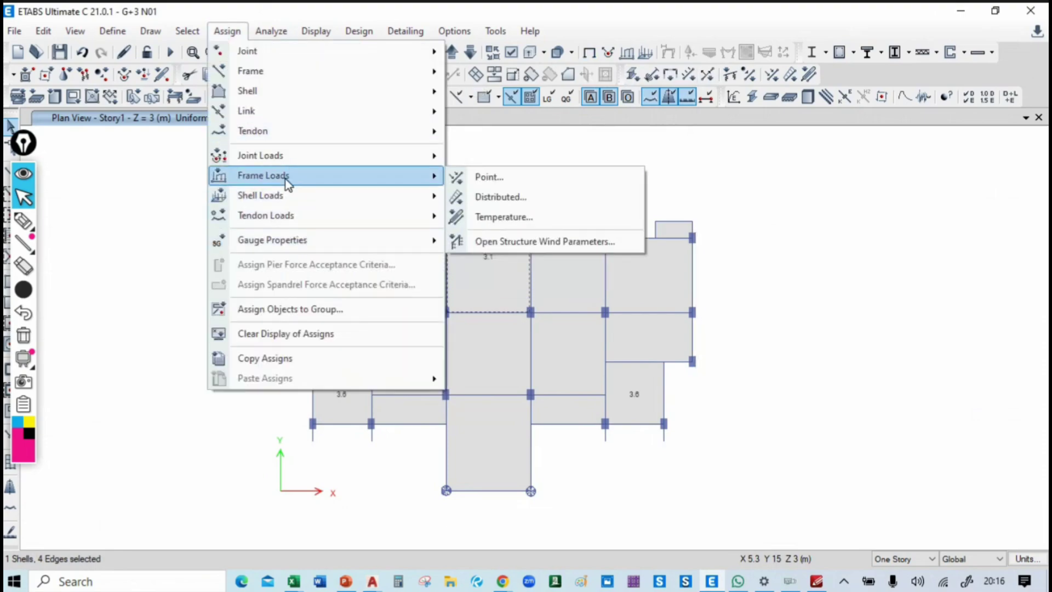
left_click(508, 218)
left_click_drag(370, 203, 244, 211)
left_click(241, 255)
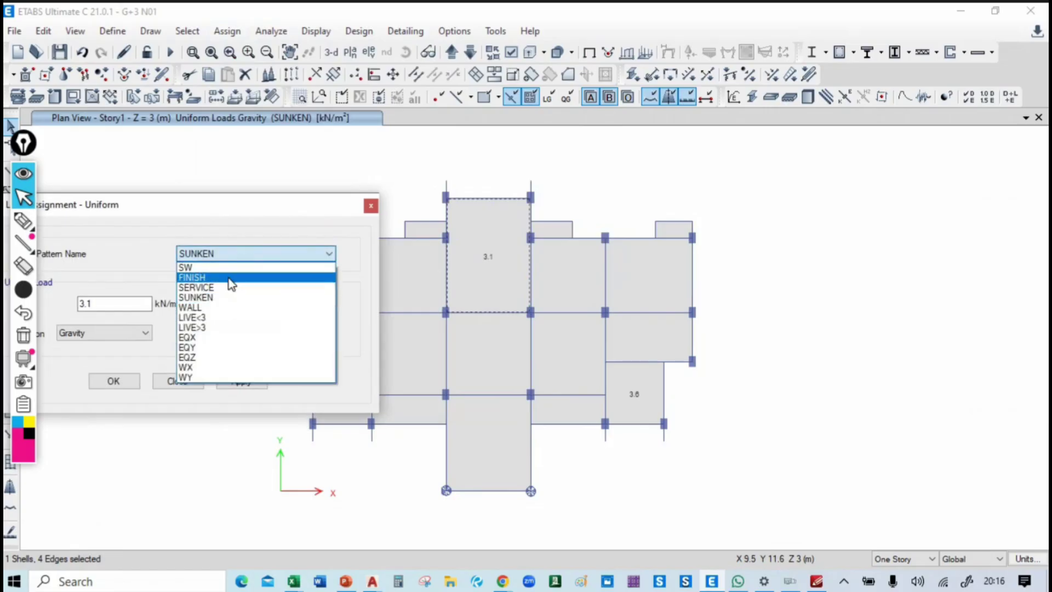
left_click(229, 274)
left_click(221, 256)
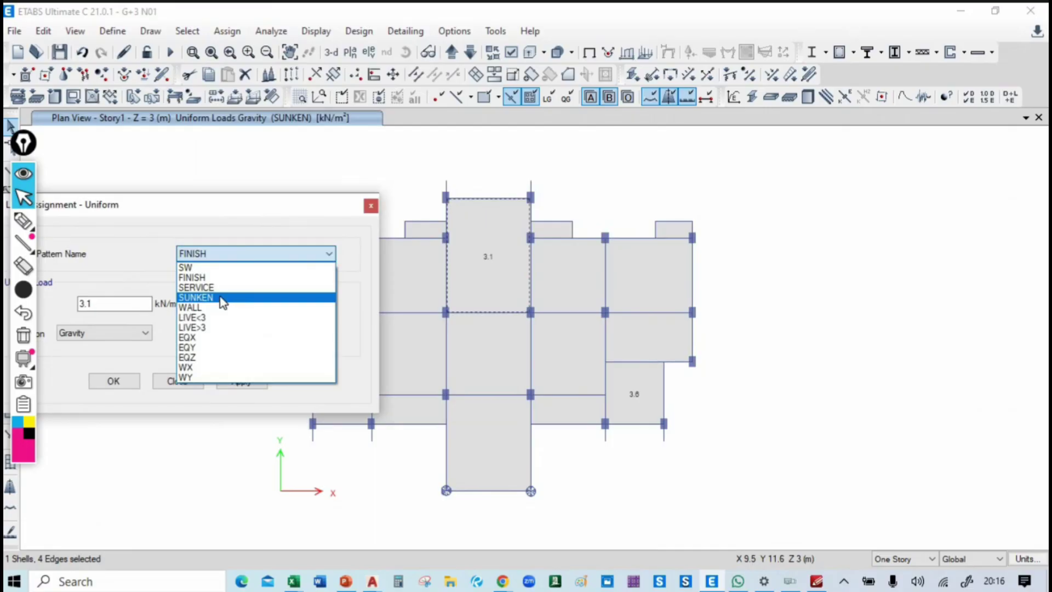
left_click(220, 298)
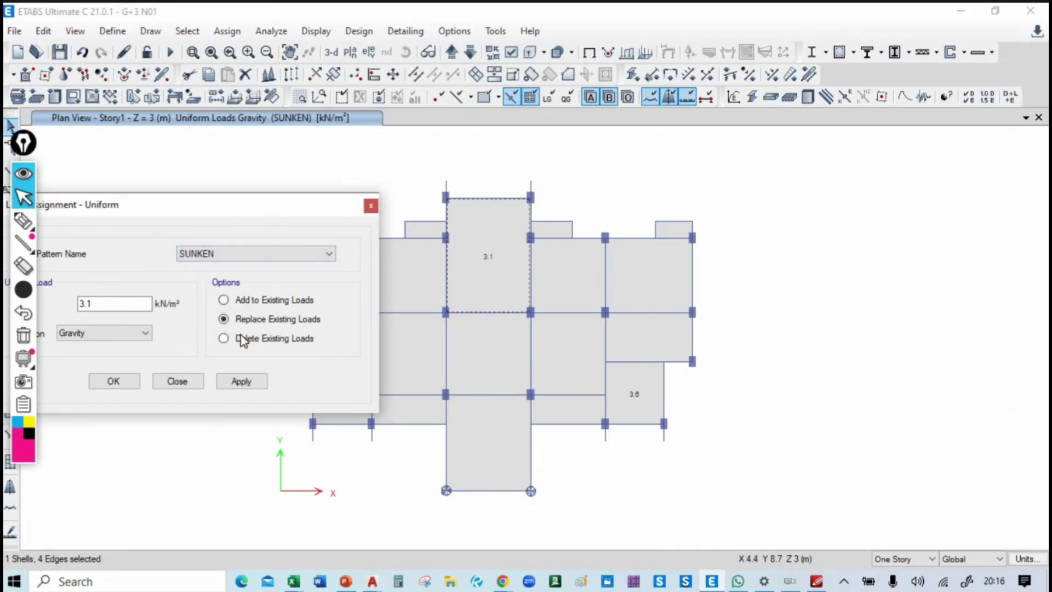
left_click(223, 338)
left_click(240, 381)
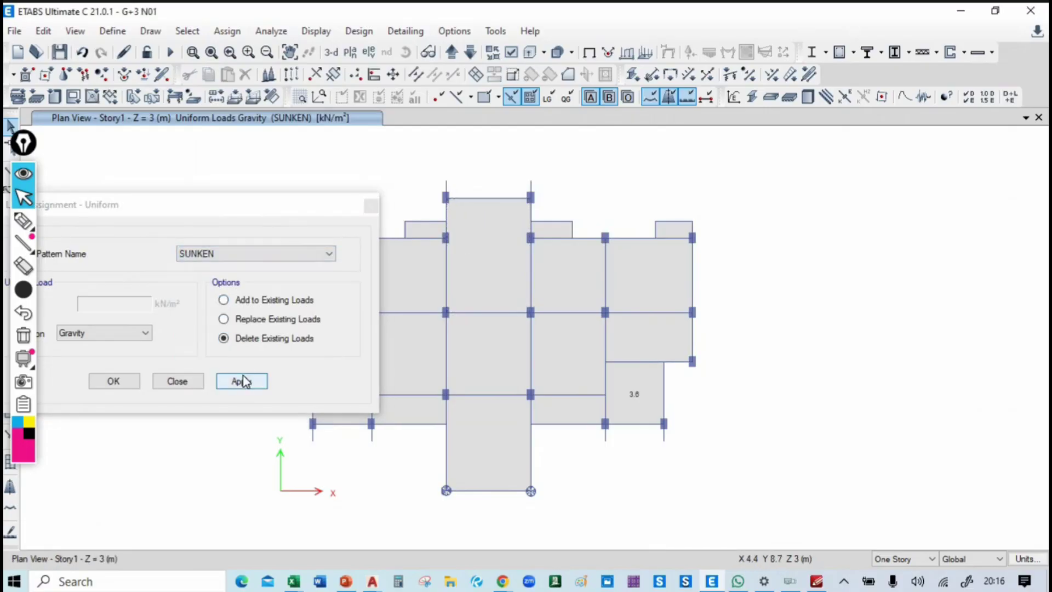
Step: Assign a 3.1 kN/m² uniform gravity load to the staircase slab under the FINISH pattern, replacing existing loads, and restore the undeformed plan display
left_click(505, 248)
left_click(222, 255)
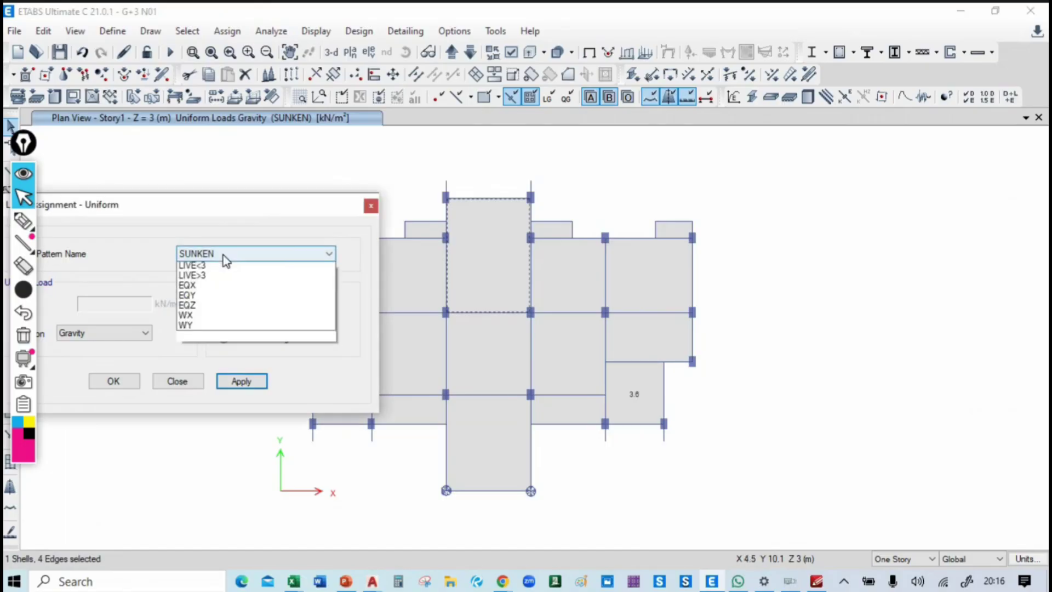
left_click(221, 277)
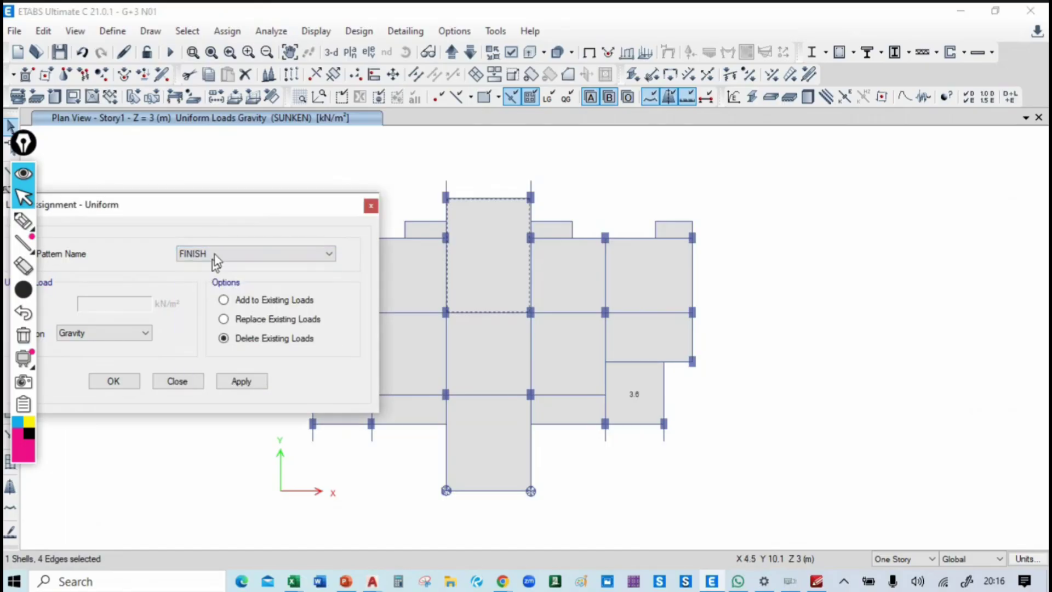
left_click_drag(204, 215, 261, 214)
left_click(281, 319)
left_click(299, 381)
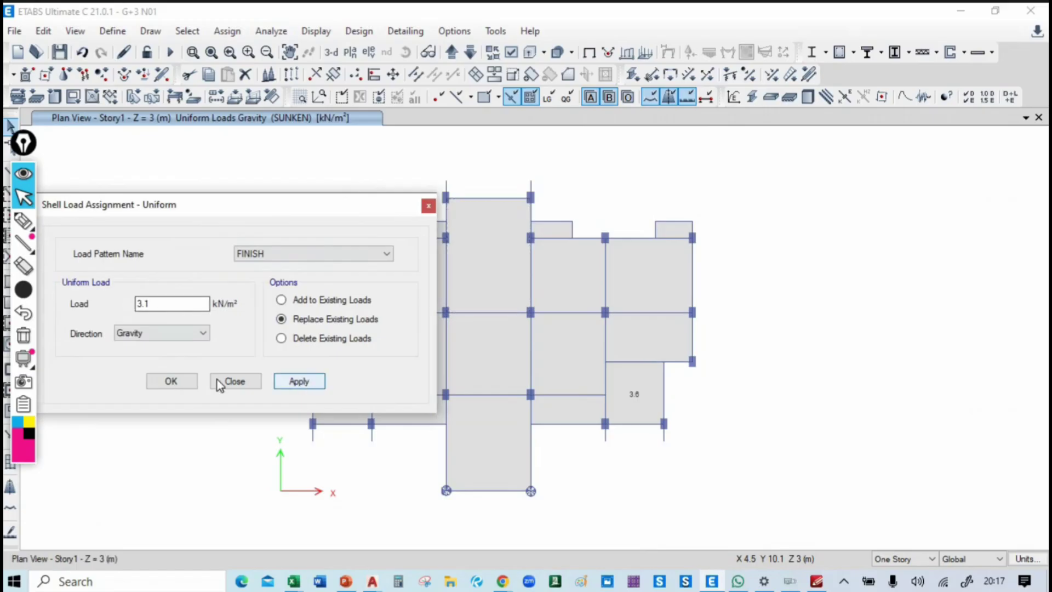
left_click(171, 381)
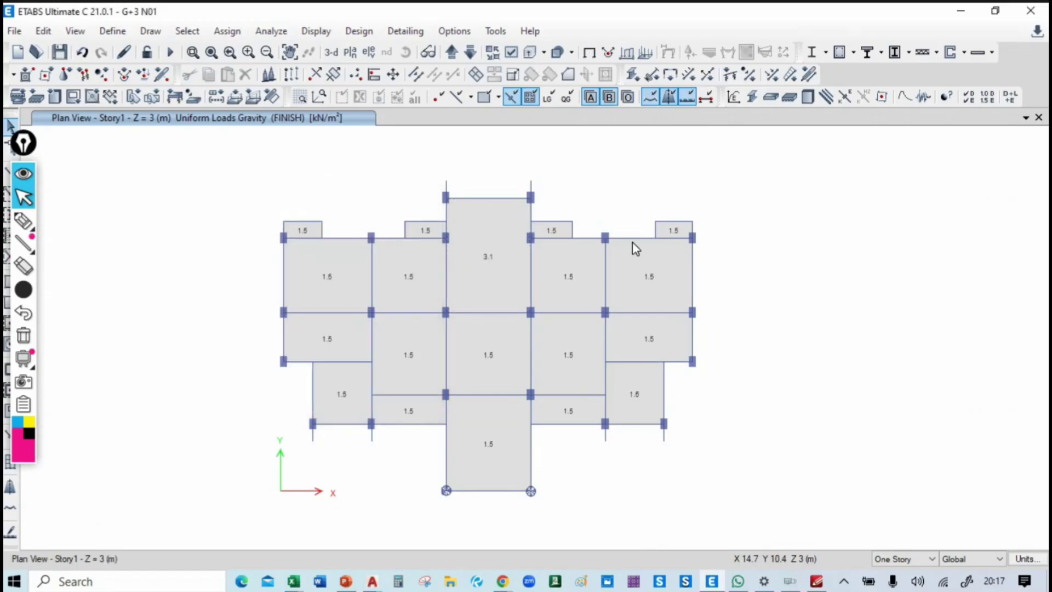
left_click(588, 52)
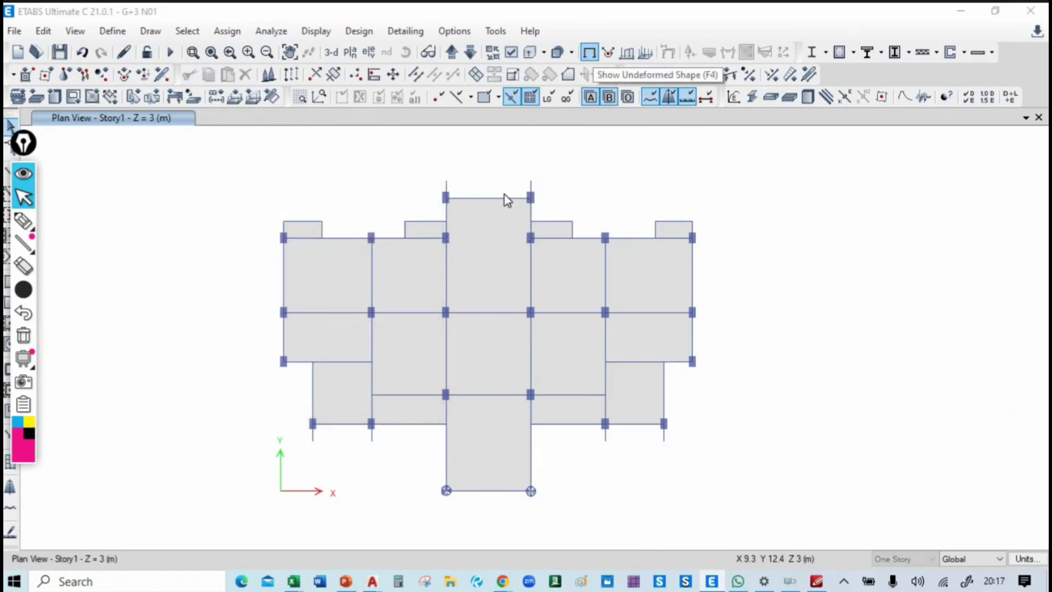
Step: Switch to the Dead load calculation workbook in Excel and review the floor, terrace and sunken slab load calculations
key("alt+Tab")
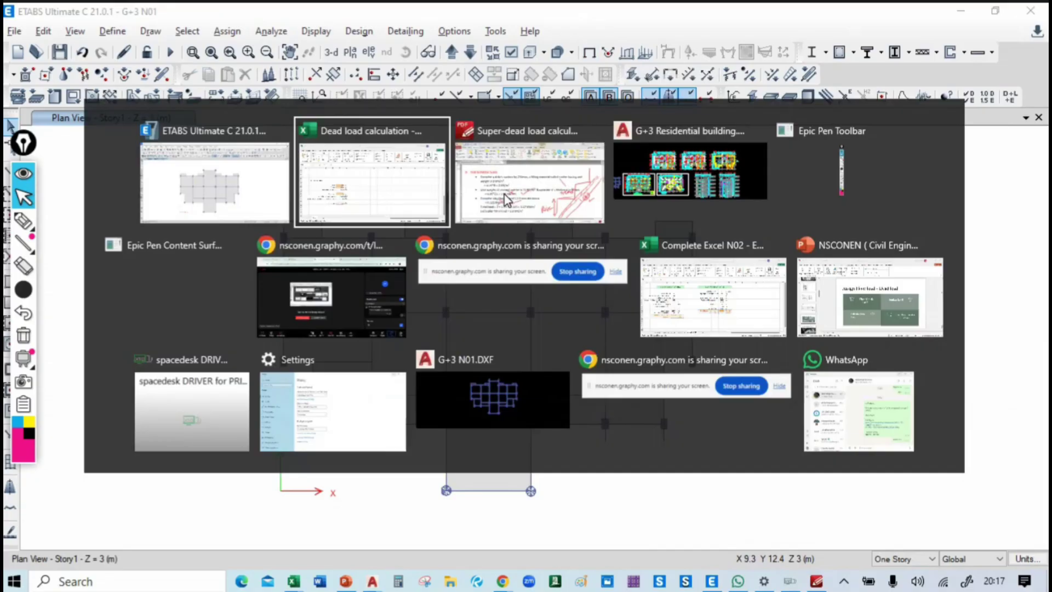
left_click(412, 197)
scroll(361, 308, "up", 5)
scroll(362, 309, "up", 2)
scroll(362, 309, "down", 2)
scroll(362, 309, "up", 3)
scroll(362, 310, "down", 1)
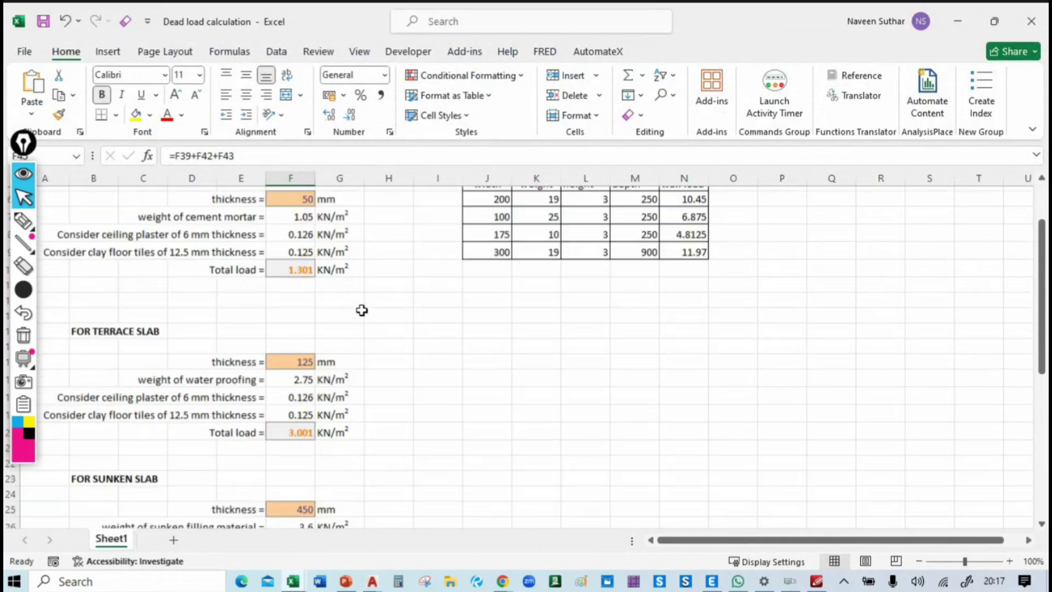
Step: Switch to the NSCONEN presentation in PowerPoint and go to the "Assign Floor (Shell) load – Live Load" slide
key("alt+Tab")
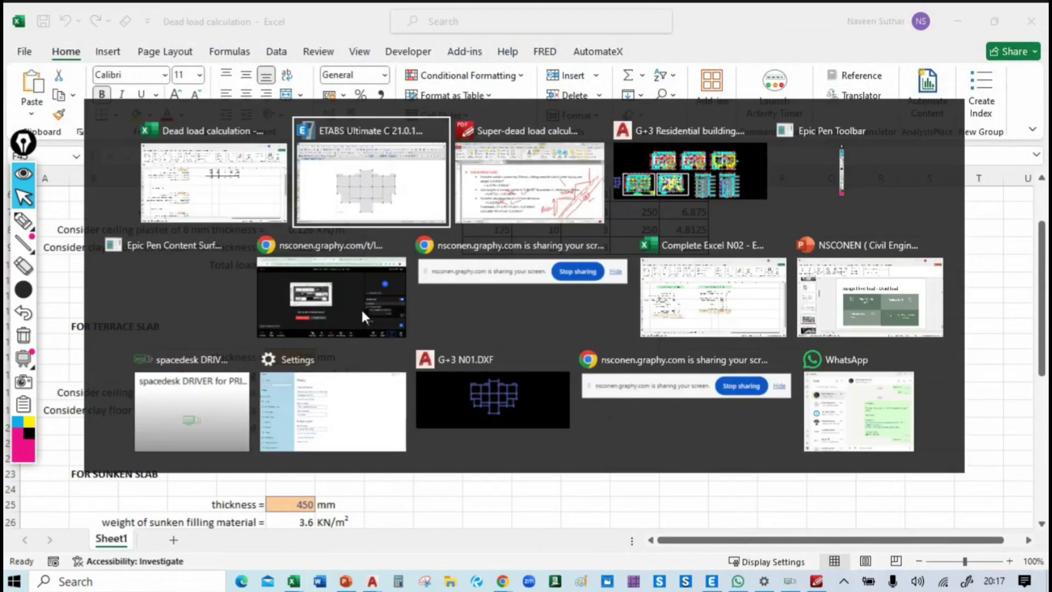
left_click(876, 323)
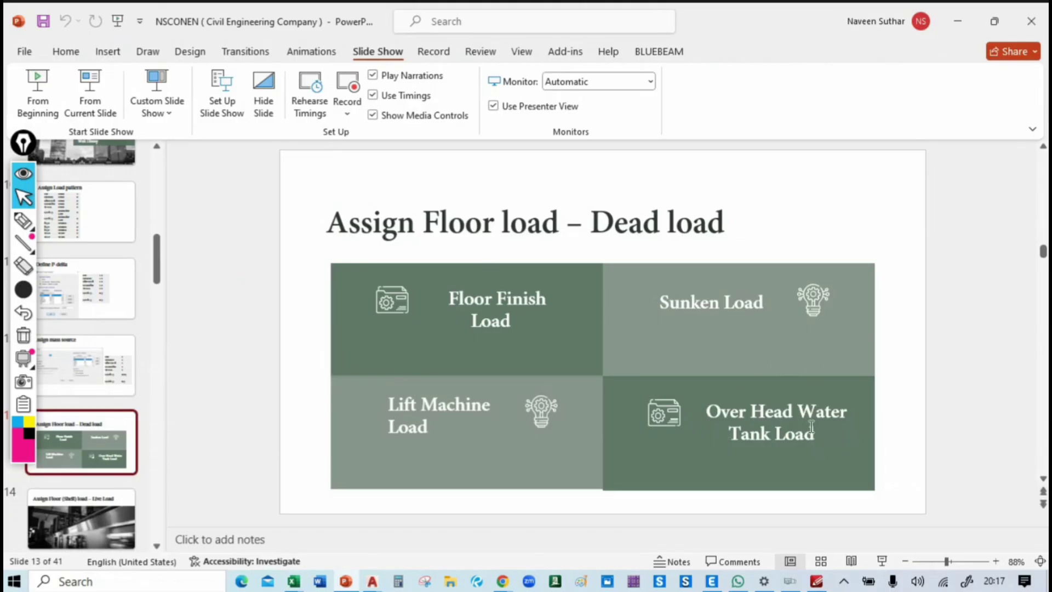
scroll(811, 427, "down", 1)
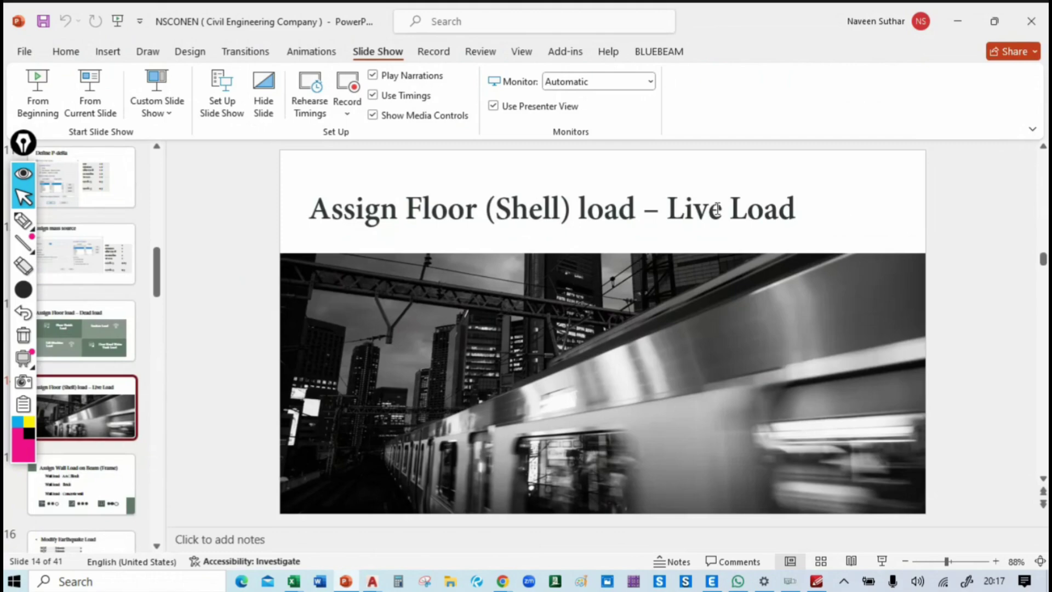
Step: Open File Explorer and go to the Indian folder inside CODES on drive E
key("alt+Tab")
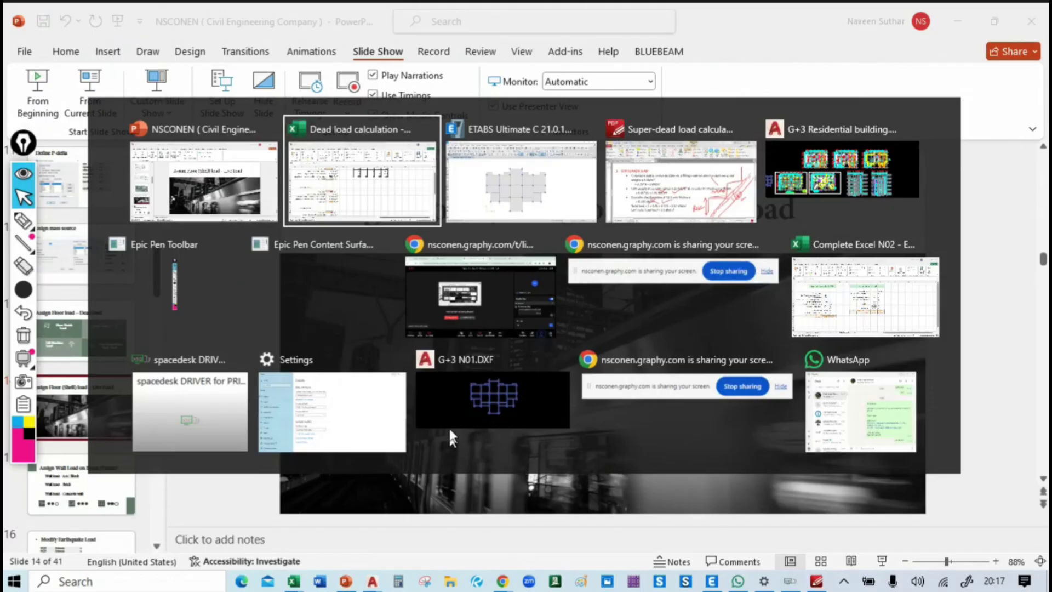
left_click(362, 179)
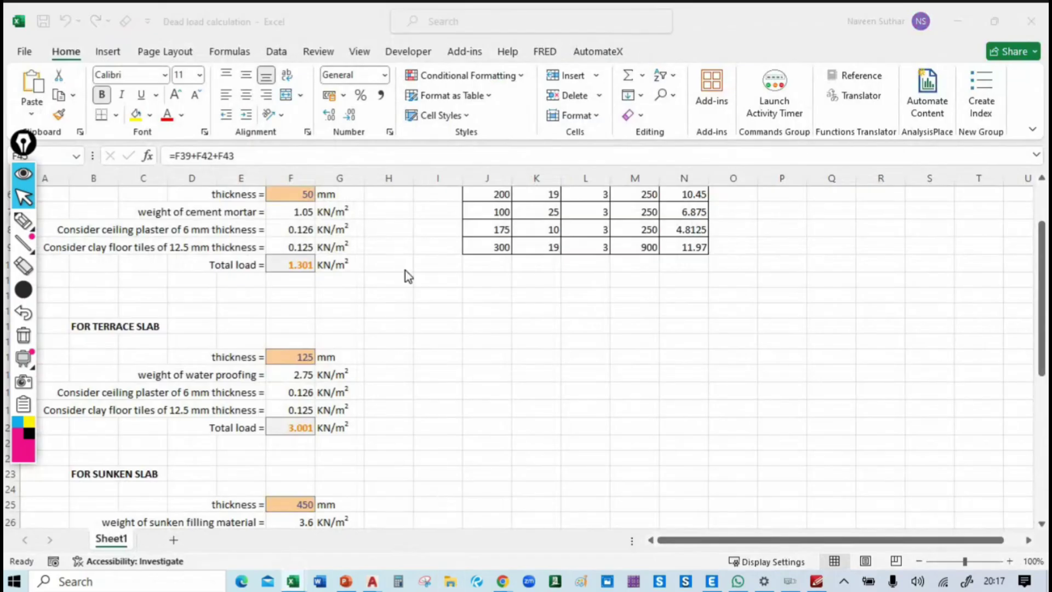
key("super+e")
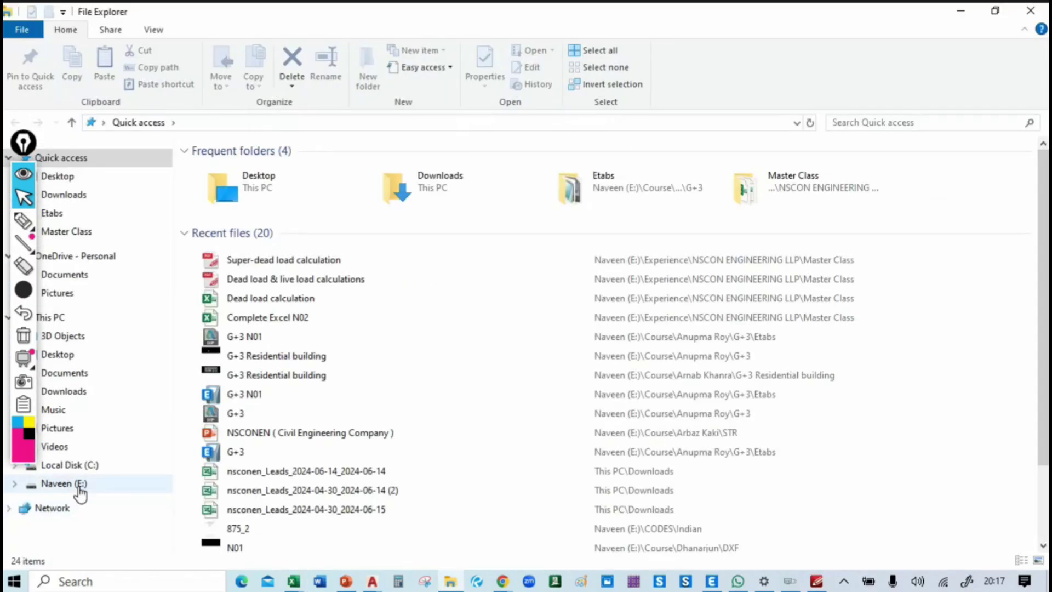
left_click(80, 487)
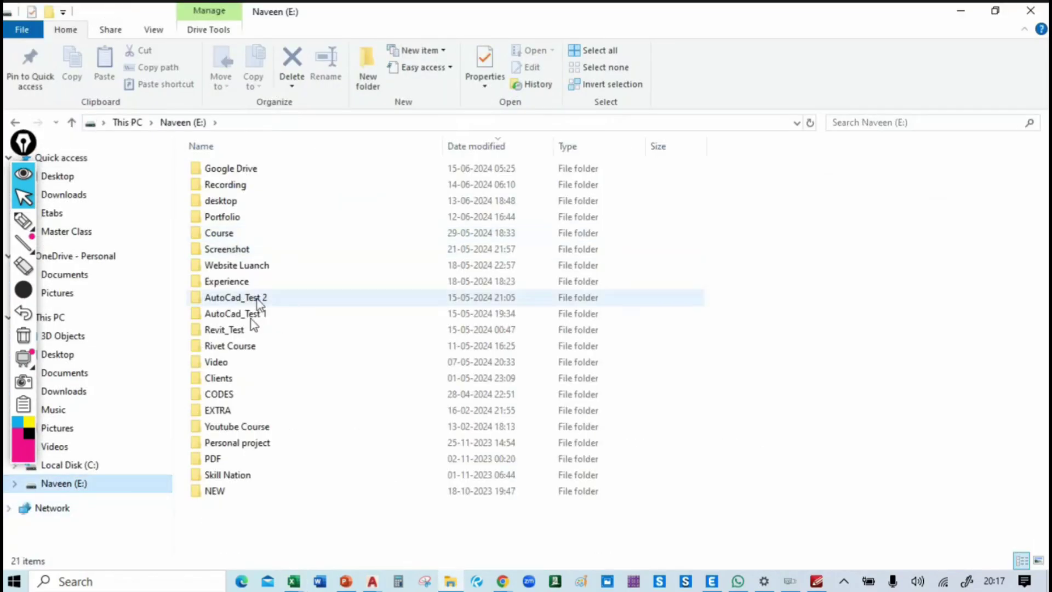
double_click(247, 393)
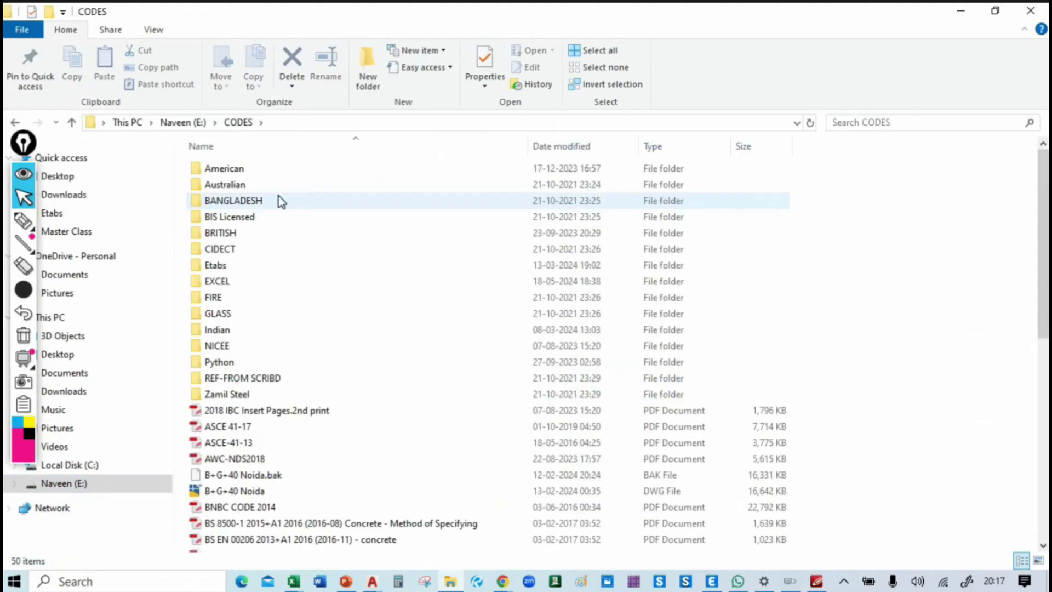
double_click(246, 329)
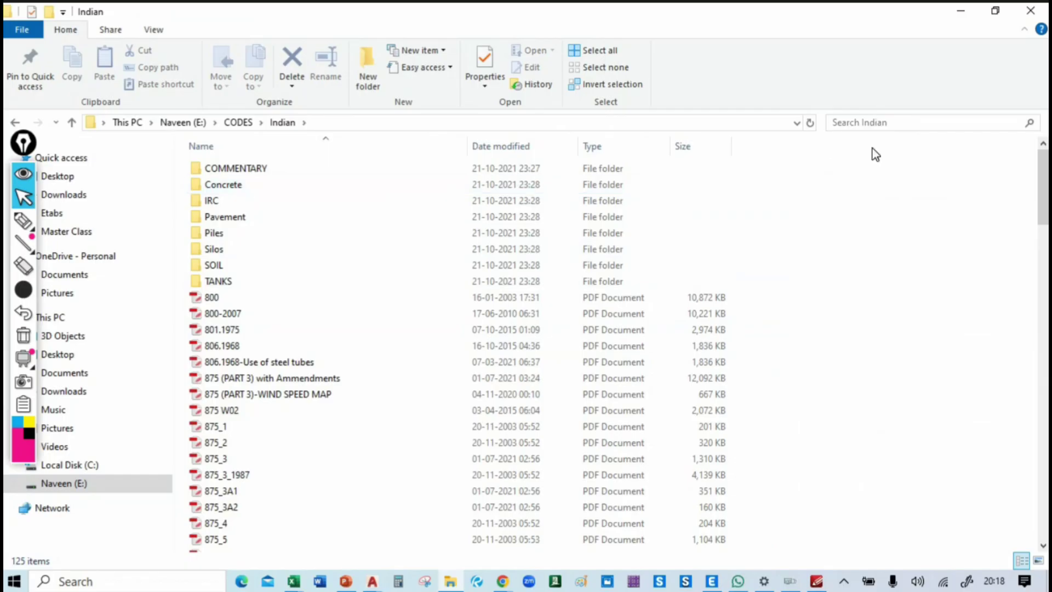
Step: Search the Indian codes folder for 875 and open the 875_2 document
left_click(868, 122)
type("875")
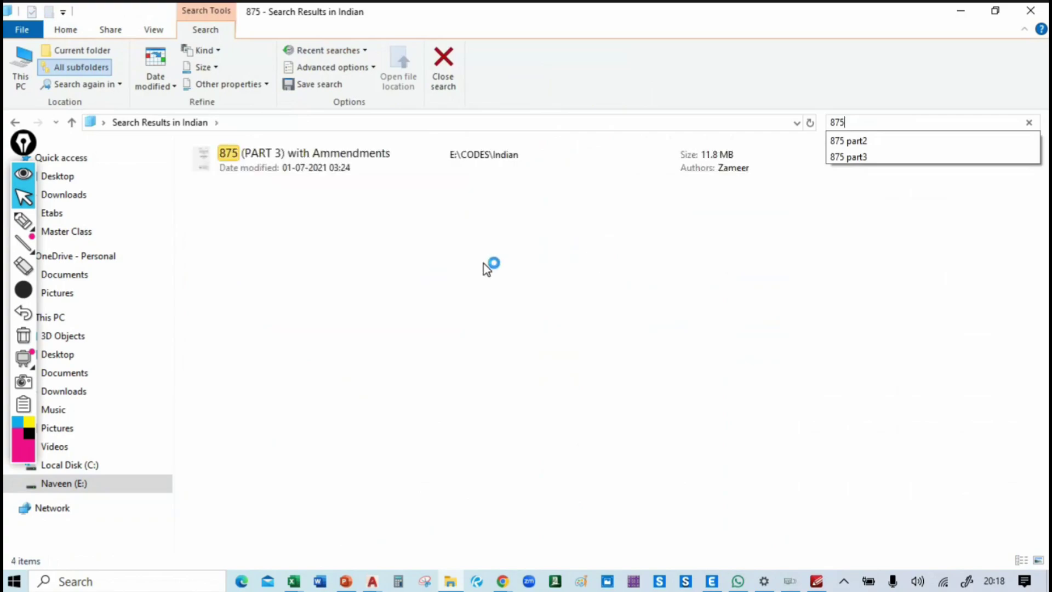
left_click(326, 485)
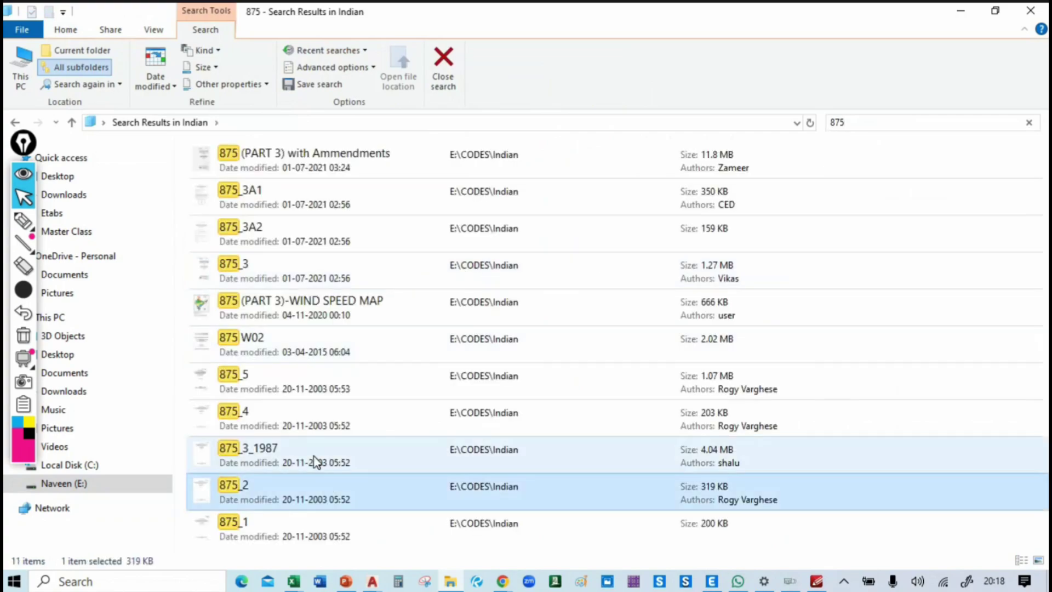
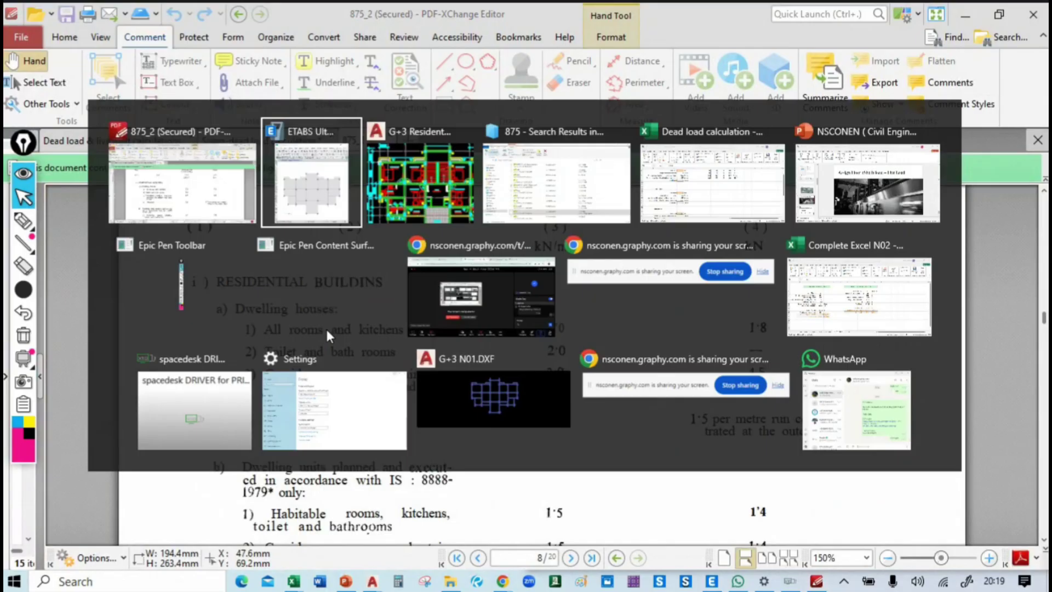
Step: Bring up the G+3 Residential building drawing in AutoCAD beside the ETABS Story1 plan for reference
key("alt+Tab")
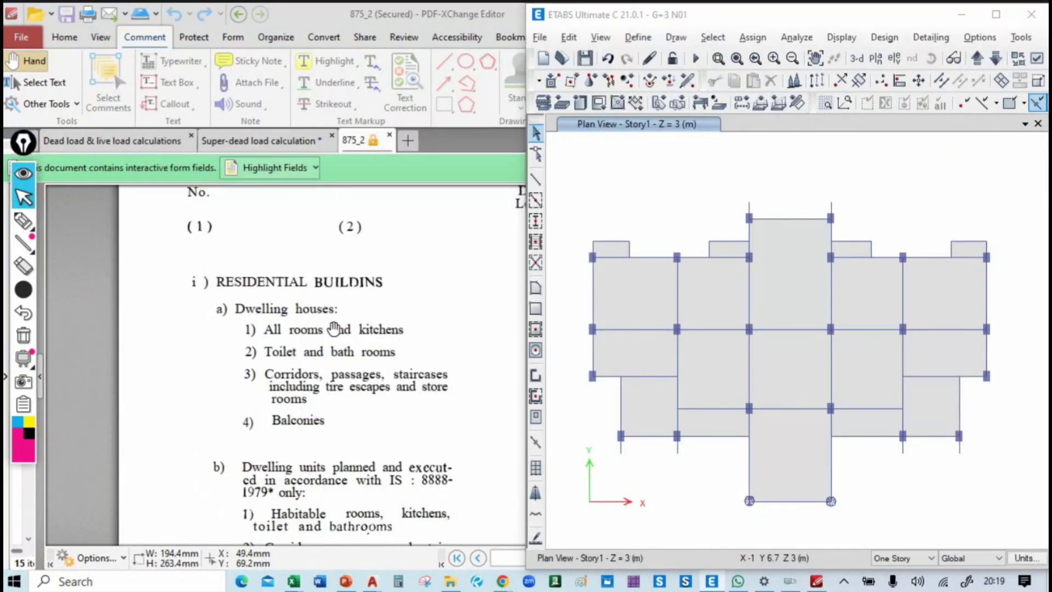
key("alt+Tab")
key("alt+Tab")
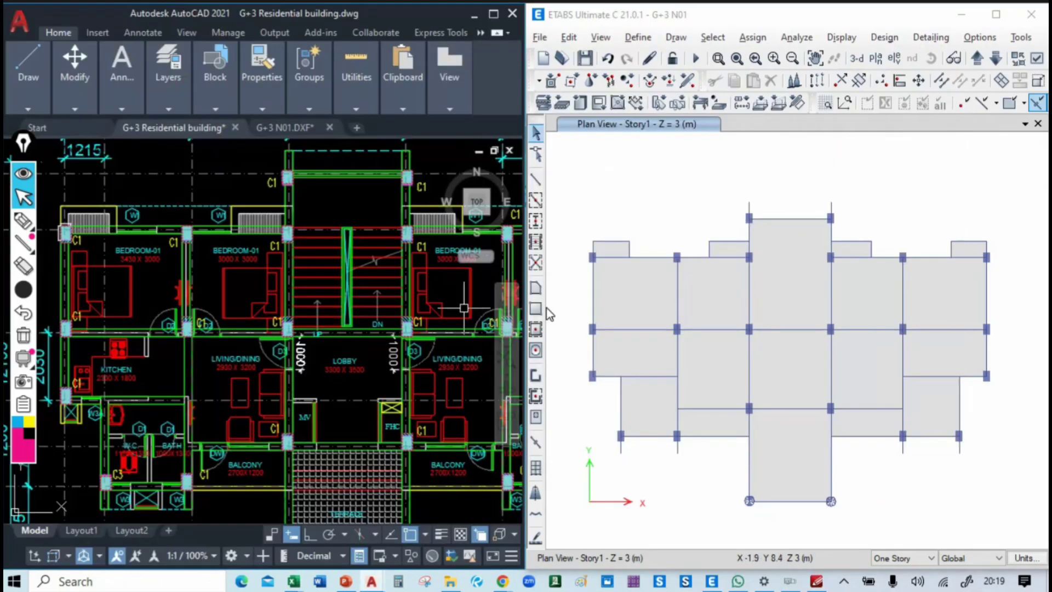
Step: Assign a 2 kN/m² uniform gravity load under LIVE<3 to the ten bedroom, kitchen, toilet and living/dining slabs on Story1, replacing existing loads
left_click(656, 303)
left_click(716, 304)
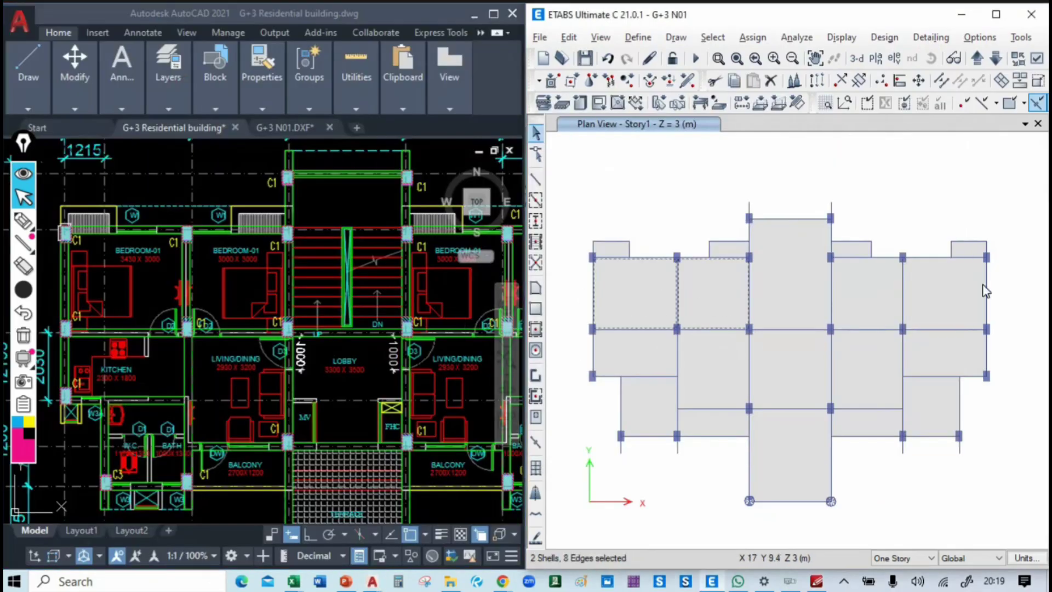
left_click(877, 285)
left_click(940, 287)
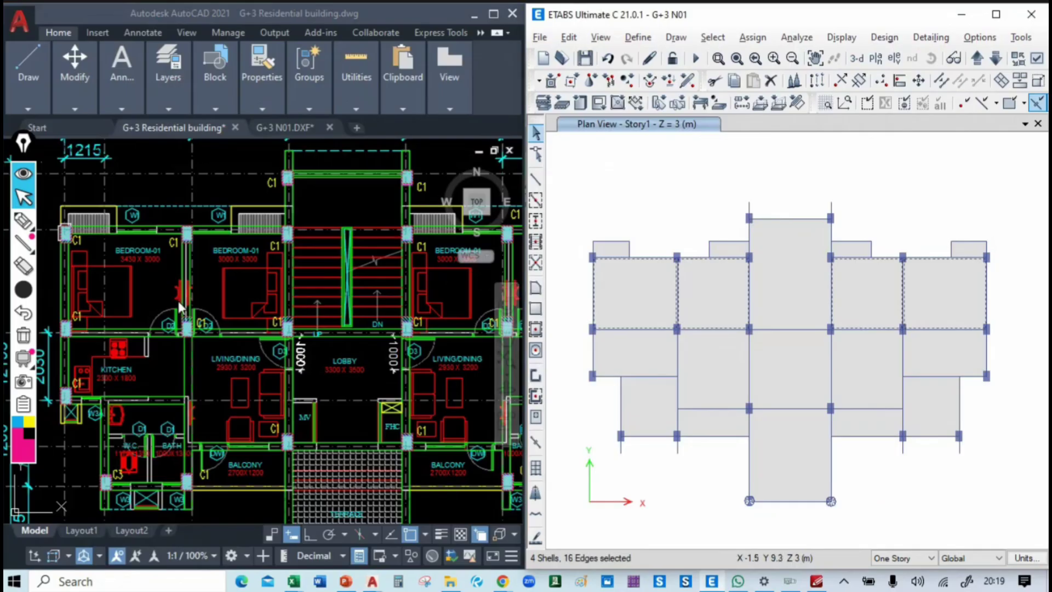
scroll(219, 309, "down", 3)
scroll(225, 308, "up", 3)
left_click(657, 348)
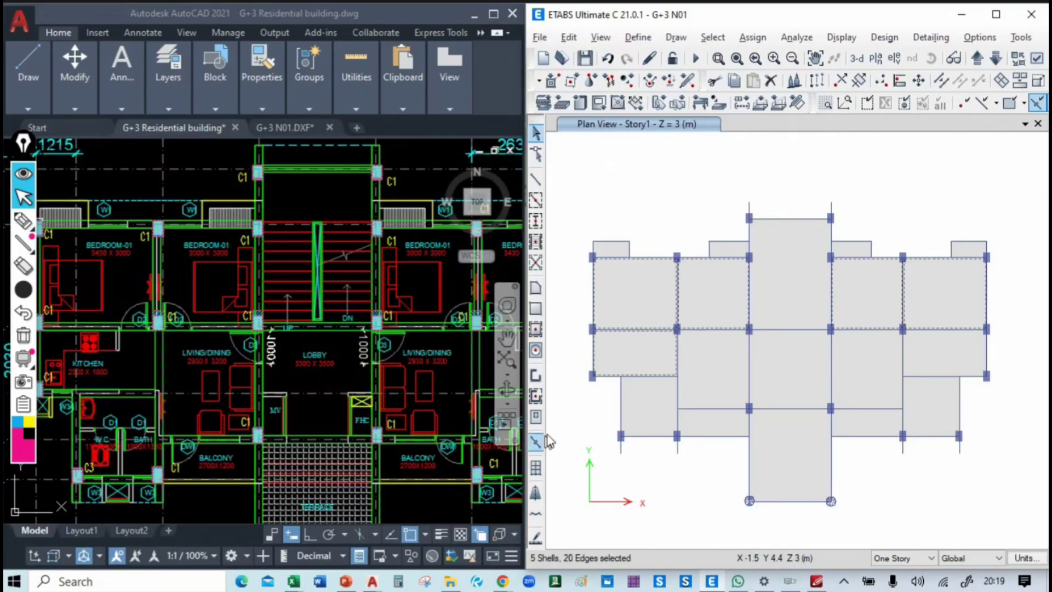
left_click(652, 405)
left_click(952, 400)
left_click(951, 356)
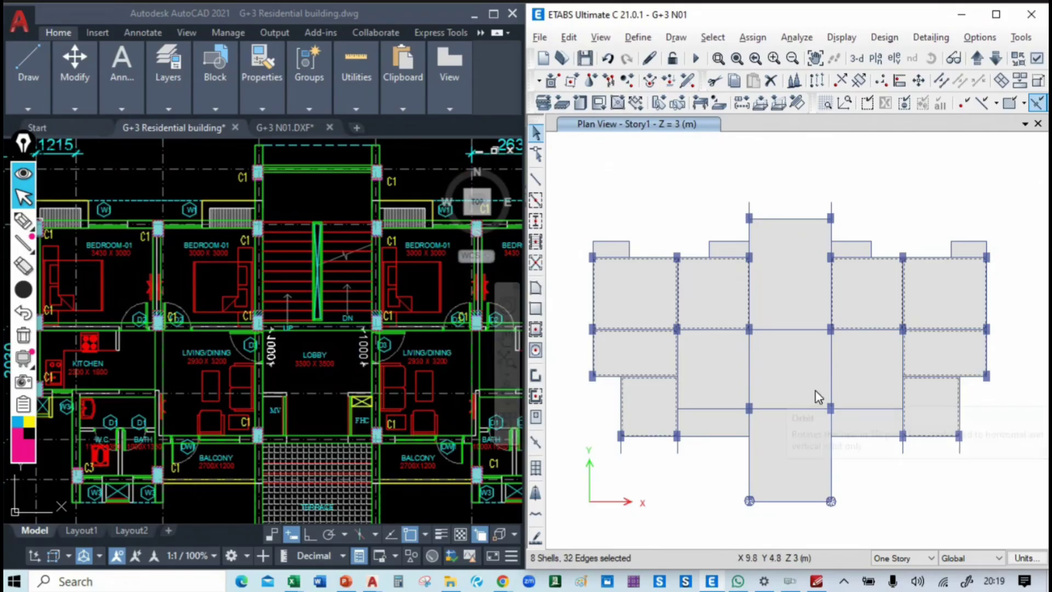
left_click(715, 372)
left_click(868, 369)
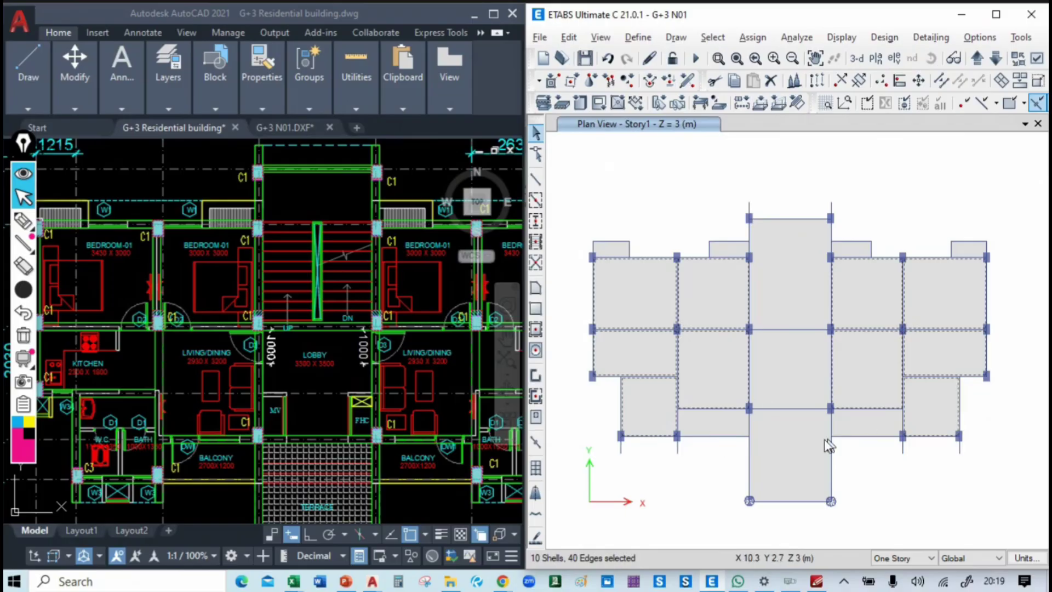
scroll(317, 427, "down", 3)
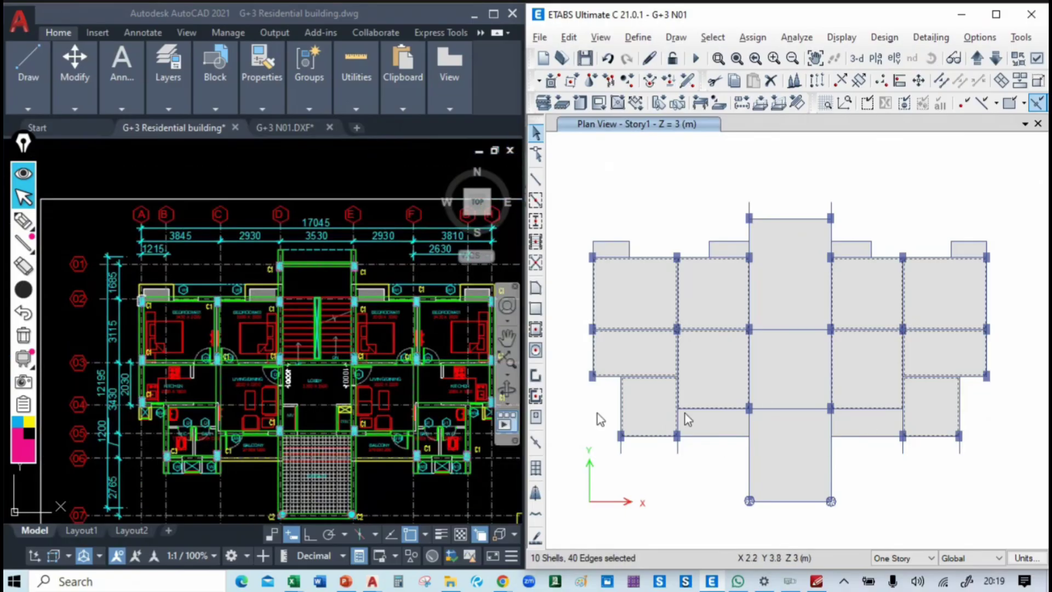
key("alt+Tab")
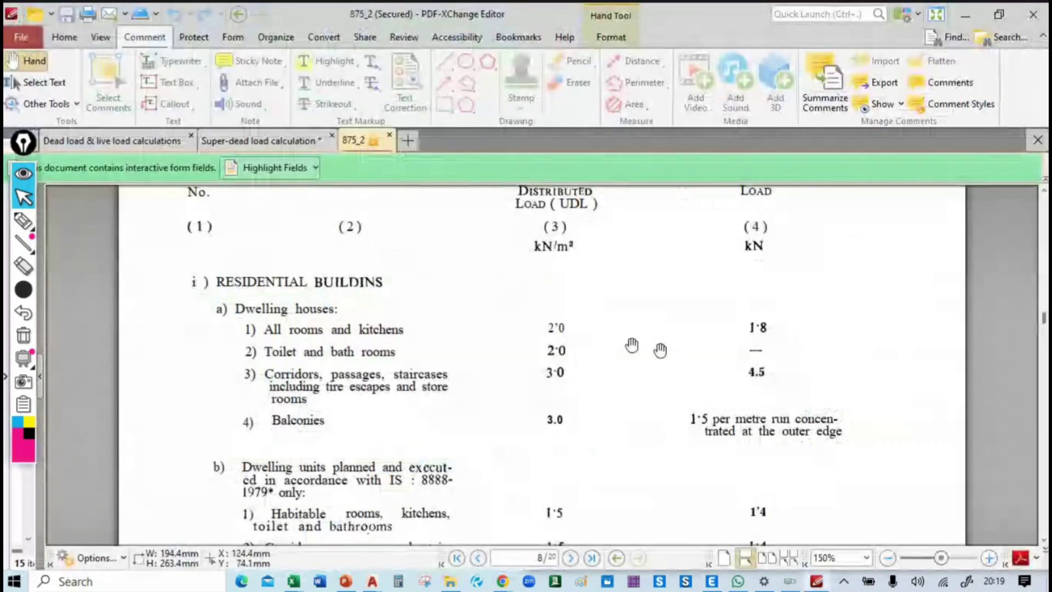
key("alt+Tab")
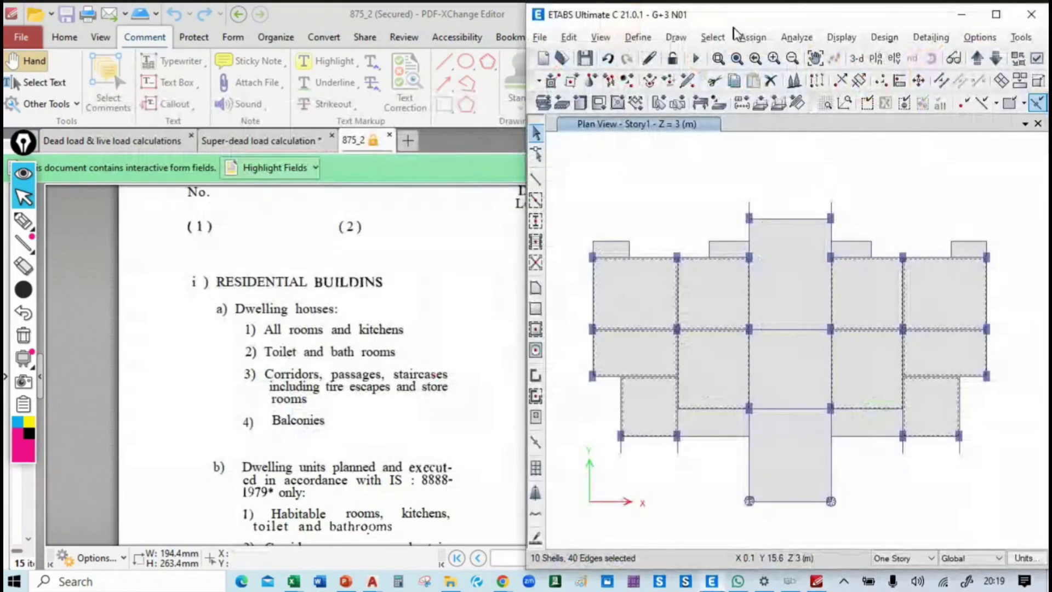
left_click(752, 37)
mouse_move(781, 163)
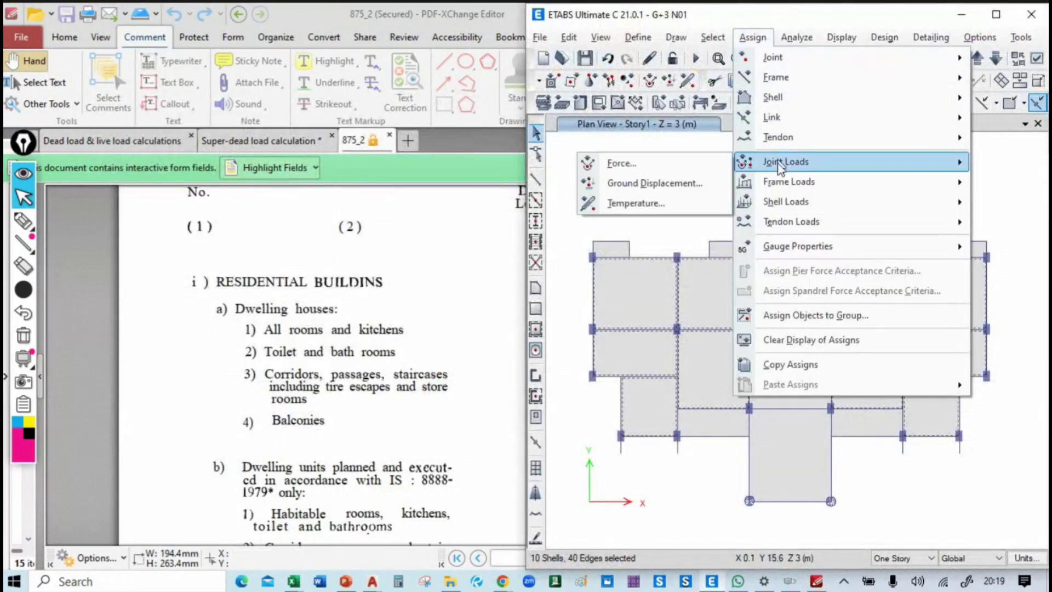
mouse_move(784, 202)
left_click(643, 225)
left_click(370, 253)
left_click(286, 321)
left_click_drag(153, 302, 119, 304)
type("2")
left_click(281, 380)
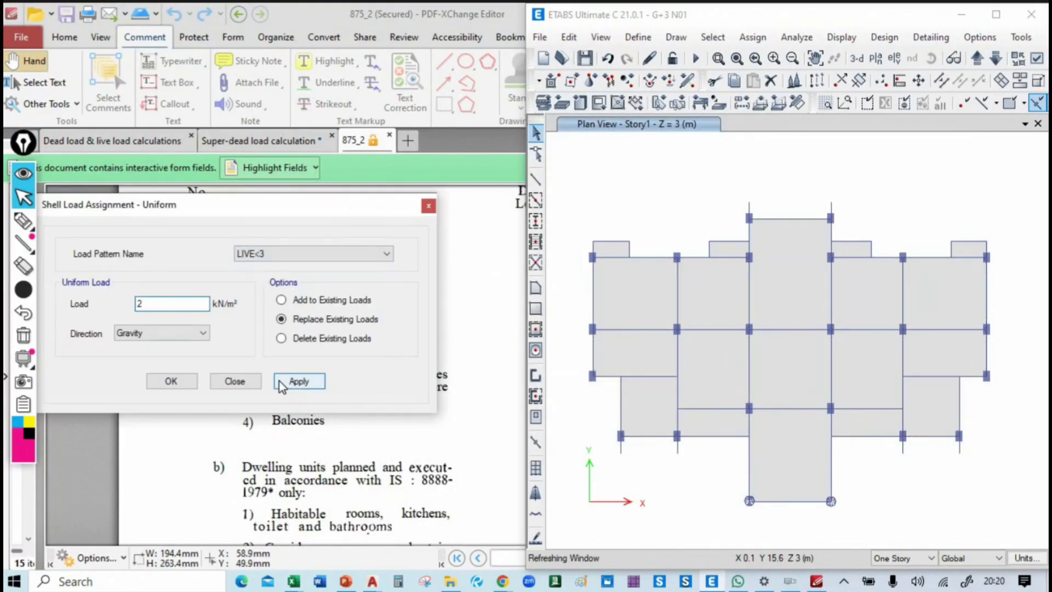
left_click(171, 383)
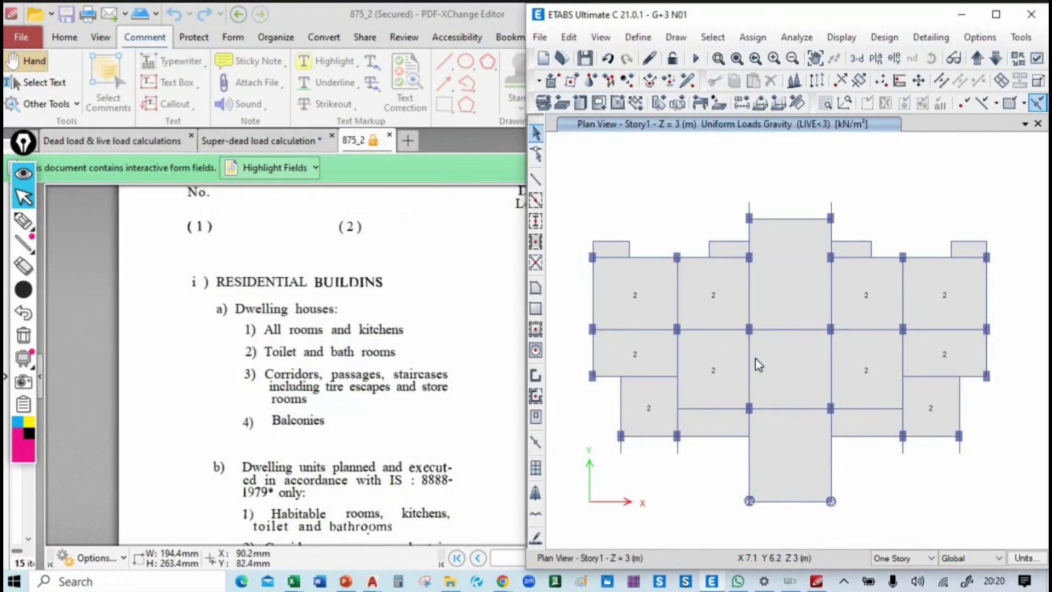
Step: Check the AutoCAD floor plan against the 875_2 live load table for dwelling houses, and return to the ETABS plan
key("alt+Tab")
key("alt+Tab")
key("alt+Tab")
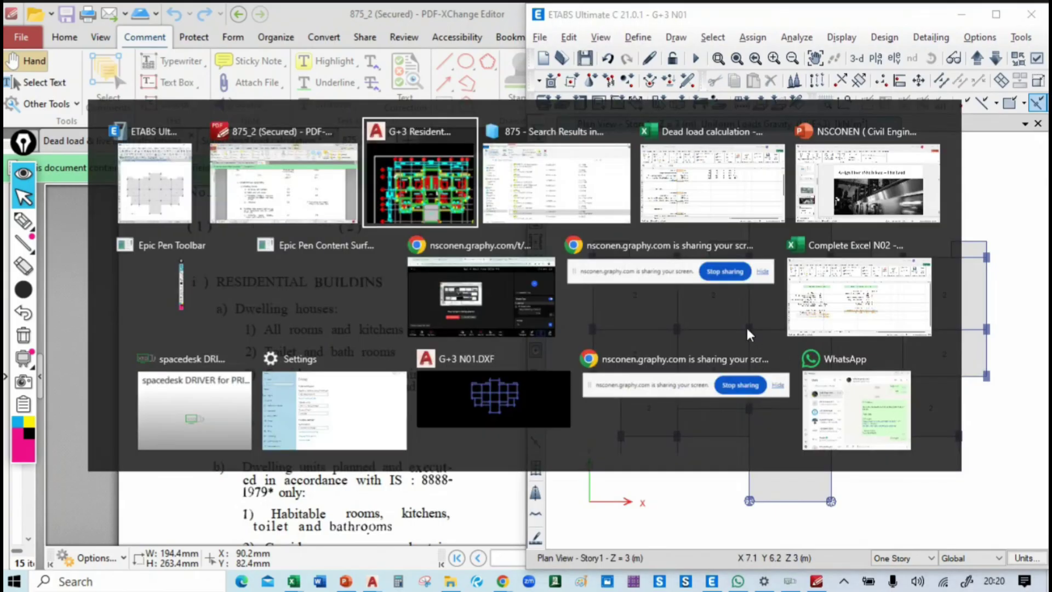
key("alt+Tab")
key("alt+Tab")
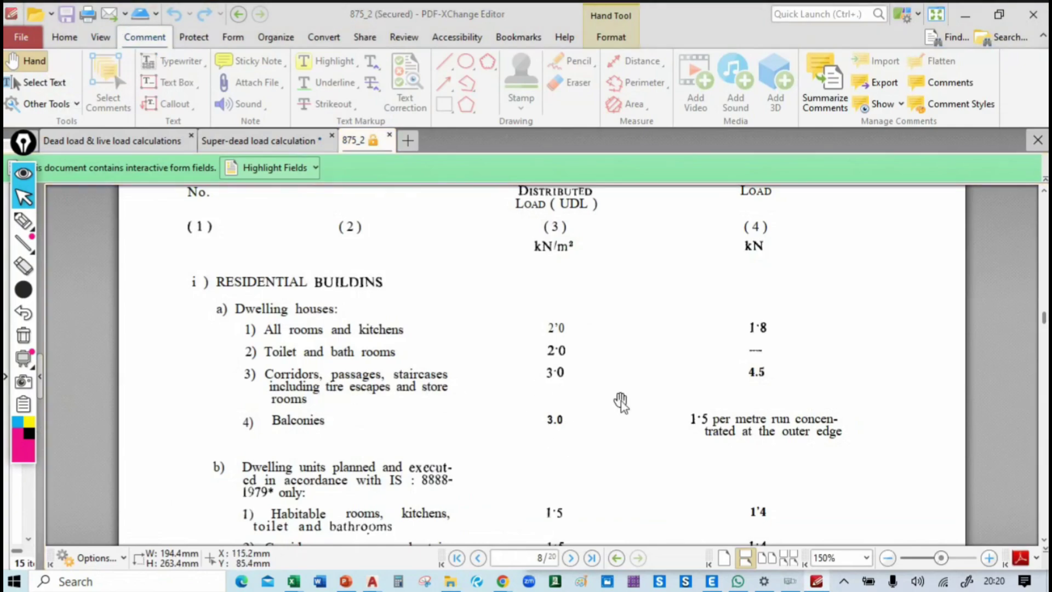
key("alt+Tab")
key("alt+Tab")
Step: Assign a 3 kN/m² uniform load under LIVE<3 to the staircase, lobby, balcony, terrace and four small projecting slabs on Story1, replacing existing loads
left_click(804, 282)
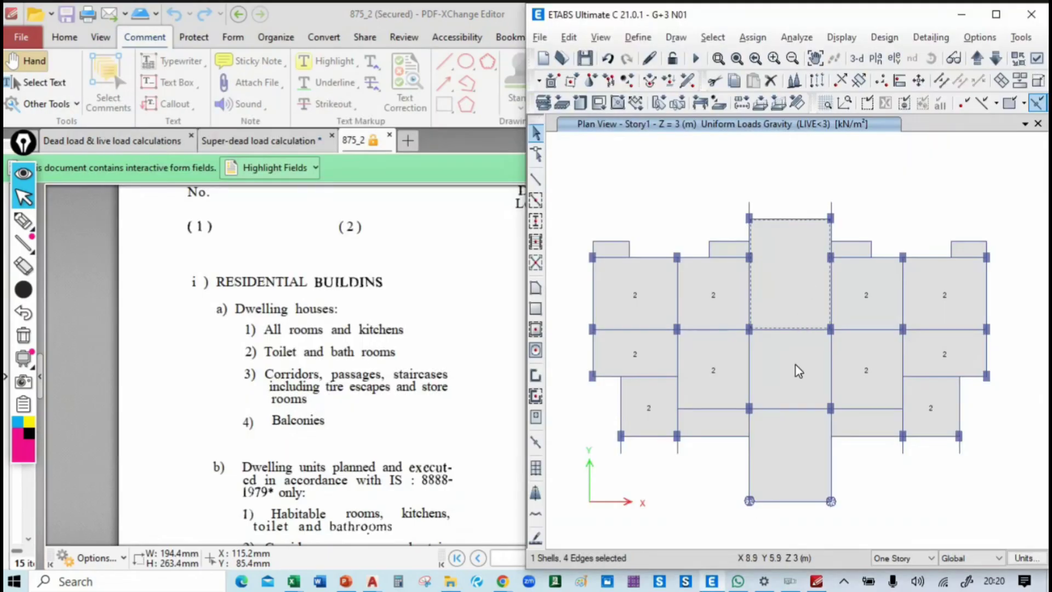
left_click(796, 365)
left_click(712, 422)
left_click(849, 425)
left_click(607, 248)
left_click(739, 256)
left_click(846, 249)
left_click(979, 251)
left_click(800, 474)
left_click(787, 467)
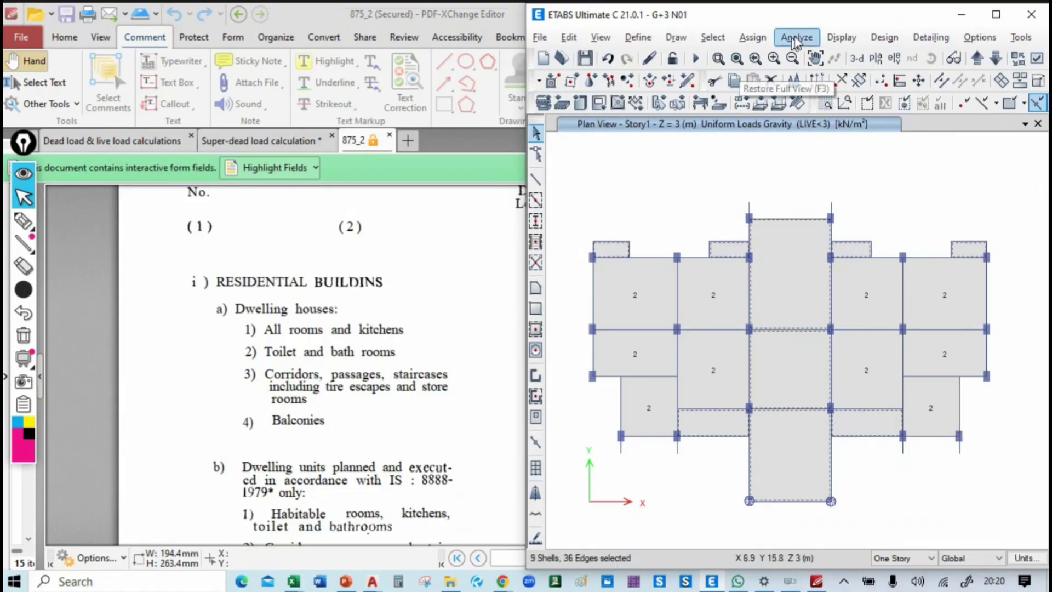
left_click(752, 37)
mouse_move(803, 164)
mouse_move(786, 200)
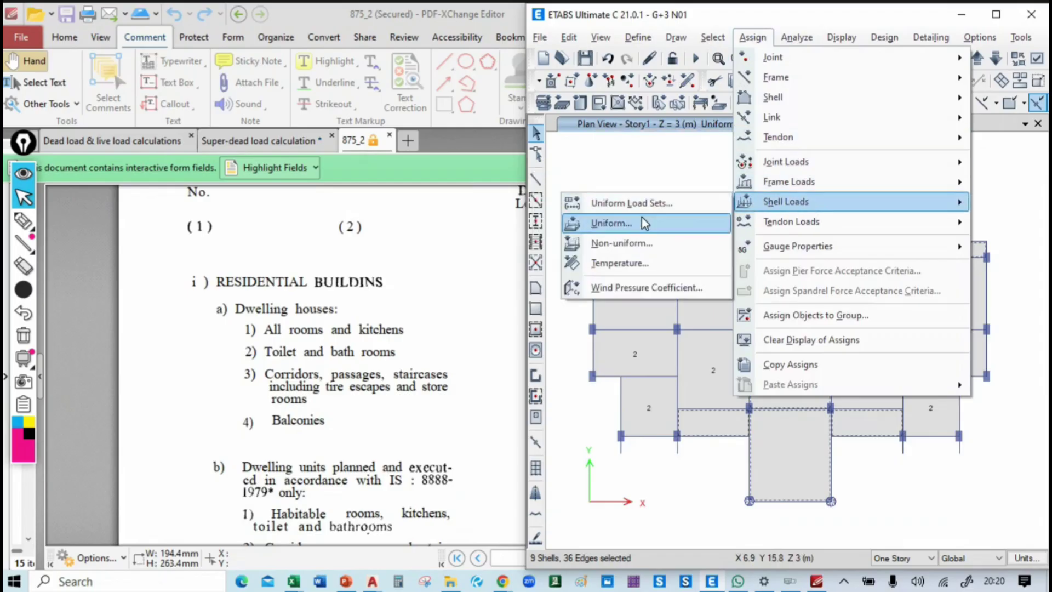
left_click(609, 221)
double_click(165, 304)
type("3")
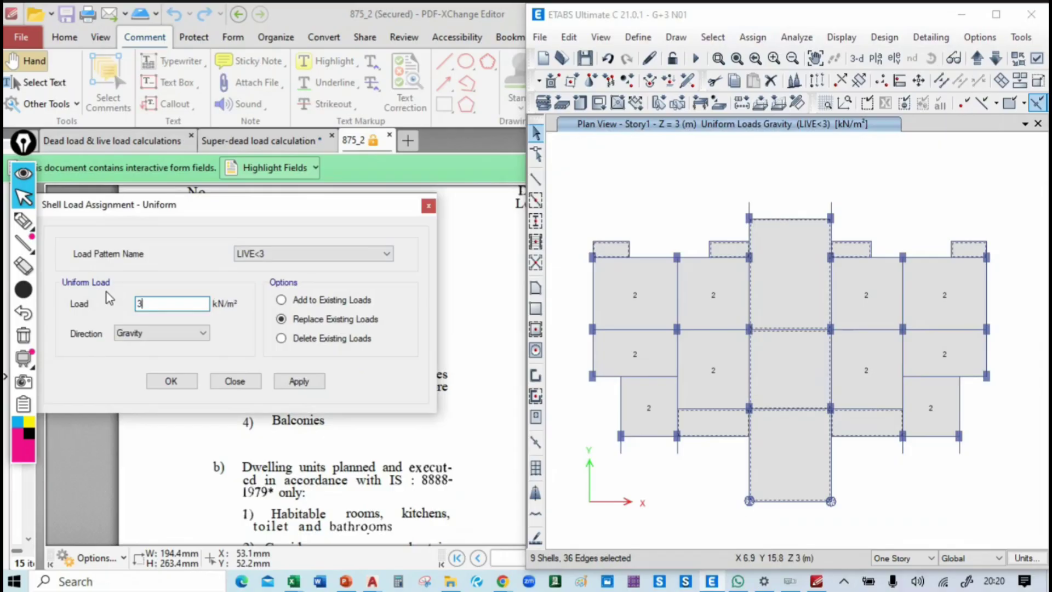
left_click(286, 251)
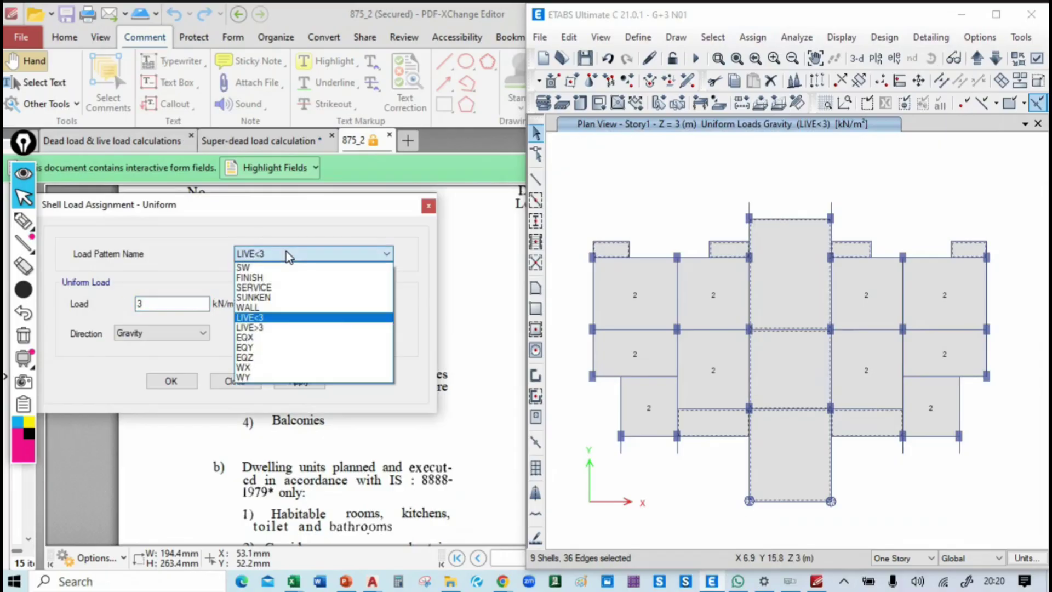
left_click(270, 321)
left_click(284, 377)
left_click(171, 381)
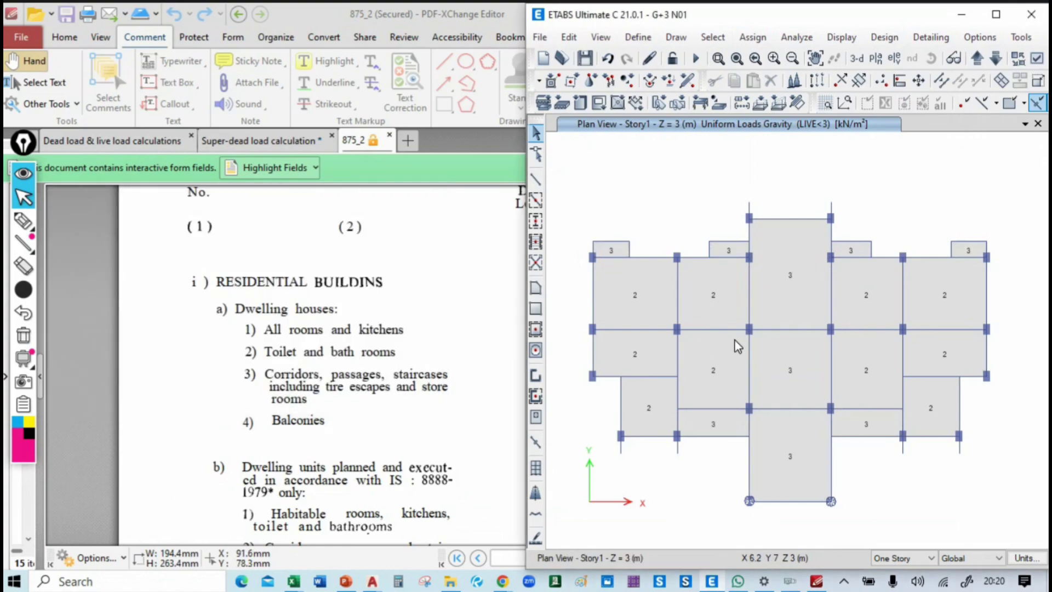
Step: Switch to the NSCONEN presentation in PowerPoint and review the load assignment slides, ending on "Assign Floor load – Dead load"
key("alt+Tab")
key("alt+Tab")
key("alt+Tab")
key("alt+Tab")
key("alt+Tab")
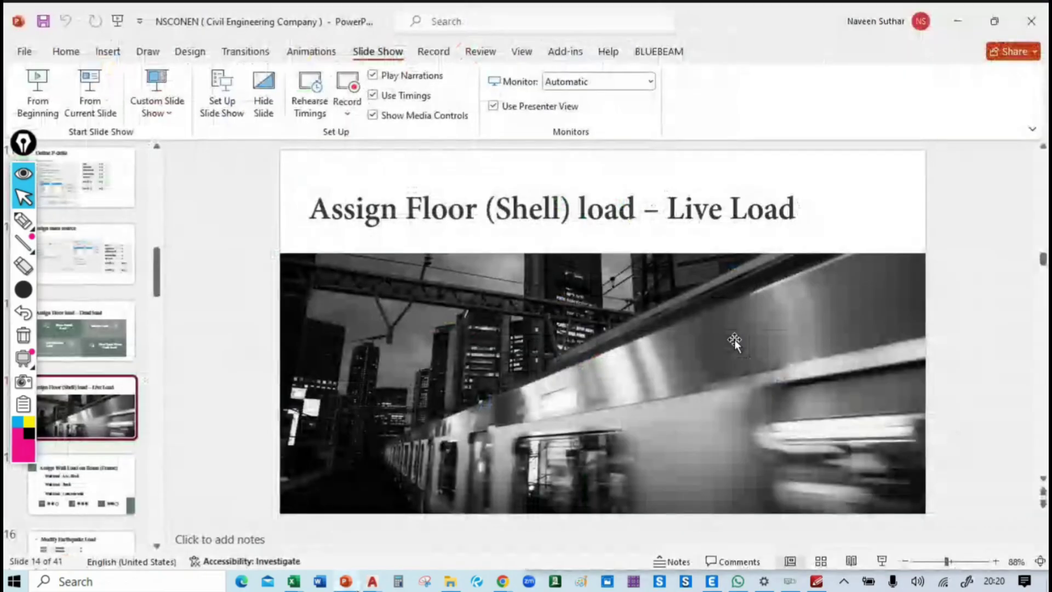
scroll(734, 340, "down", 1)
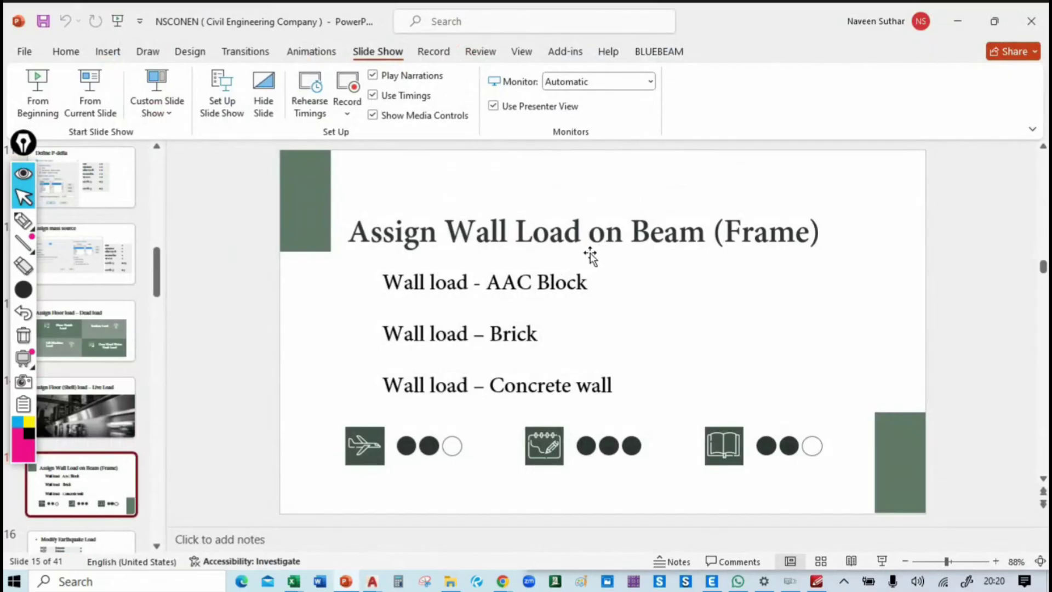
scroll(590, 256, "down", 1)
scroll(590, 256, "up", 1)
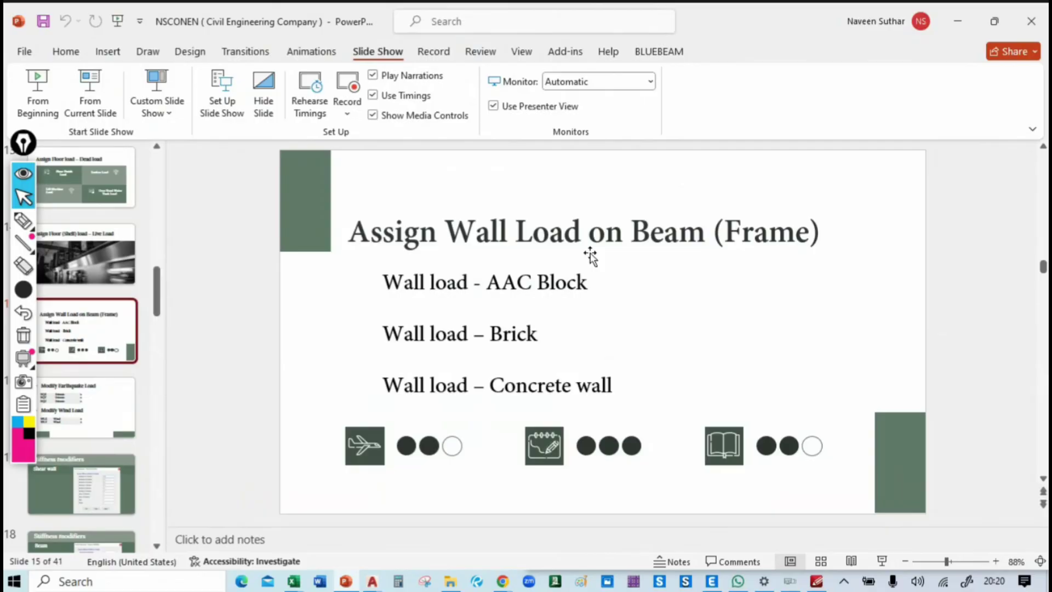
scroll(590, 256, "up", 5)
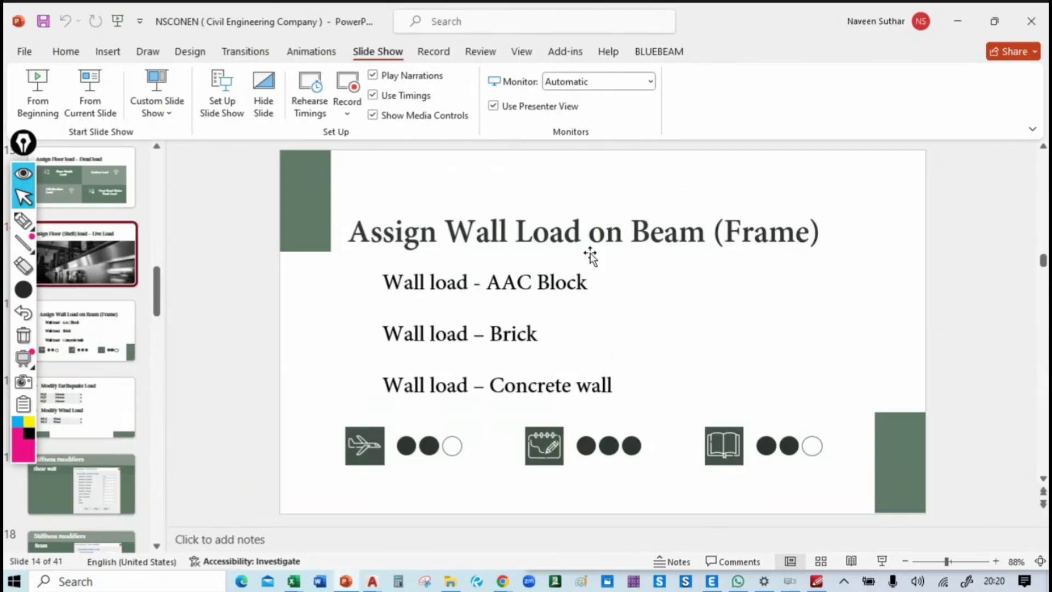
scroll(591, 253, "up", 2)
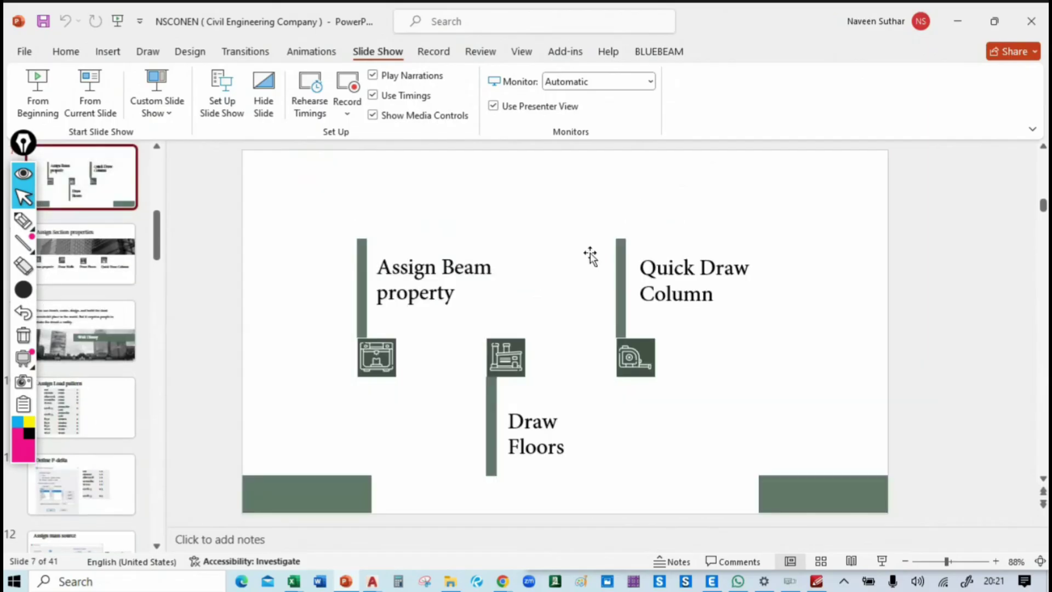
scroll(591, 253, "down", 4)
scroll(590, 256, "down", 3)
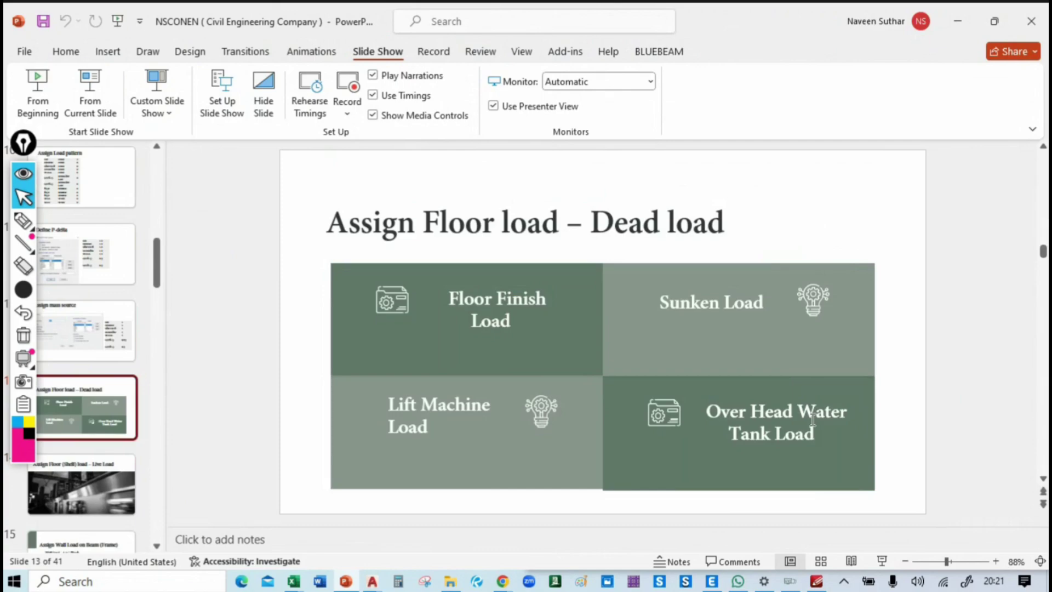
Step: Switch to ETABS, maximize its window and open the story data table of the G+3 model
key("alt+Tab")
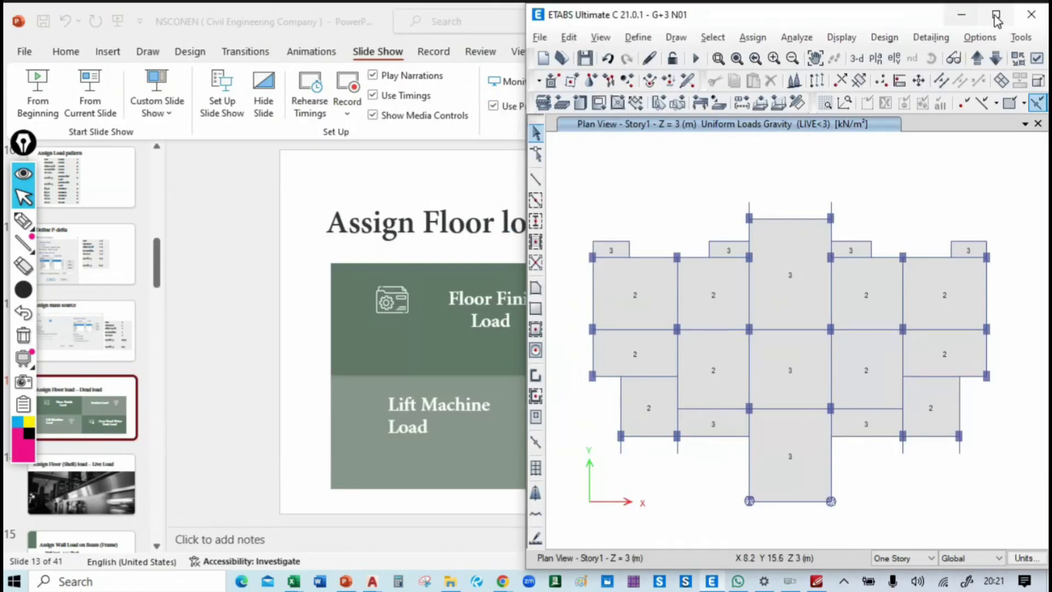
left_click(995, 18)
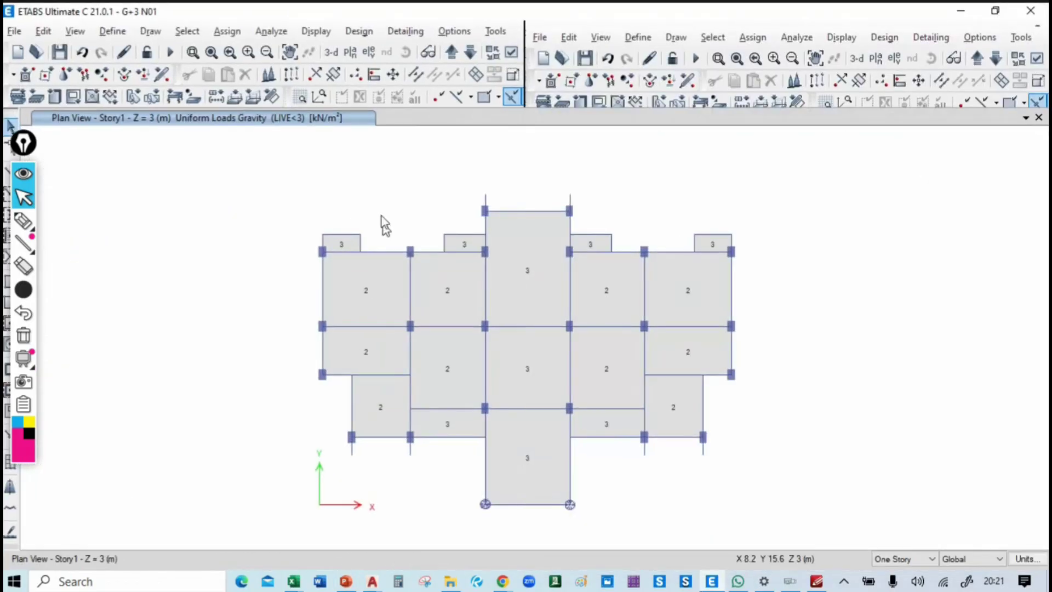
middle_click_drag(408, 185, 359, 179)
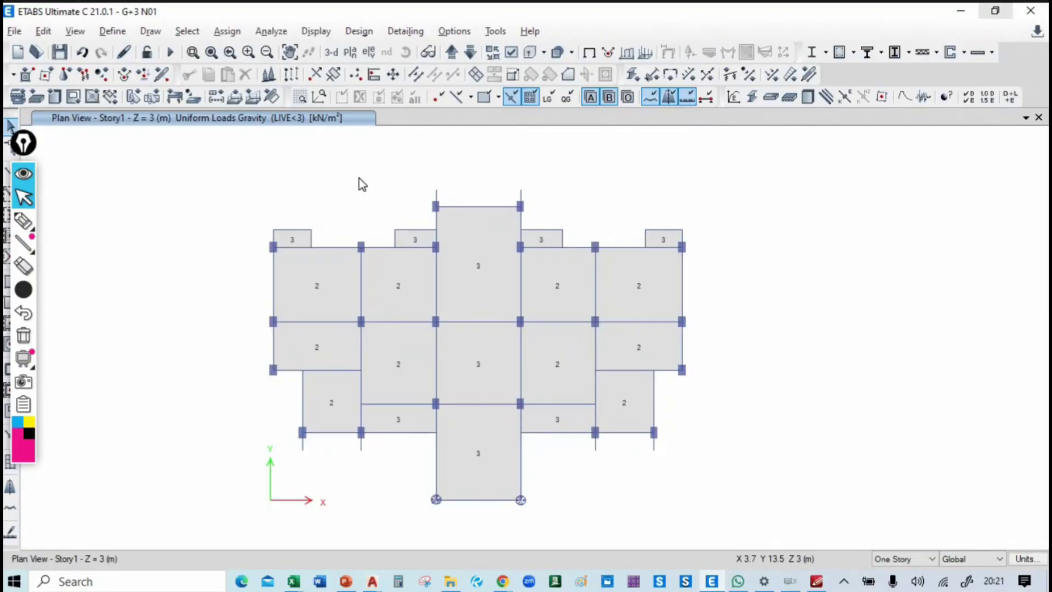
left_click(43, 31)
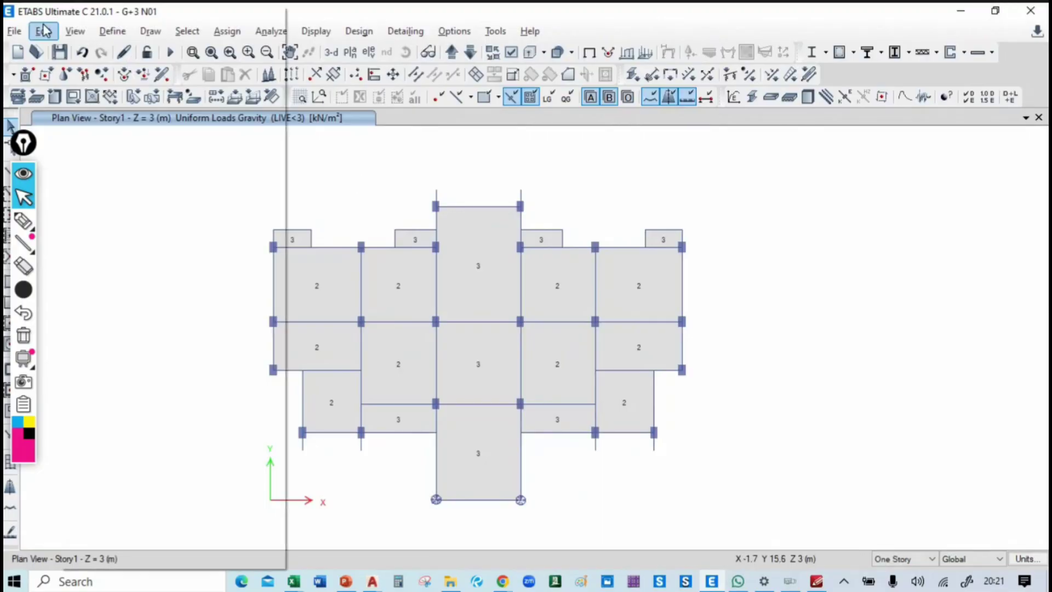
left_click(189, 175)
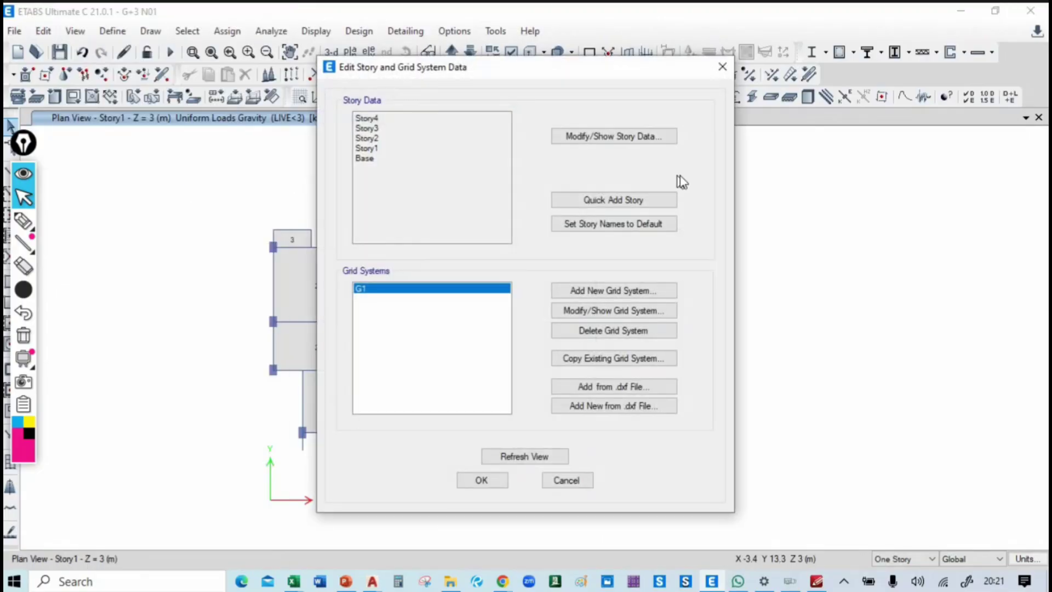
left_click(634, 137)
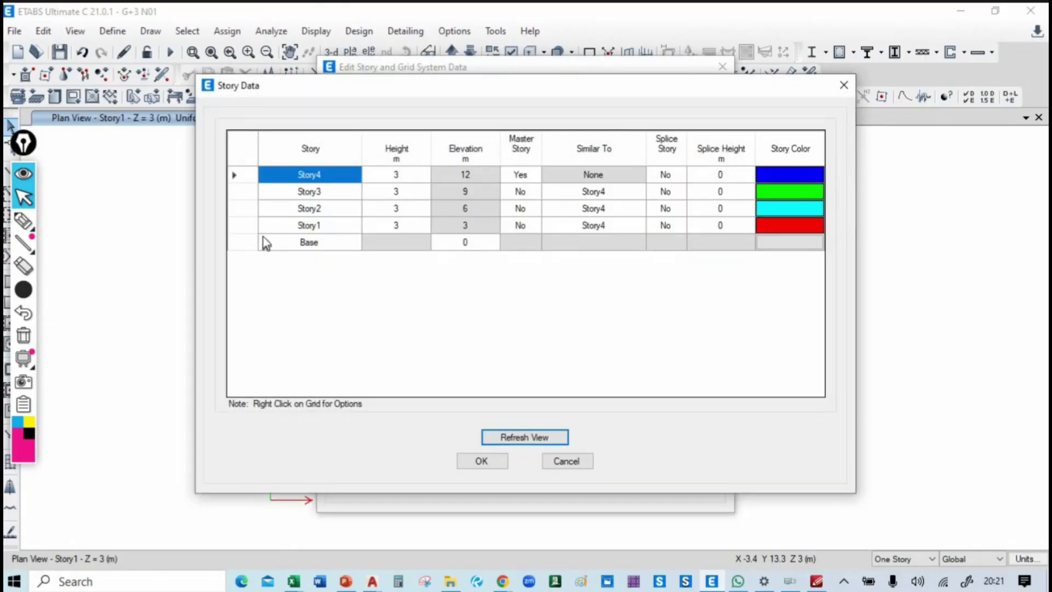
Step: Switch to the AutoCAD G+3 Residential building drawing, examine the floor level marks on the section, and return to the ETABS story data
key("alt+Tab")
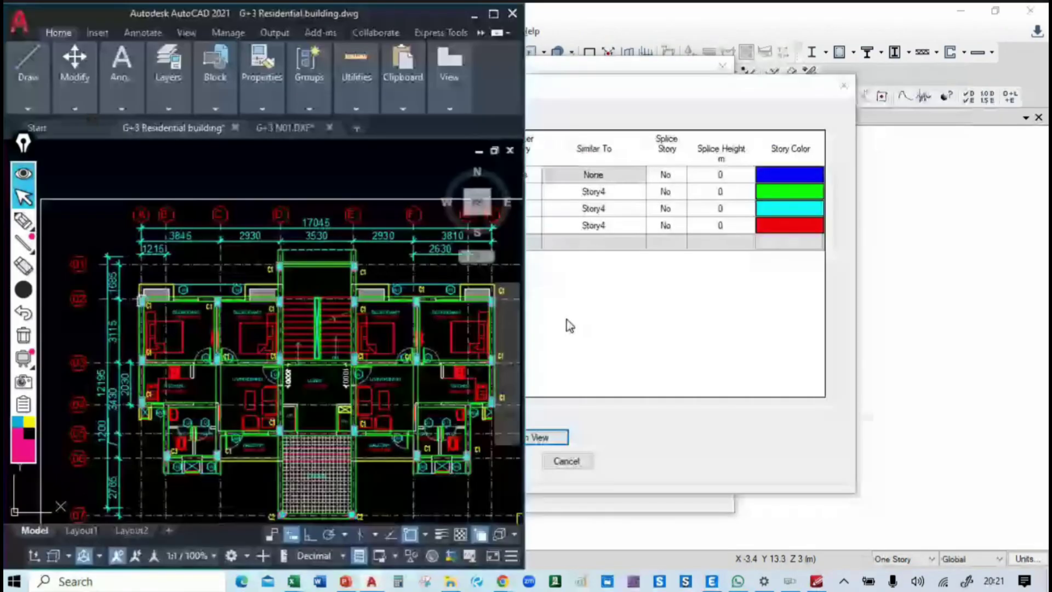
left_click(493, 14)
scroll(512, 332, "down", 6)
middle_click_drag(807, 336, 429, 317)
scroll(535, 406, "up", 5)
scroll(722, 396, "up", 3)
scroll(605, 340, "up", 1)
mouse_move(648, 327)
middle_mouse_down()
mouse_move(681, 465)
mouse_move(605, 368)
middle_mouse_up()
middle_click_drag(596, 437, 597, 497)
middle_click_drag(598, 299, 608, 483)
middle_click_drag(605, 373, 603, 437)
mouse_move(597, 346)
middle_mouse_down()
mouse_move(619, 356)
mouse_move(522, 335)
mouse_move(213, 320)
middle_mouse_up()
middle_click_drag(652, 277, 458, 383)
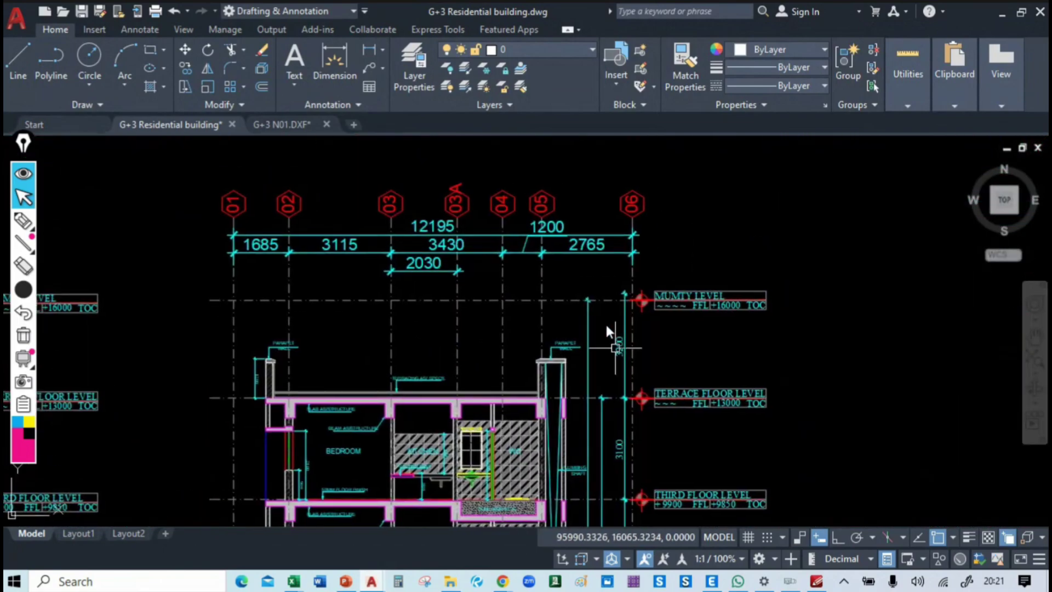
key("super+Tab")
key("Right")
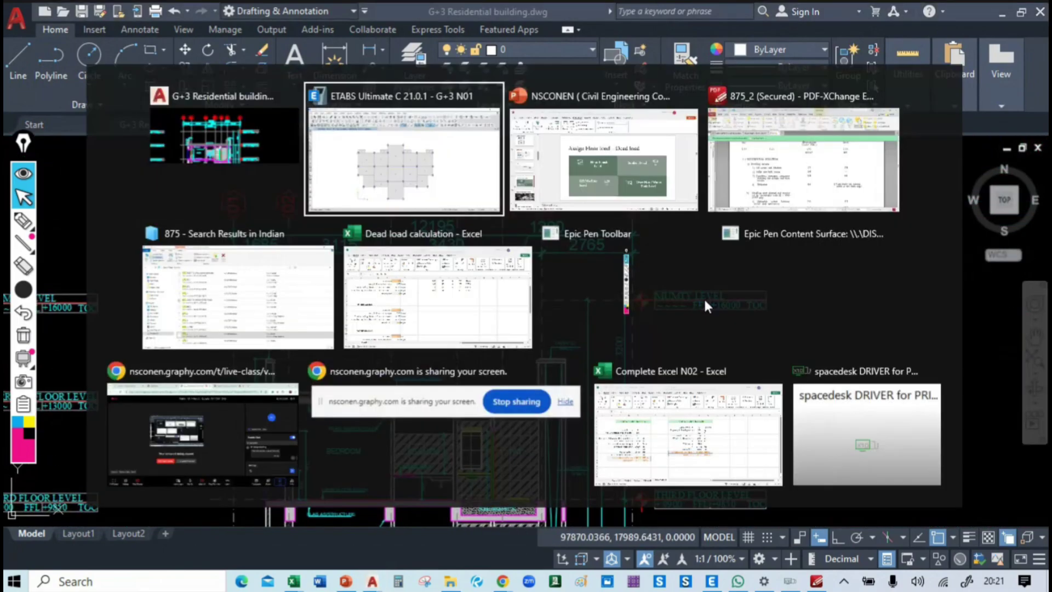
key("Return")
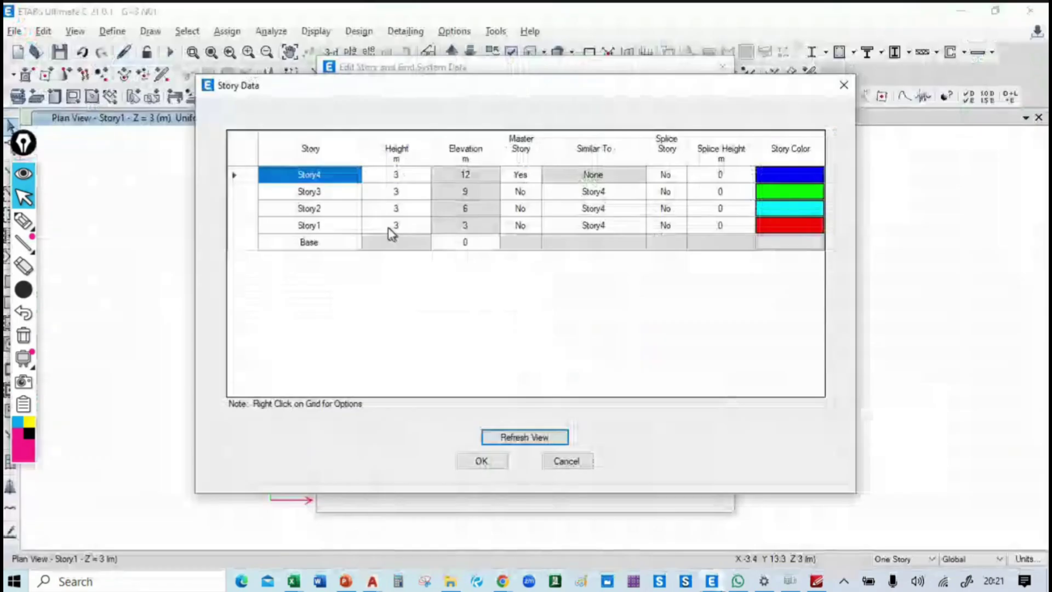
Step: Add two stories, each 3 m high, above Story4 while keeping the existing story heights
left_click(244, 173)
right_click(244, 173)
mouse_move(323, 220)
left_click(475, 223)
left_click(480, 390)
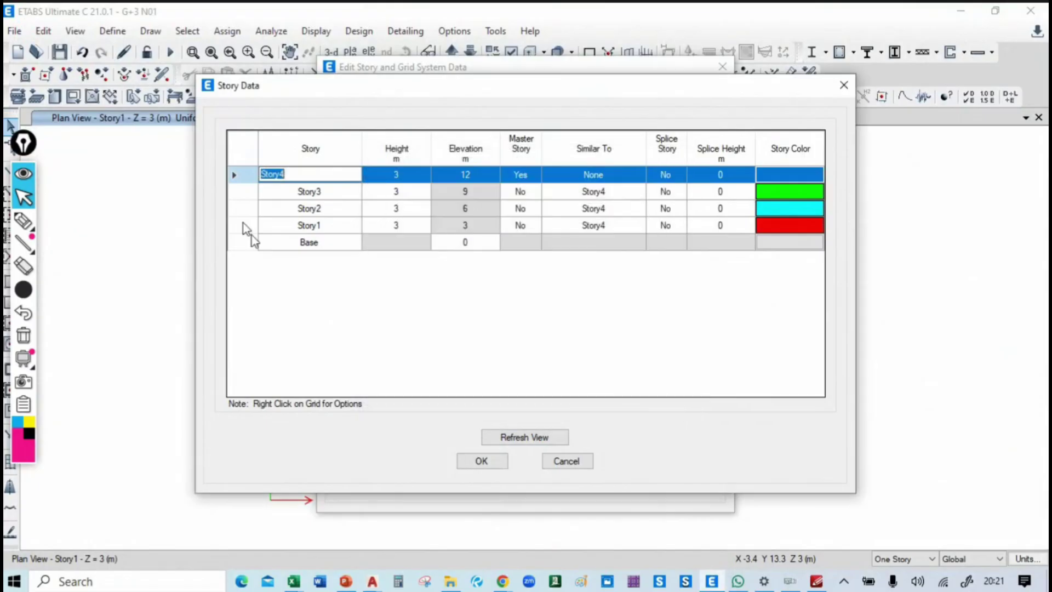
right_click(235, 174)
mouse_move(330, 225)
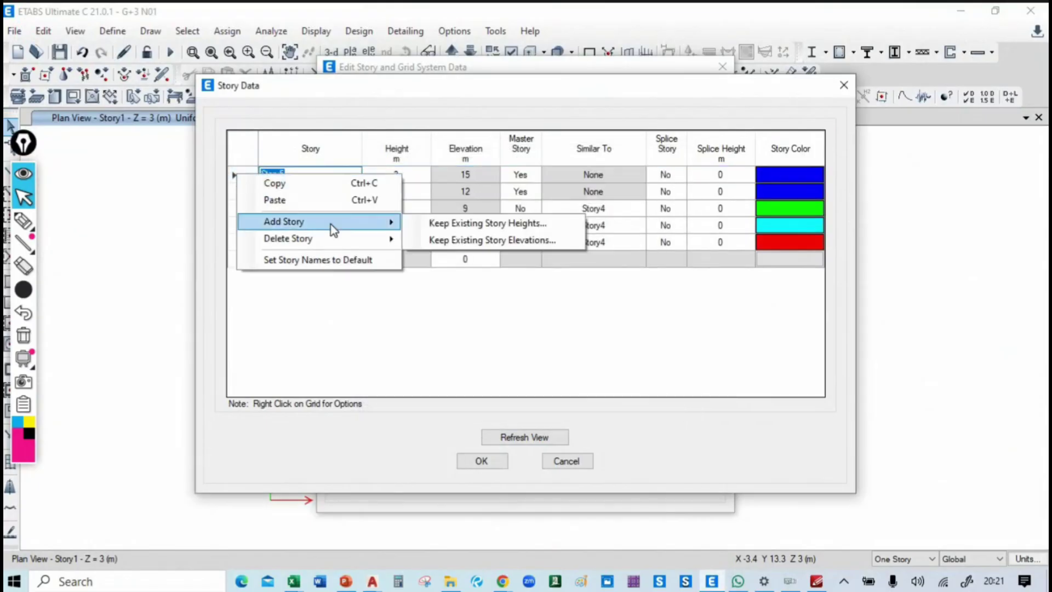
left_click(482, 223)
left_click(475, 390)
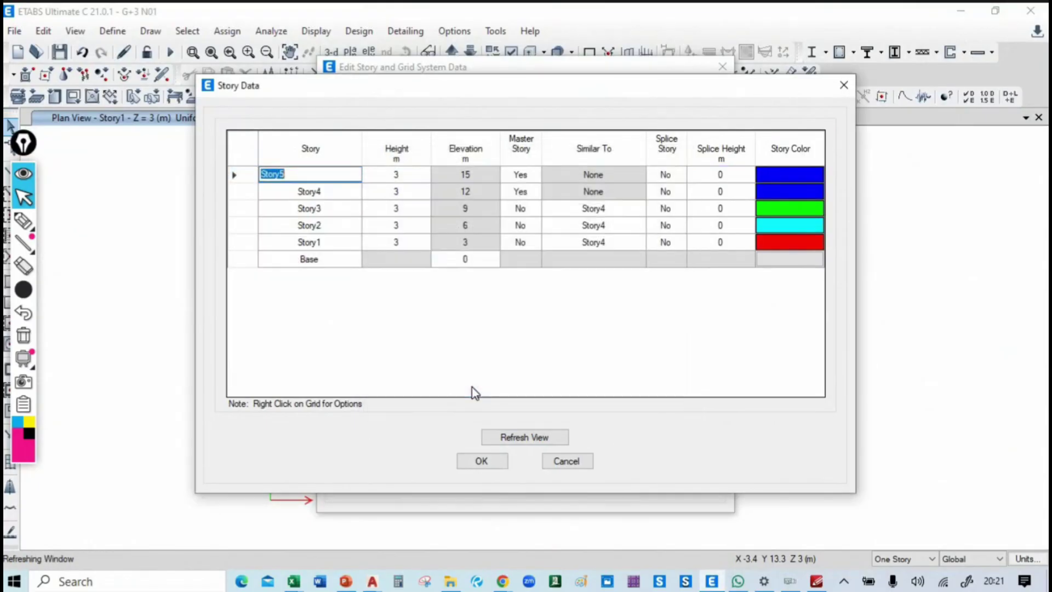
Step: Rename Story1 as Plinth(GF), Story2 as 1F, Story3 as 2F and Story4 as 3F
left_click(340, 255)
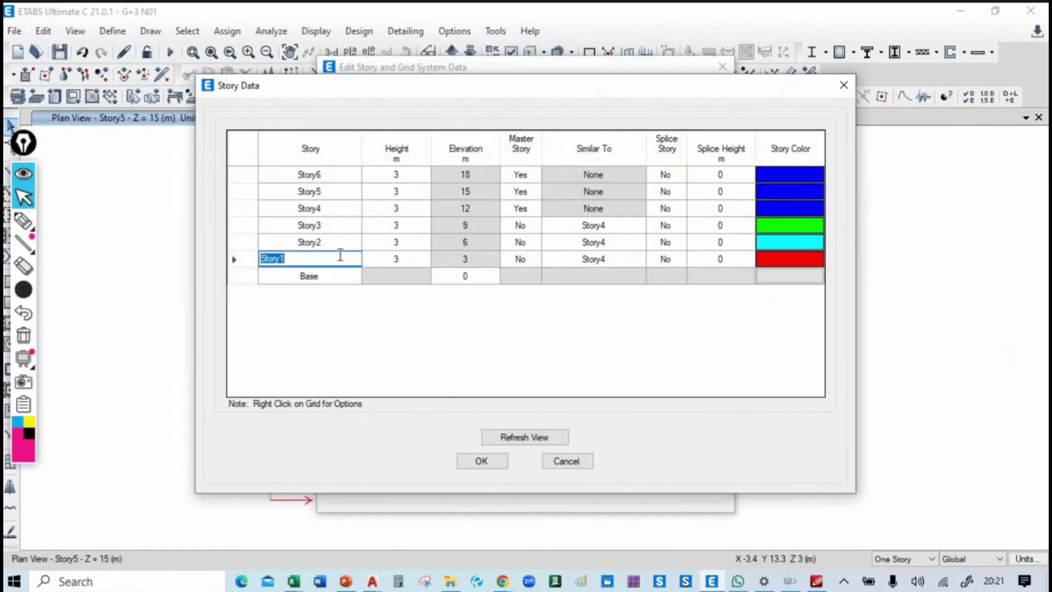
type("Plinth(GF")
left_click(324, 243)
type("1F")
key("Up")
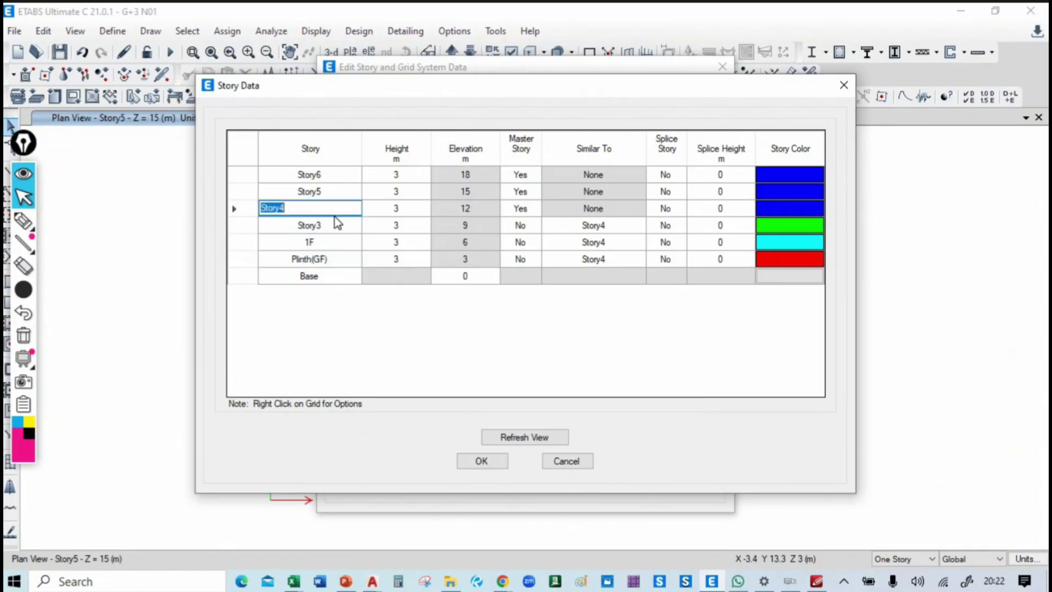
left_click(335, 225)
type("2F")
left_click(348, 213)
type("3")
Step: Check the upper level names on the AutoCAD section, and rename Story5 as TERRACE and Story6 as MUMTY
left_click(339, 192)
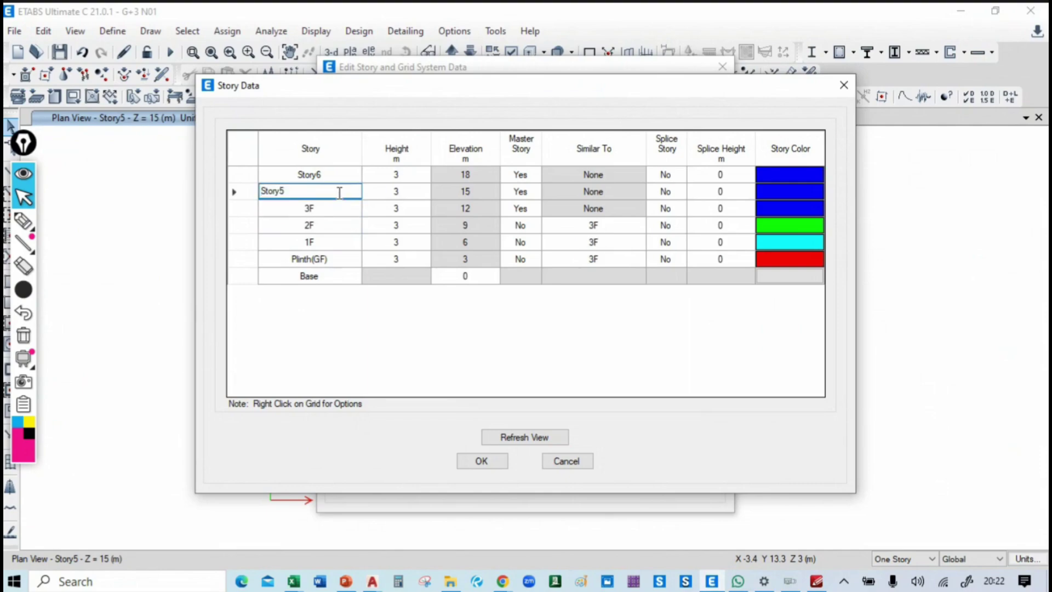
double_click(338, 193)
type("4")
key("BackSpace")
key("BackSpace")
key("alt+Tab")
mouse_move(711, 388)
middle_mouse_down()
mouse_move(617, 217)
mouse_move(619, 272)
middle_mouse_up()
key("alt+Tab")
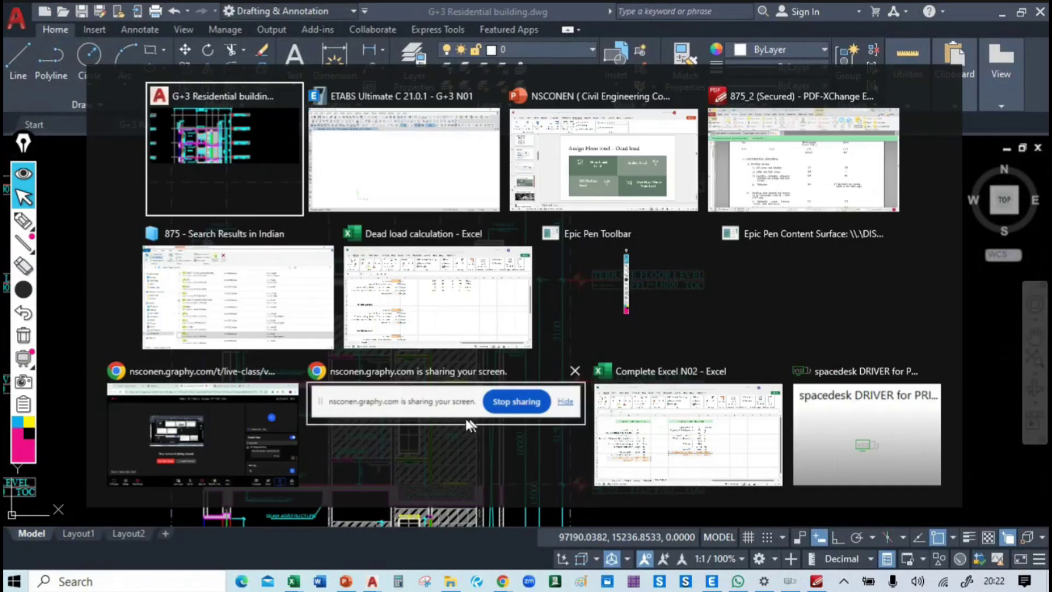
left_click(388, 138)
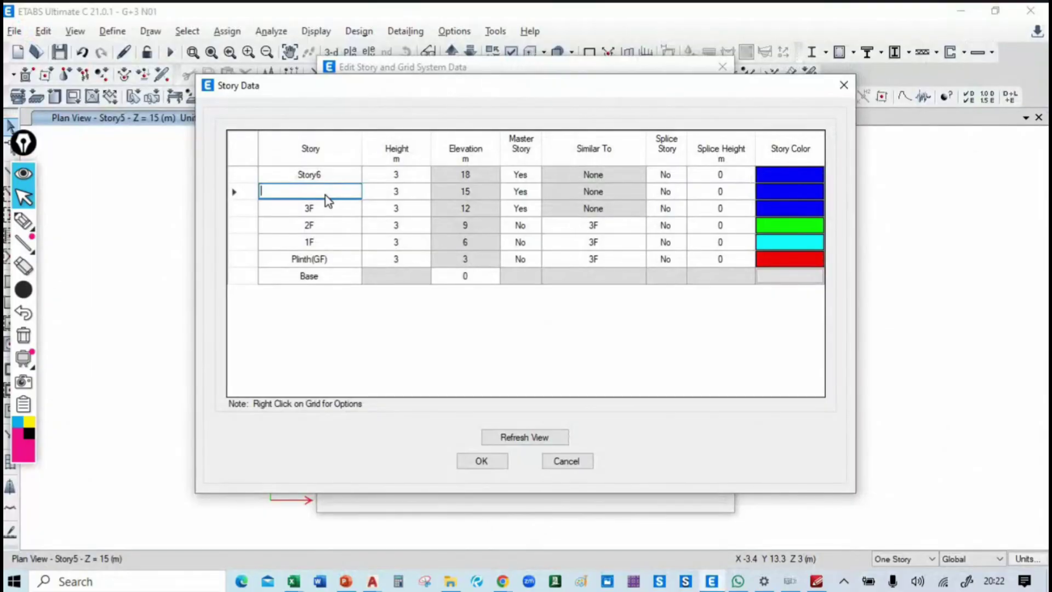
type("ERRACE")
left_click(305, 174)
type("MUMTY")
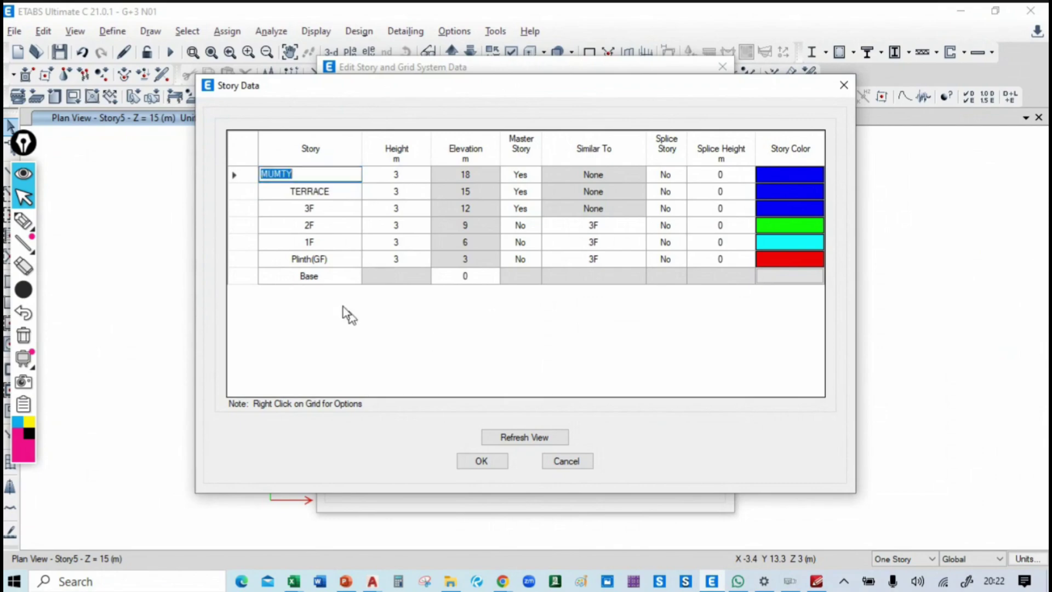
left_click(329, 191)
left_click(405, 258)
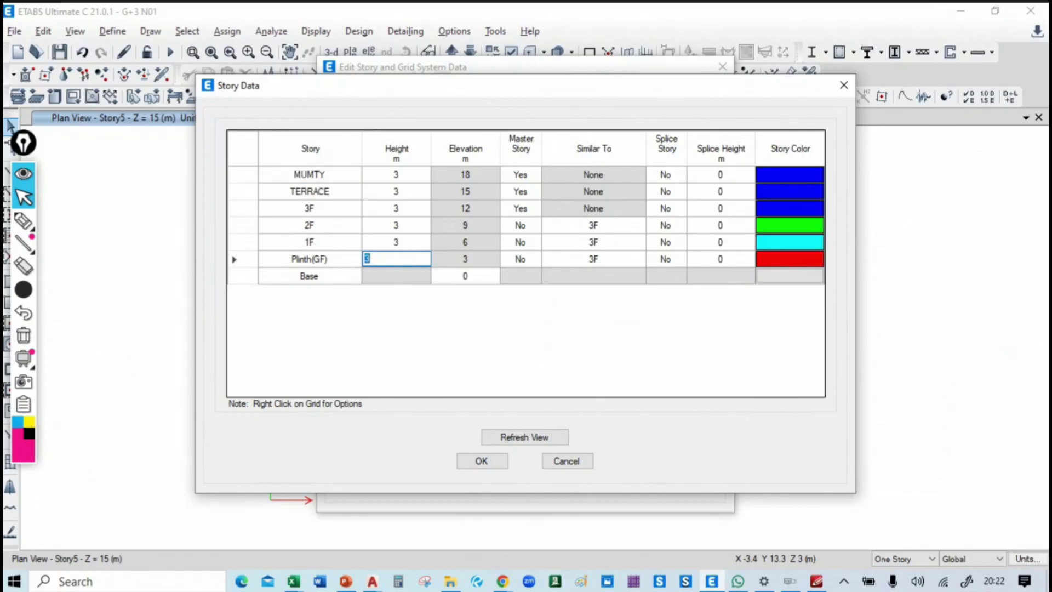
left_click(23, 220)
left_click(47, 220)
left_click_drag(154, 133, 149, 311)
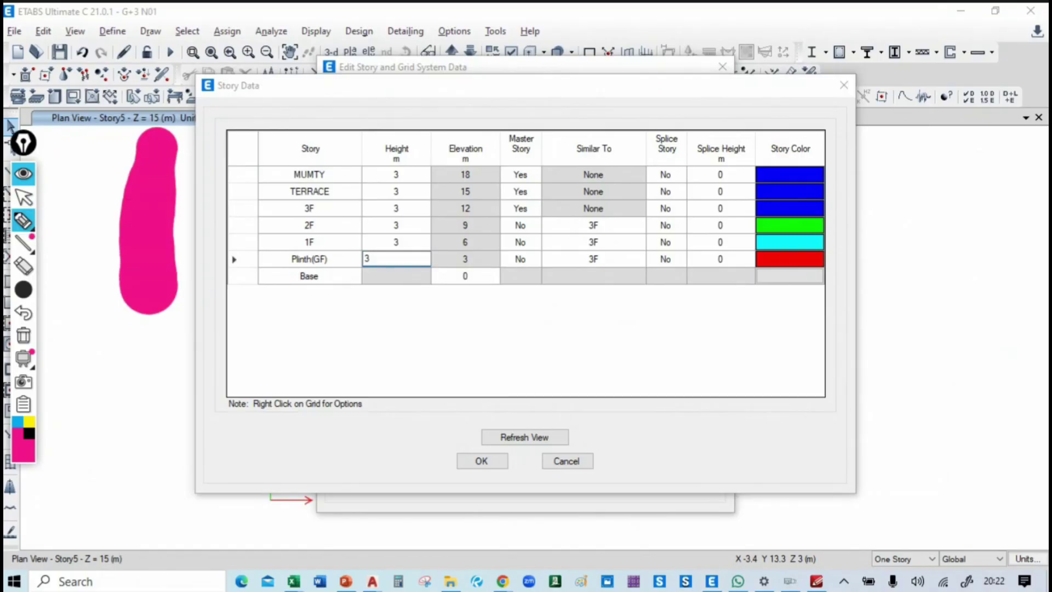
left_click(23, 221)
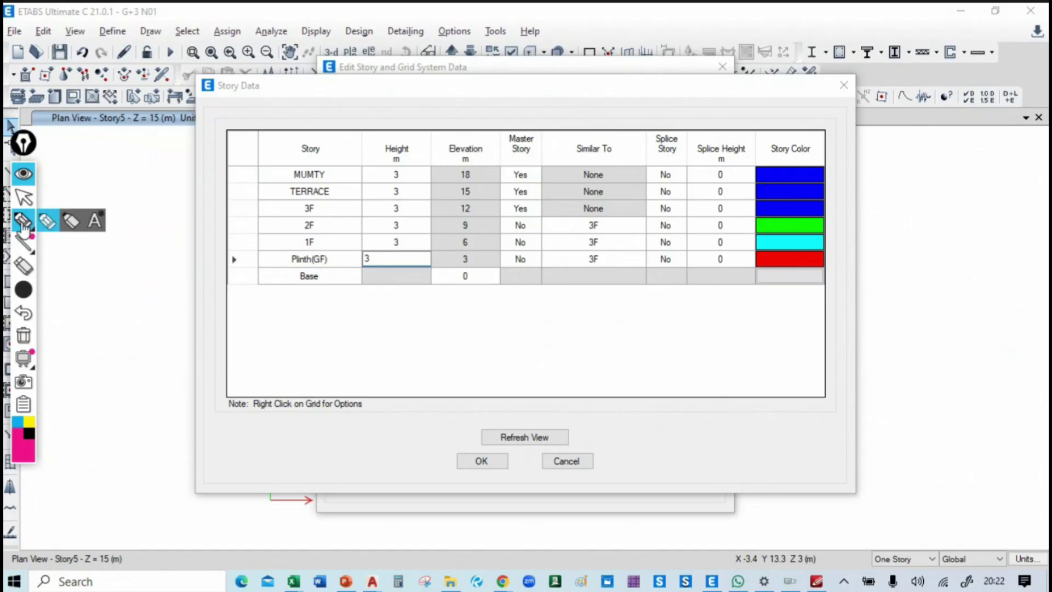
left_click(30, 247)
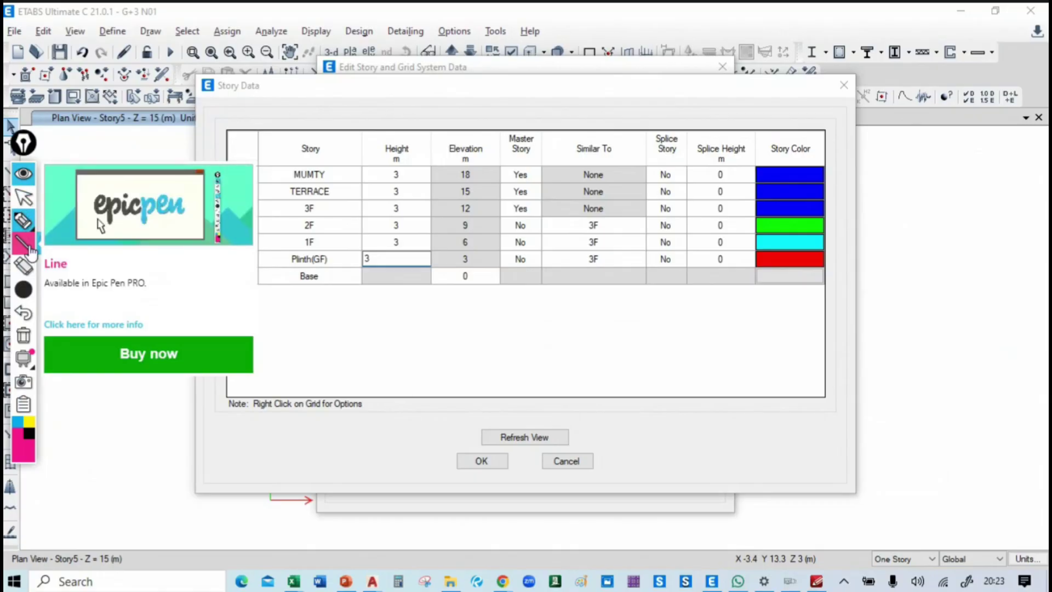
left_click(153, 411)
Step: Set the Epic Pen brush to the smallest size and clear the thick annotation mark
left_click(24, 290)
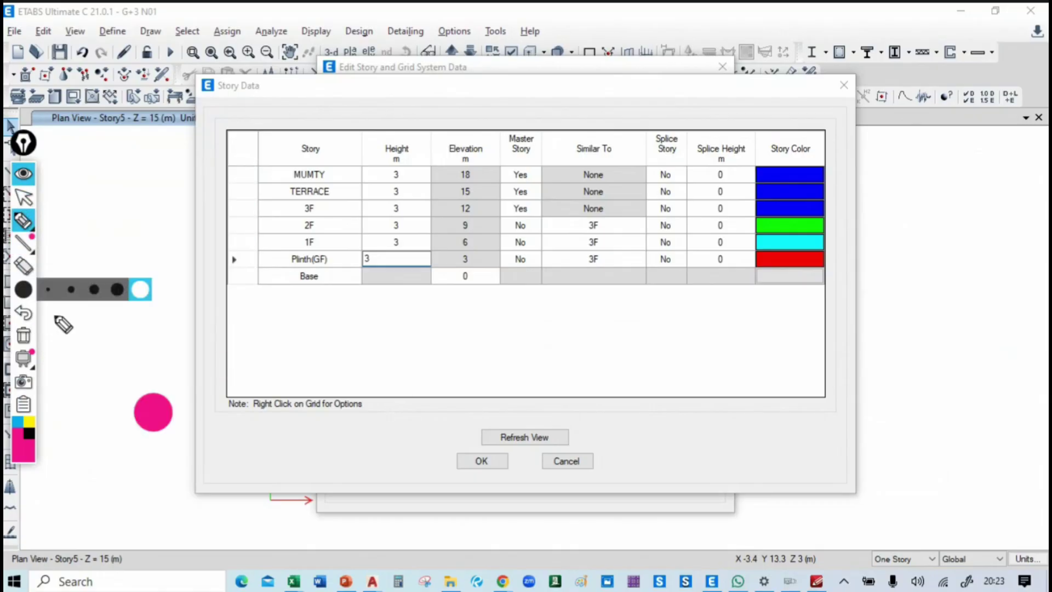
left_click(53, 293)
key("ctrl+shift+1")
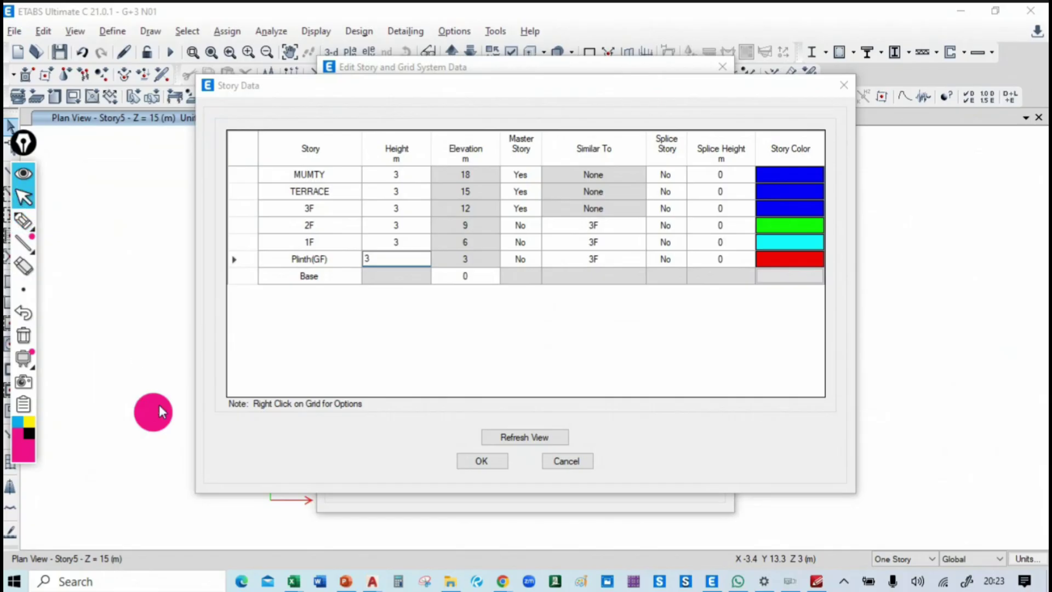
left_click(24, 335)
Step: Sketch a vertical column line beside the story table with Base and Plinth levels marked and a 2m height between them
left_click(23, 221)
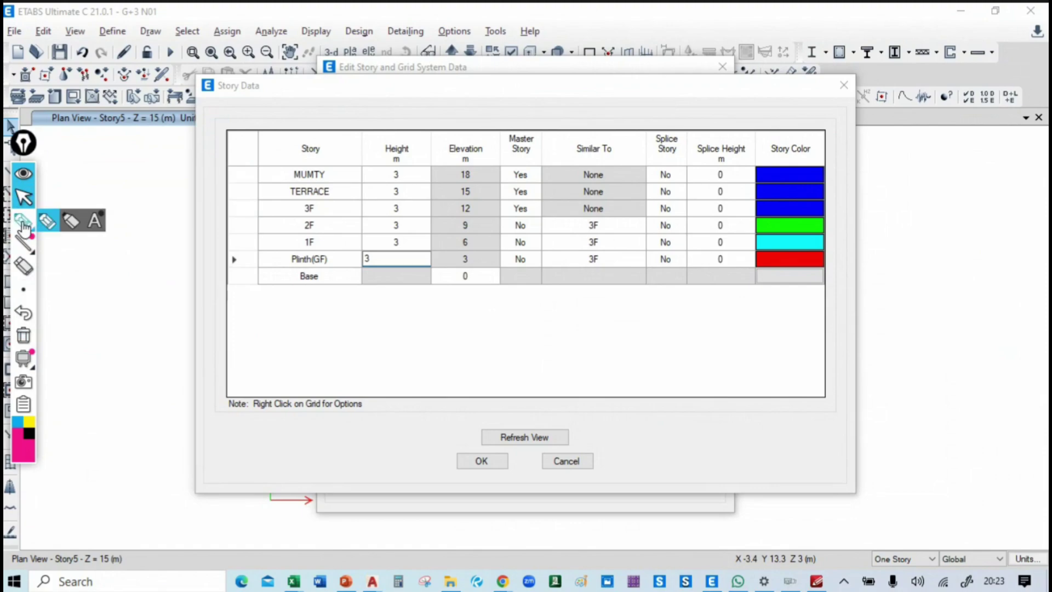
left_click_drag(89, 181, 92, 232)
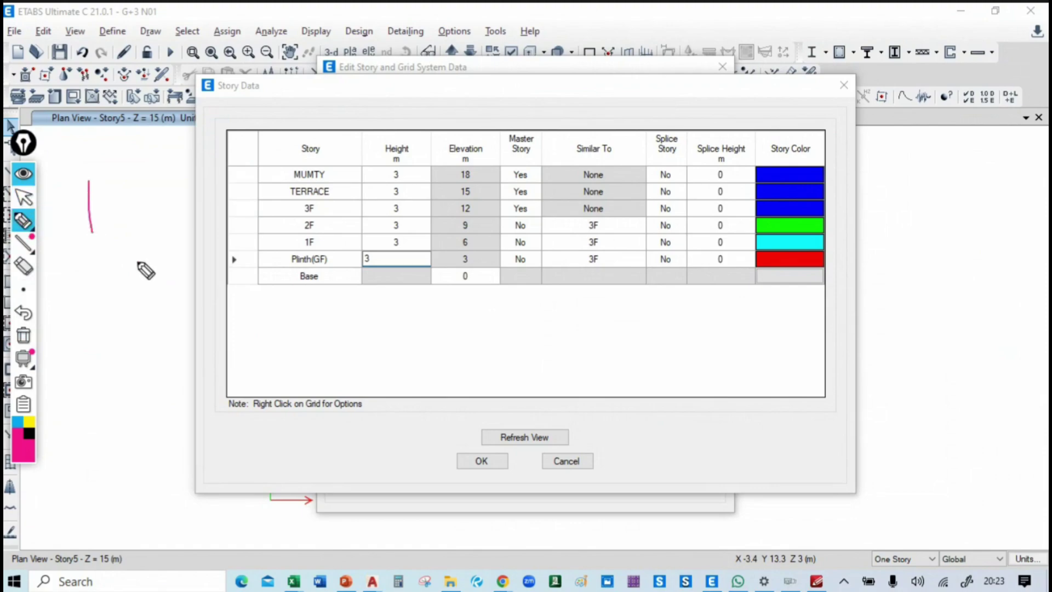
left_click_drag(159, 153, 151, 482)
left_click_drag(143, 471, 148, 494)
mouse_move(76, 484)
left_mouse_down()
mouse_move(84, 498)
mouse_move(122, 497)
mouse_move(136, 484)
left_mouse_up()
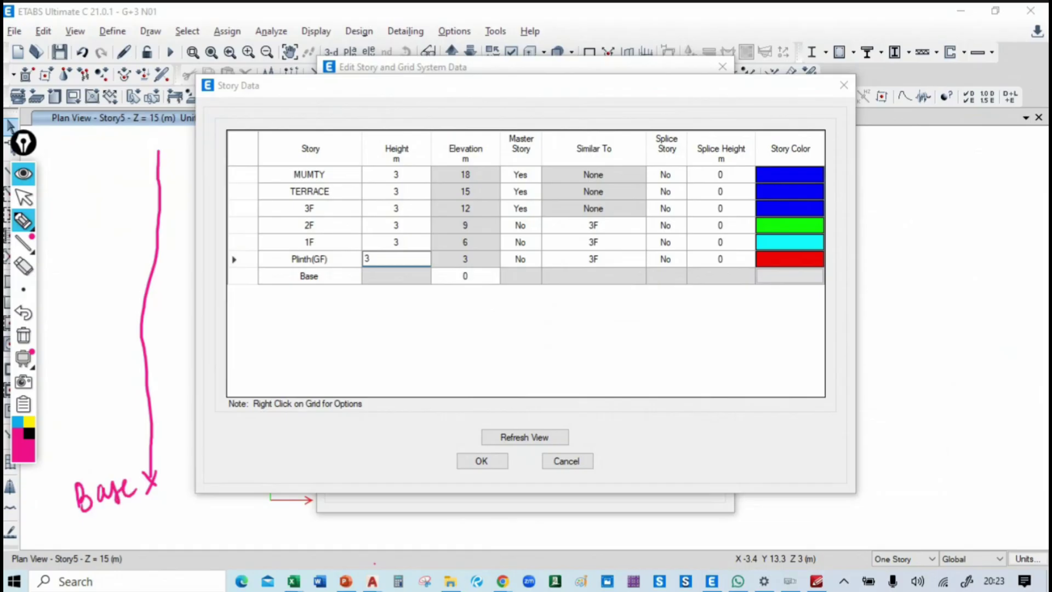
left_click_drag(142, 416, 162, 415)
mouse_move(73, 383)
left_mouse_down()
mouse_move(94, 409)
mouse_move(127, 383)
left_mouse_up()
left_click_drag(129, 366, 140, 377)
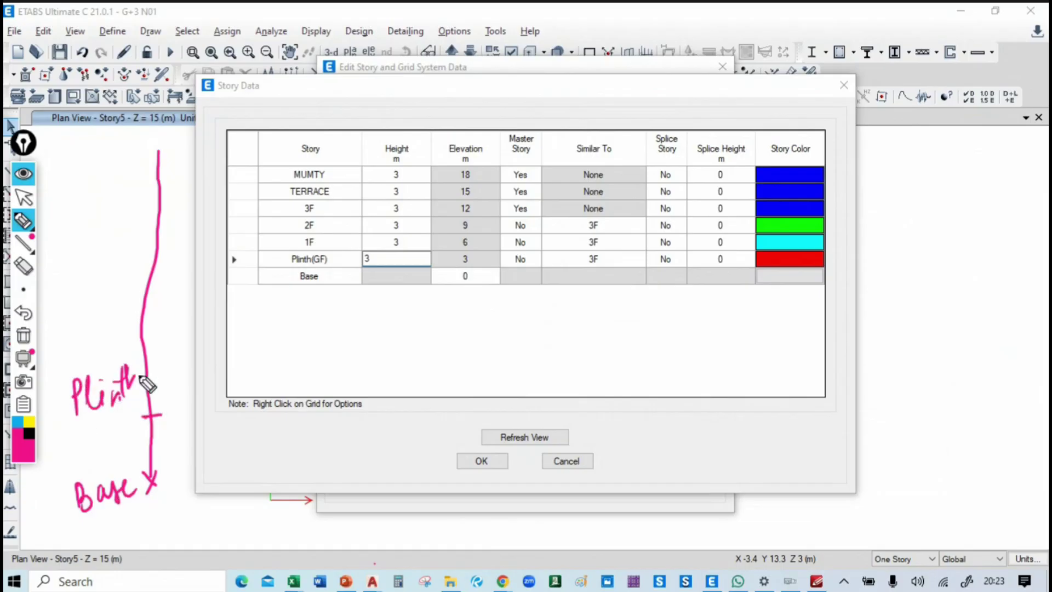
mouse_move(104, 421)
left_mouse_down()
mouse_move(105, 474)
mouse_move(118, 459)
mouse_move(114, 432)
left_mouse_up()
mouse_move(47, 441)
left_mouse_down()
mouse_move(54, 463)
mouse_move(74, 439)
left_mouse_up()
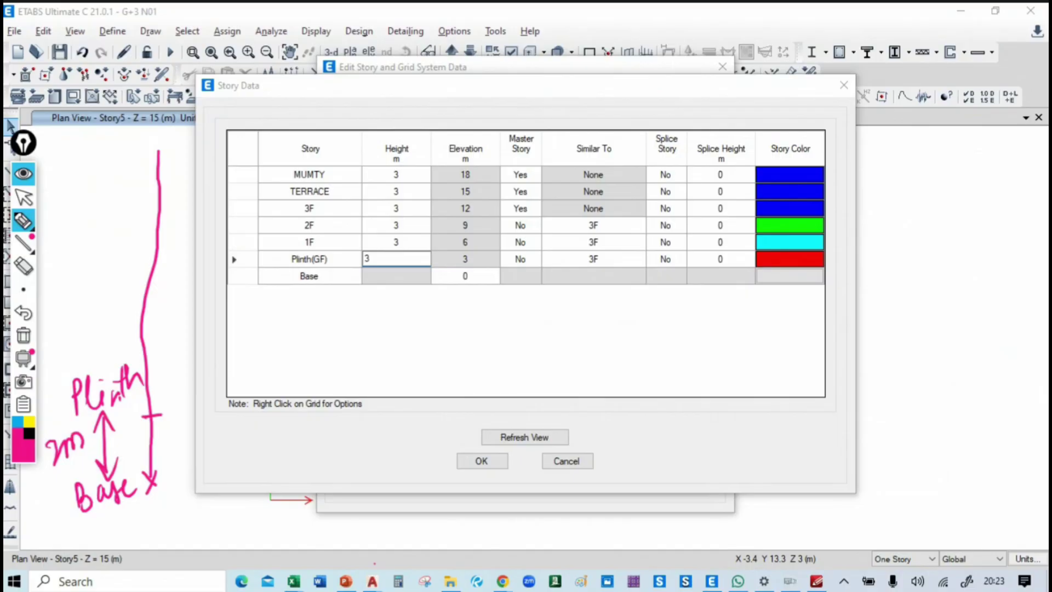
Step: Sketch a rectangular footing at the Base level, and circle and tick the 2m height
left_click_drag(131, 476, 204, 477)
mouse_move(136, 475)
left_mouse_down()
mouse_move(145, 502)
mouse_move(204, 502)
mouse_move(206, 478)
left_mouse_up()
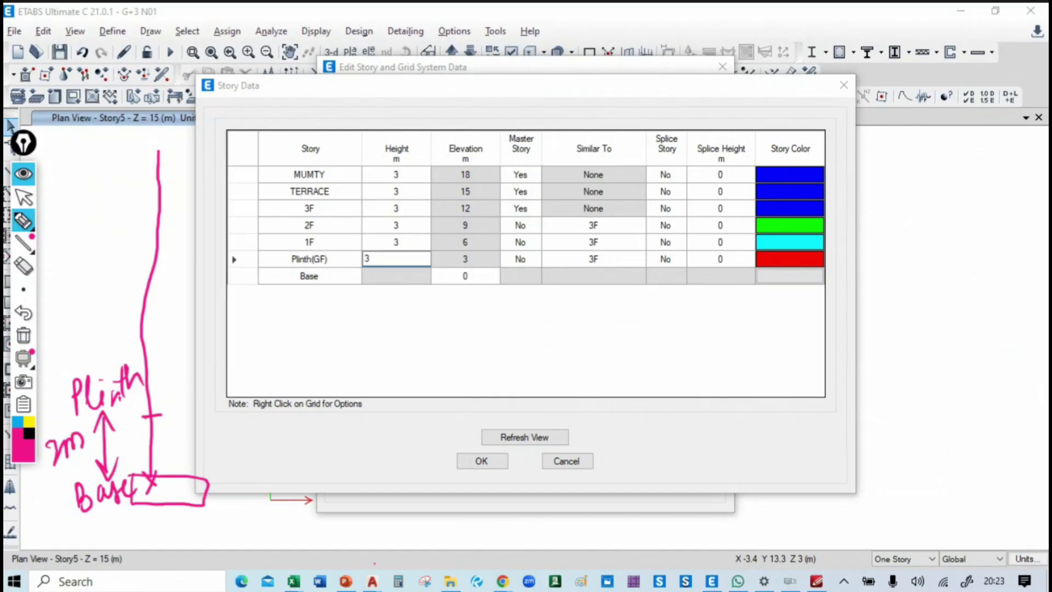
mouse_move(87, 433)
left_mouse_down()
mouse_move(83, 484)
mouse_move(25, 525)
left_mouse_up()
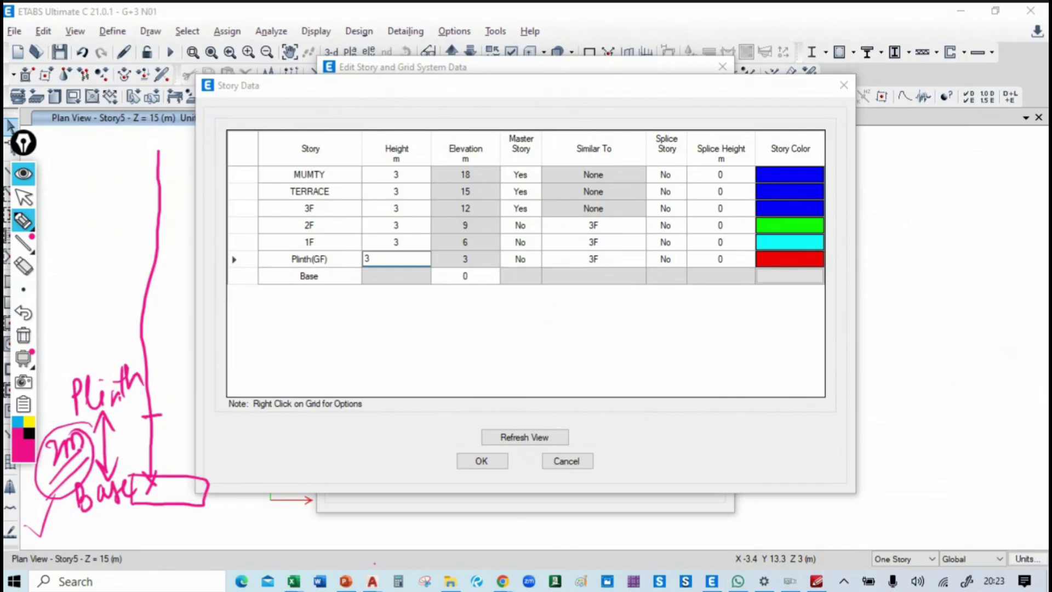
Step: Set the Plinth(GF) story height to 2 m and clear the on-screen annotations
key("ctrl+shift+2")
left_click(388, 259)
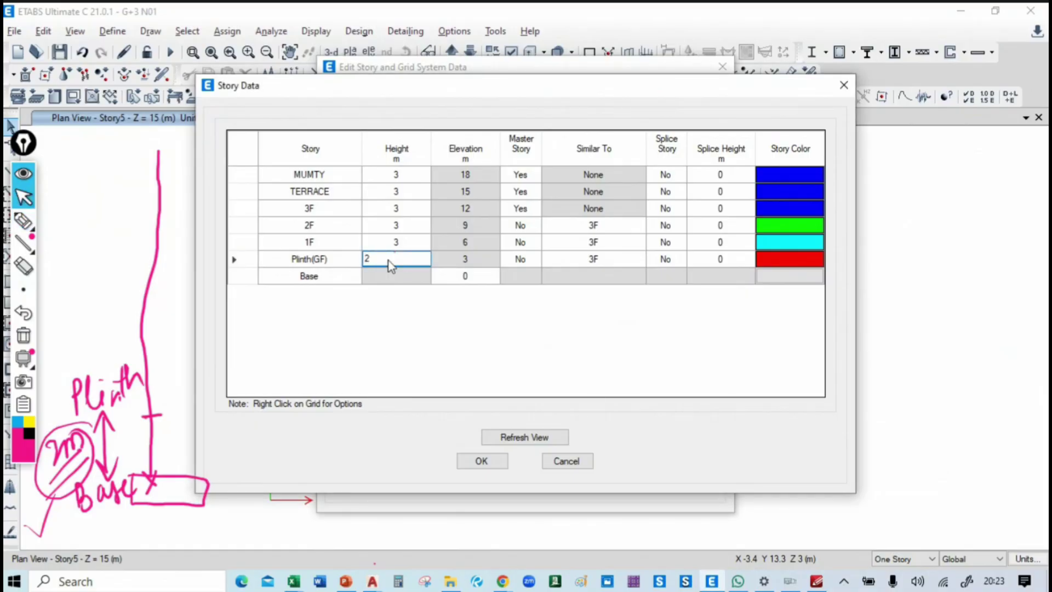
left_click(23, 335)
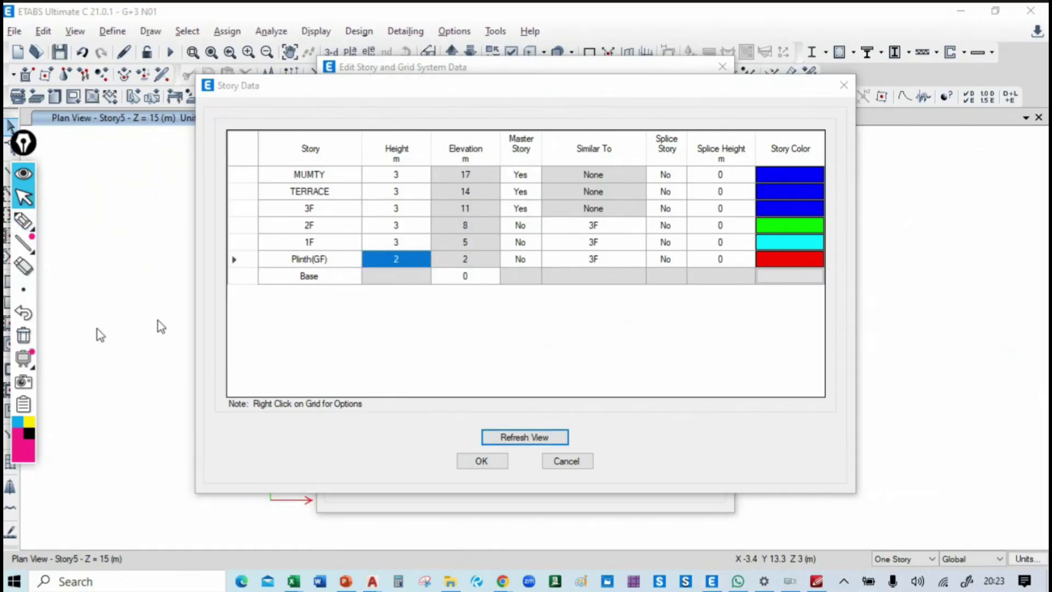
Step: Check the floor-to-floor heights from the ground floor up to the terrace on the AutoCAD building section
left_click(408, 246)
key("alt+Tab")
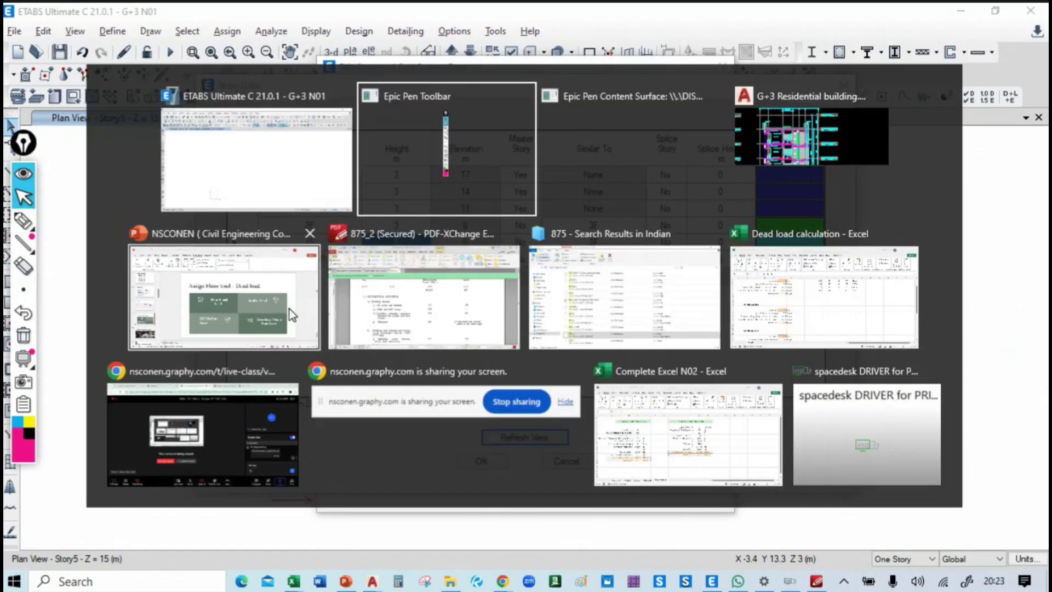
left_click(818, 158)
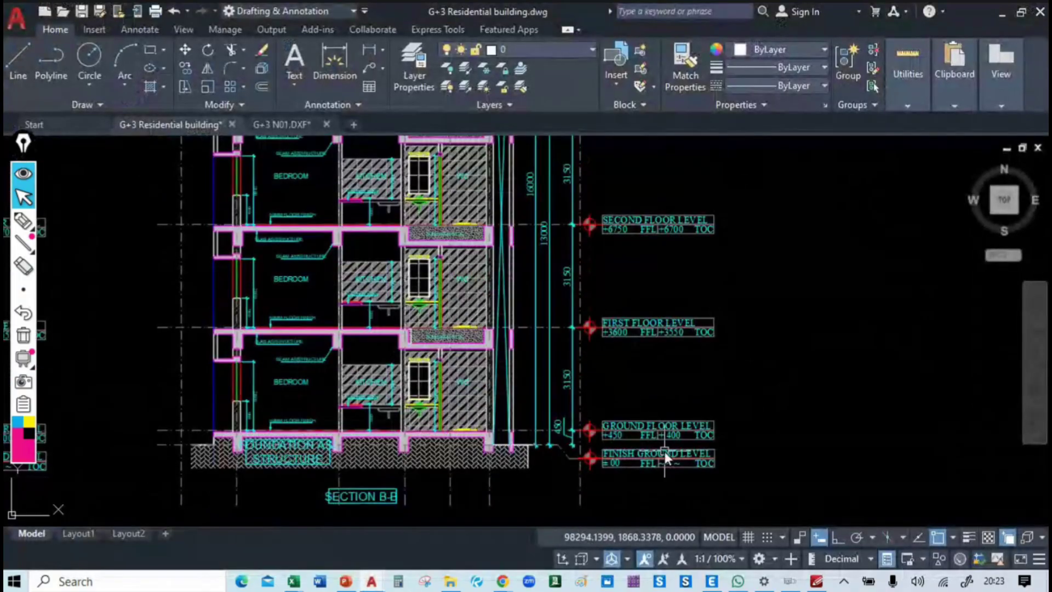
scroll(460, 333, "up", 5)
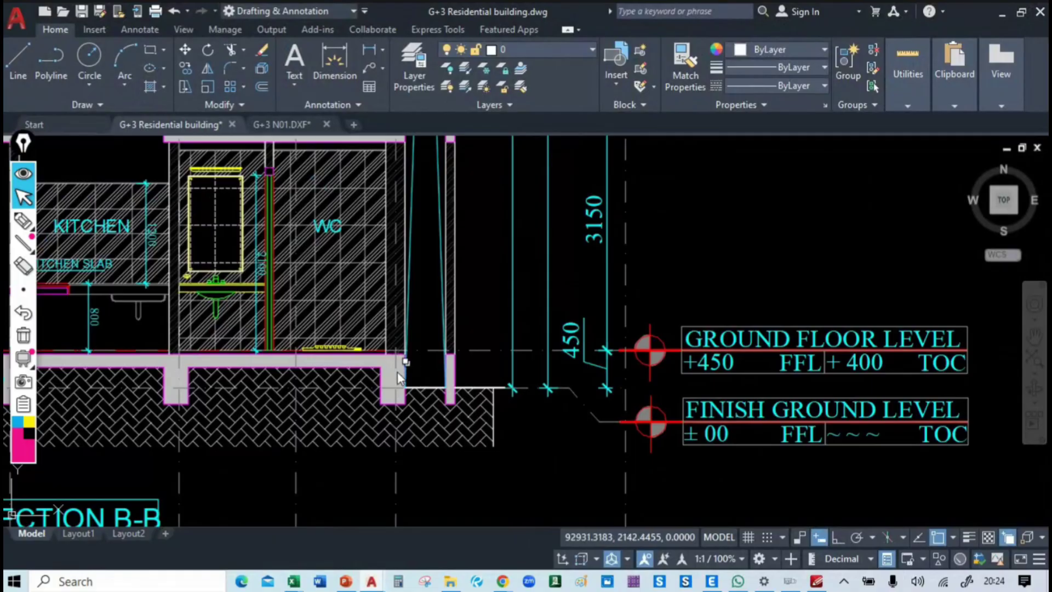
mouse_move(798, 362)
middle_mouse_down()
mouse_move(628, 465)
mouse_move(640, 357)
mouse_move(683, 410)
mouse_move(665, 384)
mouse_move(657, 330)
mouse_move(681, 542)
middle_mouse_up()
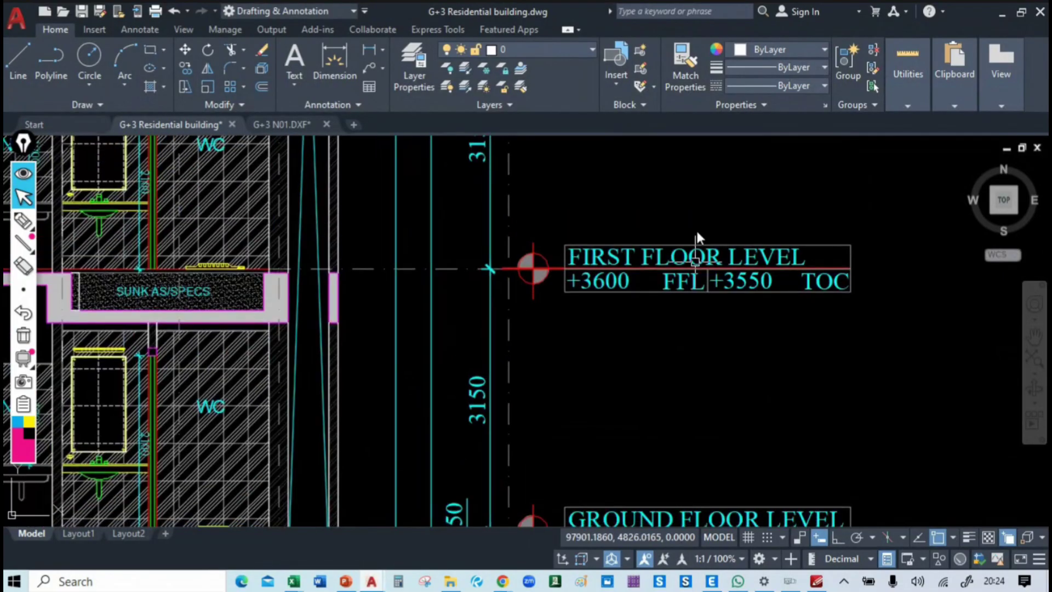
middle_click_drag(584, 344, 630, 271)
middle_click_drag(527, 301, 513, 533)
middle_click_drag(572, 296, 563, 536)
mouse_move(577, 265)
middle_mouse_down()
mouse_move(571, 310)
mouse_move(591, 368)
mouse_move(662, 343)
middle_mouse_up()
key("alt+Tab")
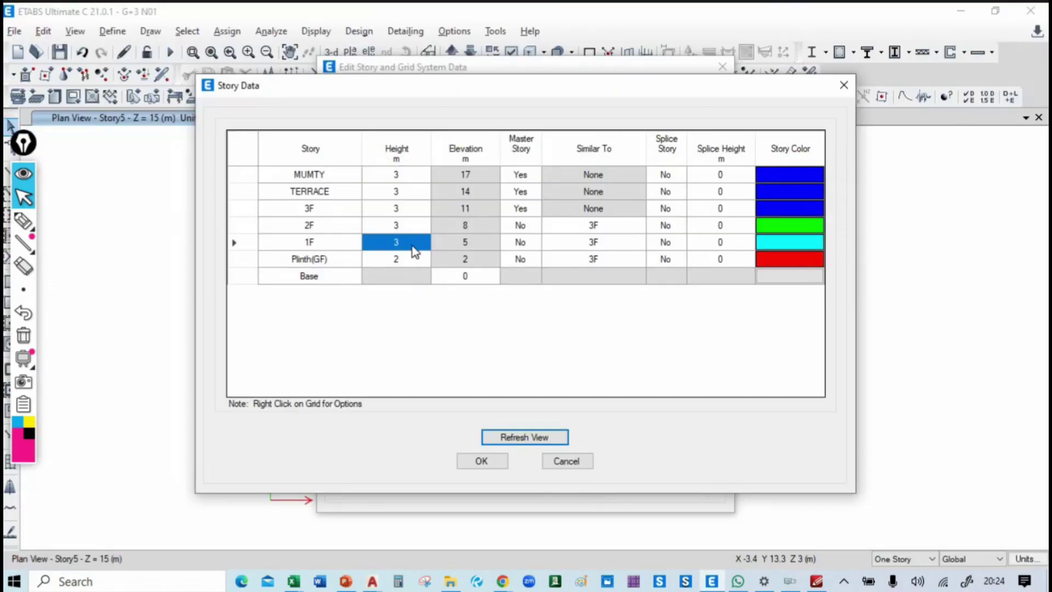
Step: Set the heights of stories 1F, 2F and 3F to 3.15 m each in the story data
left_click(413, 245)
type("3.15")
left_click(417, 226)
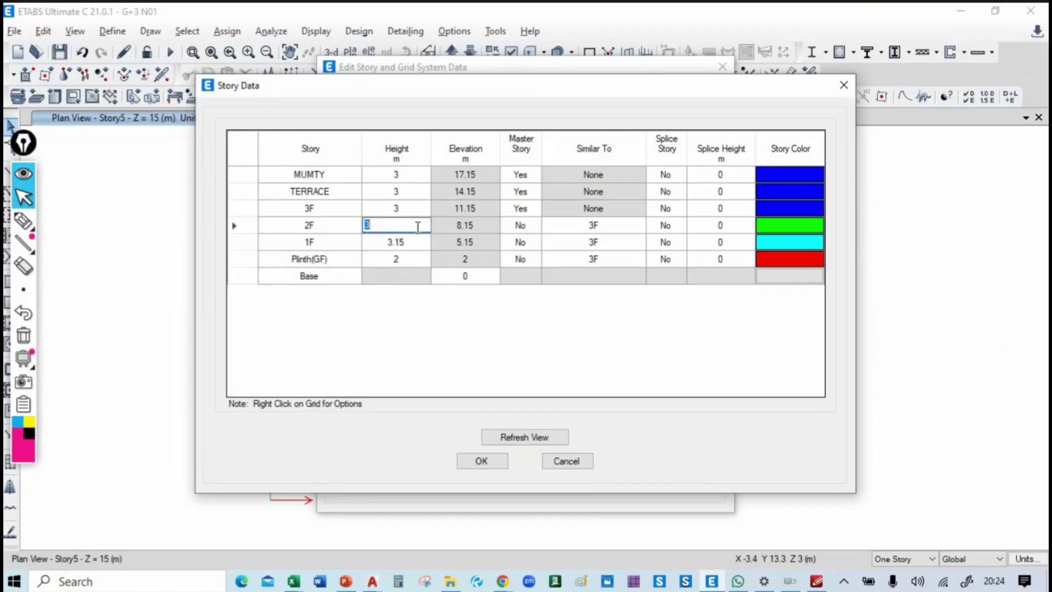
type("3.15")
left_click(401, 207)
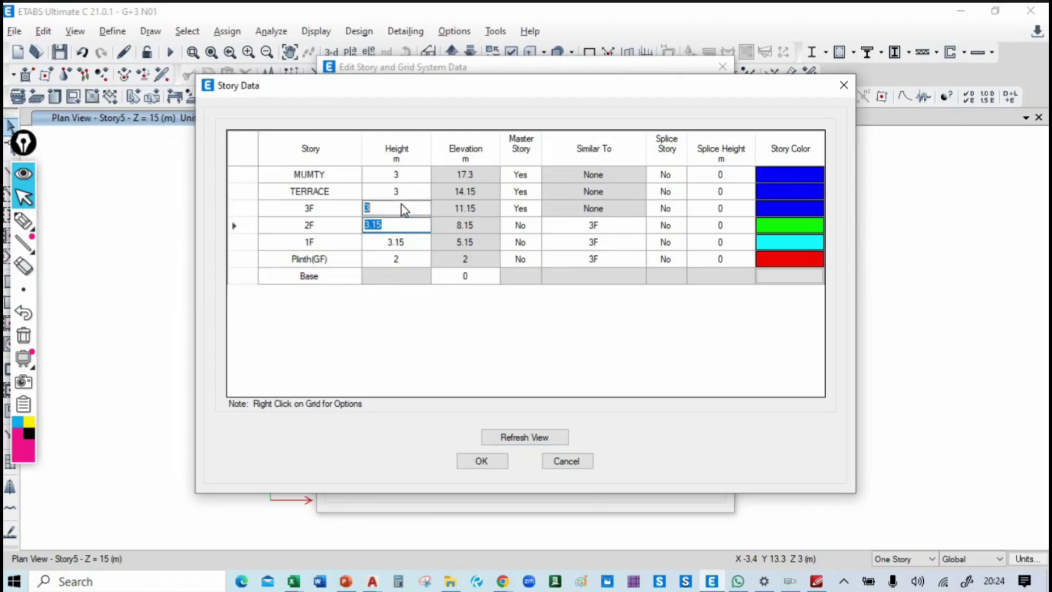
type("3.15")
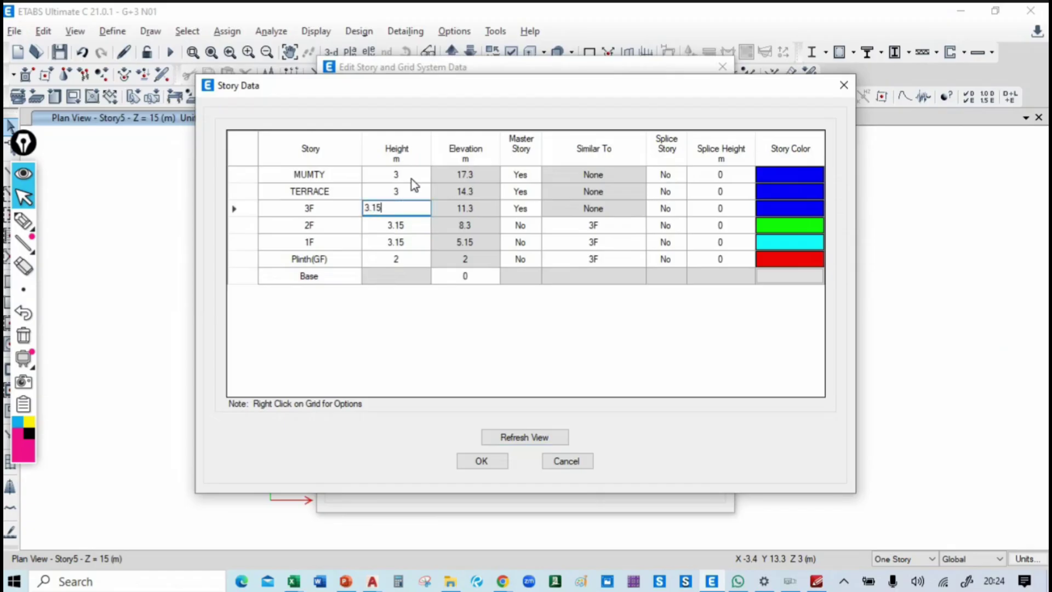
Step: Set the TERRACE height to 3.1 m and the MUMTY height to 3.2 m from the AutoCAD section, and accept the story data
left_click(415, 189)
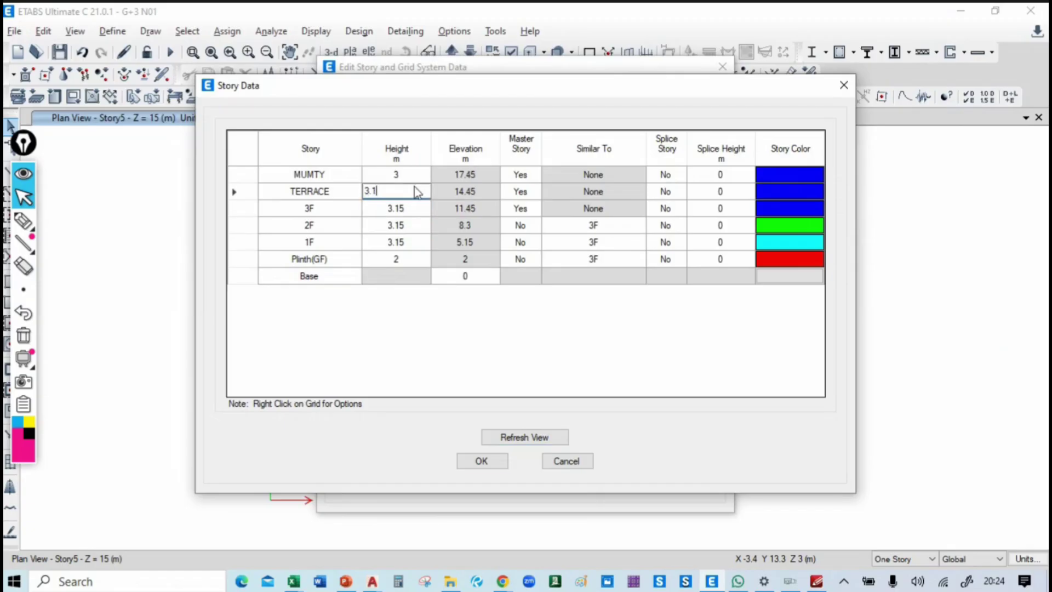
key("alt+Tab")
middle_click_drag(570, 246, 586, 485)
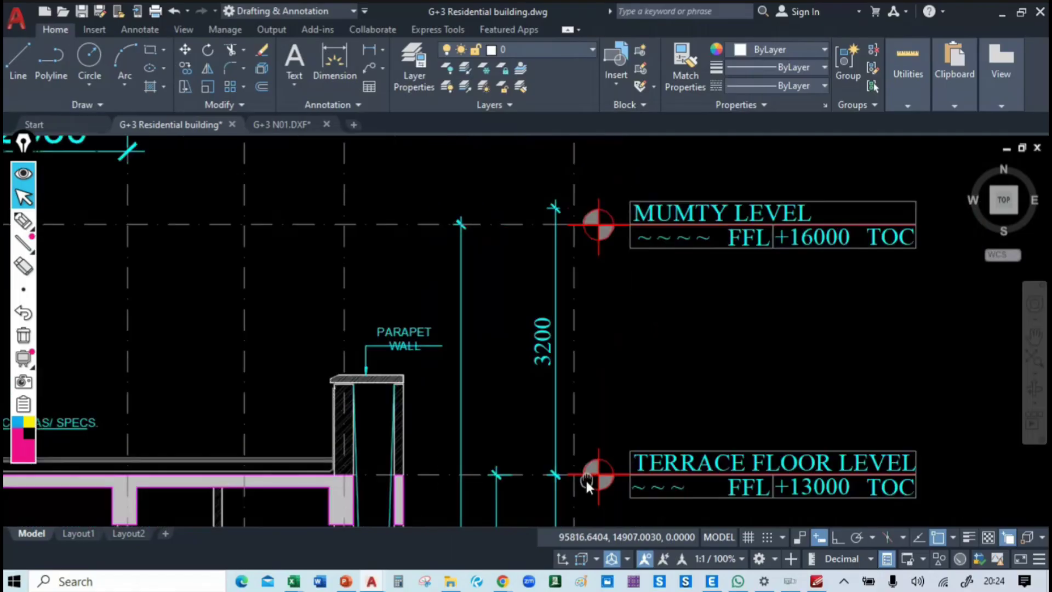
key("alt+Tab")
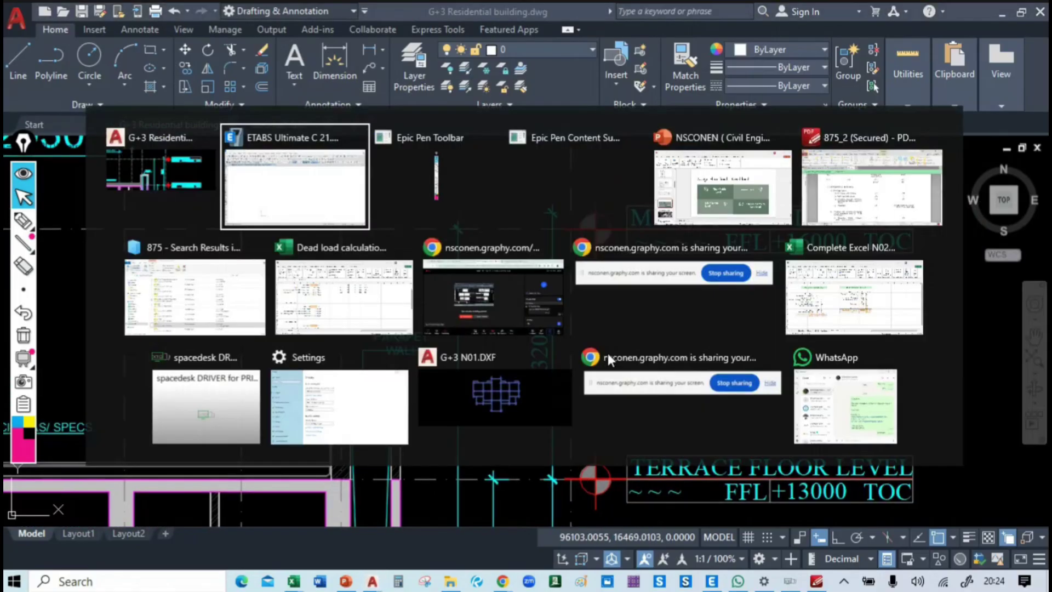
left_click(400, 175)
type(".")
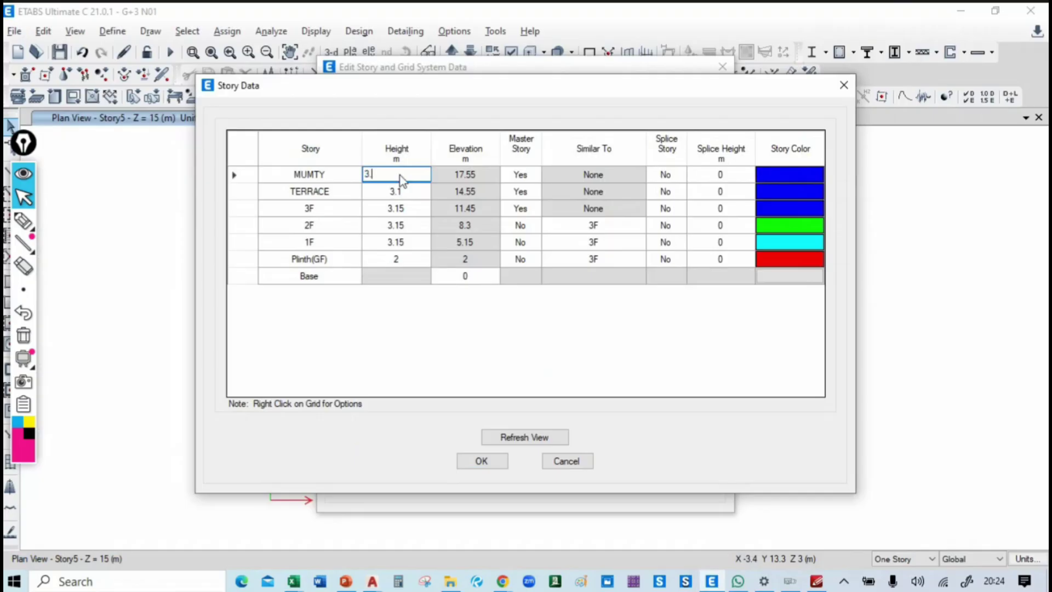
type("2")
key("Return")
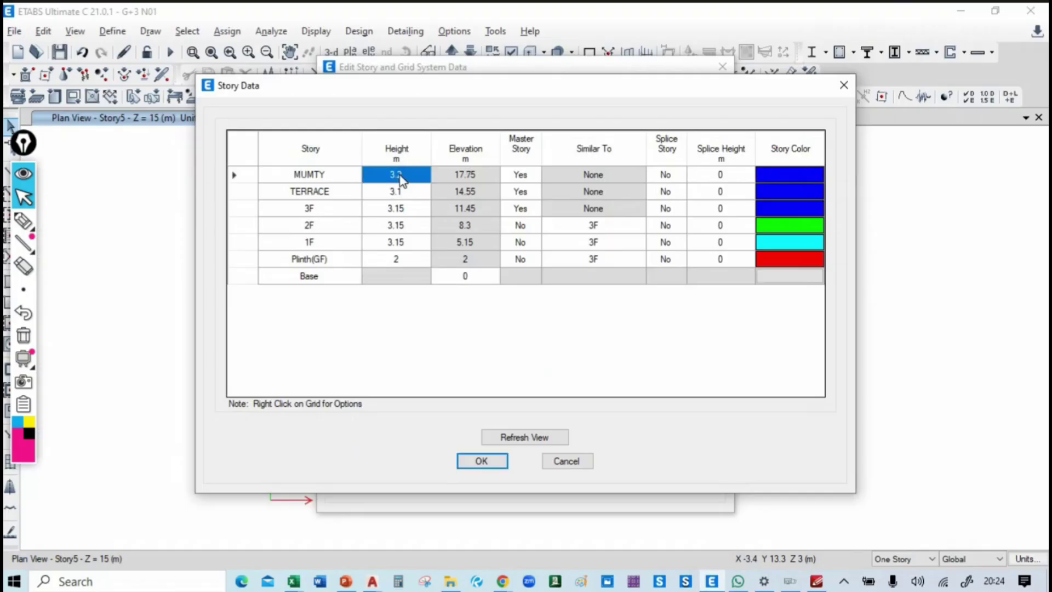
left_click(481, 461)
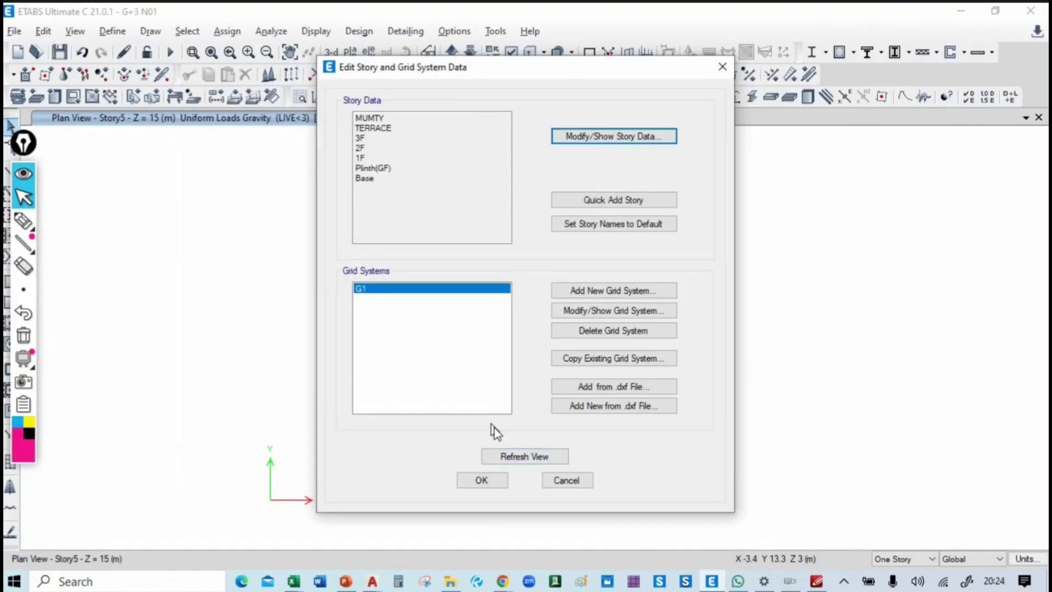
left_click(493, 484)
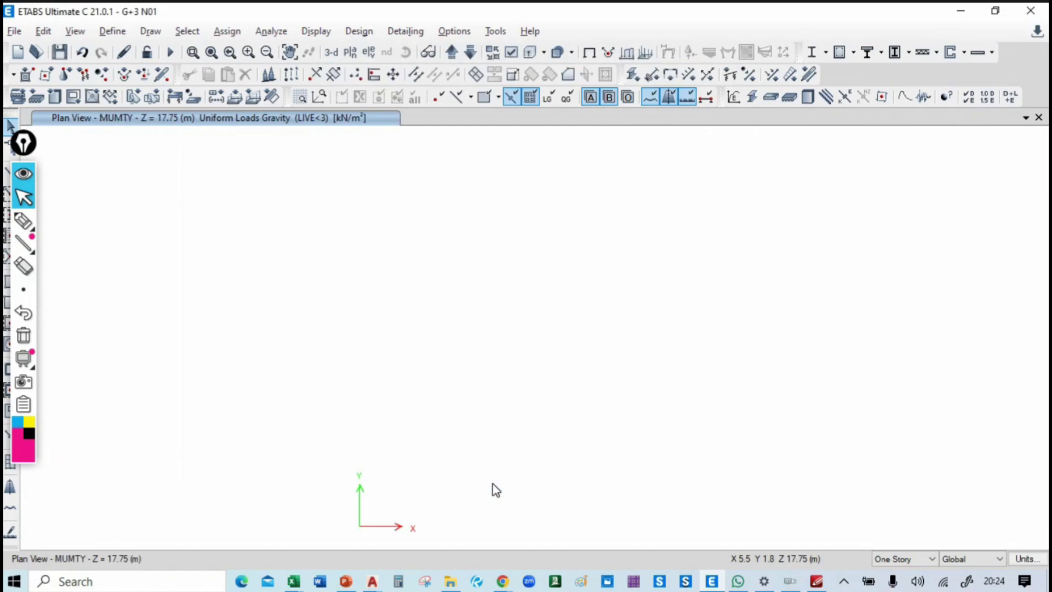
Step: Display the Plinth(GF) plan view as the undeformed shape, without the uniform load values
left_click(350, 52)
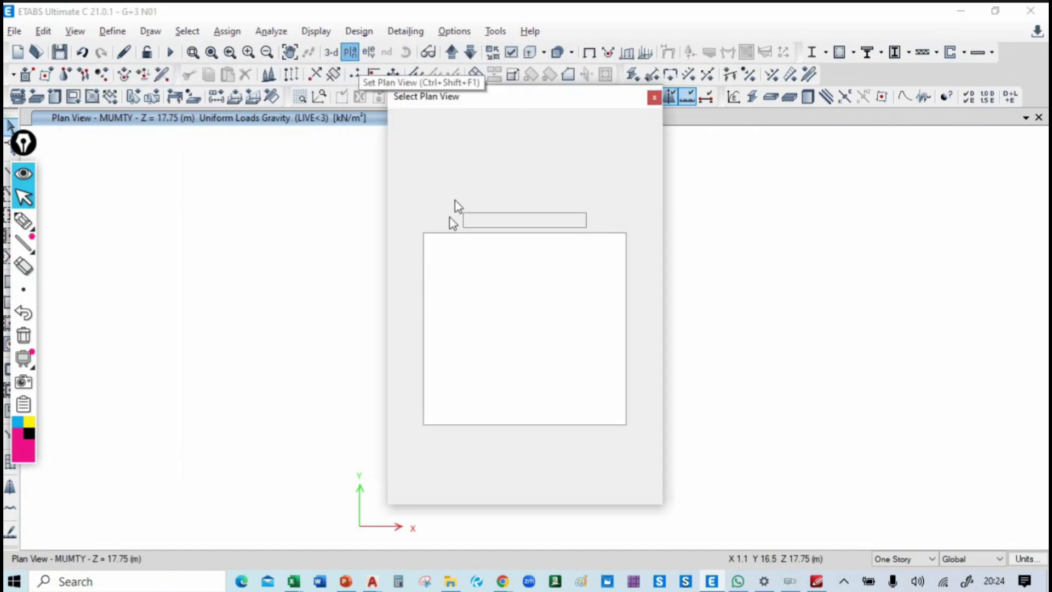
left_click_drag(489, 97, 186, 108)
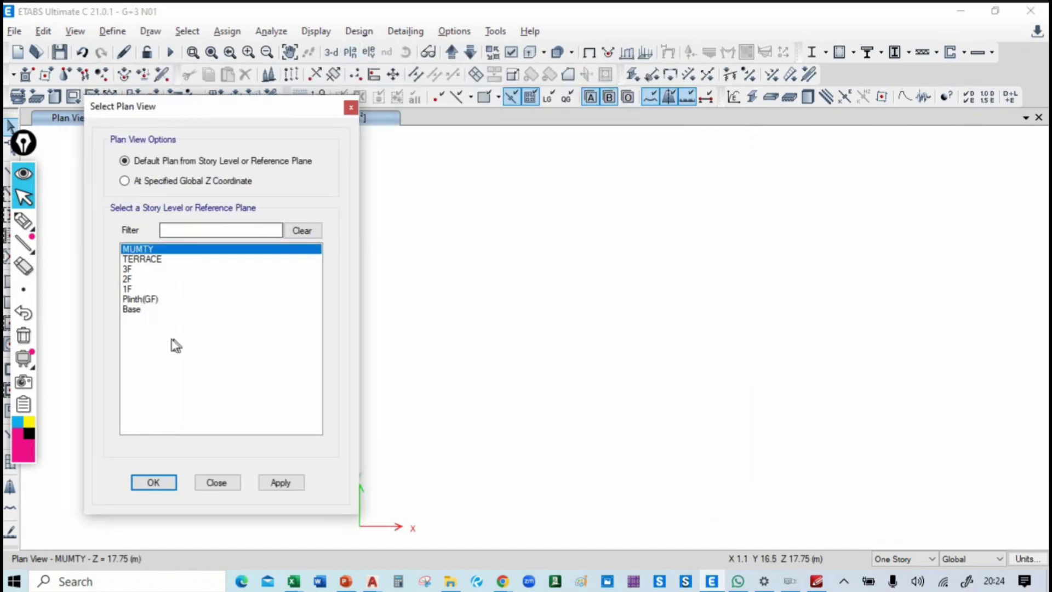
left_click(162, 300)
left_click(281, 483)
left_click(154, 483)
middle_click_drag(850, 315, 818, 289)
left_click(589, 53)
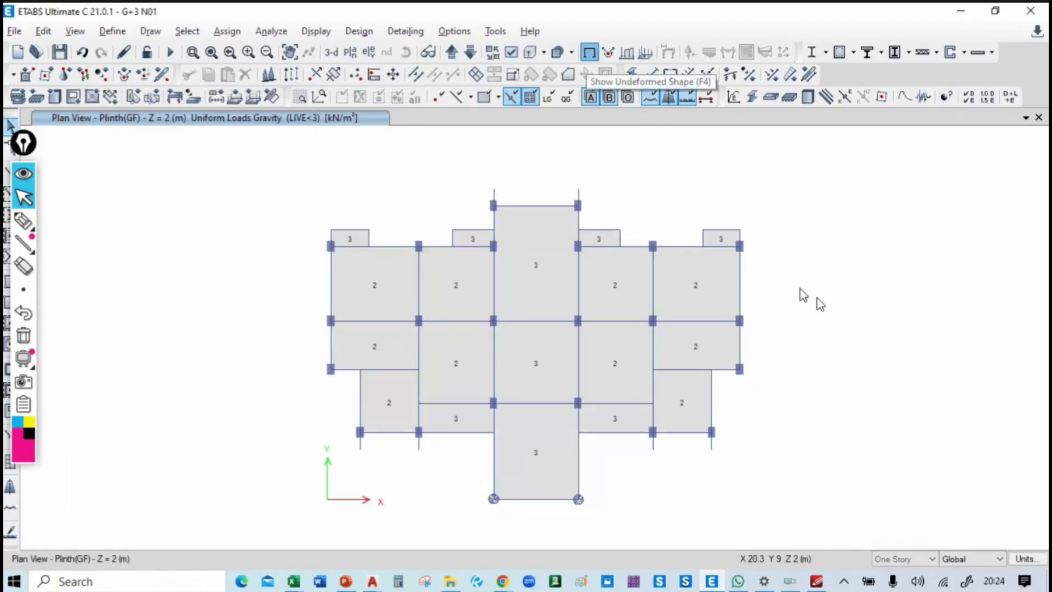
key("alt+Tab")
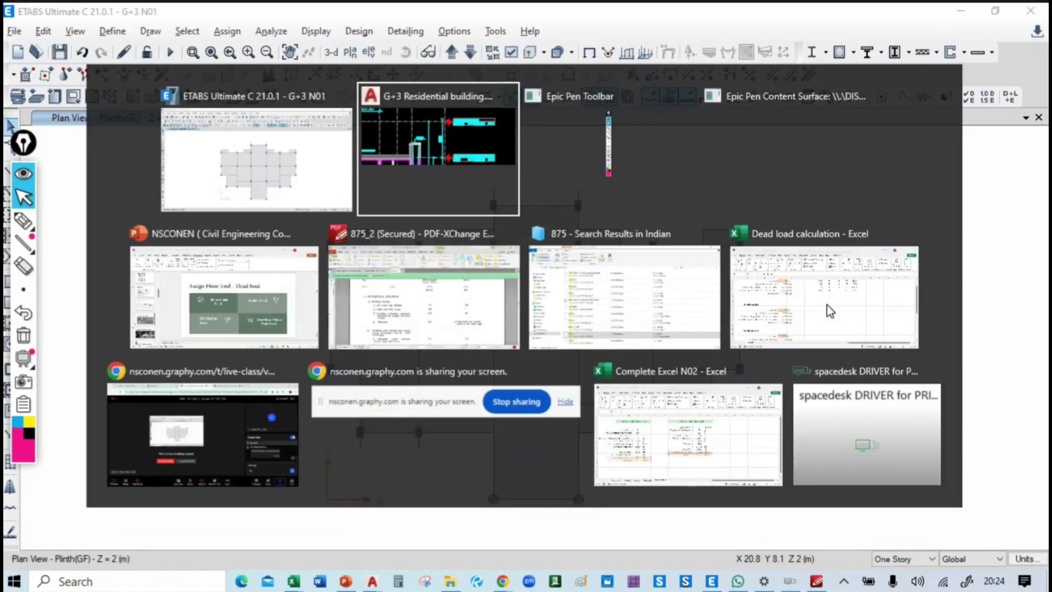
left_click(298, 169)
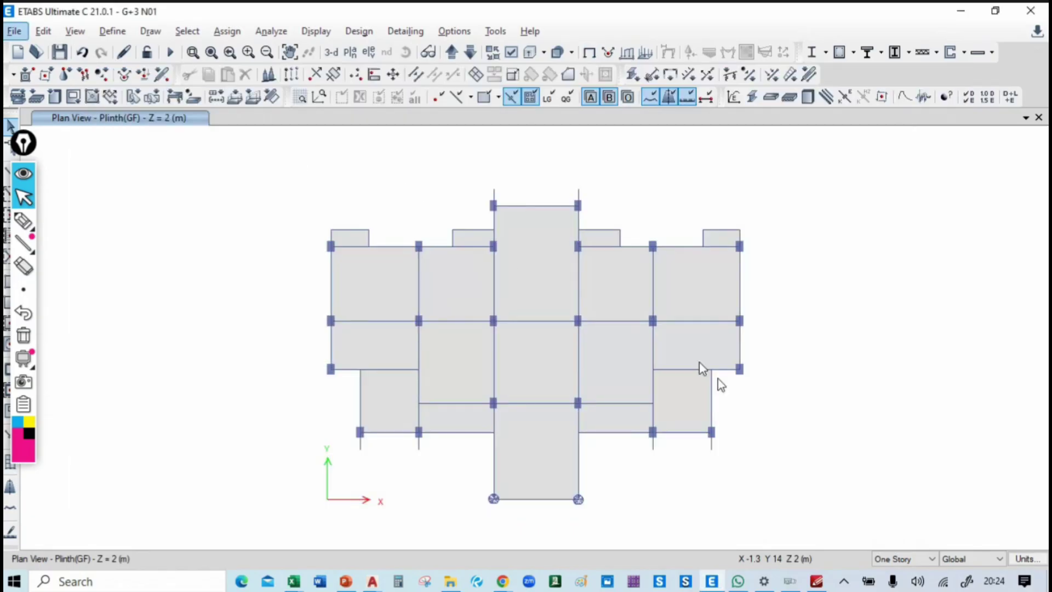
Step: Select everything on the Plinth(GF) plan and replicate it on stories TERRACE, 3F, 2F and 1F
left_click_drag(294, 175, 813, 527)
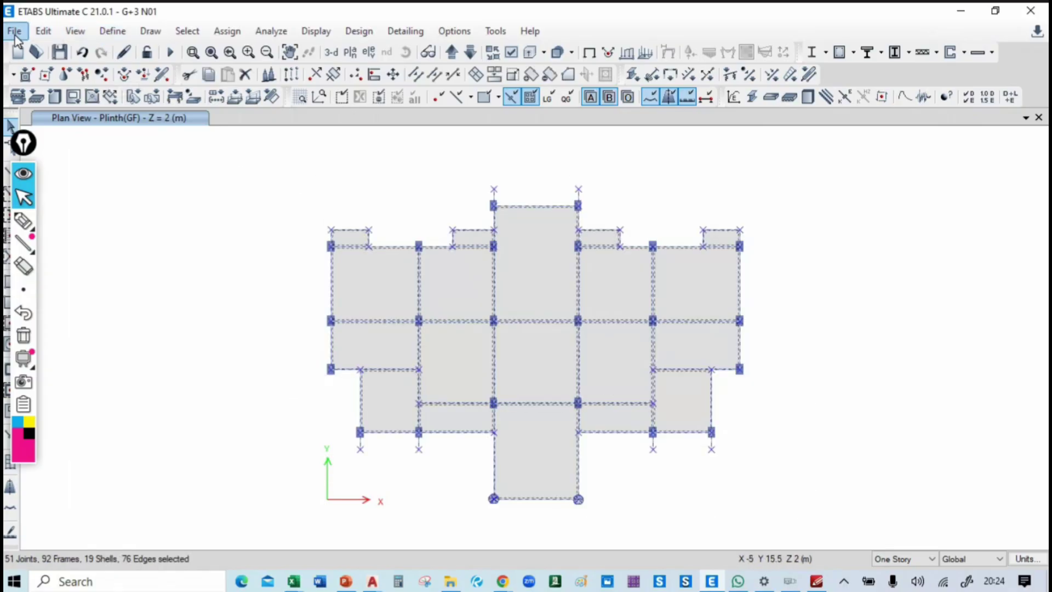
left_click(44, 31)
left_click(44, 31)
left_click(44, 31)
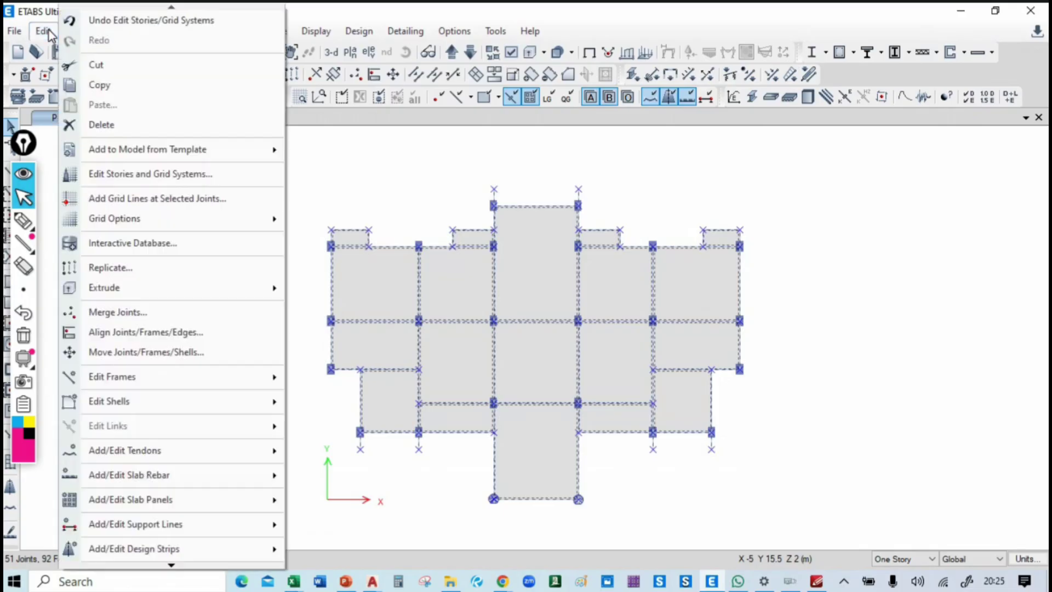
left_click(166, 268)
left_click_drag(510, 115, 132, 138)
left_click(152, 173)
left_click(110, 232)
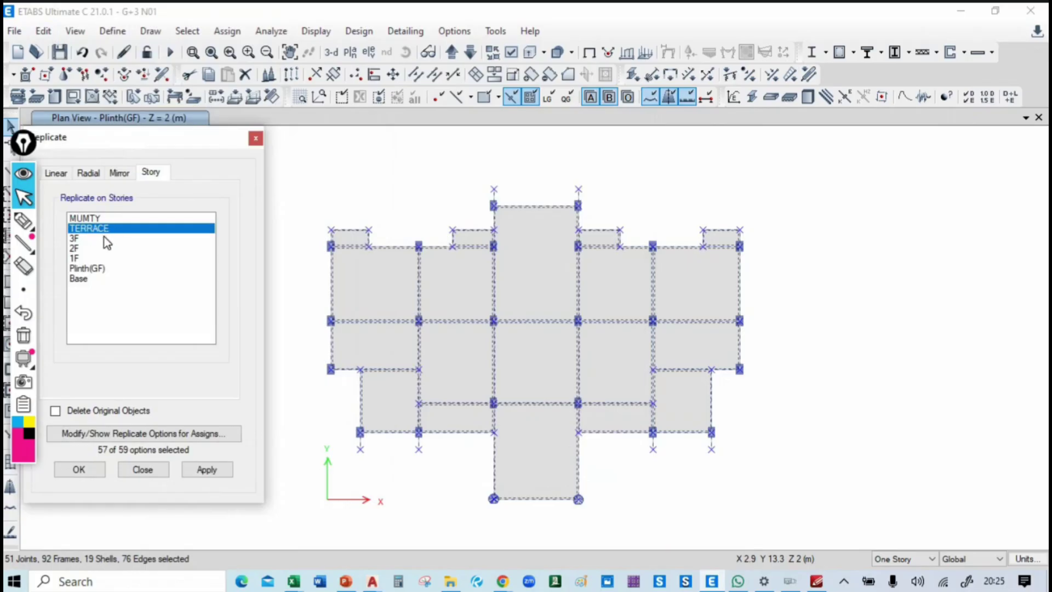
left_click_drag(107, 238, 108, 261)
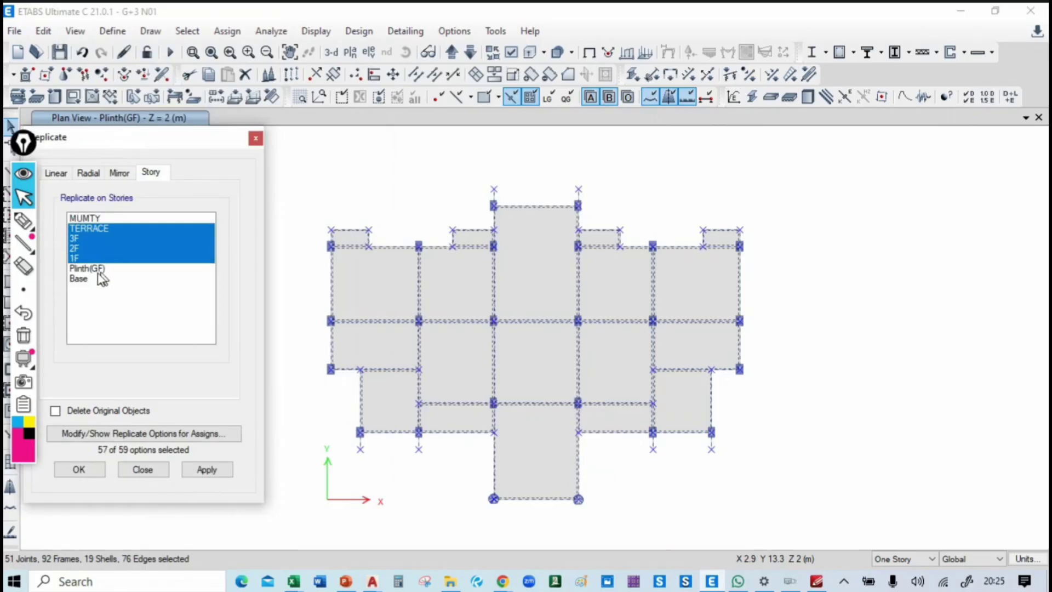
left_click(219, 470)
left_click(78, 468)
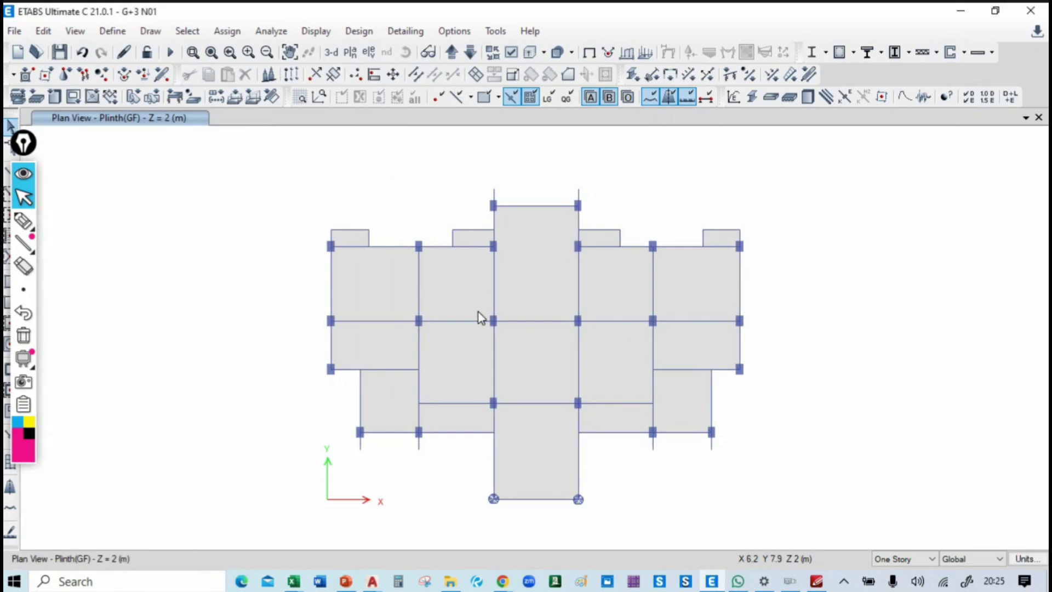
Step: Inspect the replicated building in a rotated 3-D view
left_click(331, 52)
left_click(406, 52)
left_click_drag(614, 230, 814, 359)
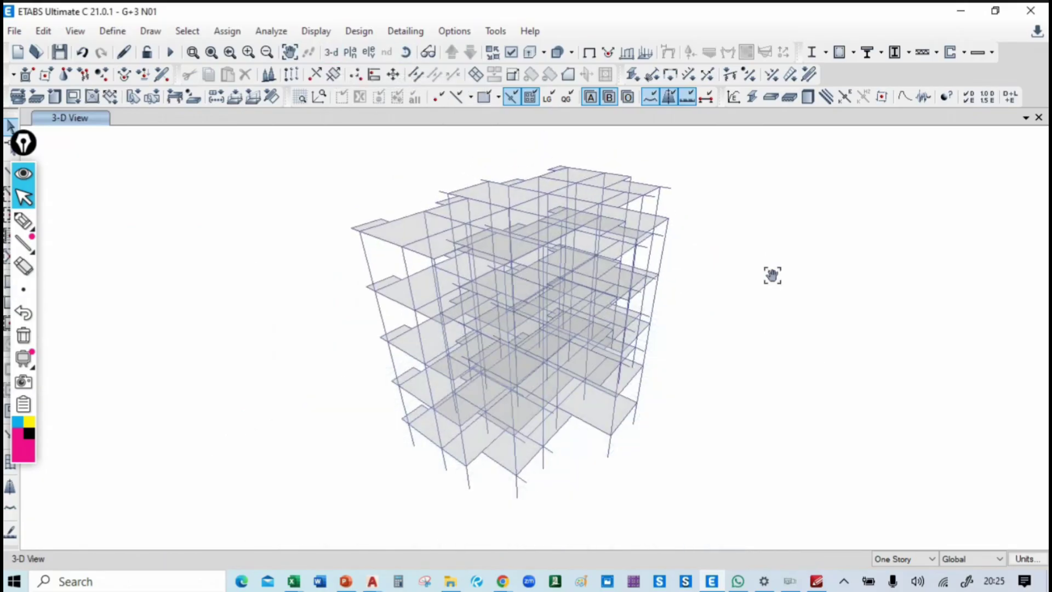
Step: Examine the first floor, typical floor and terrace plans in the AutoCAD drawing for layout differences between the stories
key("alt+Tab")
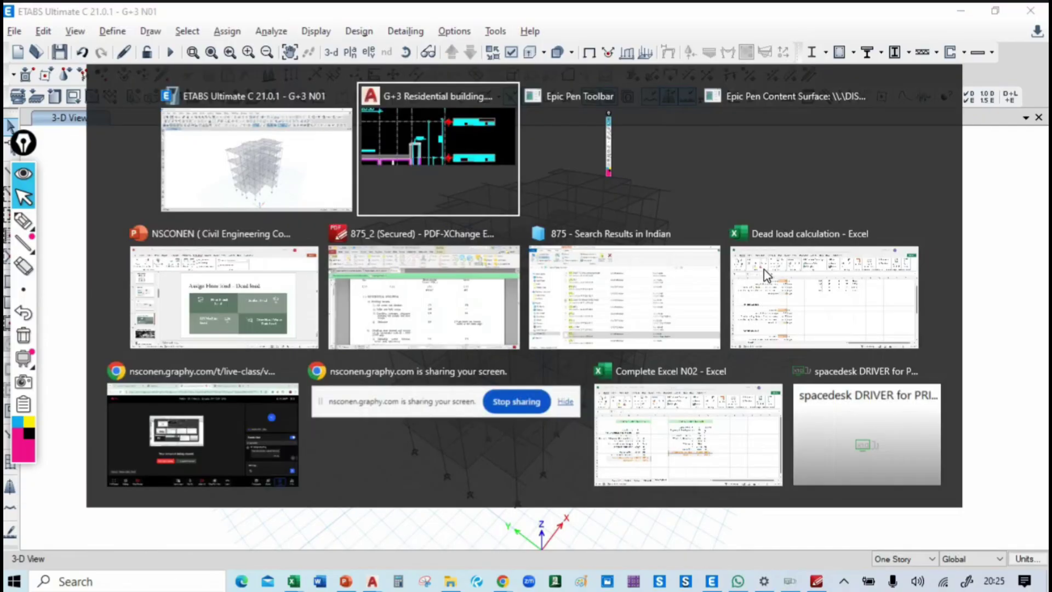
scroll(564, 308, "down", 5)
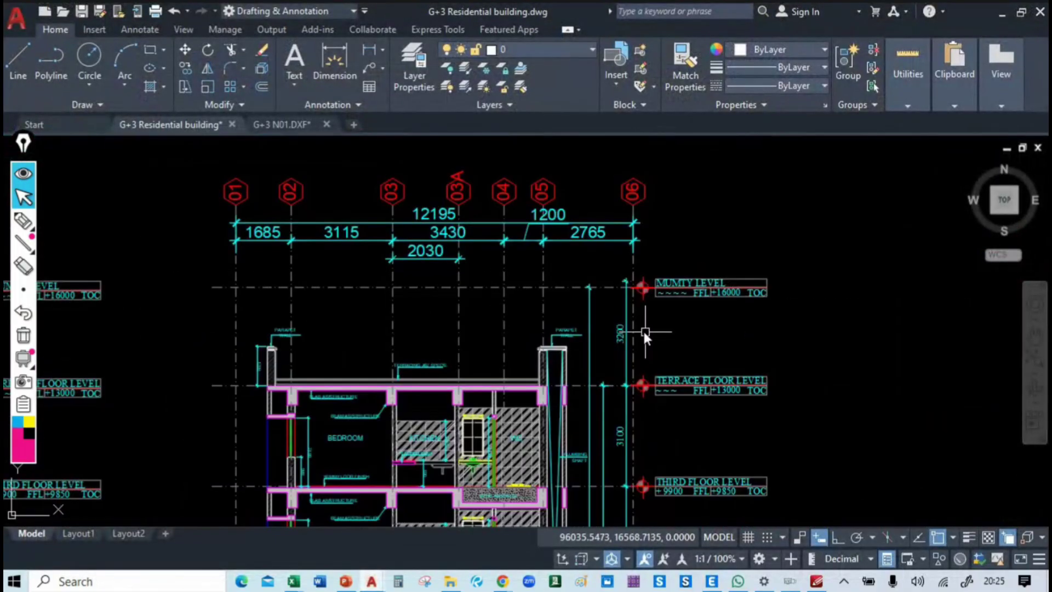
middle_click_drag(469, 269, 275, 499)
scroll(339, 399, "down", 2)
mouse_move(464, 300)
middle_mouse_down()
mouse_move(794, 465)
mouse_move(742, 402)
middle_mouse_up()
middle_click_drag(326, 440, 870, 429)
mouse_move(398, 425)
middle_mouse_down()
mouse_move(981, 446)
mouse_move(269, 447)
middle_mouse_up()
middle_click_drag(417, 430, 843, 441)
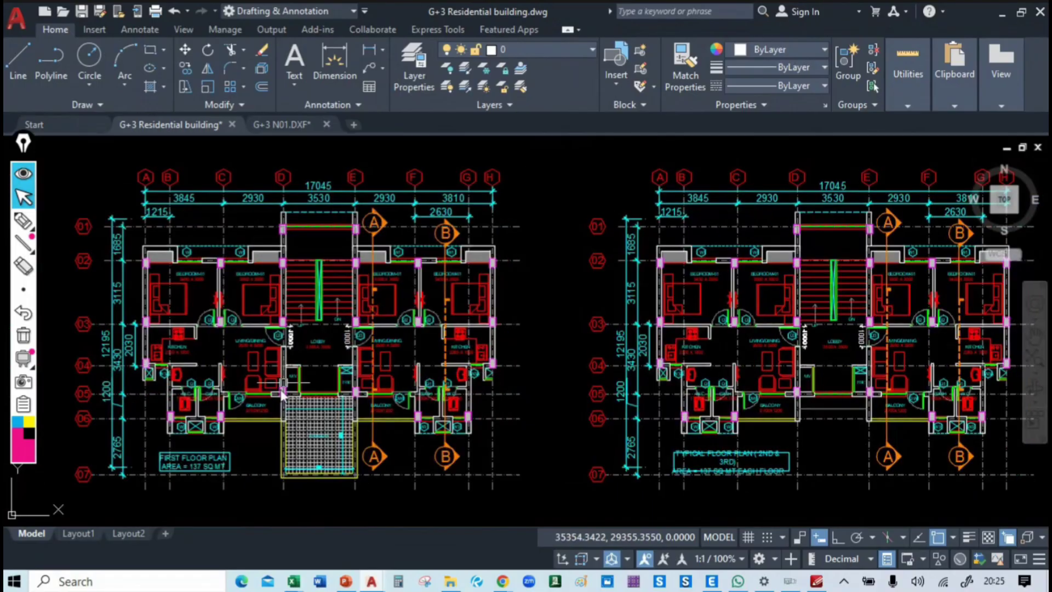
middle_click_drag(532, 384, 298, 370)
scroll(537, 439, "up", 4)
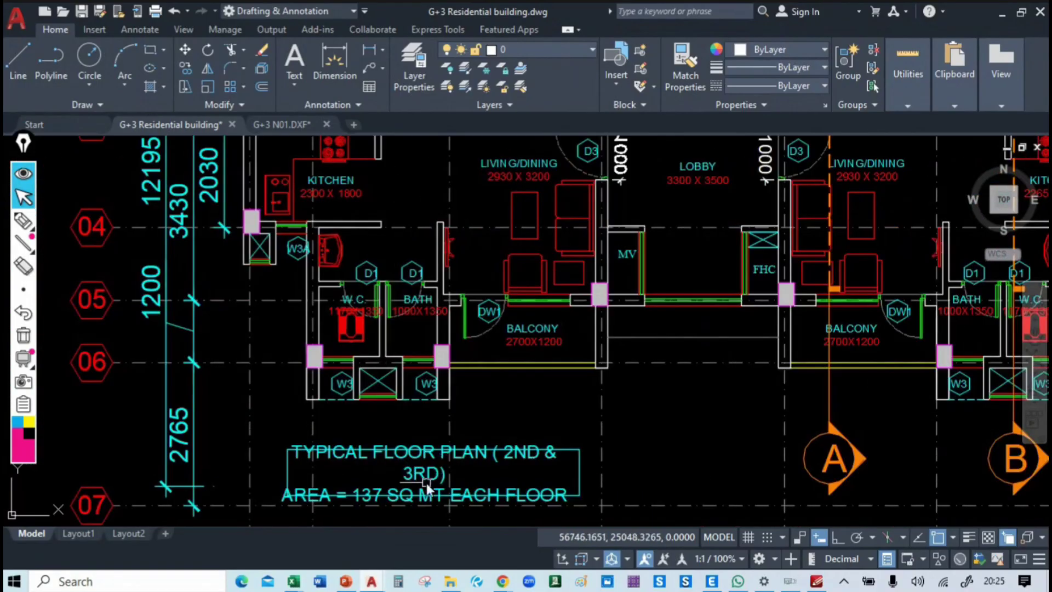
scroll(546, 338, "down", 4)
middle_click_drag(692, 327, 113, 384)
scroll(444, 466, "up", 2)
middle_click_drag(474, 357, 378, 474)
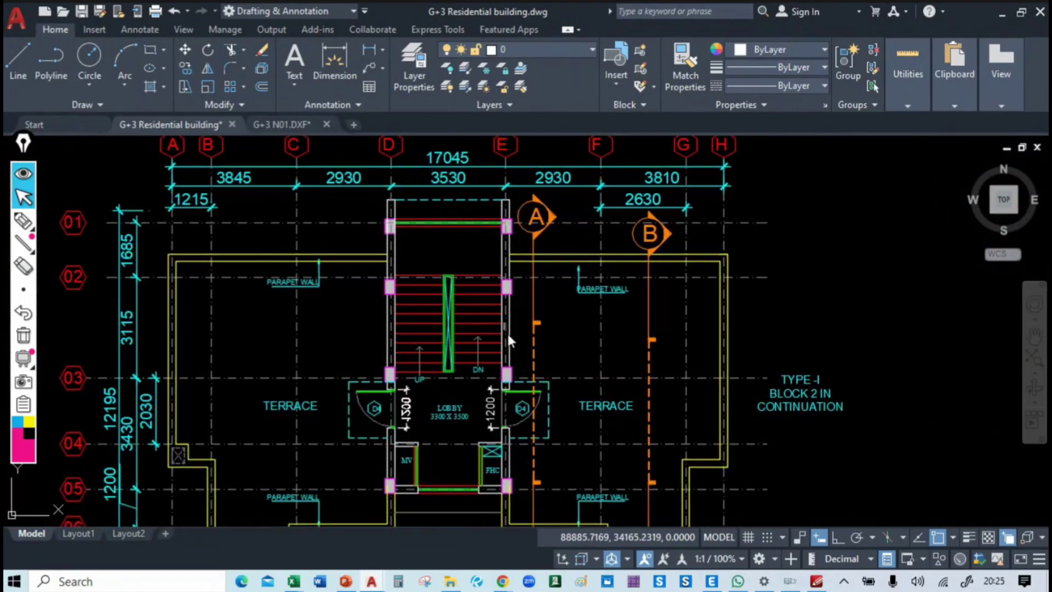
middle_click_drag(502, 361, 501, 327)
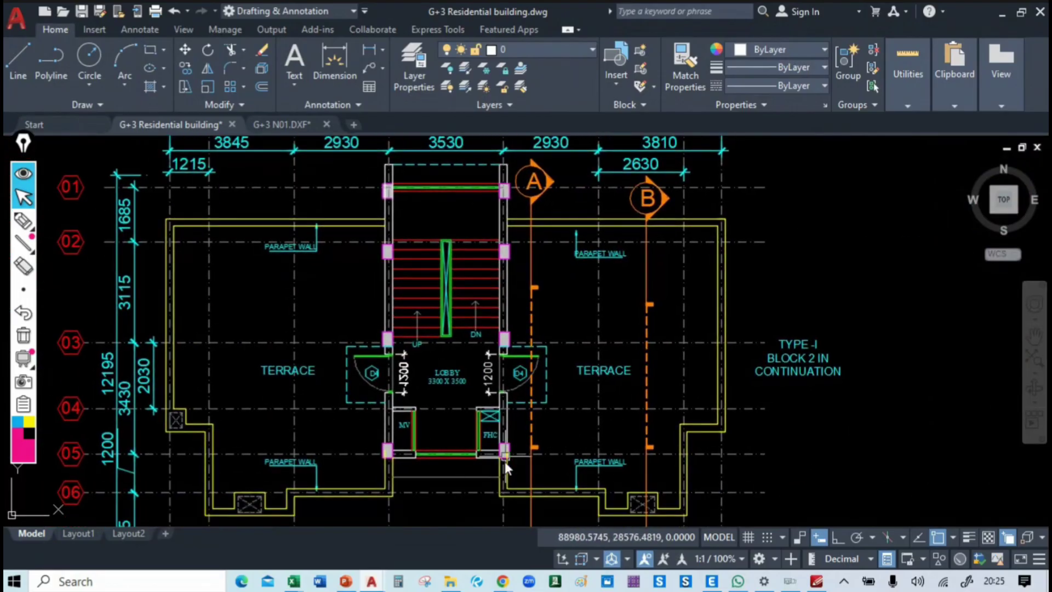
Step: Switch to ETABS and display the TERRACE plan view
key("alt+Tab")
key("alt+Tab")
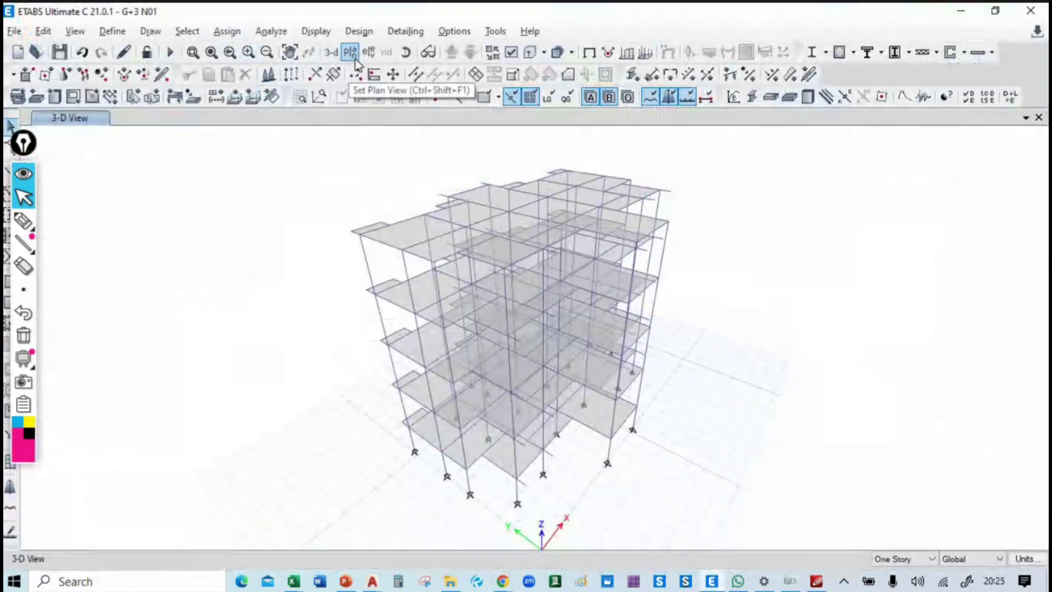
left_click(353, 57)
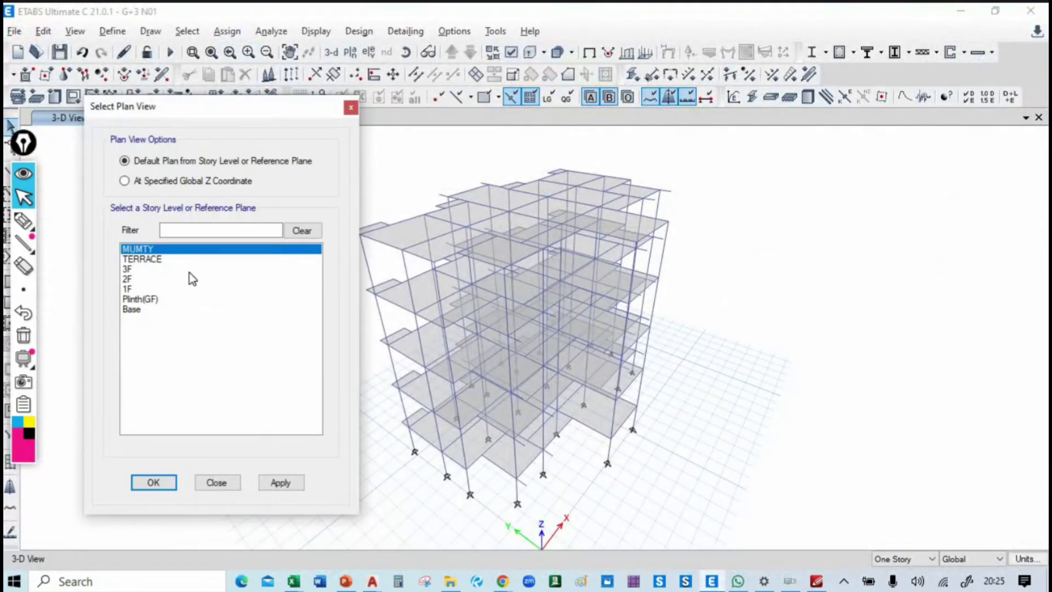
left_click(159, 259)
left_click(280, 482)
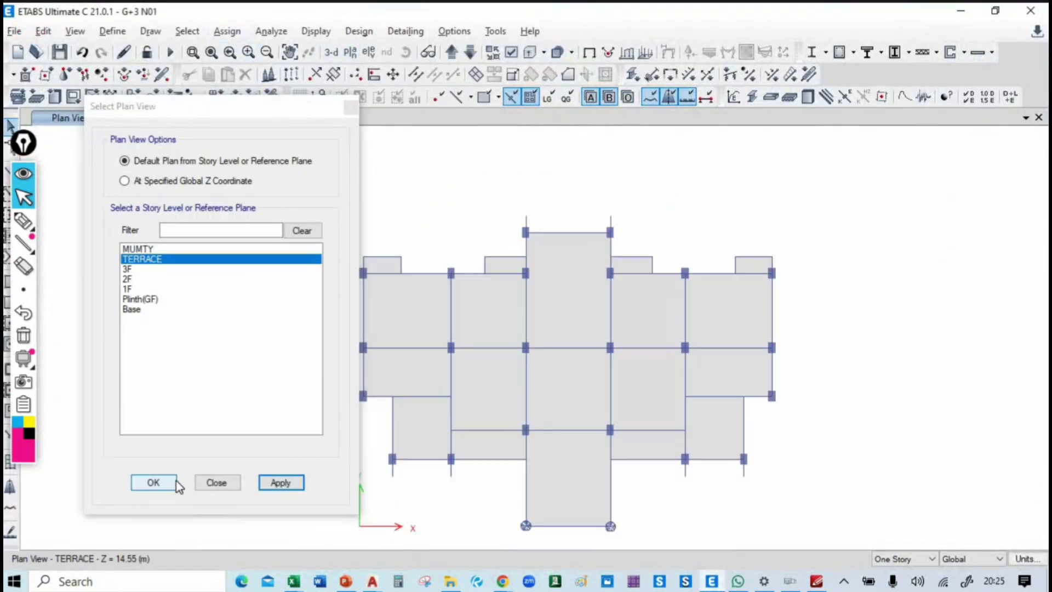
left_click(172, 482)
Step: Select the central staircase and lobby bays on the TERRACE plan and replicate them on story MUMTY
middle_click_drag(611, 229, 571, 192)
left_click_drag(482, 162, 582, 409)
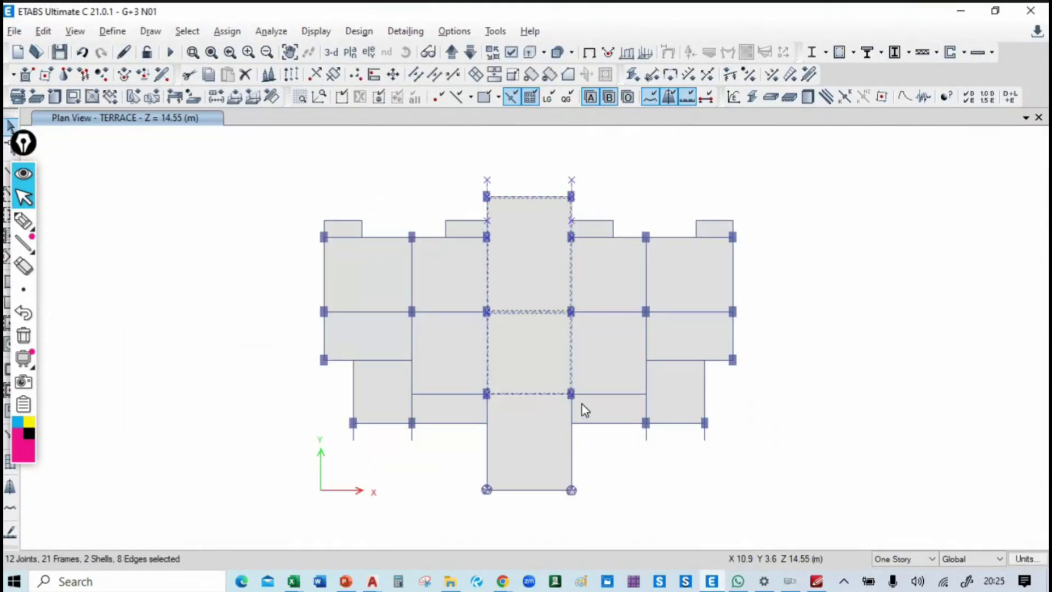
left_click(43, 31)
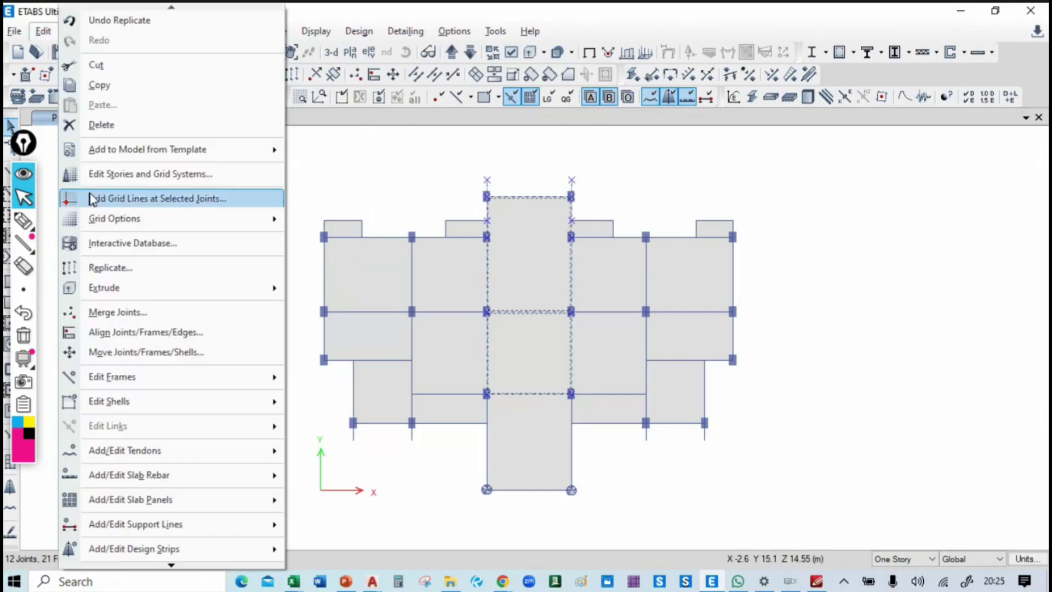
mouse_move(123, 152)
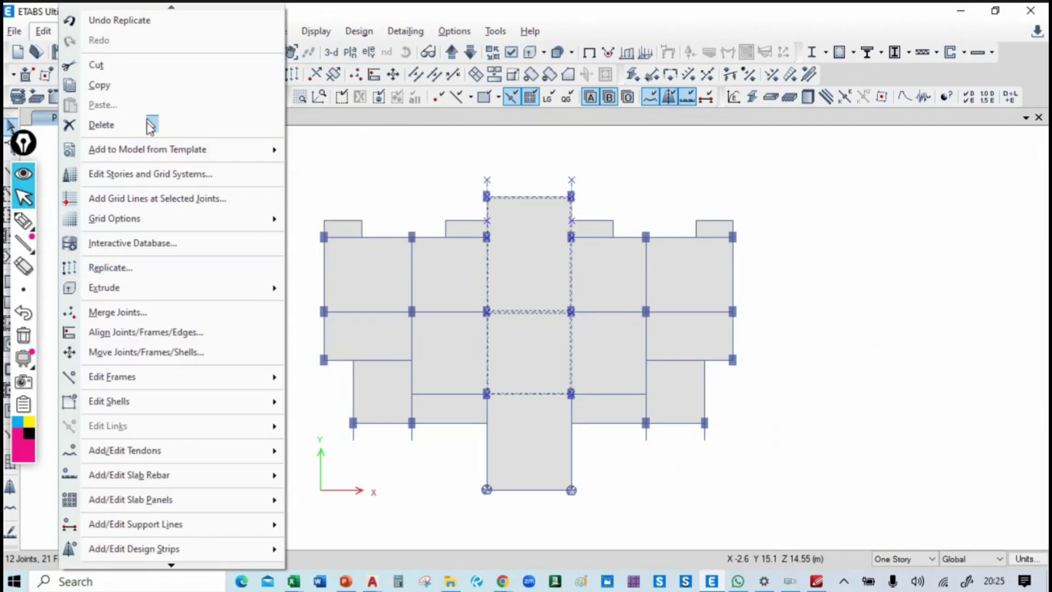
left_click(147, 268)
left_click(149, 174)
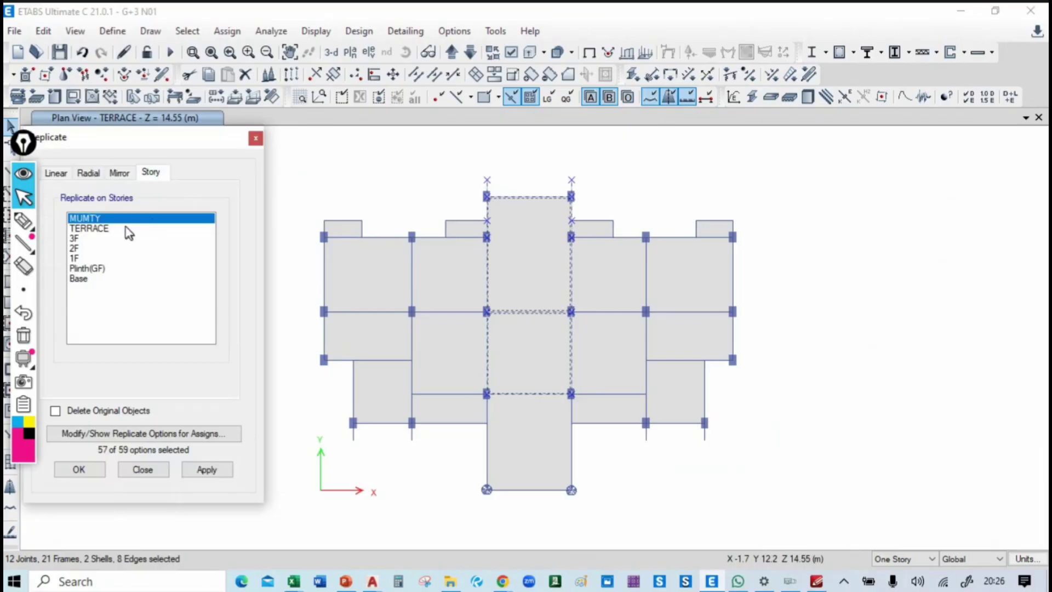
left_click(209, 472)
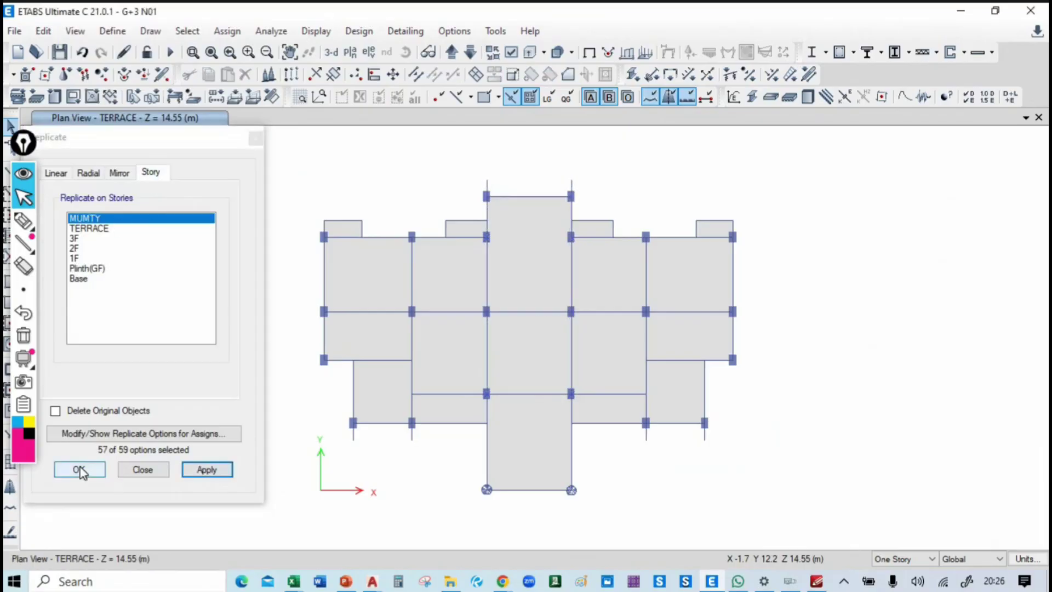
left_click(78, 469)
Step: Inspect the building with its stair headroom in a rotated 3-D view
left_click(325, 78)
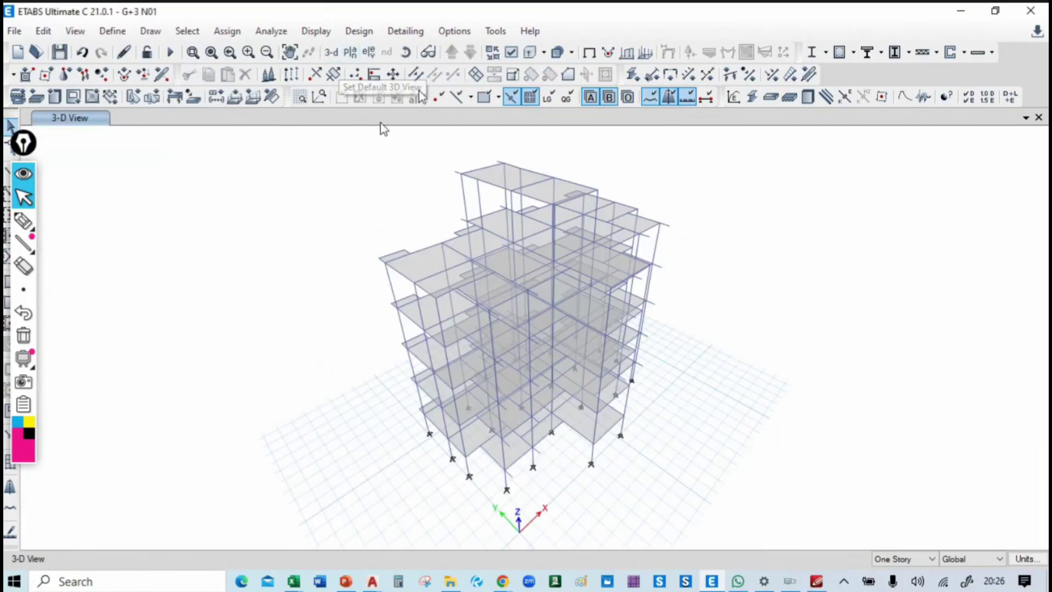
left_click(405, 52)
left_click_drag(521, 164, 836, 244)
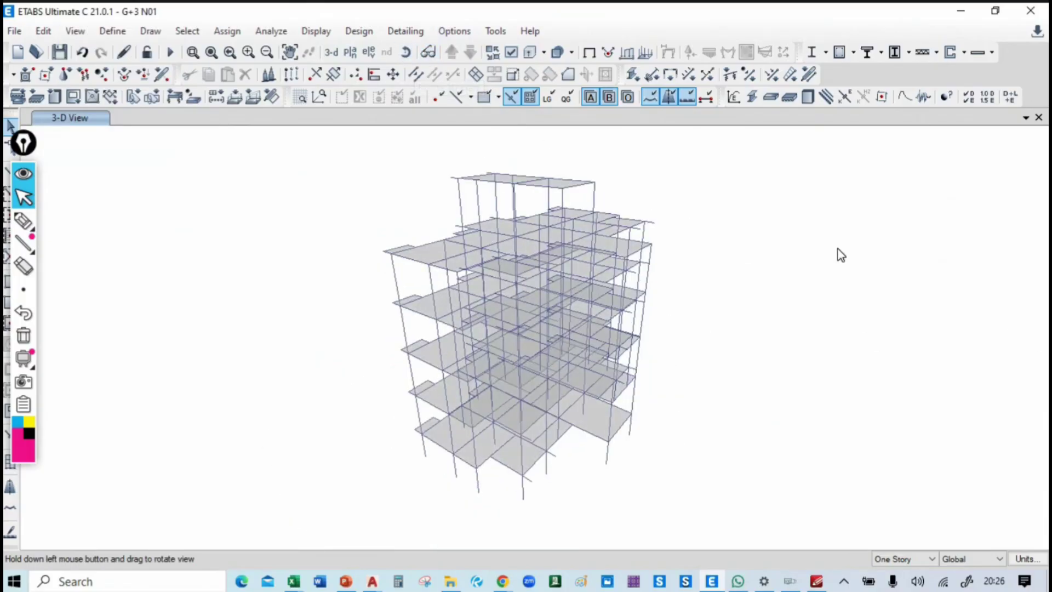
Step: Check the terrace plan and building sections in the AutoCAD drawing, and return to the ETABS model
key("super+Tab")
scroll(677, 257, "down", 4)
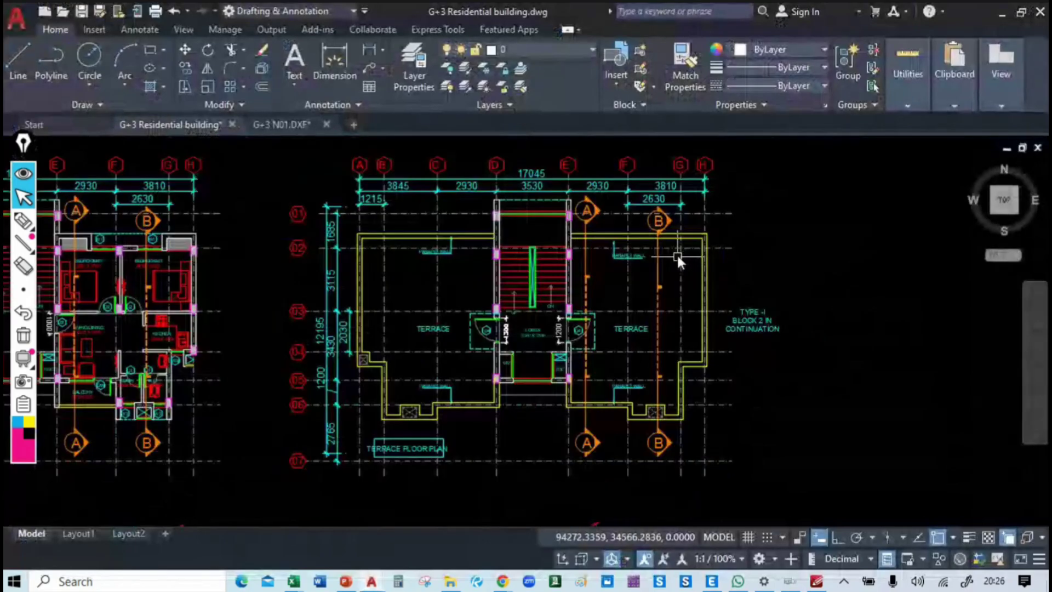
middle_click_drag(783, 416, 715, 195)
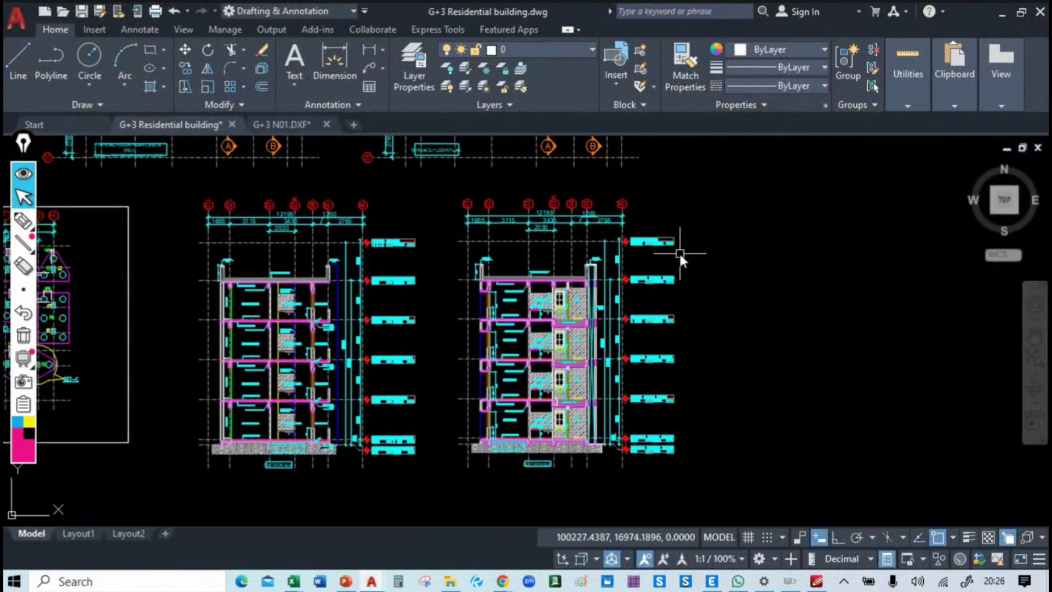
mouse_move(263, 318)
middle_mouse_down()
mouse_move(399, 336)
mouse_move(767, 323)
mouse_move(439, 435)
mouse_move(350, 522)
middle_mouse_up()
key("alt+Tab")
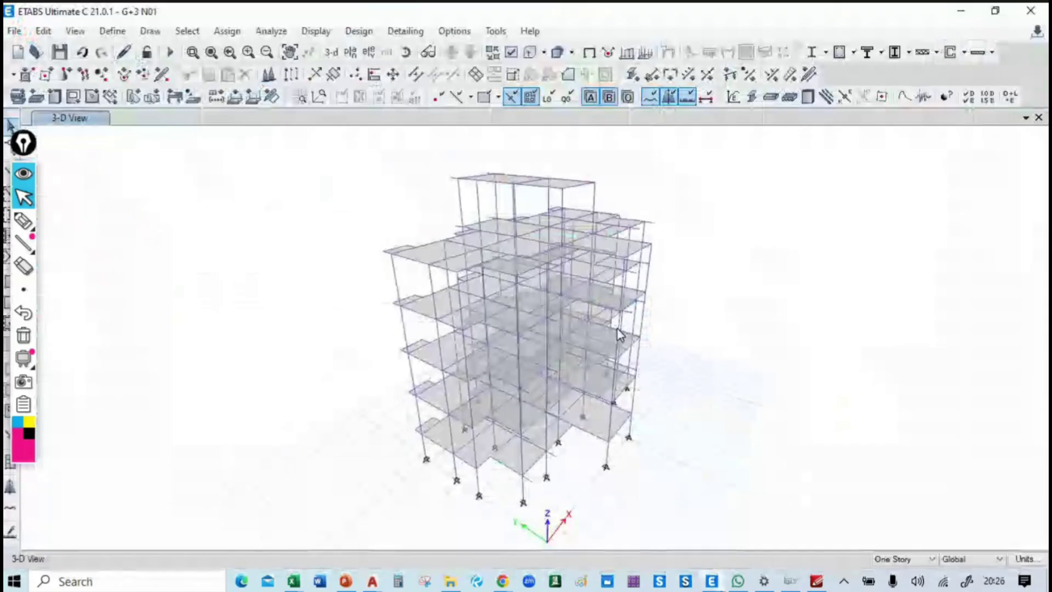
Step: Check the live-class chat in the browser, return to ETABS and rotate the 3-D model slightly
mouse_move(711, 580)
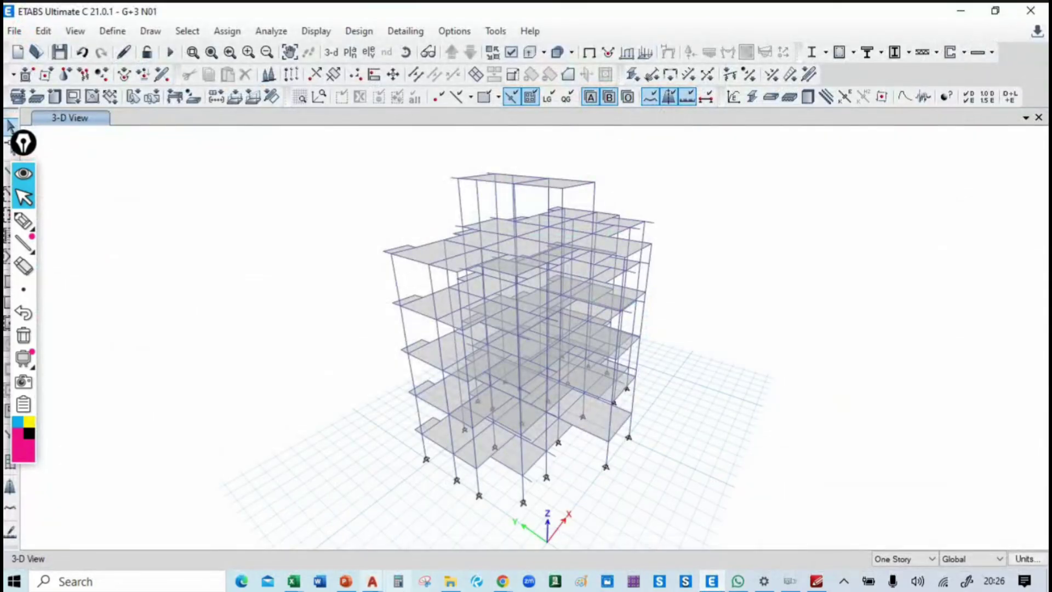
mouse_move(346, 580)
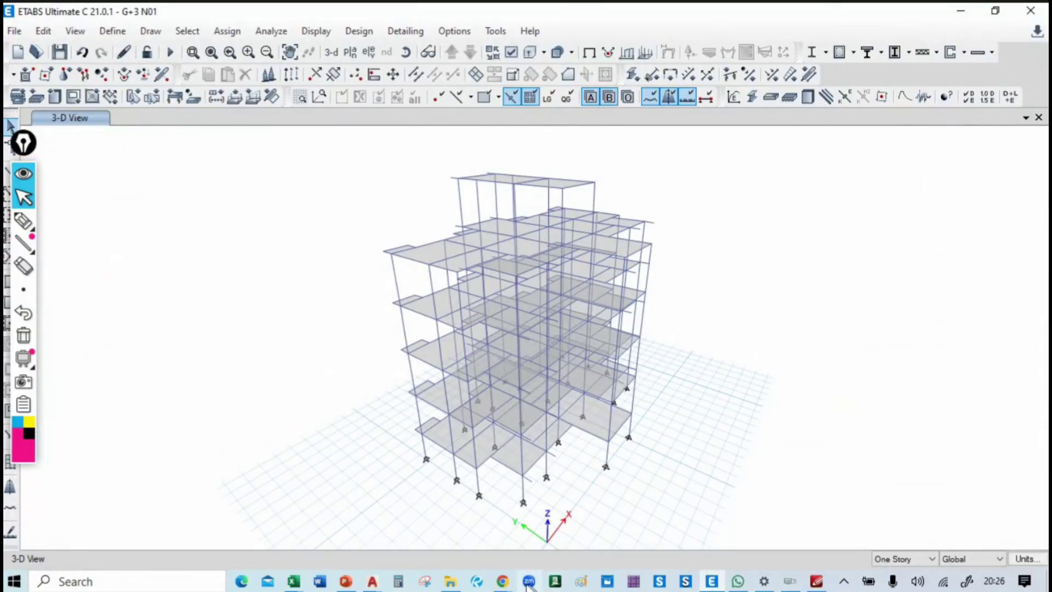
mouse_move(502, 581)
left_click(372, 507)
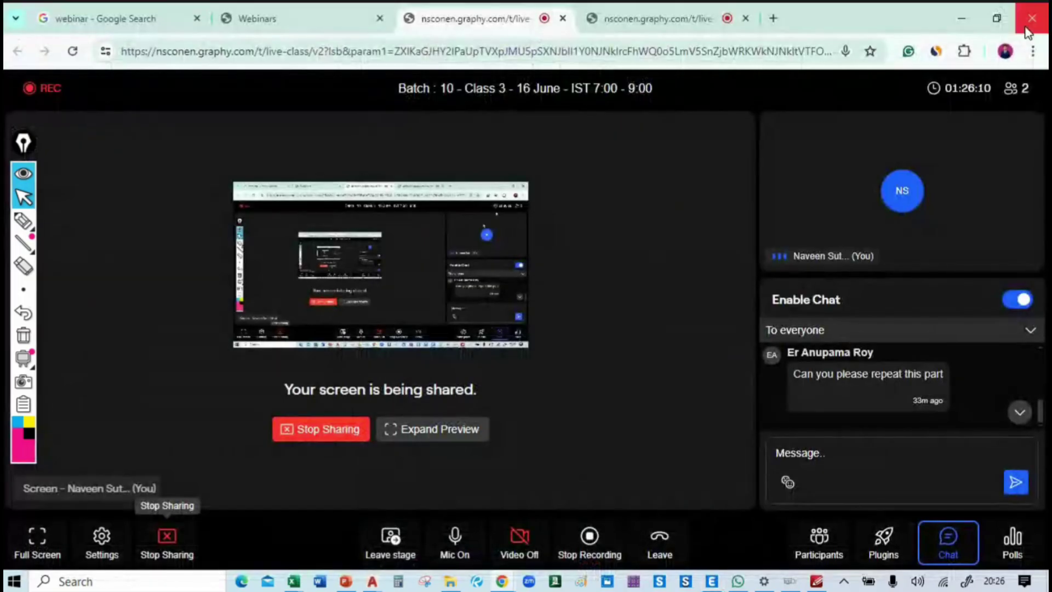
left_click(968, 6)
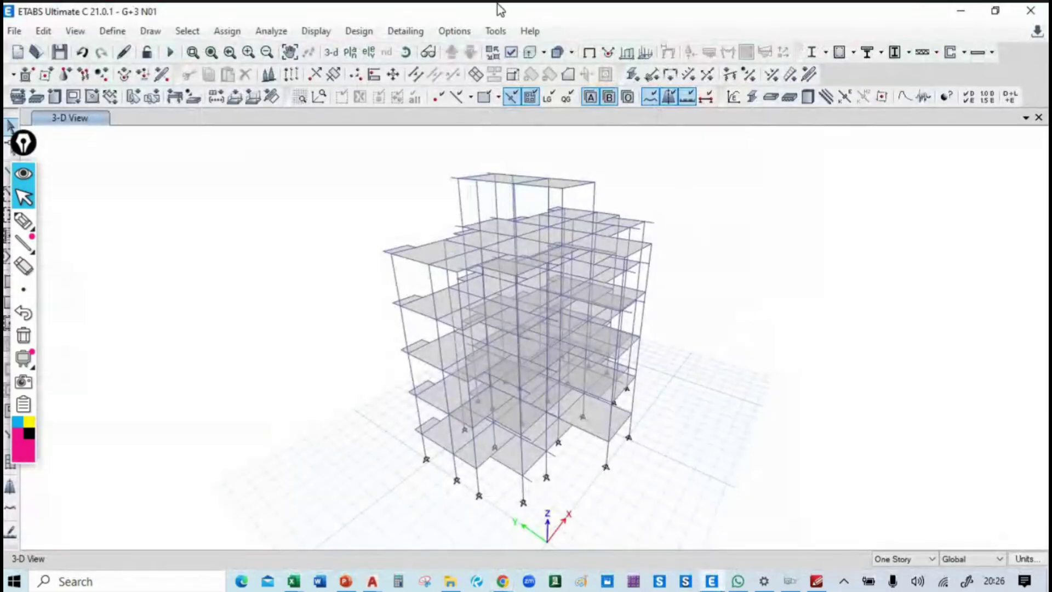
left_click(428, 52)
left_click_drag(681, 301, 687, 335)
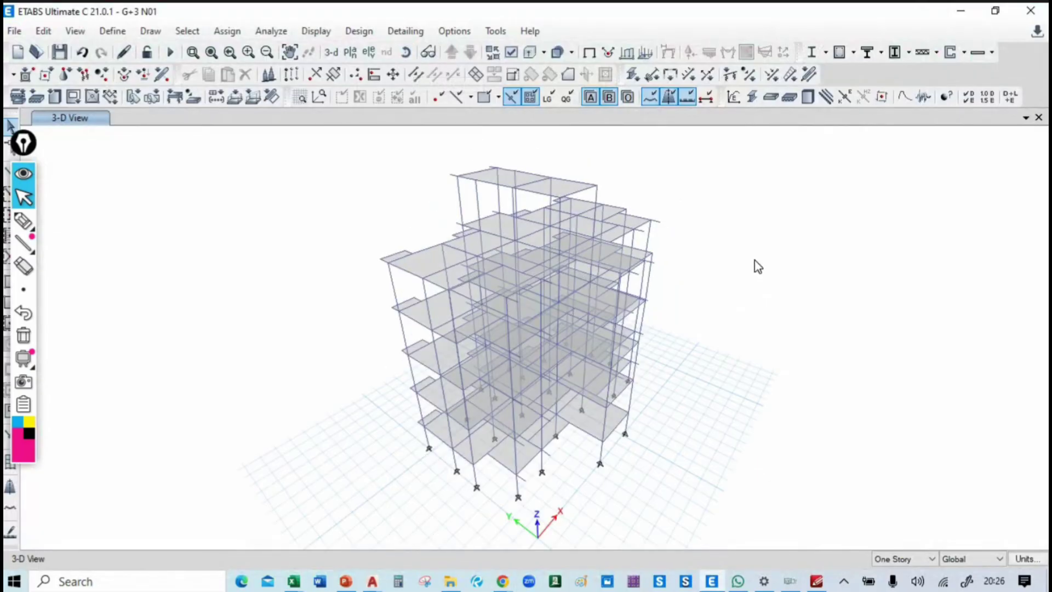
Step: Review the terrace slab's thickness and total load in the Dead load calculation workbook in Excel
key("alt+Tab")
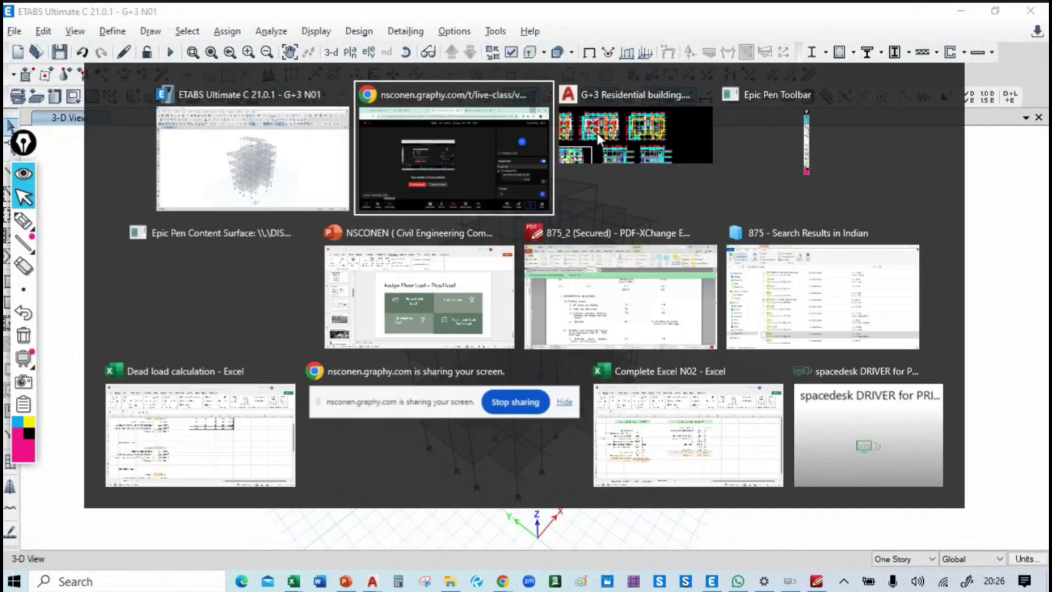
left_click(155, 436)
scroll(216, 331, "down", 1)
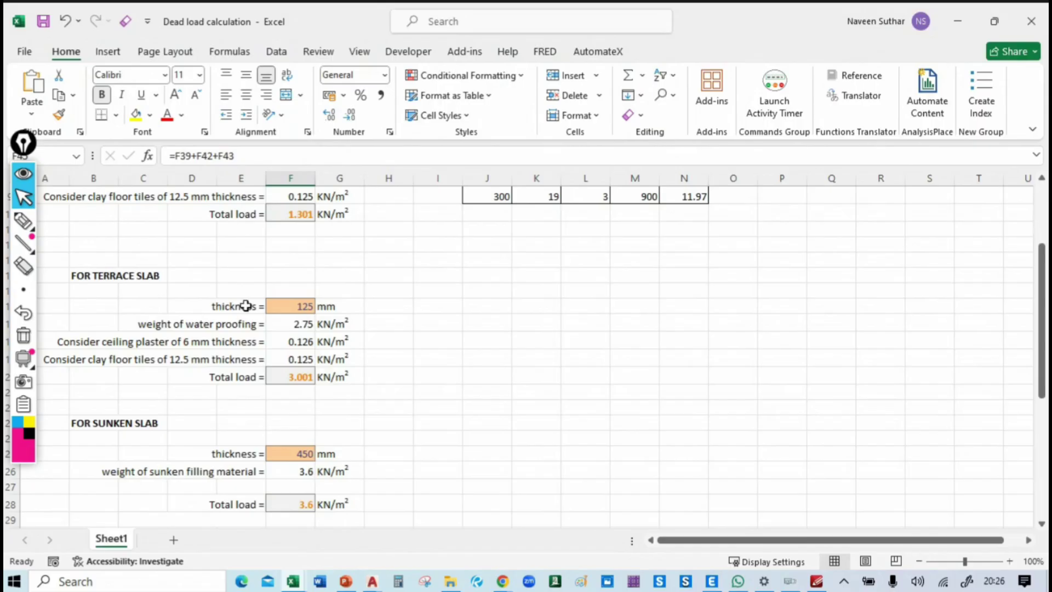
left_click(290, 306)
left_click(424, 356)
left_click(287, 308)
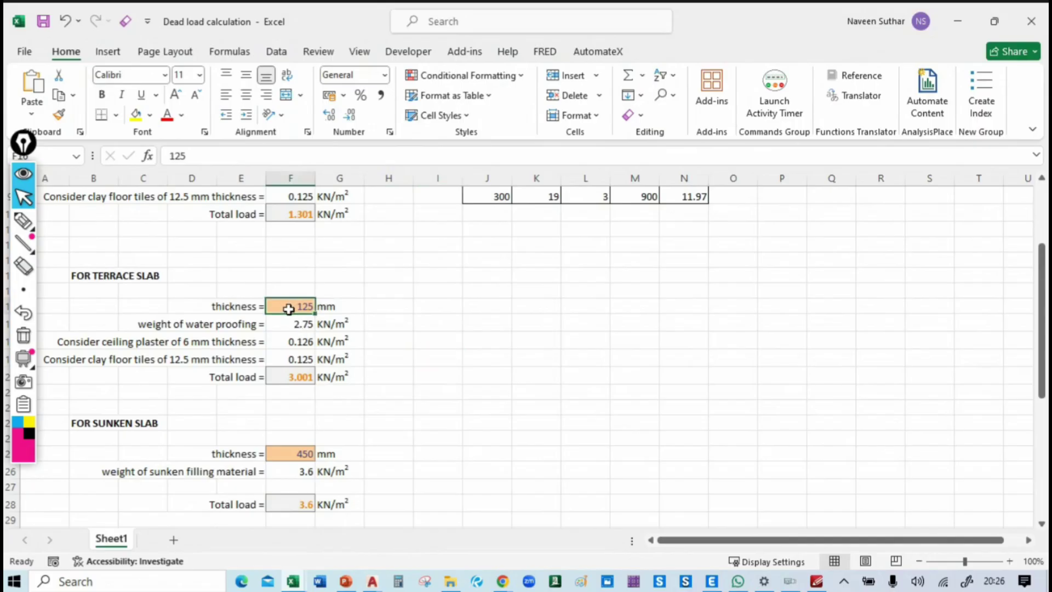
left_click(300, 380)
Step: Return to ETABS and bring up the TERRACE story plan for load assignment
key("alt+Tab")
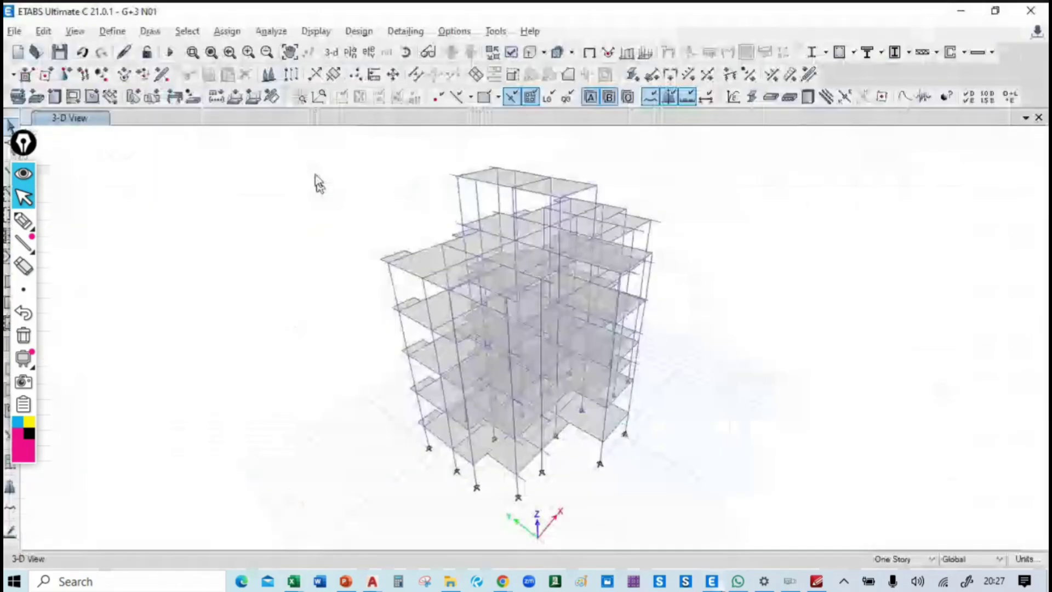
left_click(350, 52)
left_click(162, 259)
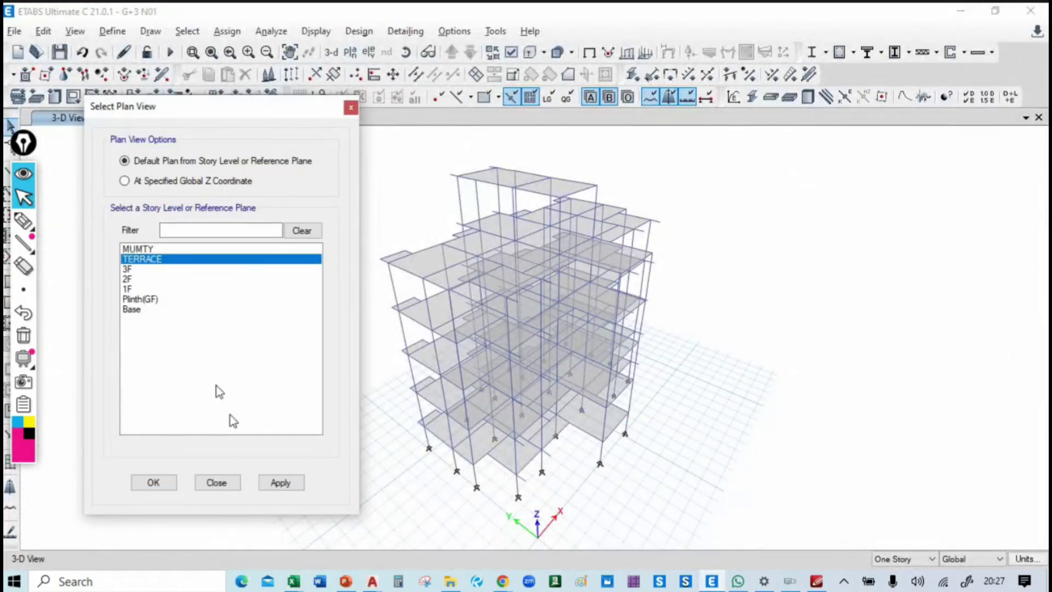
left_click(277, 483)
left_click(159, 482)
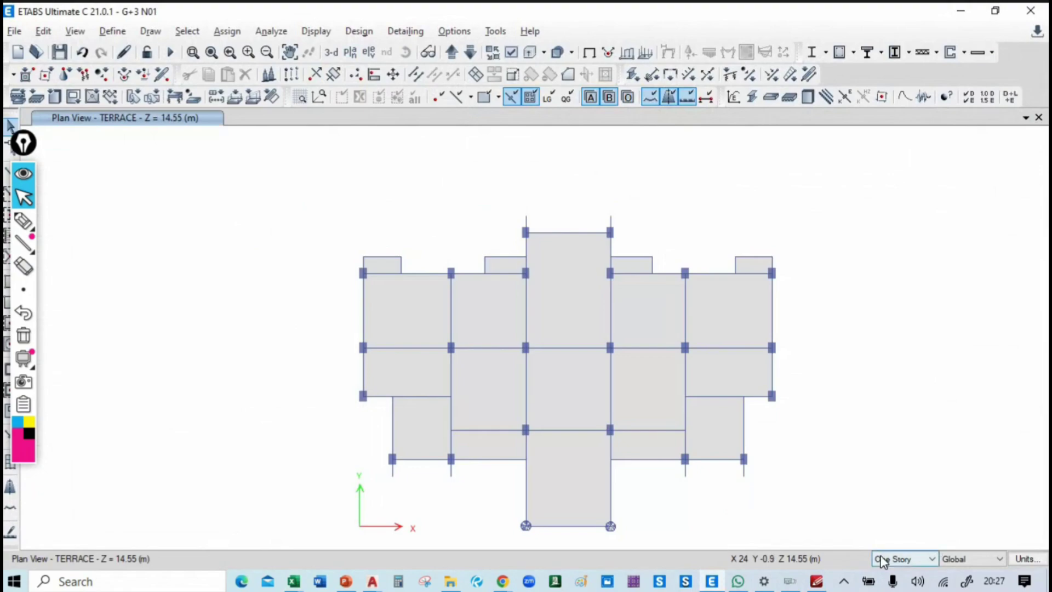
Step: Select all slab panels on the TERRACE plan, including the small projections, and assign a uniform FINISH gravity load of 3 kN/m², replacing existing loads
middle_click_drag(880, 461, 826, 430)
left_click(342, 284)
left_click(428, 281)
left_click(500, 289)
left_click(441, 366)
left_click(341, 344)
left_click(364, 392)
left_click(422, 421)
left_click(489, 421)
left_click(581, 425)
left_click(588, 419)
left_click(590, 413)
left_click(657, 417)
left_click(663, 345)
left_click(596, 343)
left_click(625, 274)
left_click(667, 298)
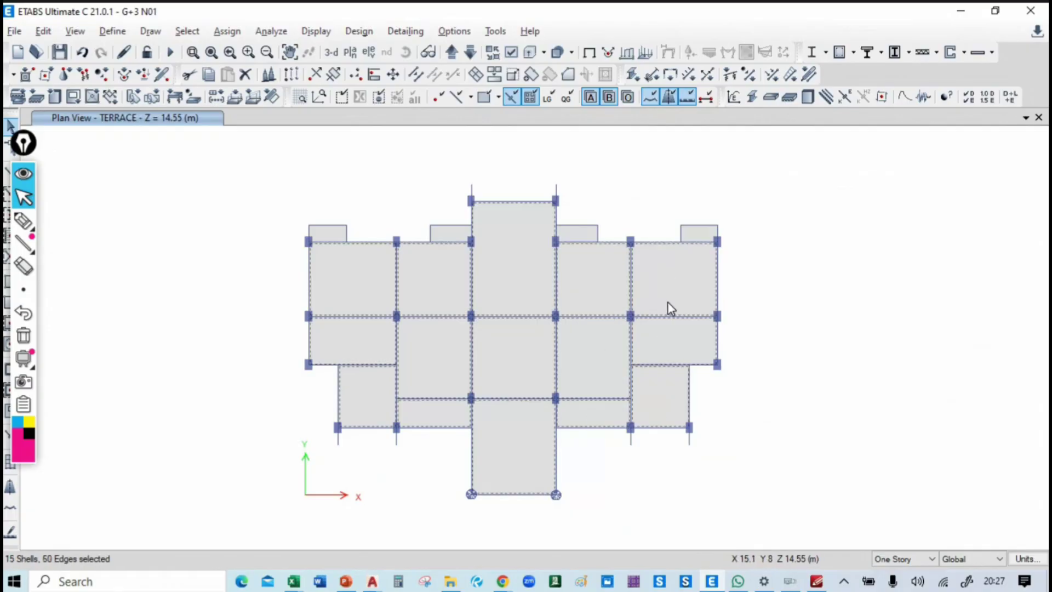
left_click(447, 232)
left_click(317, 231)
left_click(586, 233)
left_click(689, 237)
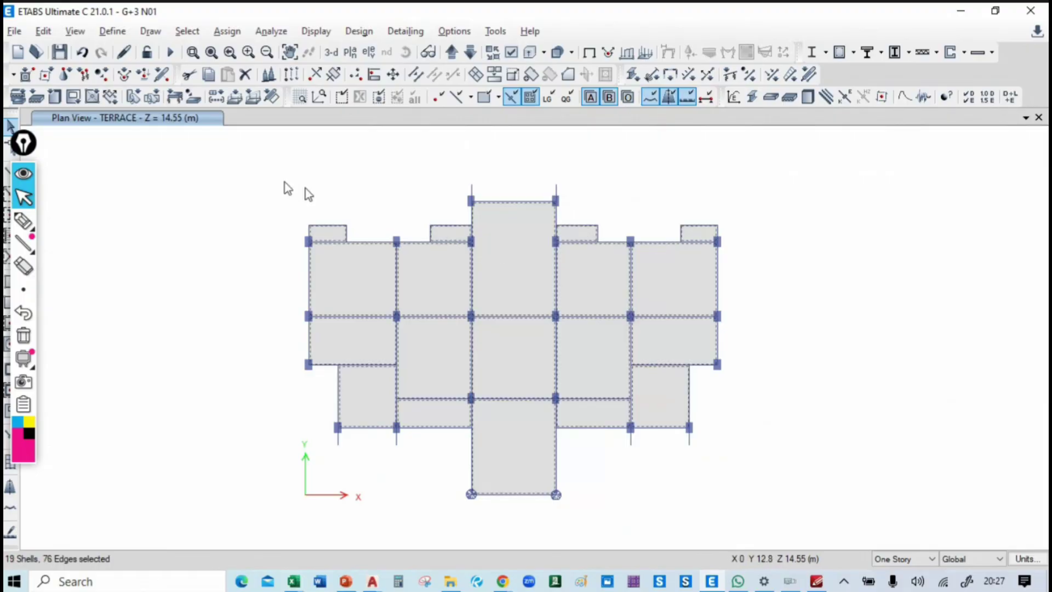
left_click(226, 31)
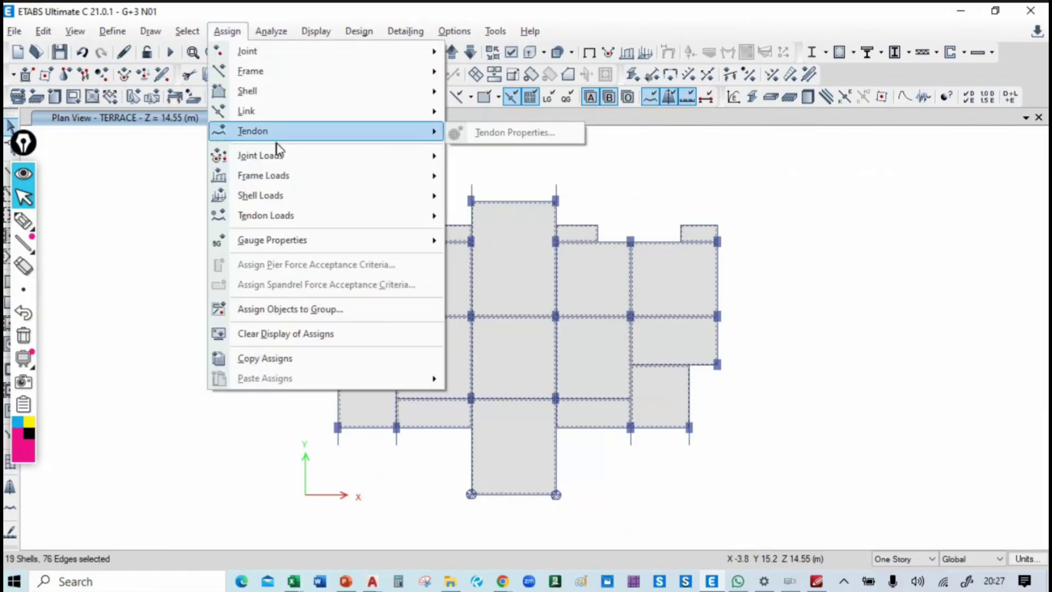
mouse_move(292, 180)
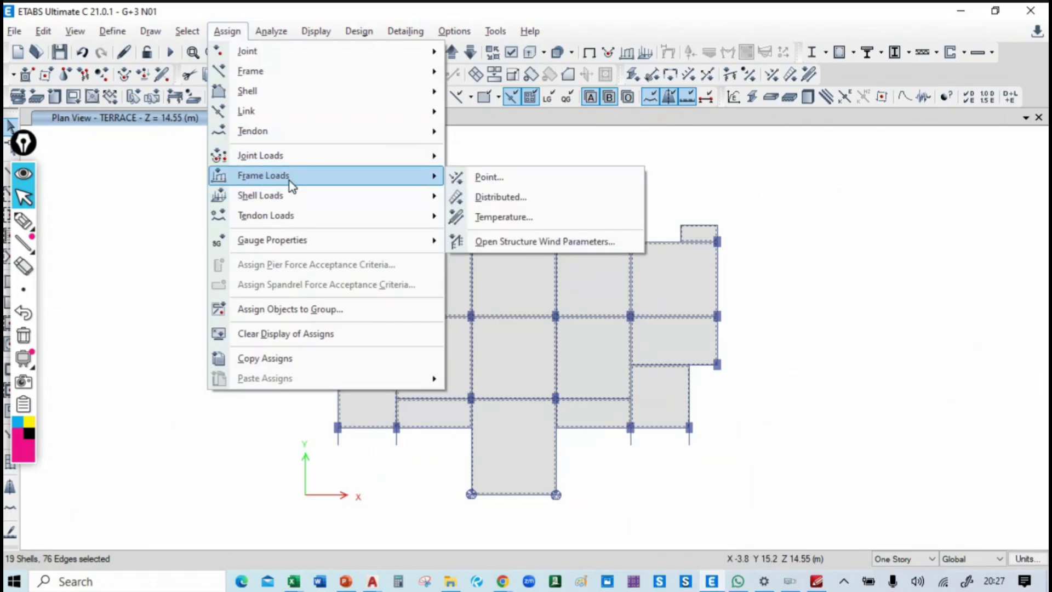
mouse_move(317, 198)
left_click(485, 219)
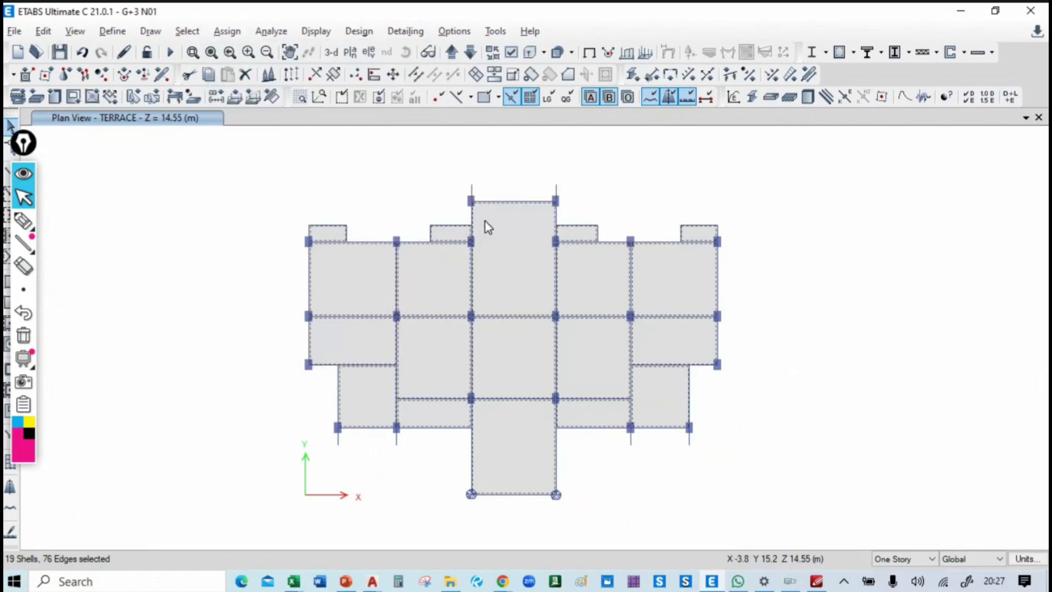
left_click(337, 253)
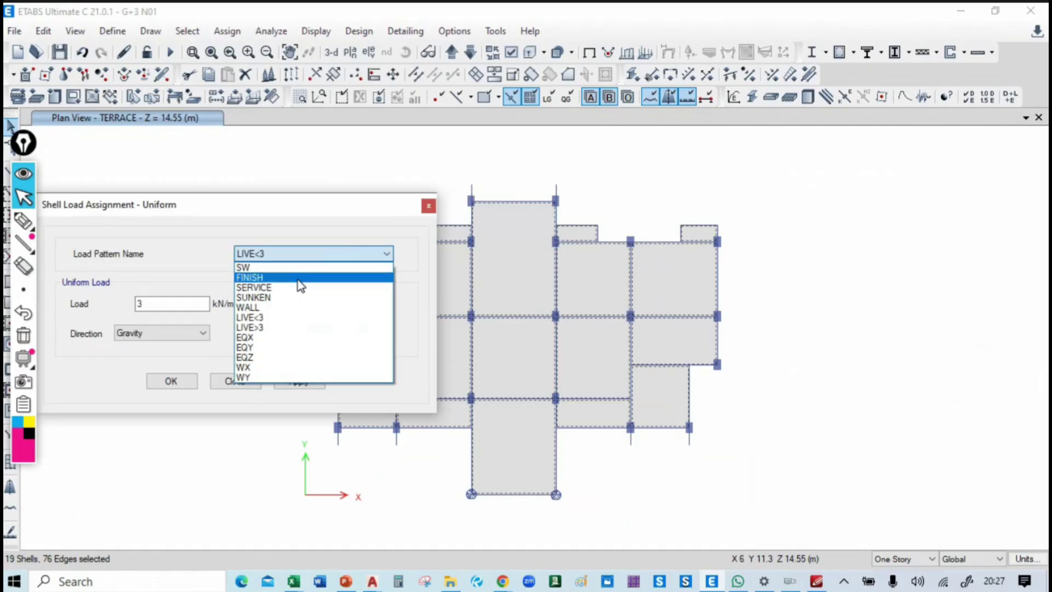
left_click(299, 289)
left_click_drag(156, 305, 117, 304)
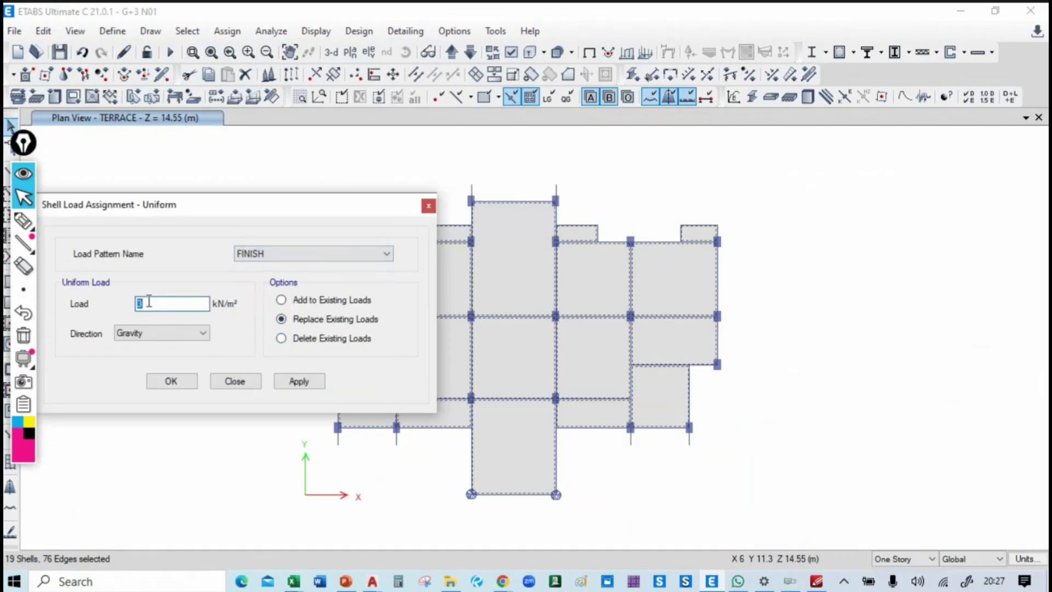
left_click(300, 382)
left_click(167, 381)
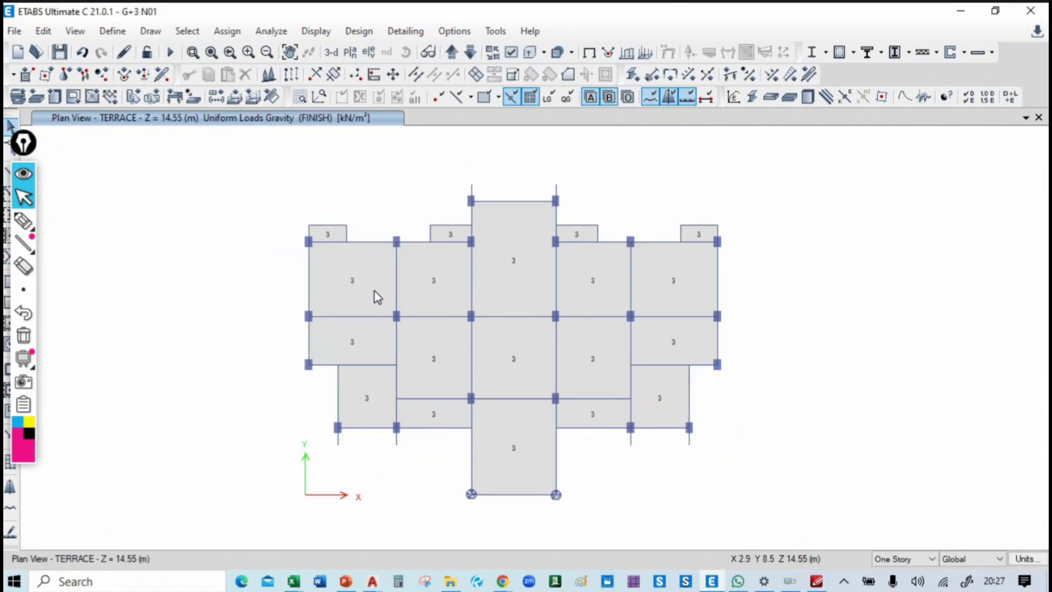
Step: Look up the residential live load values in the Dead load & live load calculations PDF in PDF-XChange Editor
key("alt+Tab")
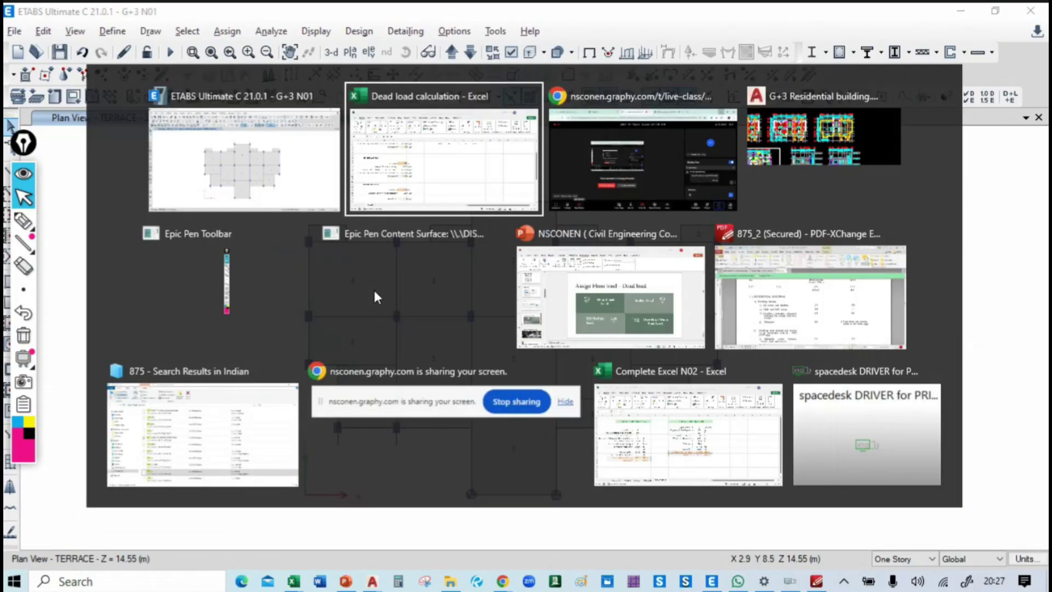
left_click(873, 257)
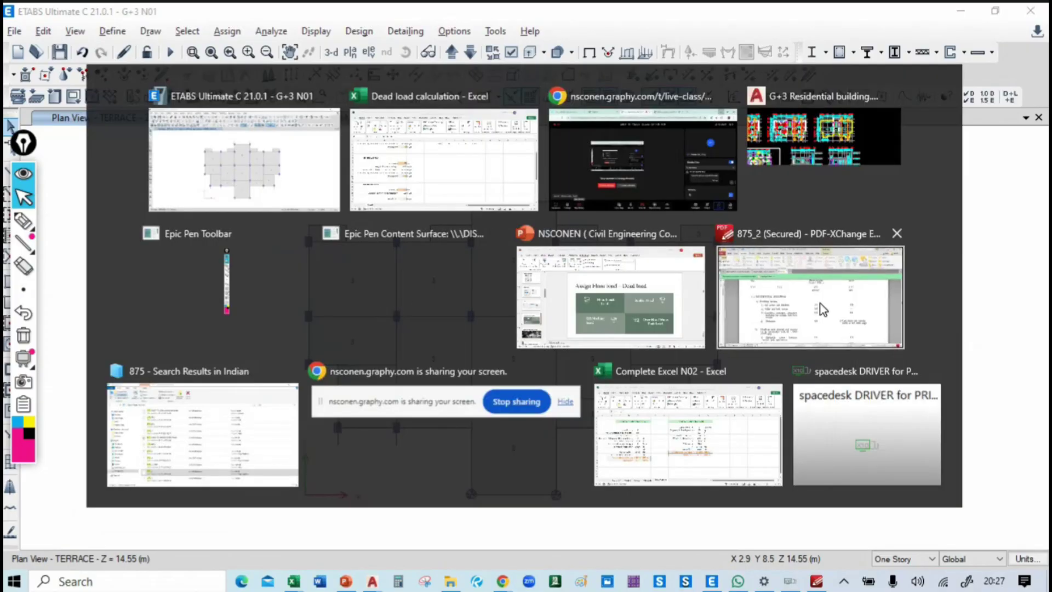
left_click(265, 140)
left_click(135, 148)
scroll(540, 356, "down", 10)
scroll(494, 341, "down", 12)
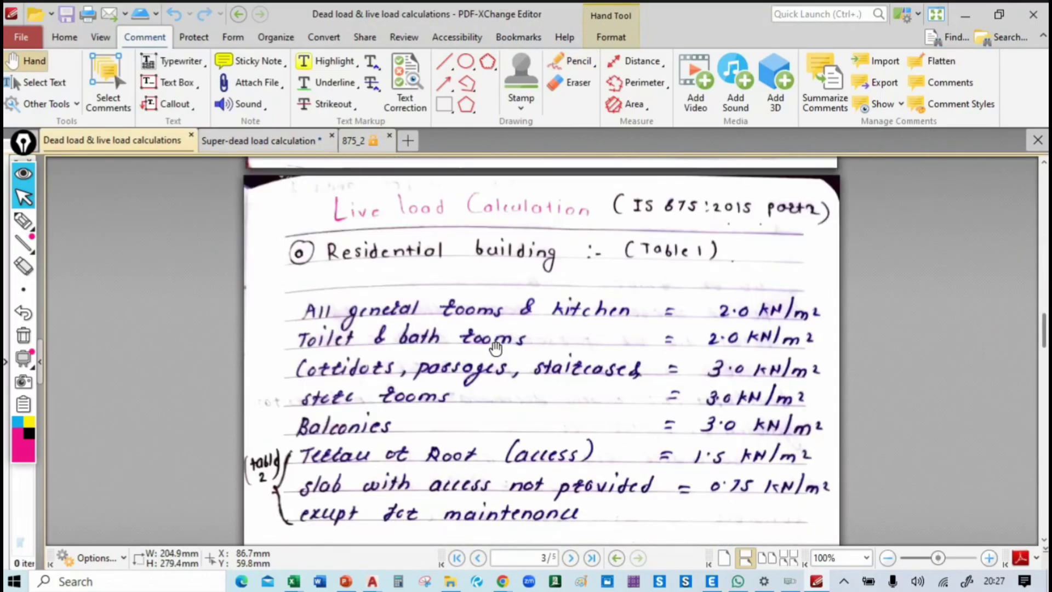
Step: Check the live load value for an accessible terrace or roof in the PDF's residential live load table
scroll(497, 353, "up", 5)
scroll(497, 353, "down", 3)
scroll(454, 296, "up", 3)
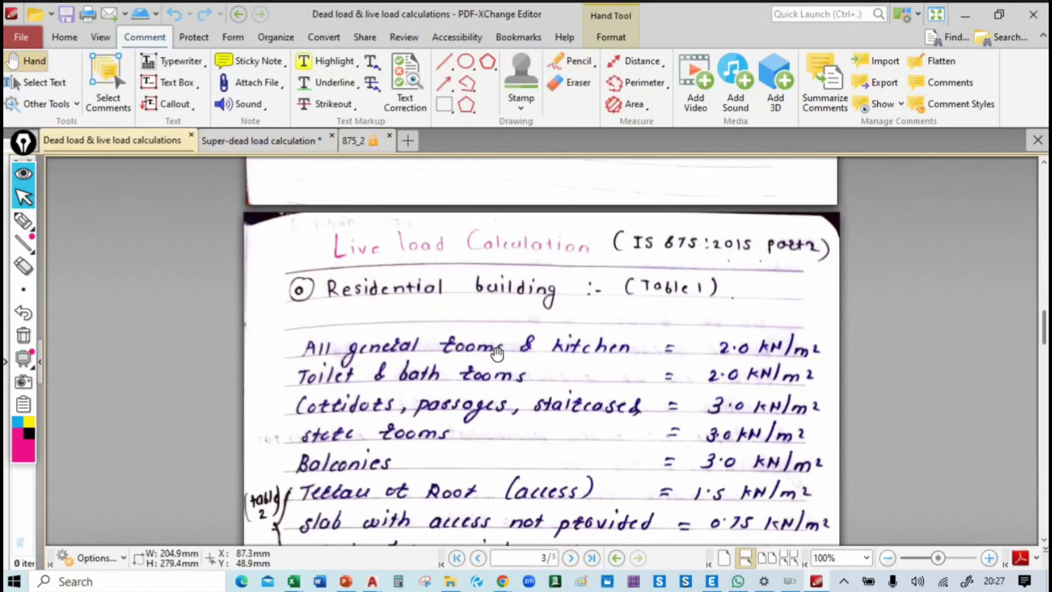
scroll(667, 198, "down", 1)
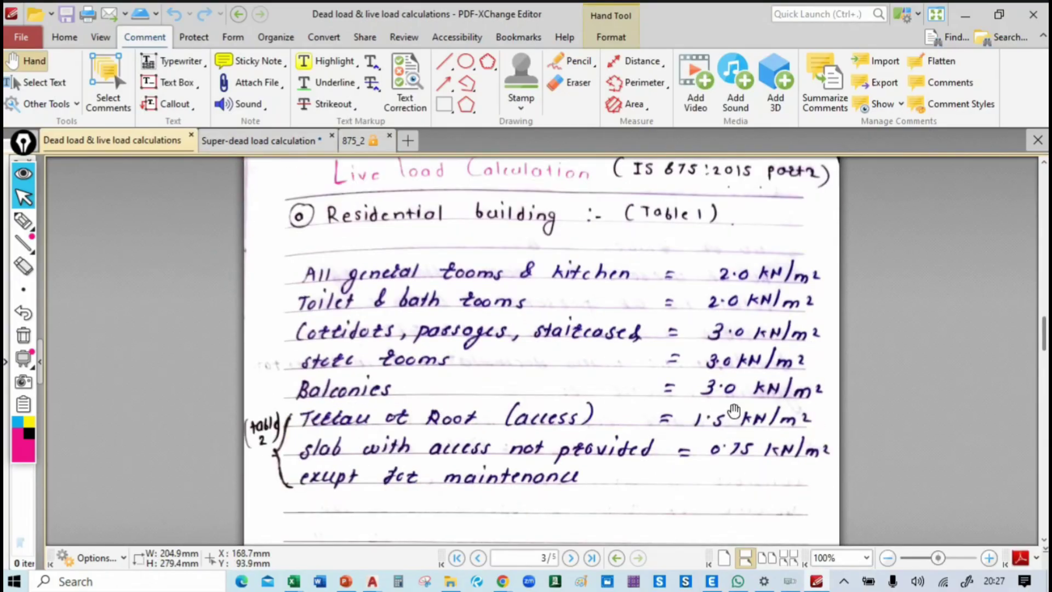
Step: Switch to ETABS and assign a 1.5 kN/m² uniform gravity LIVE<3 load to the TERRACE slabs except the upper central panel and upper-right projection, replacing existing loads
key("alt+Tab")
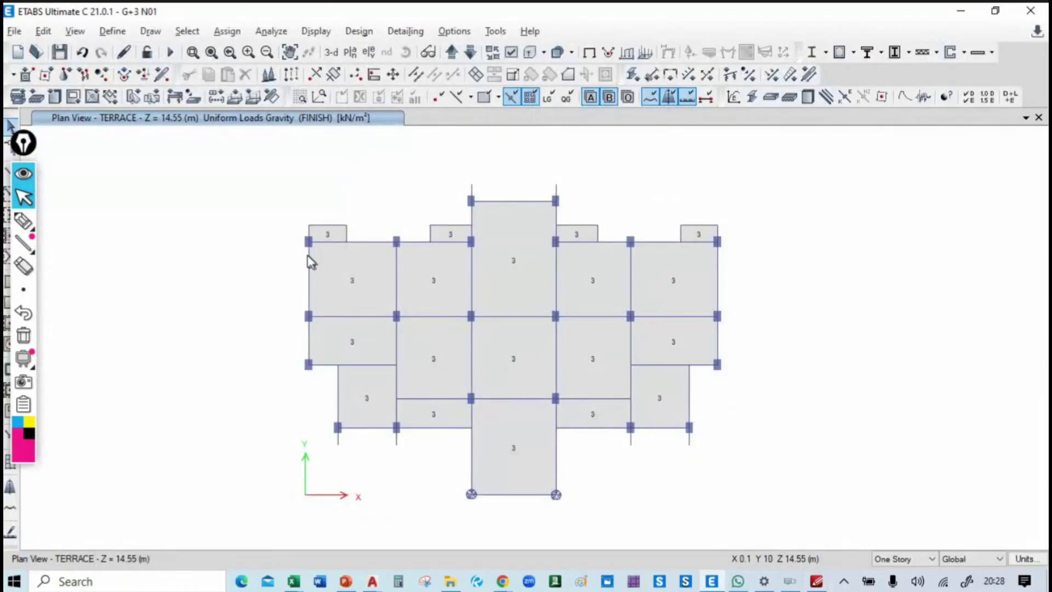
left_click(325, 236)
left_click(356, 273)
left_click(437, 269)
left_click(451, 233)
left_click(573, 234)
left_click(589, 285)
left_click(669, 279)
left_click(521, 262)
left_click(520, 357)
left_click(437, 356)
left_click(361, 340)
left_click(367, 415)
left_click(434, 415)
left_click(515, 438)
left_click(591, 420)
left_click(659, 400)
left_click(670, 283)
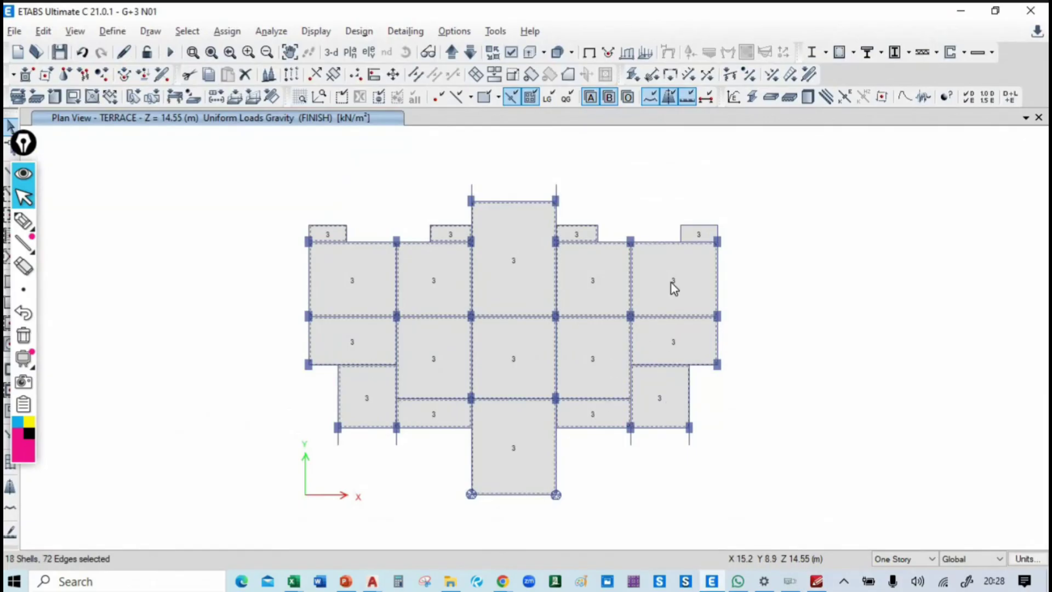
left_click(538, 267)
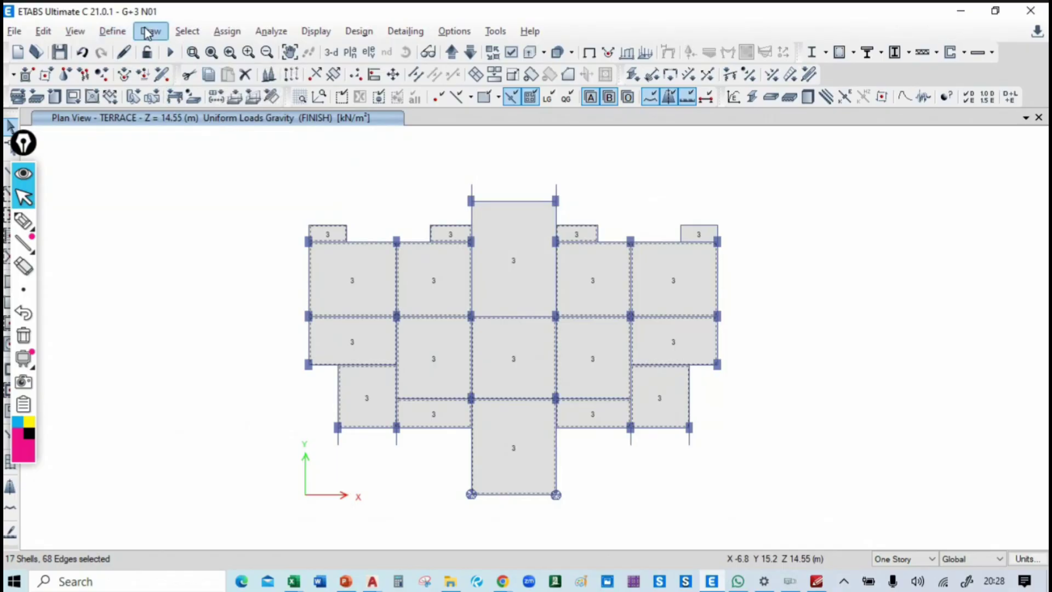
left_click(226, 31)
mouse_move(278, 195)
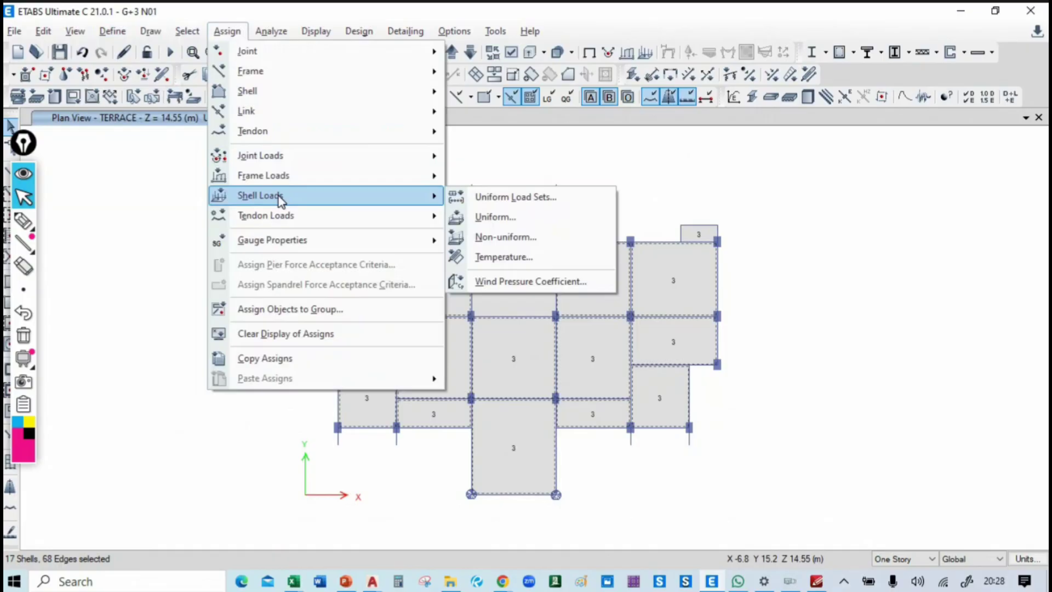
left_click(504, 216)
left_click(286, 248)
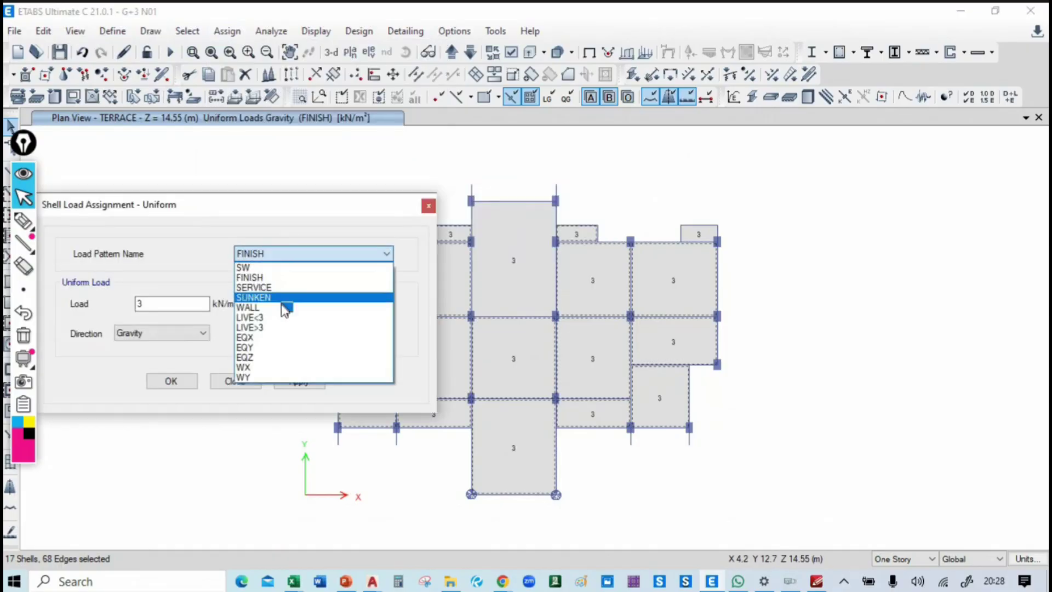
left_click(284, 317)
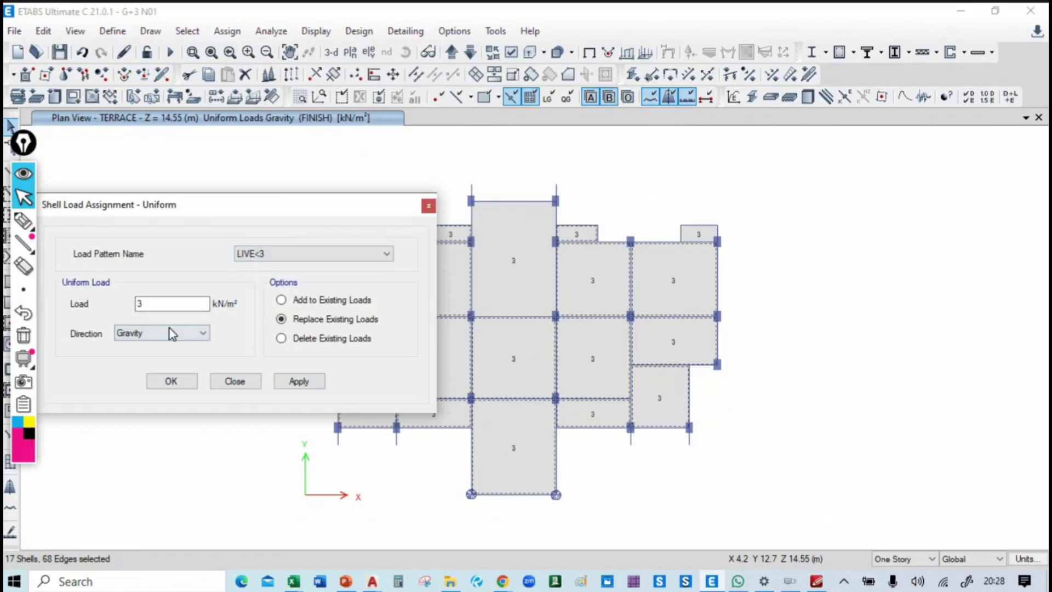
double_click(136, 304)
type("1.5")
left_click(285, 383)
left_click(180, 382)
Step: Inspect the assigned loads of the upper central TERRACE slab and the large panel adjoining it
left_click(422, 293)
right_click(422, 294)
left_click(541, 155)
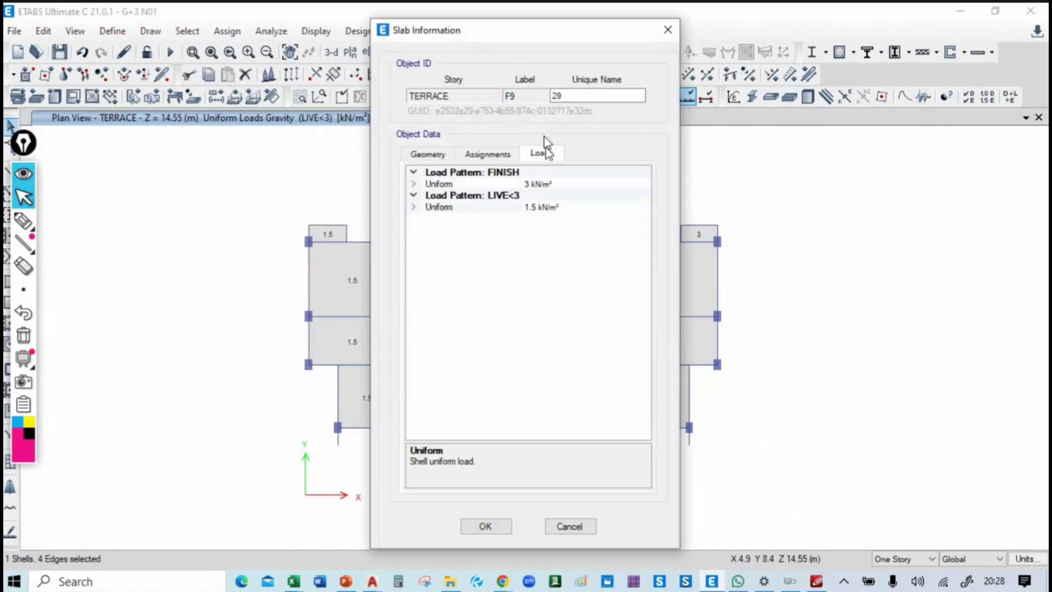
left_click_drag(547, 37, 180, 71)
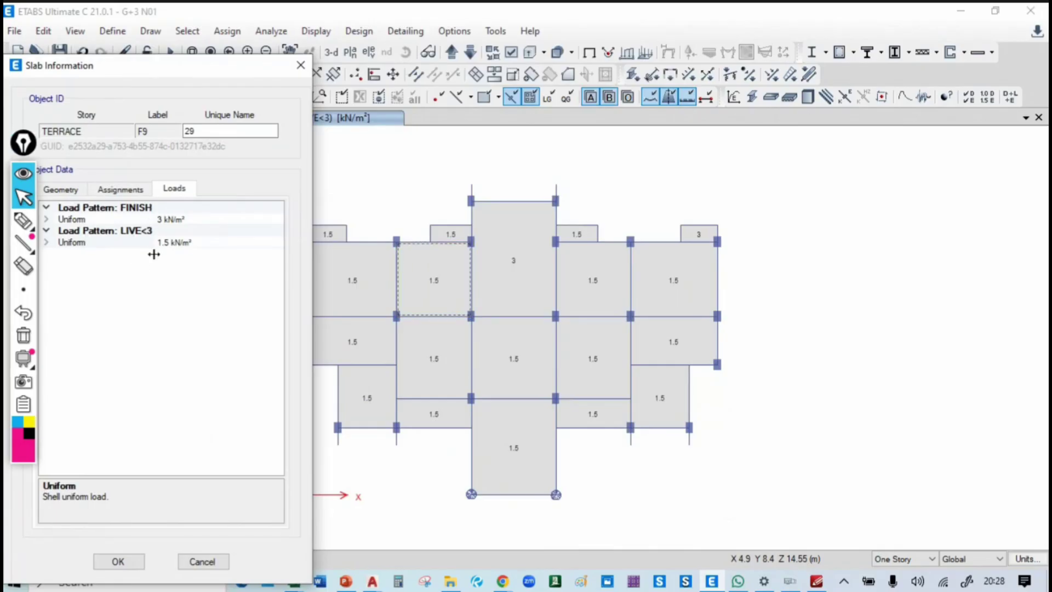
left_click(301, 66)
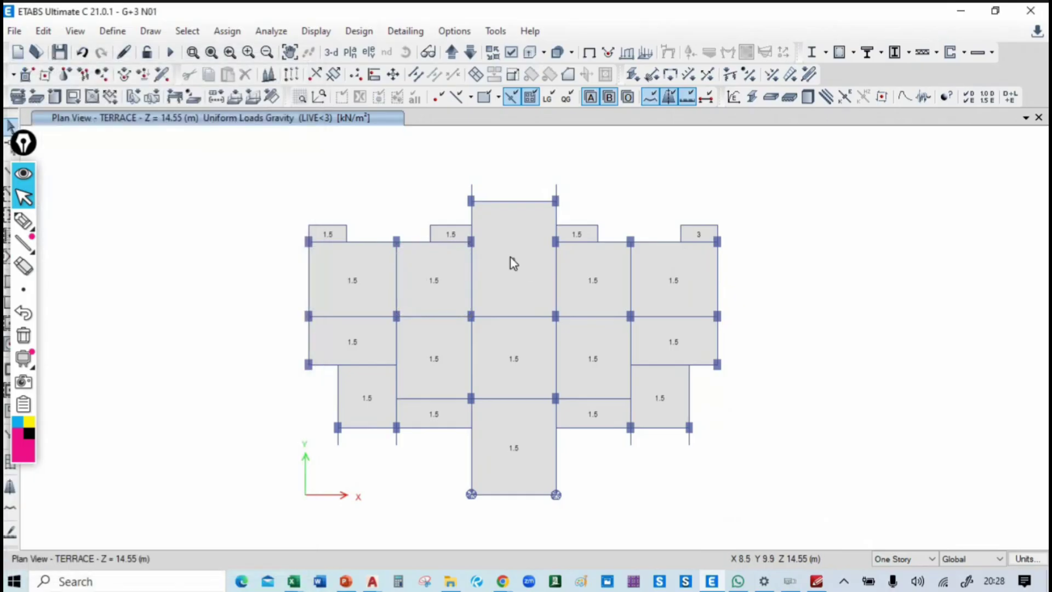
right_click(513, 263)
left_click_drag(534, 50, 181, 88)
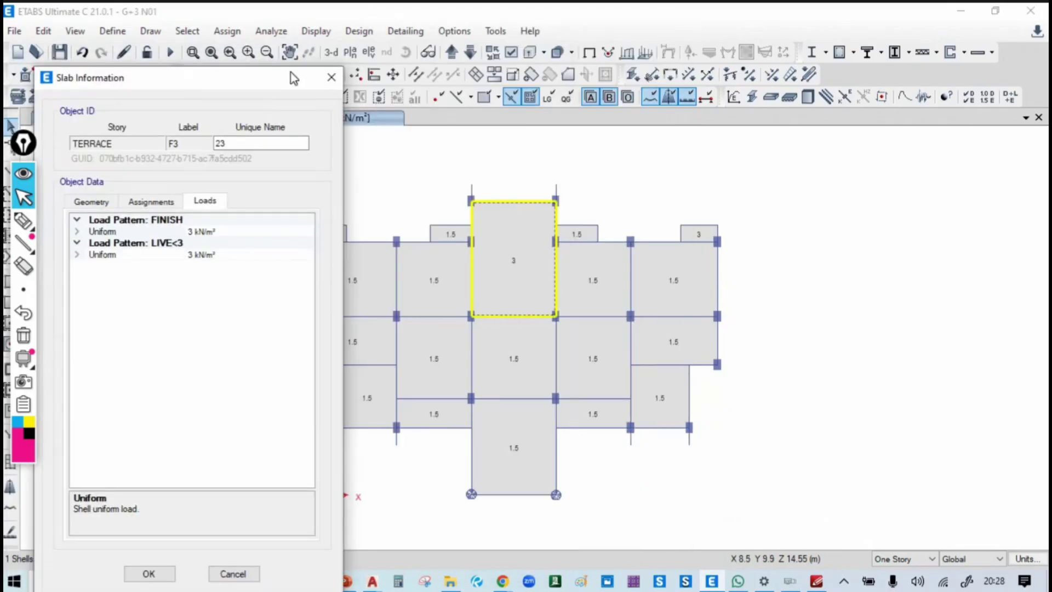
left_click(329, 77)
Step: Move up to the MUMTY story plan and inspect the assigned loads of both slab panels
left_click(452, 52)
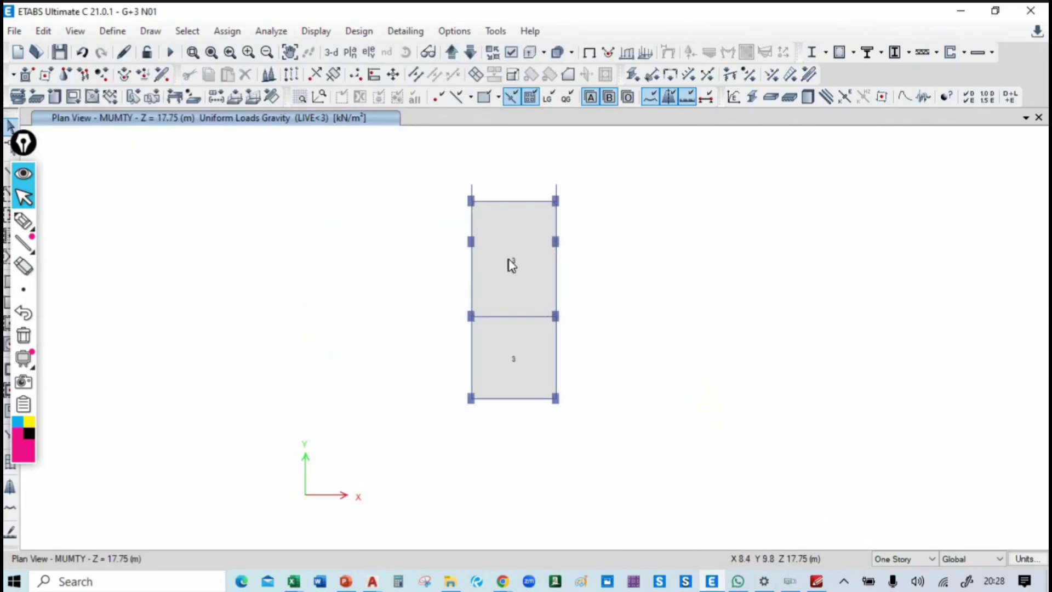
right_click(511, 277)
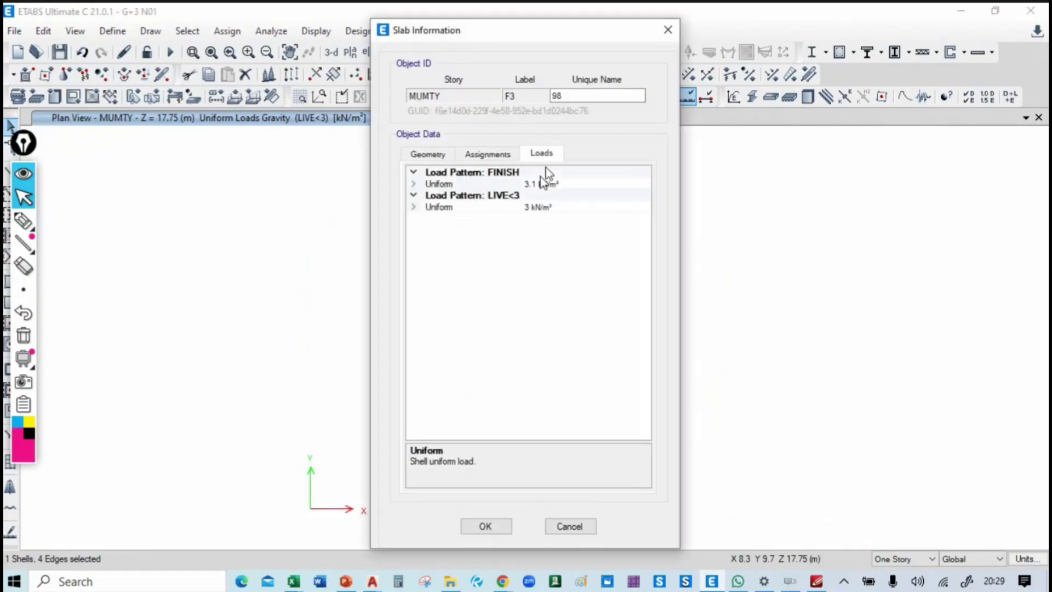
left_click(668, 29)
right_click(524, 361)
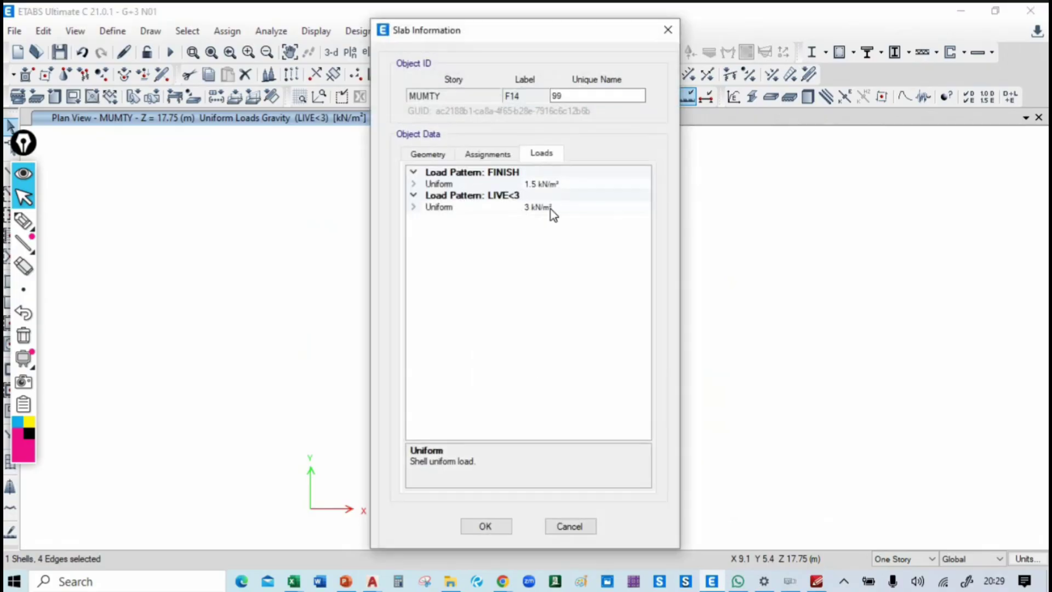
left_click(666, 31)
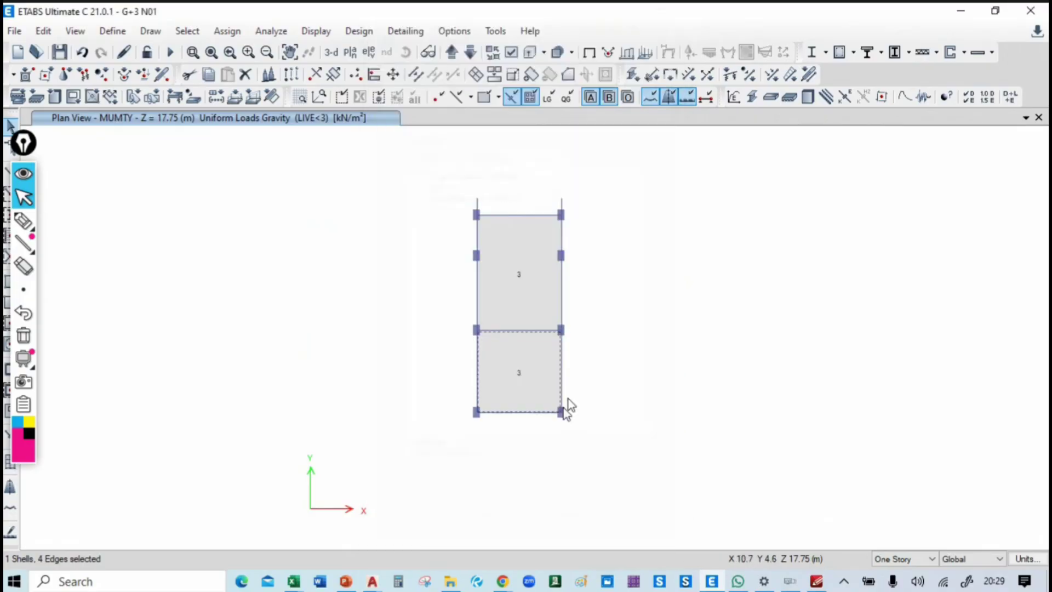
Step: Select both MUMTY slab panels and assign a LIVE<3 uniform gravity load of 1.5 kN/m², replacing existing loads
left_click(493, 281)
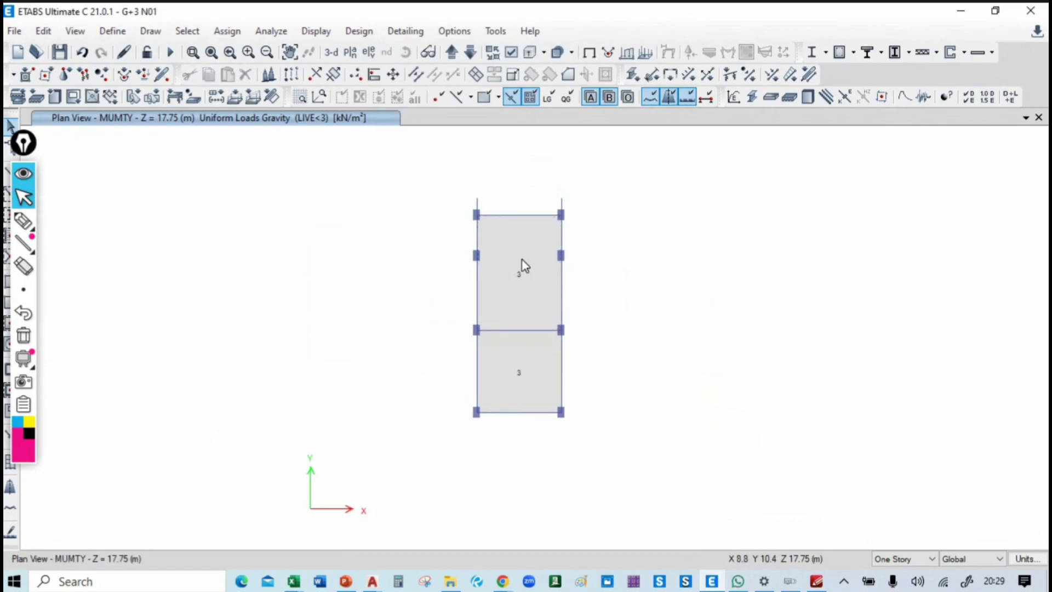
left_click(521, 260)
left_click(530, 369)
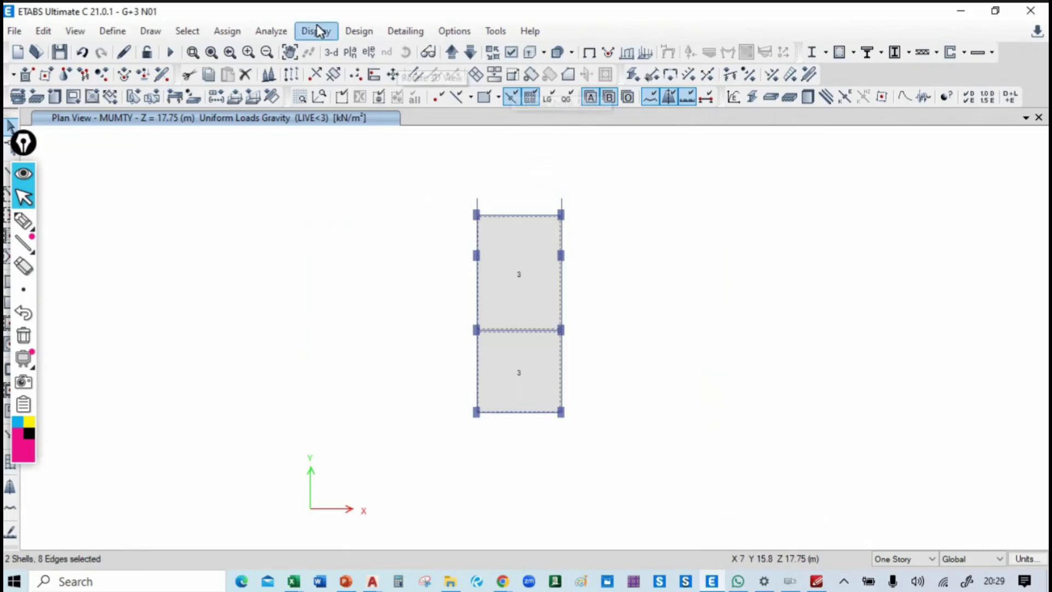
left_click(229, 31)
mouse_move(270, 138)
mouse_move(264, 94)
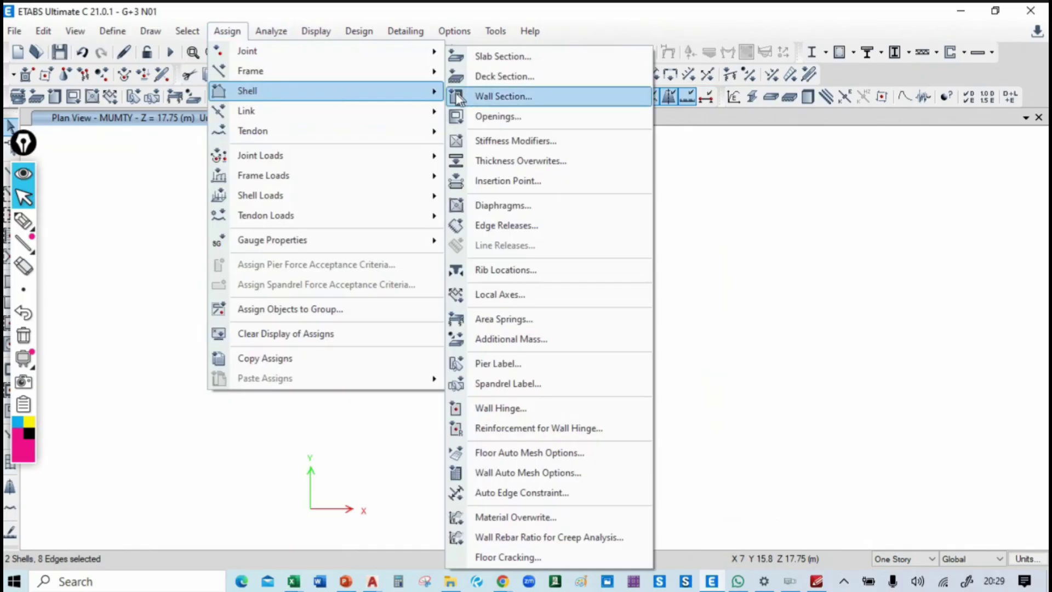
left_click(528, 215)
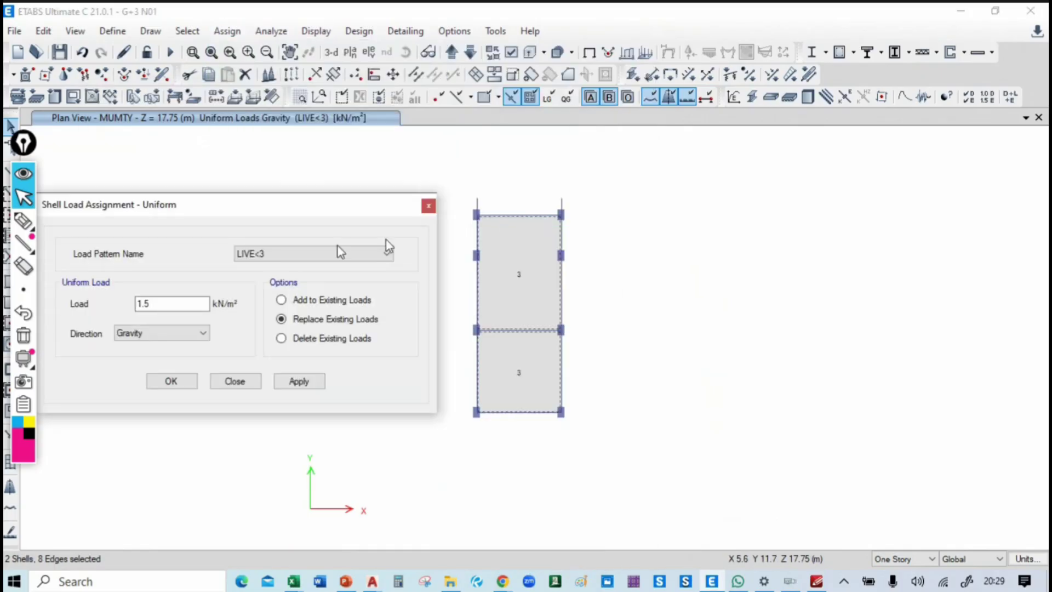
left_click(298, 382)
left_click(183, 385)
Step: Show the model in 3D and insert a new story above MUMTY in the story data
key("super+Tab")
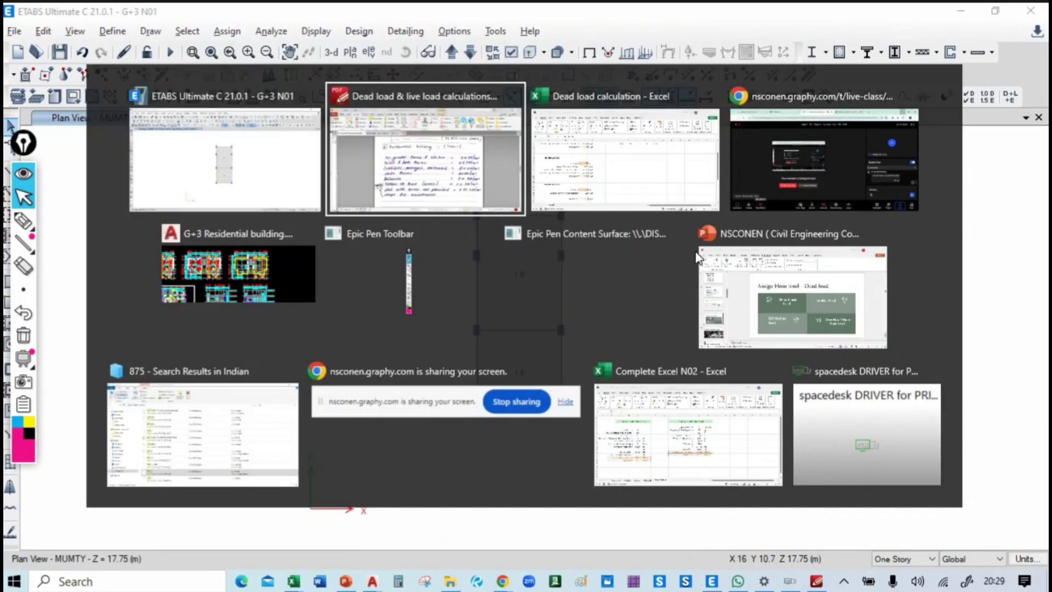
left_click(276, 157)
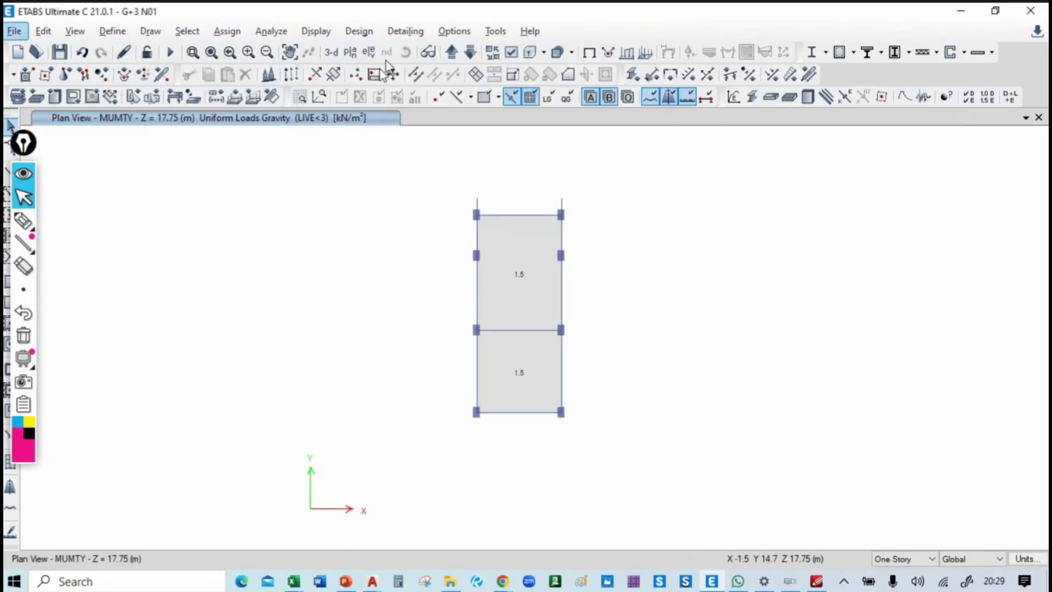
left_click(331, 52)
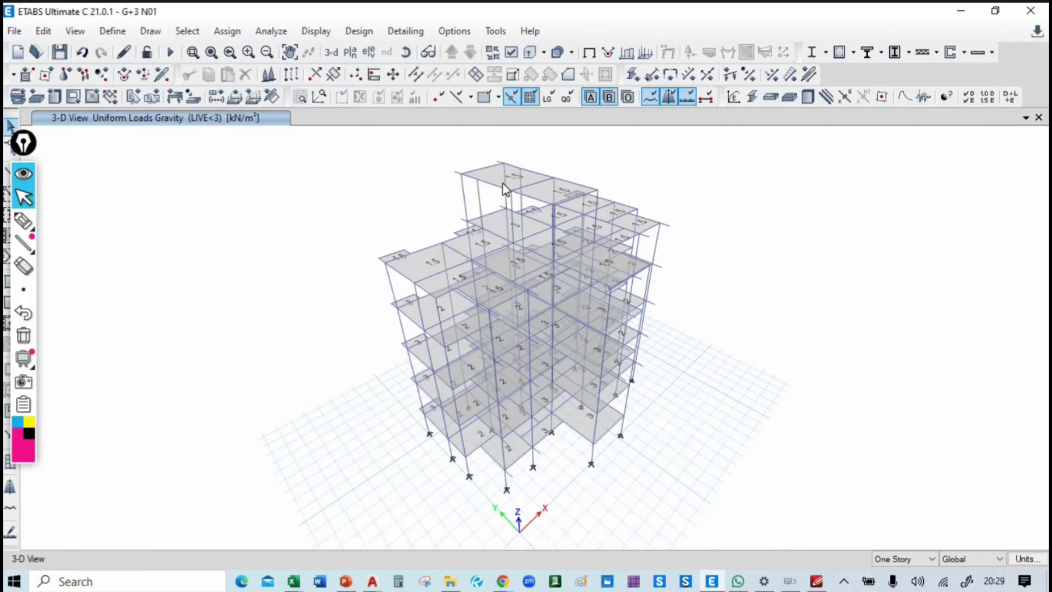
left_click(114, 32)
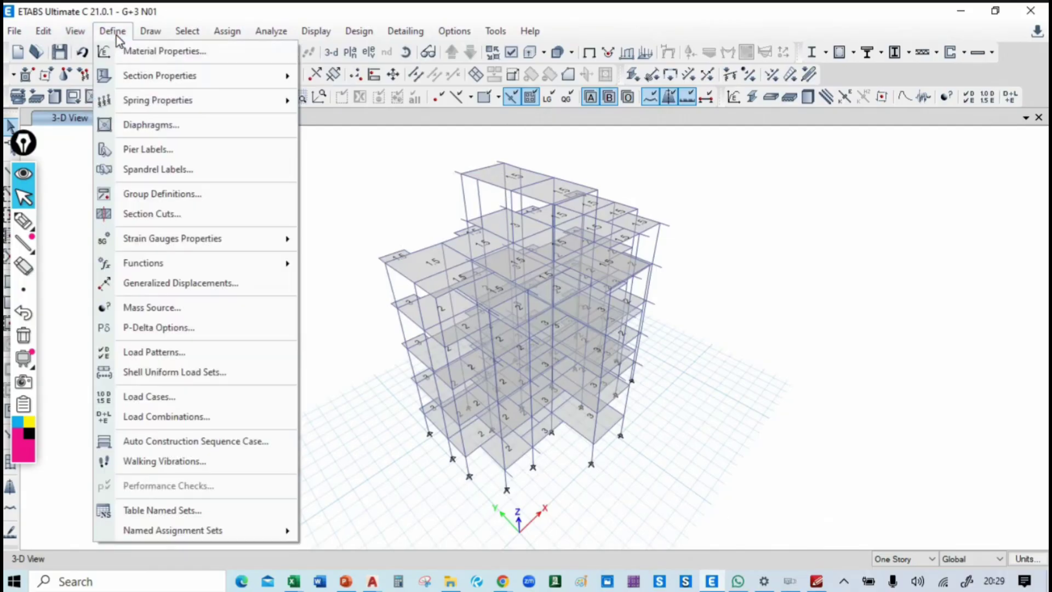
left_click(44, 31)
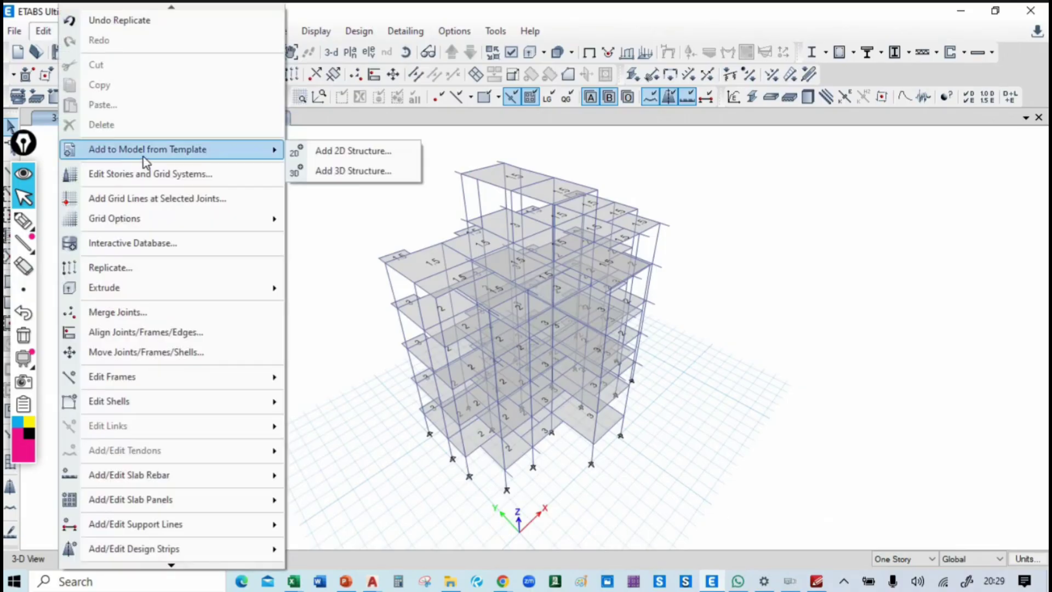
left_click(145, 173)
left_click(629, 139)
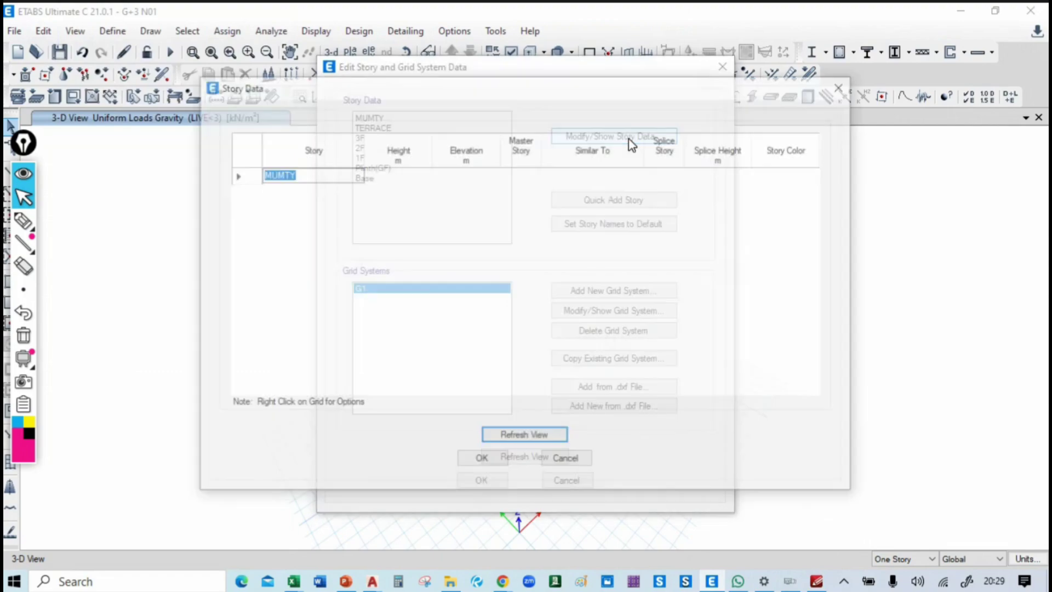
left_click(231, 174)
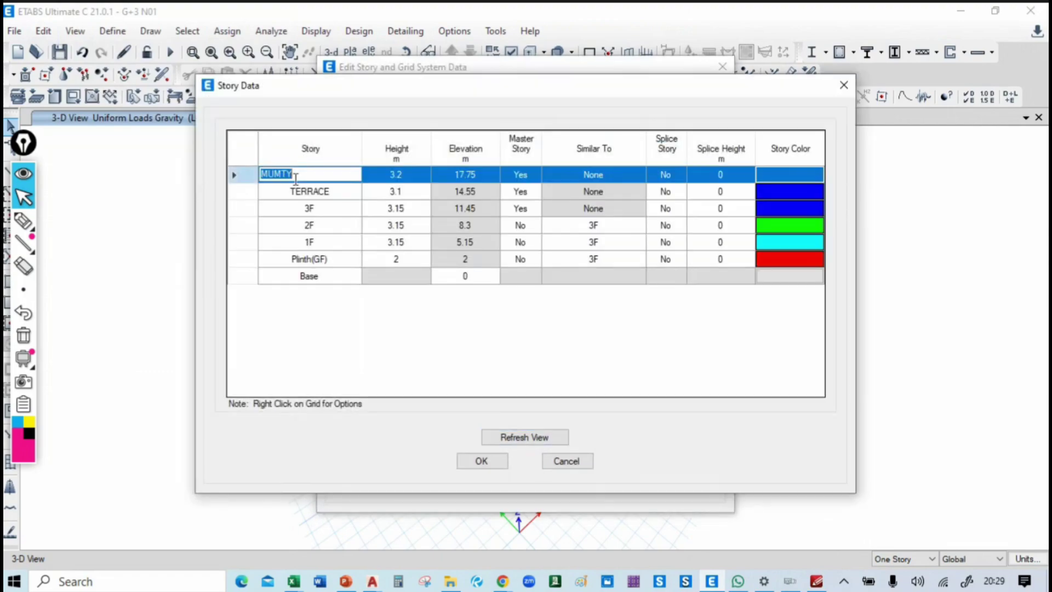
right_click(241, 179)
mouse_move(290, 226)
left_click(472, 228)
left_click(496, 386)
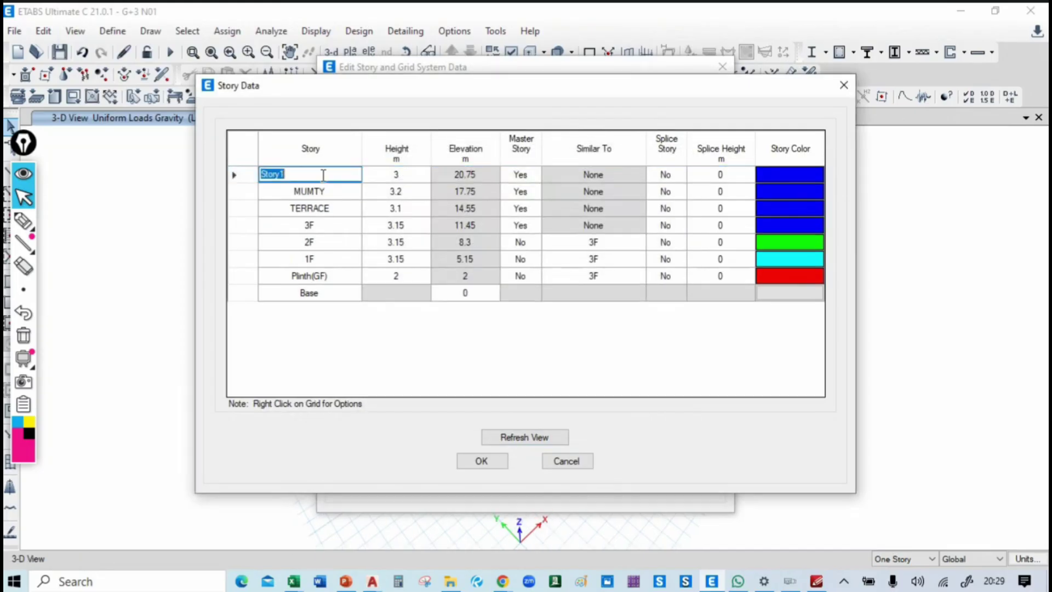
Step: Name the new top story OHWT, set its height to 2 m, and apply the story data to the model
type("OHWT")
left_click(323, 347)
left_click(406, 176)
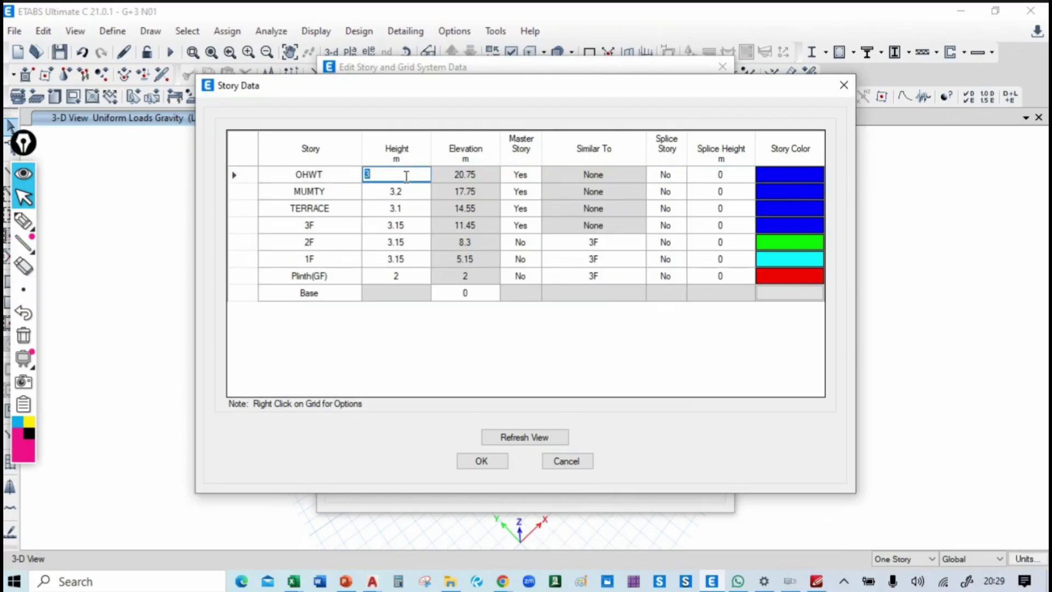
left_click(431, 354)
left_click(491, 462)
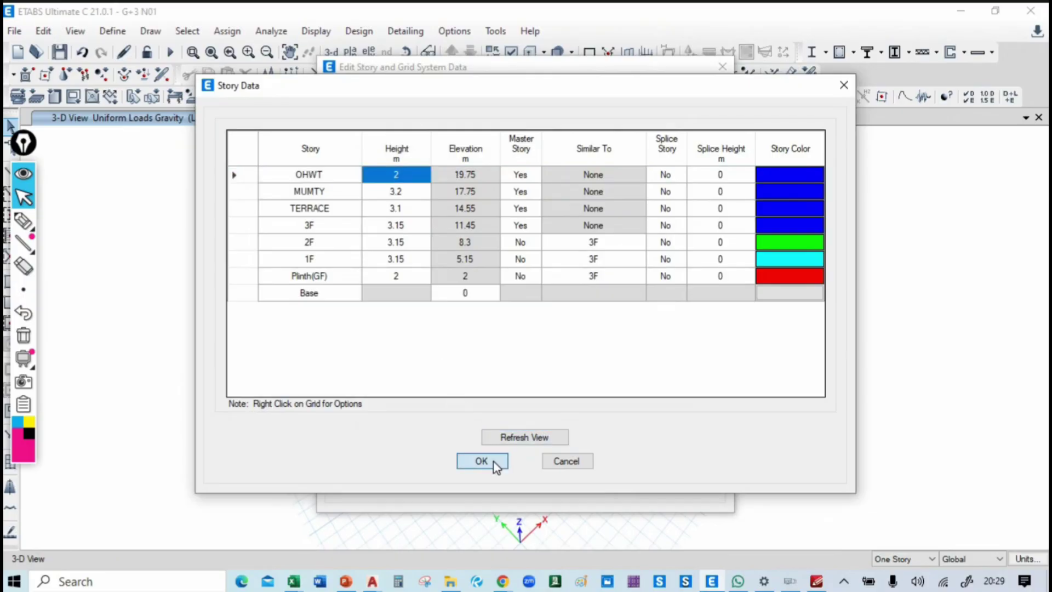
left_click(480, 480)
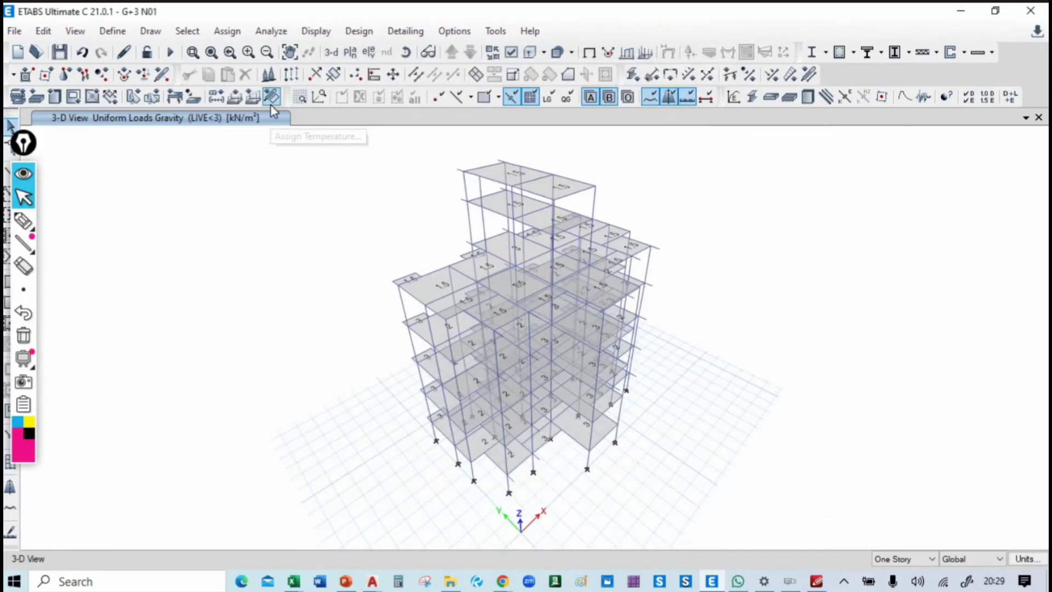
left_click(405, 52)
mouse_move(656, 187)
left_mouse_down()
mouse_move(632, 203)
mouse_move(512, 131)
mouse_move(693, 159)
mouse_move(875, 239)
mouse_move(810, 202)
mouse_move(673, 180)
left_mouse_up()
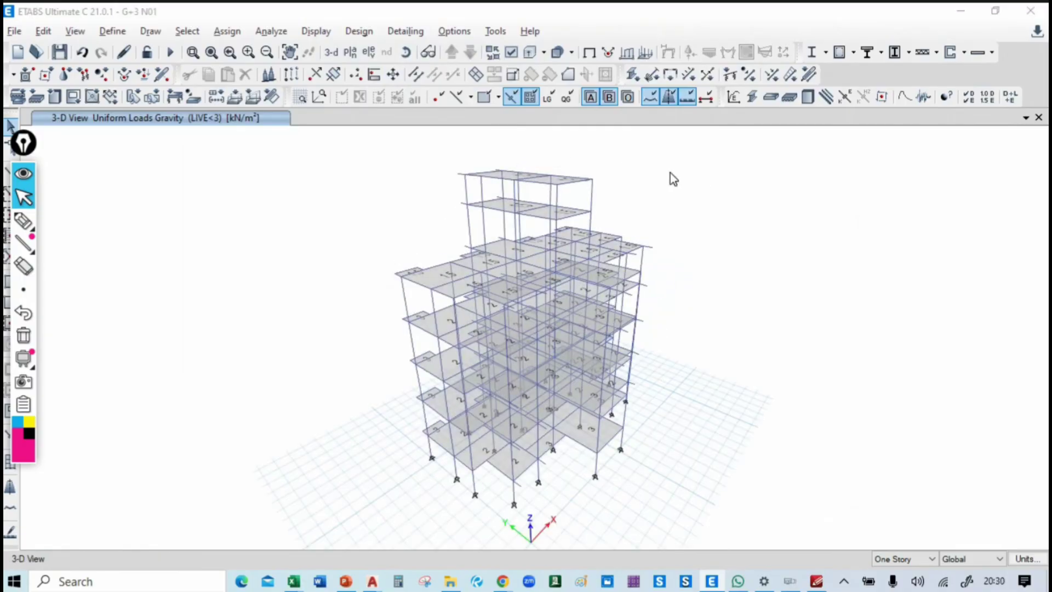
Step: Switch to the Dead load & live load calculations PDF and review the water tank and lift machine room load calculations
key("alt+Tab")
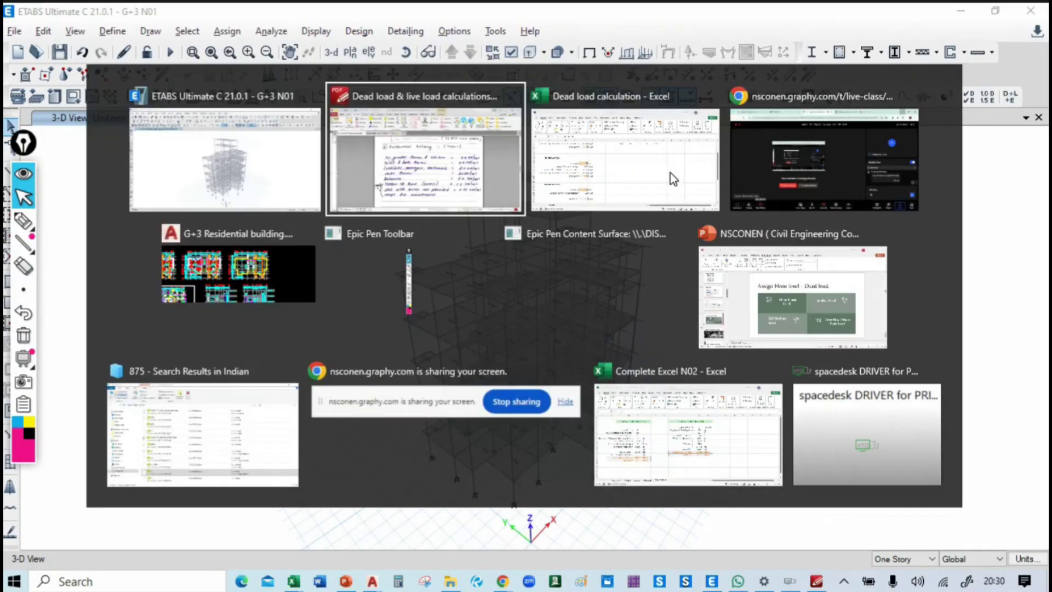
scroll(410, 264, "up", 1)
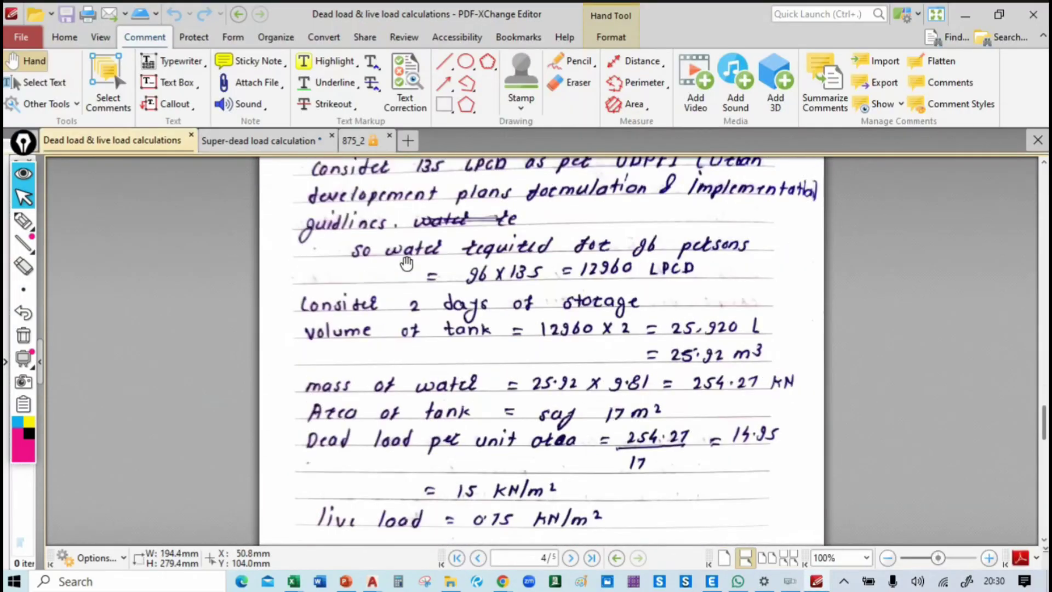
scroll(405, 265, "down", 6)
scroll(404, 266, "up", 1)
scroll(404, 264, "down", 2)
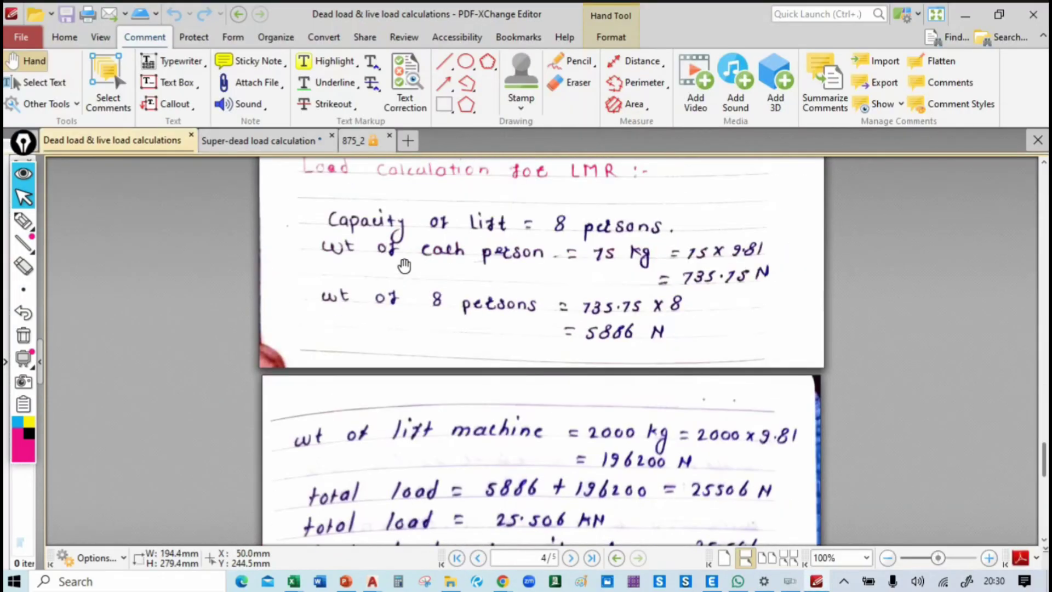
Step: Circle the OHWT title and the number of floors in the water tank load calculation with the Pencil
scroll(408, 266, "up", 12)
scroll(413, 268, "down", 1)
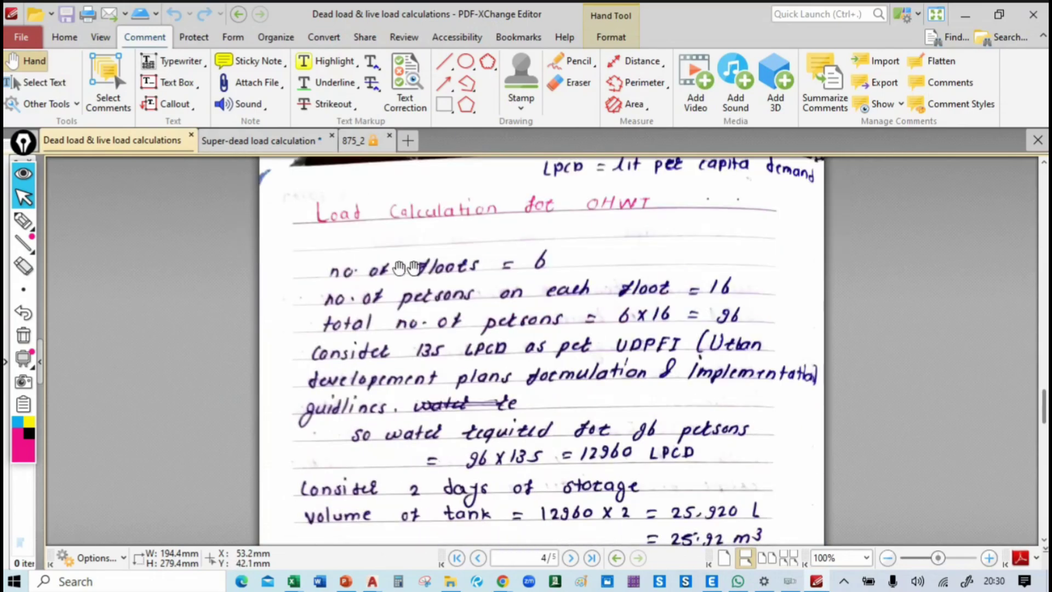
left_click(571, 60)
mouse_move(597, 191)
left_mouse_down()
mouse_move(576, 209)
mouse_move(668, 196)
mouse_move(579, 191)
left_mouse_up()
left_click_drag(545, 242, 540, 243)
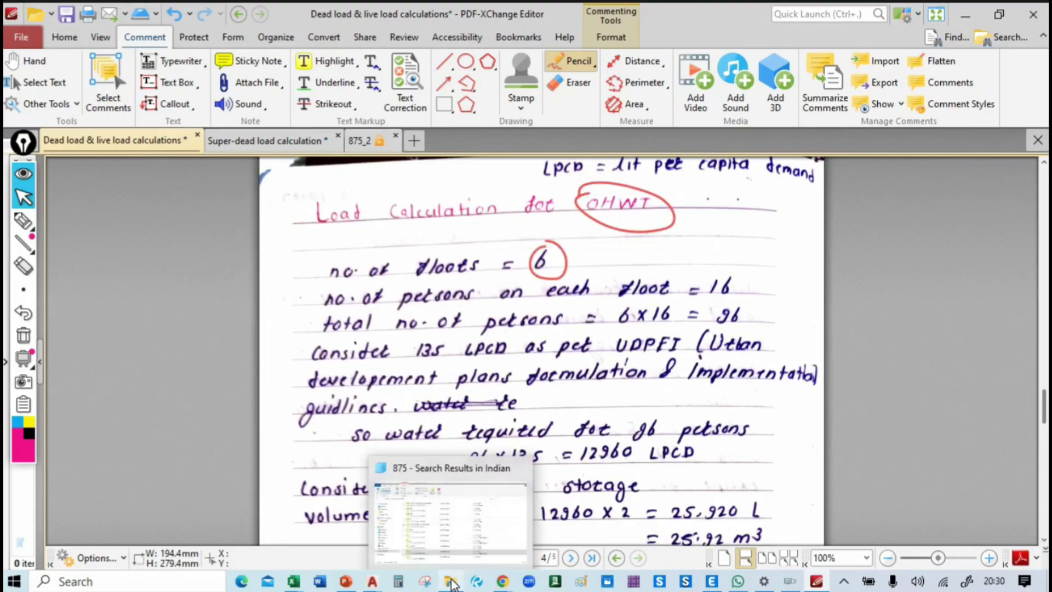
Step: Switch to the Complete Excel N02 workbook and select the number of floors in the OHWT load calculation
mouse_move(293, 580)
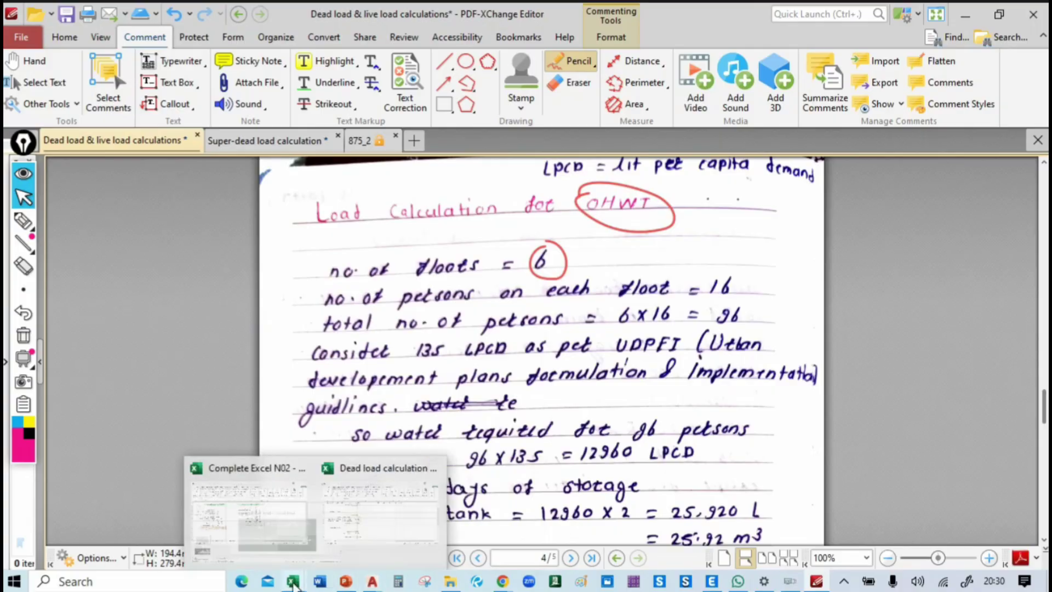
left_click(207, 498)
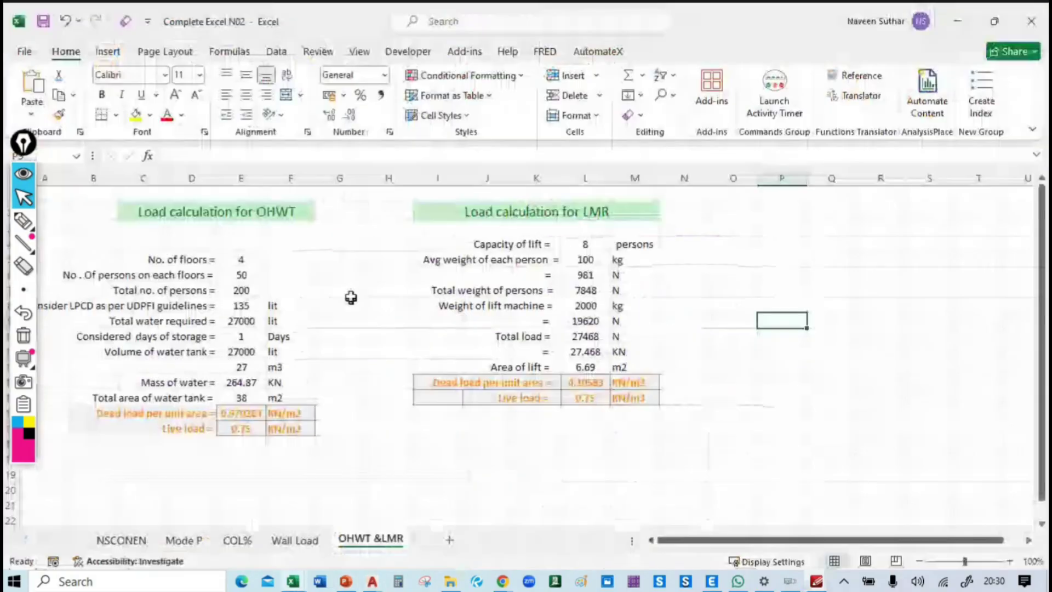
left_click(243, 262)
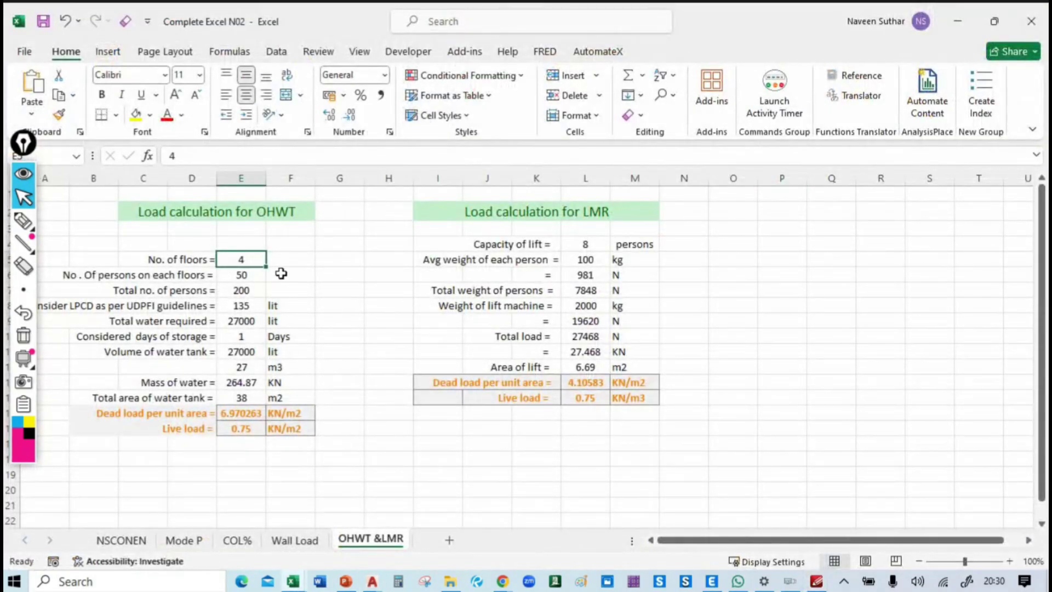
Step: Switch to the G+3 Residential building drawing in AutoCAD and examine the floor plan's flats to judge the occupants per floor
key("alt+Tab")
key("alt+Tab")
key("alt+Tab")
key("alt+Tab")
key("alt+Tab")
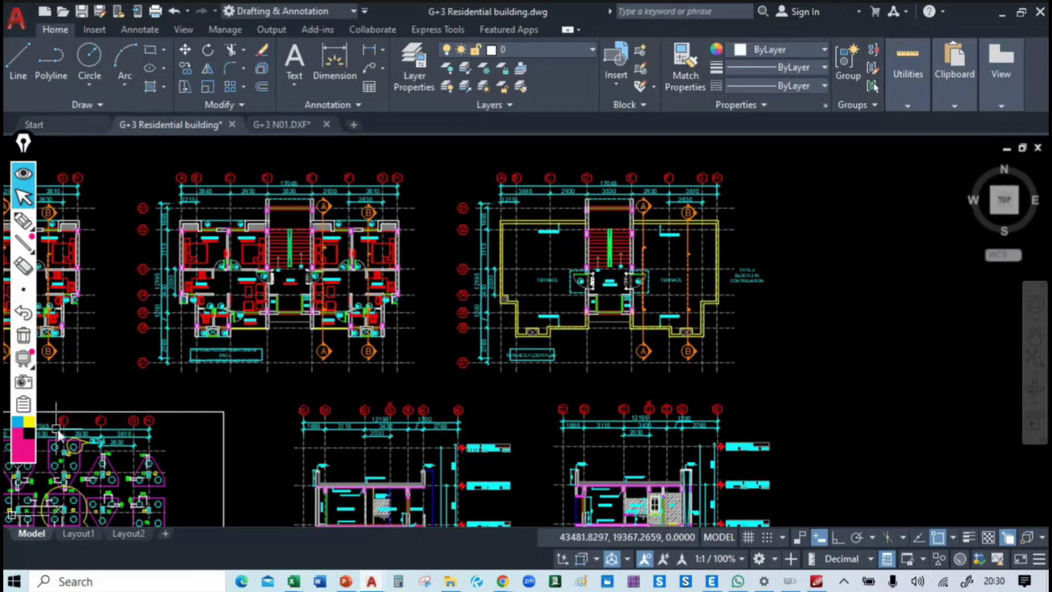
middle_click_drag(80, 435, 498, 226)
scroll(258, 266, "up", 2)
middle_click_drag(258, 266, 501, 355)
middle_click_drag(225, 427, 405, 313)
scroll(384, 312, "up", 2)
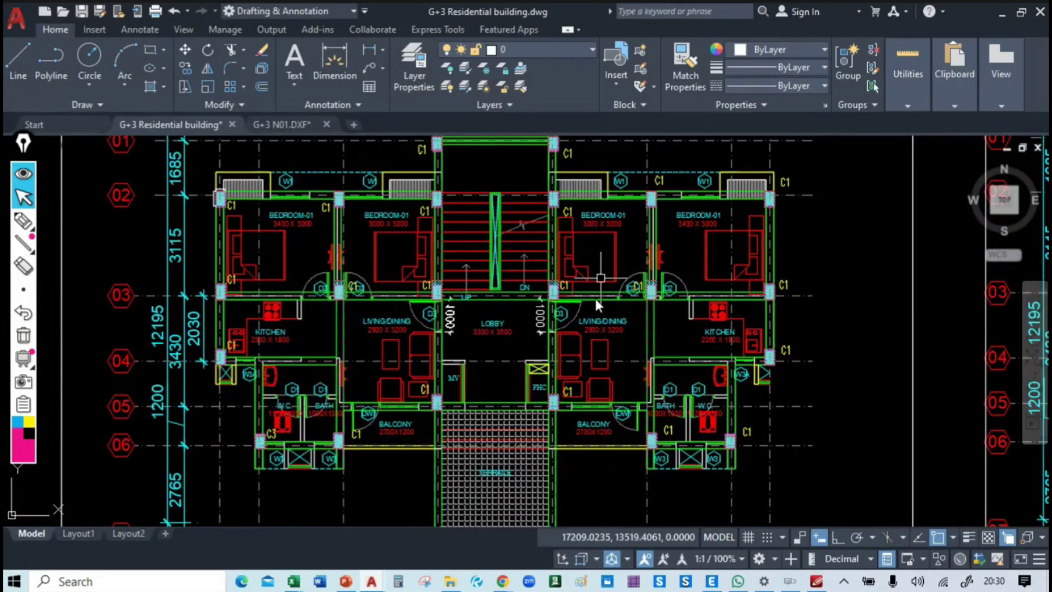
Step: Return to the Complete Excel N02 workbook and set the number of persons on each floor to 8 for the OHWT
key("alt+Tab")
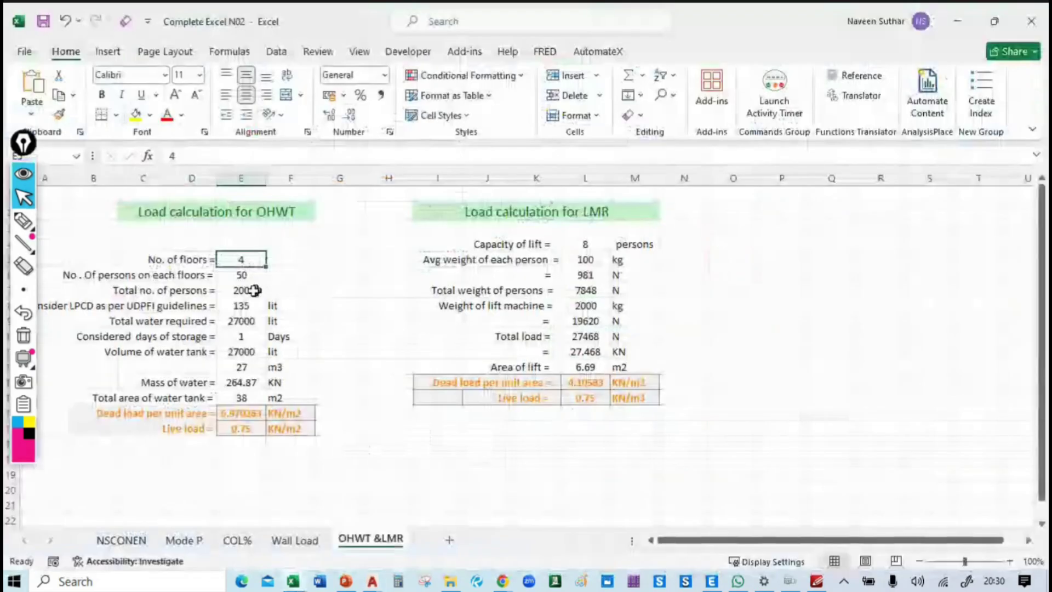
left_click(242, 274)
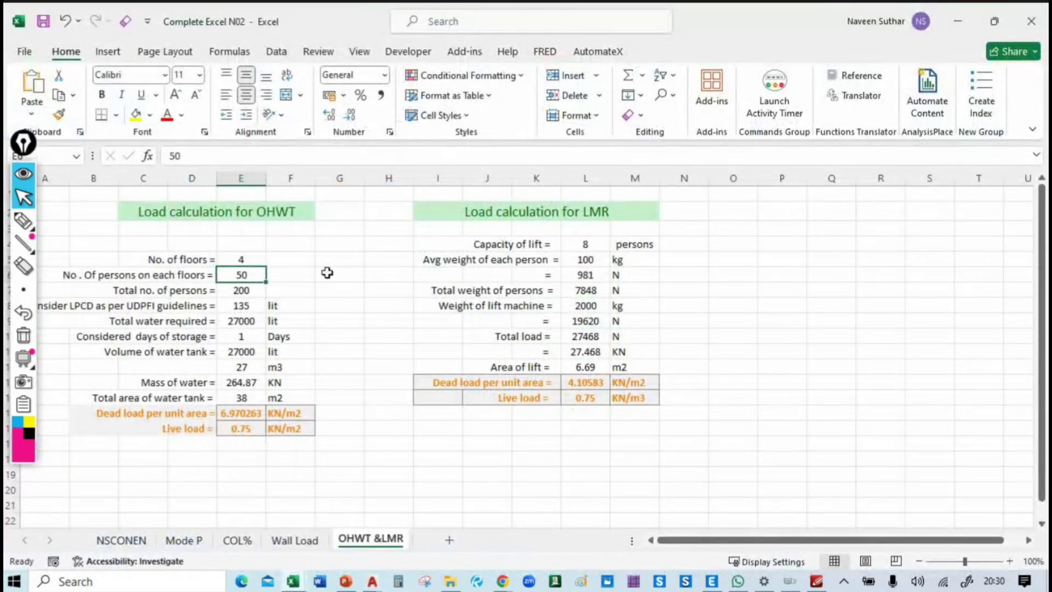
type("8")
key("Return")
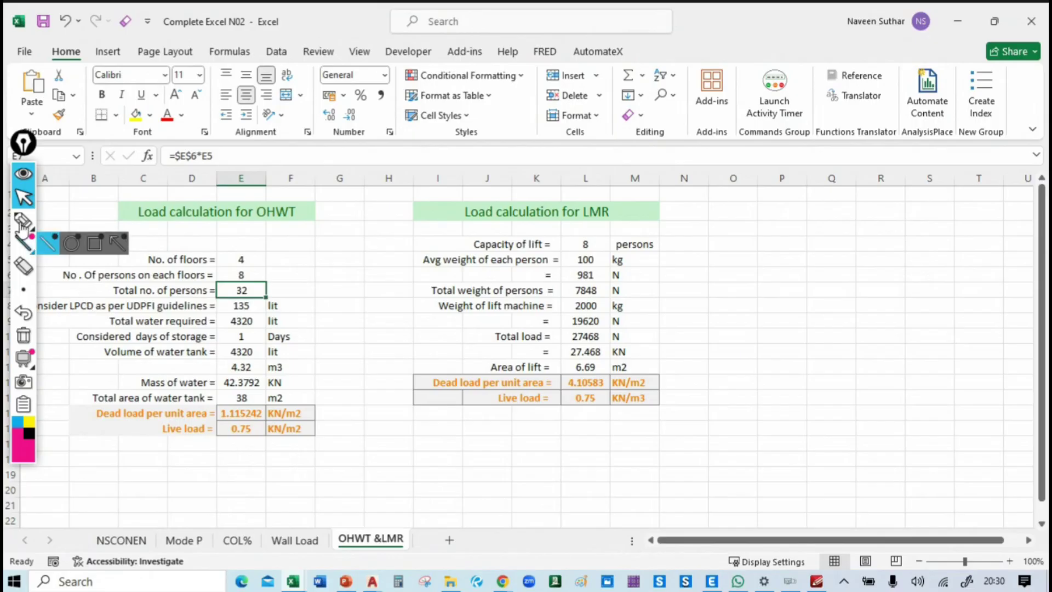
Step: Check the OHWT water demand cells, set the considered days of storage to 2, and review the tank volume in cubic metres
mouse_move(23, 146)
left_mouse_down()
mouse_move(5, 260)
mouse_move(5, 145)
left_mouse_up()
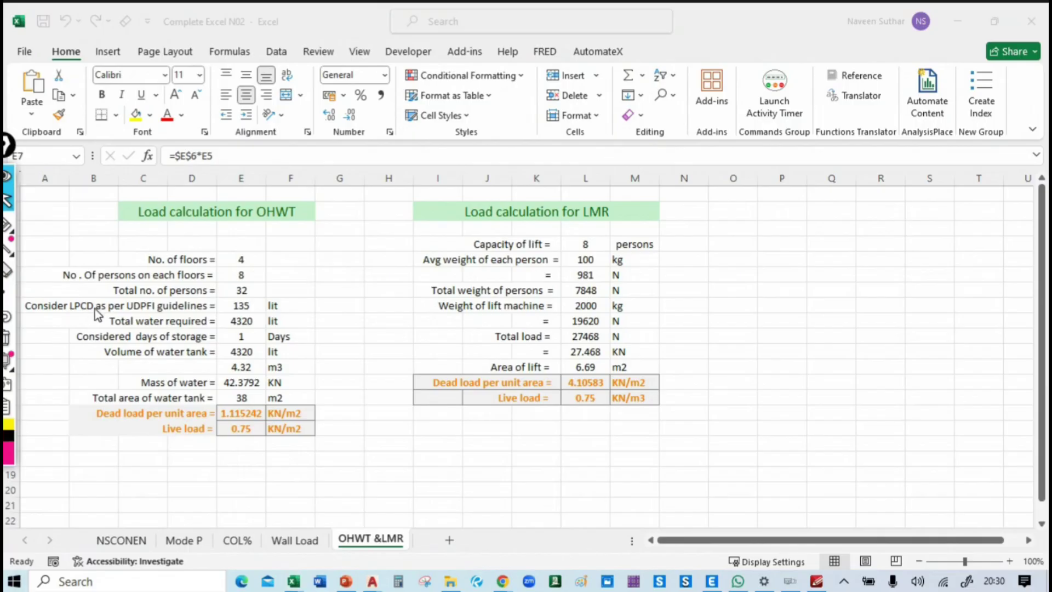
left_click(248, 312)
left_click(248, 304)
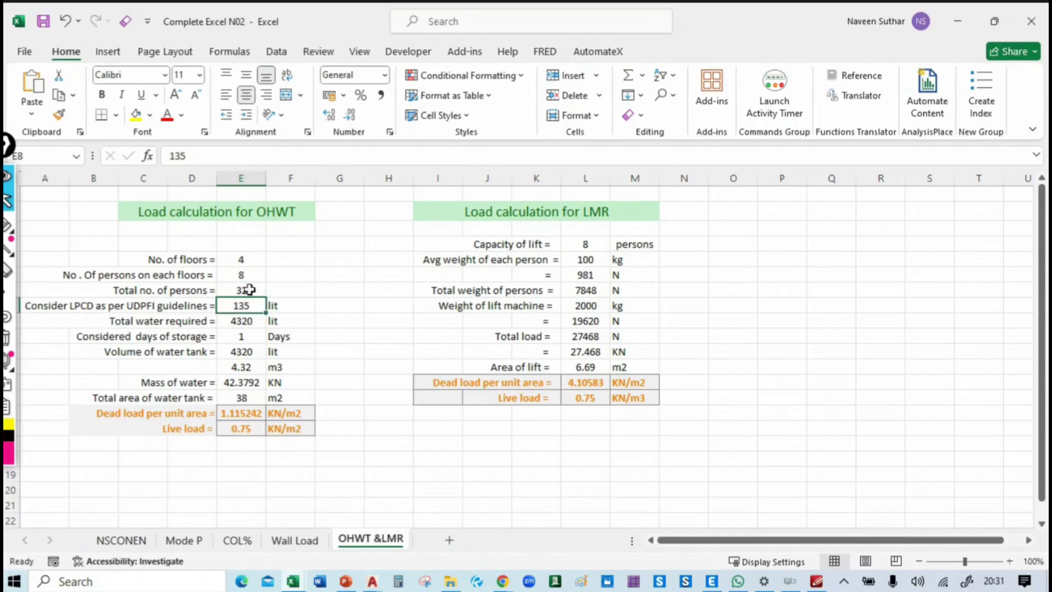
left_click(256, 324)
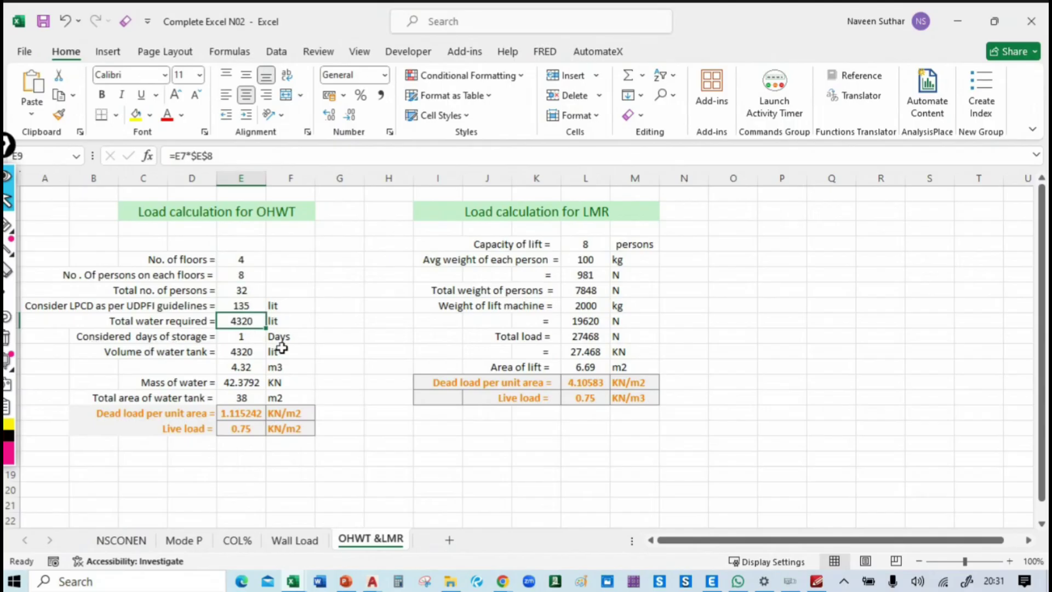
left_click(256, 337)
type("2")
key("Return")
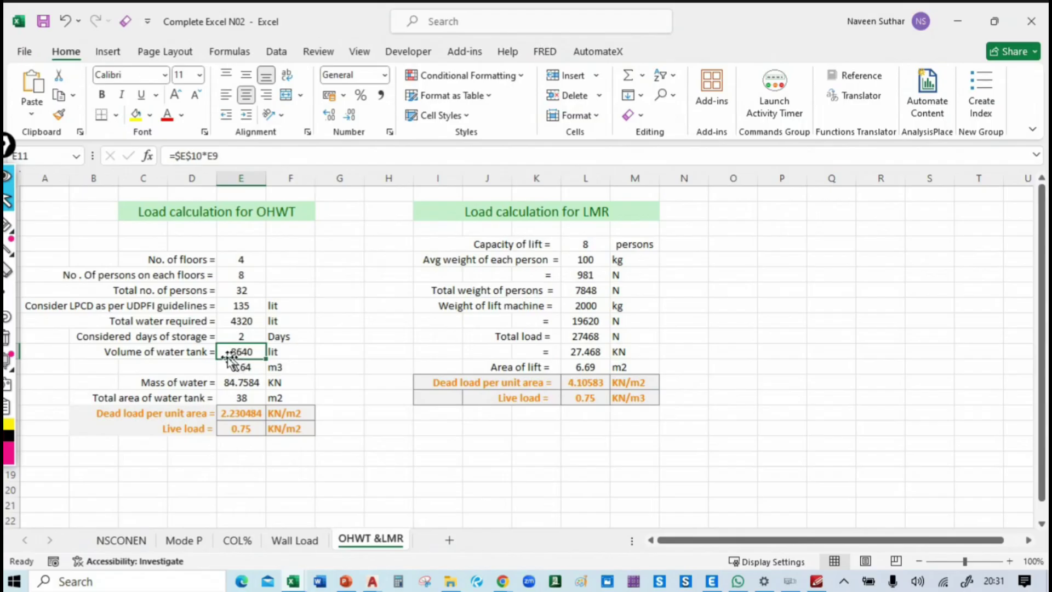
left_click(291, 368)
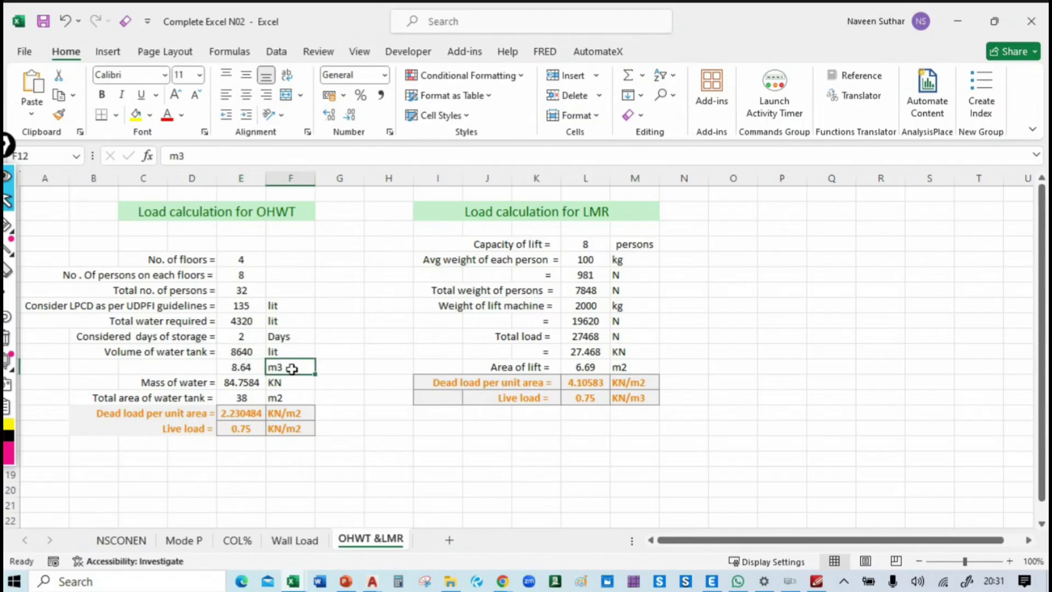
left_click(241, 368)
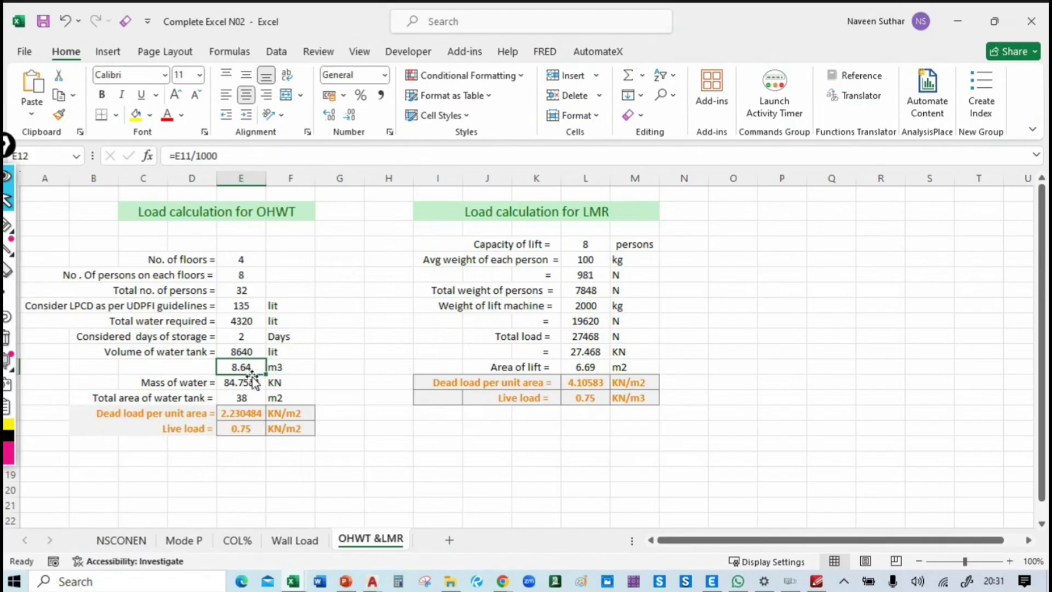
Step: Switch to the load calculations PDF and circle both mass-of-water factors, then circle and tick the tank volume in litres and cubic metres
key("alt+Tab")
key("alt+Tab")
key("alt+Tab")
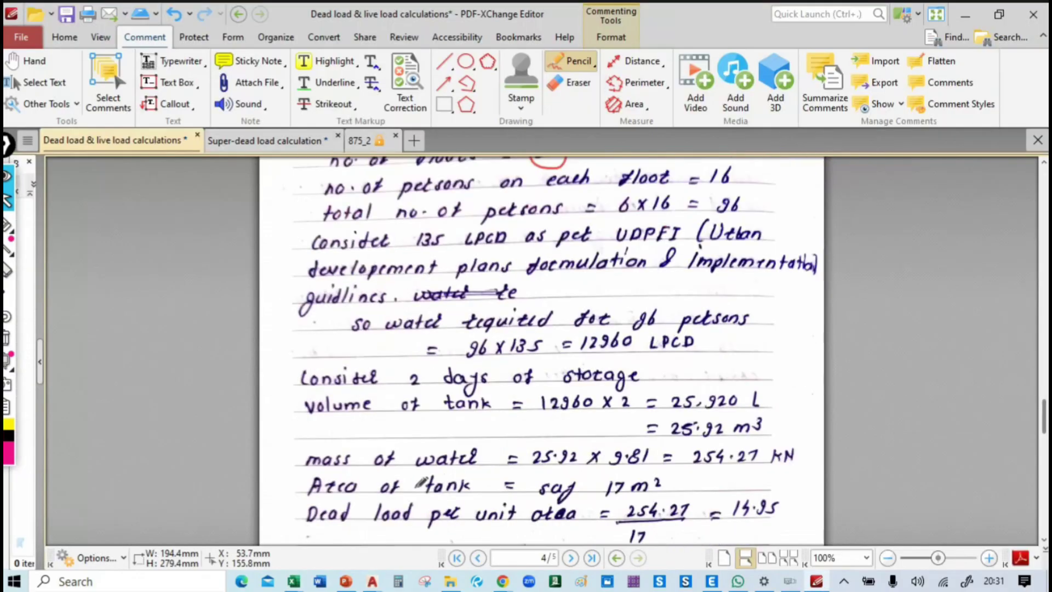
scroll(420, 482, "down", 3)
scroll(677, 349, "down", 1)
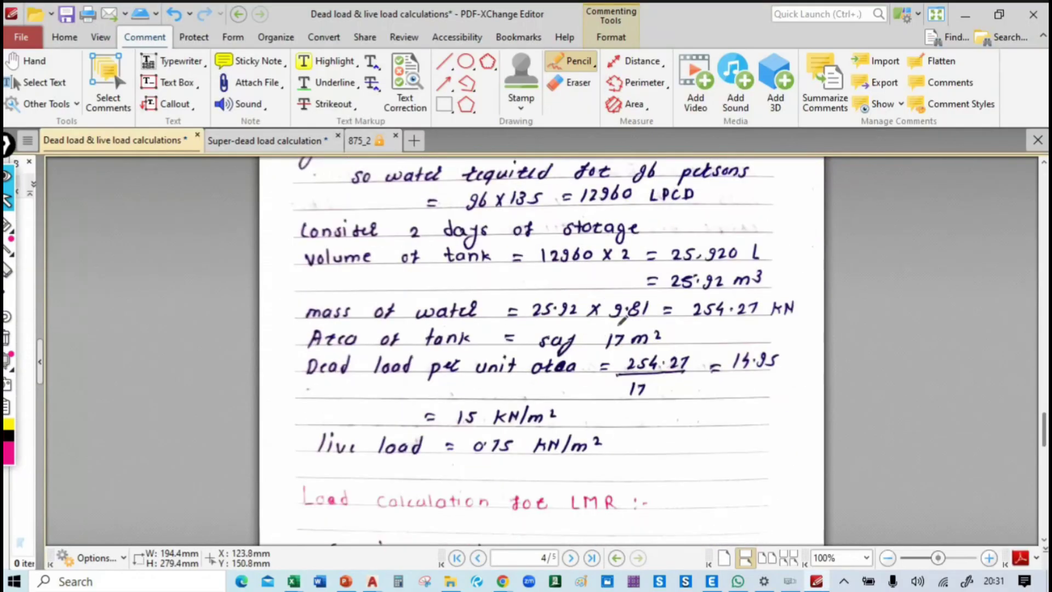
mouse_move(621, 323)
left_mouse_down()
mouse_move(642, 283)
mouse_move(615, 323)
left_mouse_up()
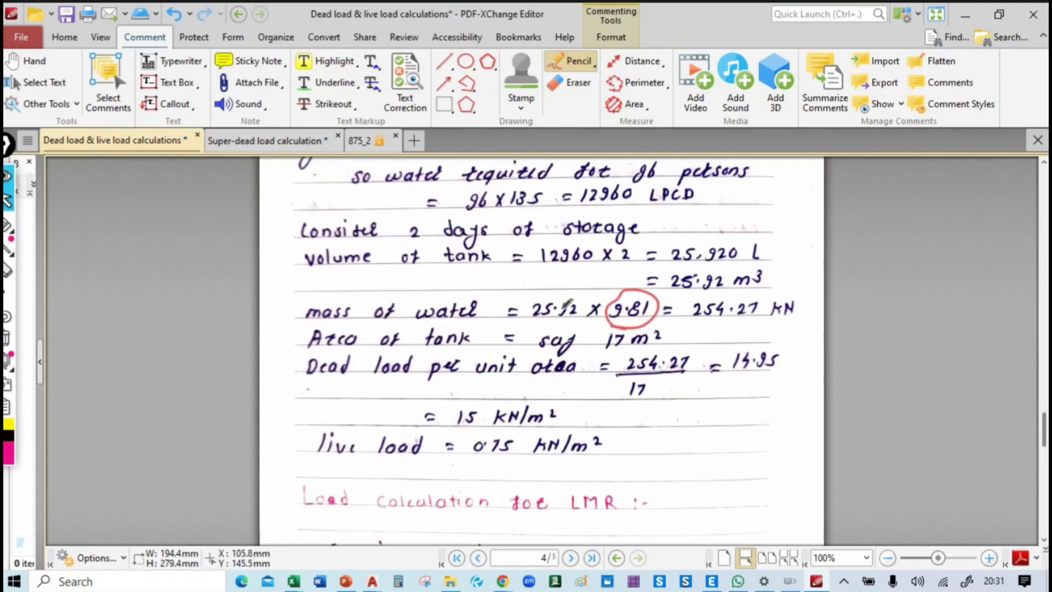
mouse_move(522, 306)
left_mouse_down()
mouse_move(575, 282)
mouse_move(527, 319)
left_mouse_up()
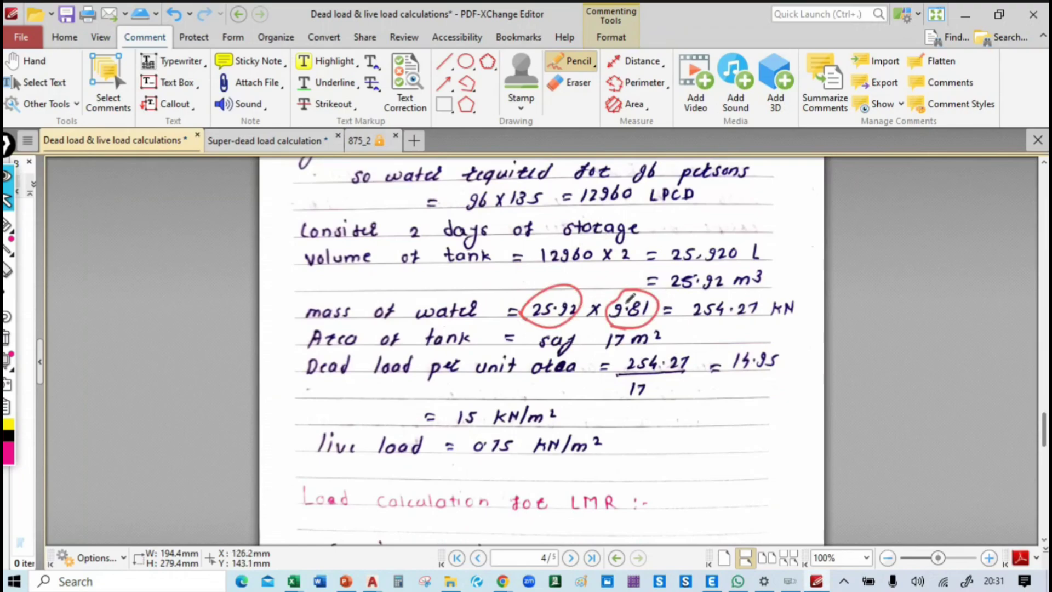
scroll(710, 328, "up", 1)
mouse_move(663, 324)
left_mouse_down()
mouse_move(746, 320)
mouse_move(675, 299)
mouse_move(664, 320)
left_mouse_up()
mouse_move(767, 270)
left_mouse_down()
mouse_move(746, 267)
mouse_move(729, 299)
mouse_move(816, 293)
left_mouse_up()
mouse_move(786, 271)
left_mouse_down()
mouse_move(797, 282)
mouse_move(824, 263)
left_mouse_up()
Step: Circle and tick the 2 days of storage and the 96 × 135 water requirement, and underline 12960 LPCD
scroll(563, 304, "up", 1)
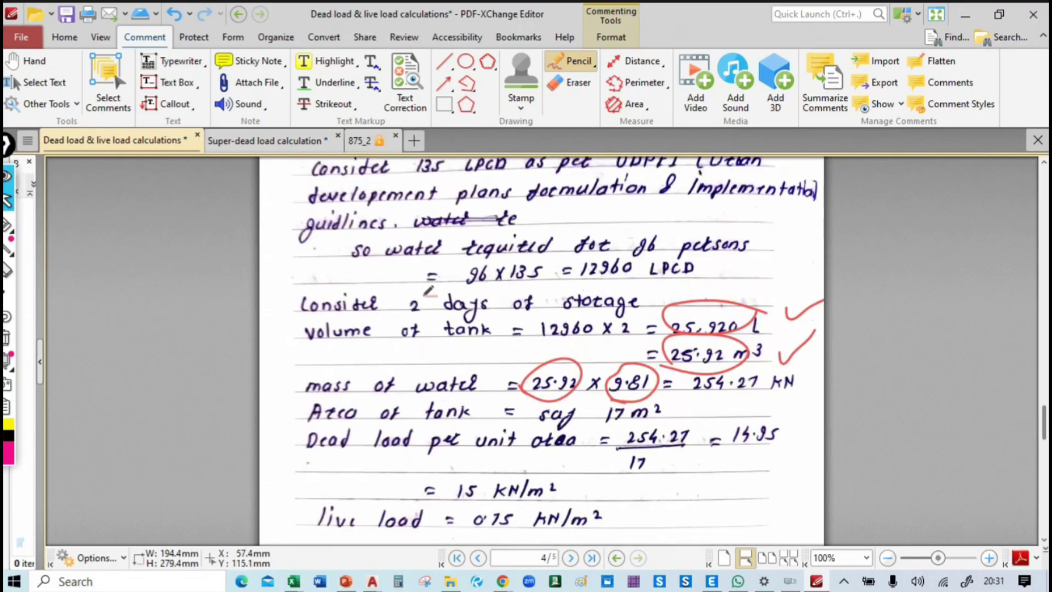
left_click_drag(406, 310, 435, 297)
left_click_drag(378, 284, 398, 270)
scroll(460, 284, "up", 1)
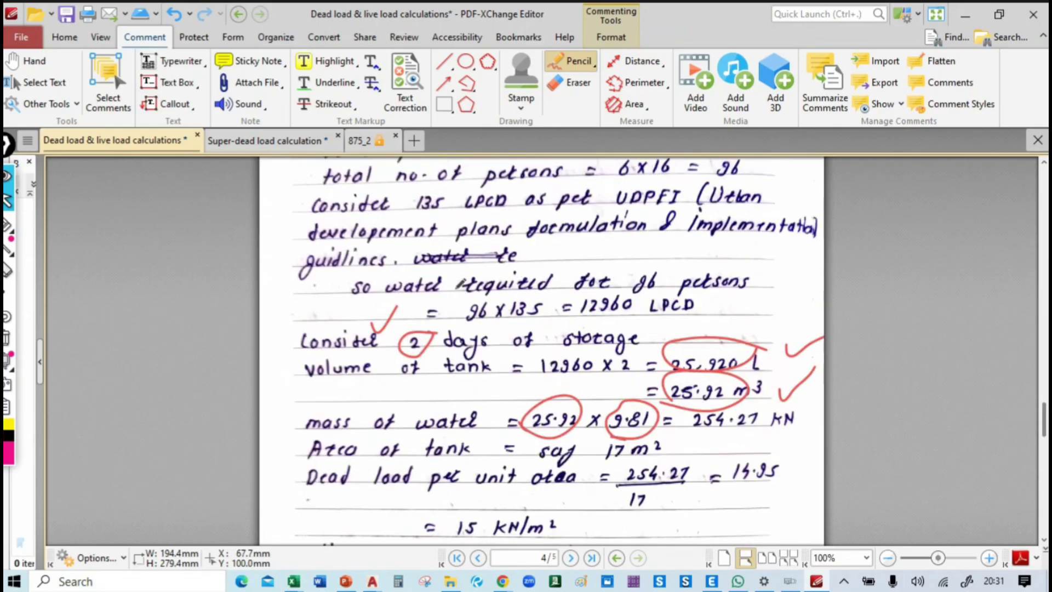
scroll(658, 274, "up", 1)
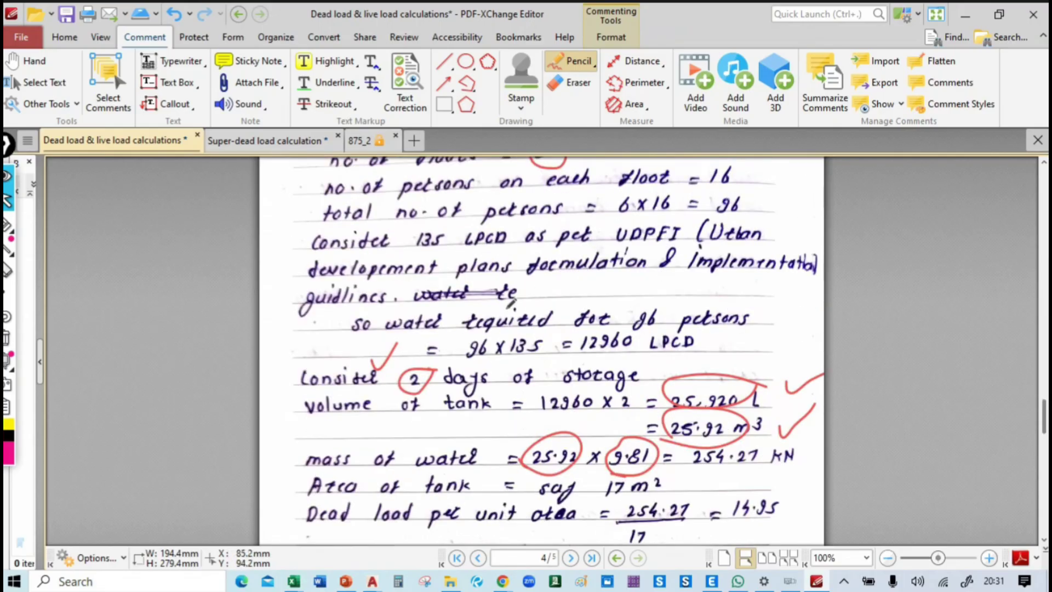
mouse_move(526, 326)
left_mouse_down()
mouse_move(548, 342)
mouse_move(515, 323)
left_mouse_up()
left_click_drag(547, 285, 592, 281)
mouse_move(472, 327)
left_mouse_down()
mouse_move(494, 341)
mouse_move(474, 329)
left_mouse_up()
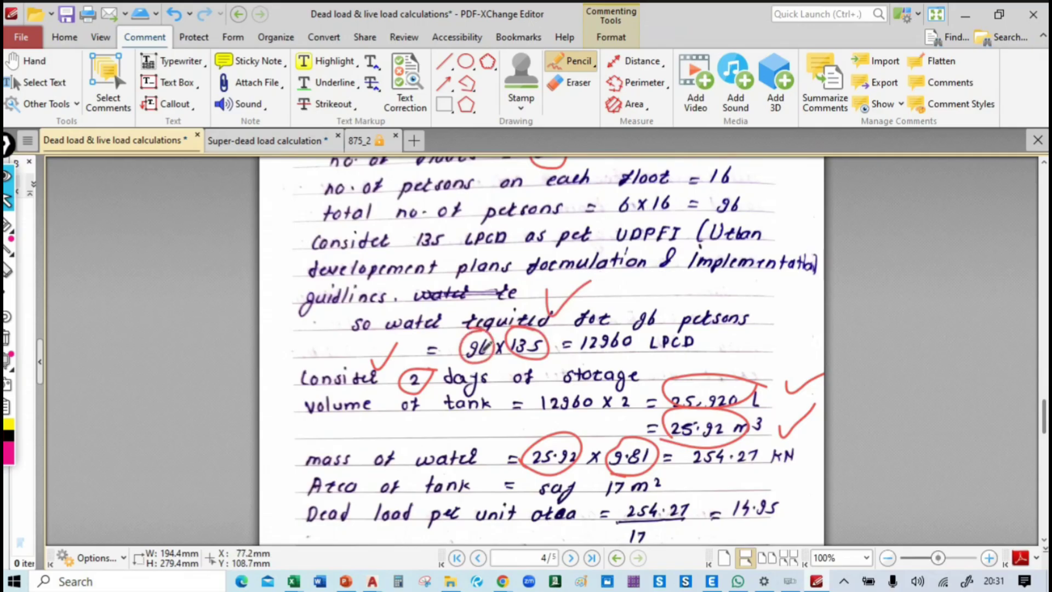
left_click_drag(575, 356, 705, 346)
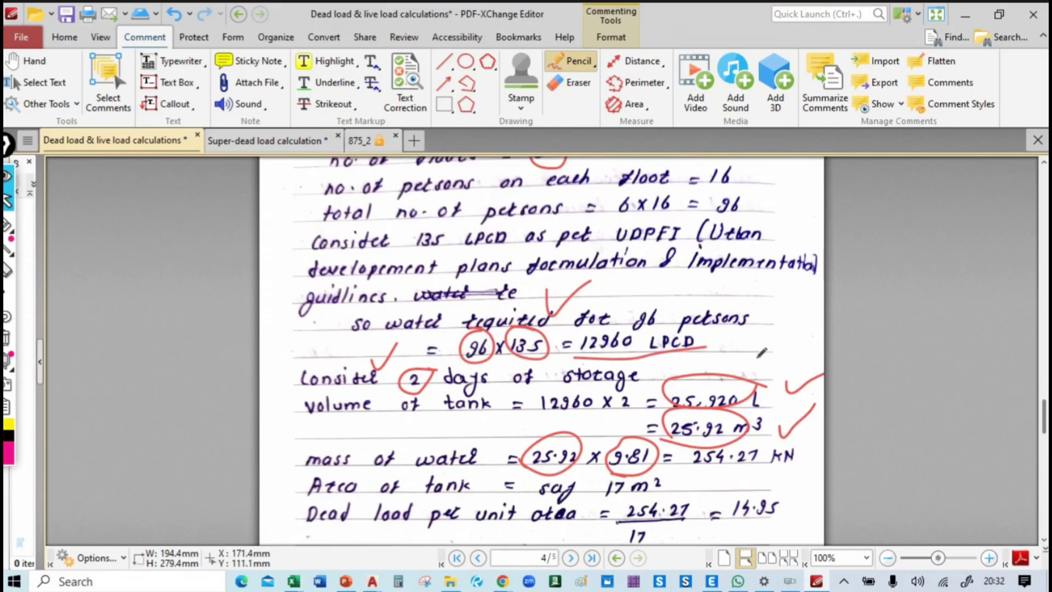
Step: Circle the 16 persons per floor and the total of 96, and underline 6 × 16 and the UDPFI reference
scroll(761, 352, "up", 3)
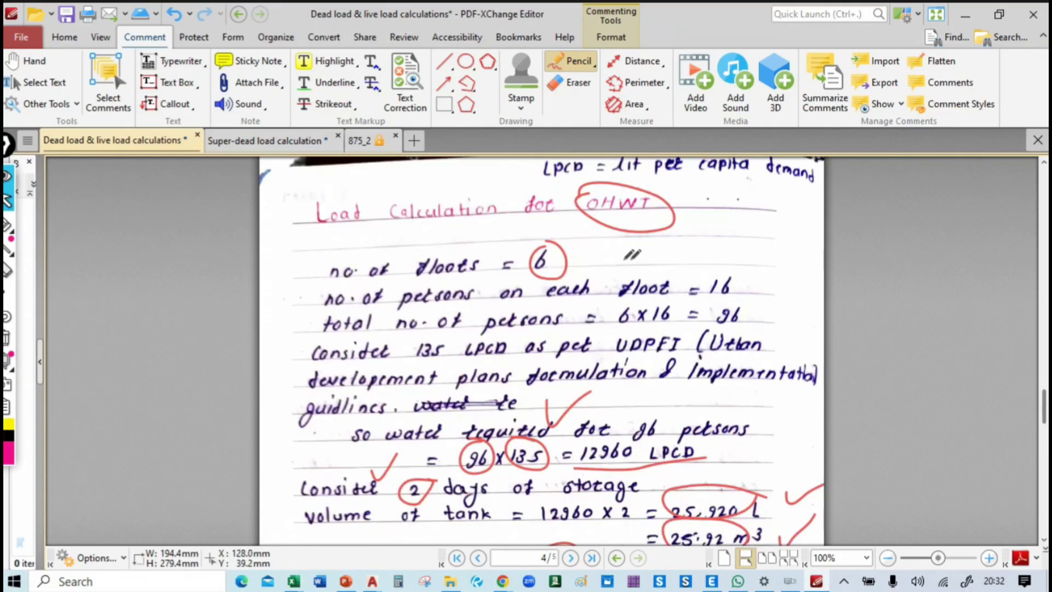
left_click_drag(724, 267, 735, 281)
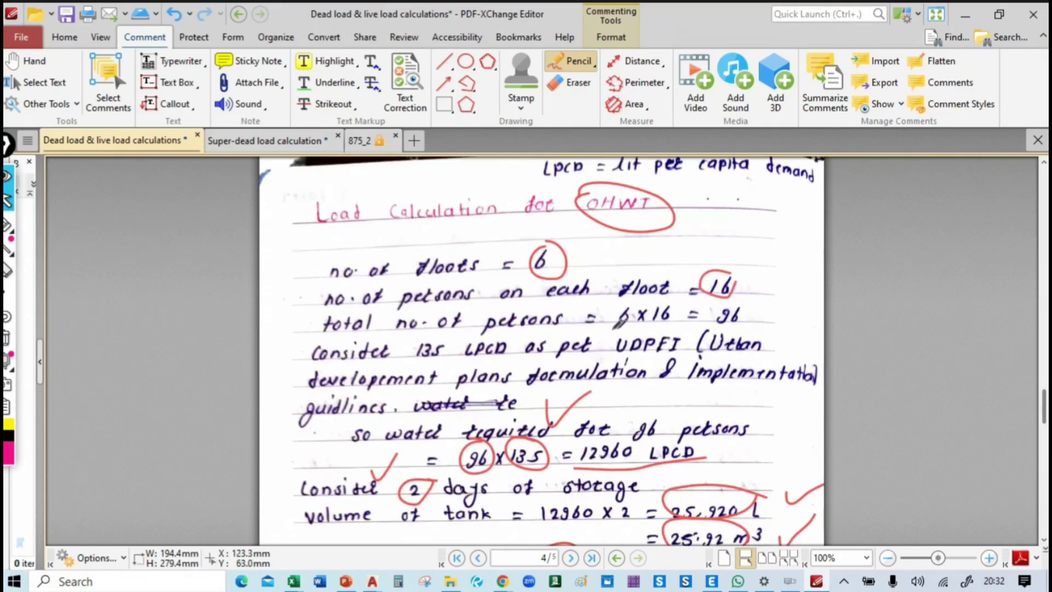
left_click_drag(619, 328, 688, 329)
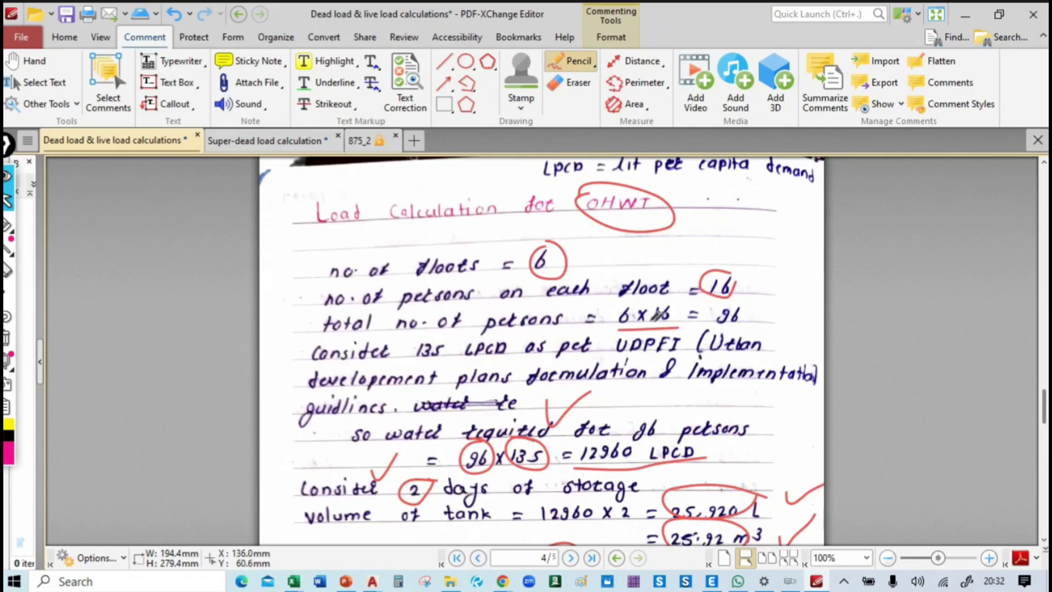
mouse_move(758, 304)
left_mouse_down()
mouse_move(706, 324)
mouse_move(770, 315)
left_mouse_up()
scroll(770, 314, "down", 2)
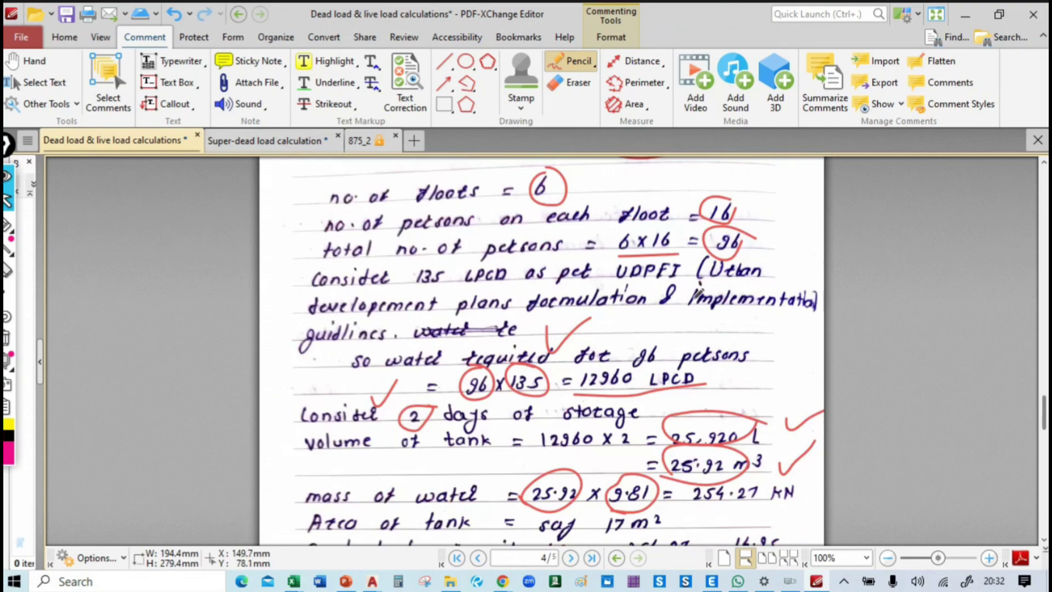
left_click_drag(603, 284, 706, 282)
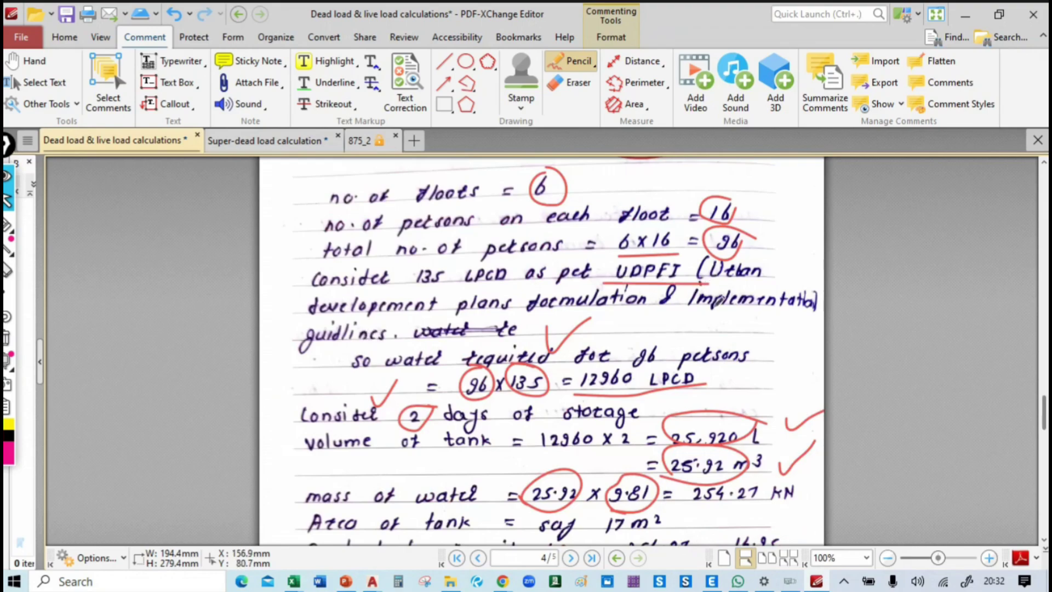
Step: Circle the 254.27 kN mass of water and add a tick beside it
scroll(728, 313, "down", 5)
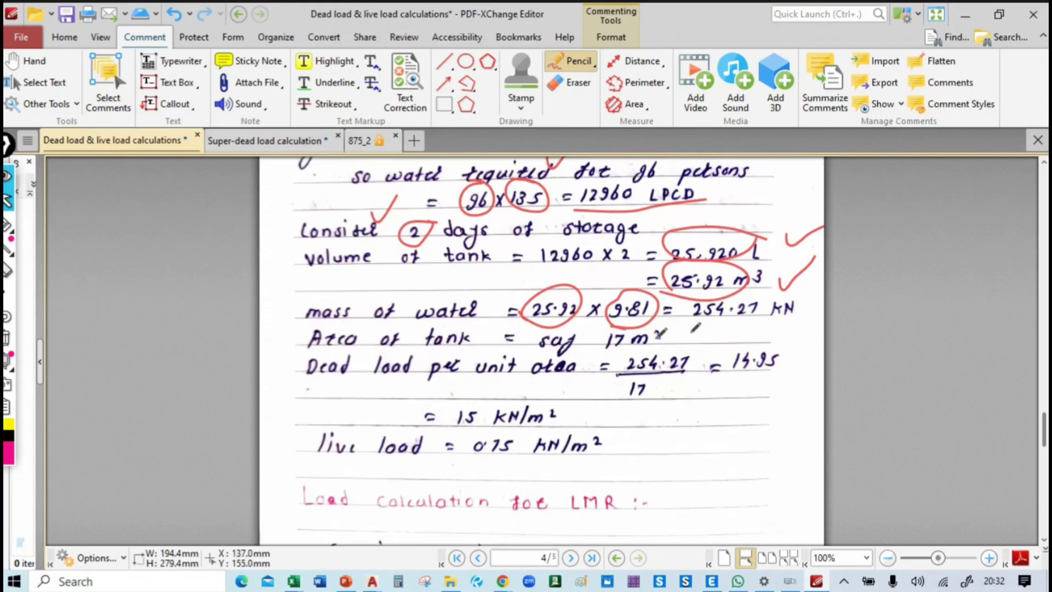
mouse_move(695, 324)
left_mouse_down()
mouse_move(745, 326)
mouse_move(767, 313)
mouse_move(679, 304)
mouse_move(755, 319)
left_mouse_up()
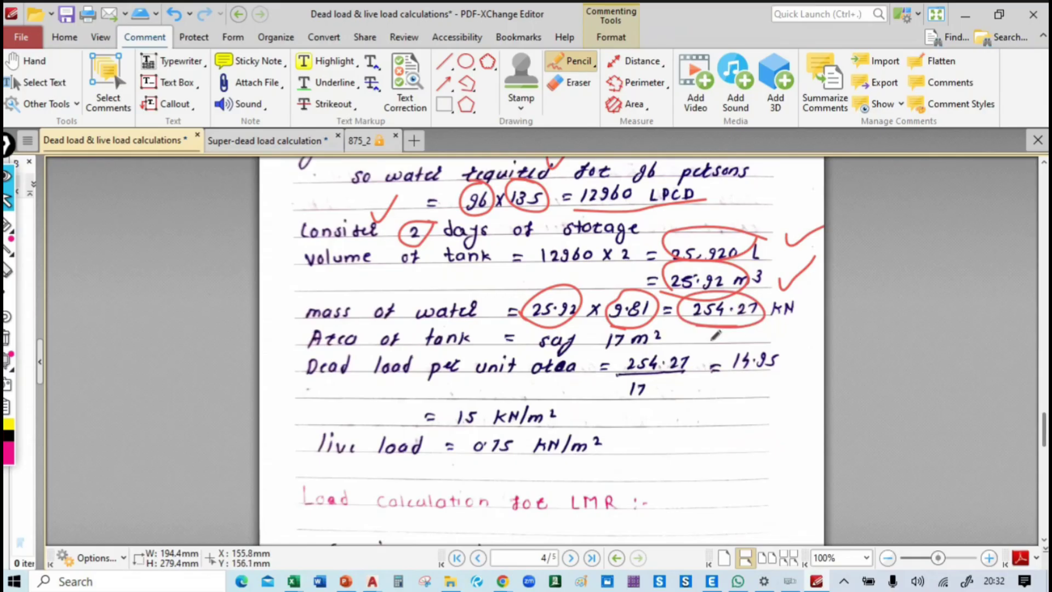
left_click_drag(731, 319, 737, 321)
left_click_drag(804, 309, 824, 301)
Step: Switch to the G+3 Residential building drawing in AutoCAD and examine the staircase bay between grids D and E
key("alt+Tab")
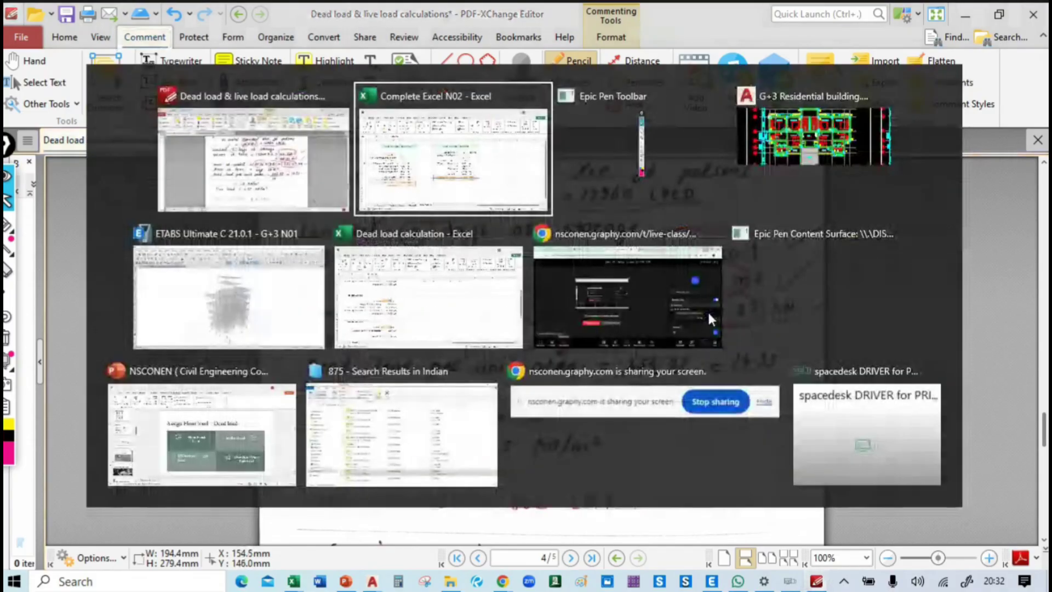
left_click(826, 120)
middle_click_drag(445, 150, 455, 229)
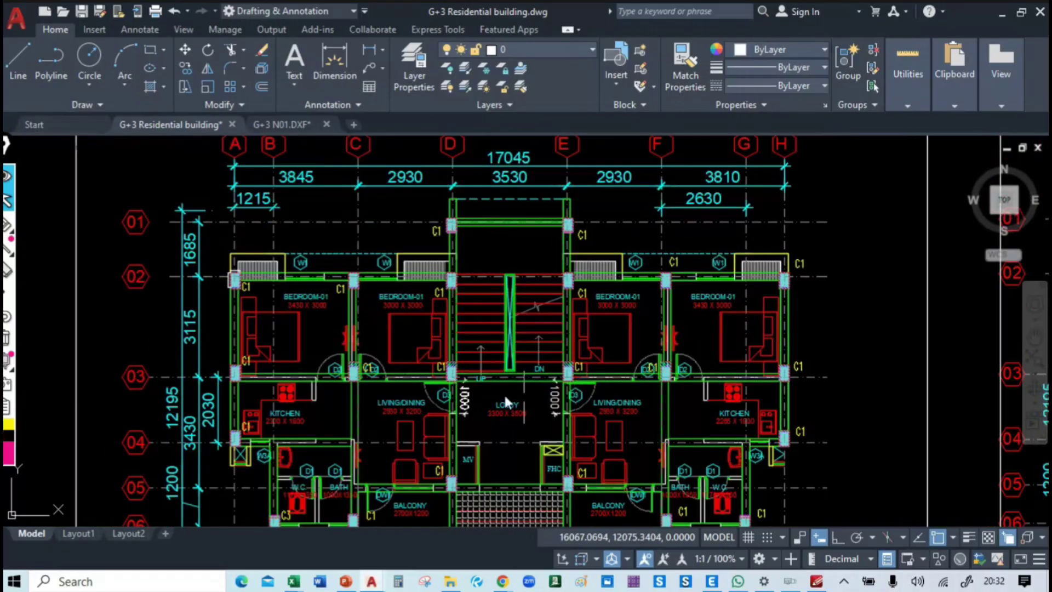
scroll(495, 318, "up", 3)
middle_click_drag(462, 289, 457, 275)
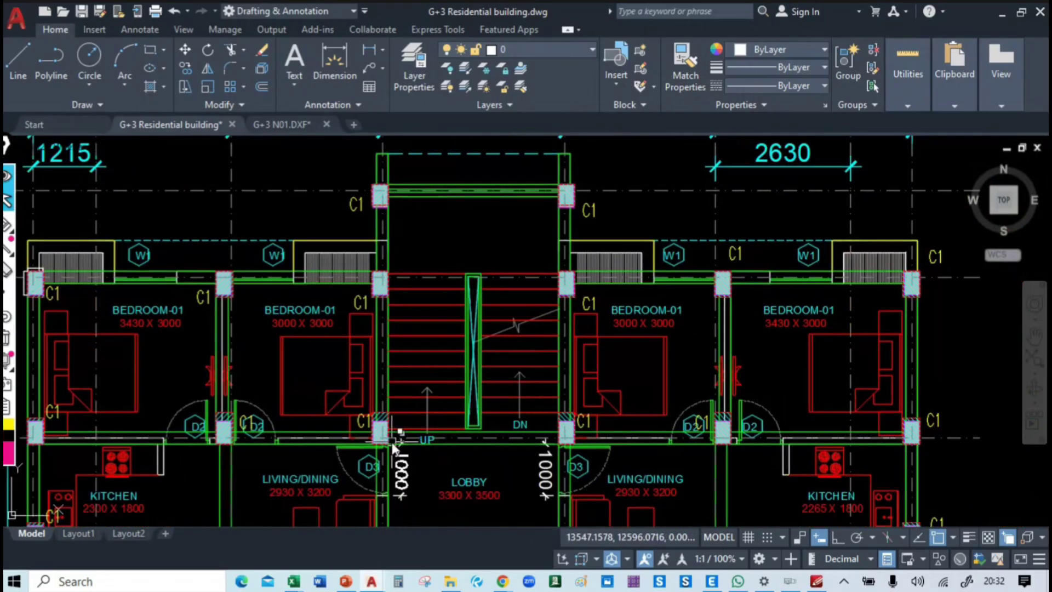
left_click(335, 58)
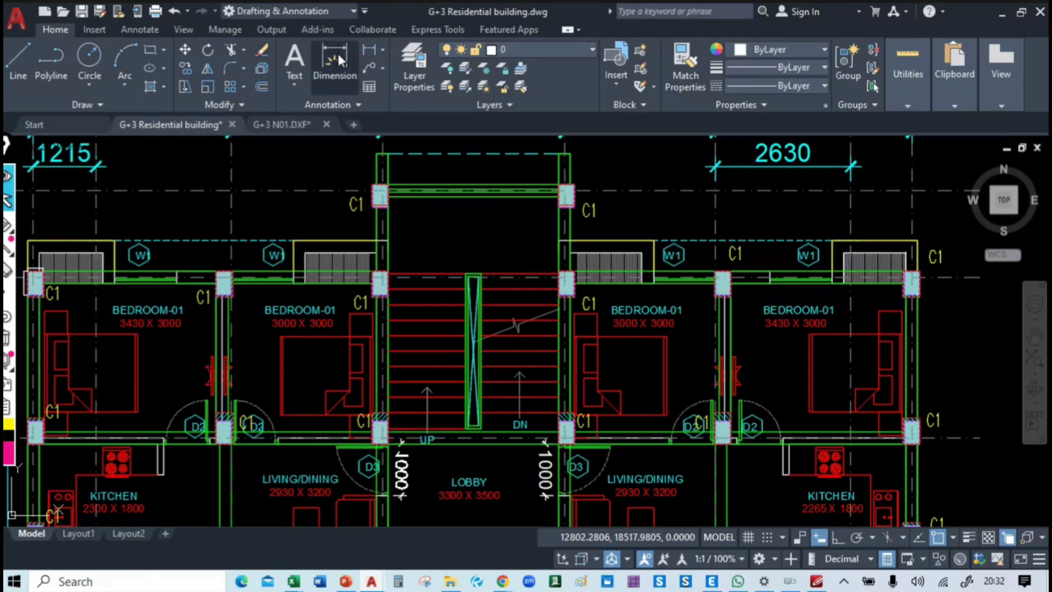
middle_click_drag(408, 212, 419, 201)
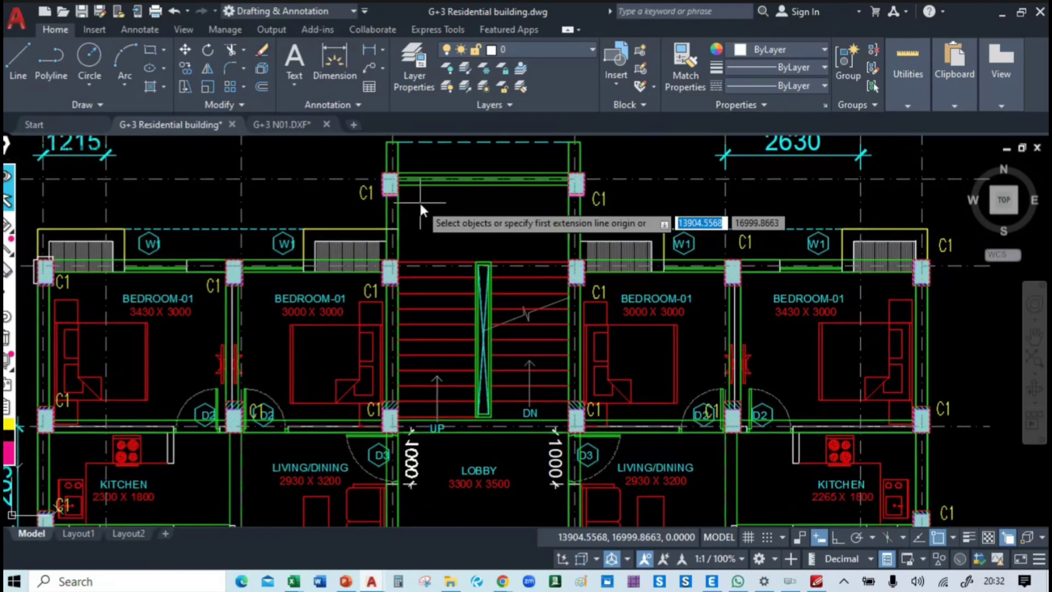
Step: Switch to ETABS and show the plan view of the TERRACE story
key("alt+Tab")
key("alt+Tab")
key("alt+Tab")
key("alt+Tab")
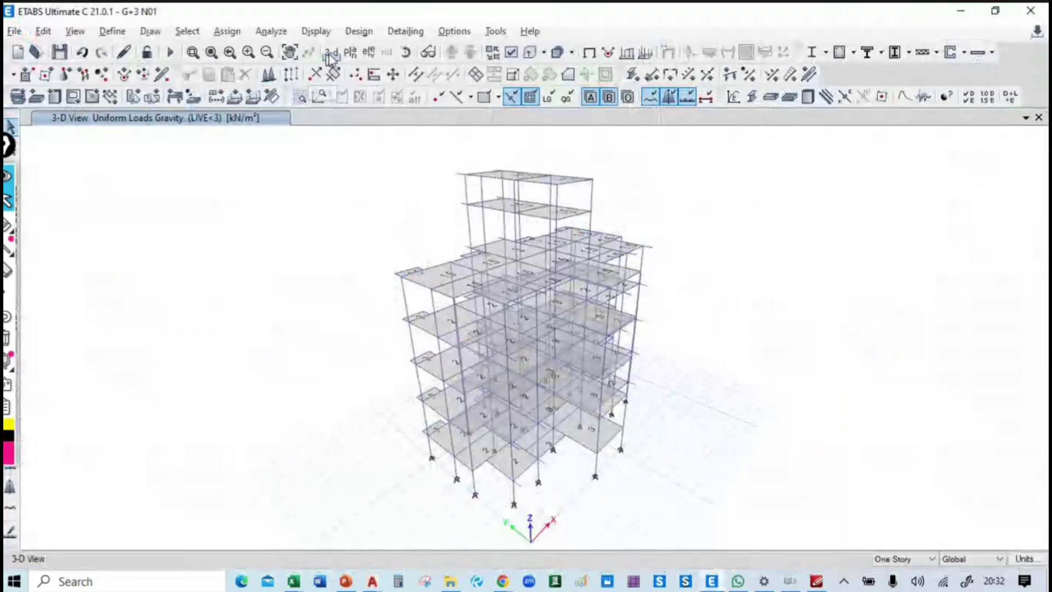
left_click(350, 52)
left_click(164, 258)
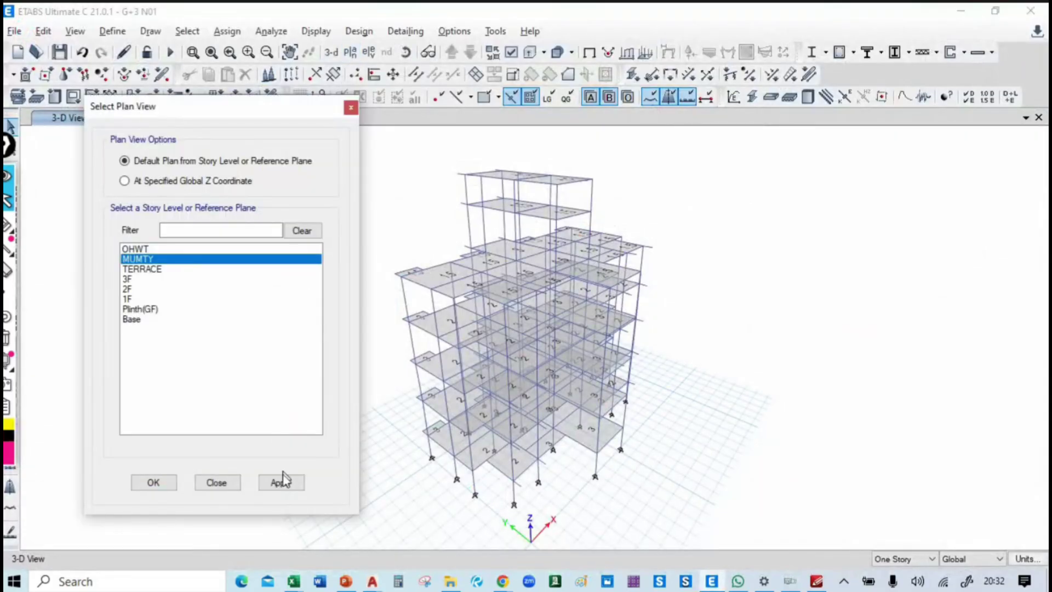
left_click(172, 269)
left_click(280, 482)
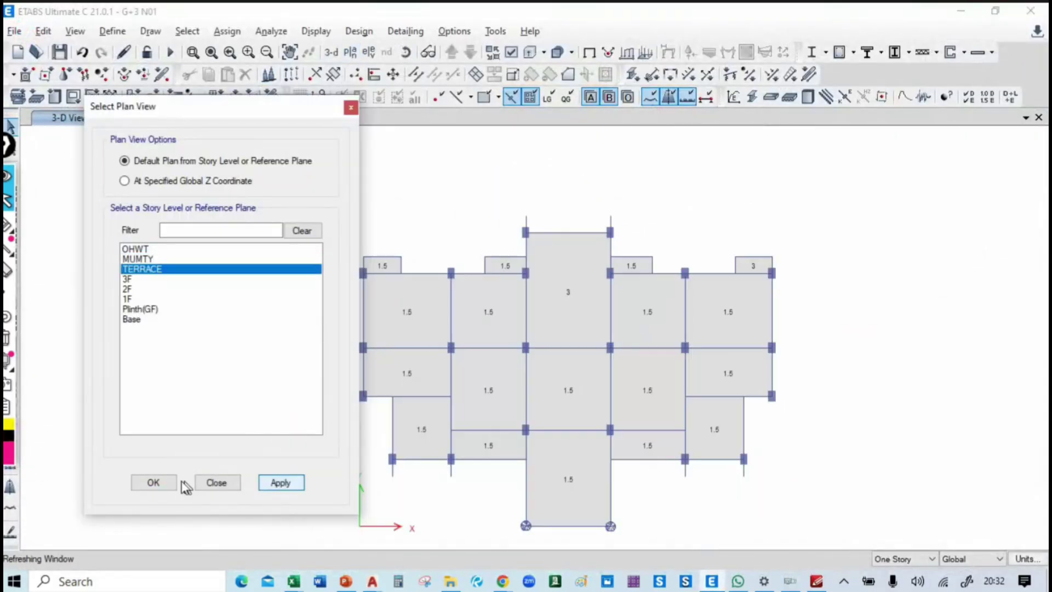
left_click(216, 482)
Step: Draw dimension lines along the length and width of the central staircase slab on the terrace plan
scroll(587, 318, "up", 3)
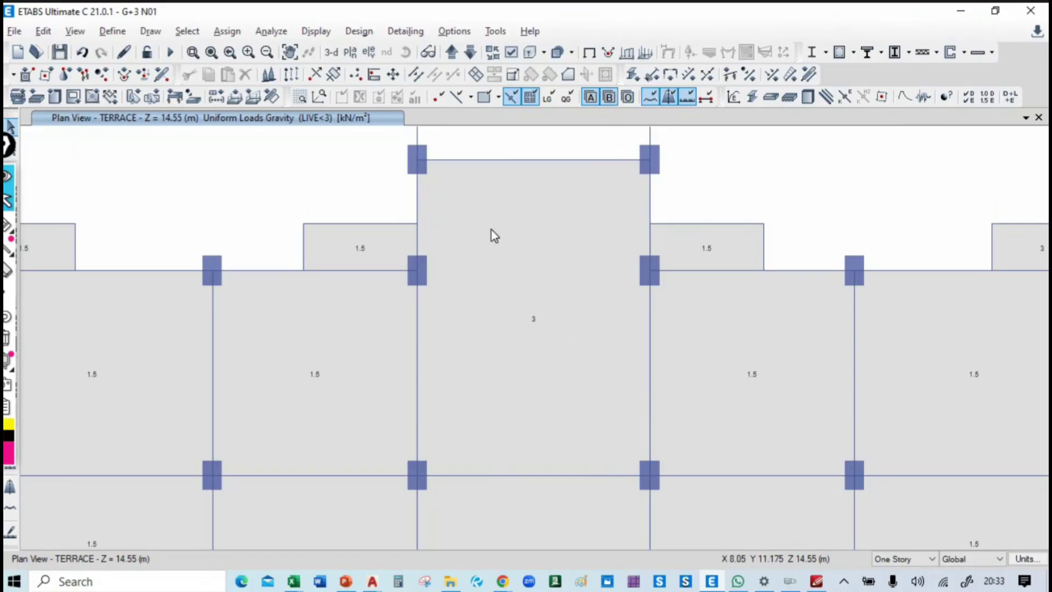
middle_click_drag(491, 229, 496, 251)
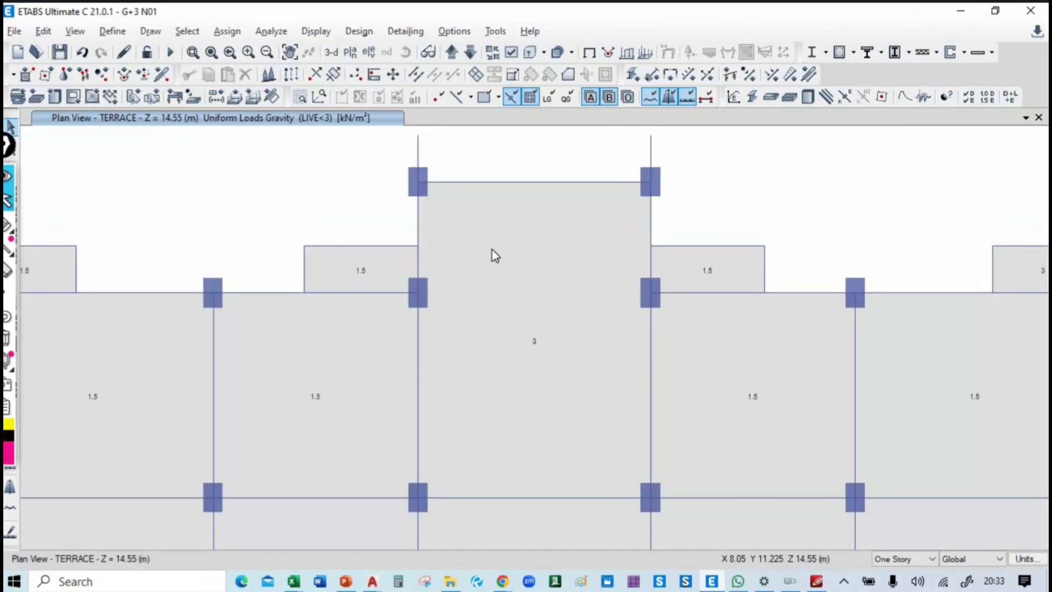
left_click(158, 35)
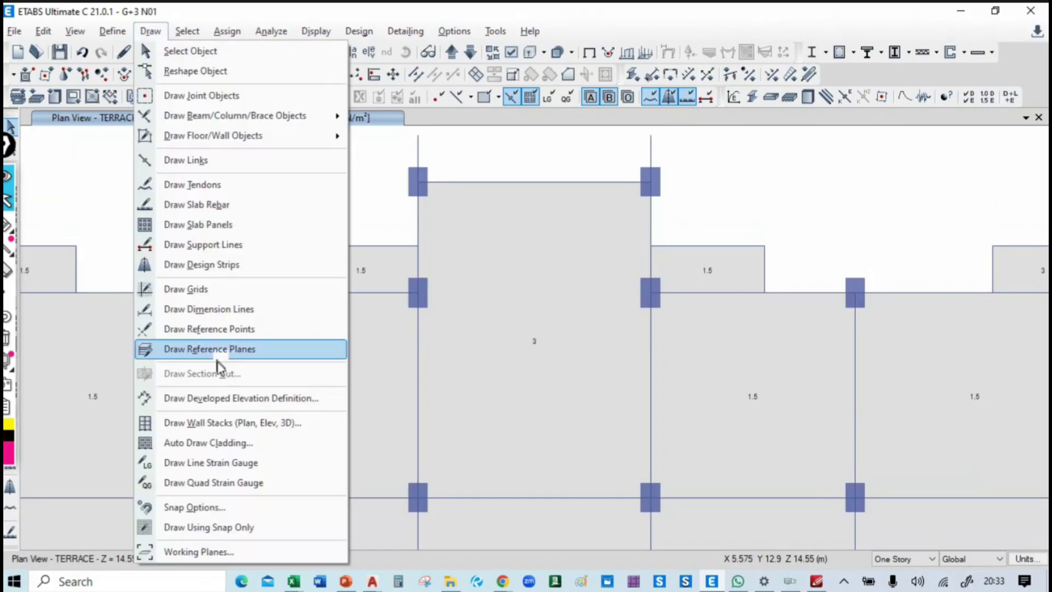
left_click(224, 308)
left_click_drag(499, 134, 144, 155)
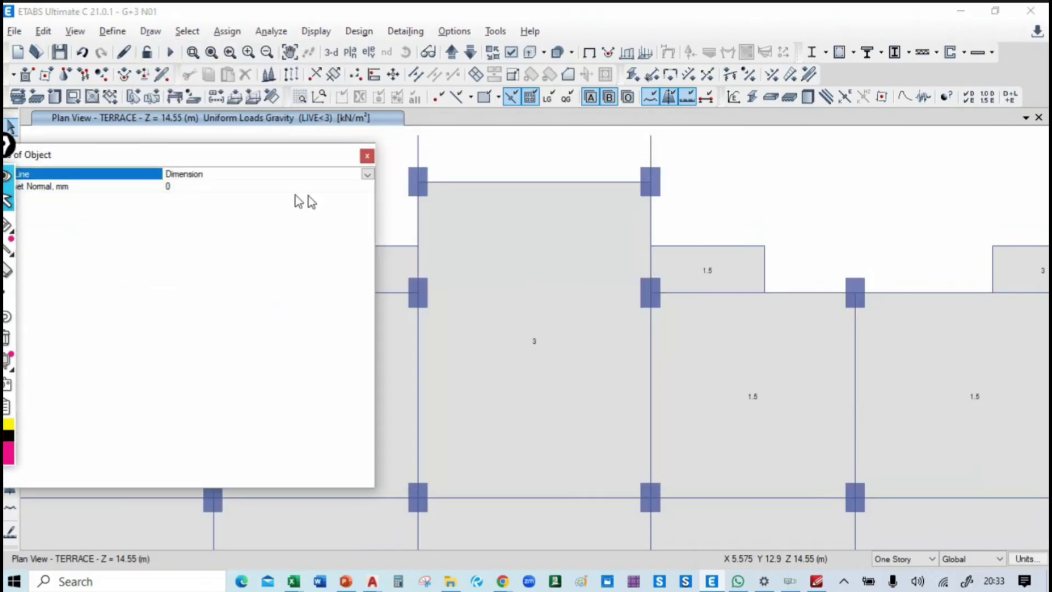
left_click(418, 181)
left_click(418, 497)
left_click(441, 480)
left_click(418, 498)
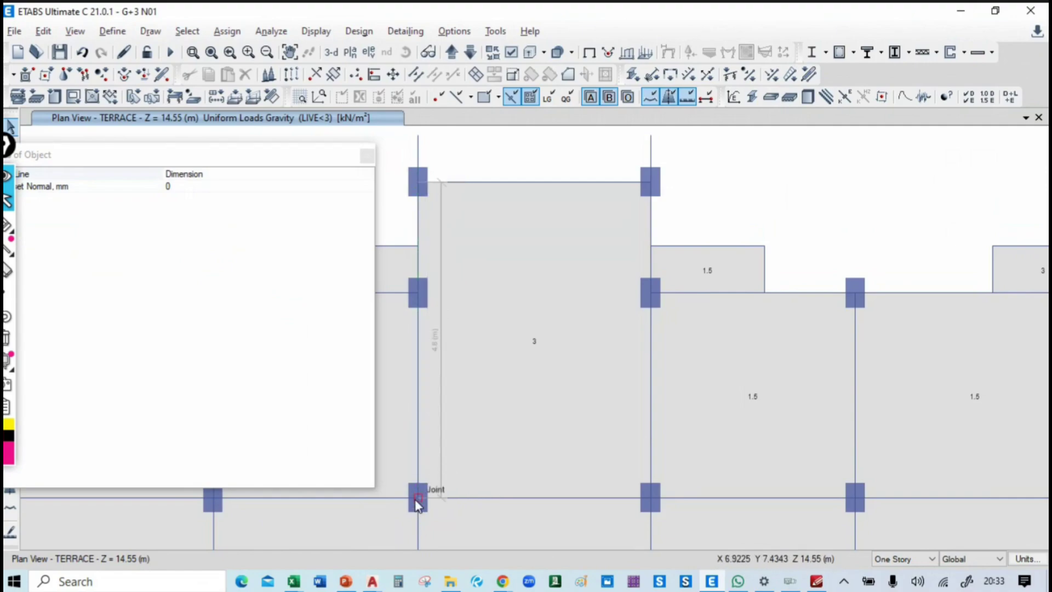
left_click(645, 498)
left_click(639, 459)
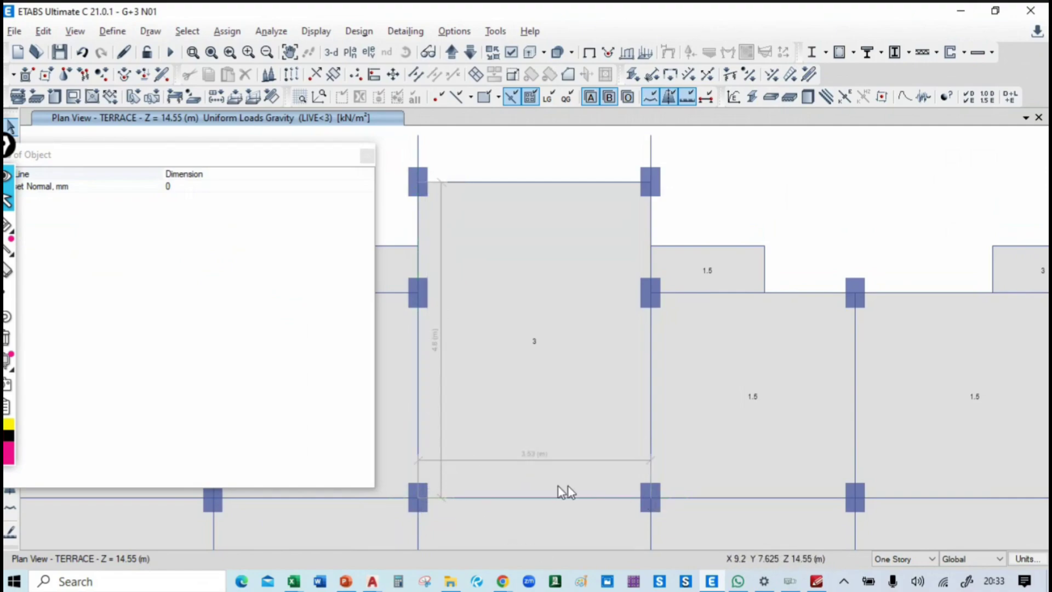
left_click(366, 158)
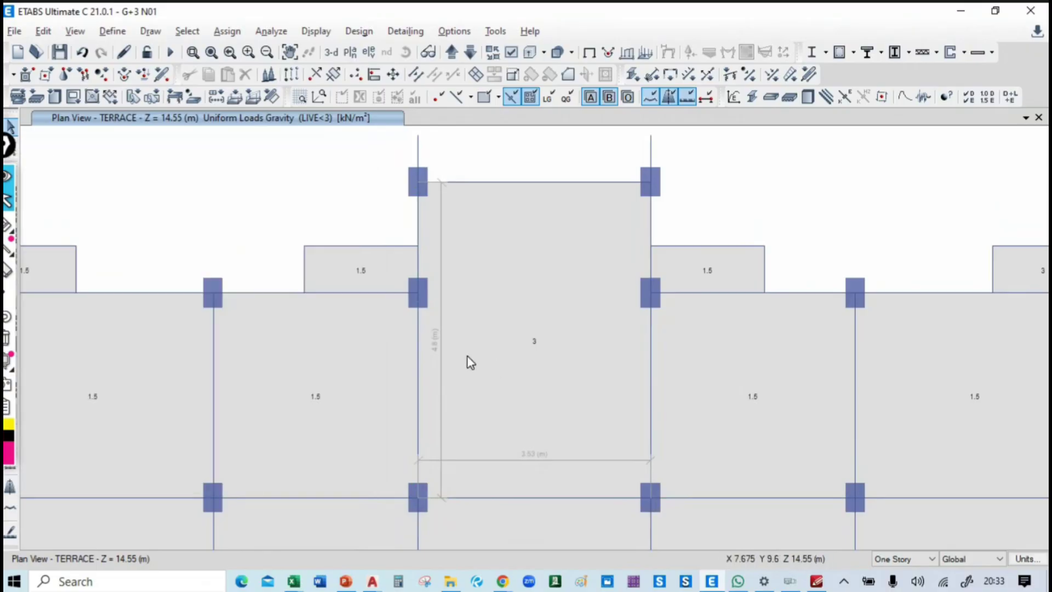
Step: Set both the maximum and minimum graphic font size to 12 points in the graphics preferences
left_click(454, 30)
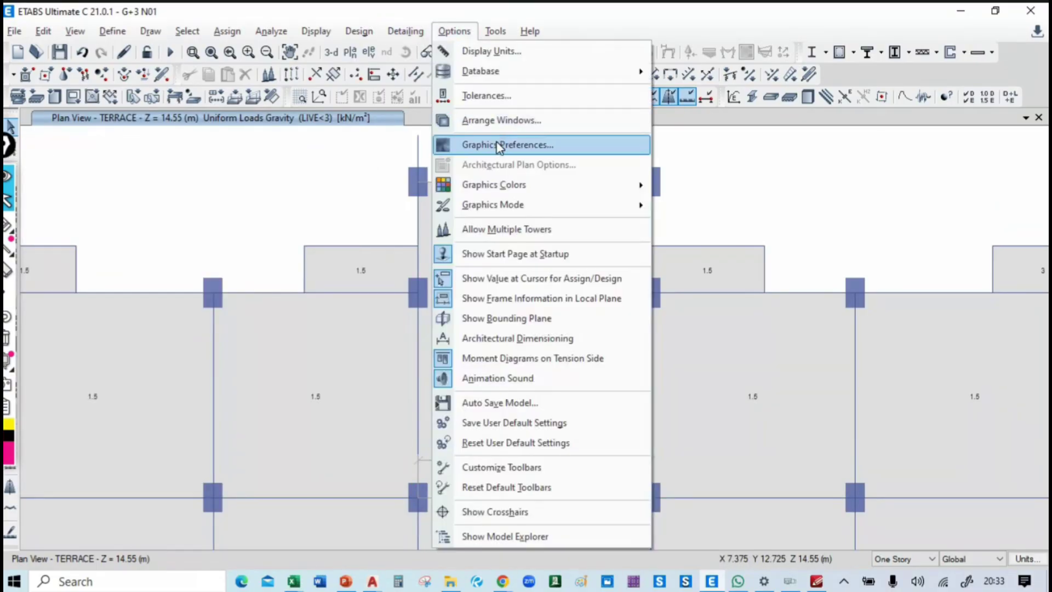
left_click(492, 144)
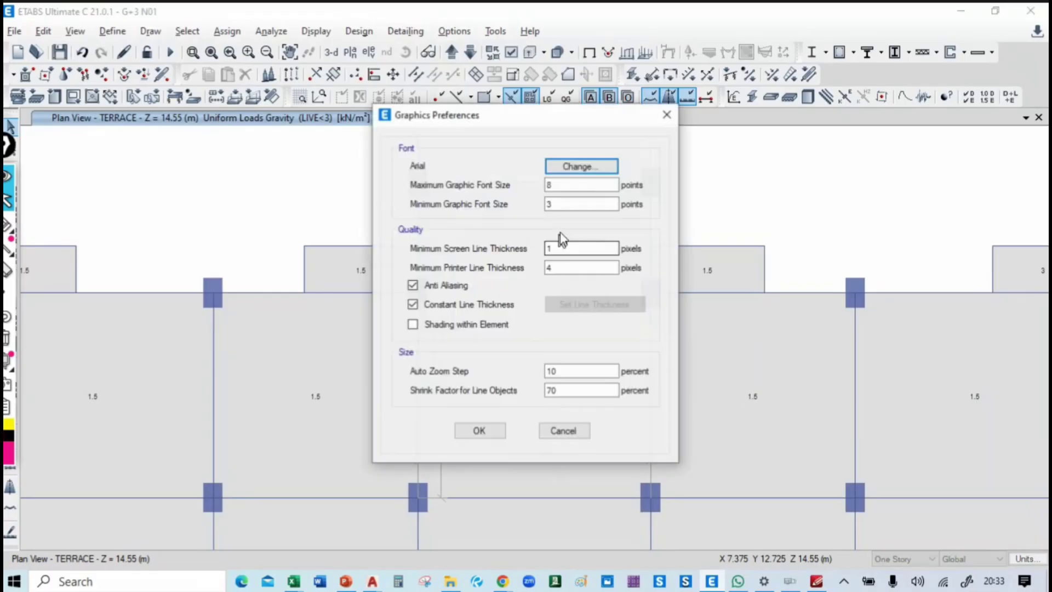
key("Tab")
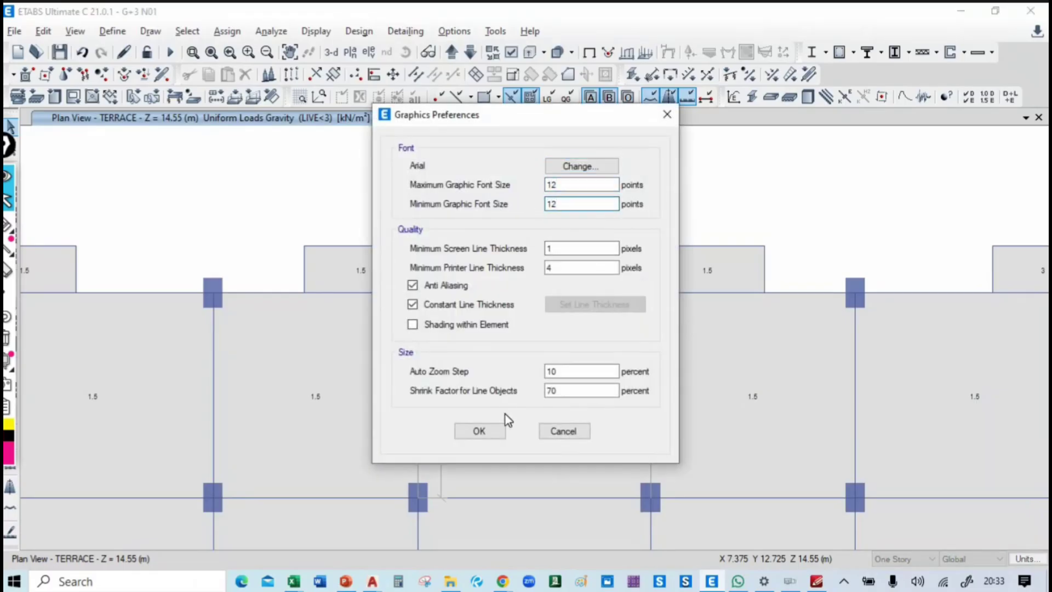
left_click(498, 430)
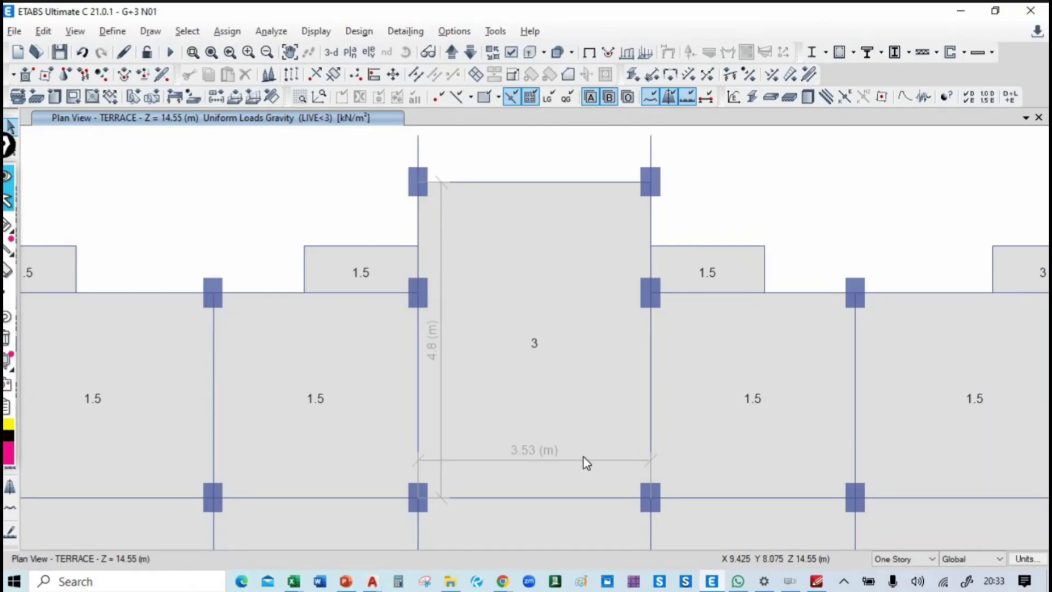
Step: Open Calculator and multiply 4.8 by 3.53 to get the water tank area
key("alt")
left_click(394, 585)
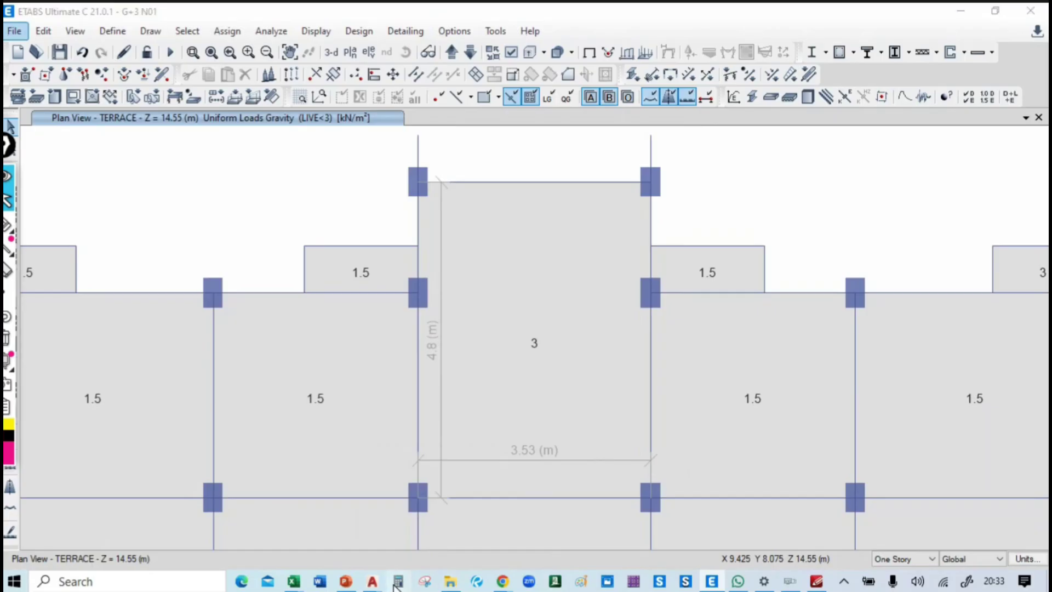
left_click_drag(784, 132, 157, 102)
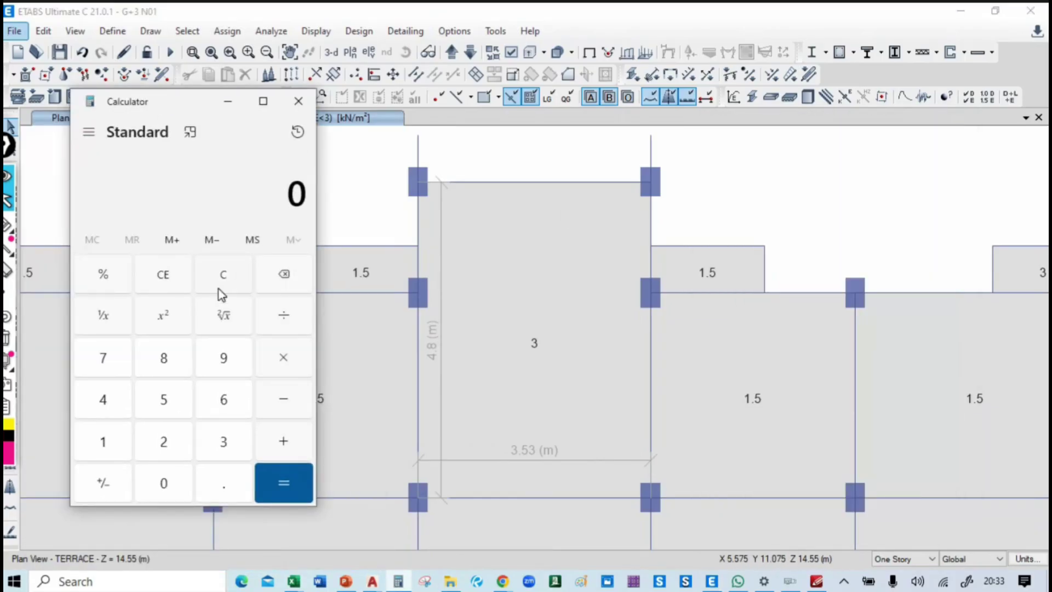
type("4.8")
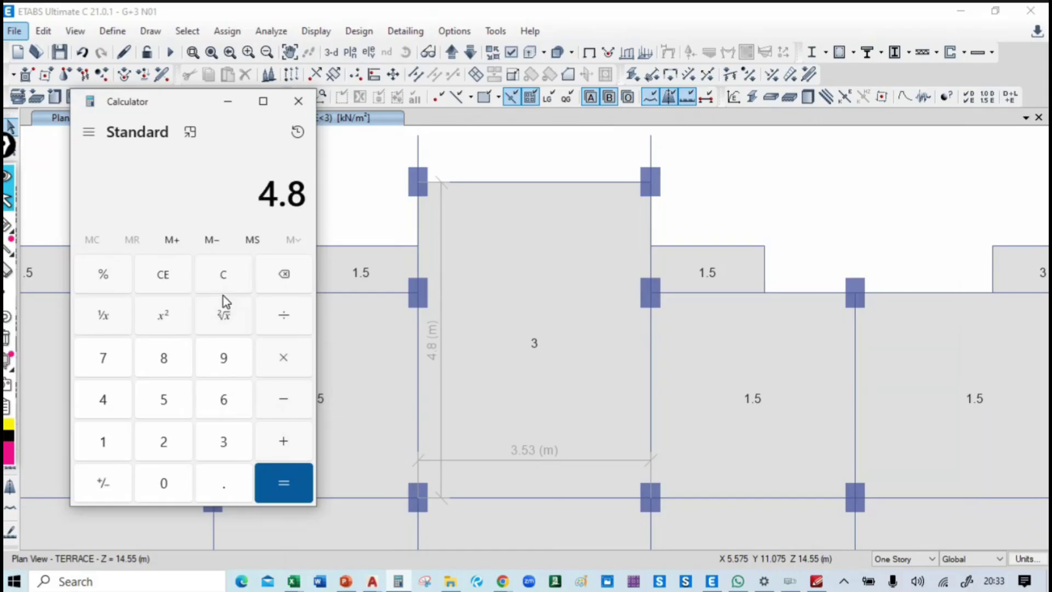
type("*3.53")
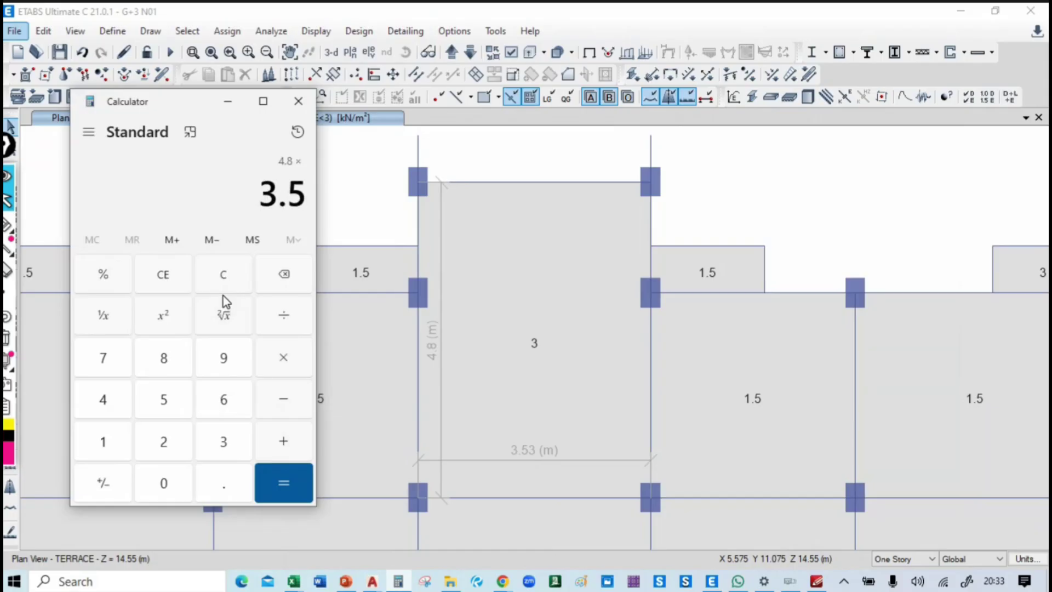
key("Return")
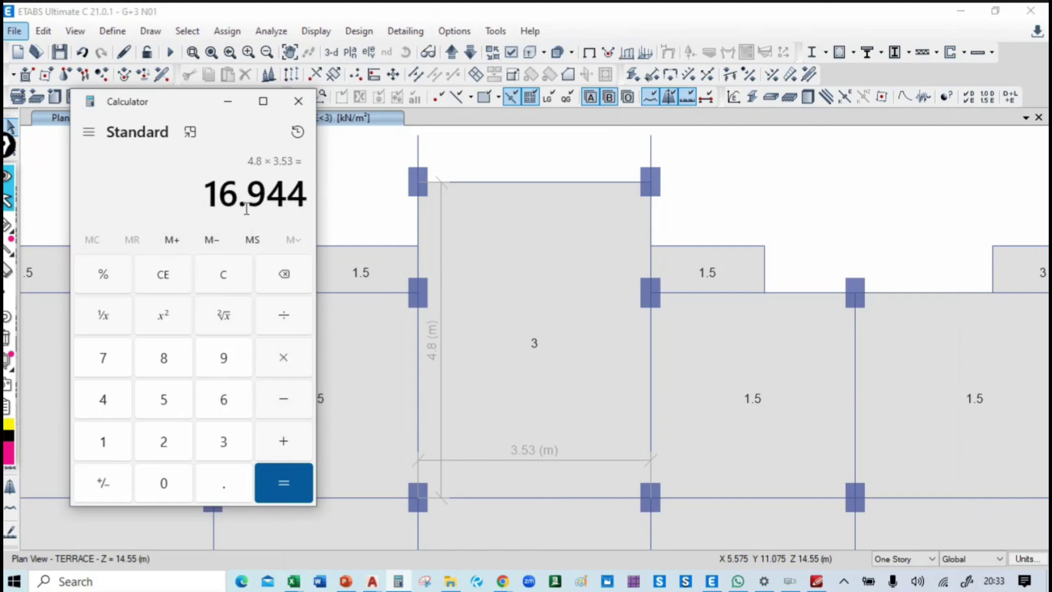
Step: Switch to the Complete Excel N02 workbook and set the total area of the water tank to 16.944 m2
left_click(294, 581)
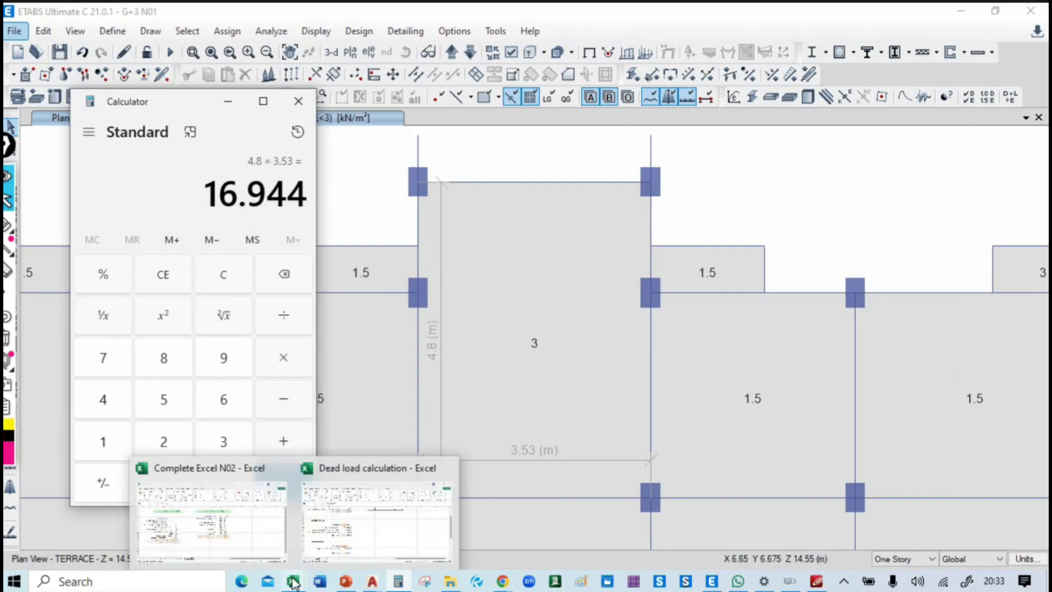
left_click(260, 517)
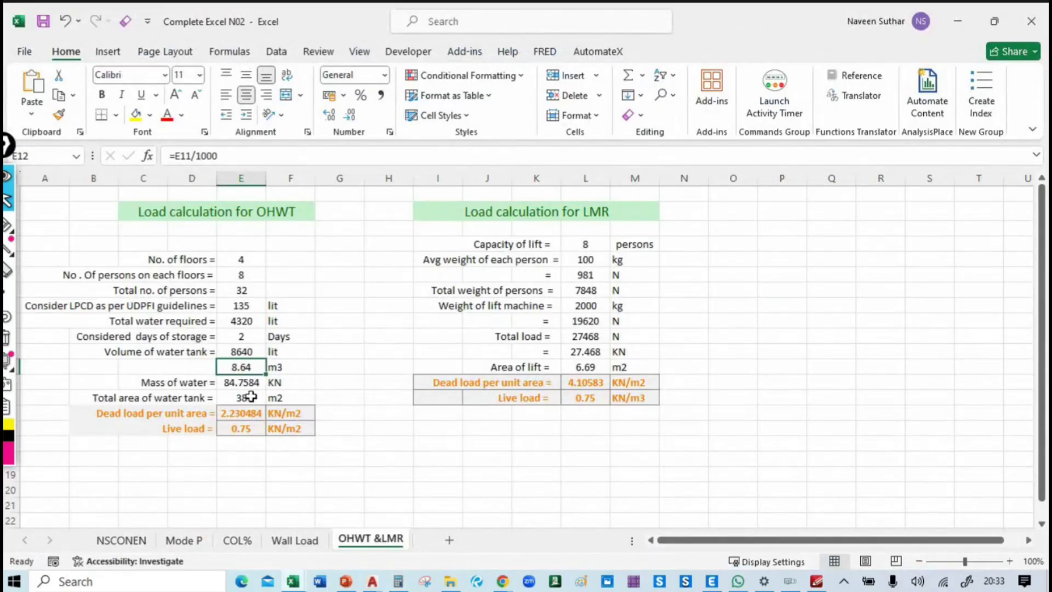
left_click(250, 396)
type("16")
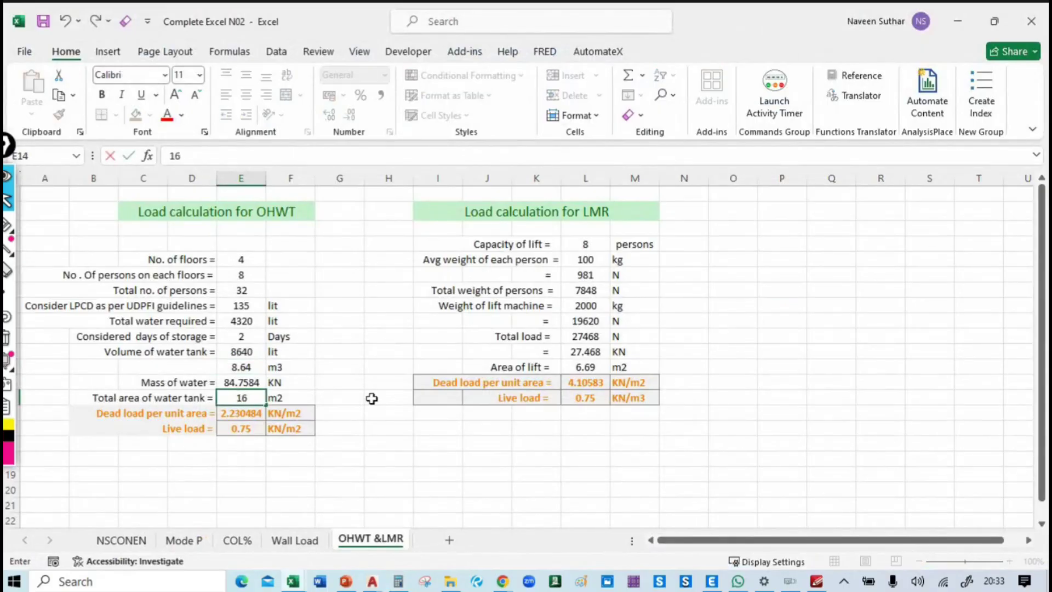
type(".944")
key("Return")
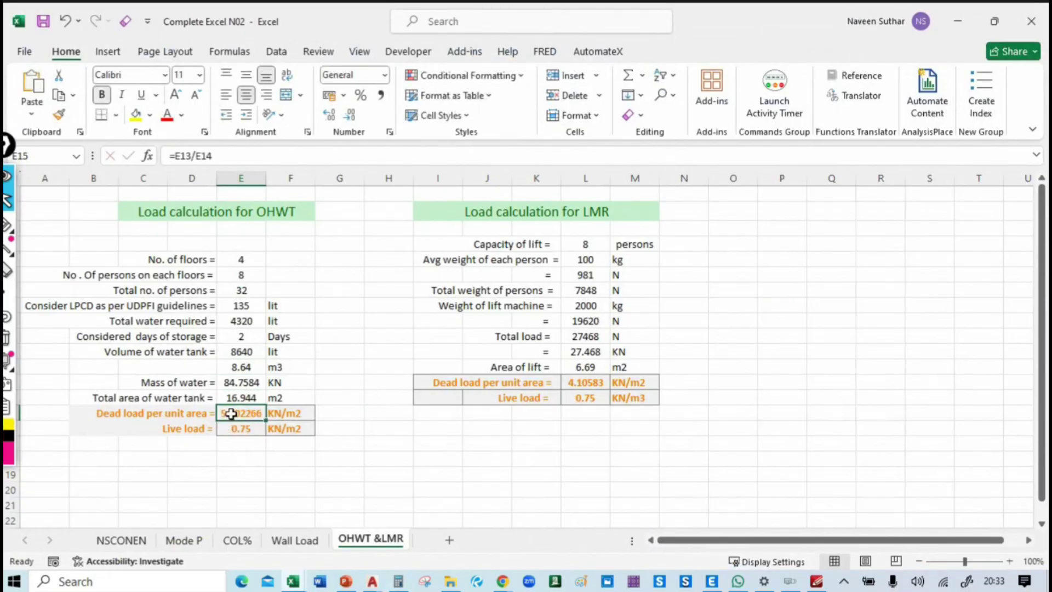
Step: Switch back to ETABS and move the plan view up to the OHWT story
key("alt+Tab")
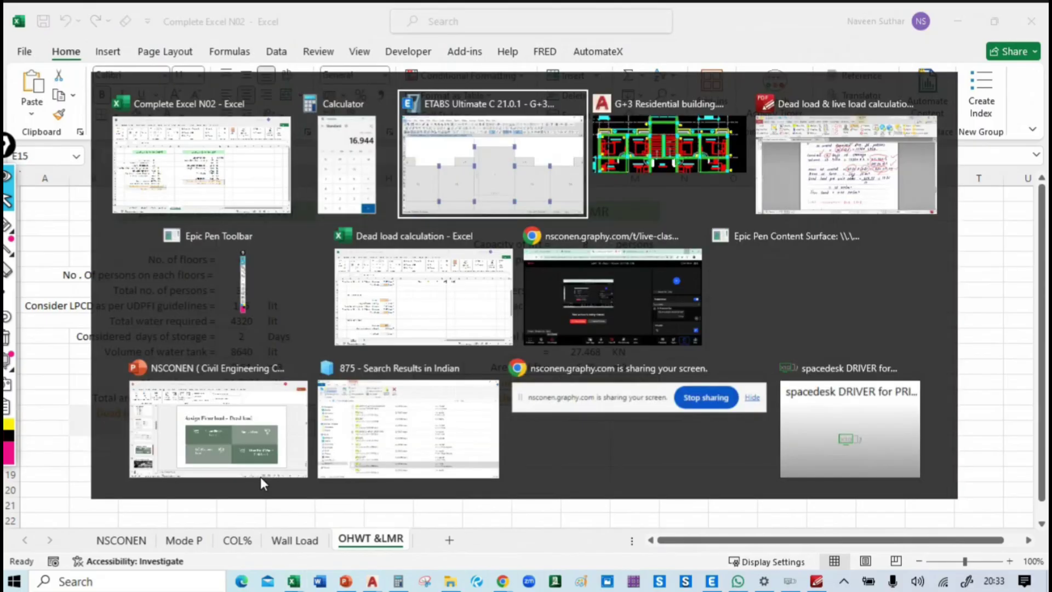
left_click(439, 145)
left_click(451, 52)
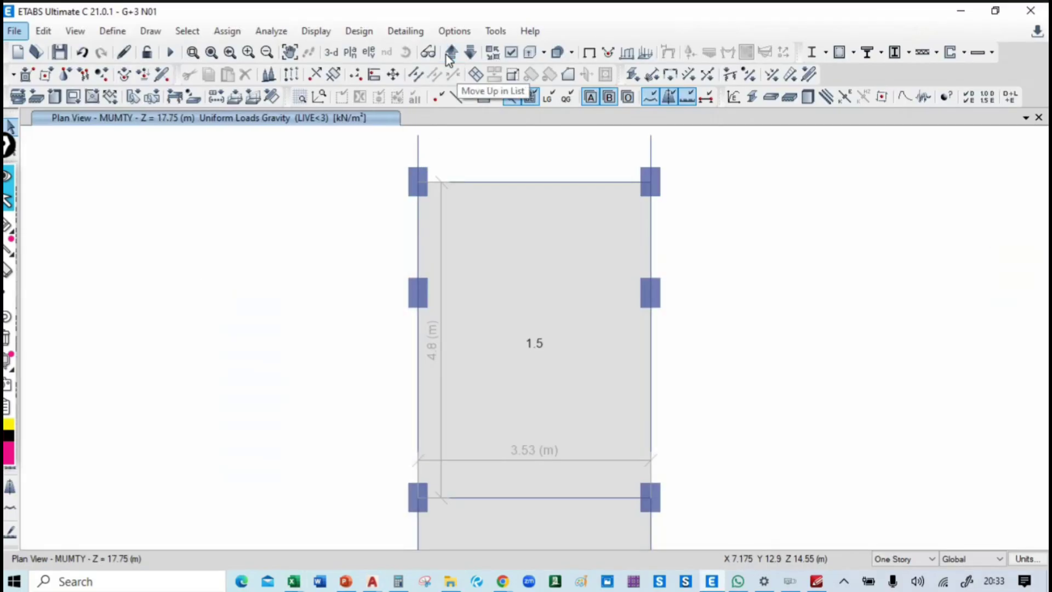
left_click(452, 52)
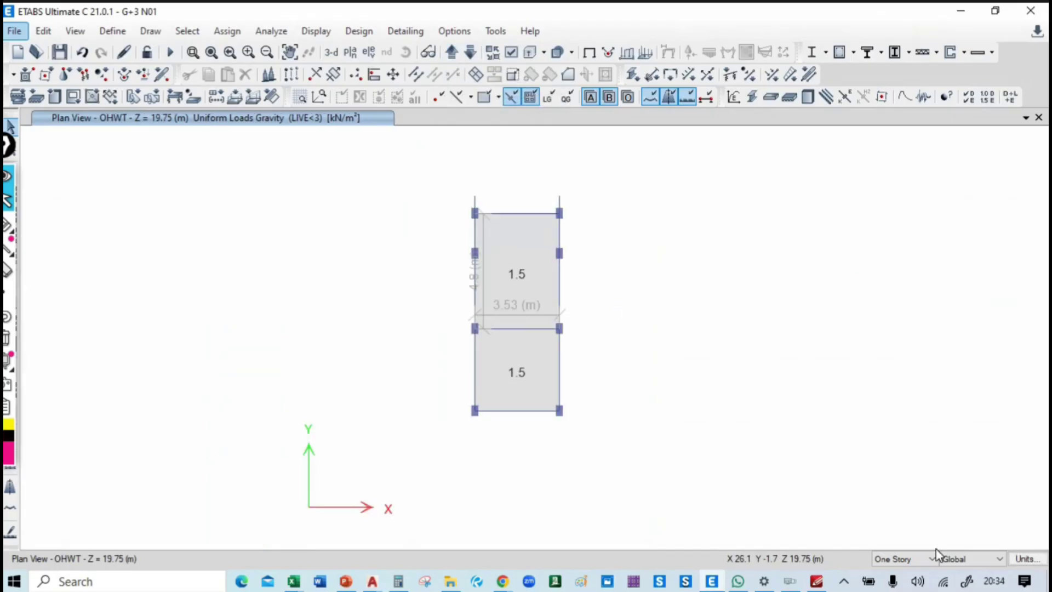
left_click(606, 362)
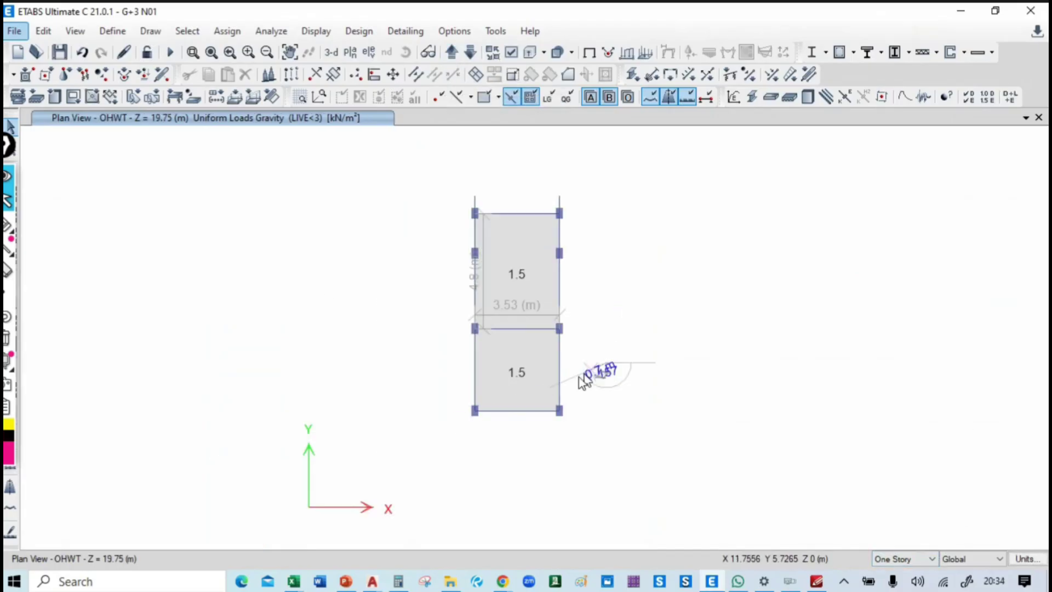
key("Escape")
Step: Delete the lower slab panel on the OHWT plan together with its surrounding beams and columns
left_click_drag(570, 357, 439, 428)
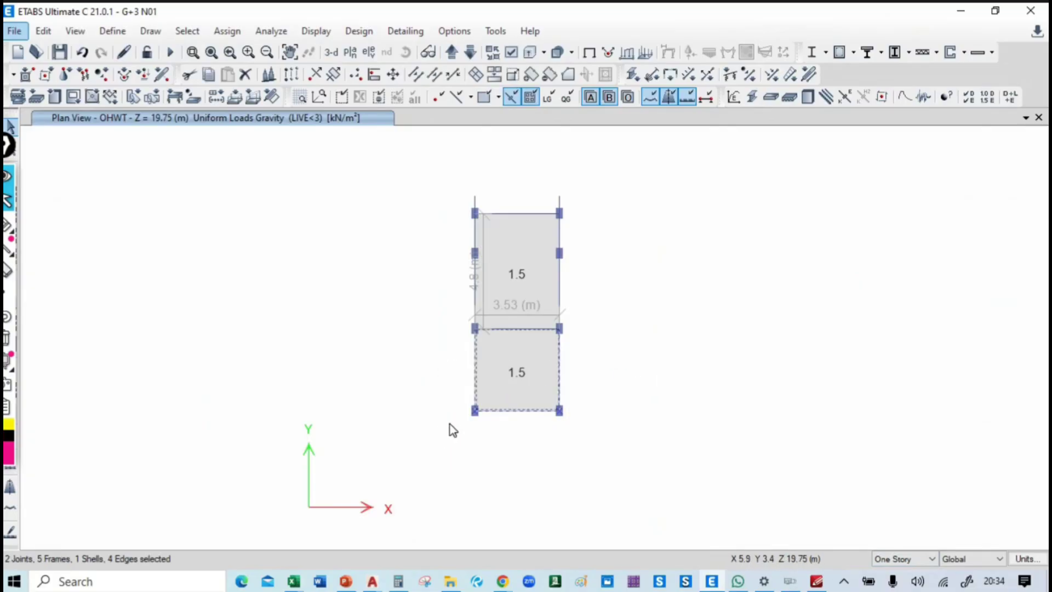
left_click(107, 31)
left_click(107, 36)
left_click(108, 35)
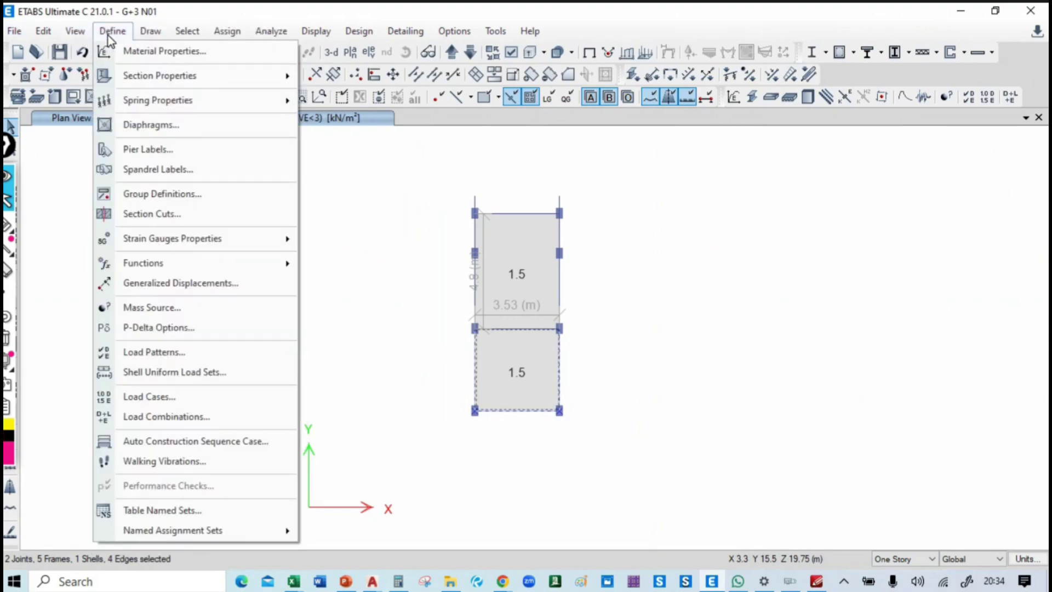
left_click(107, 35)
left_click(43, 30)
left_click(104, 126)
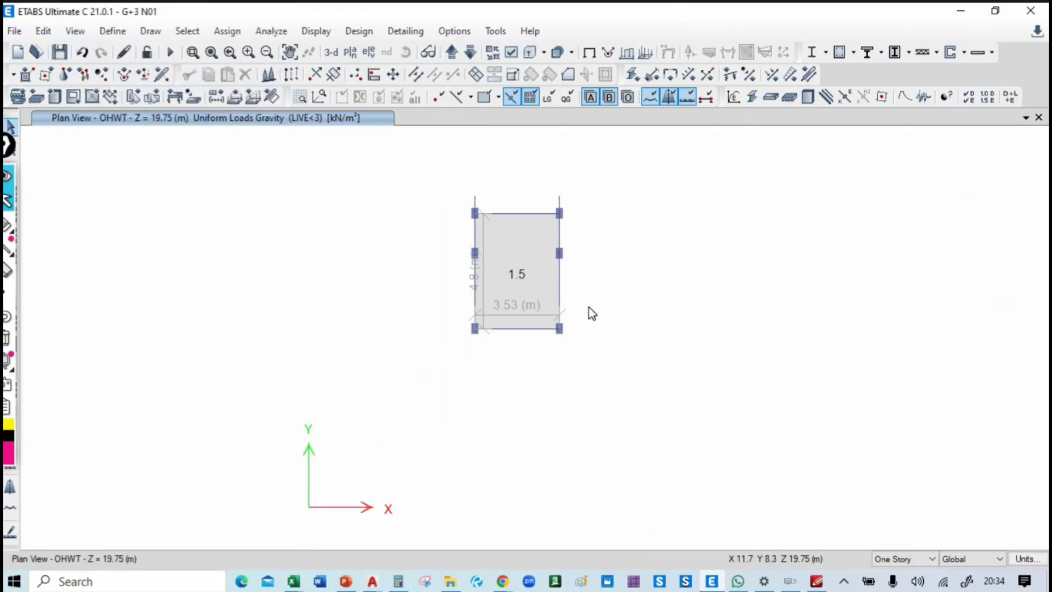
Step: Delete the two short beam stubs projecting beyond the upper edge of the slab on the OHWT plan
scroll(508, 254, "up", 3)
middle_click_drag(445, 186, 446, 261)
left_click(420, 188)
left_click(651, 189)
left_click(42, 31)
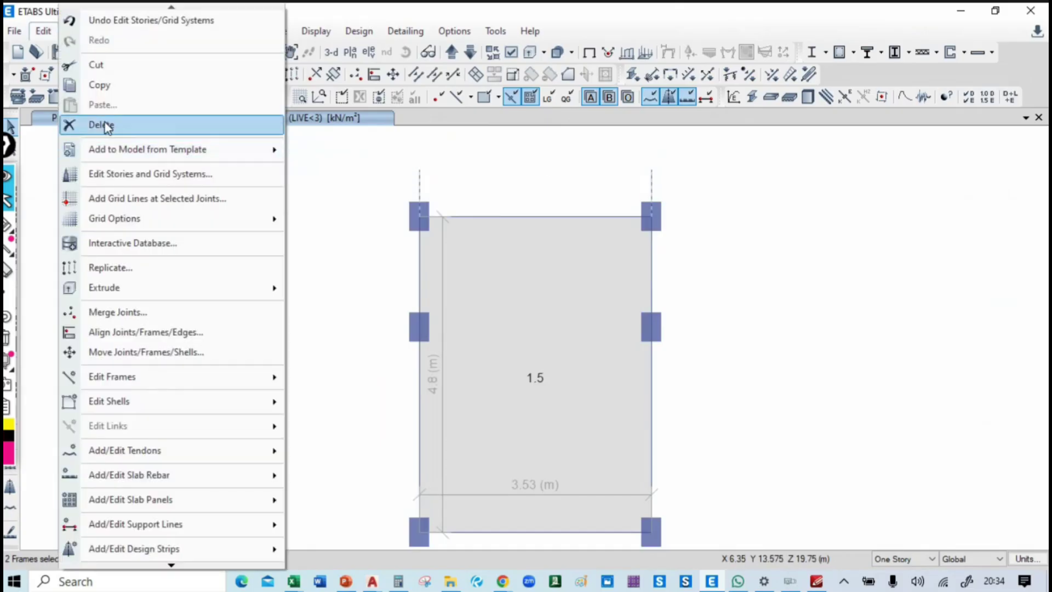
left_click(105, 125)
middle_click_drag(639, 327, 633, 281)
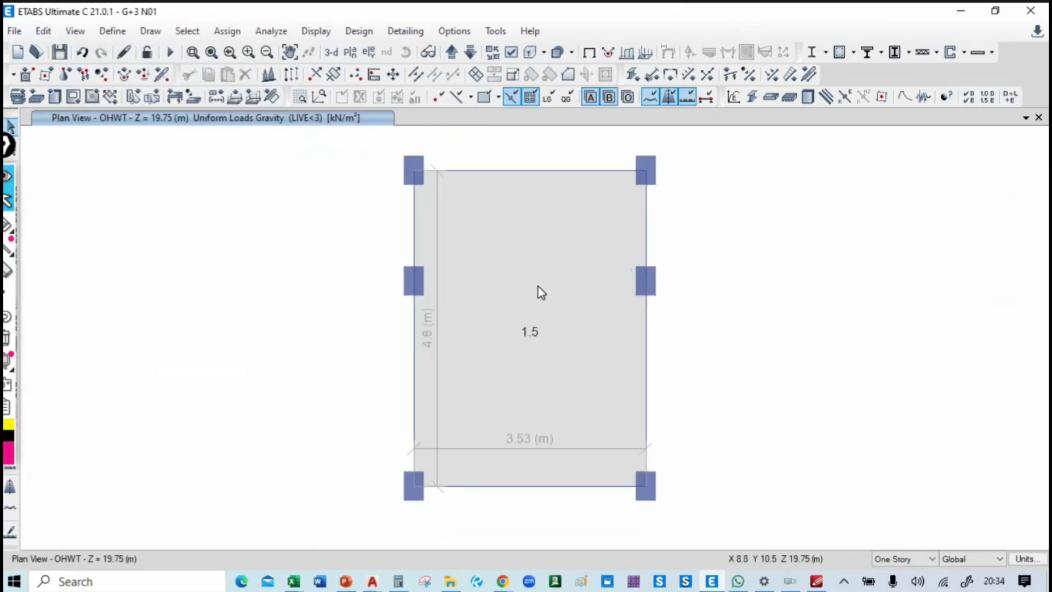
Step: Assign a uniform SERVICE load of 5 kN/m² to the OHWT slab, consulting the water tank calculation in the Complete Excel N02 workbook
left_click(563, 313)
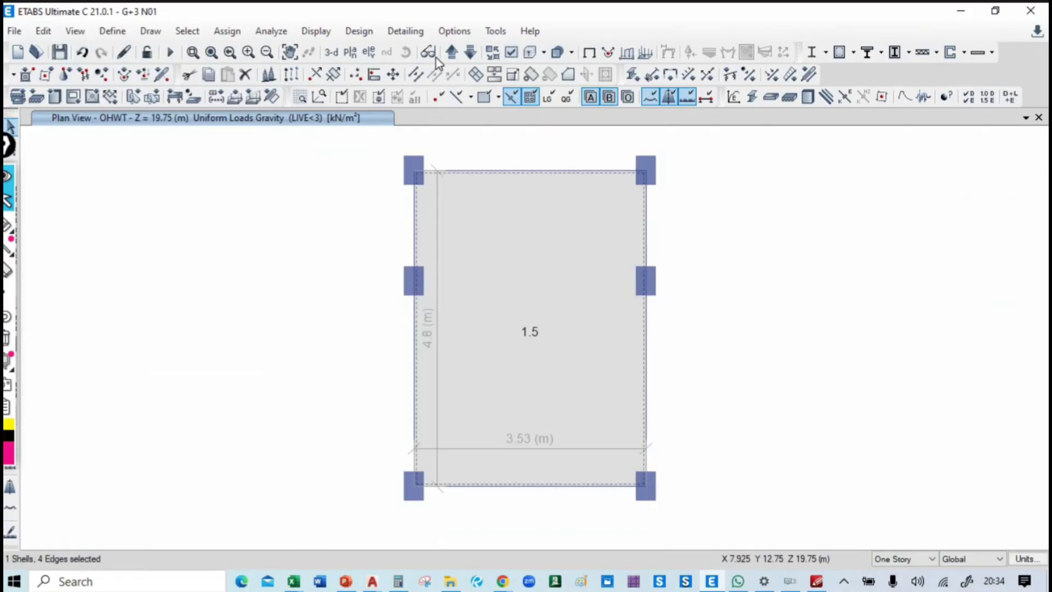
left_click(227, 31)
mouse_move(295, 184)
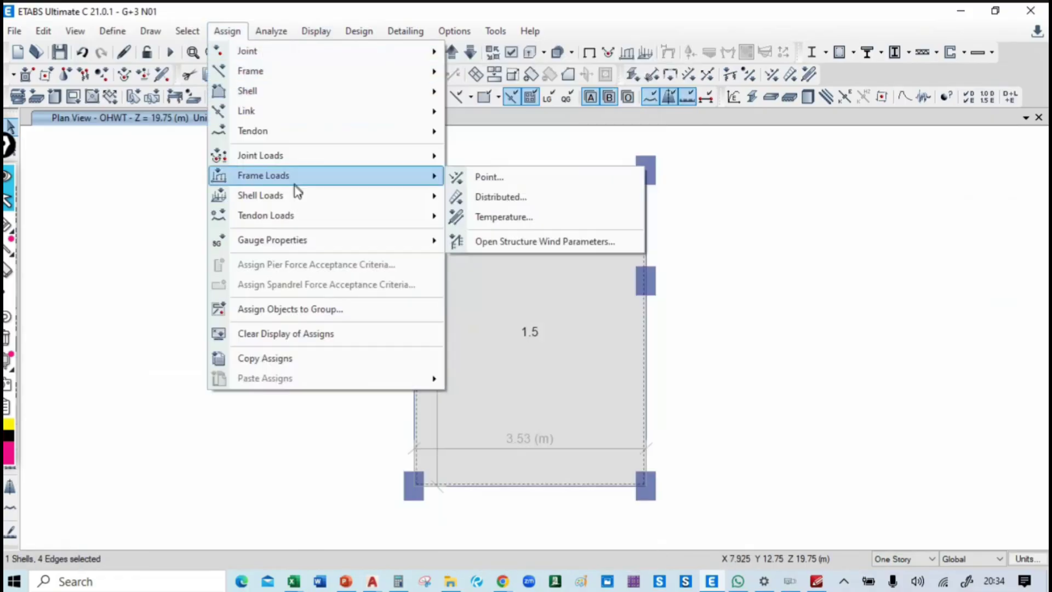
mouse_move(326, 198)
left_click(580, 220)
left_click(266, 254)
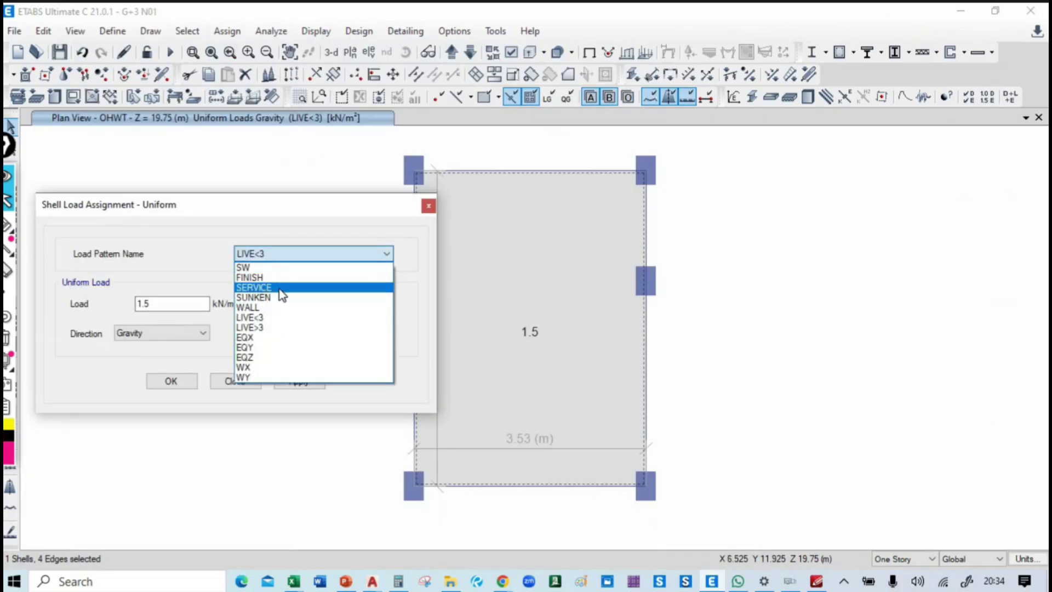
left_click(251, 288)
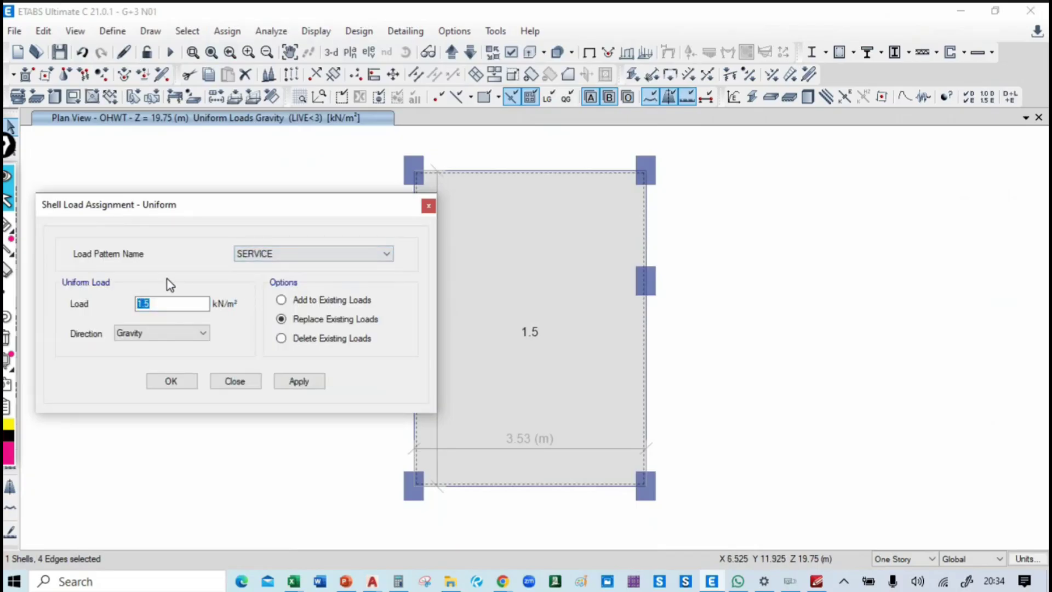
key("alt+Tab")
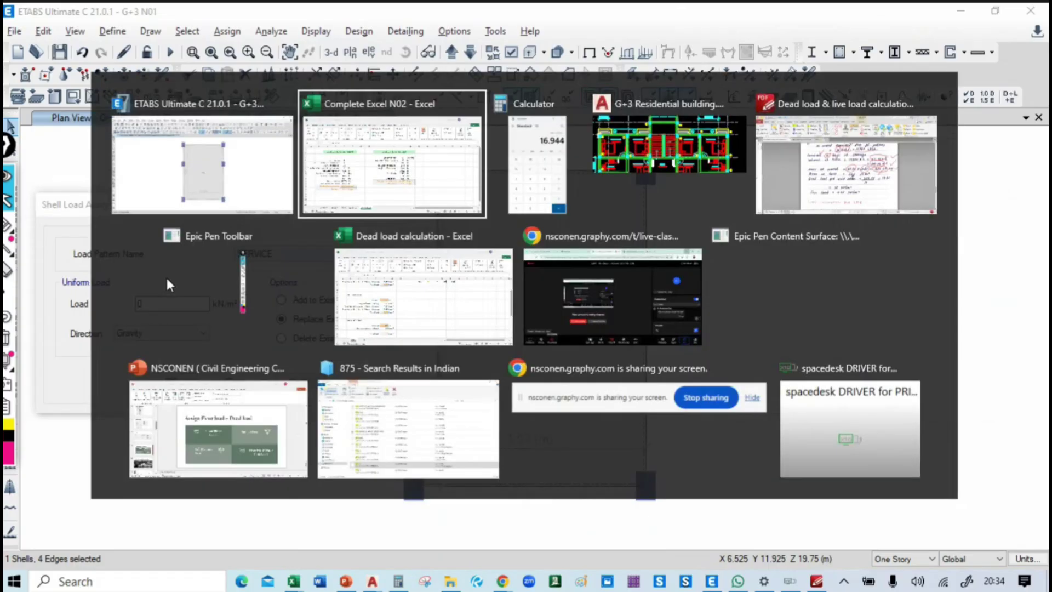
key("alt+Tab")
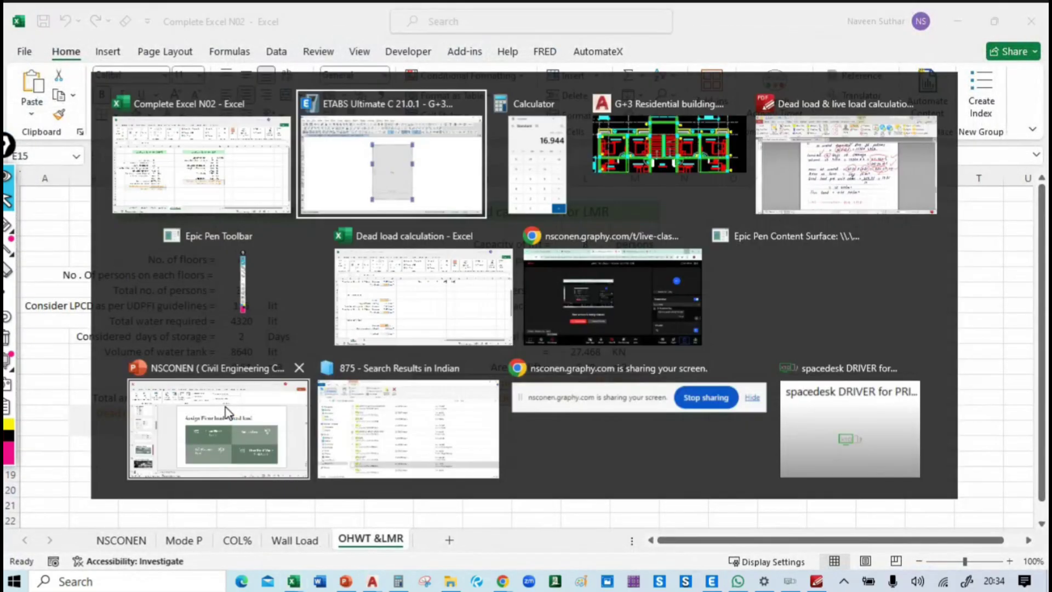
left_click(285, 383)
left_click(162, 381)
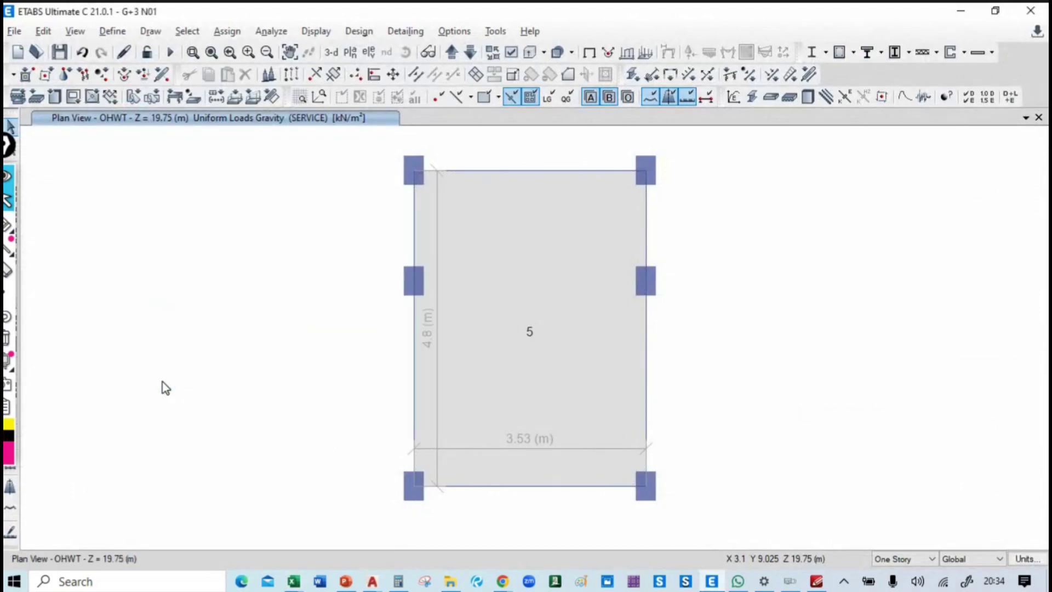
Step: Check the loads assigned to the OHWT slab, and look up the roof live loads in the Dead load & live load calculations PDF
right_click(508, 332)
left_click_drag(544, 43, 233, 45)
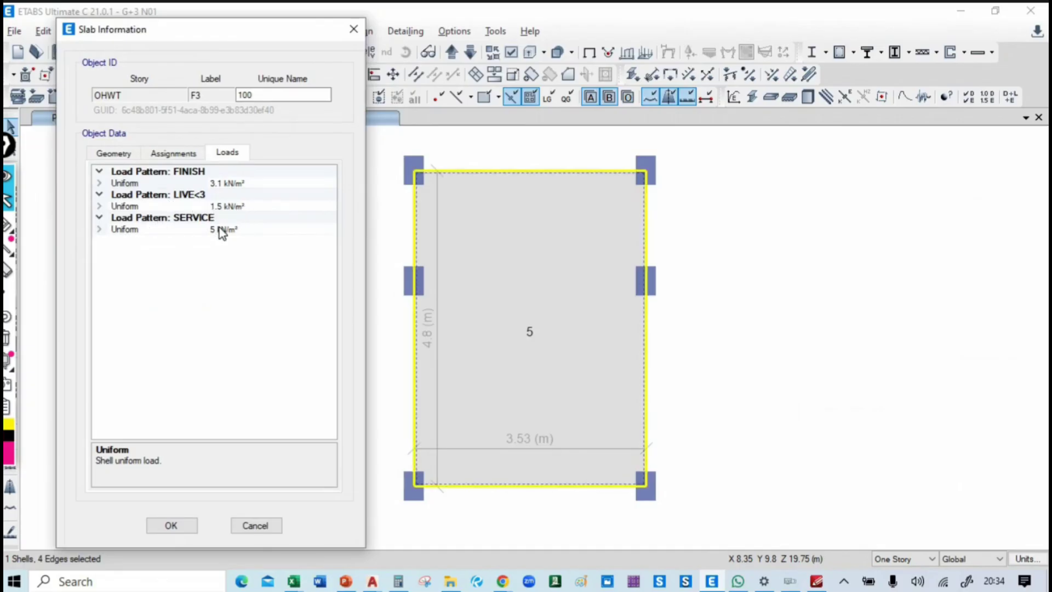
key("alt+Tab")
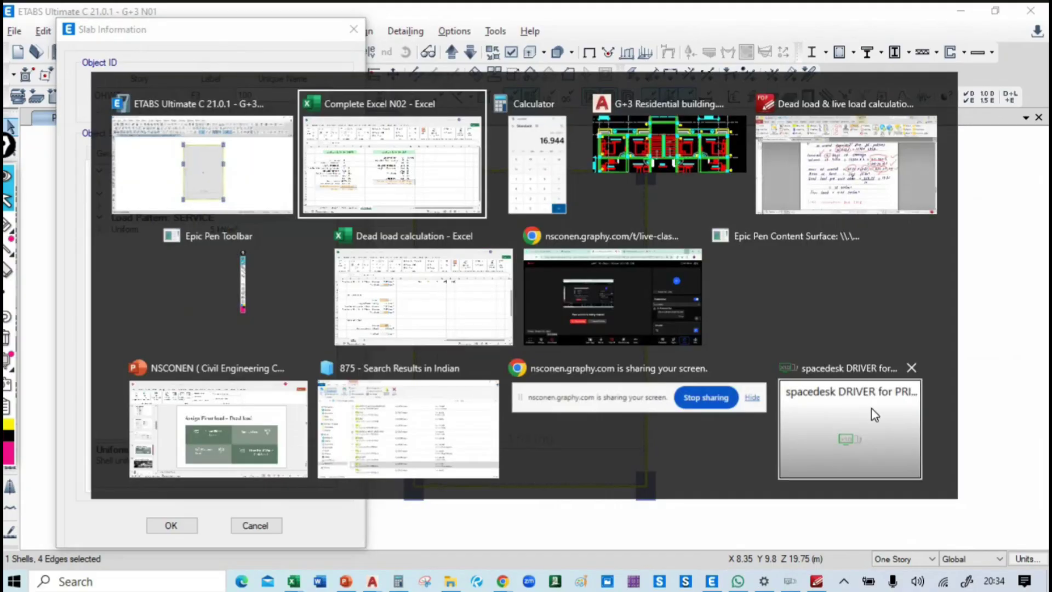
left_click(833, 193)
scroll(619, 387, "up", 1)
scroll(542, 351, "up", 15)
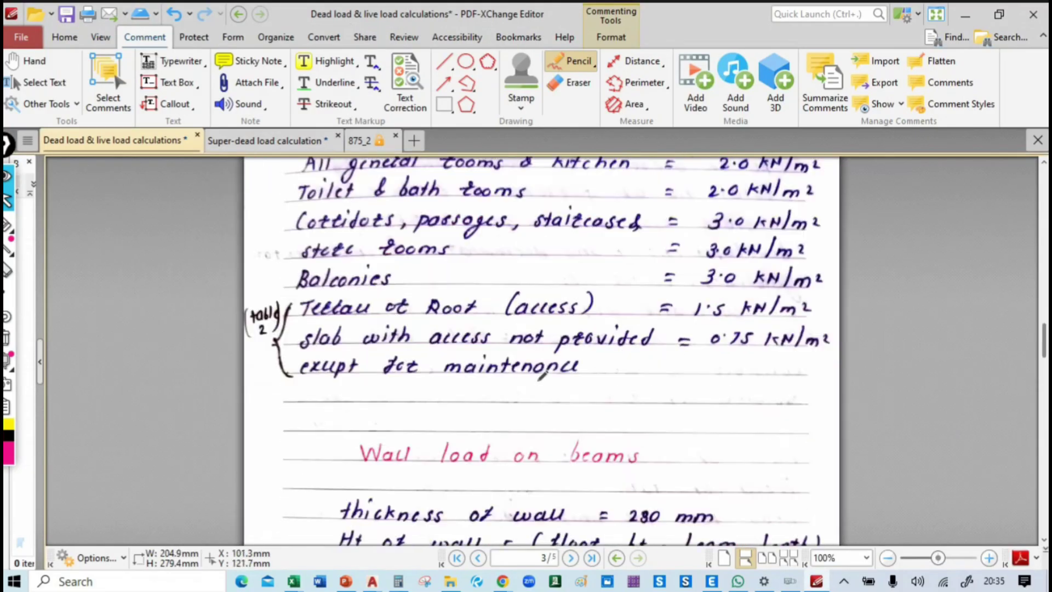
scroll(543, 350, "down", 5)
scroll(537, 350, "down", 2)
scroll(537, 350, "up", 1)
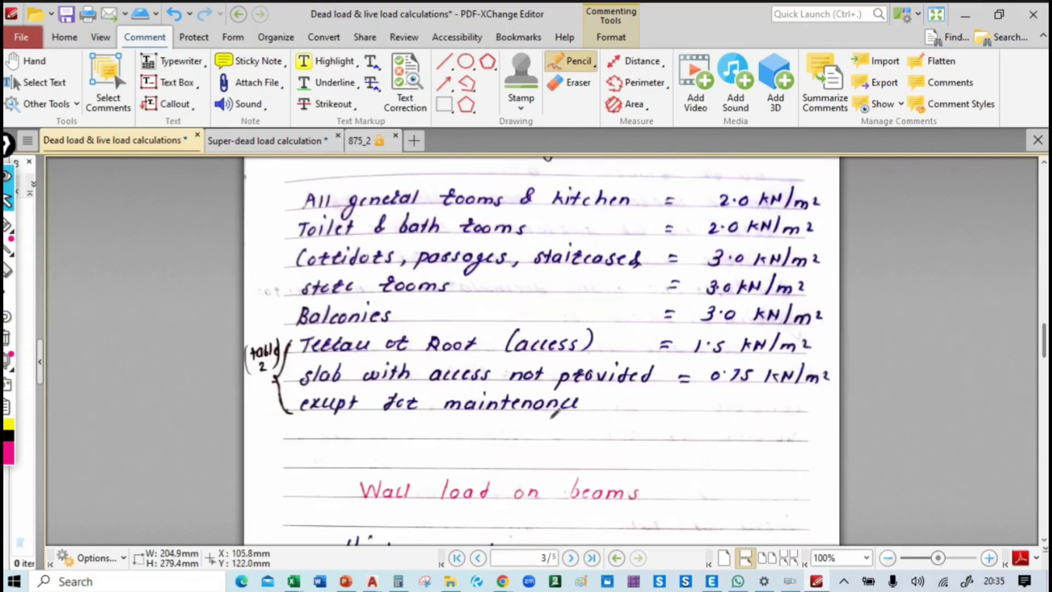
Step: Mark the maintenance-only slab entry in red pencil by circling "maintenance" and its 0.75 value and adding a tick
left_click_drag(453, 415, 541, 387)
left_click_drag(458, 398, 484, 427)
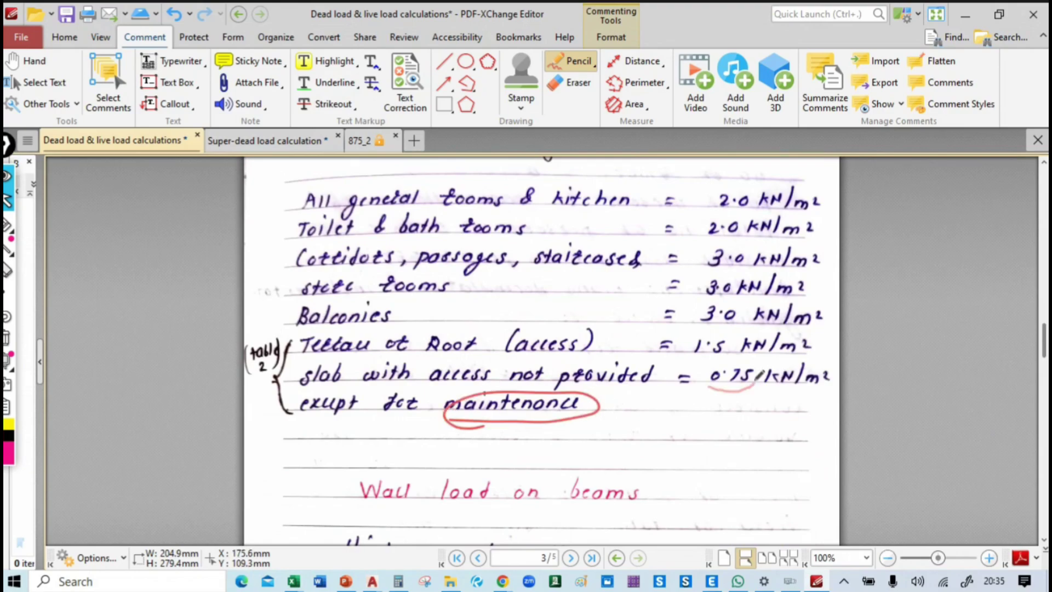
left_click_drag(723, 353, 751, 399)
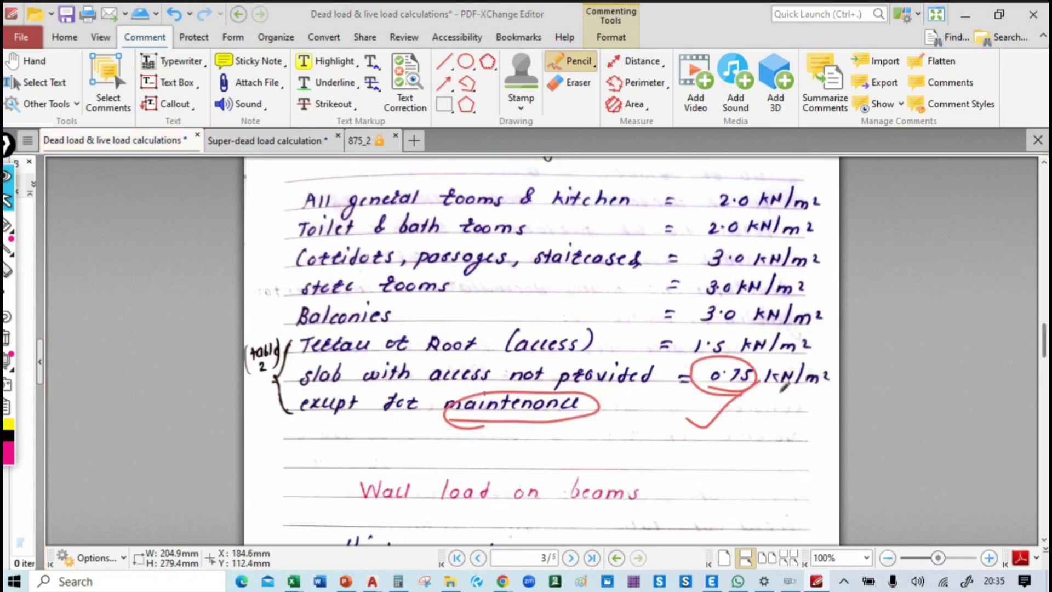
Step: Switch back to ETABS and replace the OHWT slab's uniform LIVE<3 load with 0.75 kN/m²
key("alt+Tab")
left_click(498, 284)
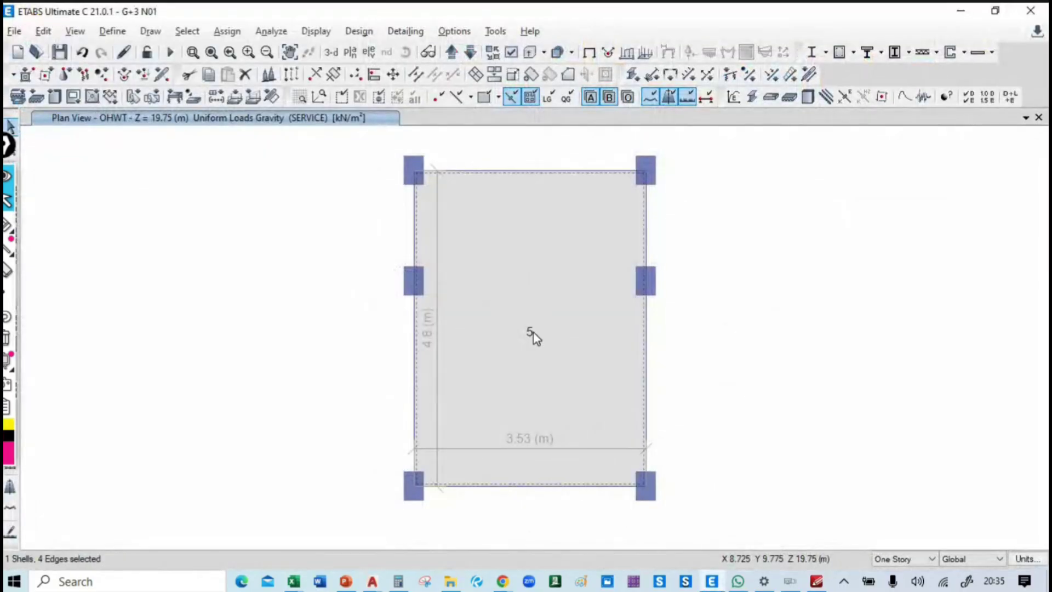
left_click(215, 35)
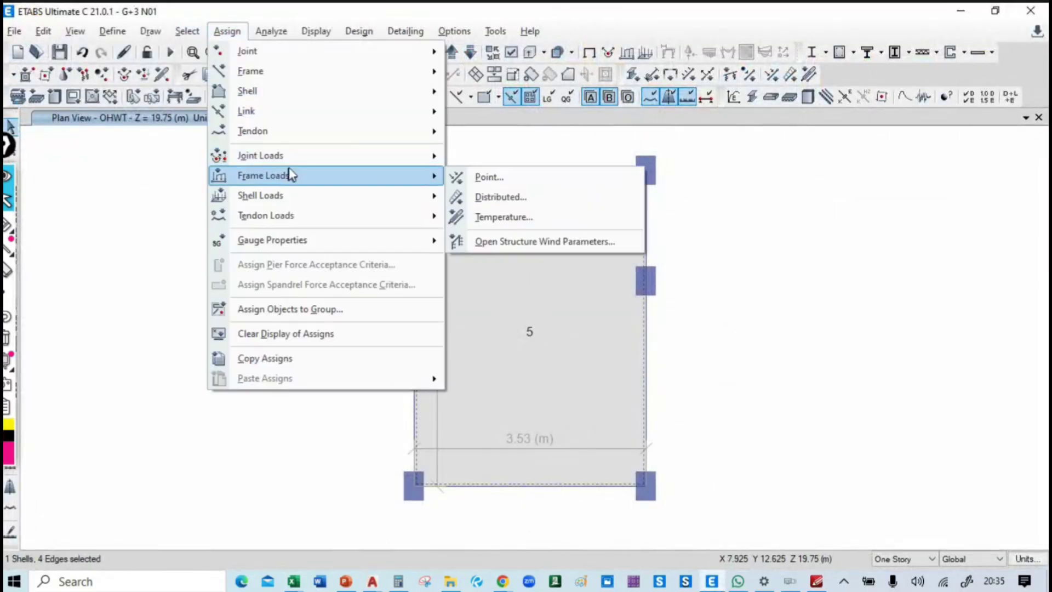
mouse_move(343, 204)
left_click(495, 217)
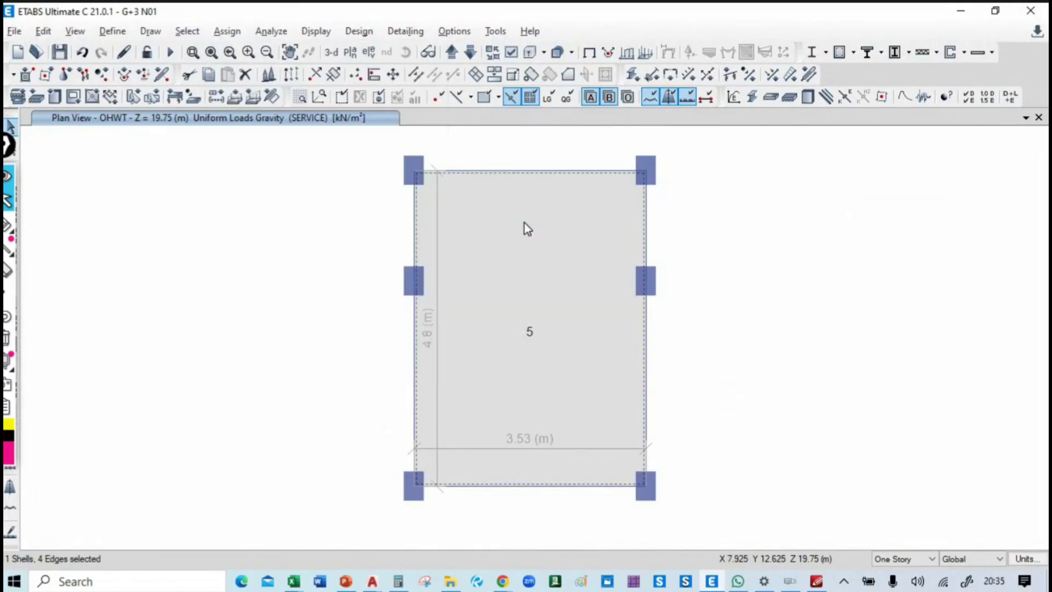
left_click(259, 259)
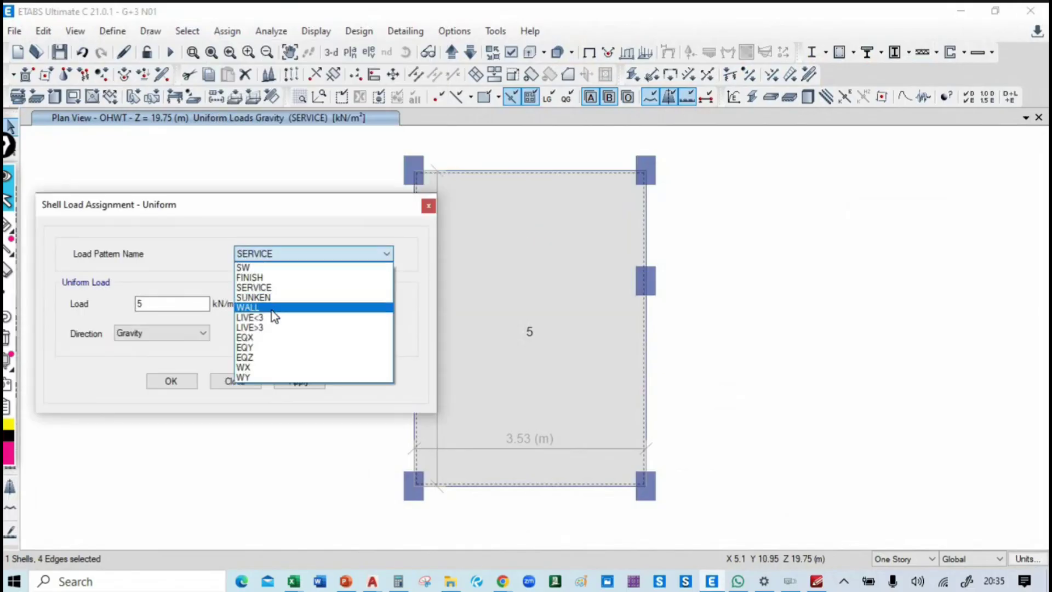
left_click(272, 319)
left_click(140, 303)
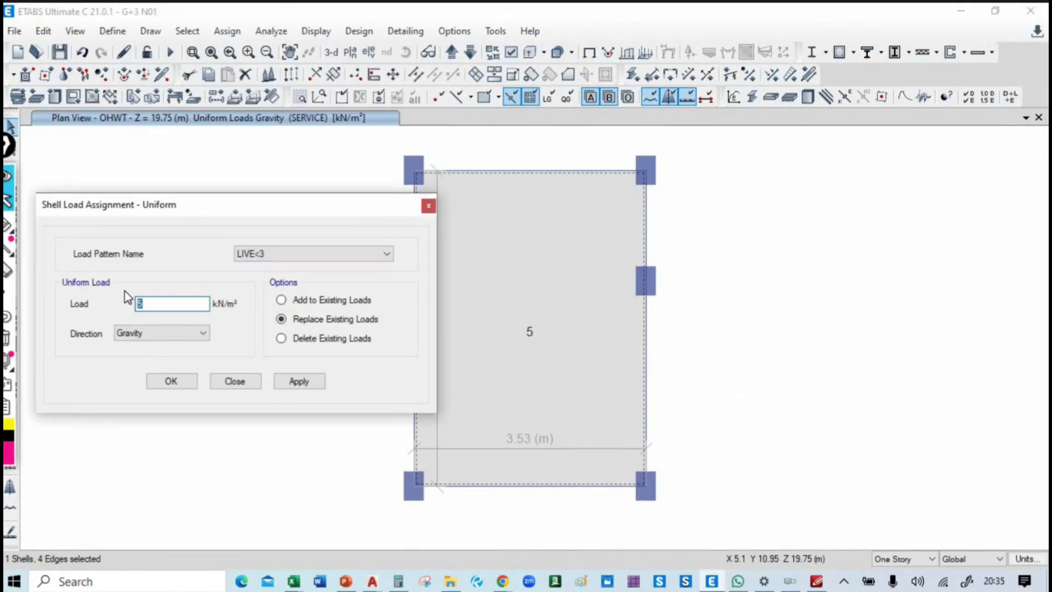
left_click(300, 381)
key("Escape")
Step: Review the loads assigned to the OHWT slab, and inspect the live loads of the whole building in 3D
right_click(528, 329)
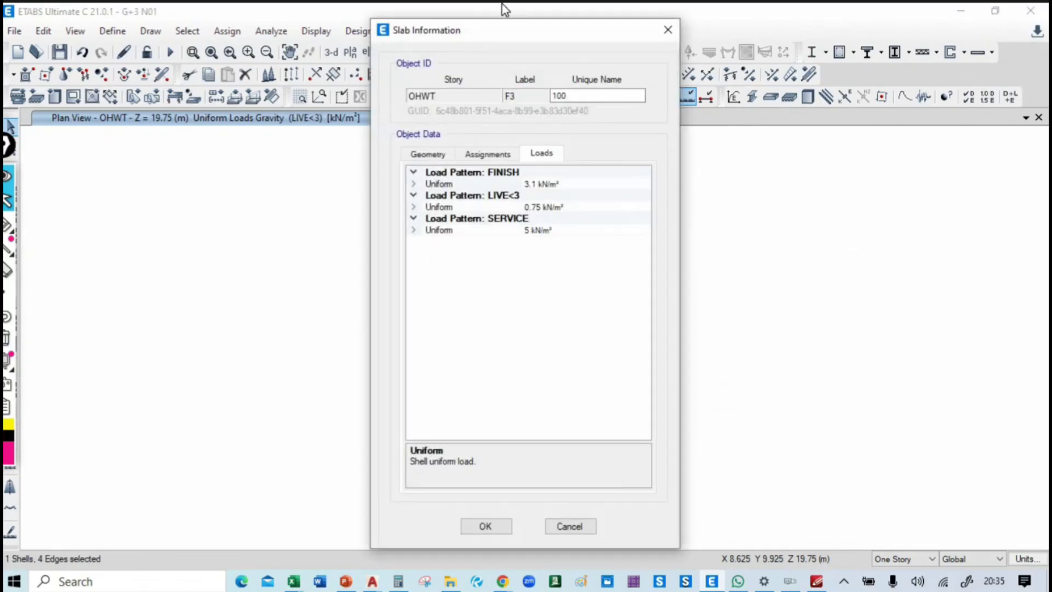
left_click_drag(521, 39, 177, 62)
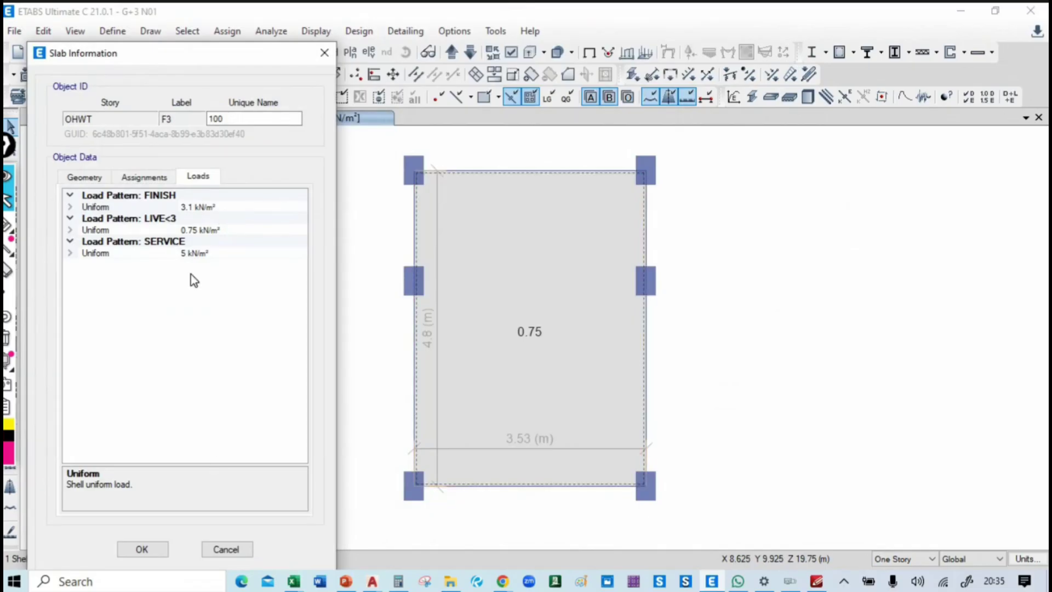
left_click(231, 551)
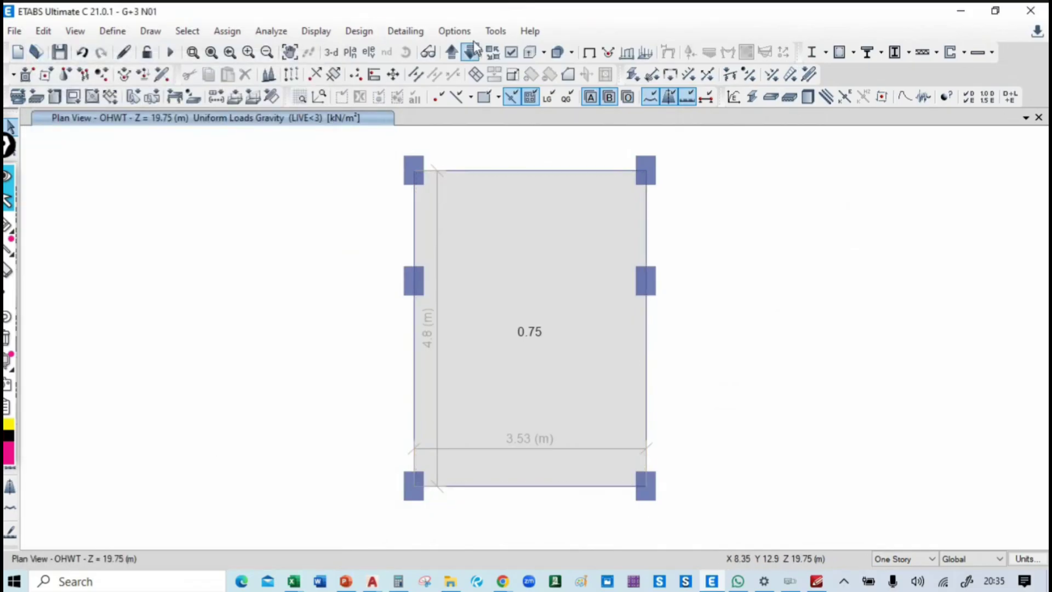
left_click(331, 52)
left_click(406, 52)
left_click_drag(854, 338, 747, 332)
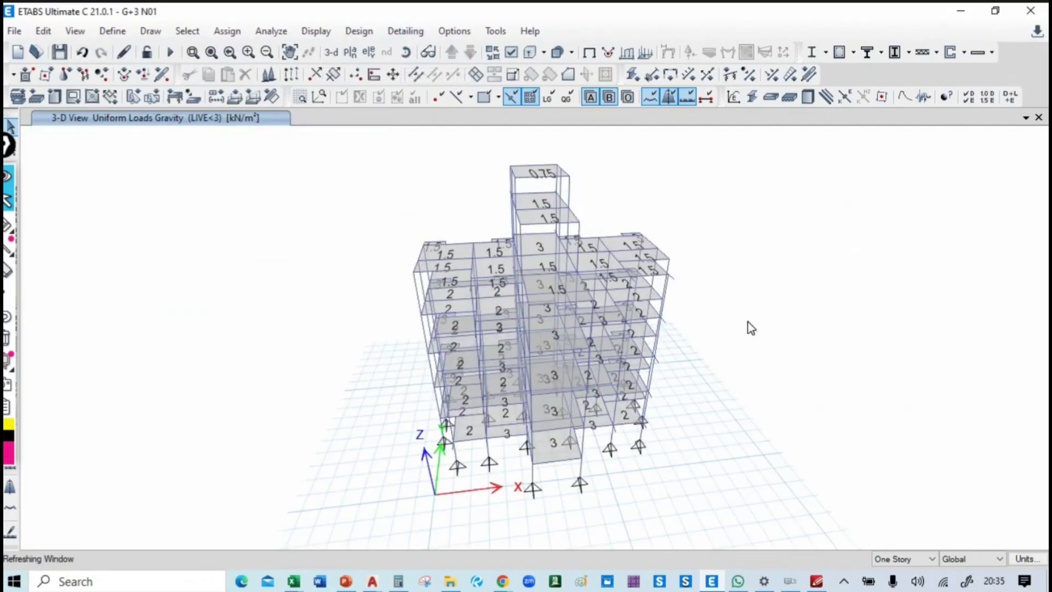
Step: Switch to the G+3 Residential building drawing in AutoCAD and examine the front terrace bay on the successive floor plans
key("alt+Tab")
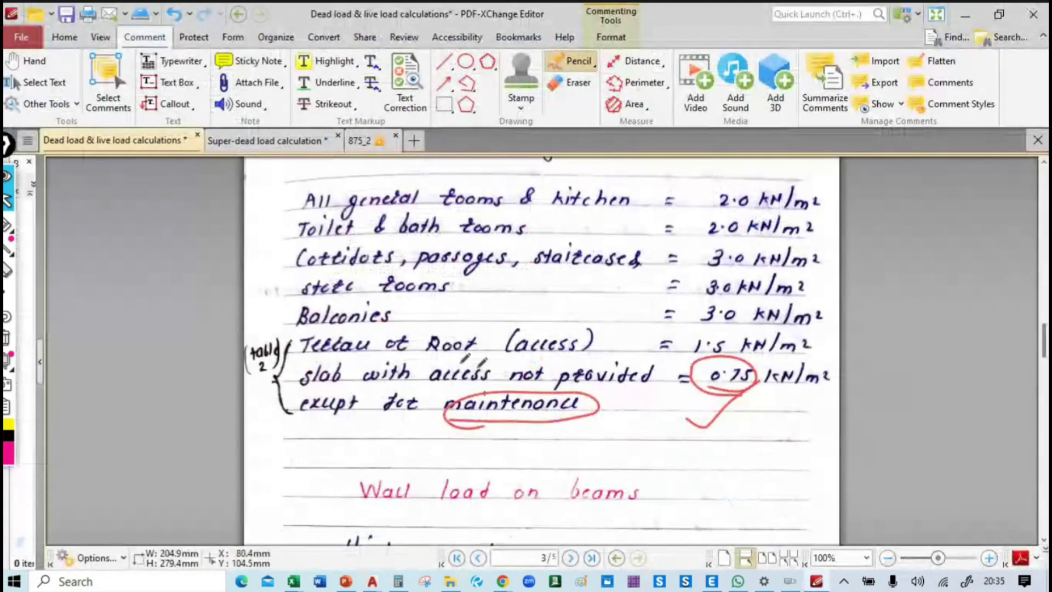
key("alt+Tab")
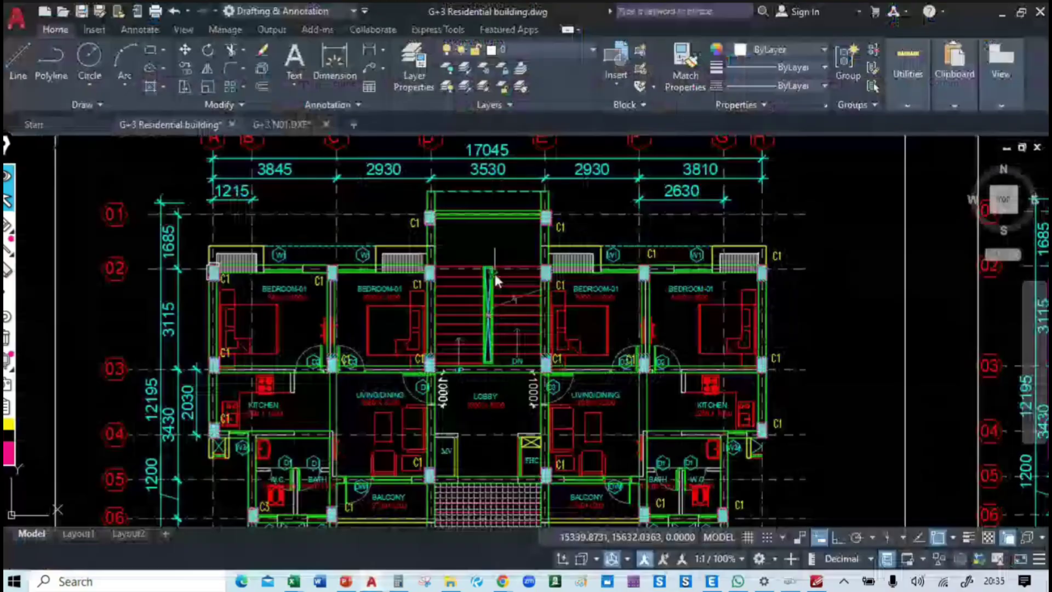
scroll(494, 271, "down", 5)
mouse_move(386, 298)
middle_mouse_down()
mouse_move(392, 472)
mouse_move(338, 472)
mouse_move(488, 348)
middle_mouse_up()
scroll(463, 304, "up", 6)
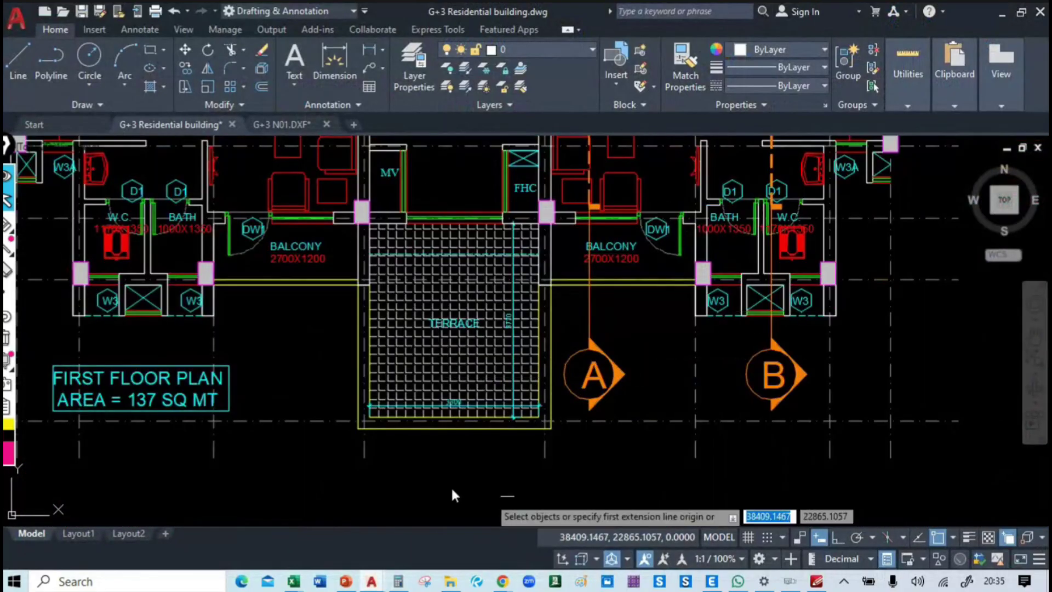
middle_click_drag(116, 448, 269, 416)
scroll(301, 423, "down", 4)
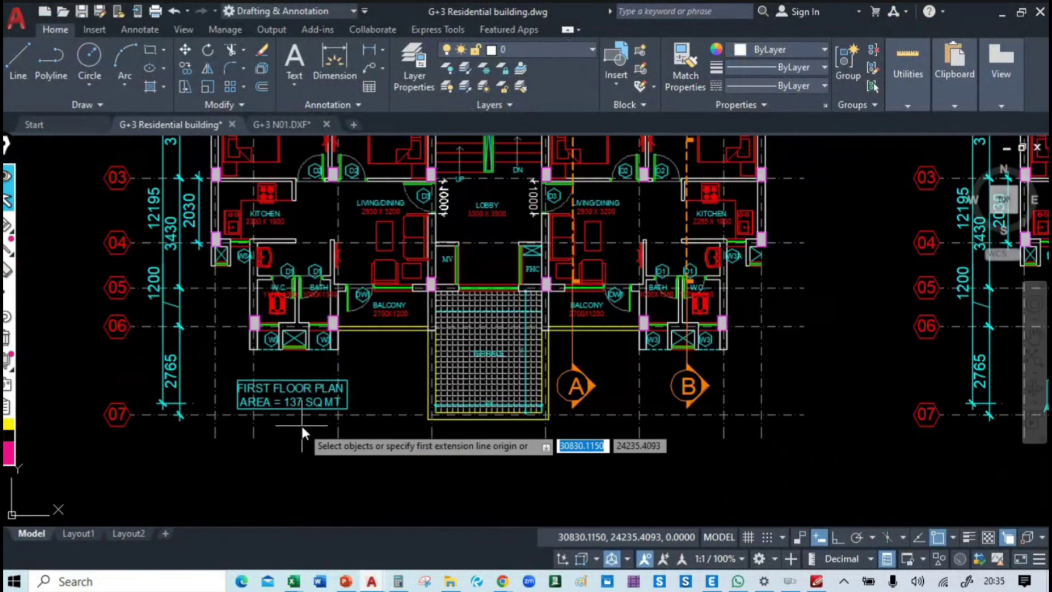
middle_click_drag(535, 433, 172, 430)
scroll(492, 414, "up", 5)
scroll(259, 423, "down", 5)
middle_click_drag(793, 414, 573, 398)
scroll(679, 377, "up", 3)
Step: Return to ETABS, show the TERRACE plan and delete the projecting front-centre slab panel with its beams and columns
key("alt+Tab")
key("alt+Tab")
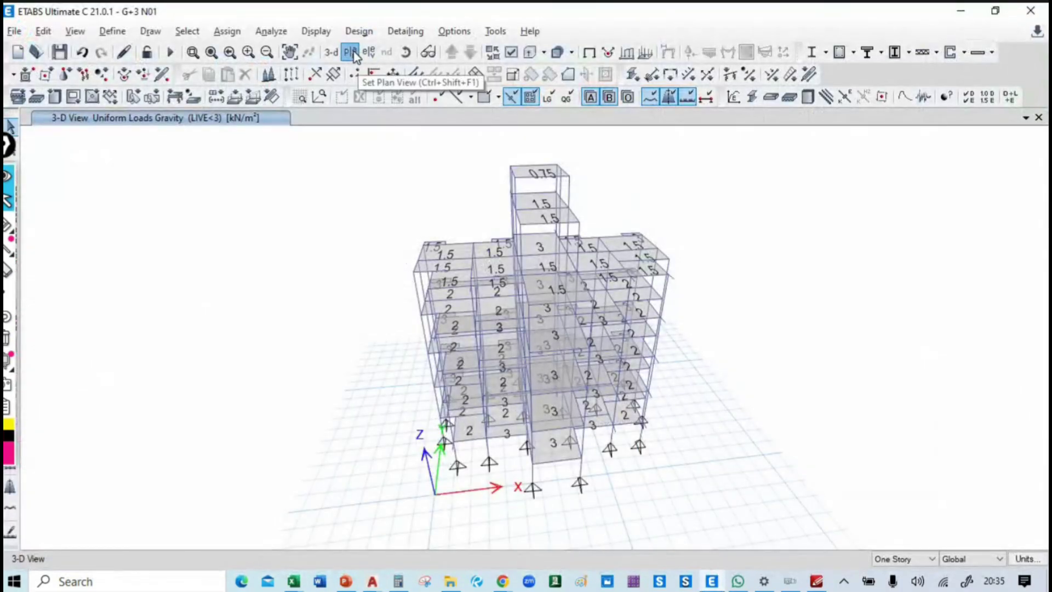
left_click(349, 52)
left_click(163, 260)
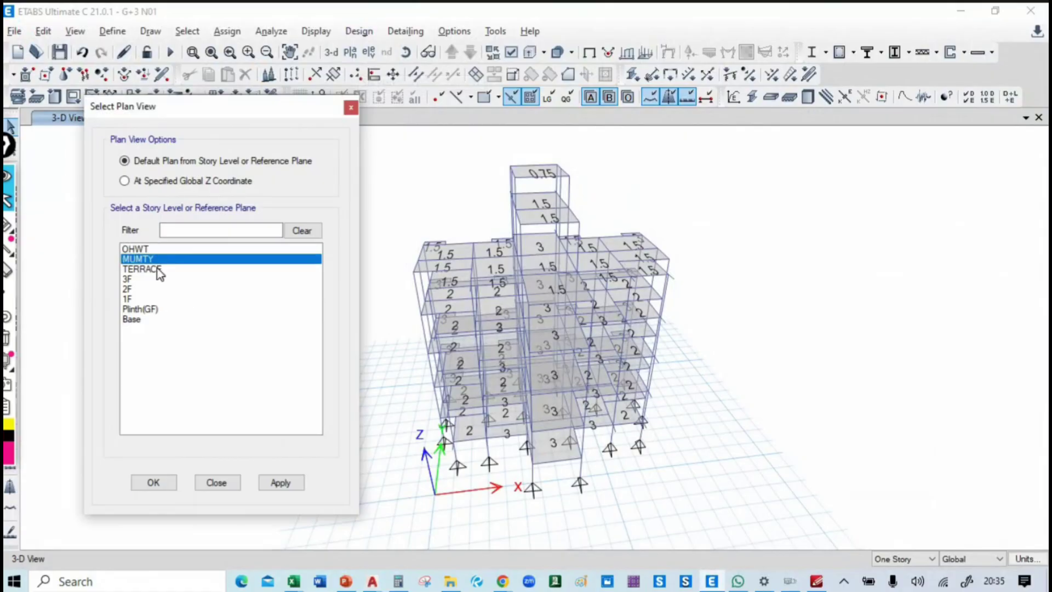
left_click(141, 269)
left_click(276, 481)
left_click(156, 483)
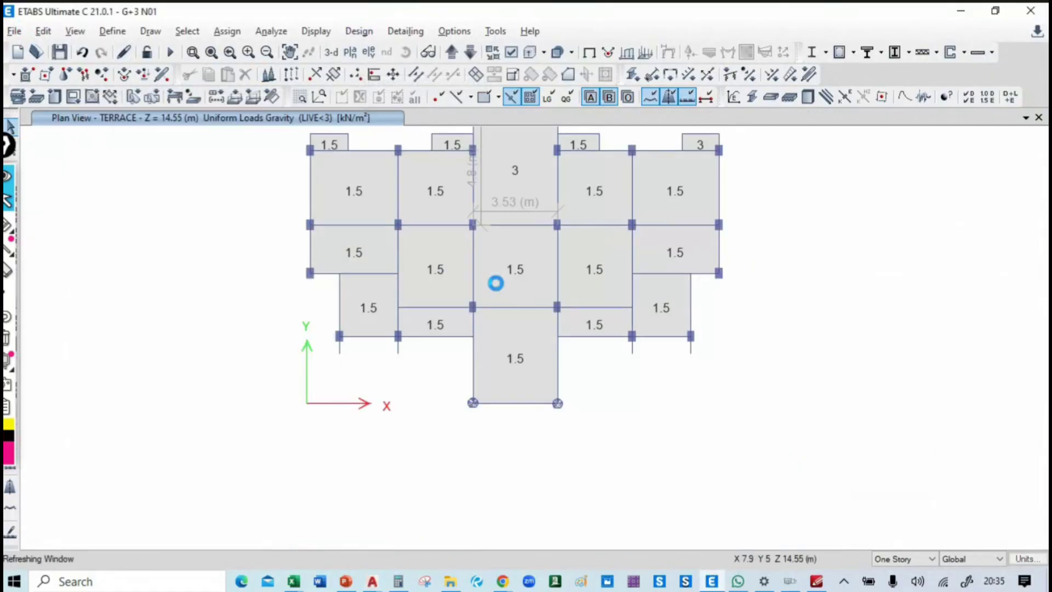
left_click_drag(589, 357, 432, 416)
left_click_drag(445, 413, 446, 413)
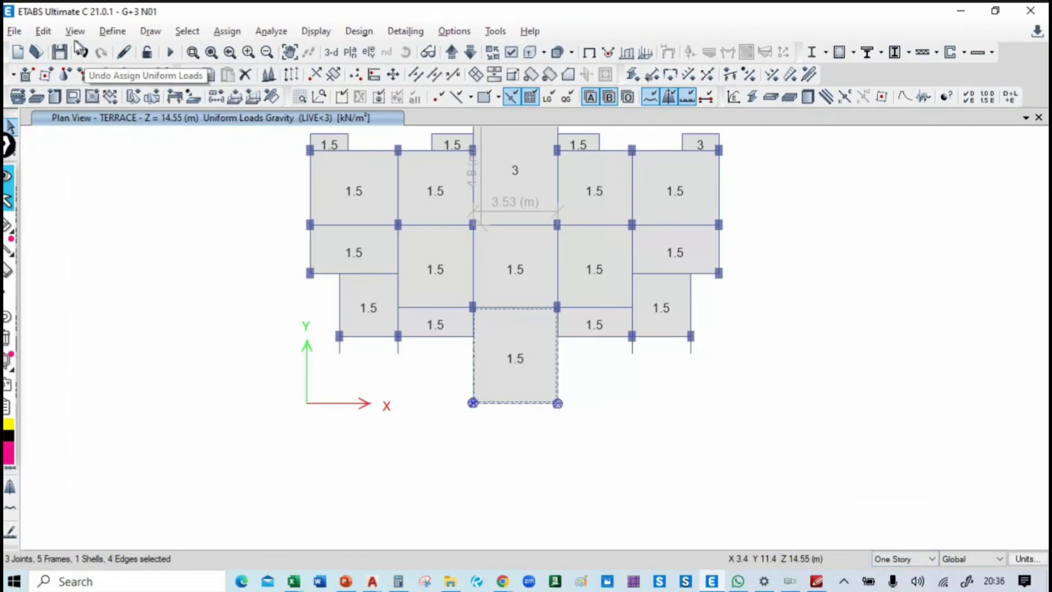
left_click(43, 31)
left_click(96, 125)
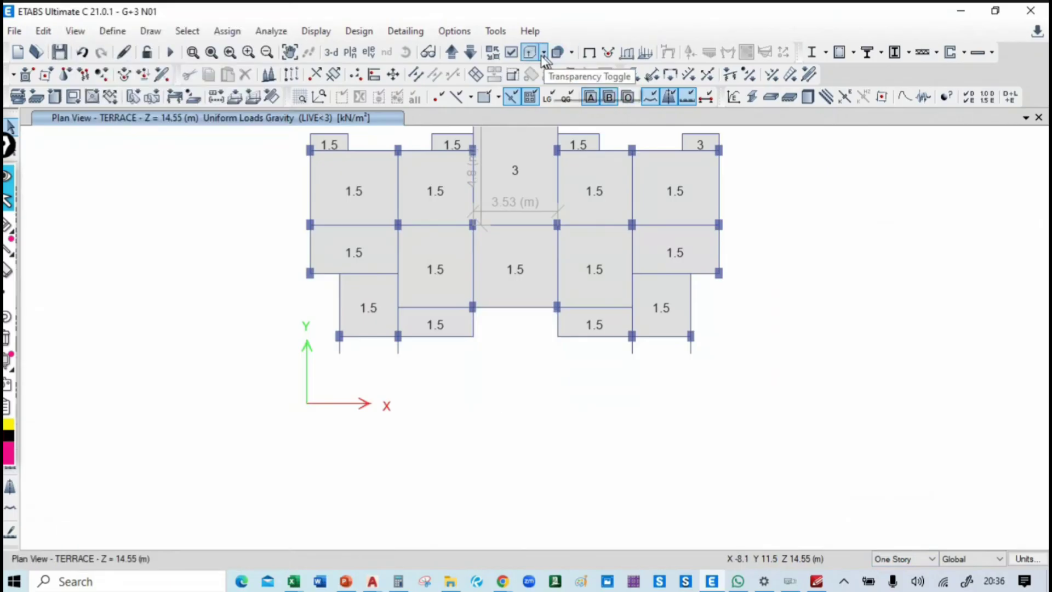
Step: Go down to the 3F plan and delete its projecting front-centre slab panel with the surrounding beams and columns
left_click(469, 52)
left_click_drag(593, 362, 444, 418)
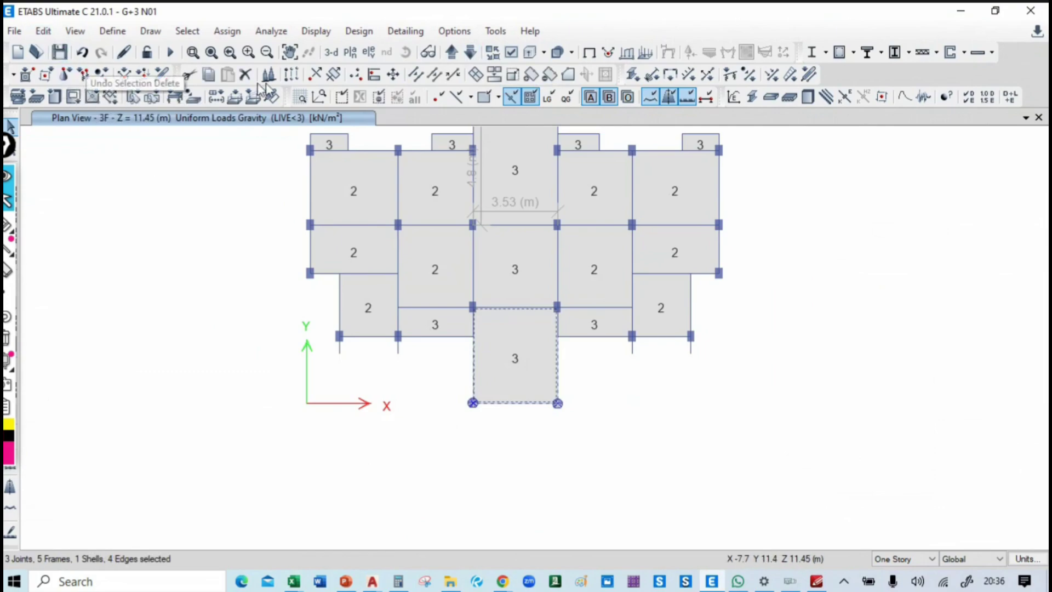
left_click(245, 73)
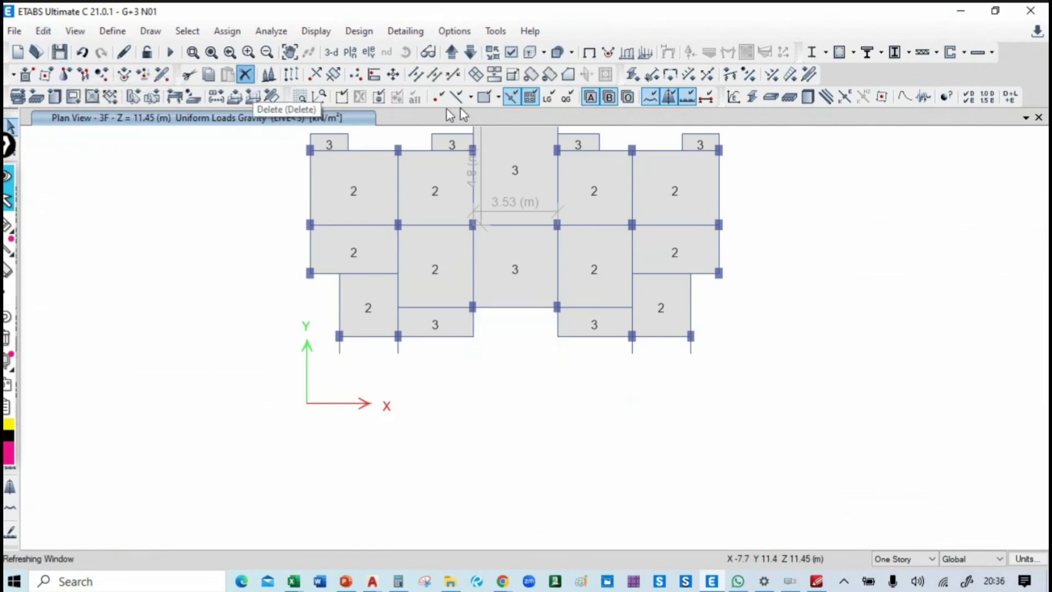
Step: Go down to the 2F plan, delete its projecting front-centre slab panel with the surrounding beams and columns, and inspect the building in 3D
left_click(469, 53)
left_click_drag(593, 358, 447, 430)
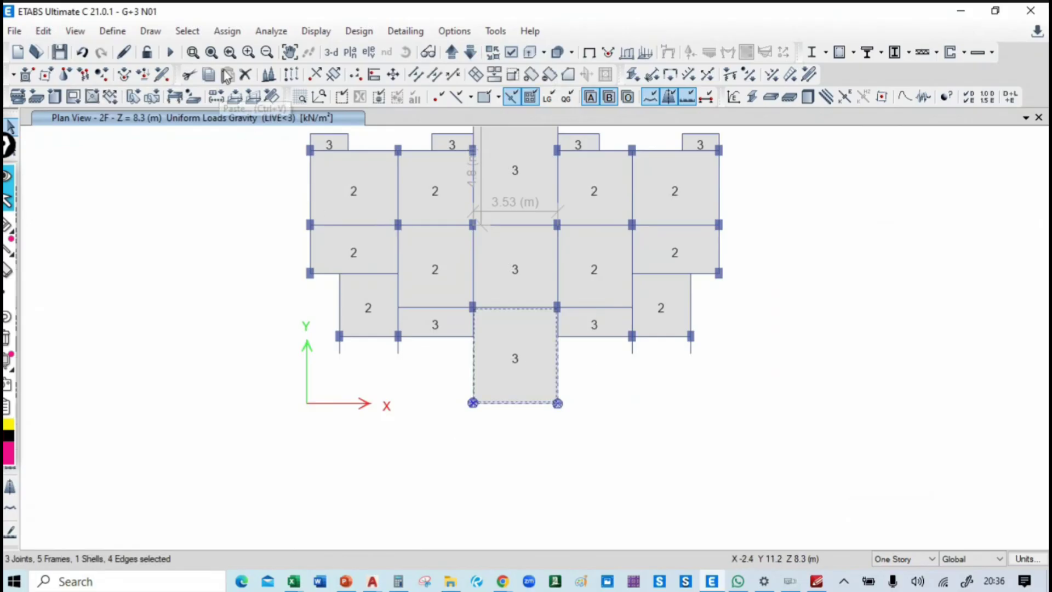
left_click(244, 73)
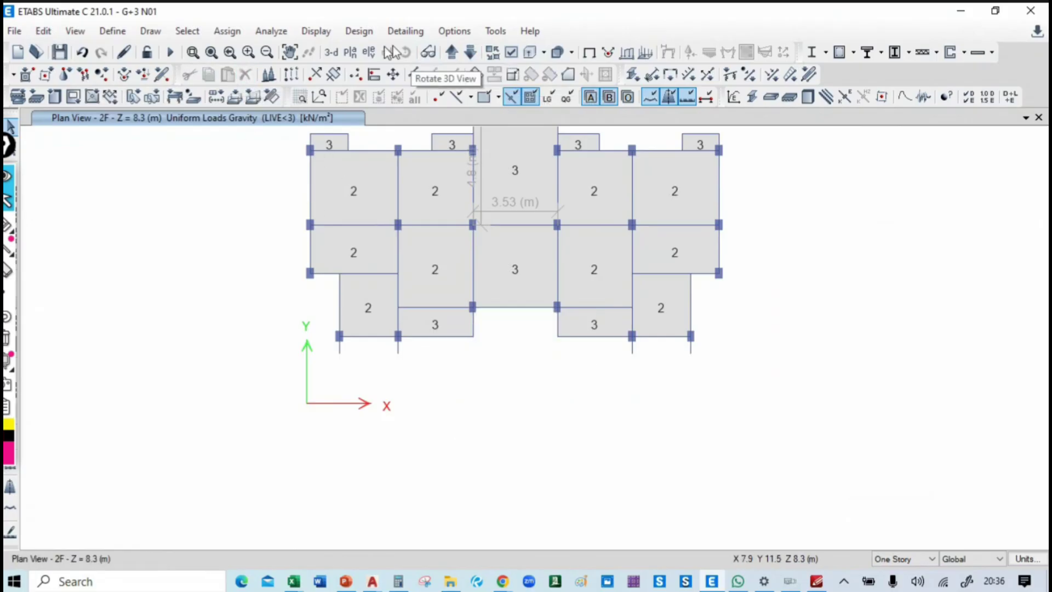
left_click(331, 52)
left_click(403, 53)
left_click_drag(724, 399, 754, 310)
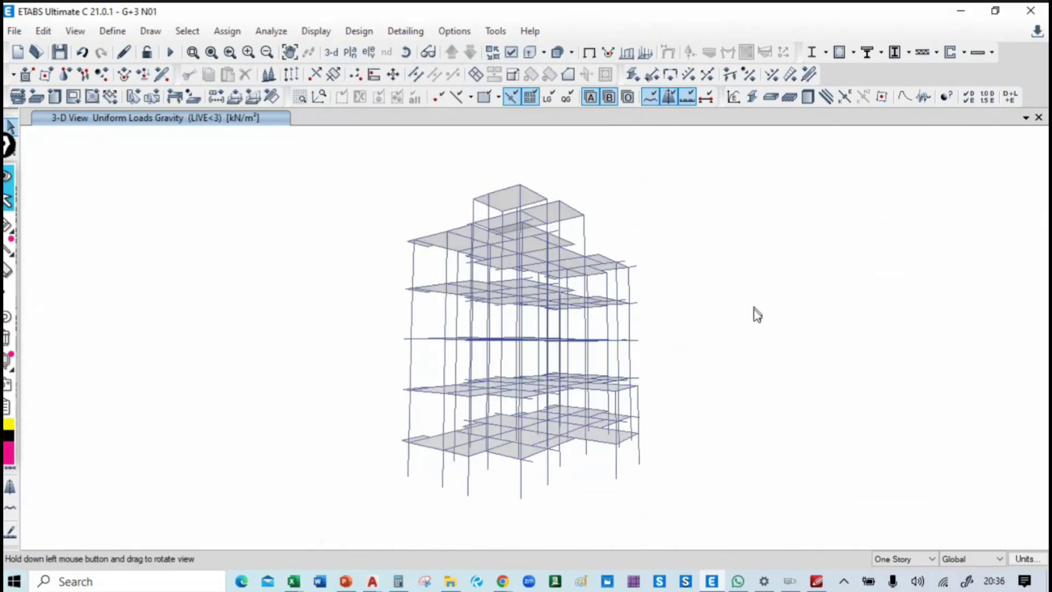
Step: Show the Plinth(GF) plan, and compare it with the floor plans in the AutoCAD G+3 Residential building drawing before returning to ETABS
left_click(349, 52)
left_click(140, 309)
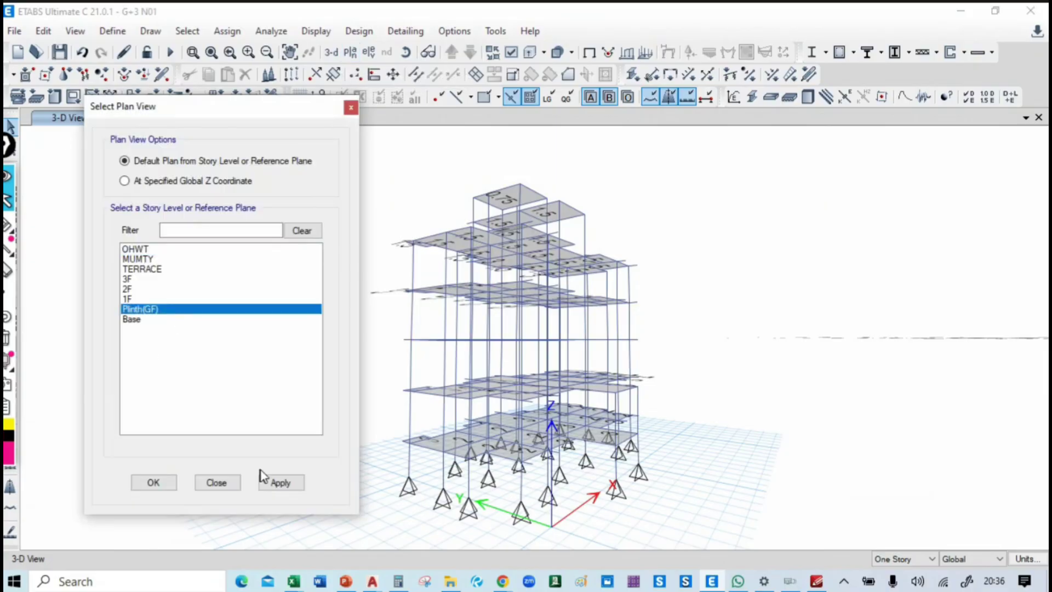
left_click(277, 482)
left_click(216, 481)
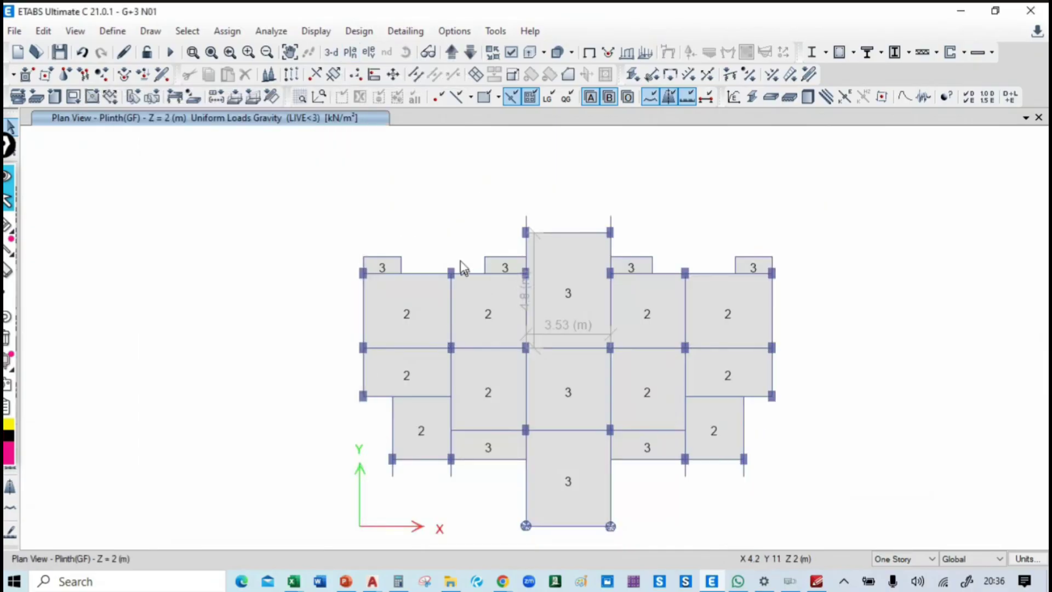
middle_click_drag(463, 280, 434, 192)
key("alt+Tab")
scroll(451, 291, "down", 4)
middle_click_drag(258, 289, 800, 286)
mouse_move(275, 286)
middle_mouse_down()
mouse_move(391, 218)
mouse_move(704, 178)
mouse_move(366, 417)
mouse_move(284, 304)
middle_mouse_up()
key("alt+Tab")
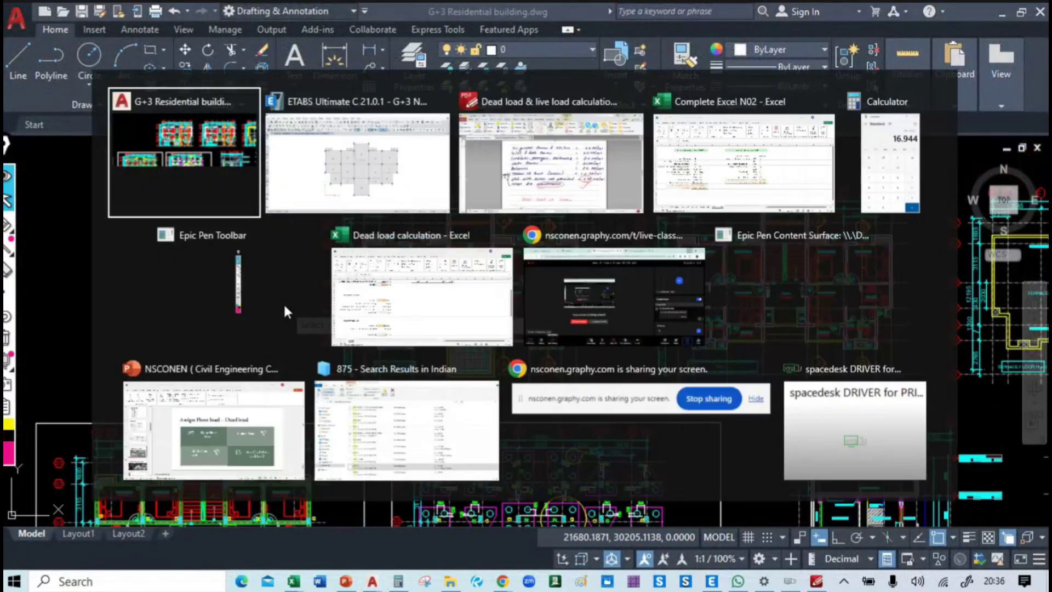
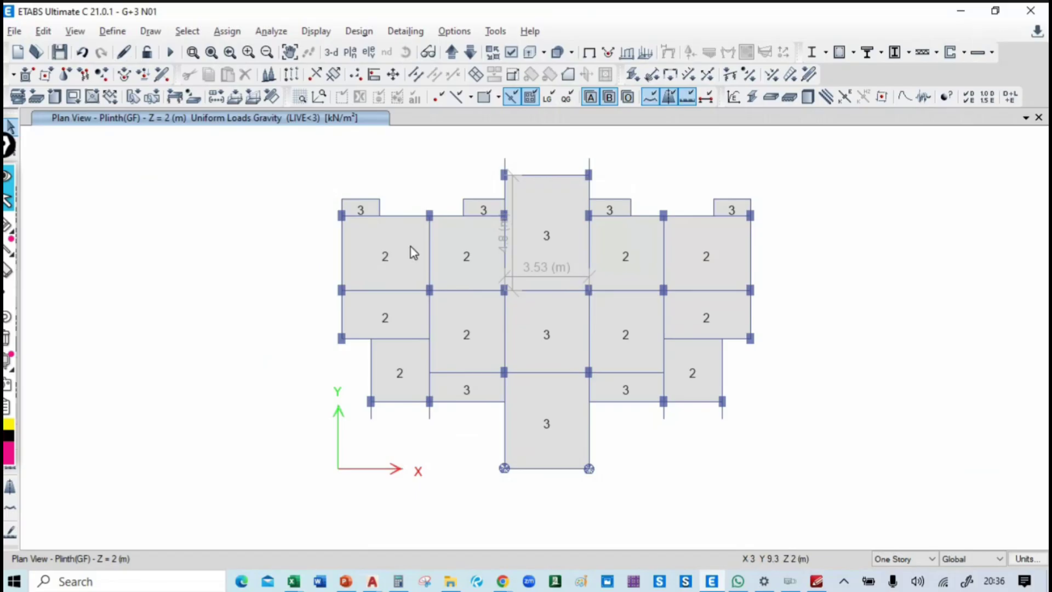
left_click(369, 251)
left_click(463, 263)
key("Escape")
Step: Select all objects of type Floors and display only the selected objects
left_click(191, 36)
mouse_move(219, 50)
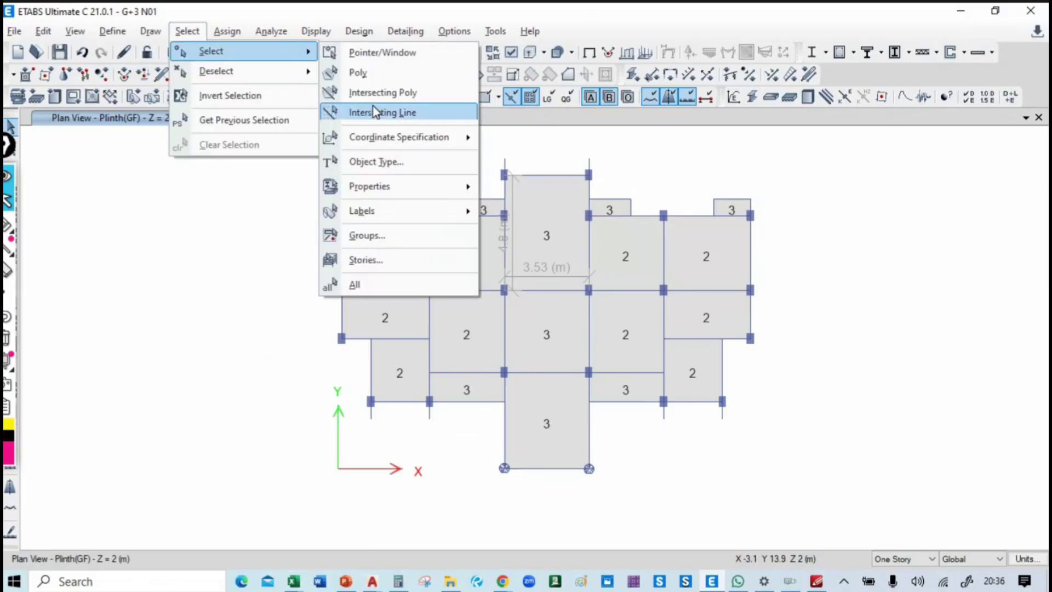
left_click(385, 163)
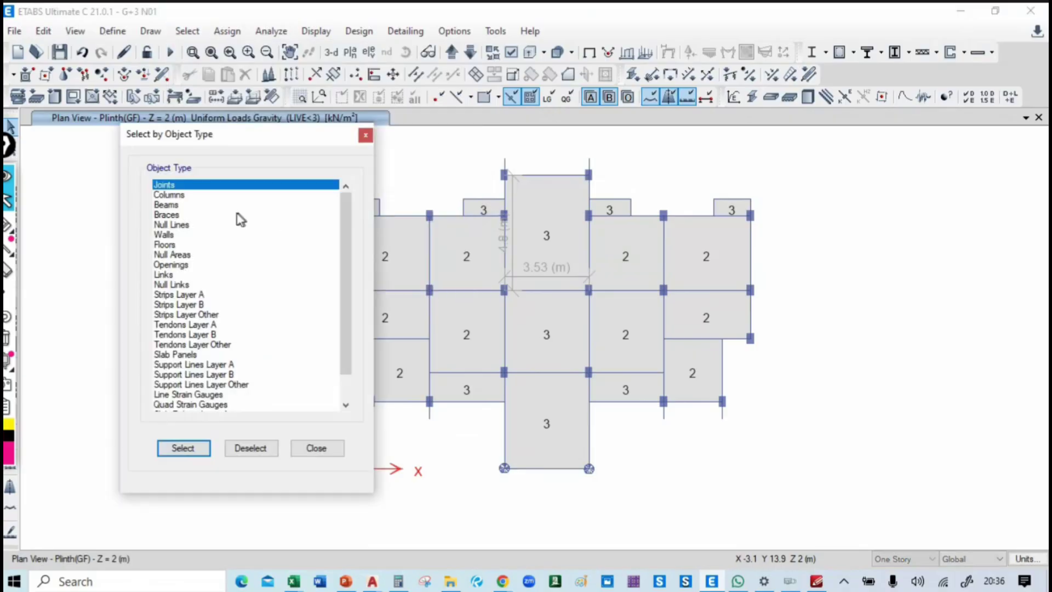
left_click(188, 246)
left_click(183, 448)
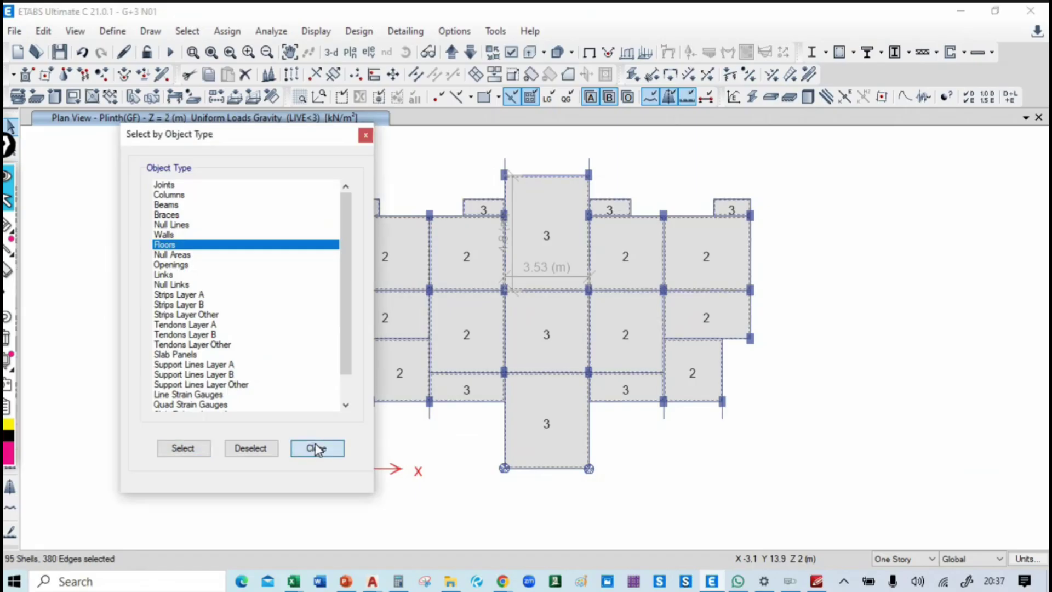
left_click(317, 447)
right_click(200, 286)
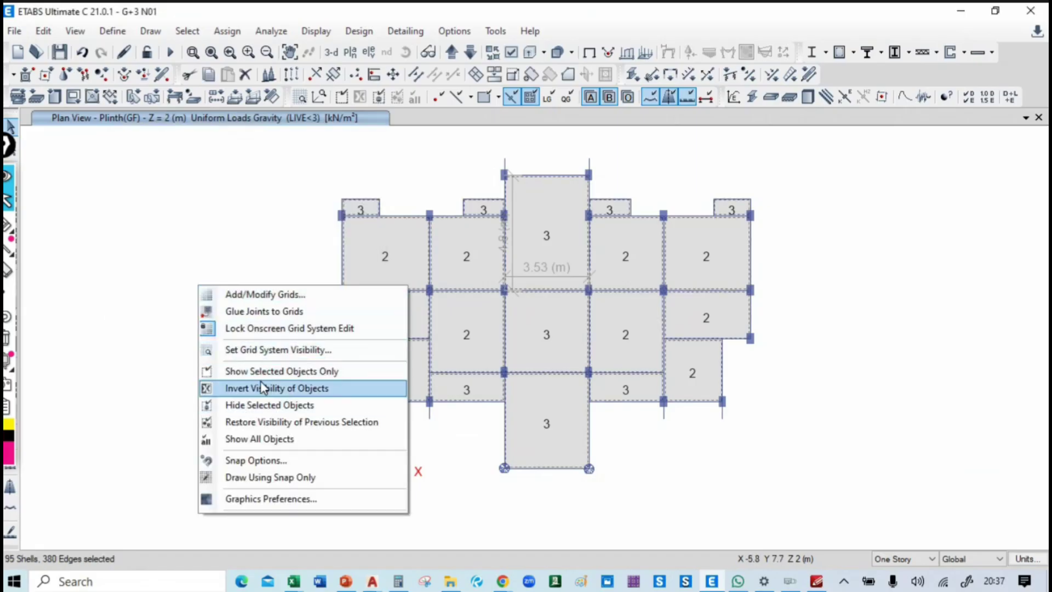
left_click(289, 376)
Step: Delete all the slab panels on the Plinth(GF) plan, and restore the display of all objects
left_click_drag(251, 167, 858, 478)
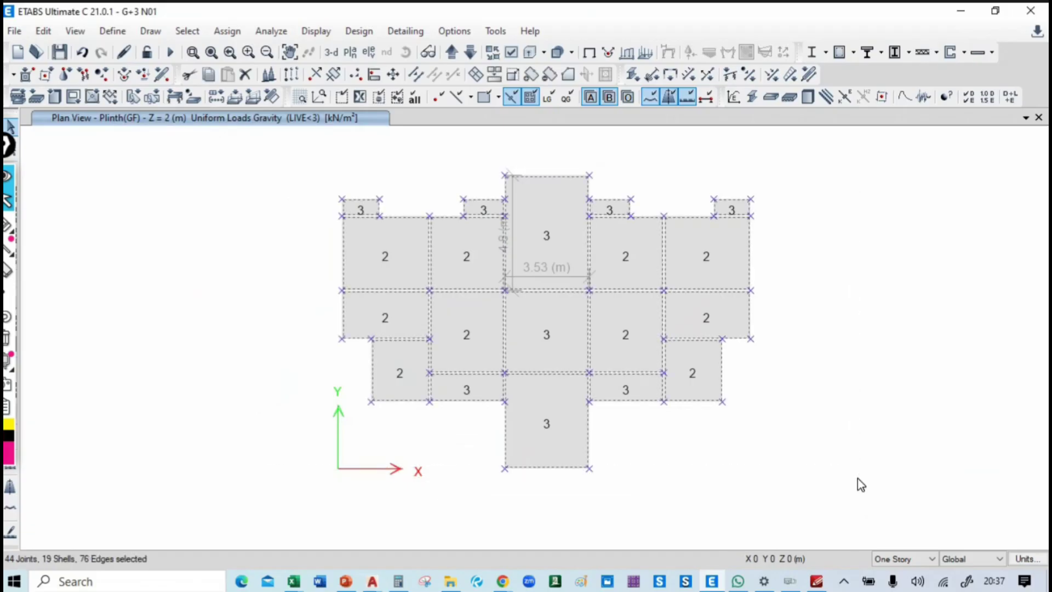
left_click(245, 74)
right_click(202, 186)
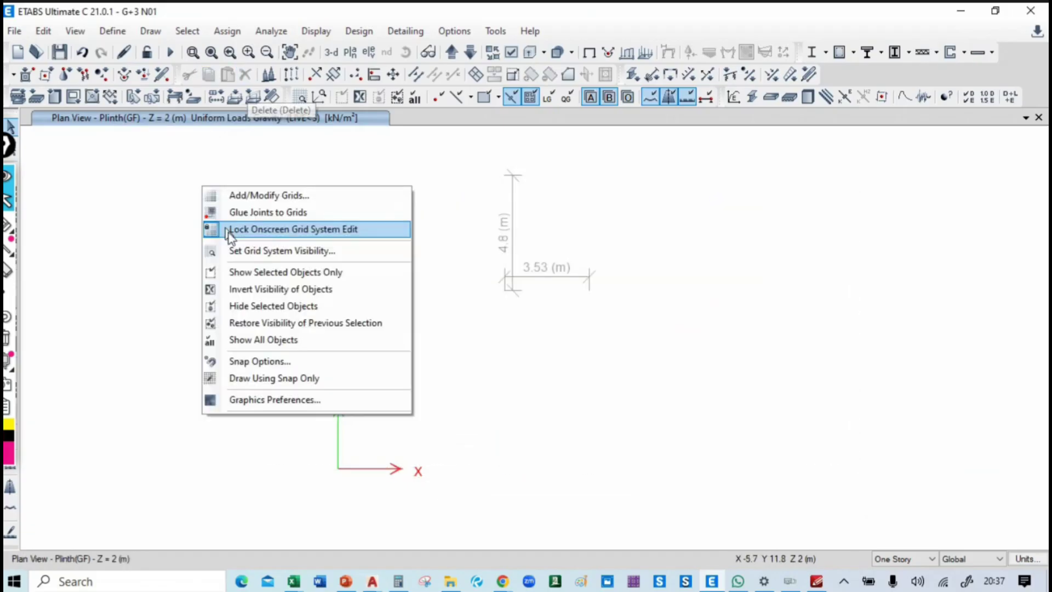
left_click(277, 340)
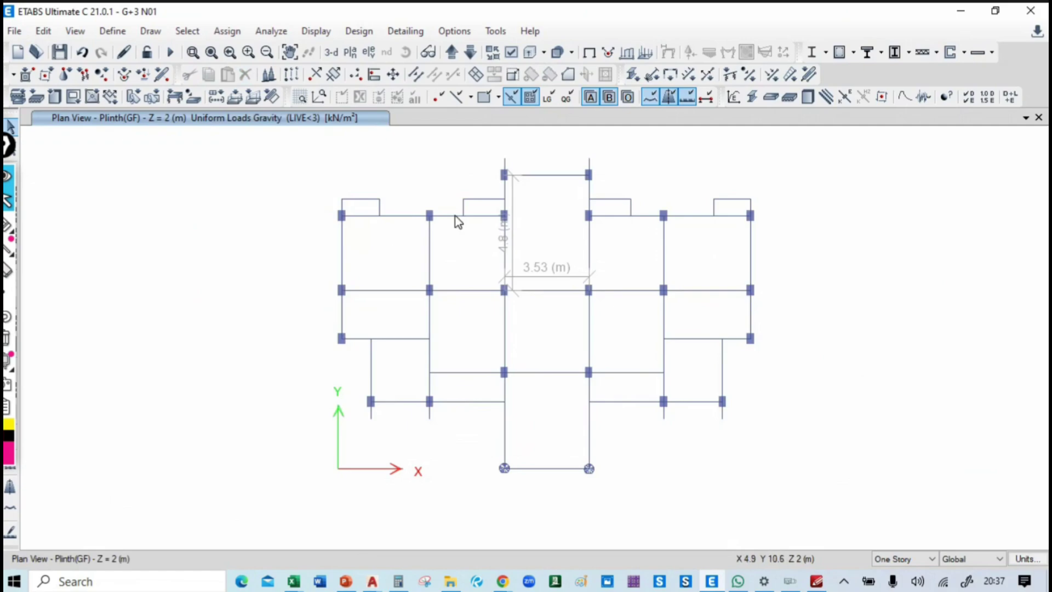
Step: Delete the four rear balconies' outer beams and the two front balcony edge beams beside the centre bay on the Plinth(GF) plan
middle_click_drag(455, 216, 416, 245)
left_click_drag(442, 222, 418, 239)
left_click_drag(595, 217, 581, 236)
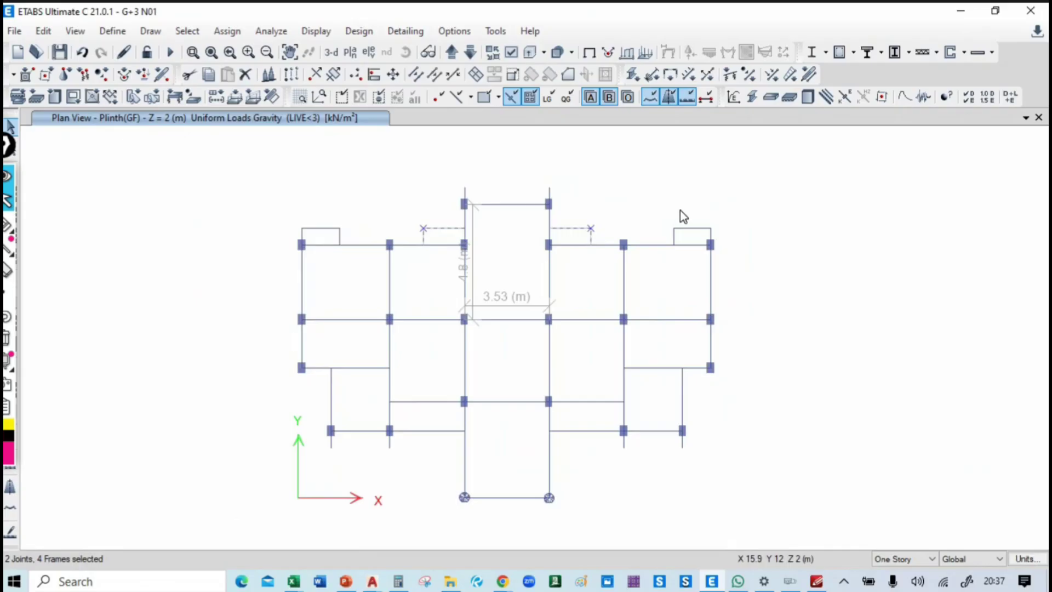
left_click_drag(674, 241, 673, 242)
left_click_drag(329, 241, 329, 241)
left_click(429, 431)
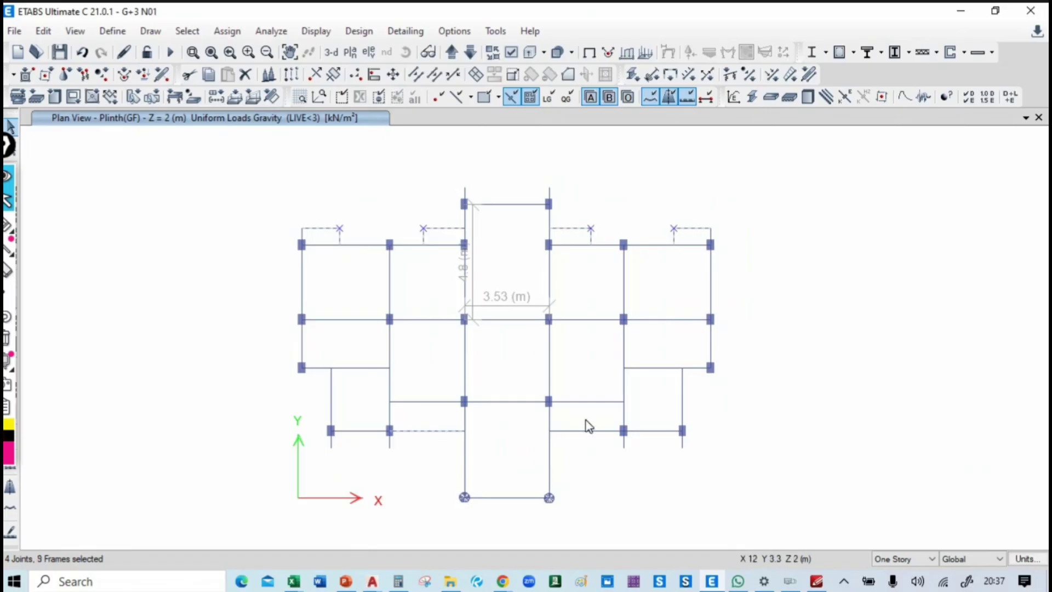
left_click(245, 74)
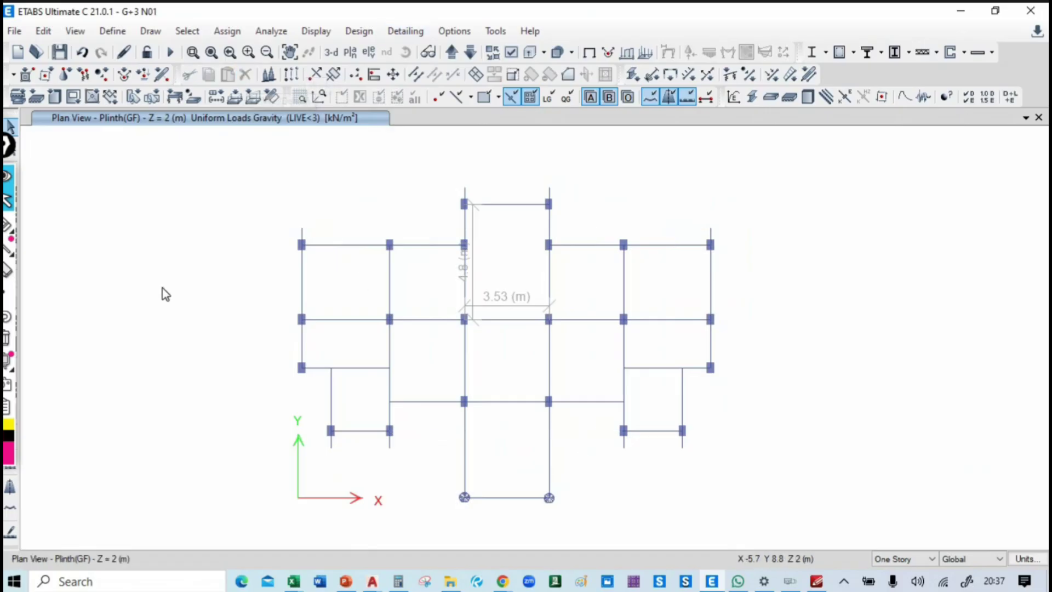
middle_click_drag(166, 288, 196, 301)
left_click_drag(344, 229, 311, 240)
left_click_drag(752, 212, 721, 245)
left_click_drag(590, 167, 470, 214)
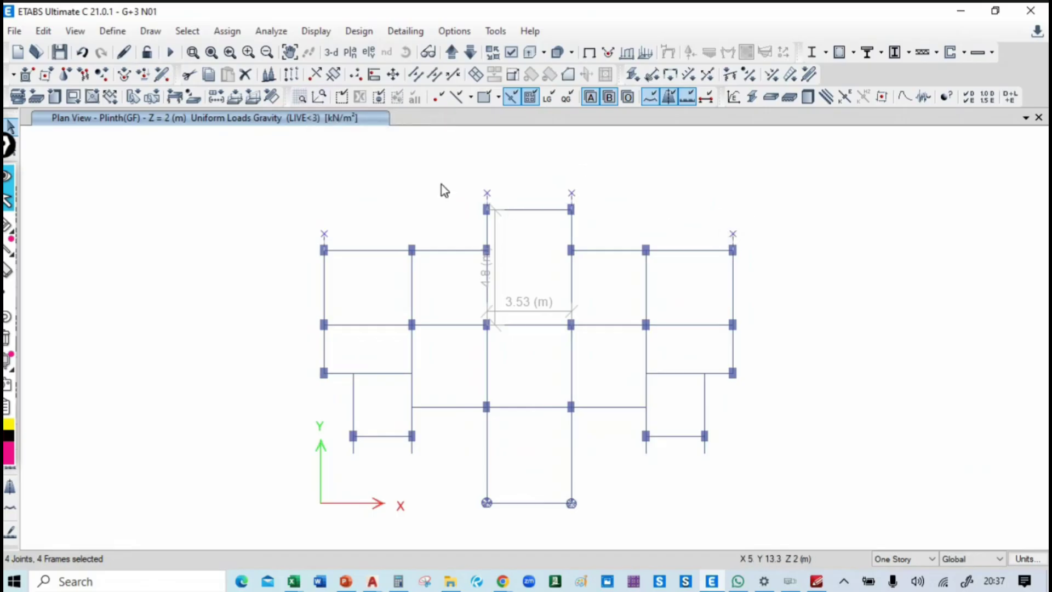
key("Escape")
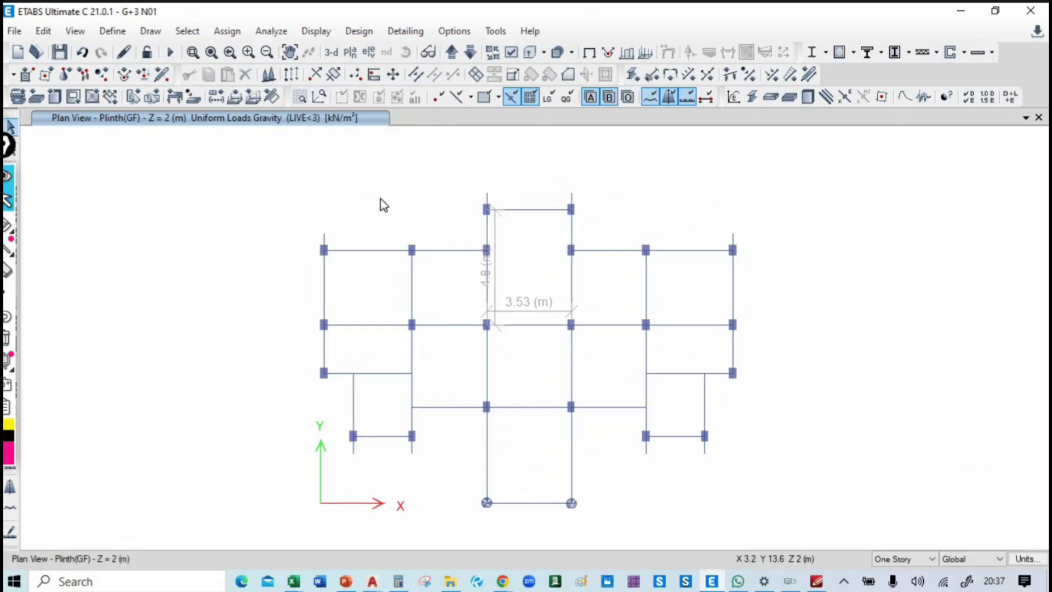
Step: Delete the cantilever stub at the rear corner near the Y axis and the four front stubs at plinth level, and inspect the model in 3D
left_click(324, 238)
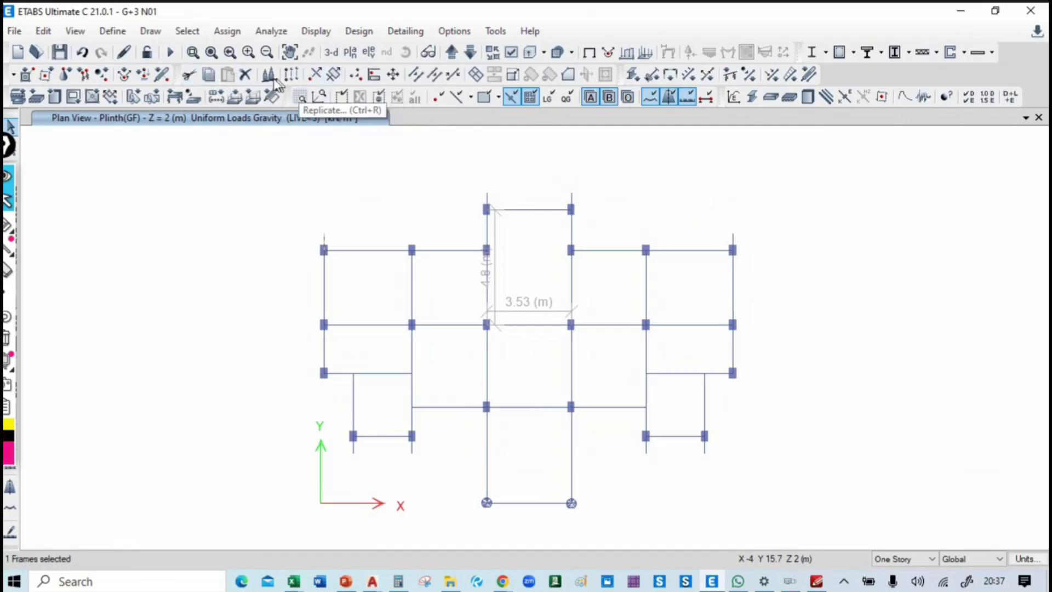
left_click(251, 78)
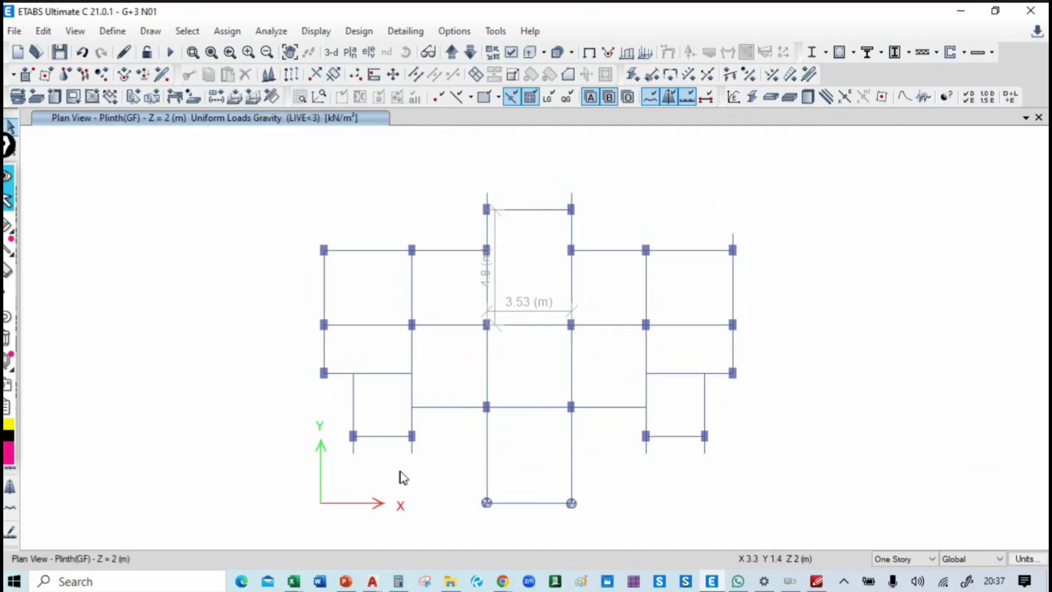
left_click_drag(308, 463, 308, 464)
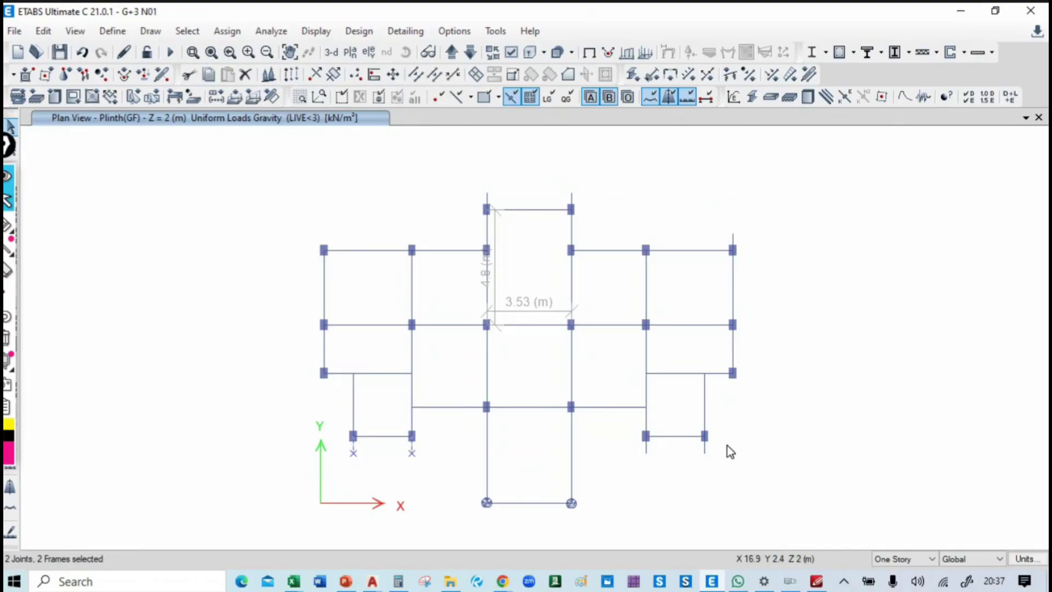
left_click(246, 75)
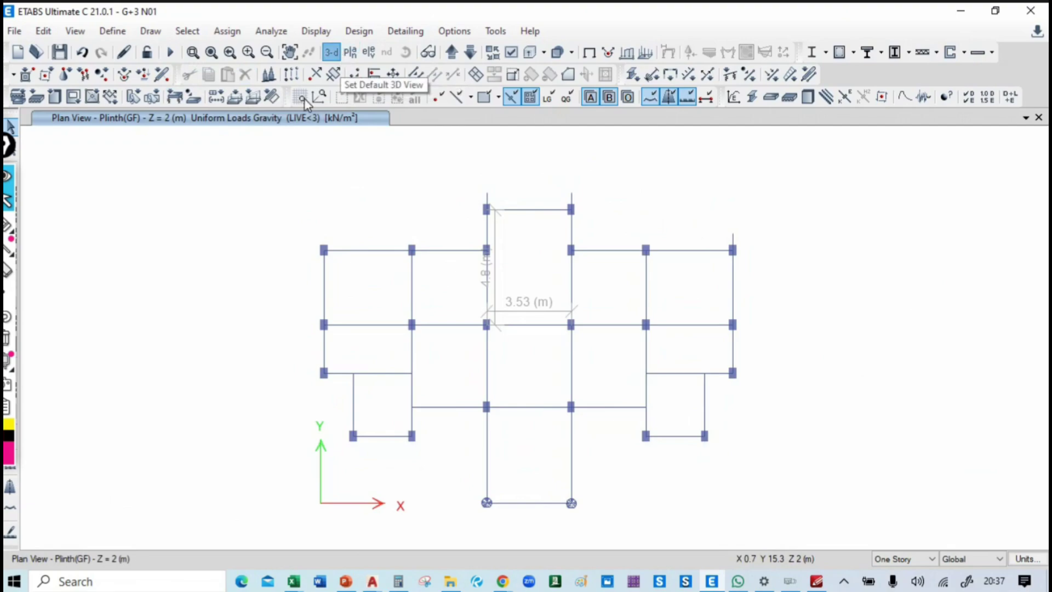
left_click(407, 57)
left_click_drag(655, 490, 648, 458)
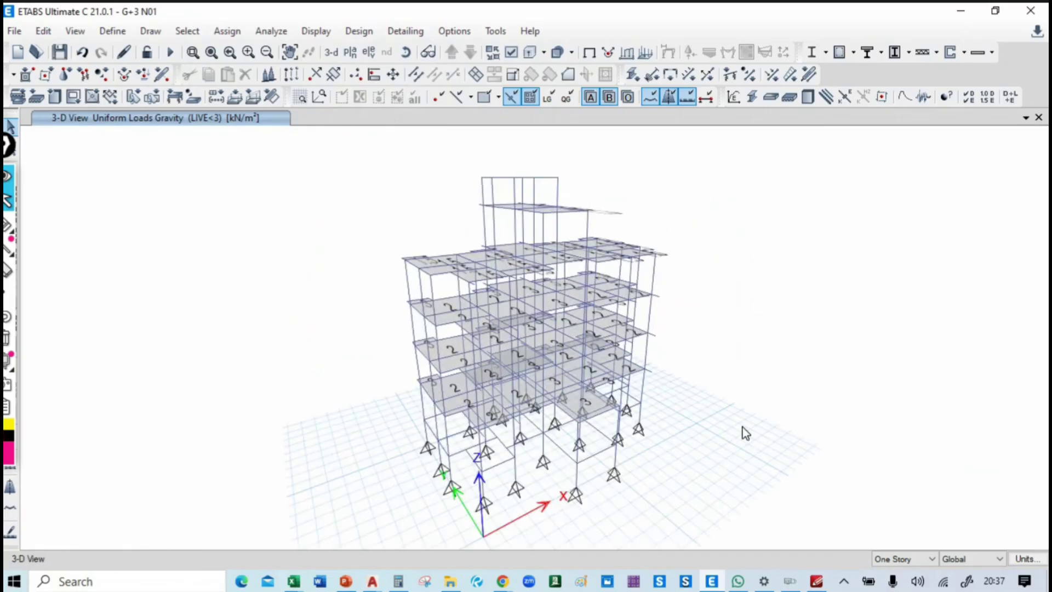
Step: Switch to the PowerPoint presentation, review the slides from floor dead load to Assign Wall Load on Beam (Frame), and return to ETABS
key("alt+Tab")
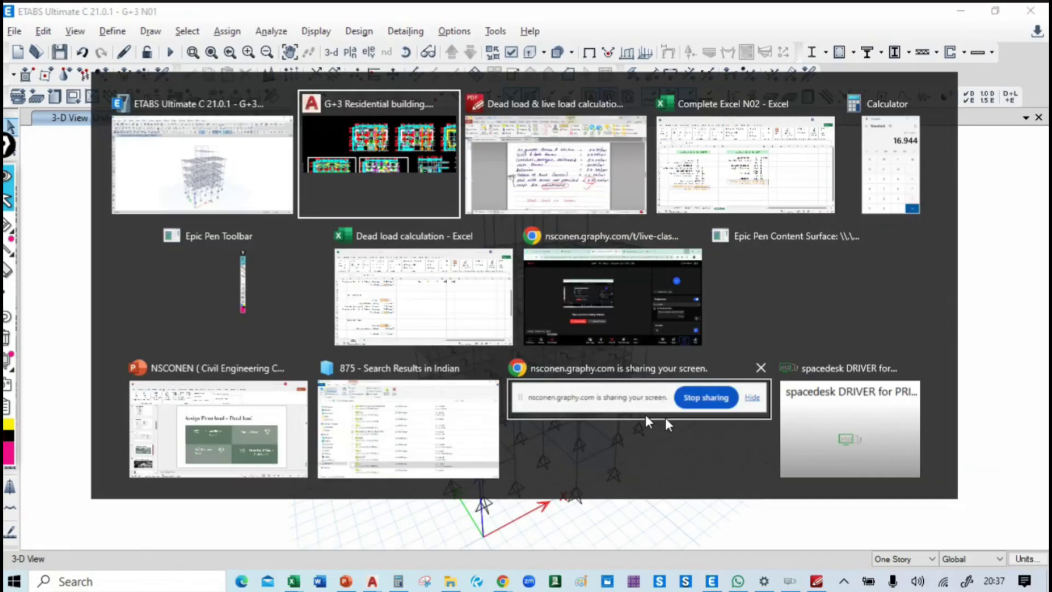
left_click(204, 458)
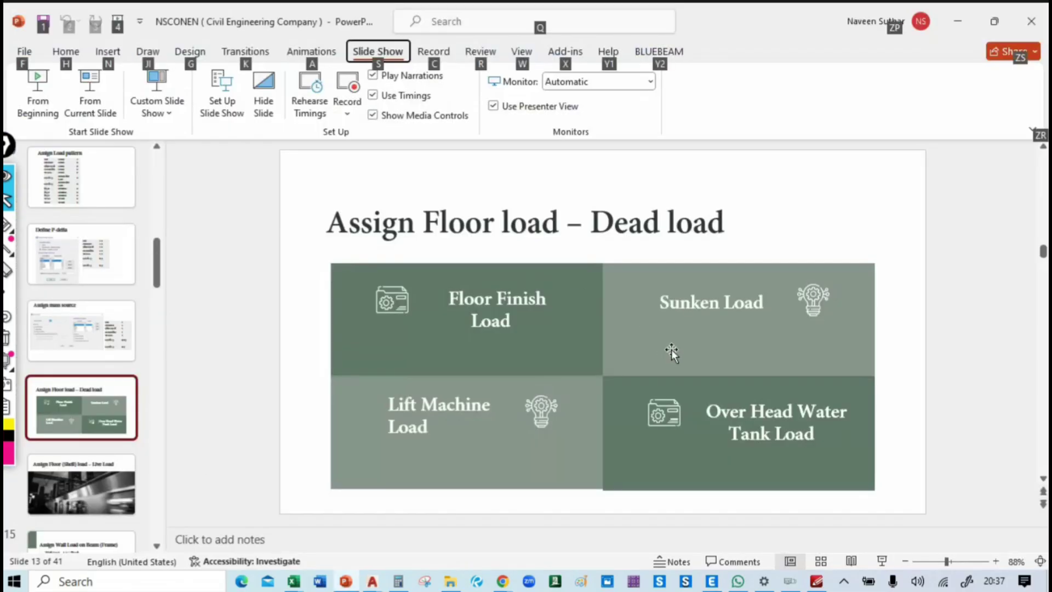
key("Down")
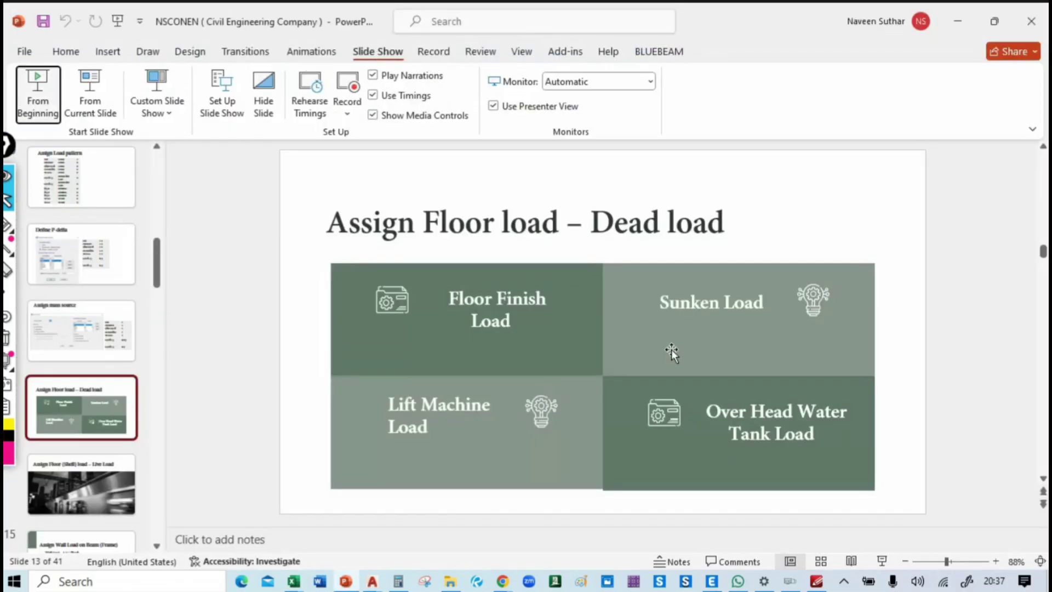
left_click(72, 416)
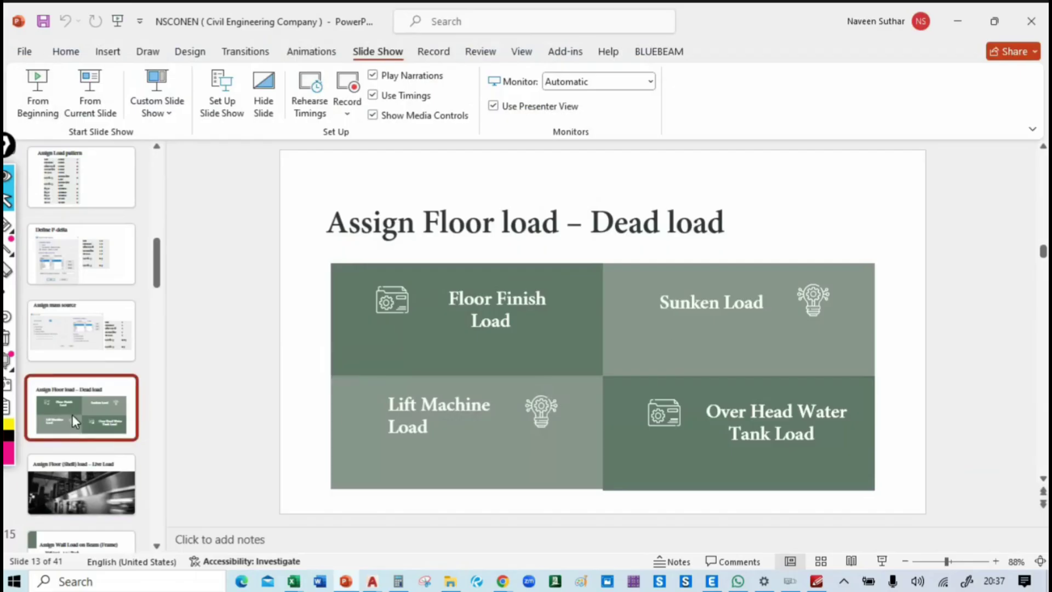
key("Down")
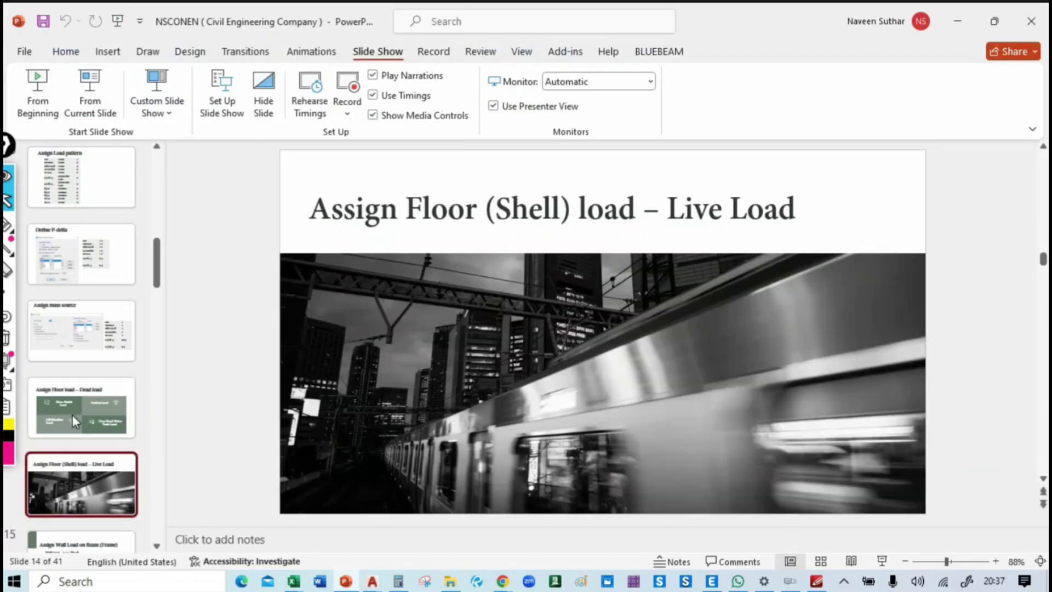
key("Down")
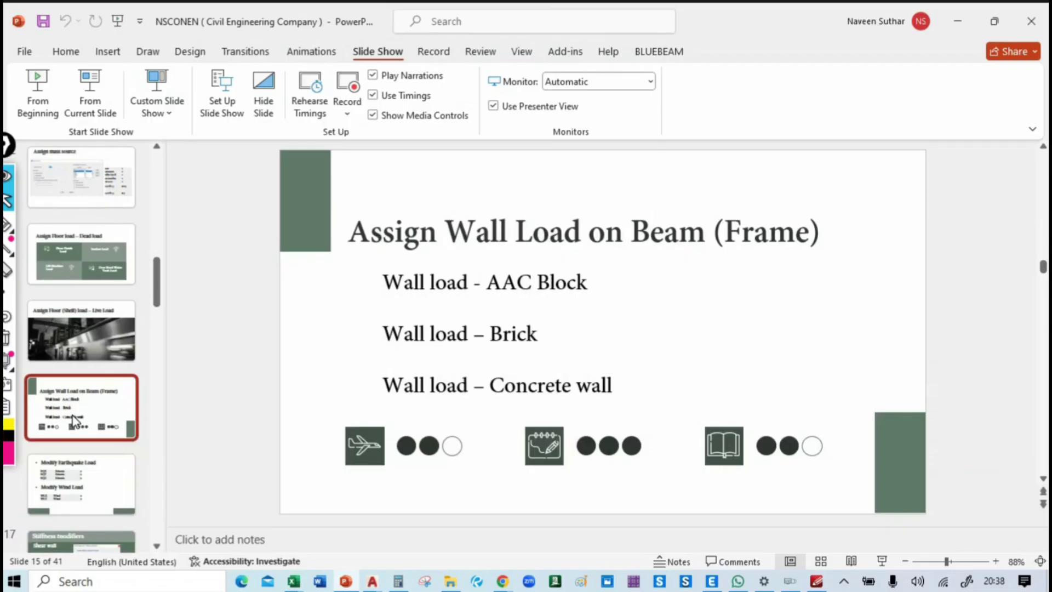
key("alt+Tab")
key("alt+Tab")
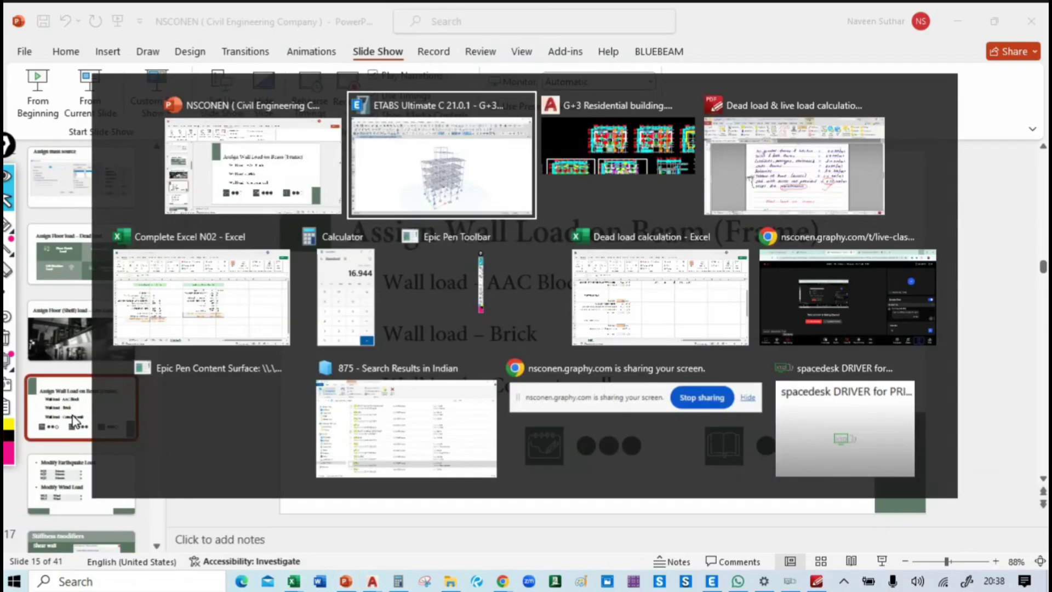